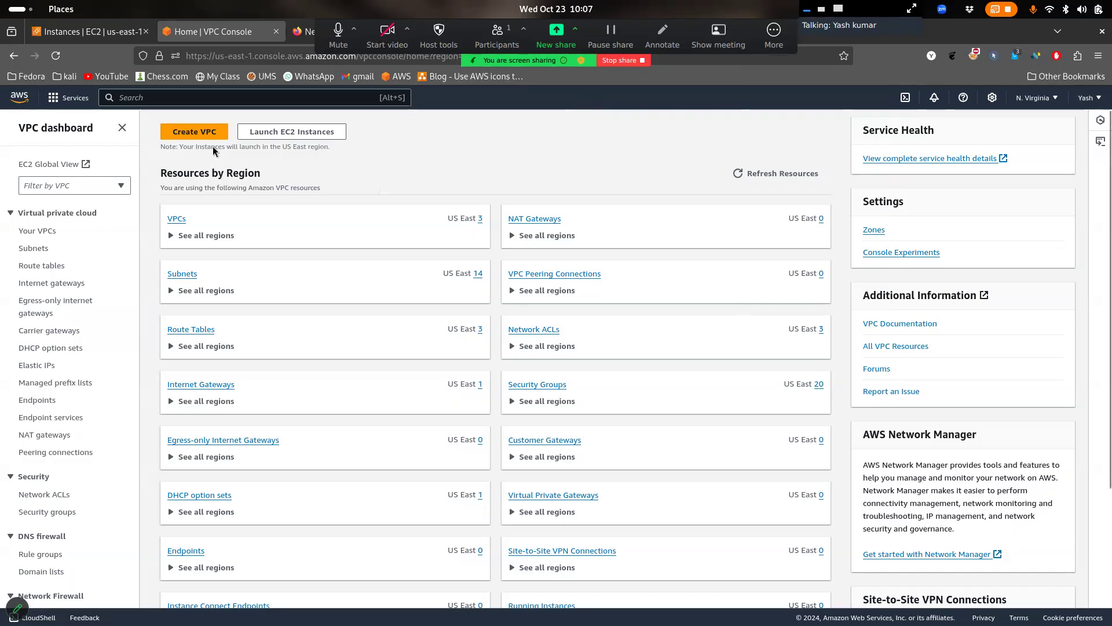
click(181, 93)
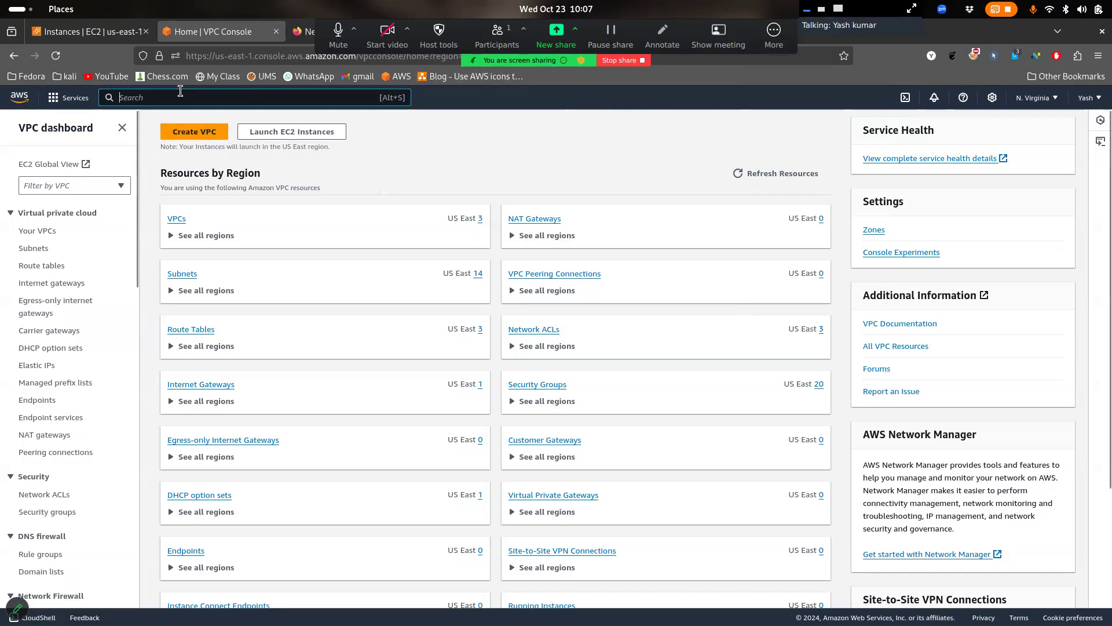
text(vpc)
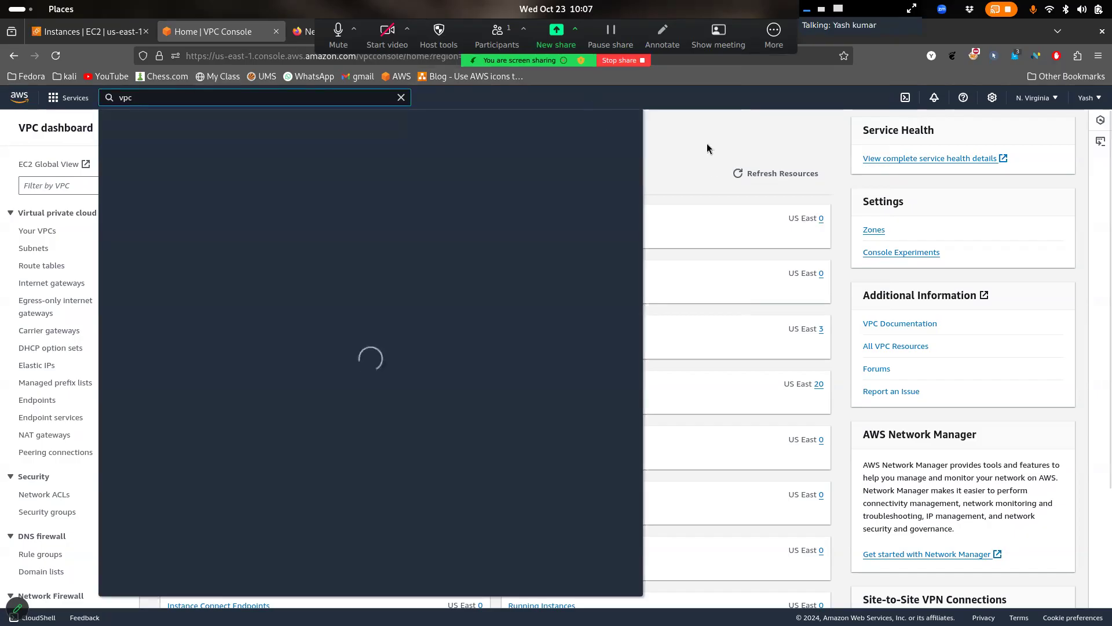
click(722, 133)
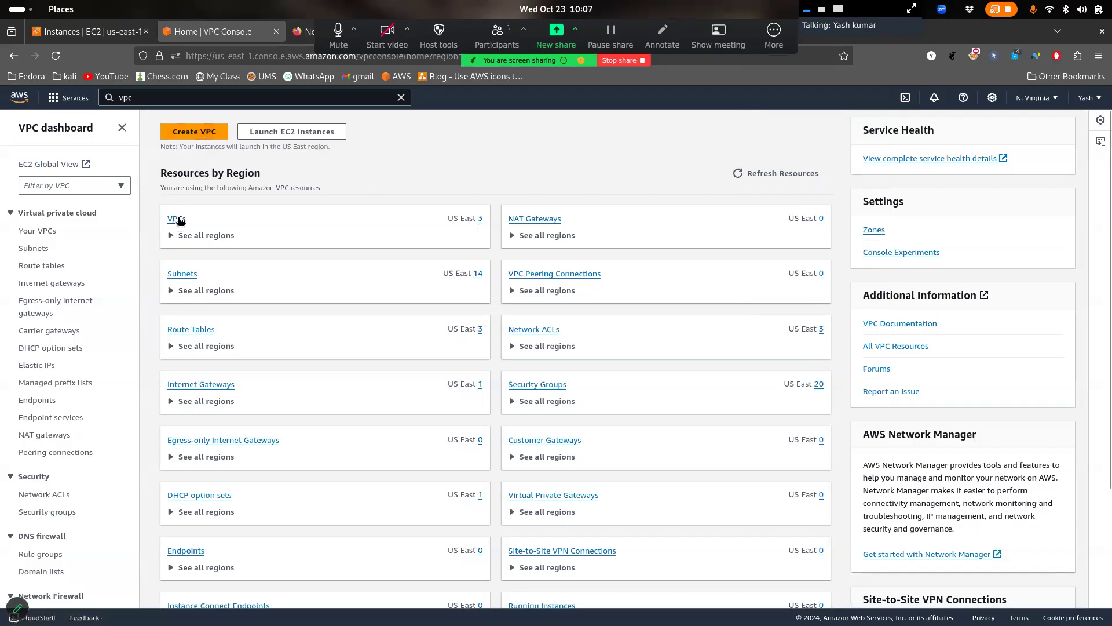
Start a new VPC with only the VPC resource and set its manual IPv4 CIDR to 192.168.0.0/16
click(194, 131)
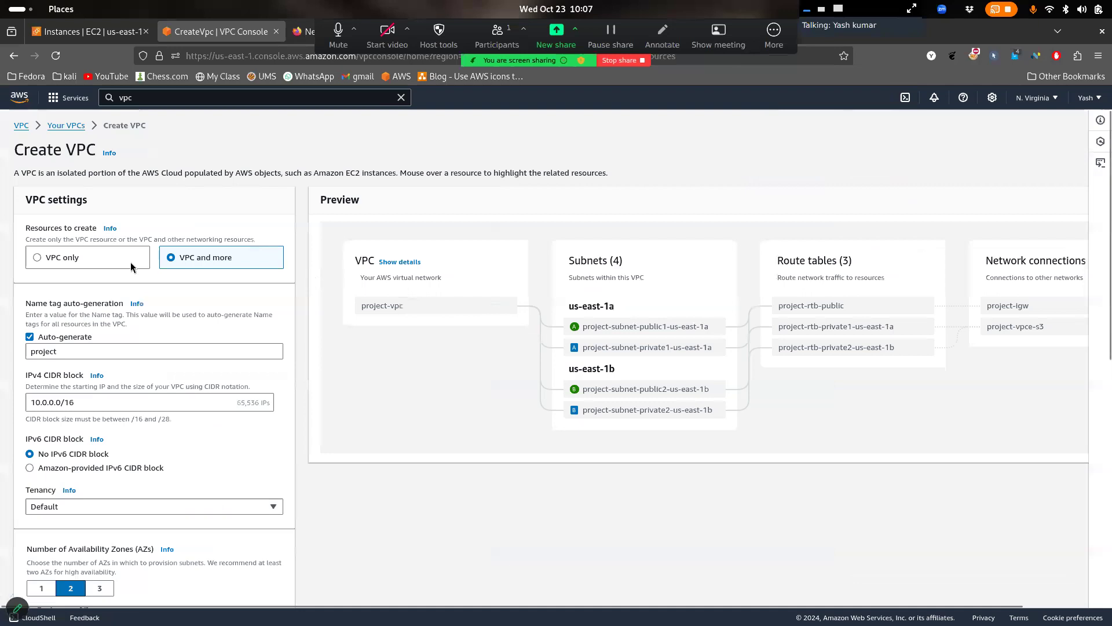
scroll(139, 273, down, 1)
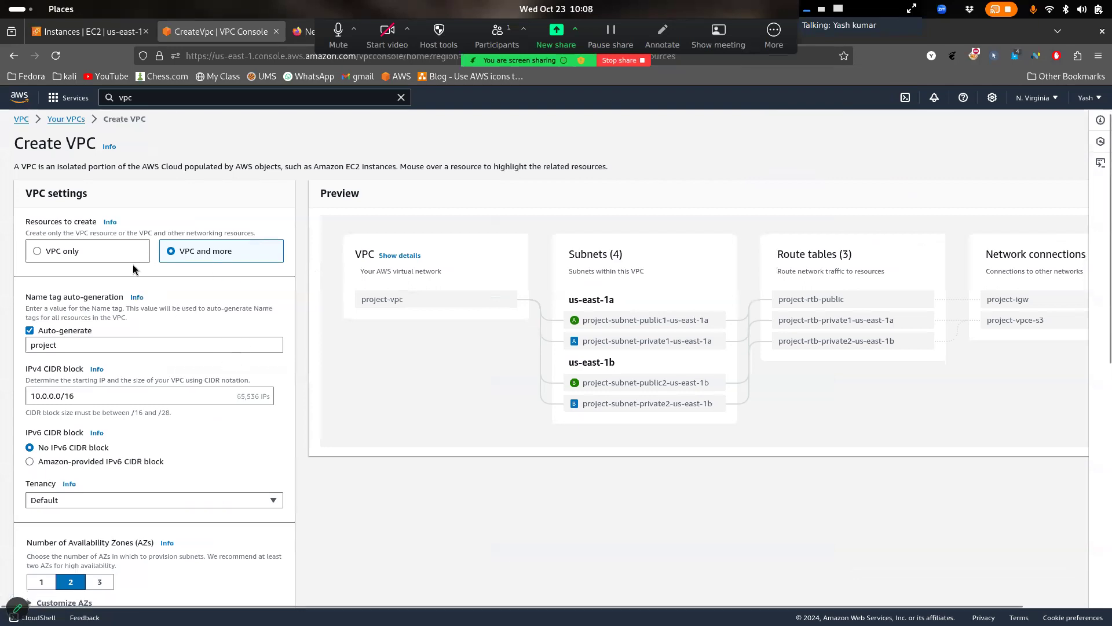
click(93, 257)
click(149, 305)
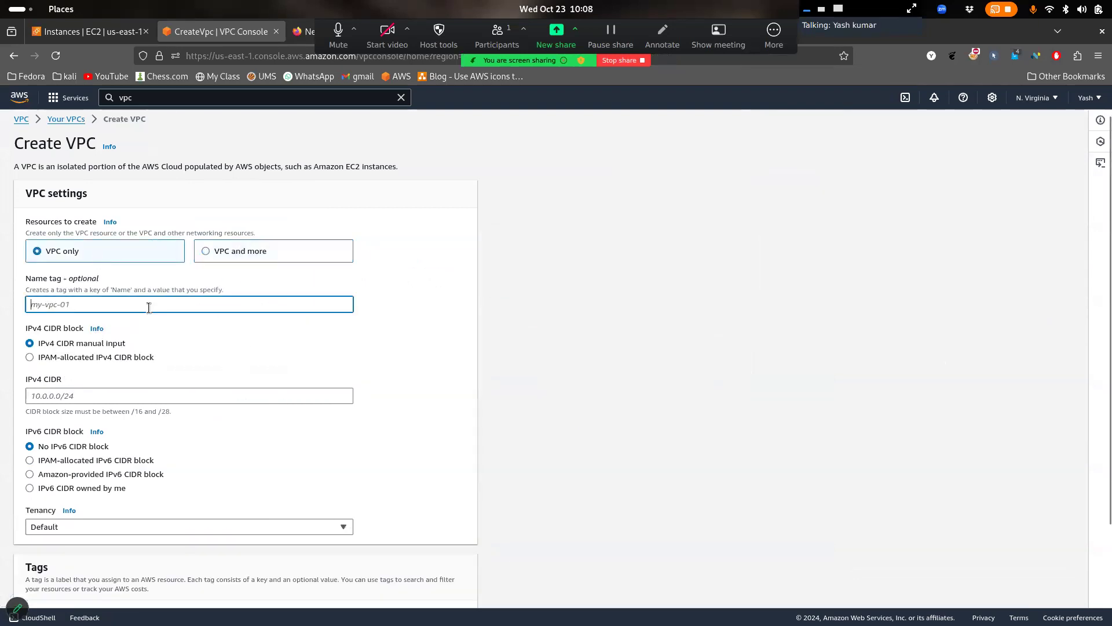
scroll(223, 345, down, 1)
click(166, 358)
triple_click(70, 342)
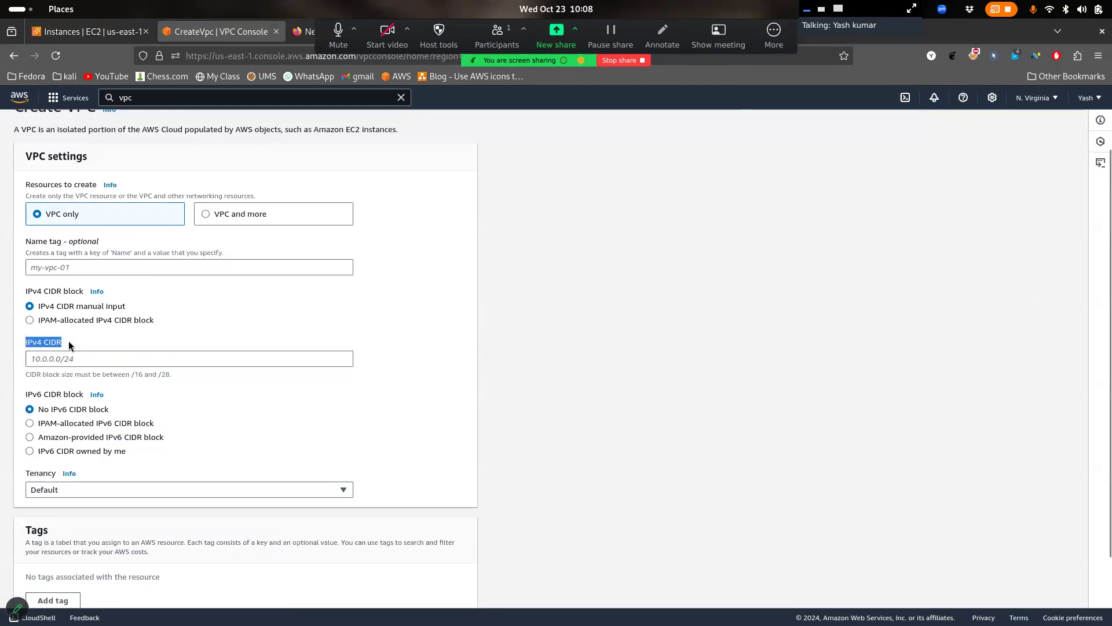
click(93, 359)
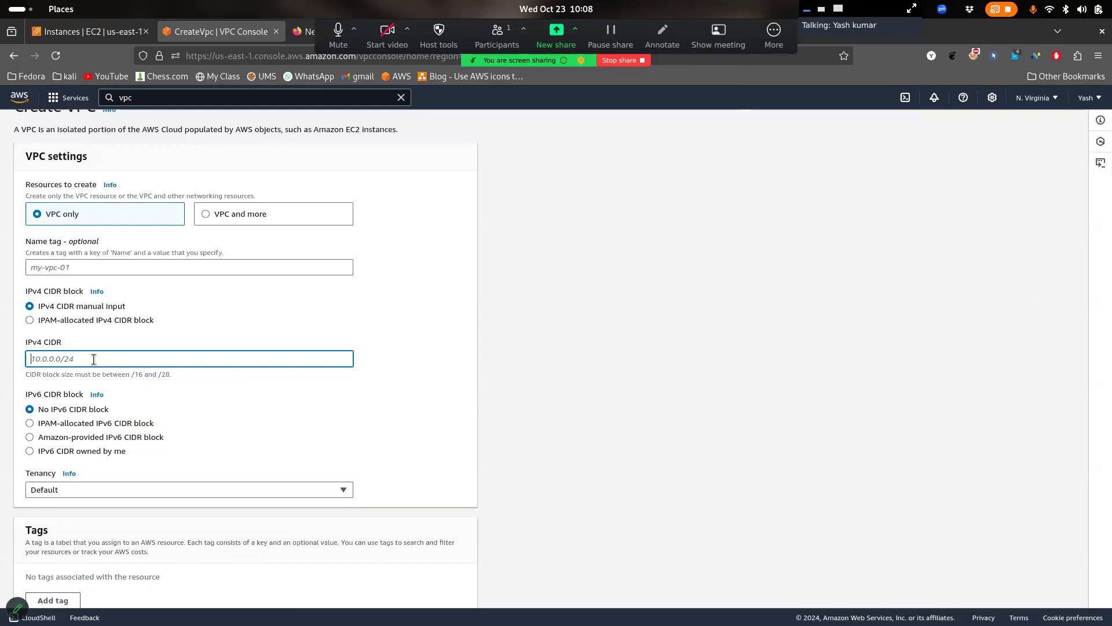
text(192.168.0.0/16)
scroll(73, 306, down, 2)
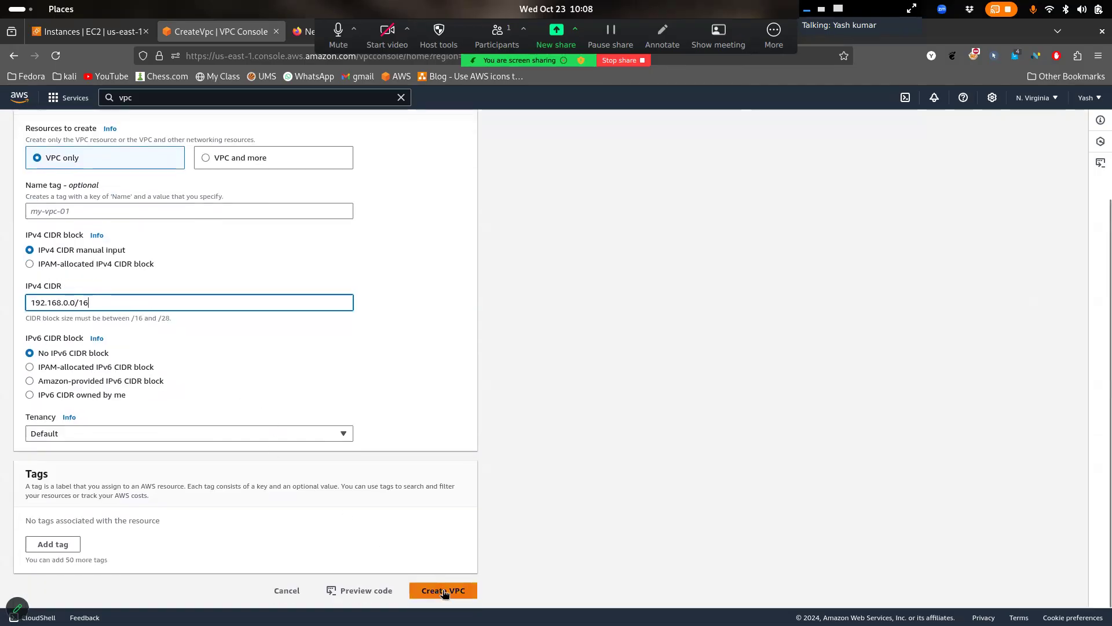
Leave the VPC creation form, open AWS-VPC from the list of VPCs and examine its IPv4 CIDR
scroll(459, 471, up, 4)
click(72, 126)
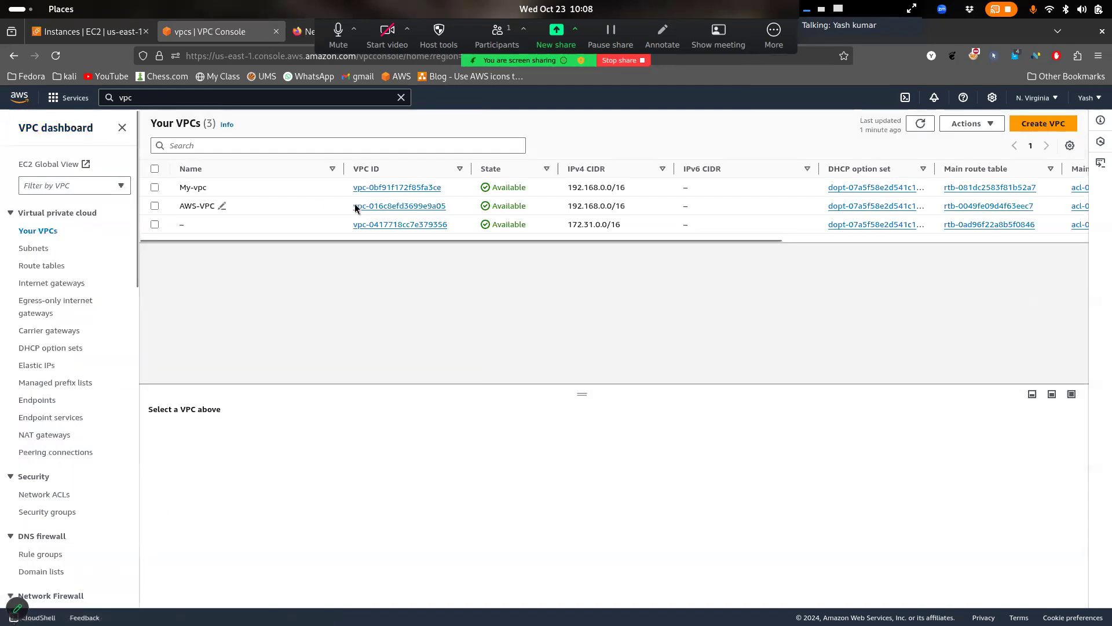
click(155, 207)
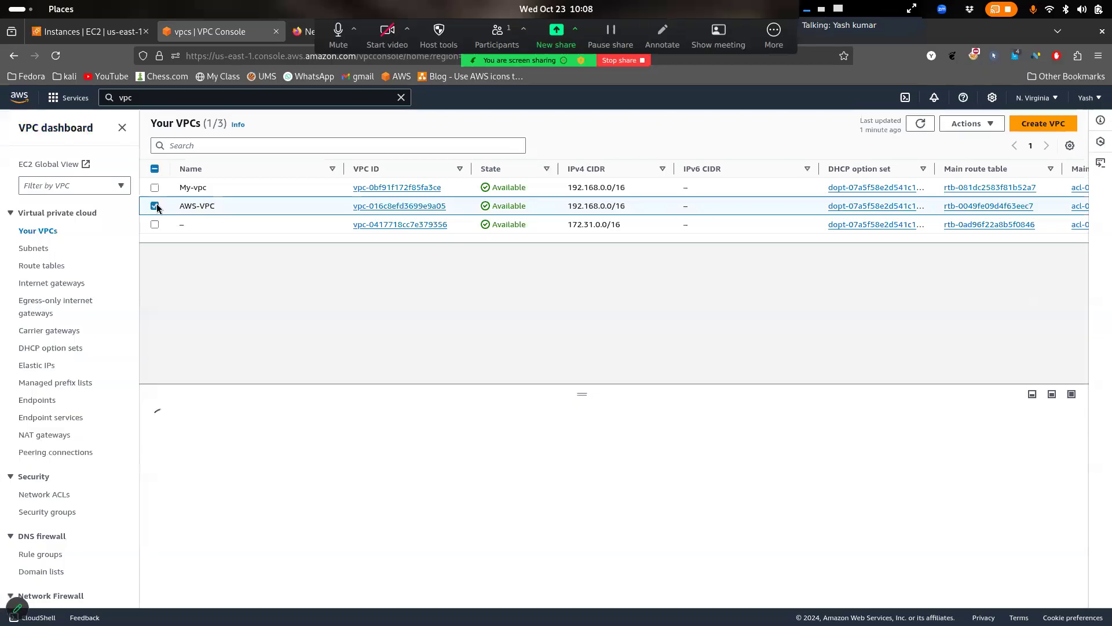
click(389, 208)
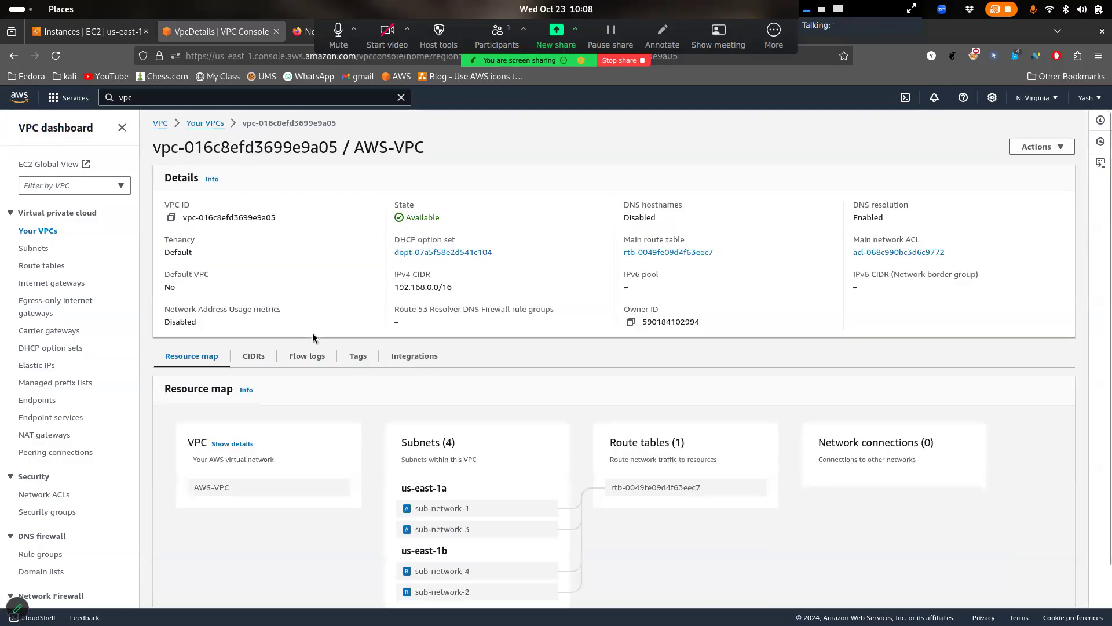
click(250, 360)
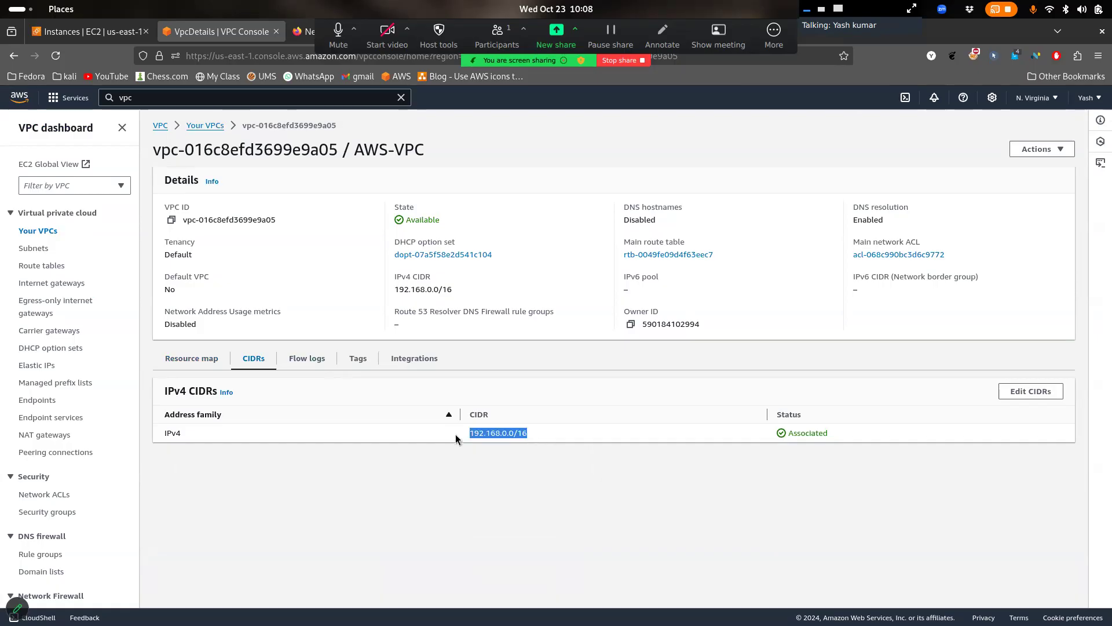
drag(529, 434, 426, 415)
click(344, 444)
Start launching a new EC2 instance named network-2 with the Ubuntu image
click(58, 26)
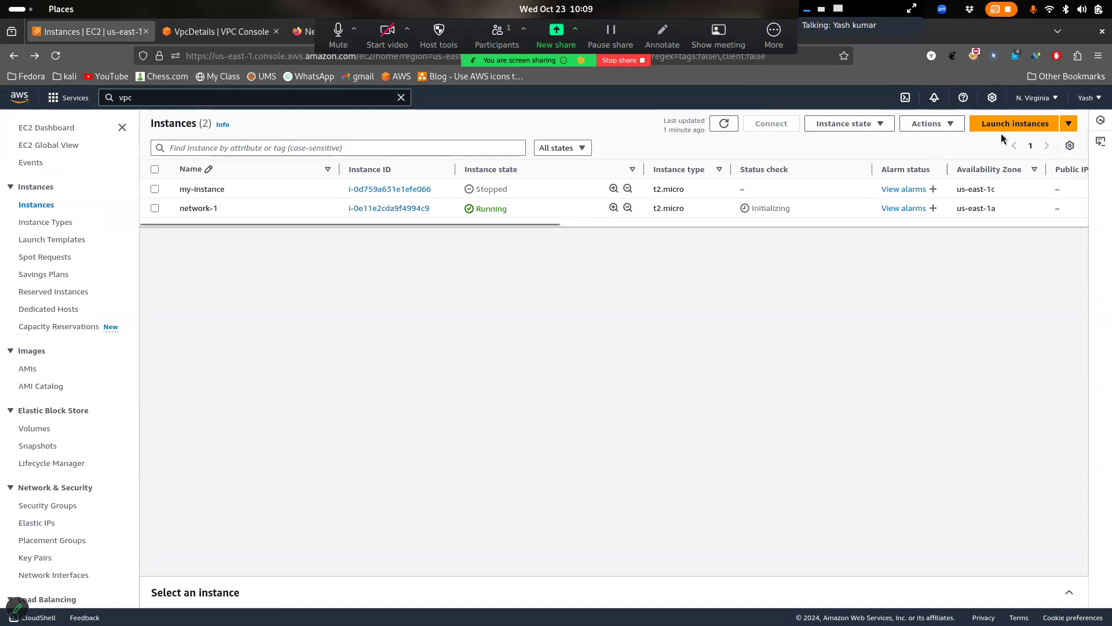
click(1017, 124)
click(272, 286)
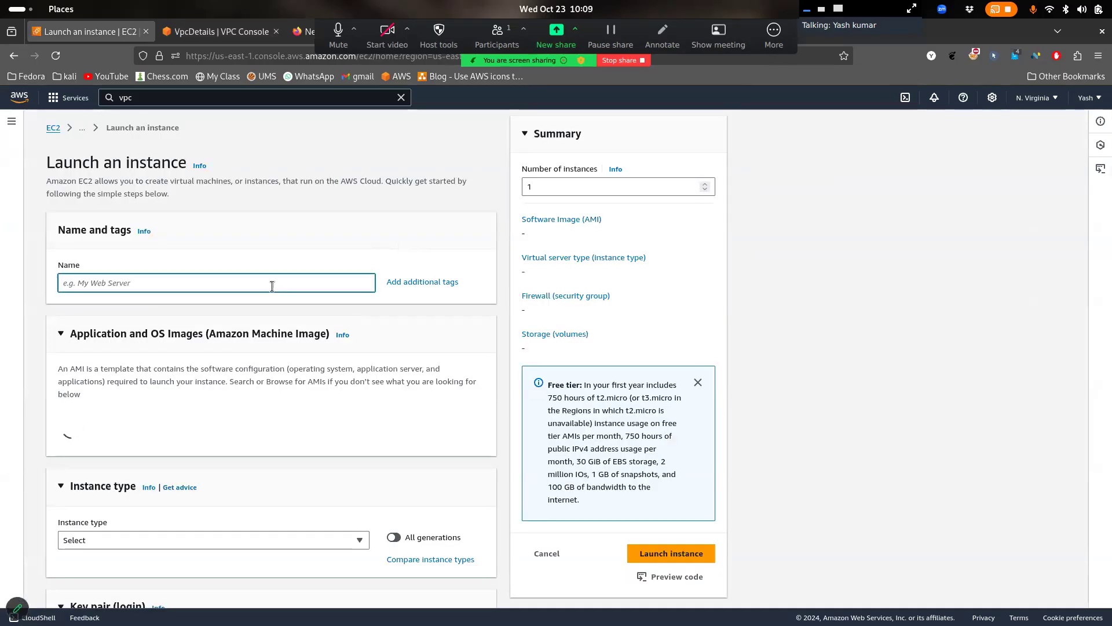
text(network-2)
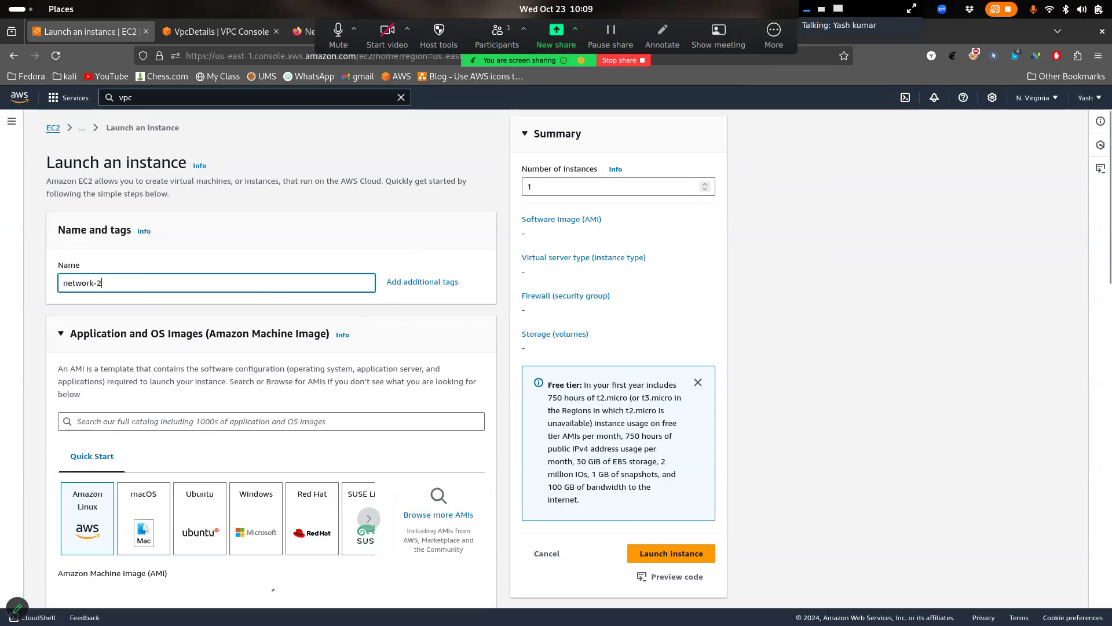
click(227, 498)
Choose the existing key pair website for logging in to the t2.micro instance
scroll(320, 451, down, 10)
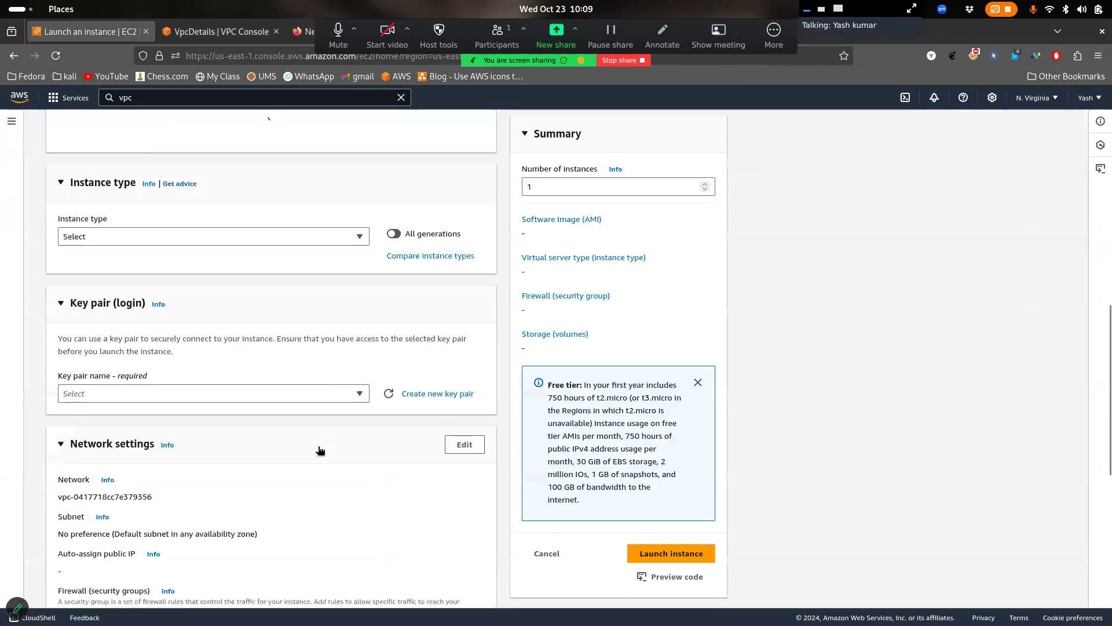
click(356, 235)
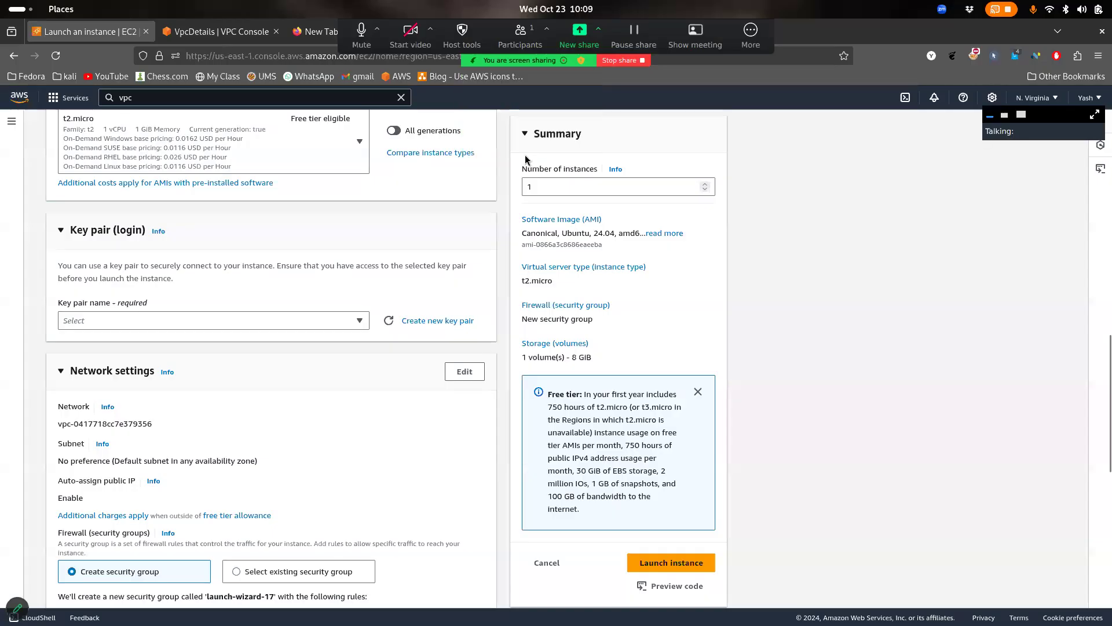
scroll(173, 296, up, 1)
click(180, 341)
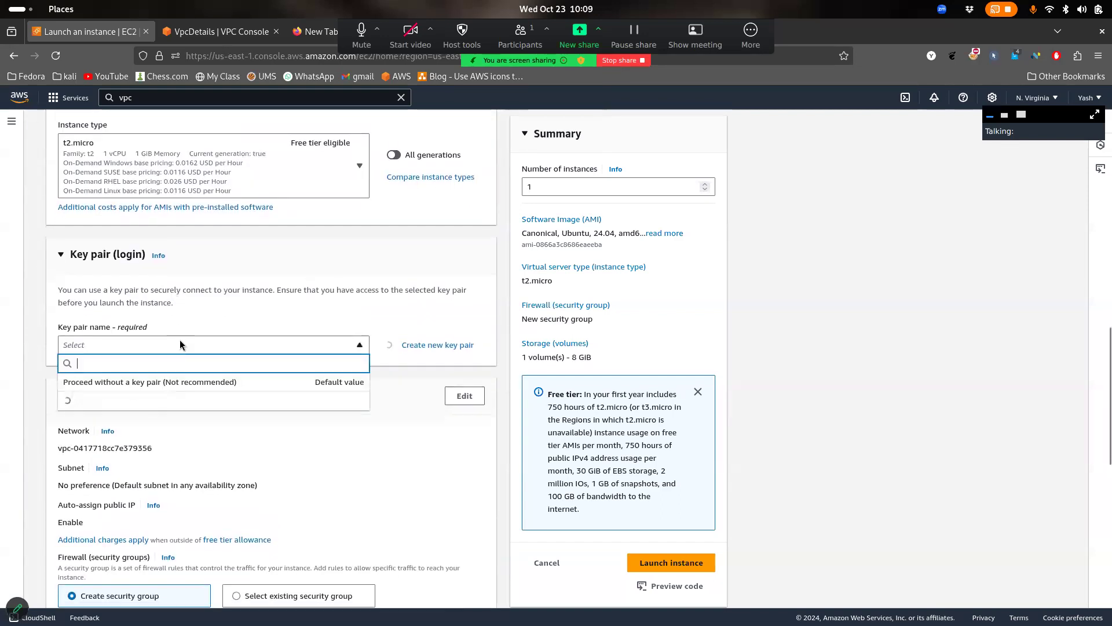
click(326, 406)
Edit the instance's network settings to place it in AWS-VPC with the subnet sub-network-4
scroll(326, 411, down, 3)
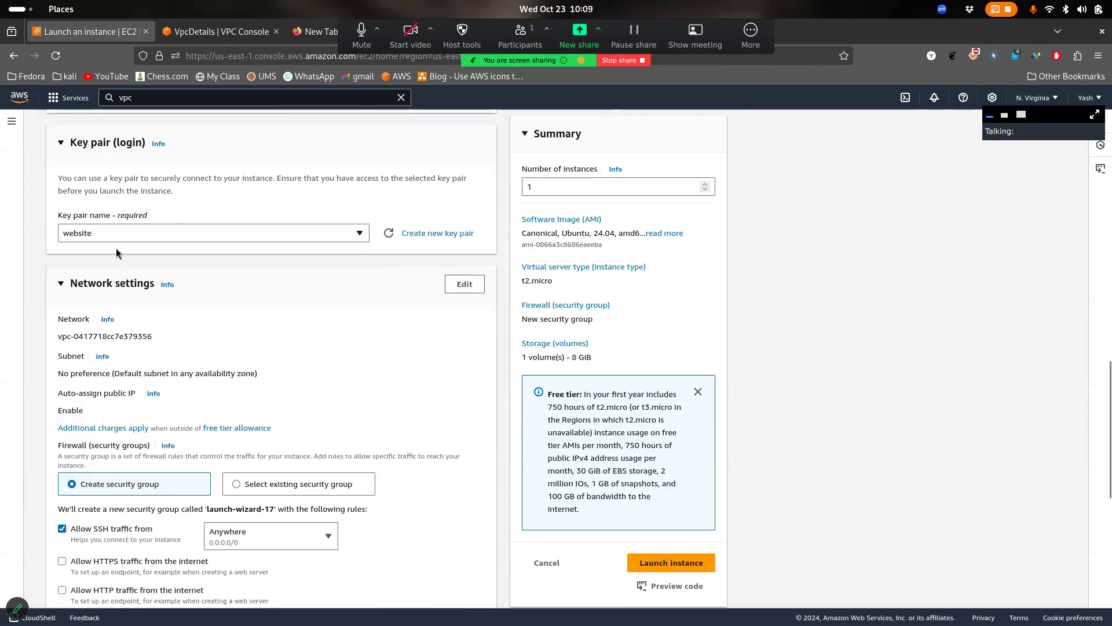
scroll(123, 250, down, 4)
scroll(124, 251, up, 2)
drag(153, 175, 116, 177)
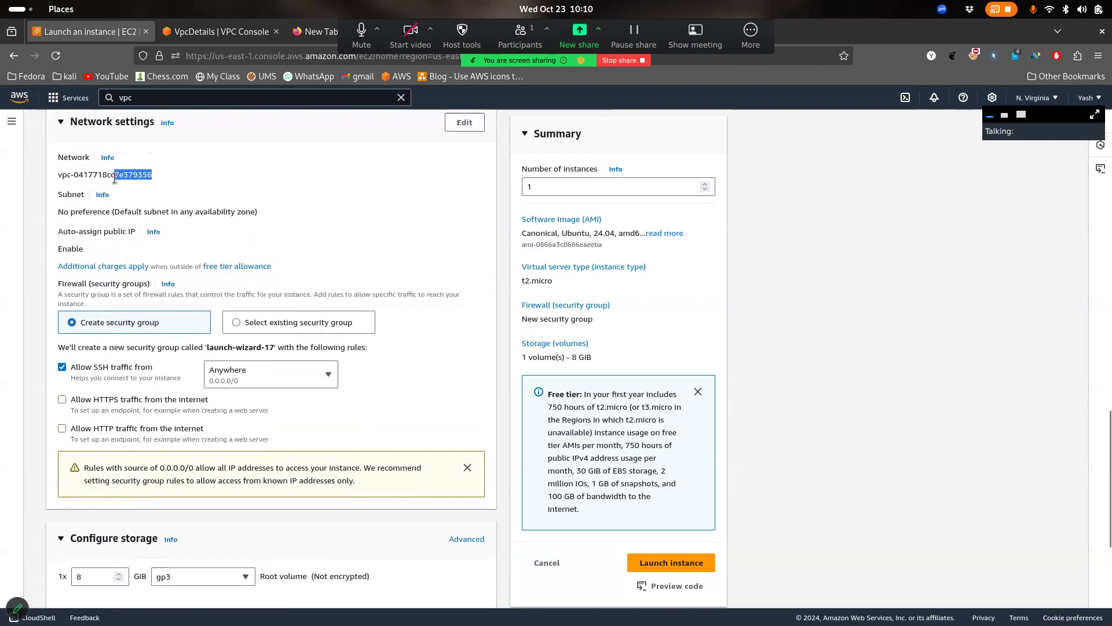
click(464, 123)
click(266, 188)
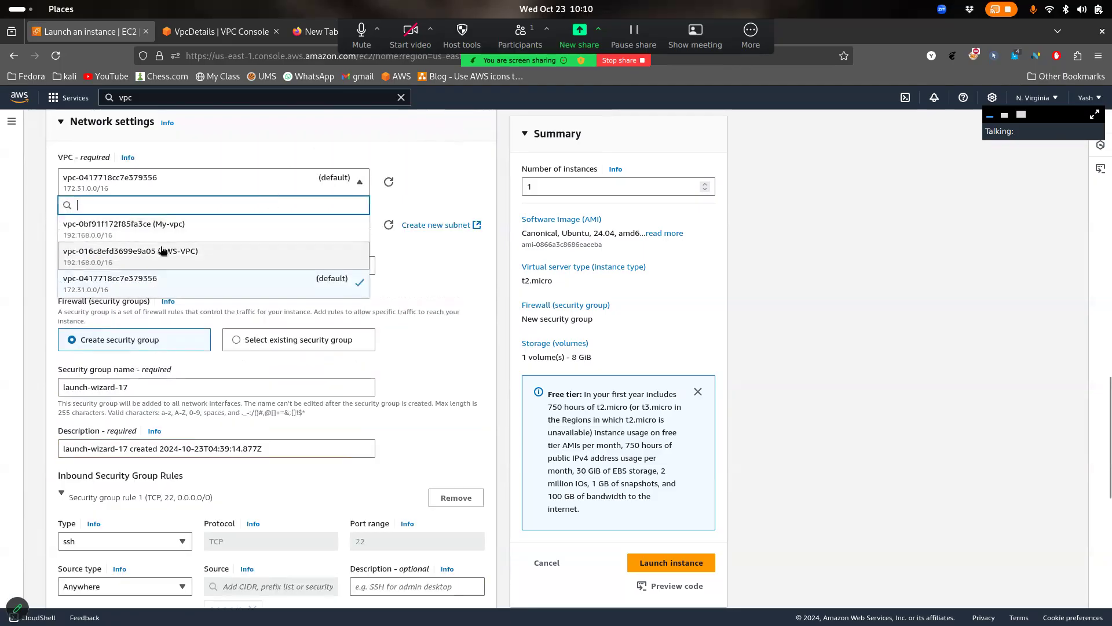
click(196, 256)
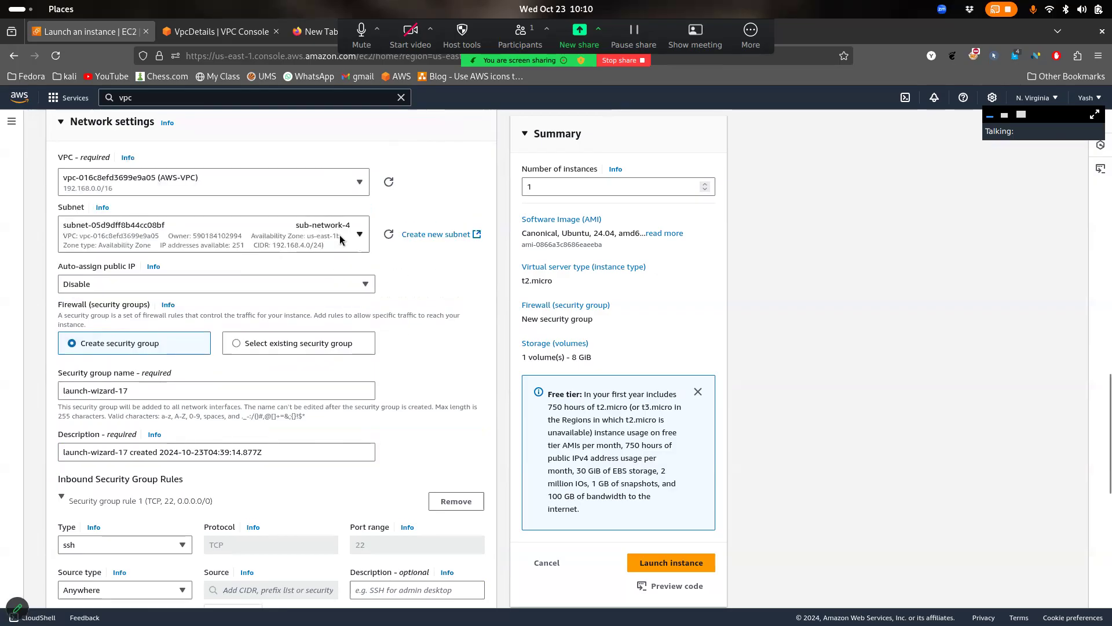
click(340, 239)
click(340, 240)
click(341, 239)
click(341, 239)
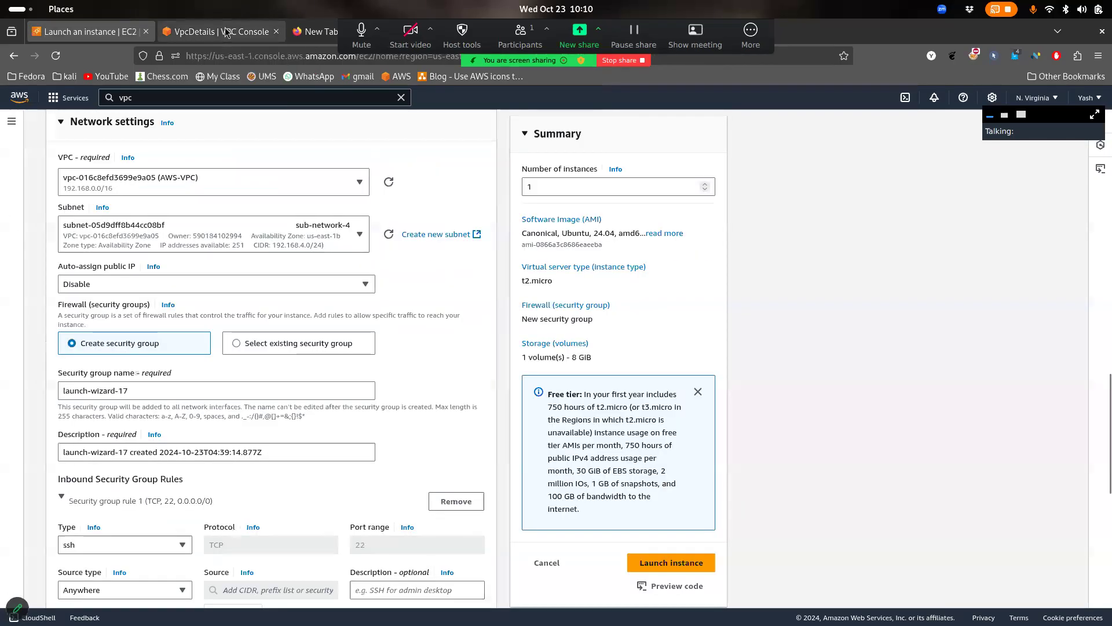
Switch to a new terminal window as a blank background and turn on the Zoom annotation tools
click(221, 32)
key(super)
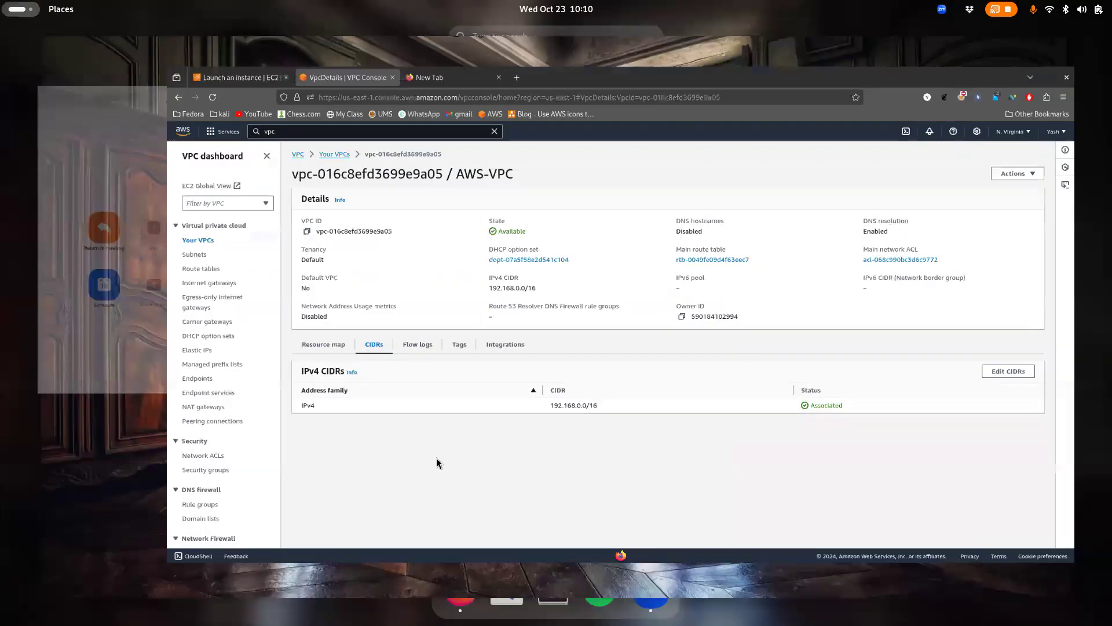
key(ctrl+alt+t)
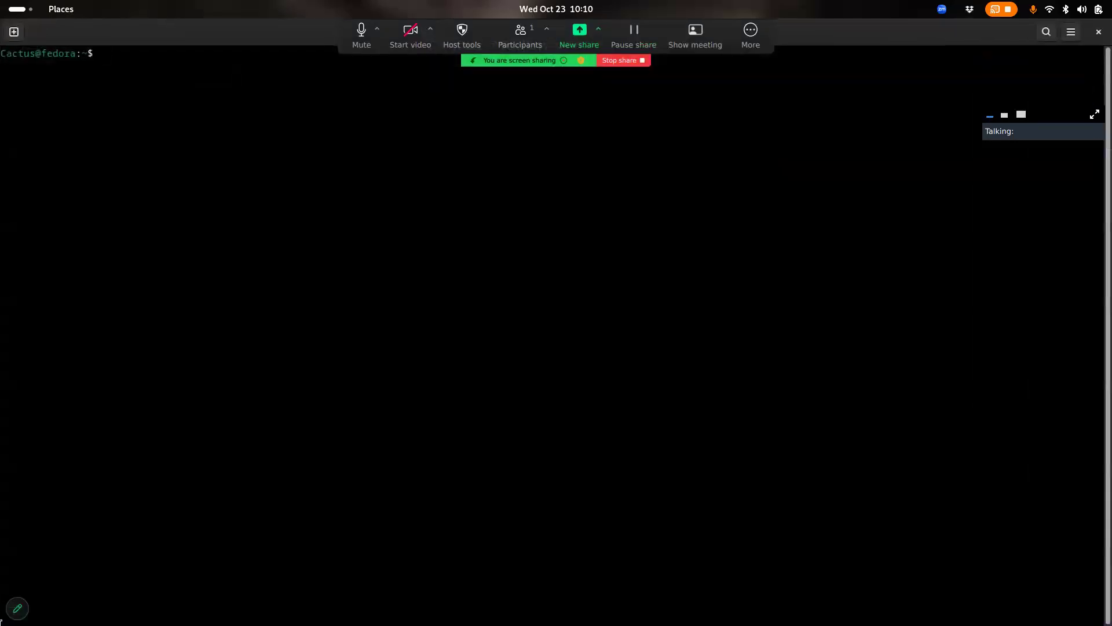
click(18, 607)
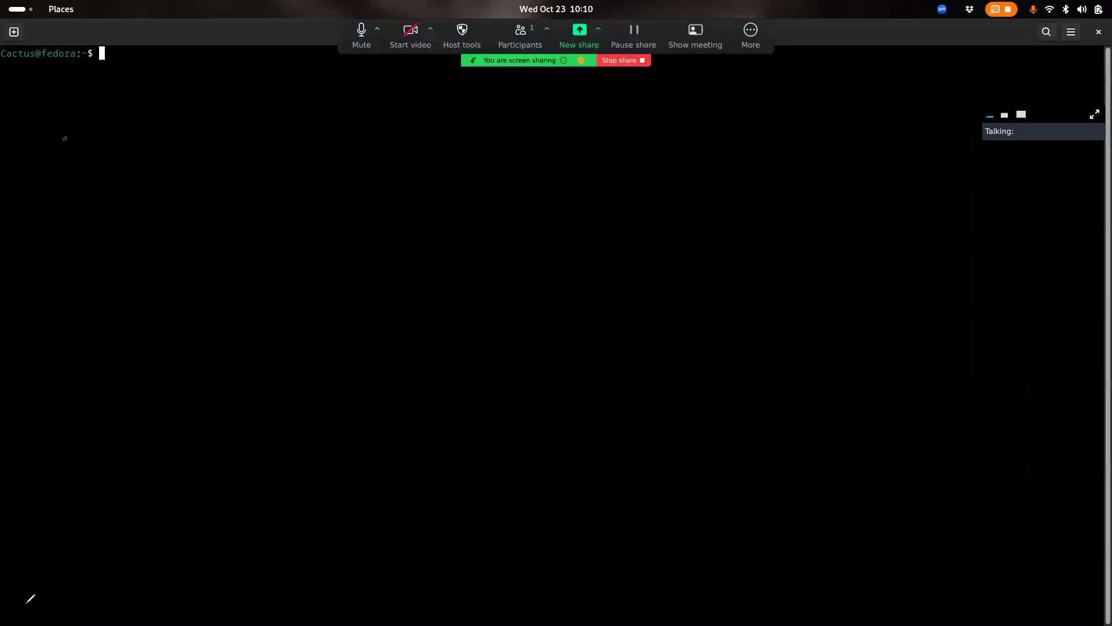
Draw a large freehand oval on the terminal background and write VPC at its upper right
drag(417, 159, 353, 212)
mouse_move(350, 300)
mouse_down()
mouse_move(703, 168)
mouse_move(407, 178)
mouse_up()
mouse_move(721, 100)
mouse_down()
mouse_move(734, 77)
mouse_move(765, 137)
mouse_up()
mouse_move(752, 77)
mouse_down()
mouse_move(758, 110)
mouse_move(810, 86)
mouse_move(830, 129)
mouse_up()
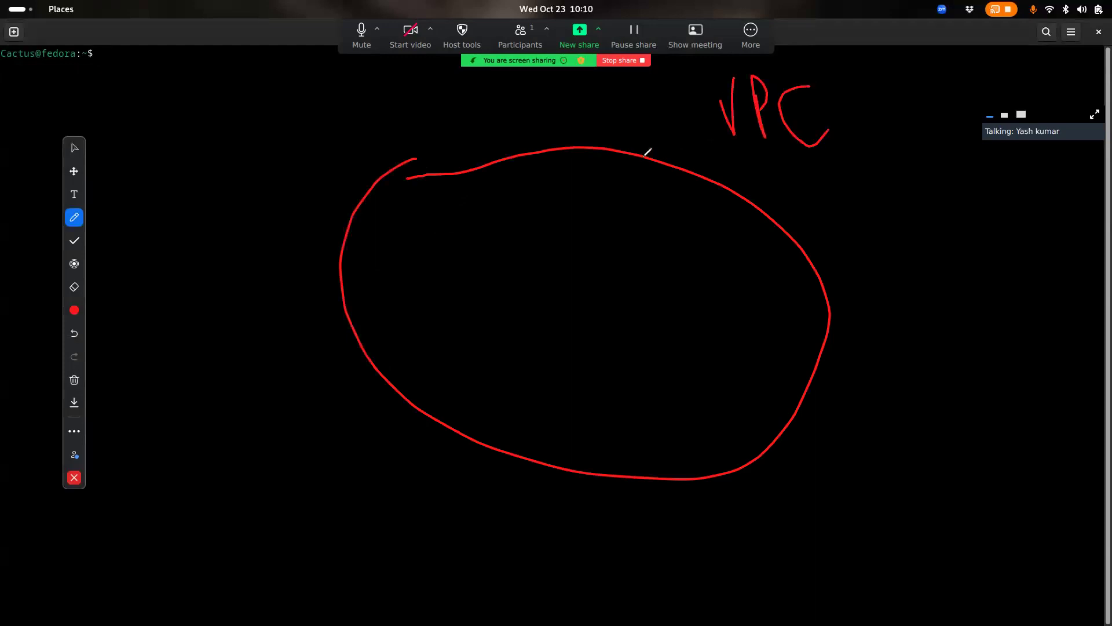
Divide the oval into four sections with three slanted lines and write Subnetting at its upper left
drag(412, 168, 490, 490)
drag(504, 127, 634, 586)
drag(657, 128, 805, 625)
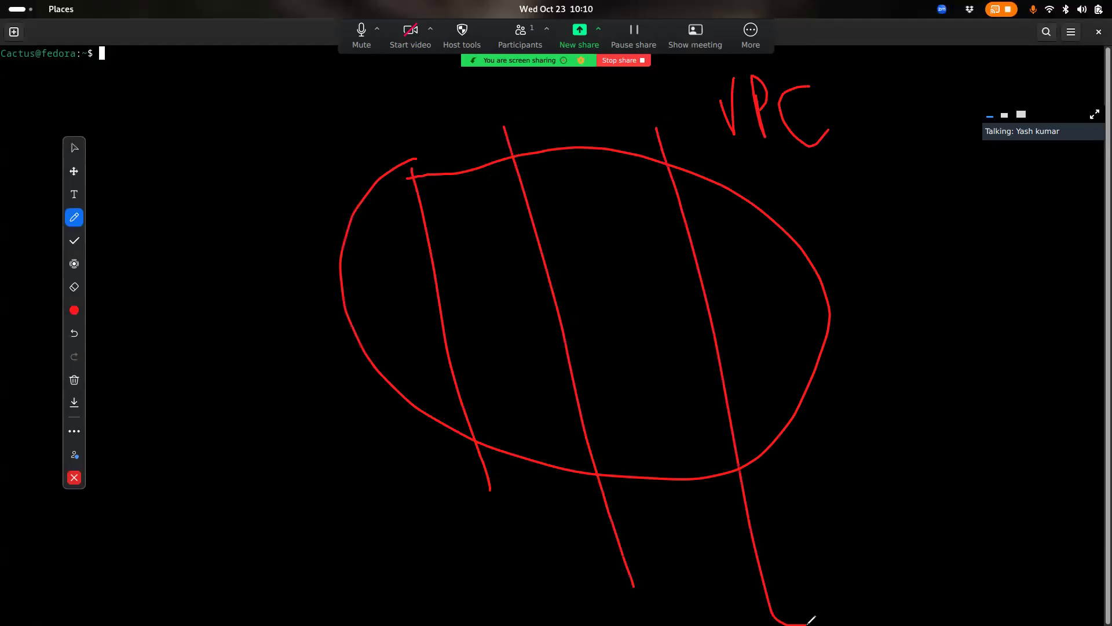
drag(405, 113, 428, 203)
mouse_move(223, 213)
mouse_down()
mouse_move(228, 141)
mouse_move(242, 182)
mouse_move(283, 183)
mouse_move(353, 117)
mouse_move(414, 113)
mouse_move(430, 138)
mouse_move(432, 113)
mouse_move(349, 117)
mouse_up()
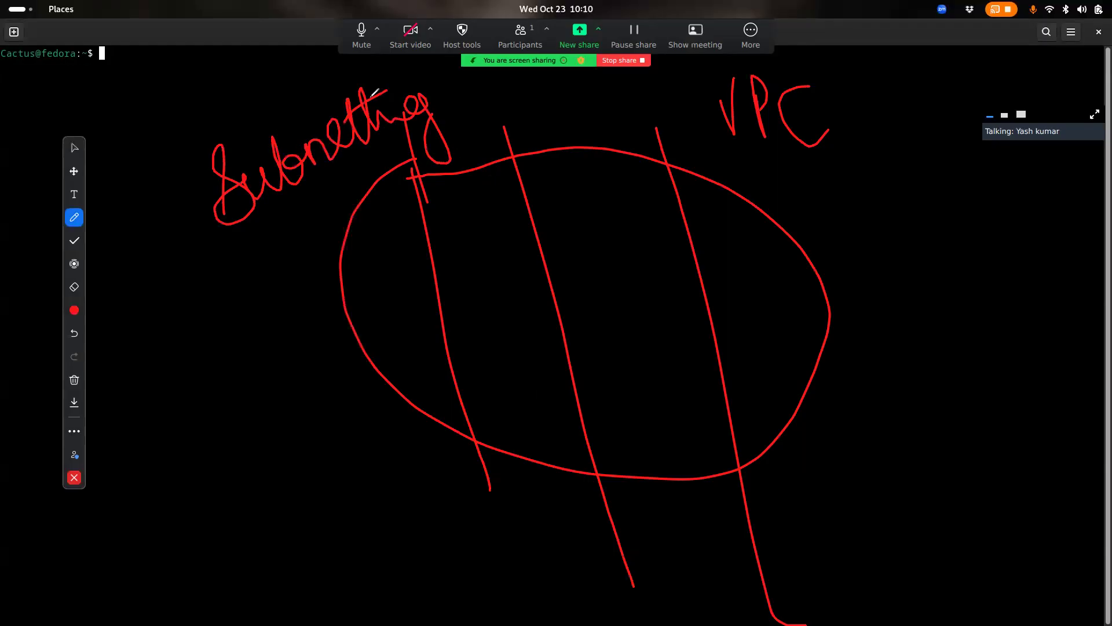
Draw an arrow to the oval's first section and label the sections with department names, including IT, Mech. and Civil
mouse_move(369, 304)
mouse_down()
mouse_move(300, 354)
mouse_move(355, 294)
mouse_move(377, 316)
mouse_move(362, 336)
mouse_up()
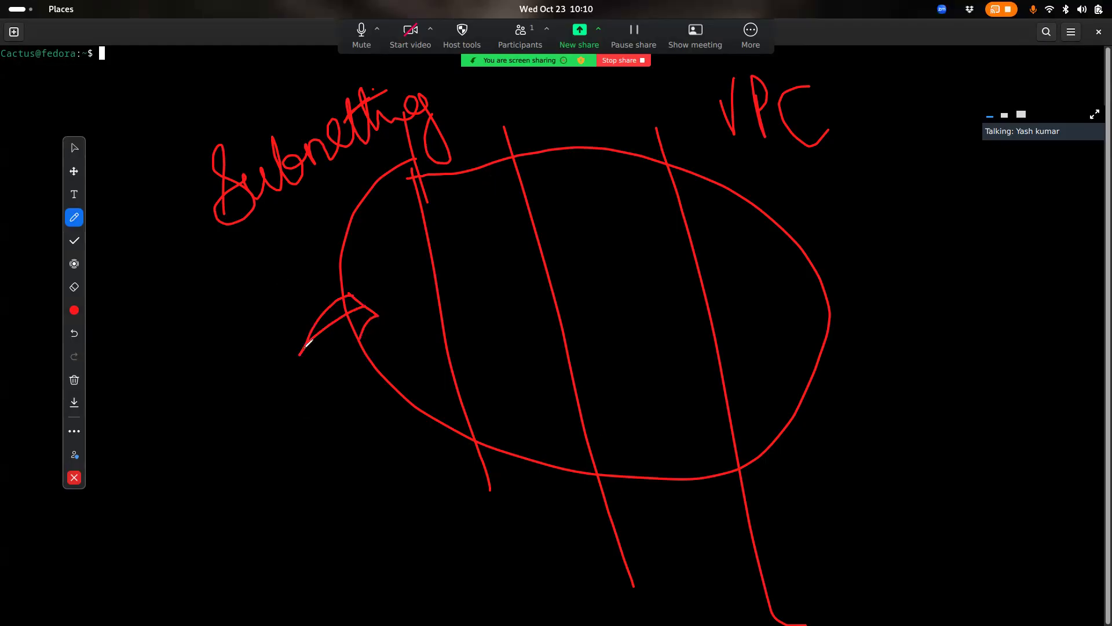
drag(303, 240, 310, 272)
mouse_move(335, 226)
mouse_down()
mouse_move(336, 251)
mouse_move(354, 208)
mouse_up()
mouse_move(446, 237)
mouse_down()
mouse_move(464, 227)
mouse_move(472, 264)
mouse_move(481, 217)
mouse_move(504, 267)
mouse_up()
mouse_move(559, 183)
mouse_down()
mouse_move(567, 227)
mouse_move(600, 201)
mouse_move(604, 223)
mouse_up()
drag(623, 203, 619, 224)
drag(618, 183, 639, 221)
click(648, 216)
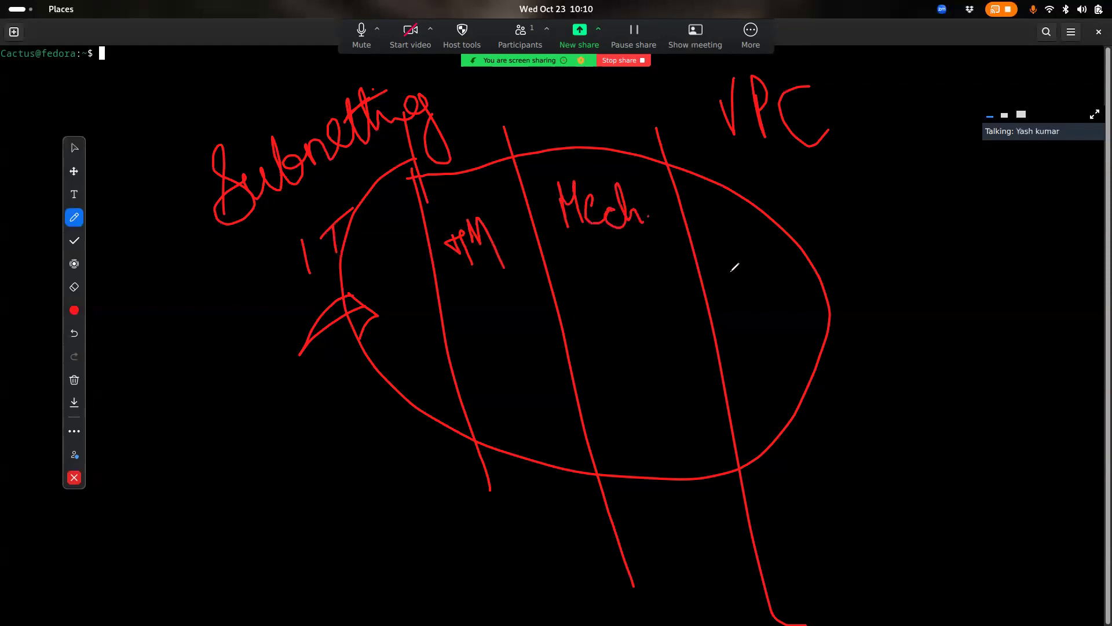
mouse_move(761, 283)
mouse_down()
mouse_move(785, 298)
mouse_move(802, 289)
mouse_move(834, 328)
mouse_move(819, 290)
mouse_move(764, 336)
mouse_move(804, 345)
mouse_up()
Circle the VPC label with the pen and close the annotation tools
mouse_move(712, 69)
mouse_down()
mouse_move(843, 169)
mouse_move(740, 57)
mouse_up()
drag(654, 89, 652, 91)
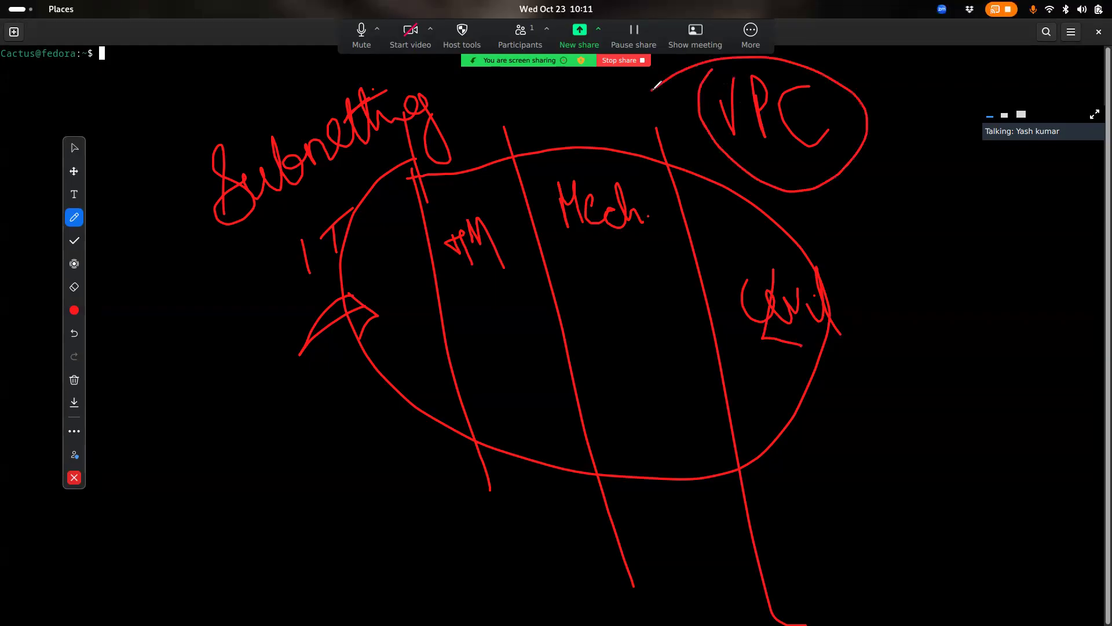
click(74, 478)
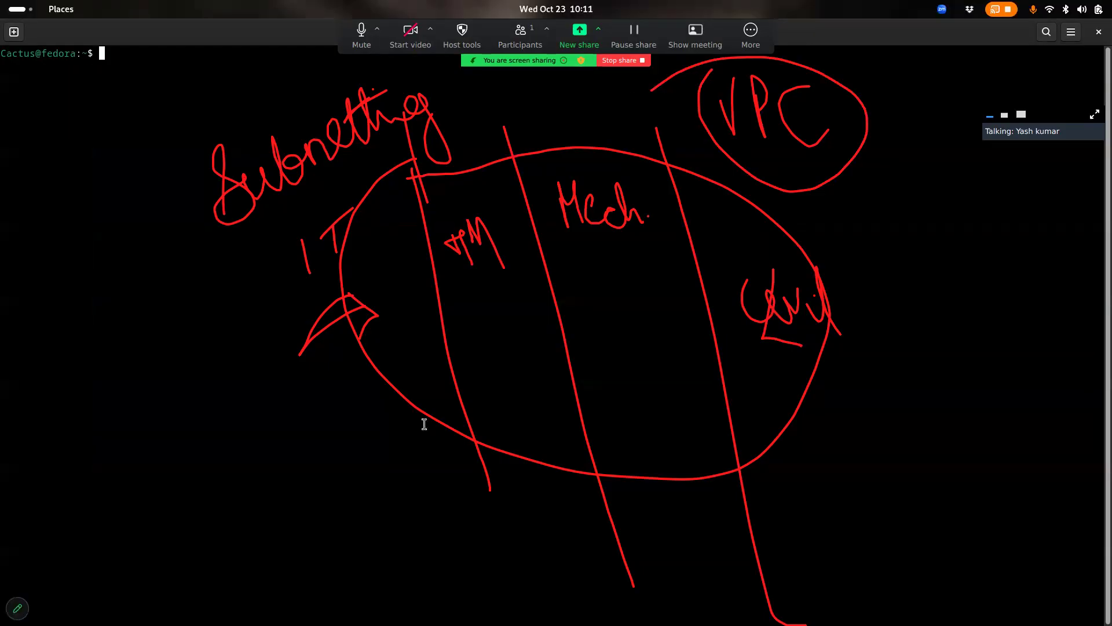
Clear all drawings, close the annotation tools and open the Subnets list of the VPC console in Firefox
click(11, 612)
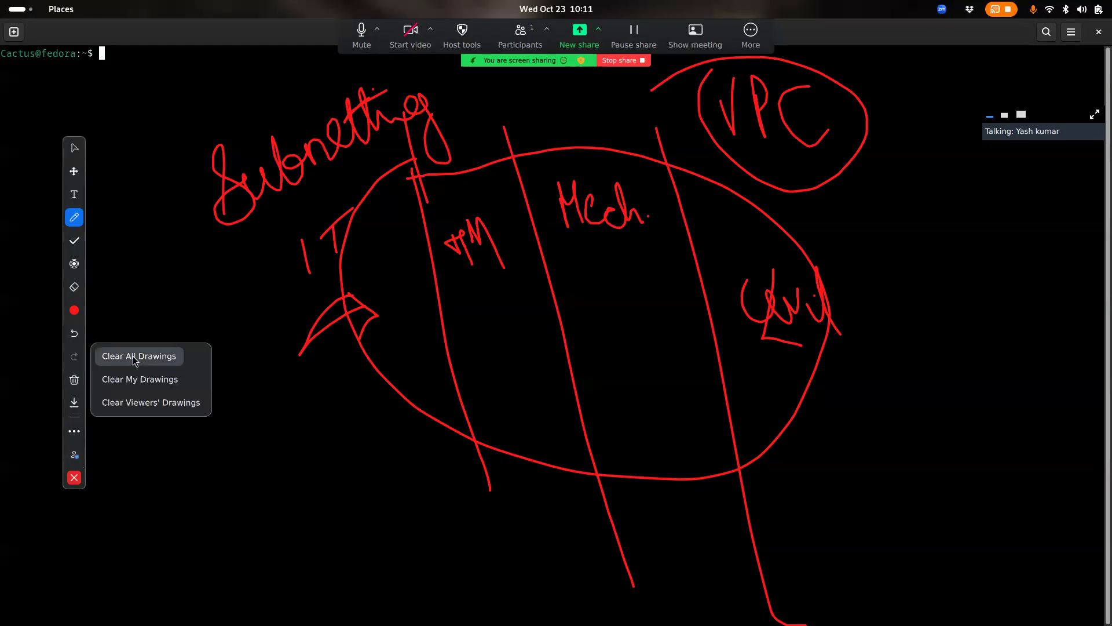
click(74, 478)
key(super)
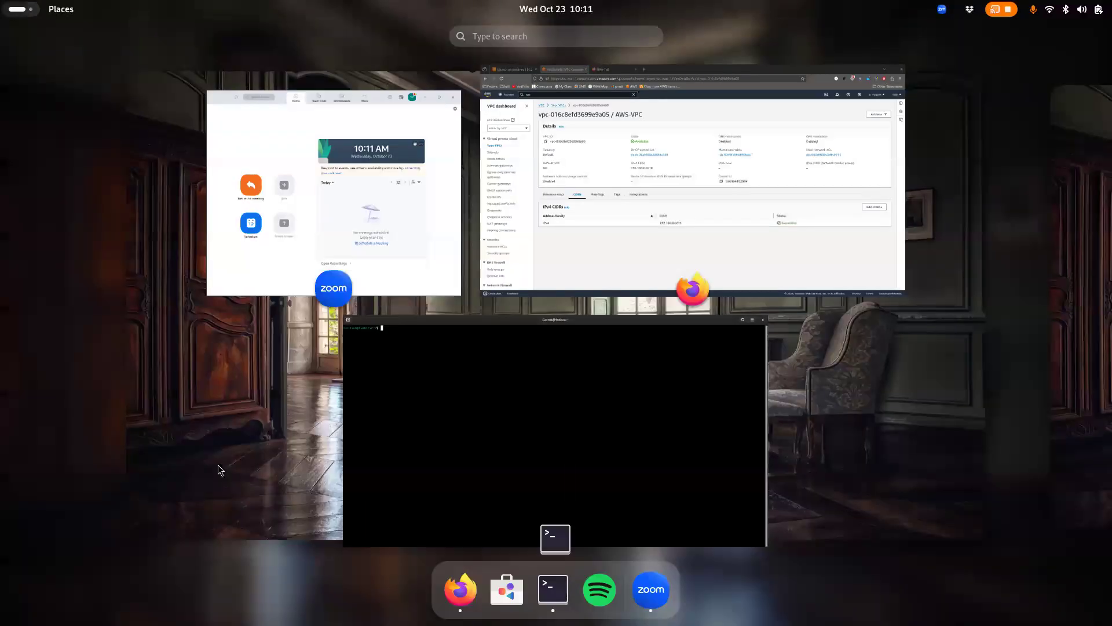
click(534, 261)
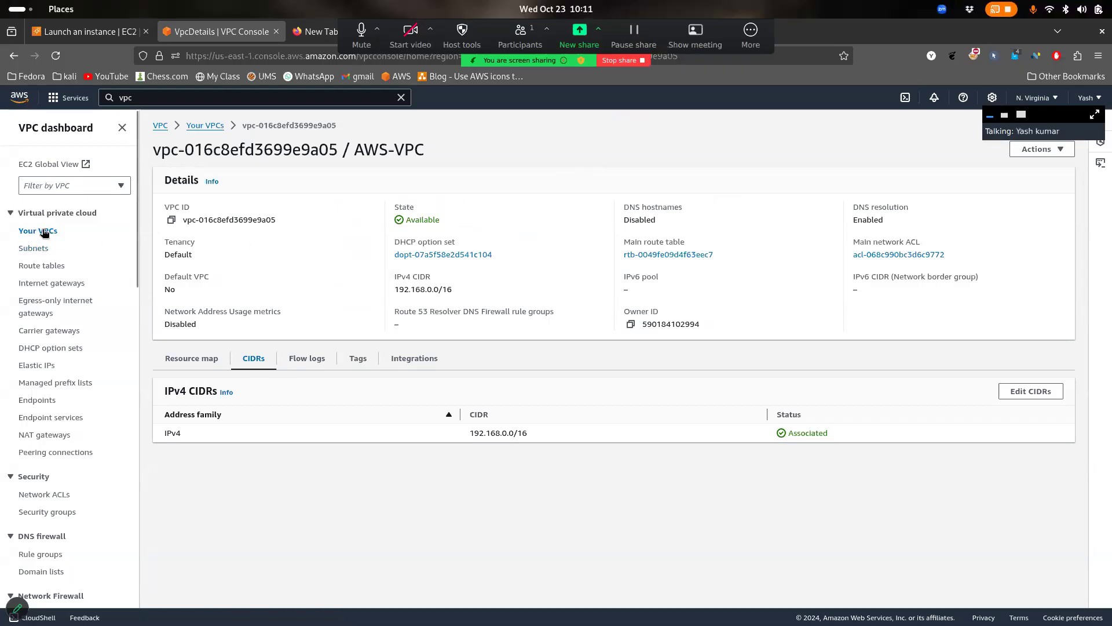
click(38, 250)
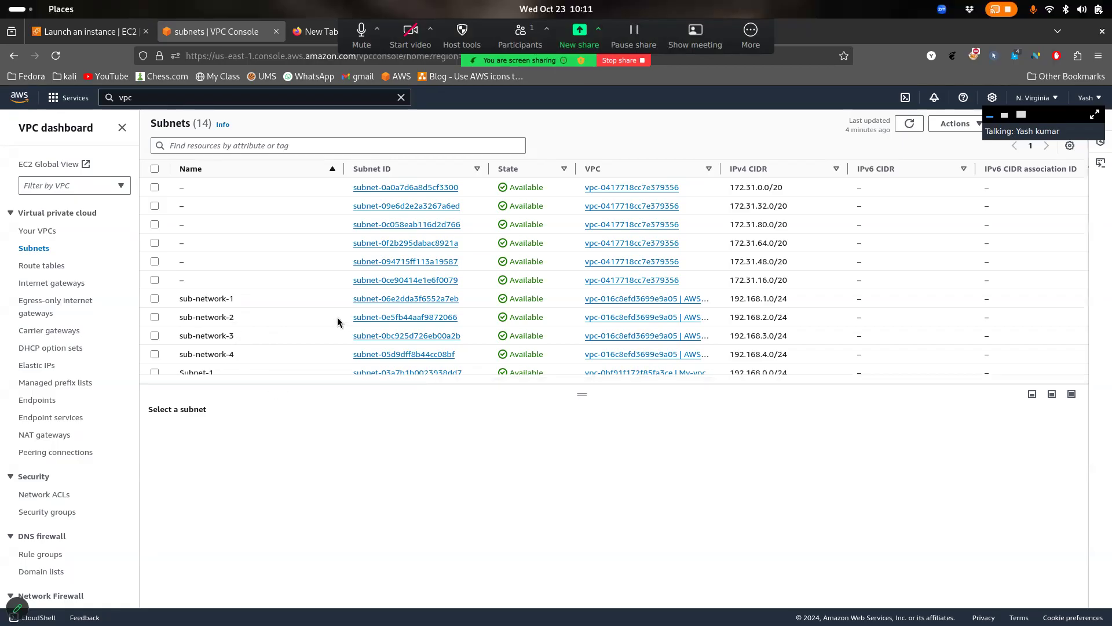
Start creating a subnet in the AWS-VPC and highlight that VPC's IPv4 CIDR
drag(1039, 113, 825, 5)
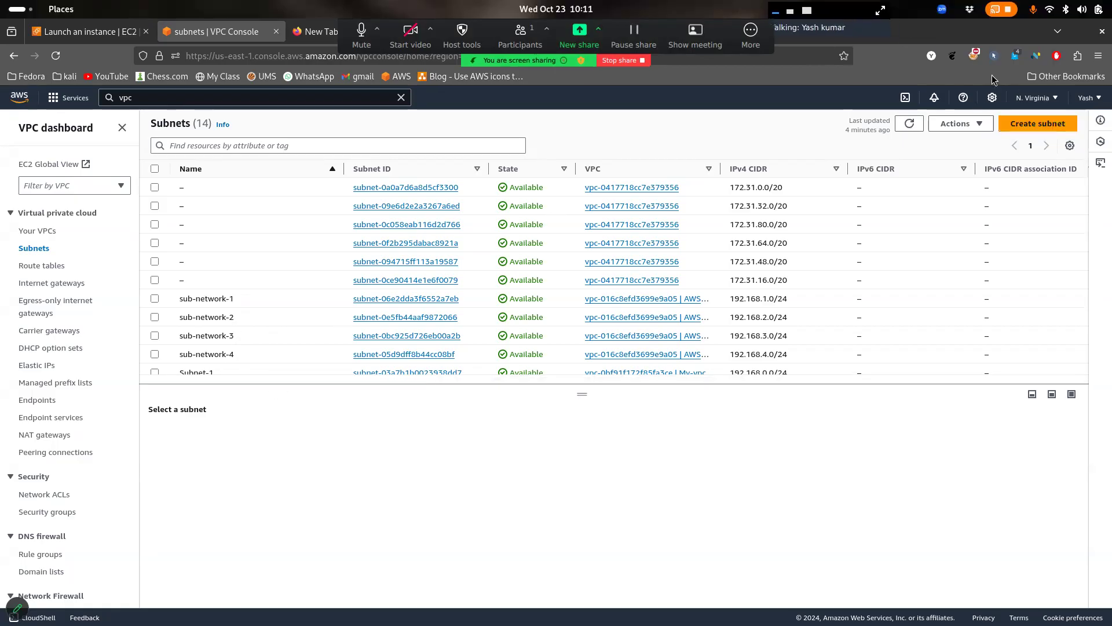
click(1030, 124)
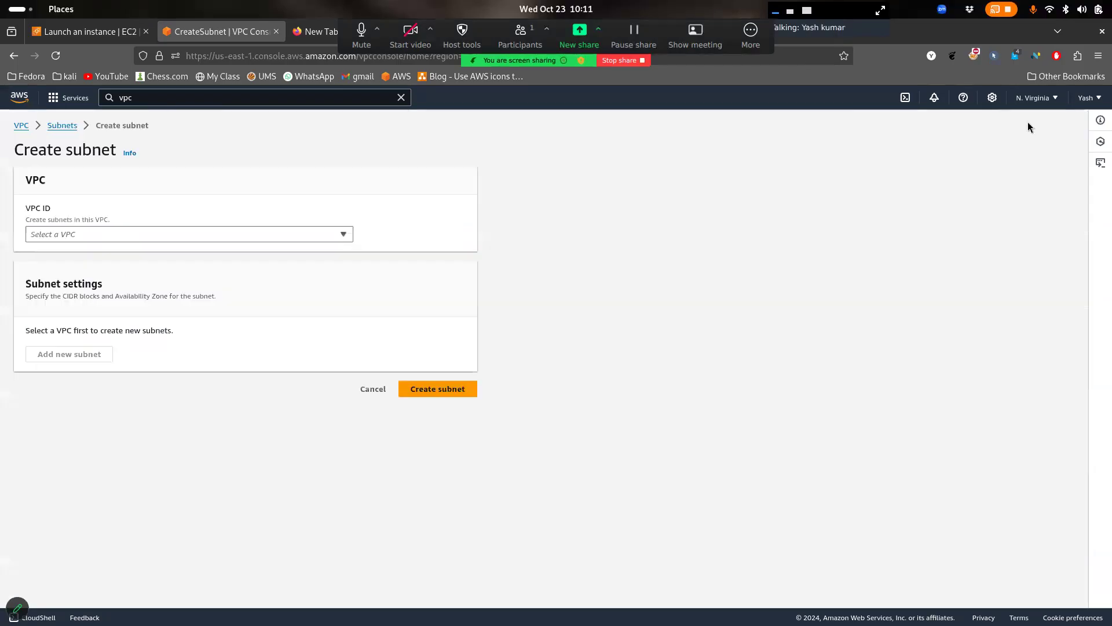
click(201, 239)
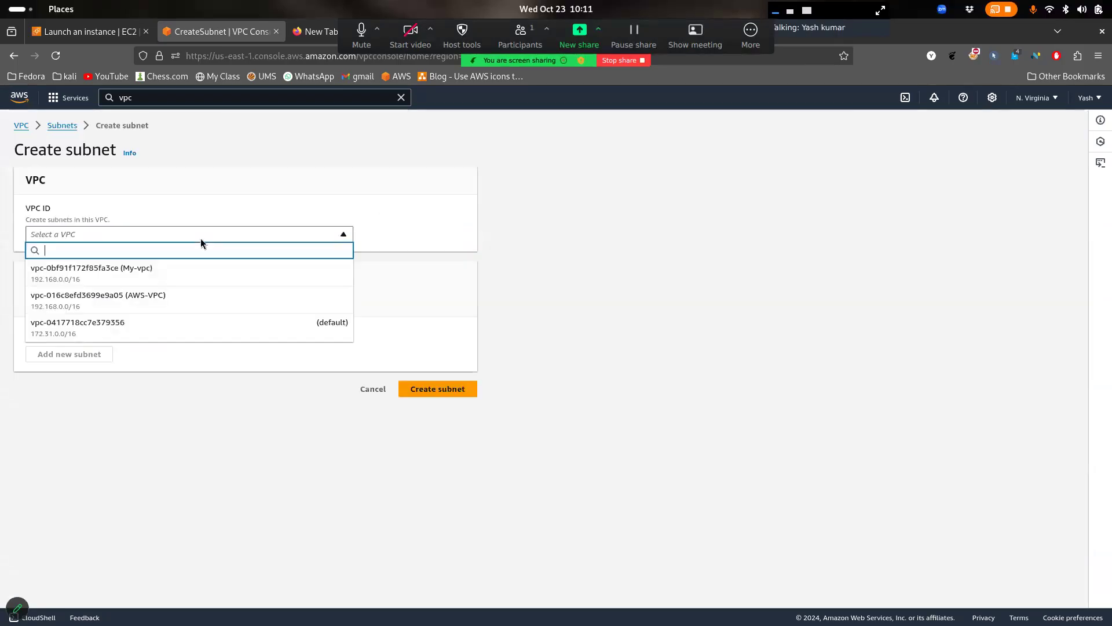
click(160, 310)
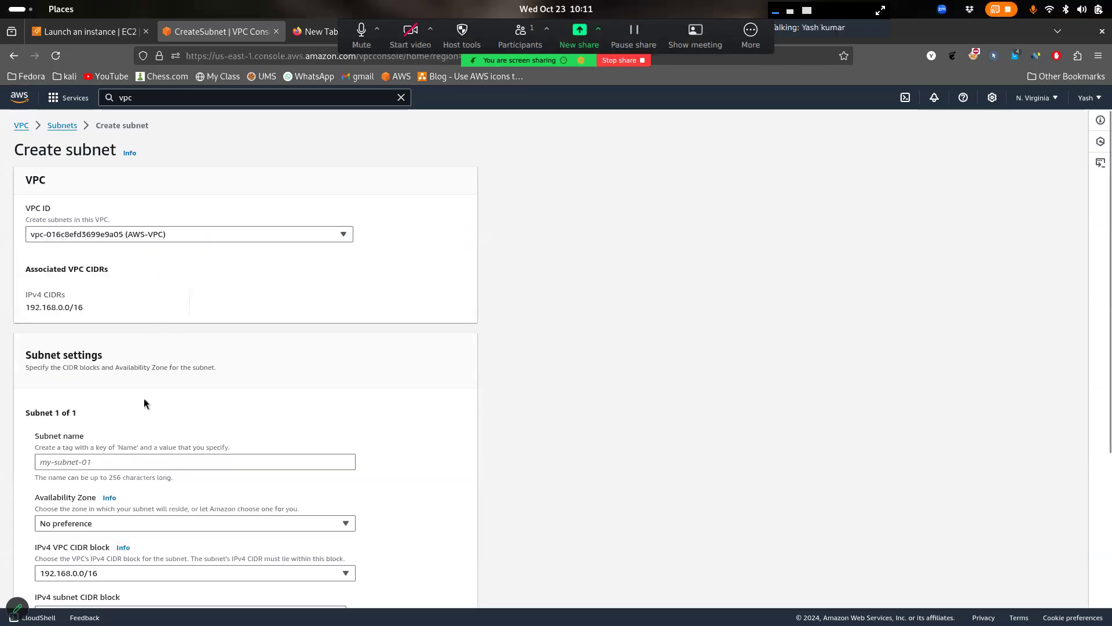
drag(96, 306, 9, 312)
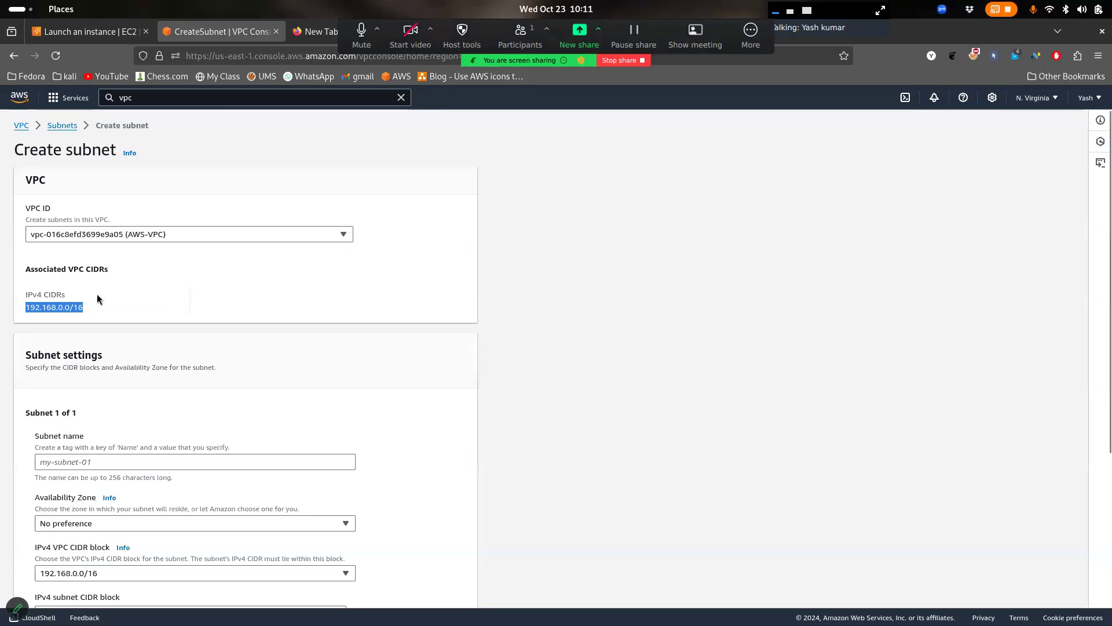
Name the new subnet sub-net-1 and set its Availability Zone to US East (N. Virginia) / us-east-1a
scroll(96, 294, down, 2)
click(118, 400)
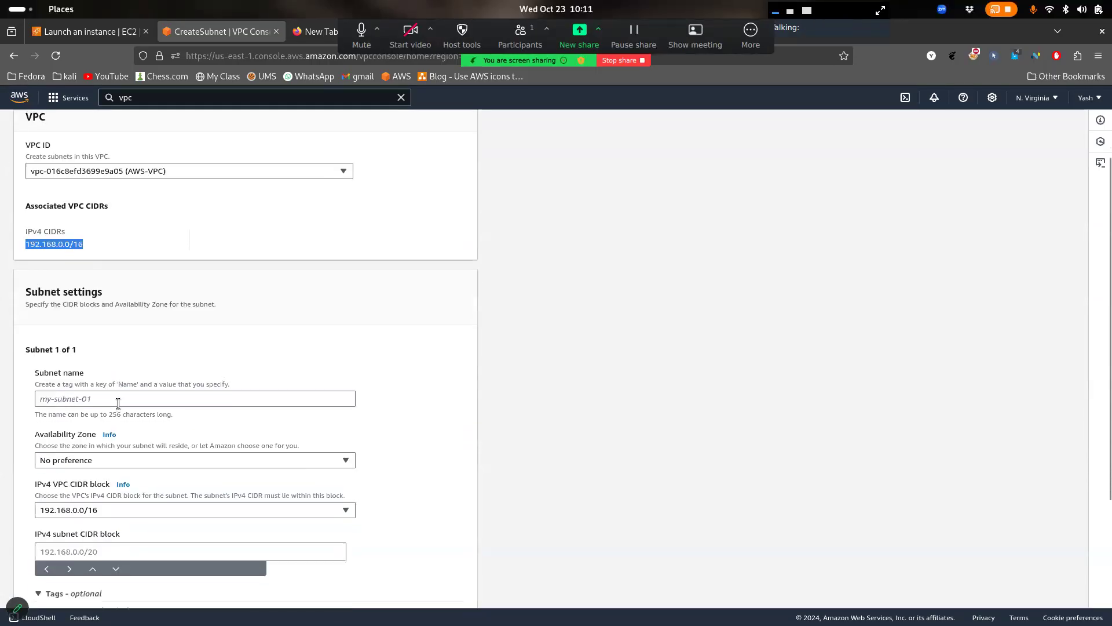
text(sub-net-2)
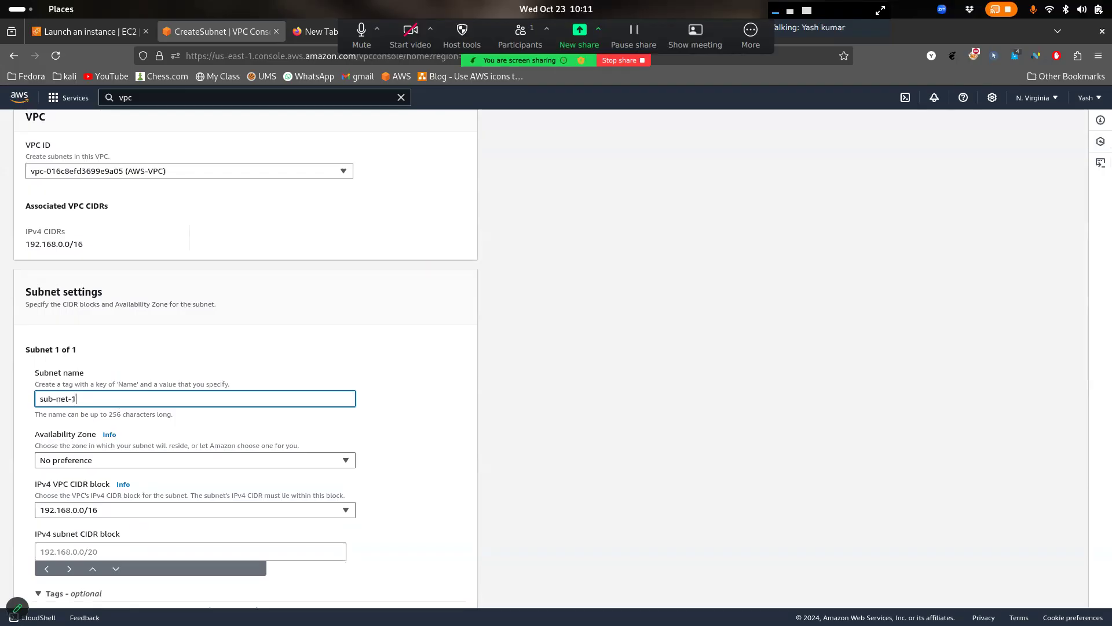
scroll(151, 476, down, 2)
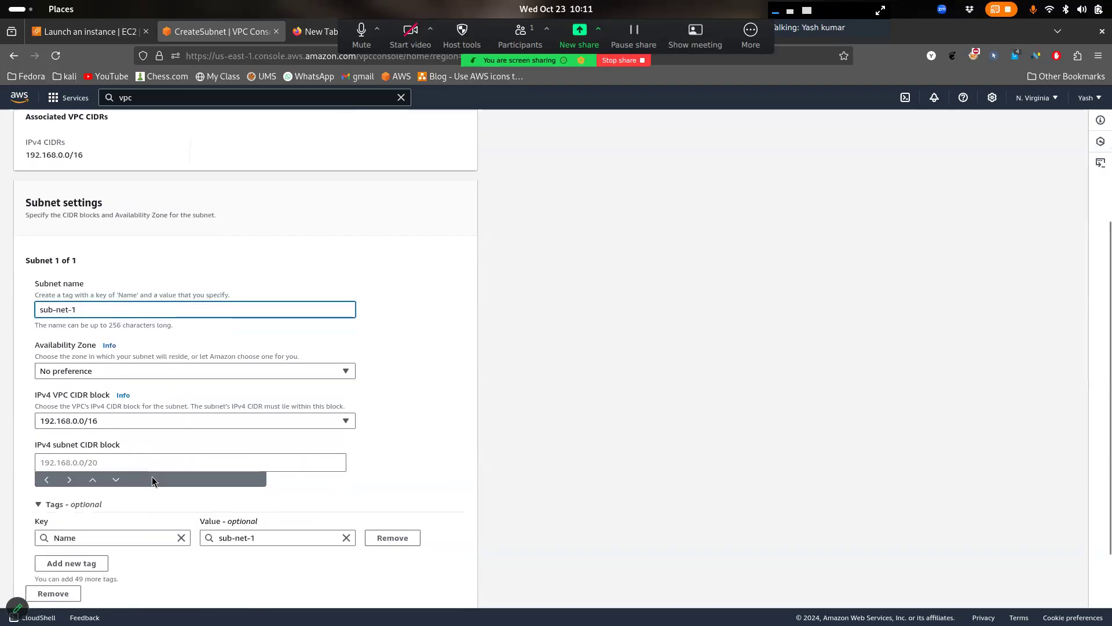
click(80, 371)
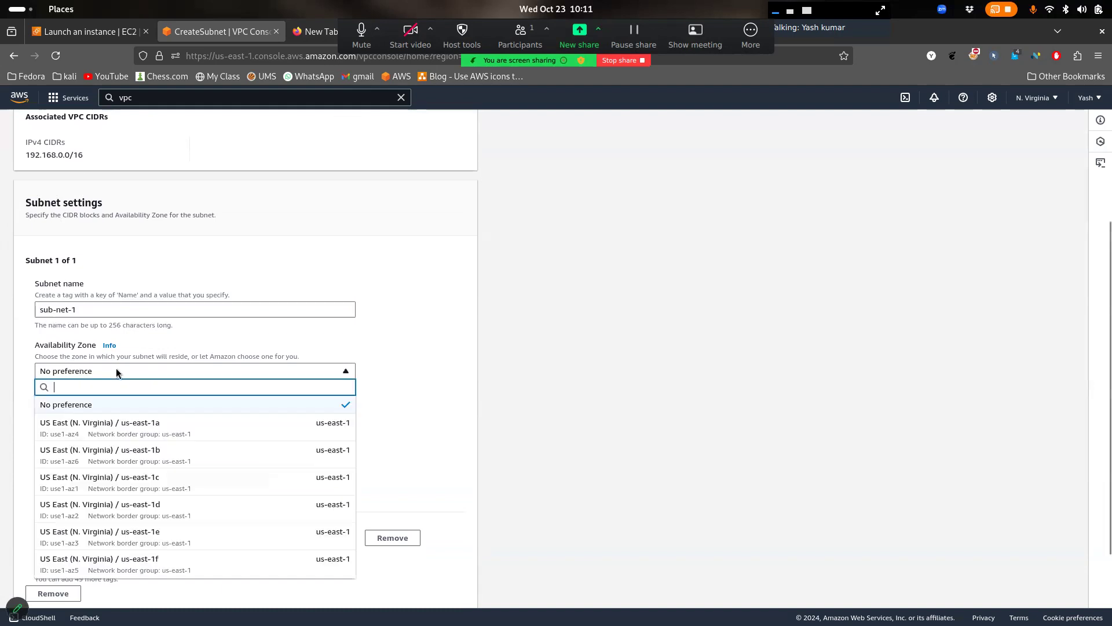
click(319, 432)
Set the IPv4 subnet CIDR block to 192.168.1.0/24 within 192.168.0.0/16, and cancel the subnet creation
scroll(446, 381, down, 2)
click(255, 390)
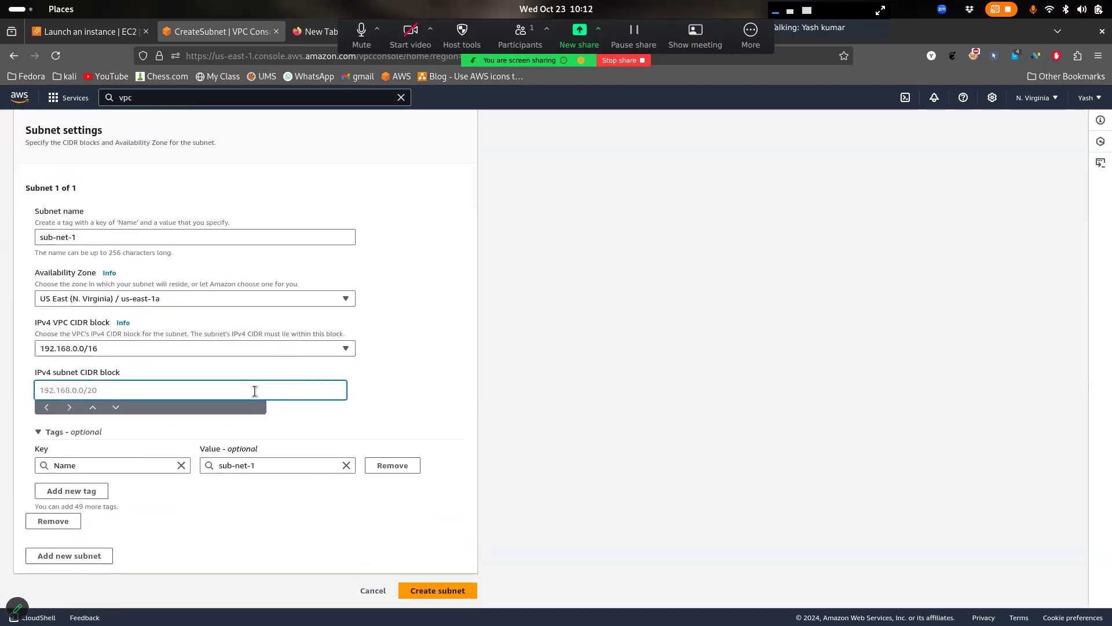
click(102, 354)
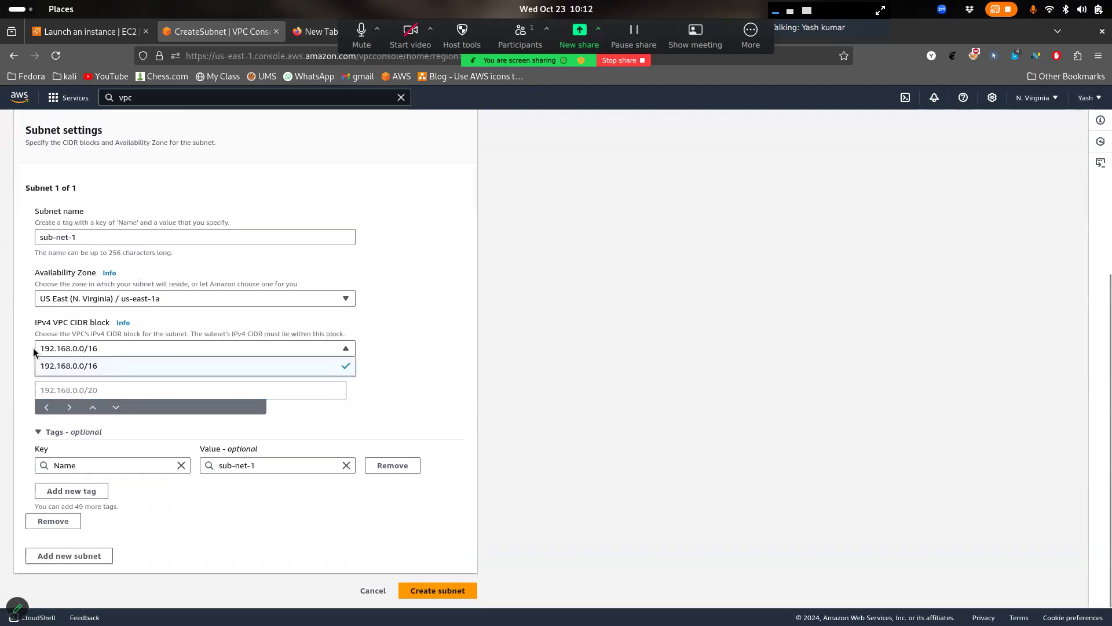
click(394, 366)
click(299, 391)
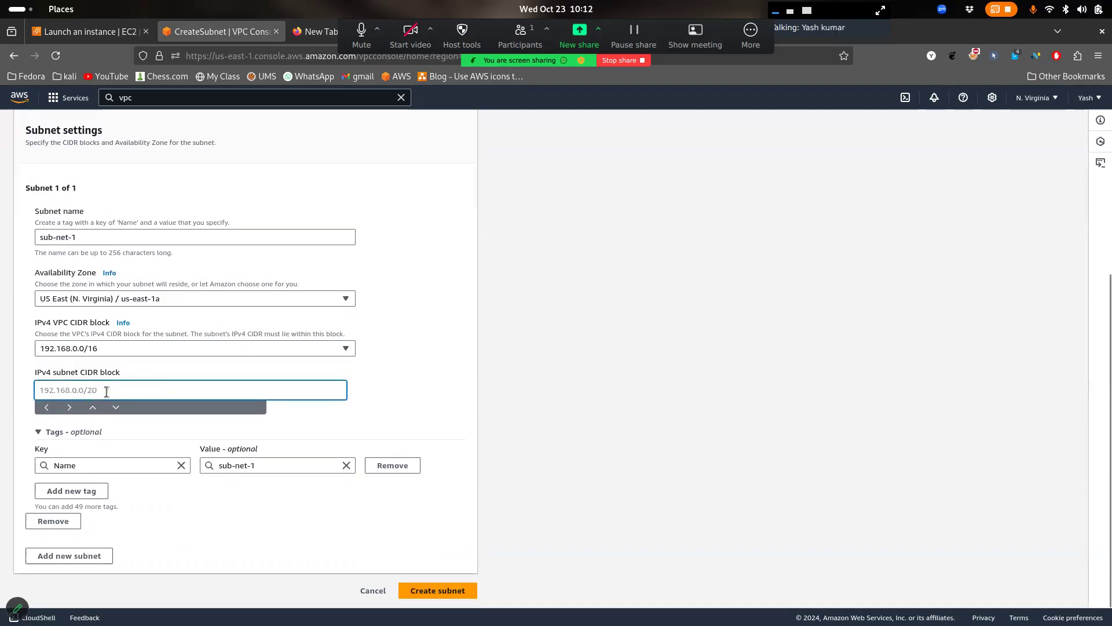
text(192.168.1.0/)
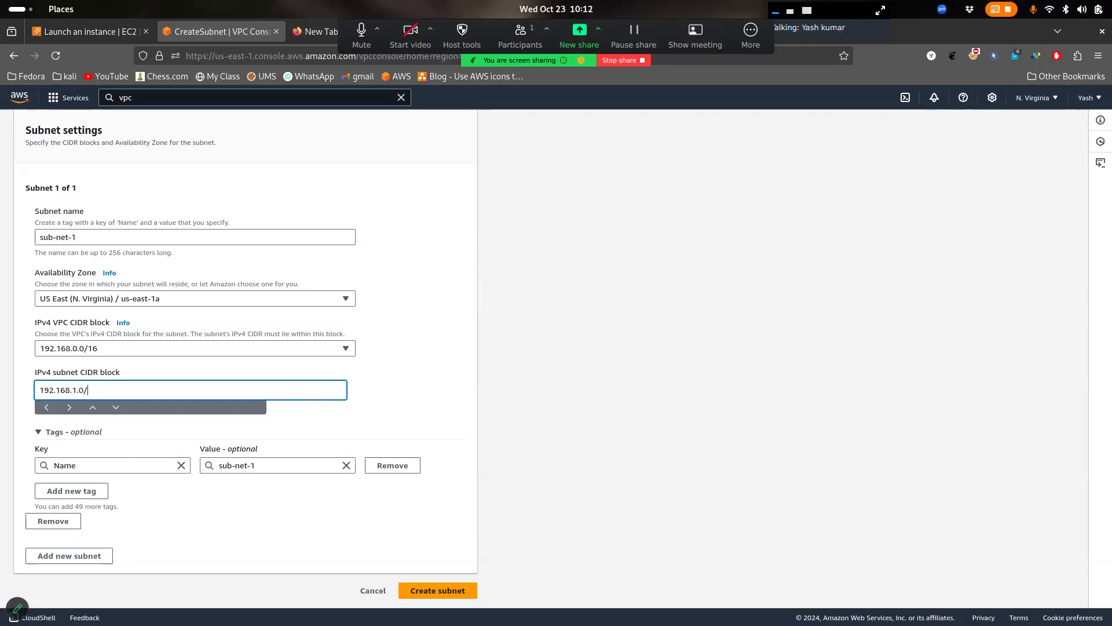
text(24)
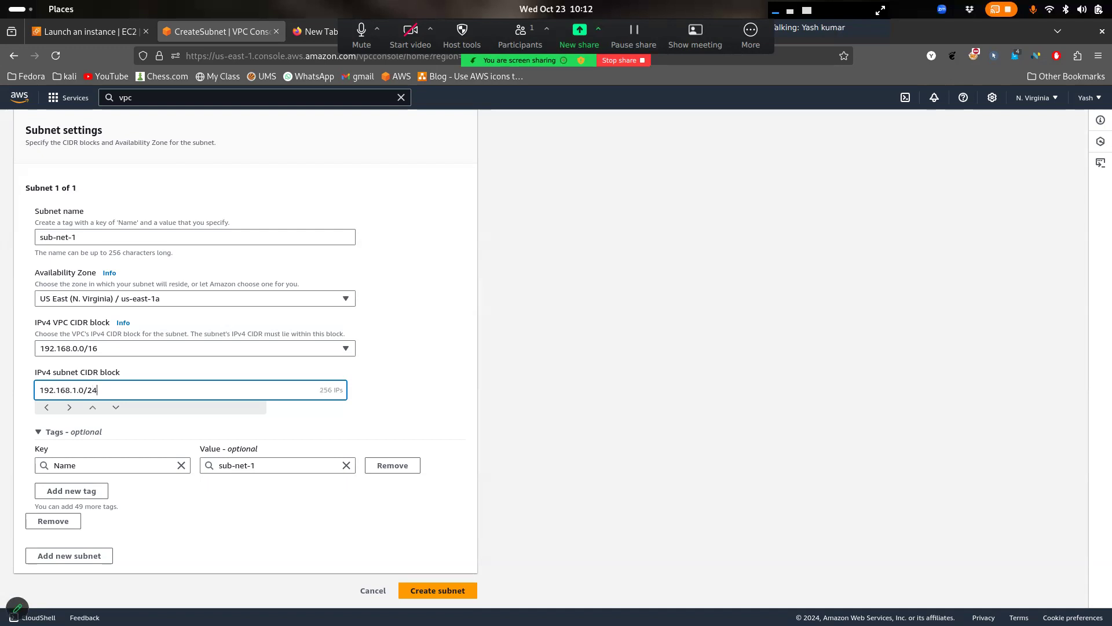
click(317, 407)
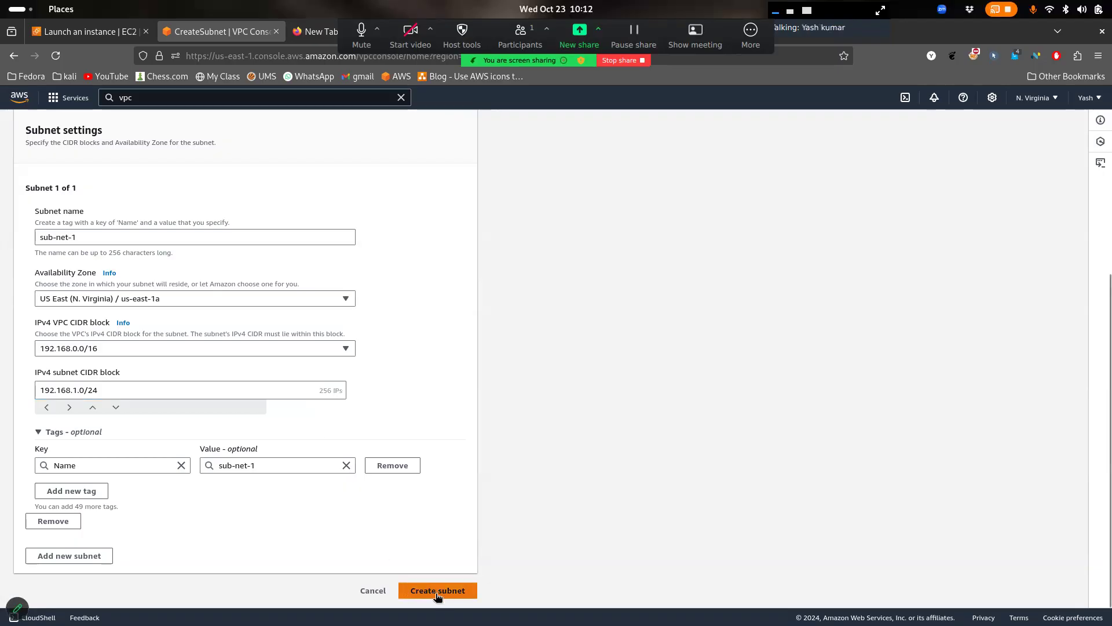
click(374, 596)
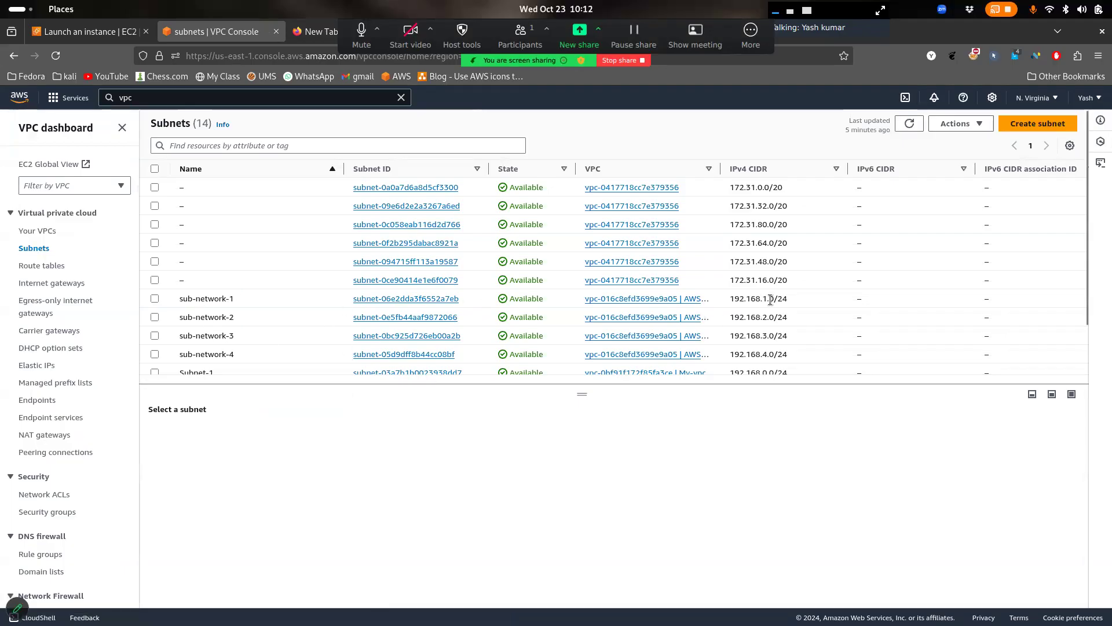
Compare the IPv4 CIDRs of sub-network-1 to sub-network-4 by highlighting their differing octets, and leave no subnet selected
drag(762, 298, 777, 300)
click(765, 319)
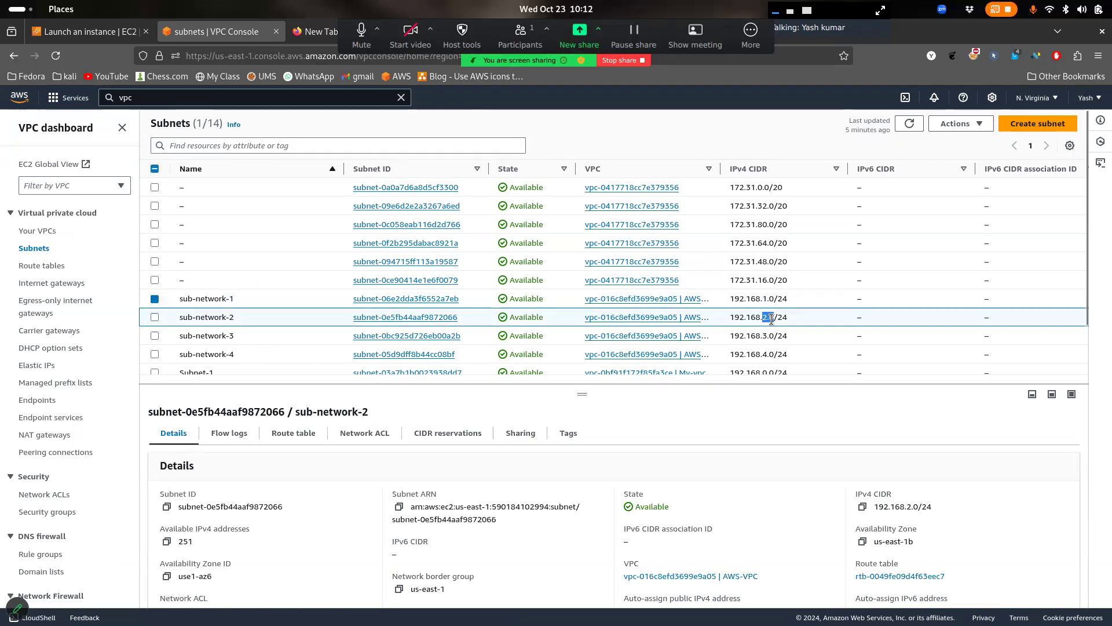
click(764, 339)
drag(763, 354, 775, 355)
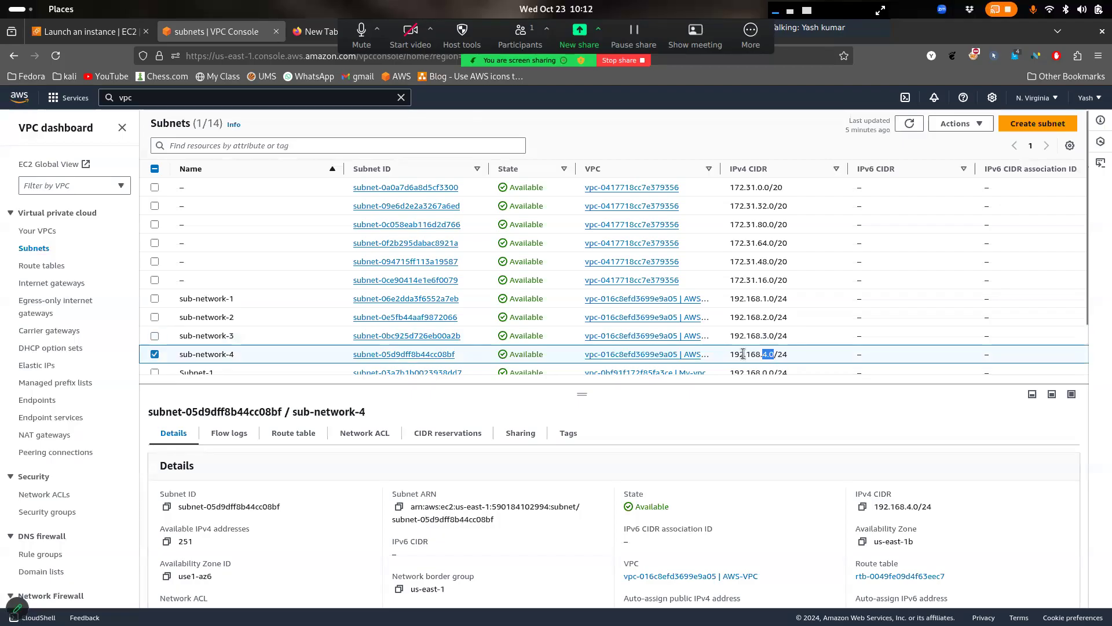
click(155, 354)
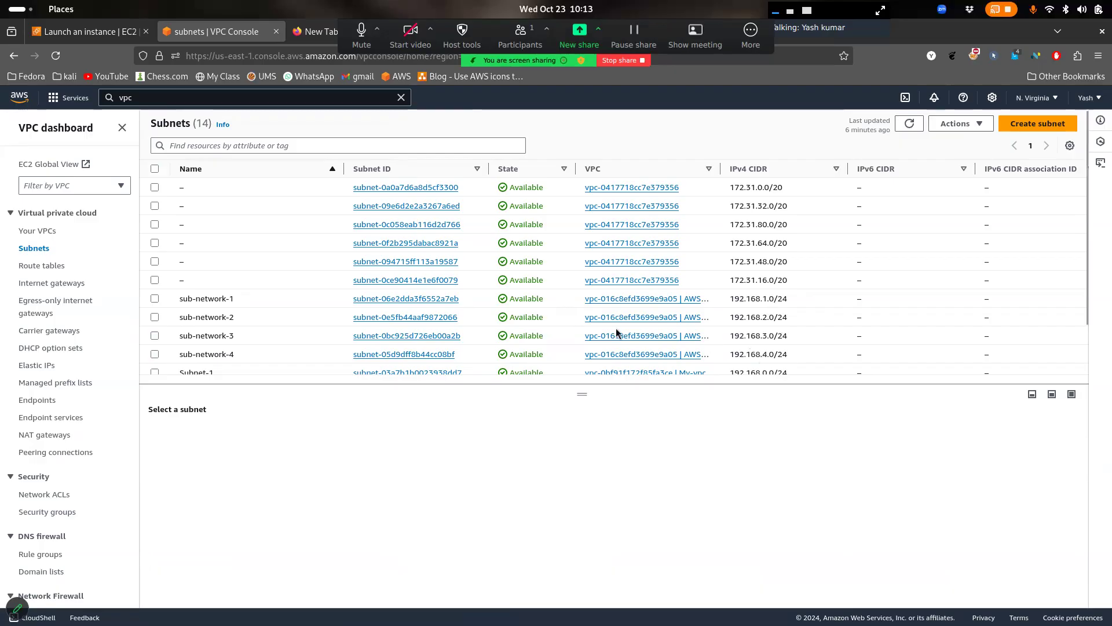
Return to the instance launch form, try sub-network-1 as the subnet and settle on sub-network-2
click(87, 31)
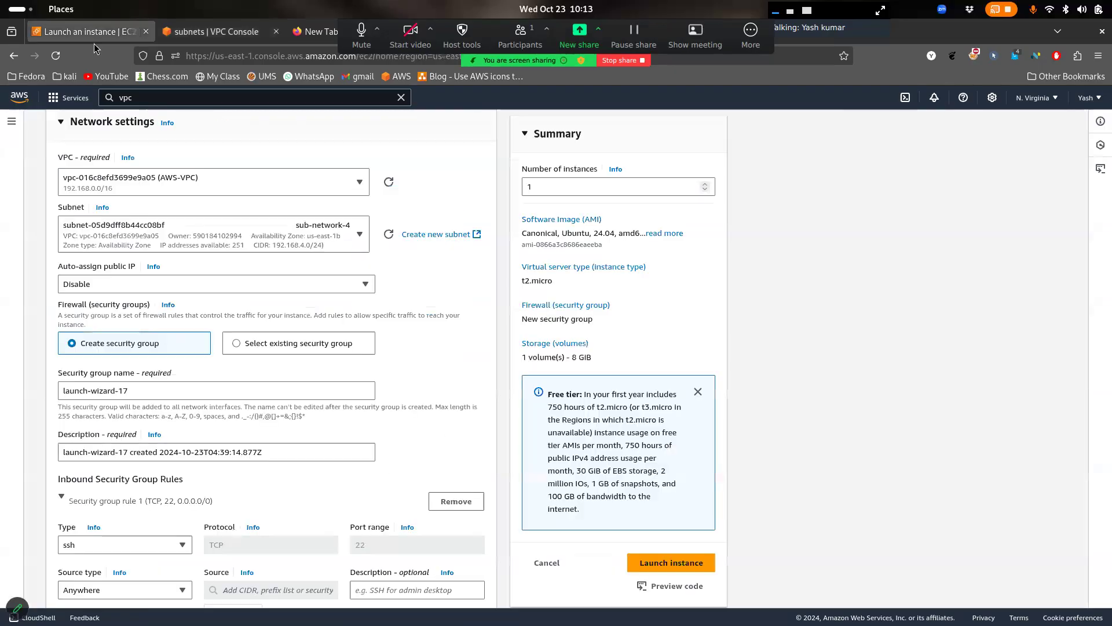
click(269, 239)
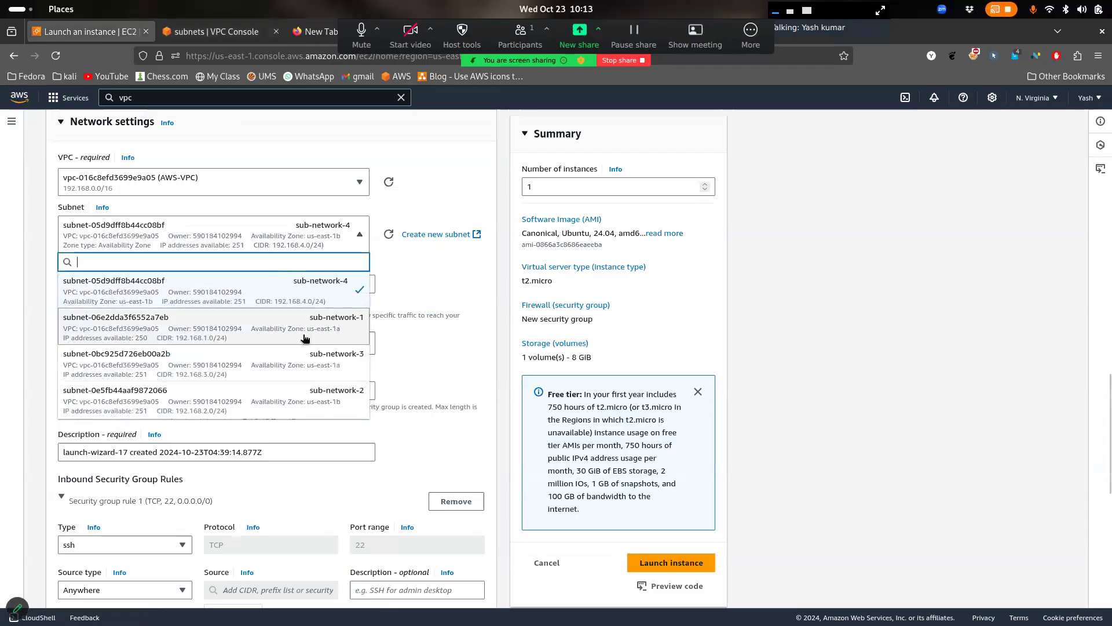
click(282, 338)
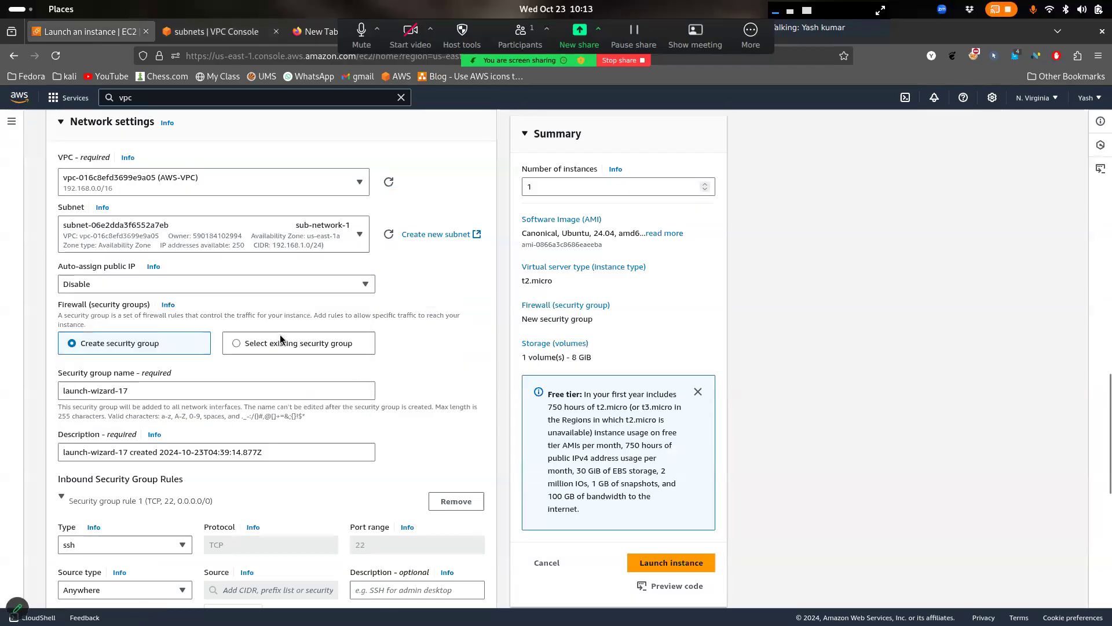
click(307, 242)
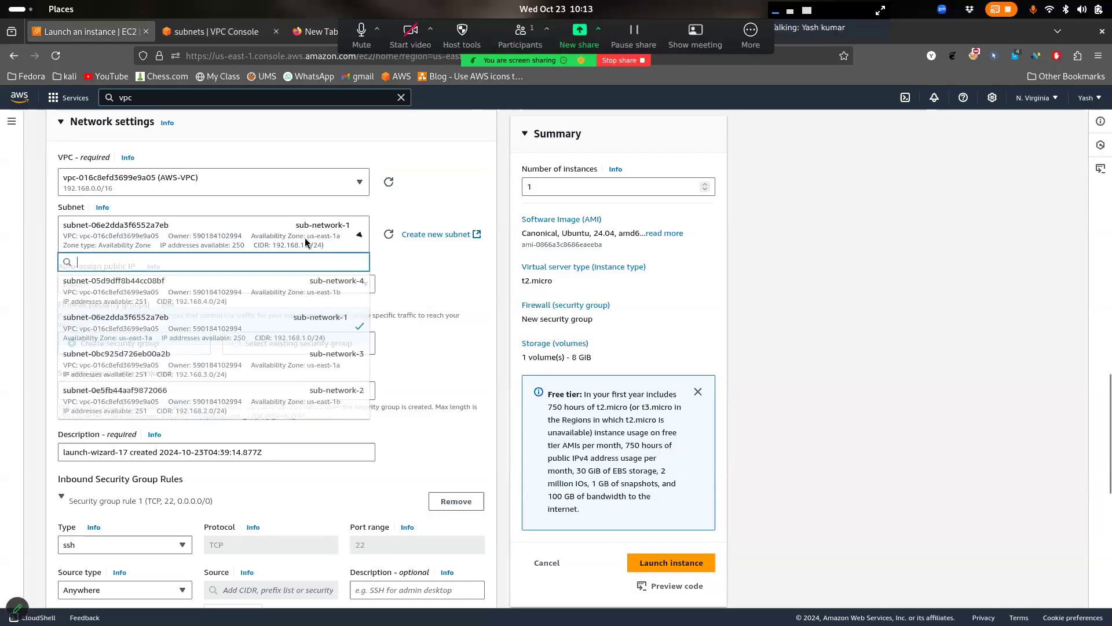
click(343, 395)
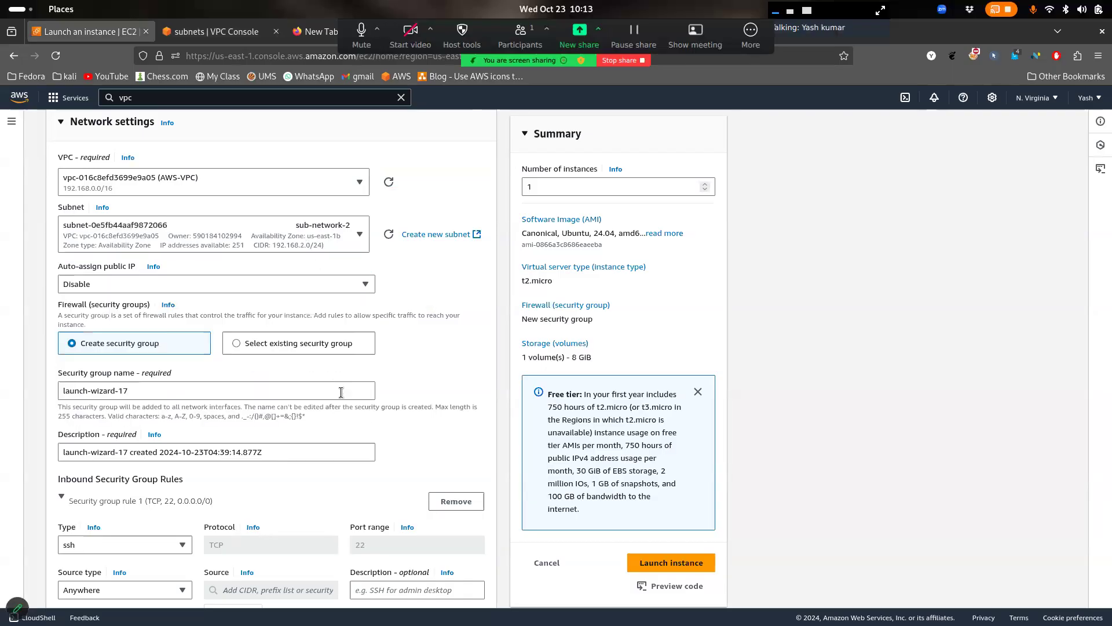
click(343, 240)
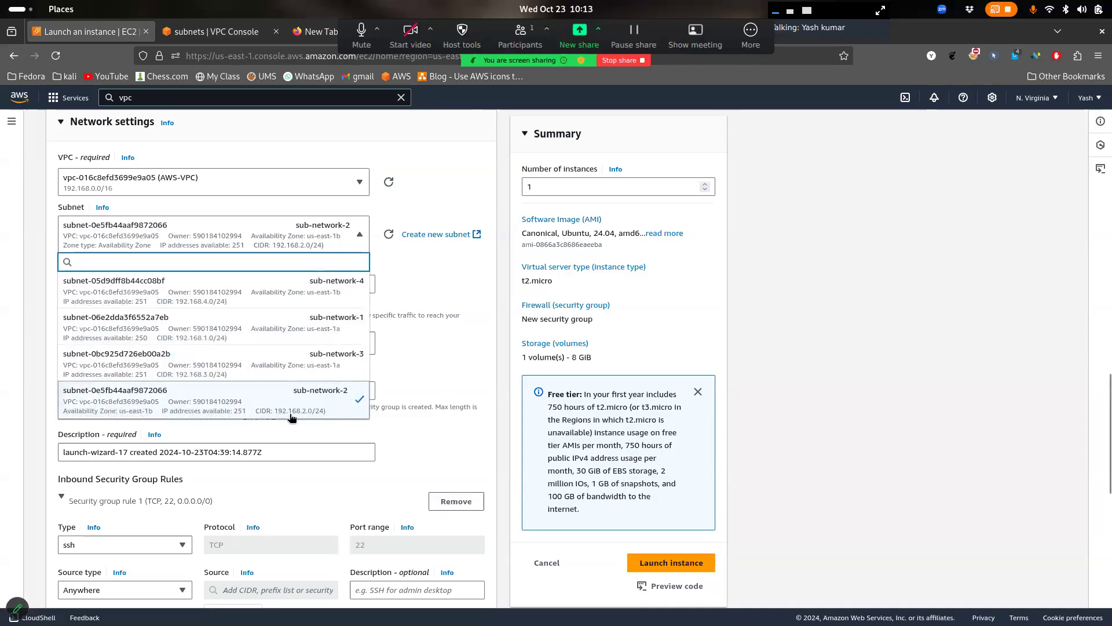
click(147, 415)
Check the existing security groups available, return to creating a new security group and review its inbound rules
scroll(294, 356, down, 1)
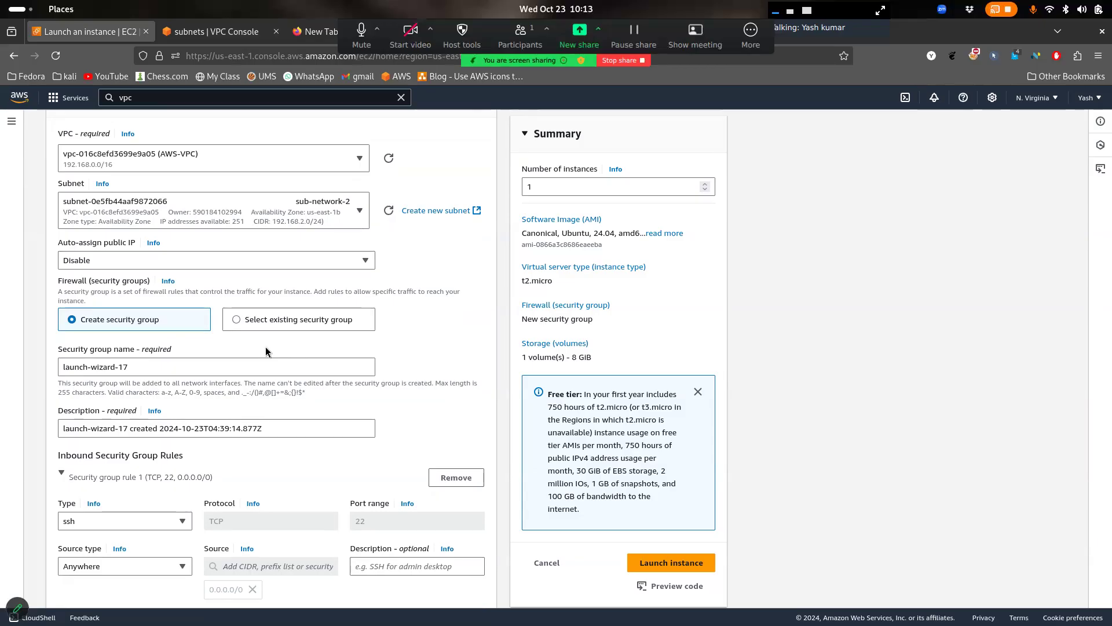
click(288, 324)
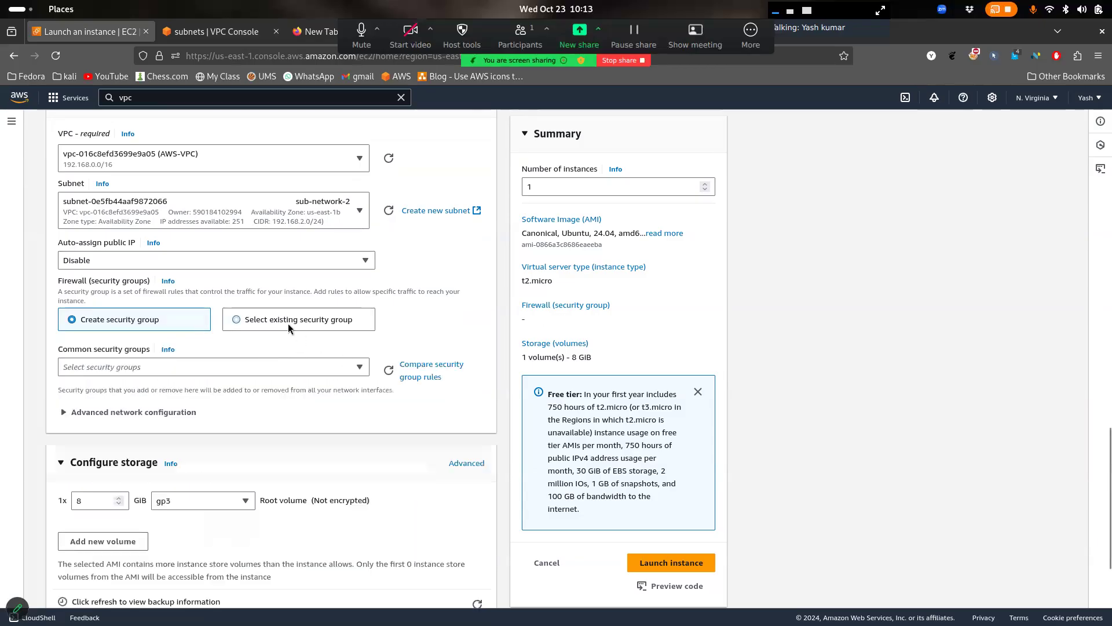
click(264, 363)
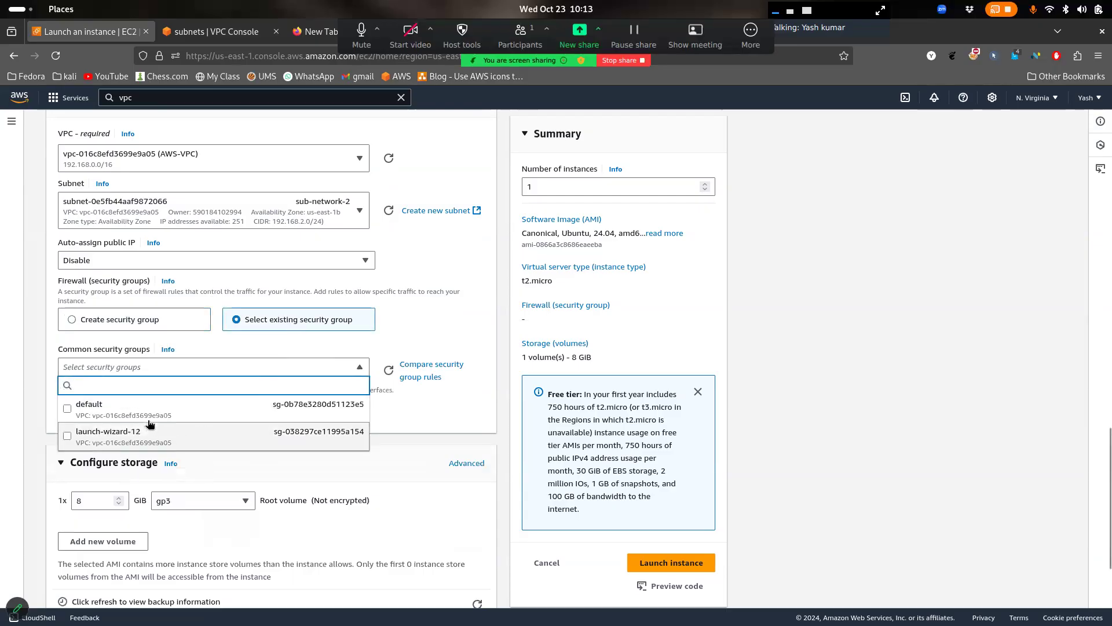
click(142, 321)
click(141, 321)
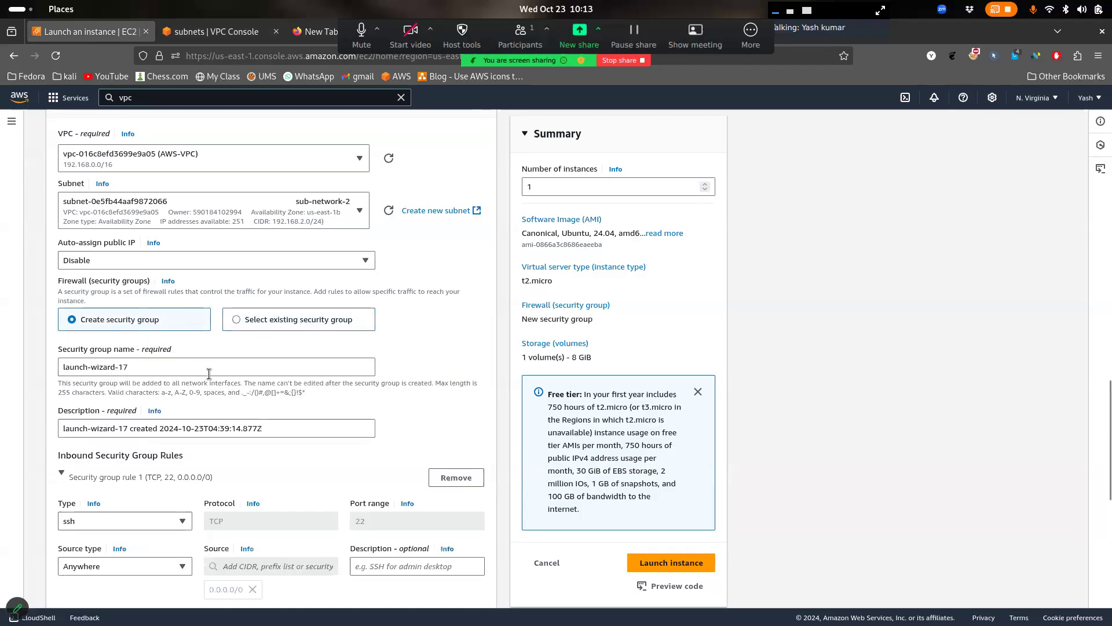
scroll(209, 373, down, 2)
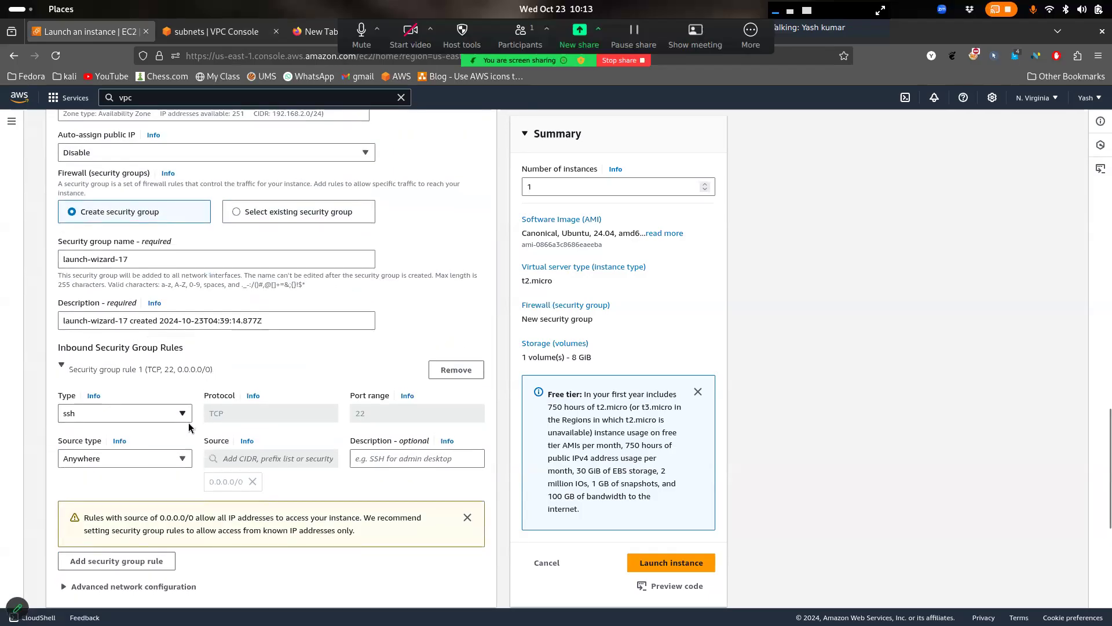
scroll(160, 486, down, 1)
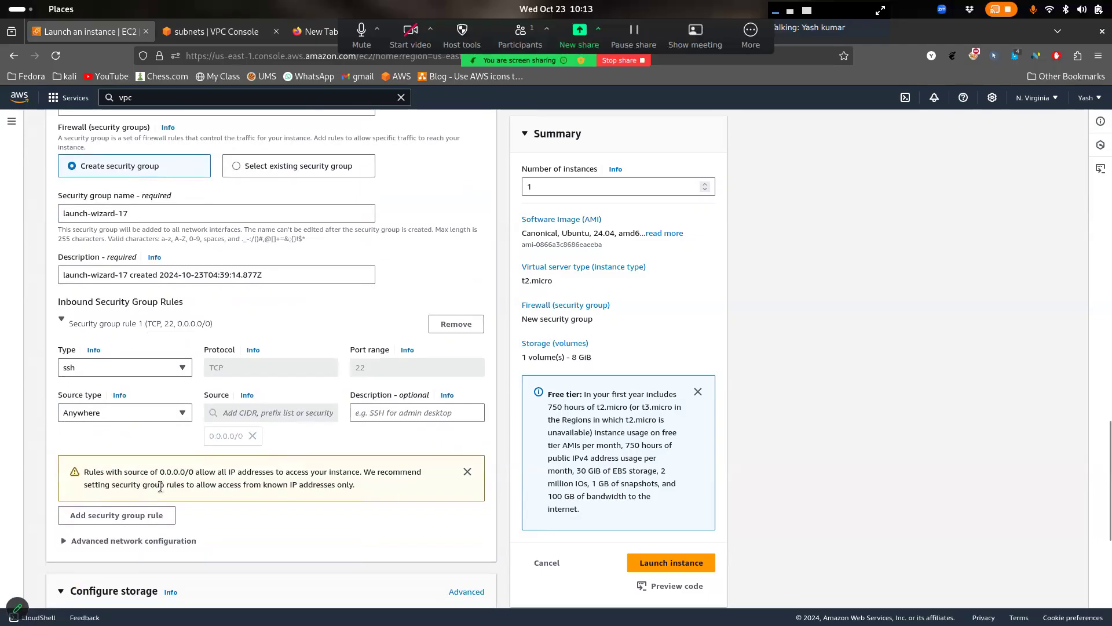
Add a second inbound security group rule of type All ICMP - IPv4 with source type Anywhere
click(134, 519)
click(153, 513)
scroll(141, 400, down, 1)
scroll(142, 399, down, 1)
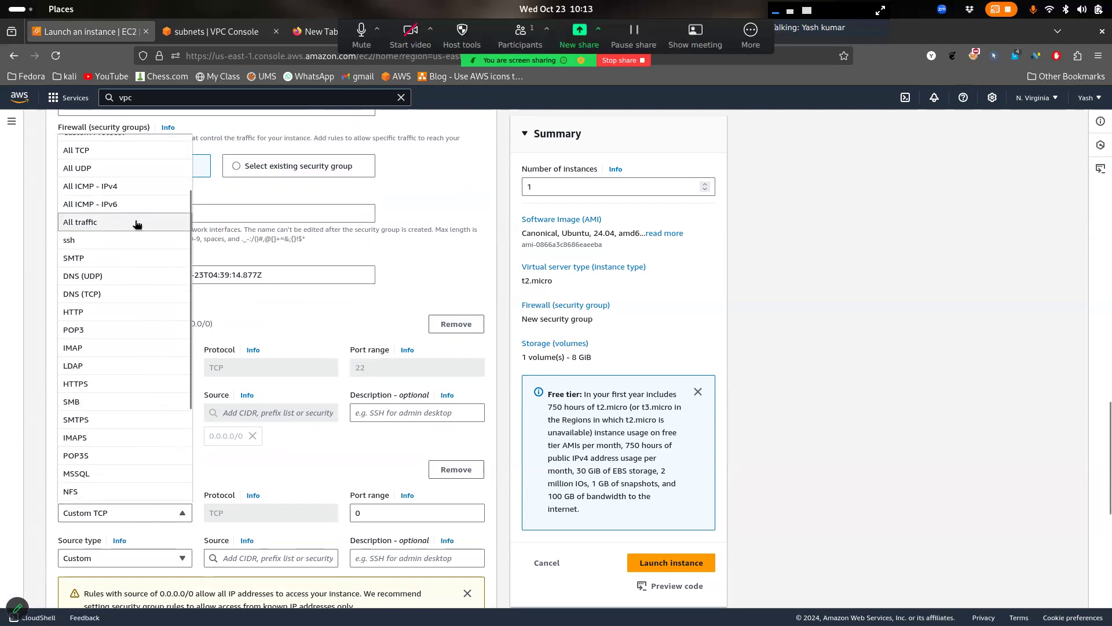
scroll(121, 178, up, 1)
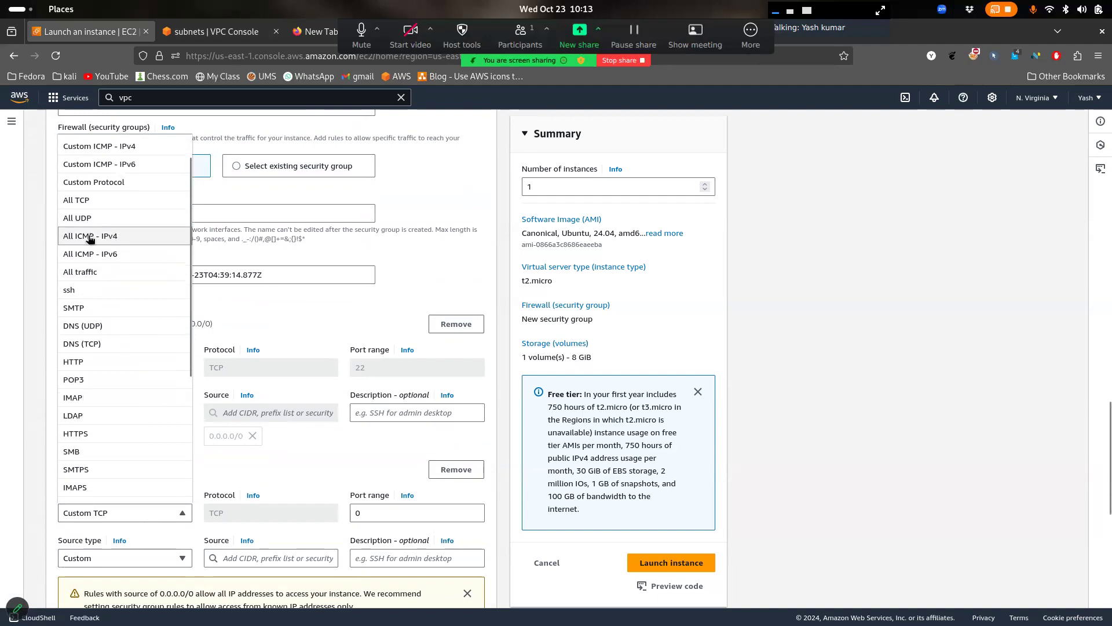
scroll(101, 242, up, 1)
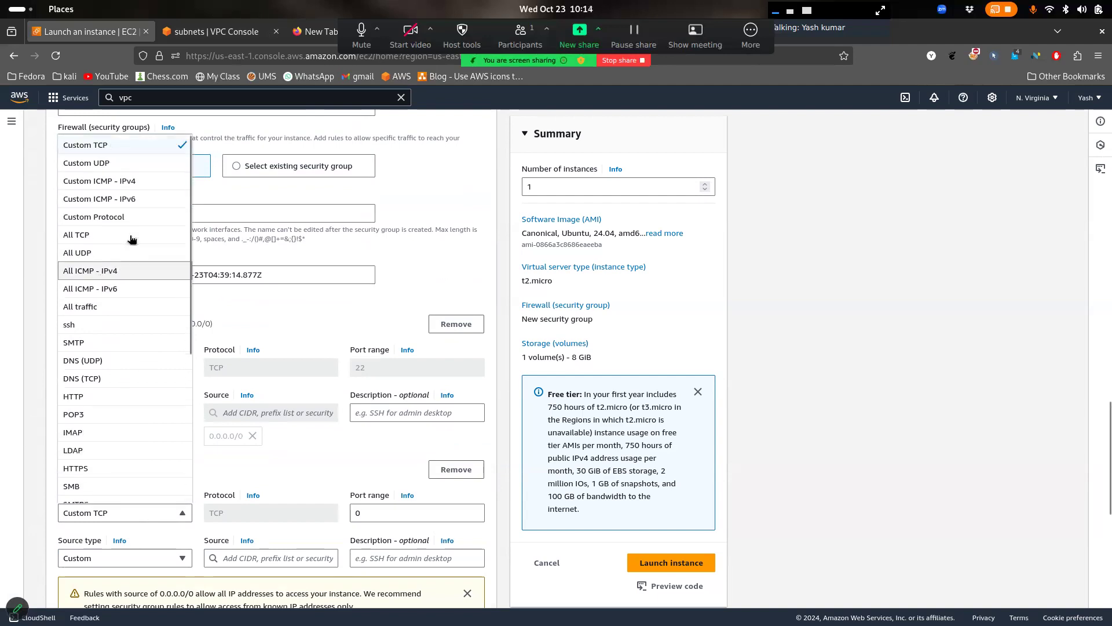
click(107, 272)
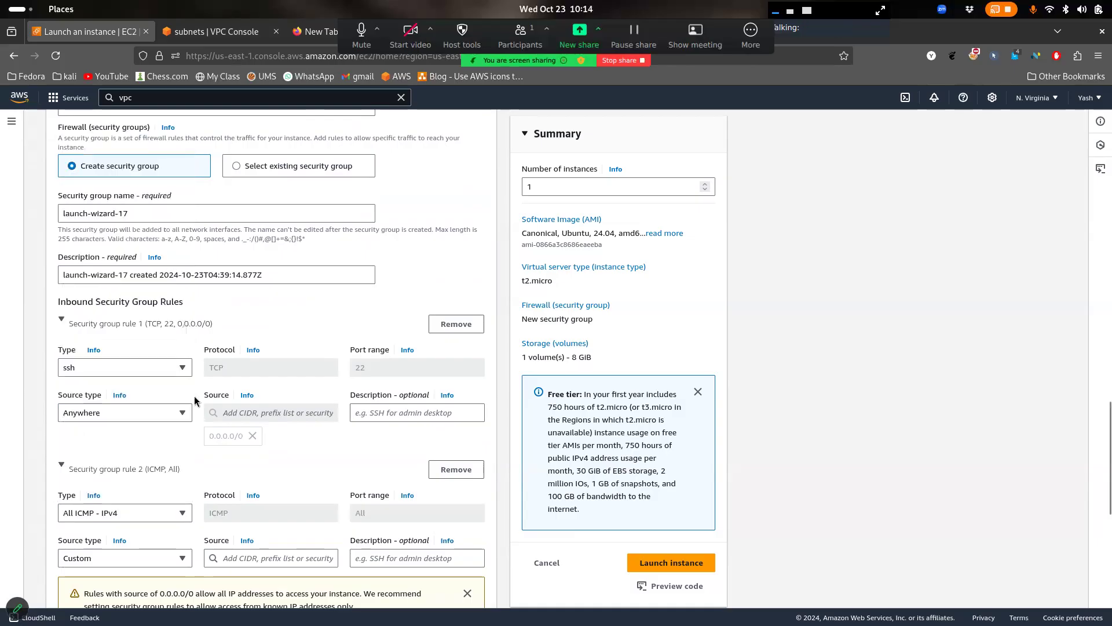
scroll(135, 363, down, 3)
click(165, 416)
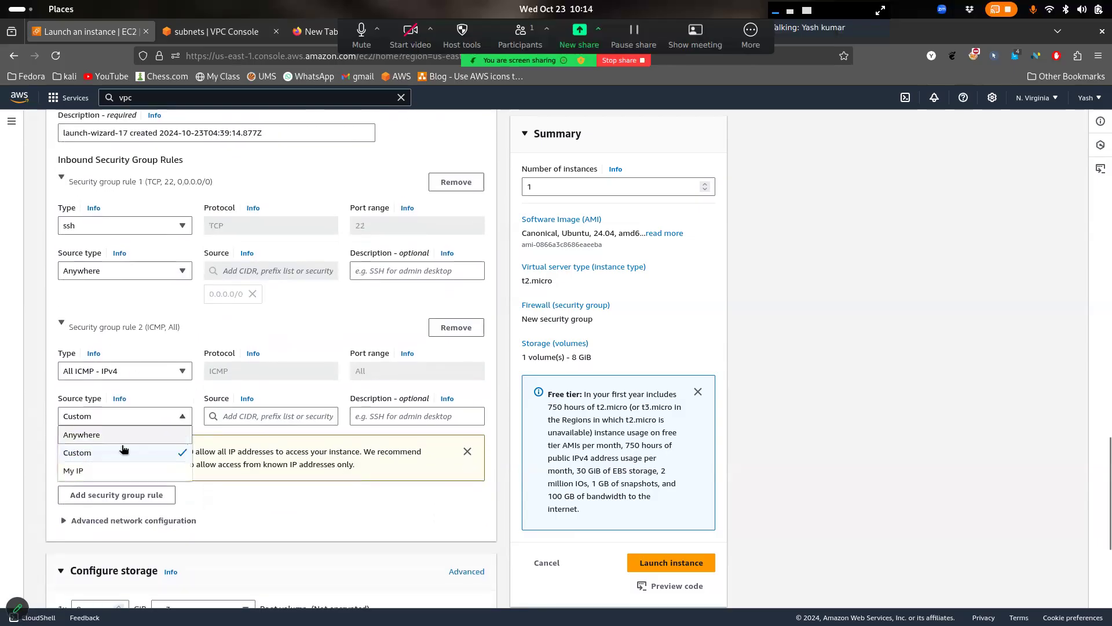
click(116, 434)
Launch the instance and show it in the refreshed list of instances
scroll(297, 463, down, 3)
scroll(297, 464, down, 1)
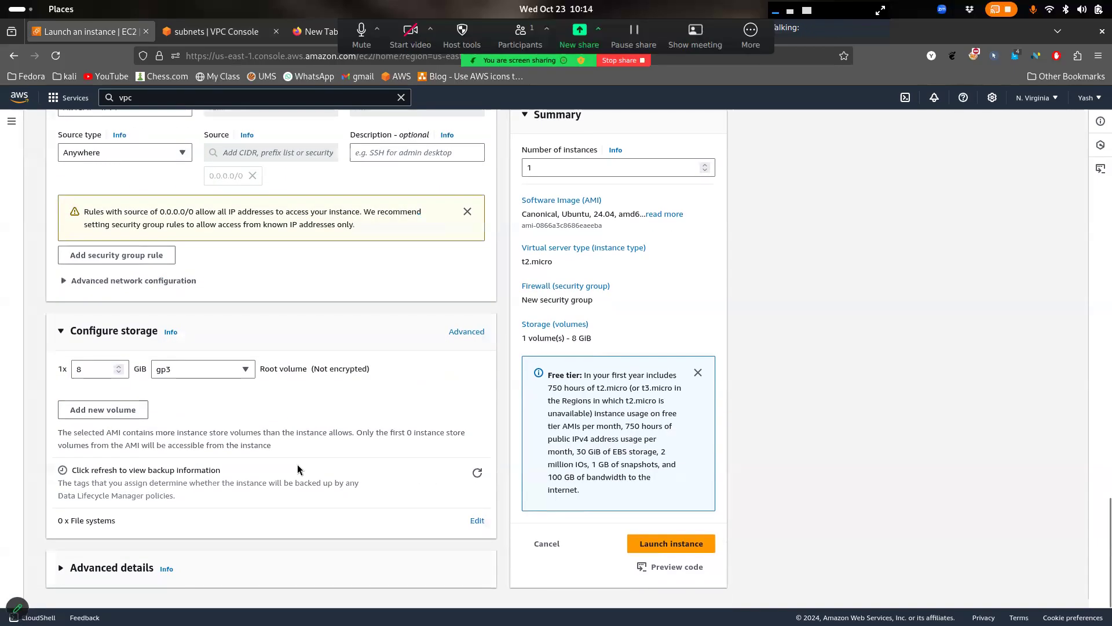
click(672, 552)
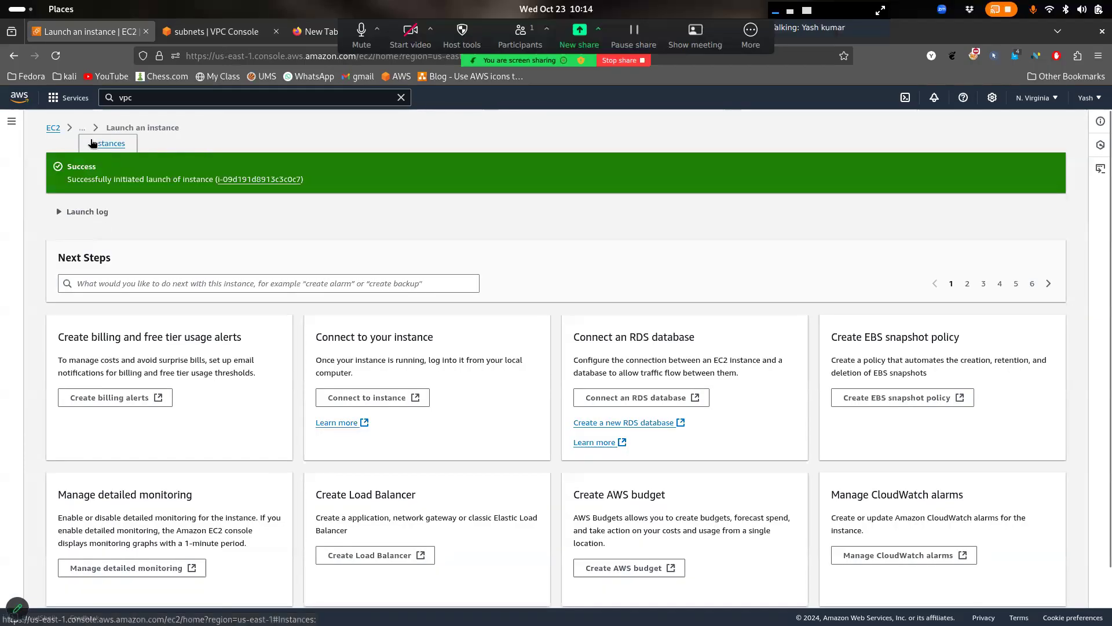
click(82, 128)
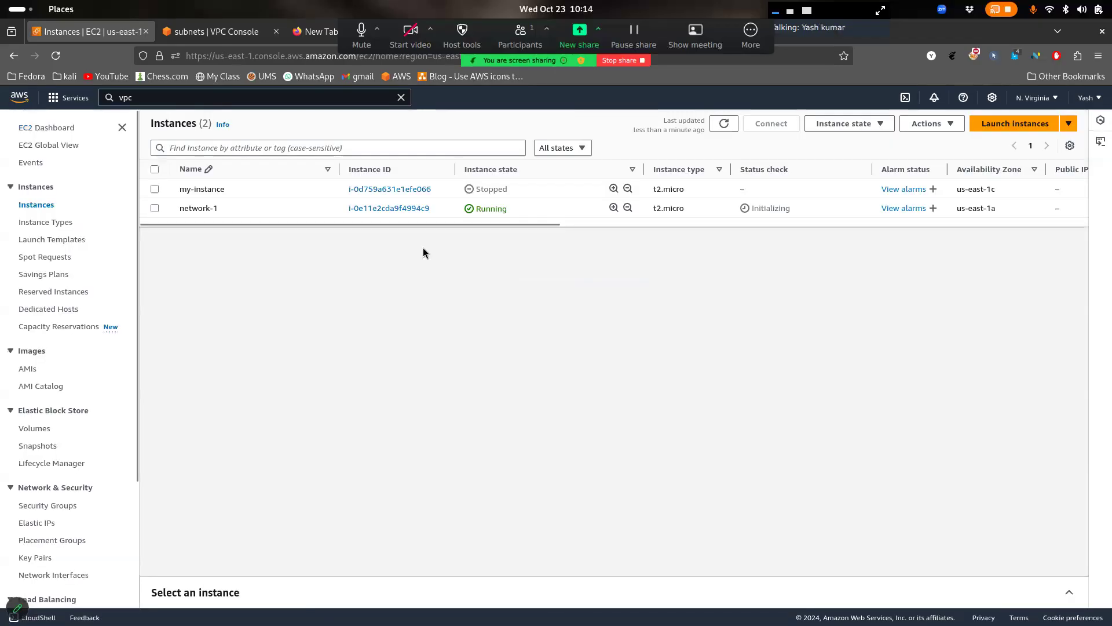
click(723, 123)
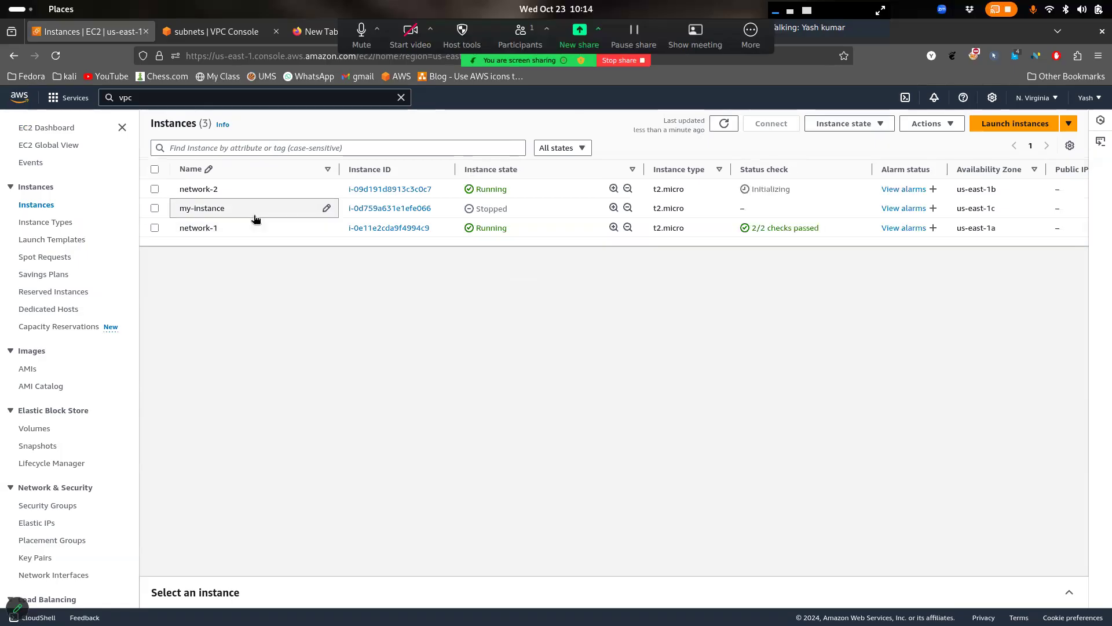
Sort the instances by name in descending order and look through their availability zone and public IPv4 columns
click(319, 173)
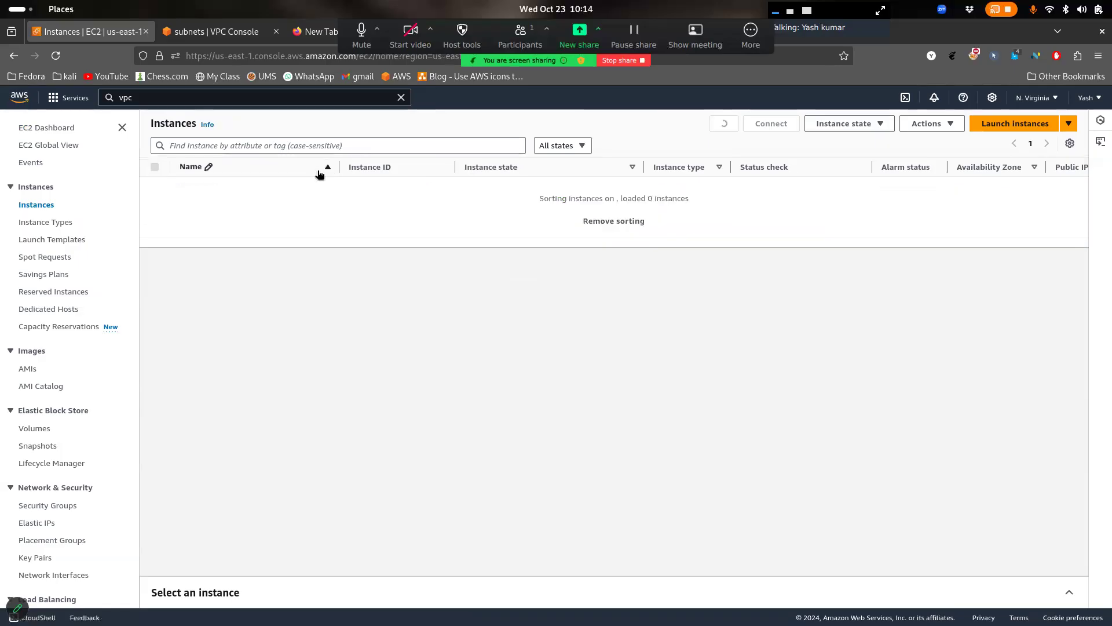
click(319, 173)
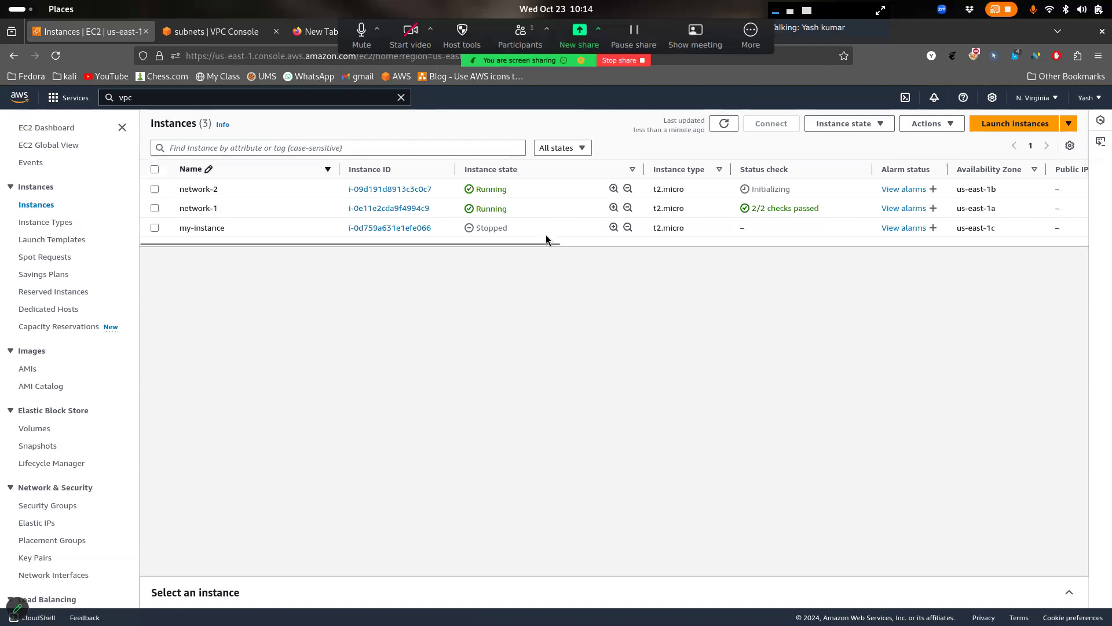
drag(544, 244, 667, 244)
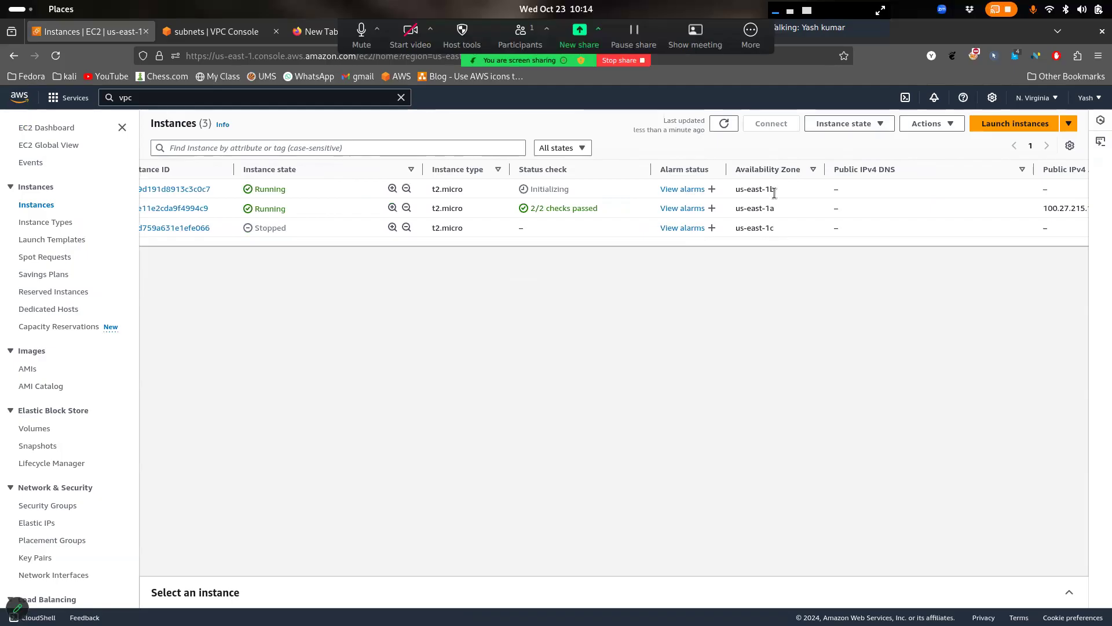
drag(663, 245, 881, 232)
scroll(532, 248, left, 1)
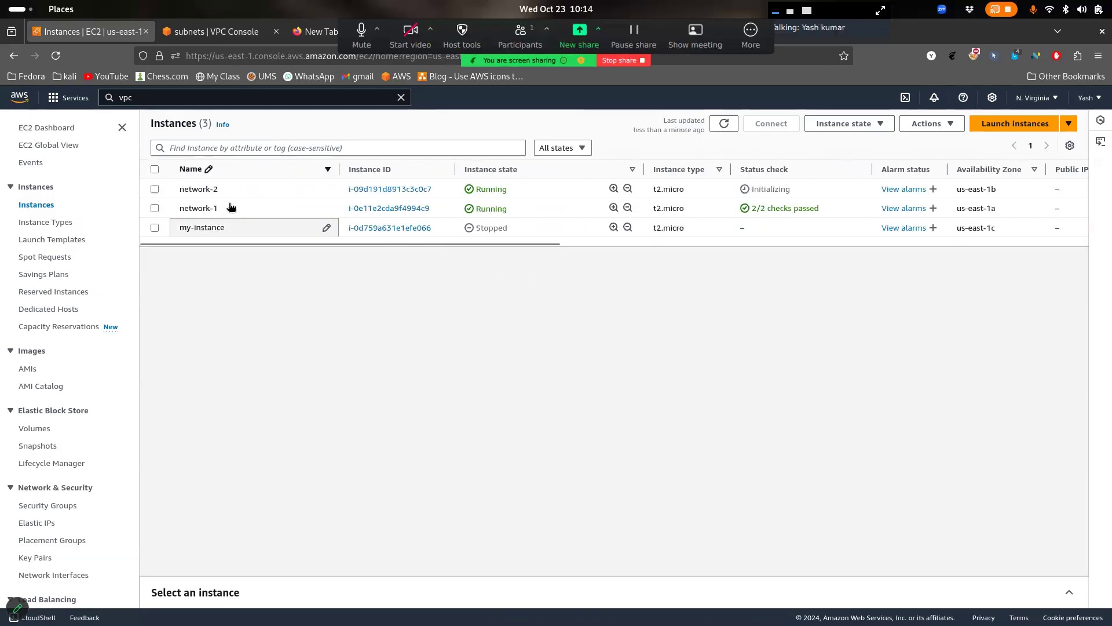
Examine the private IPv4 address in the network-2 instance's summary, and return to the list of instances
click(388, 190)
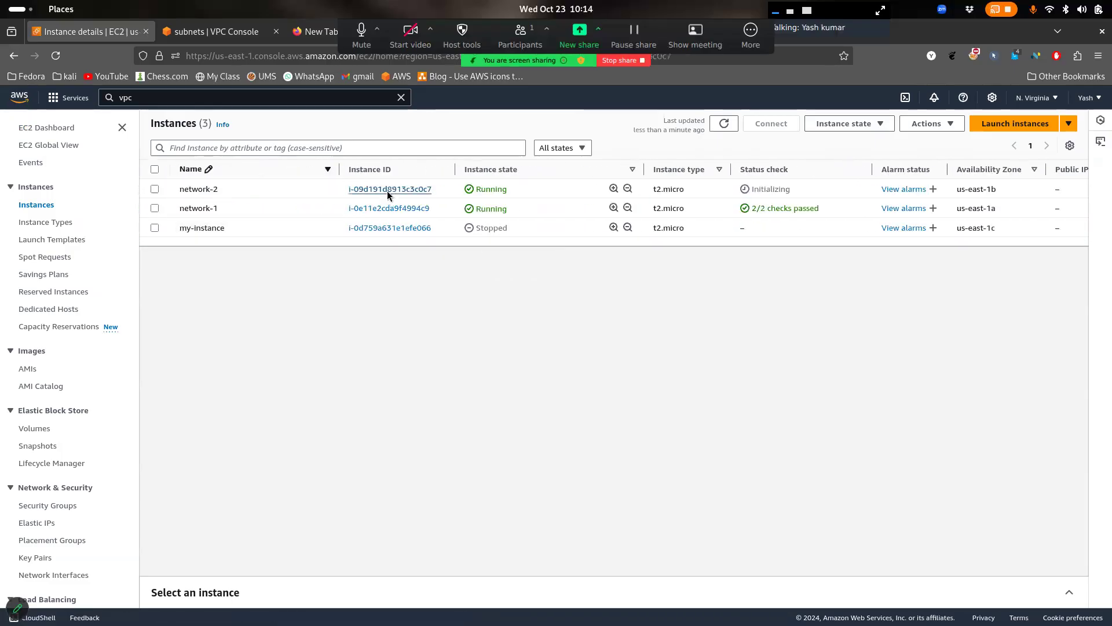
drag(786, 210, 845, 214)
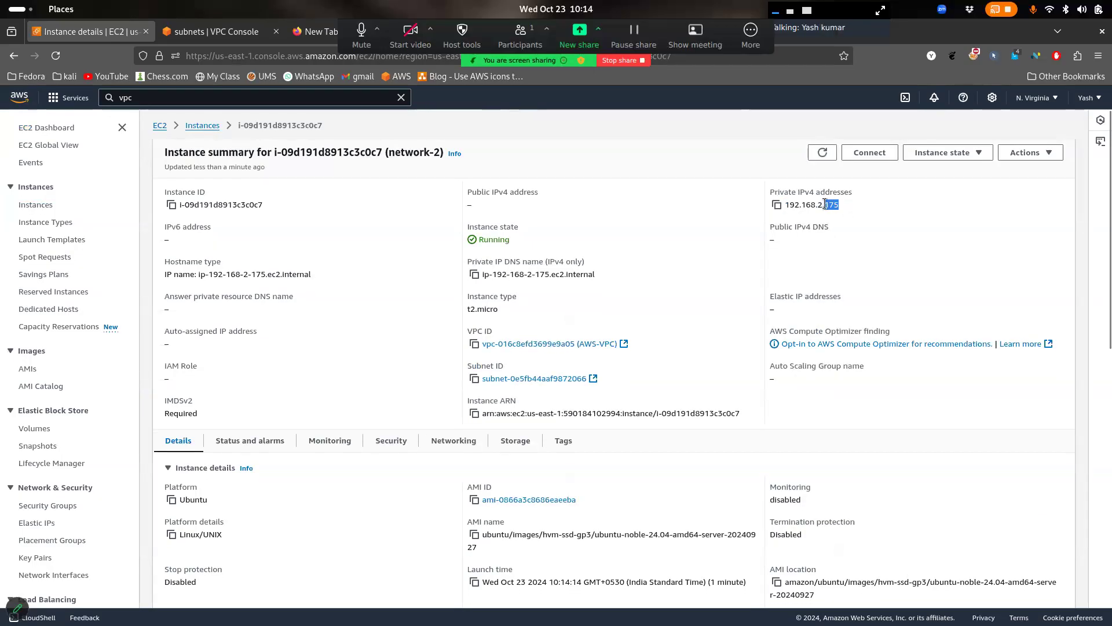
click(833, 211)
click(203, 126)
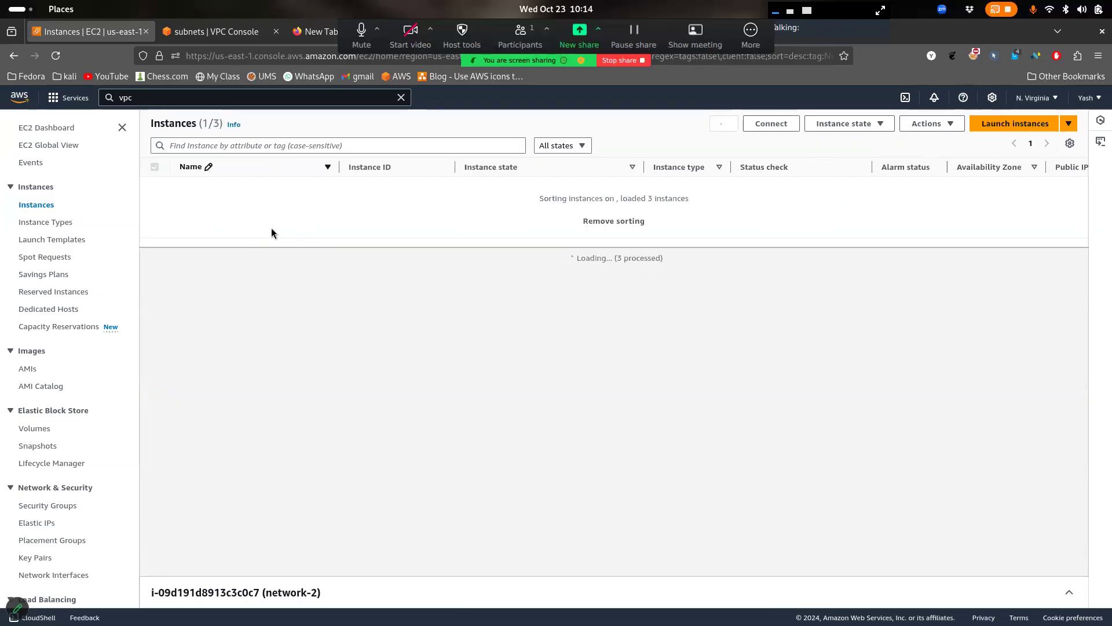
click(1099, 8)
click(1099, 7)
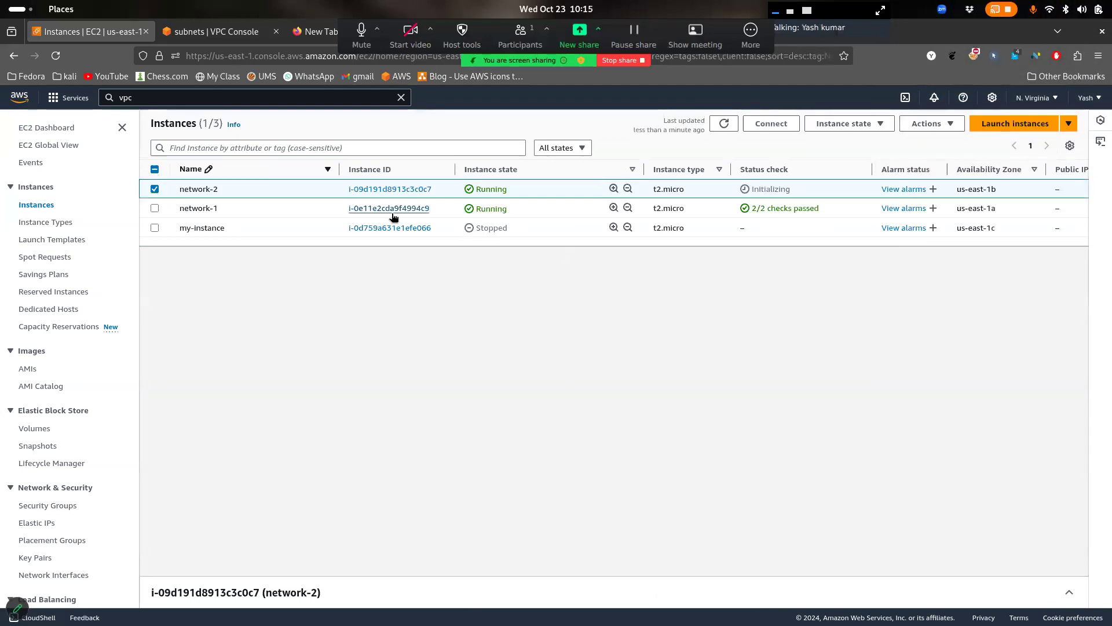
Open the network-1 instance's summary and examine its private and public IPv4 addresses
click(393, 213)
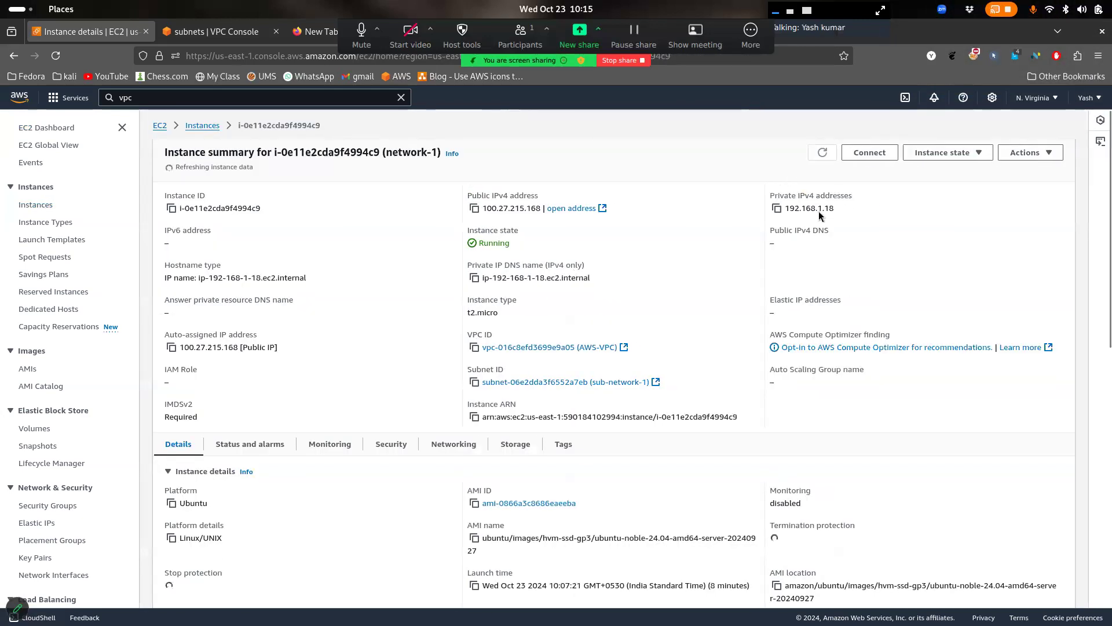
drag(820, 208, 825, 210)
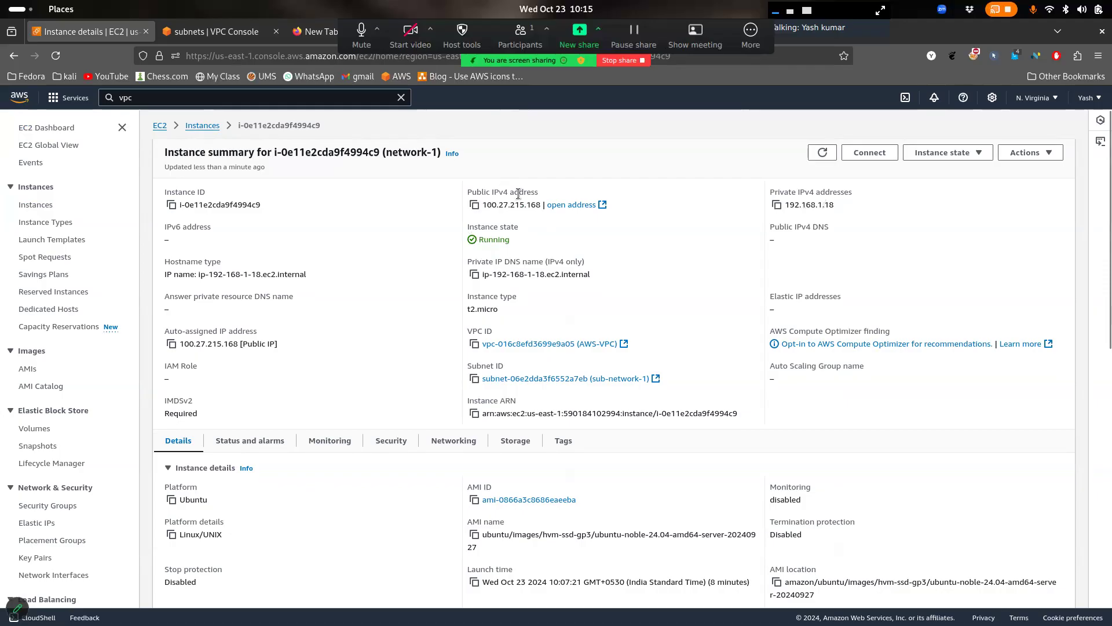
drag(538, 191, 473, 200)
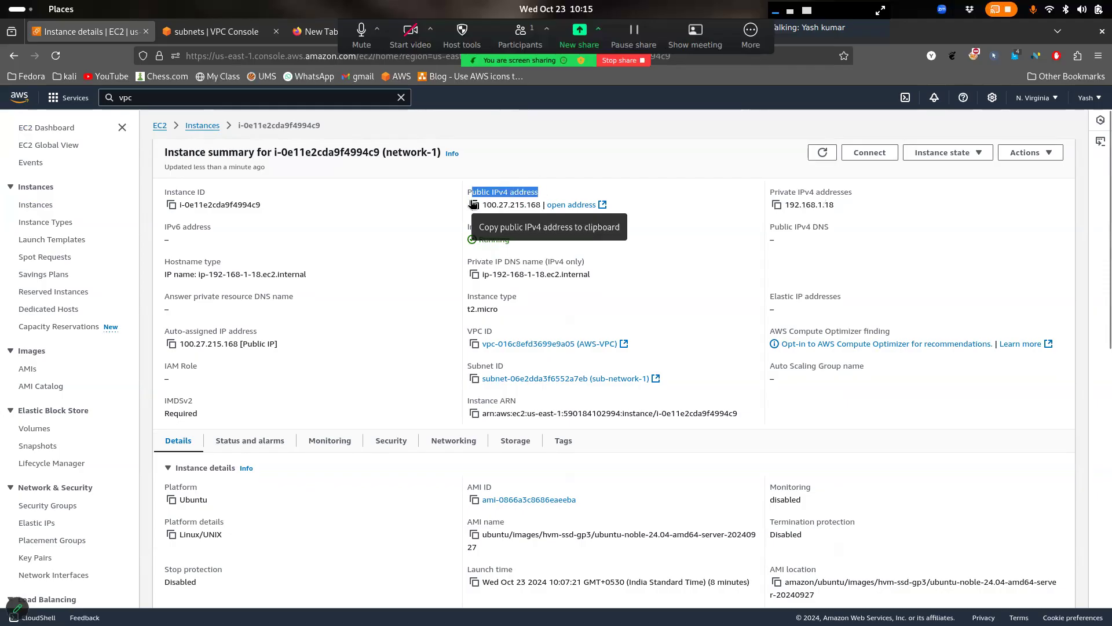
click(514, 196)
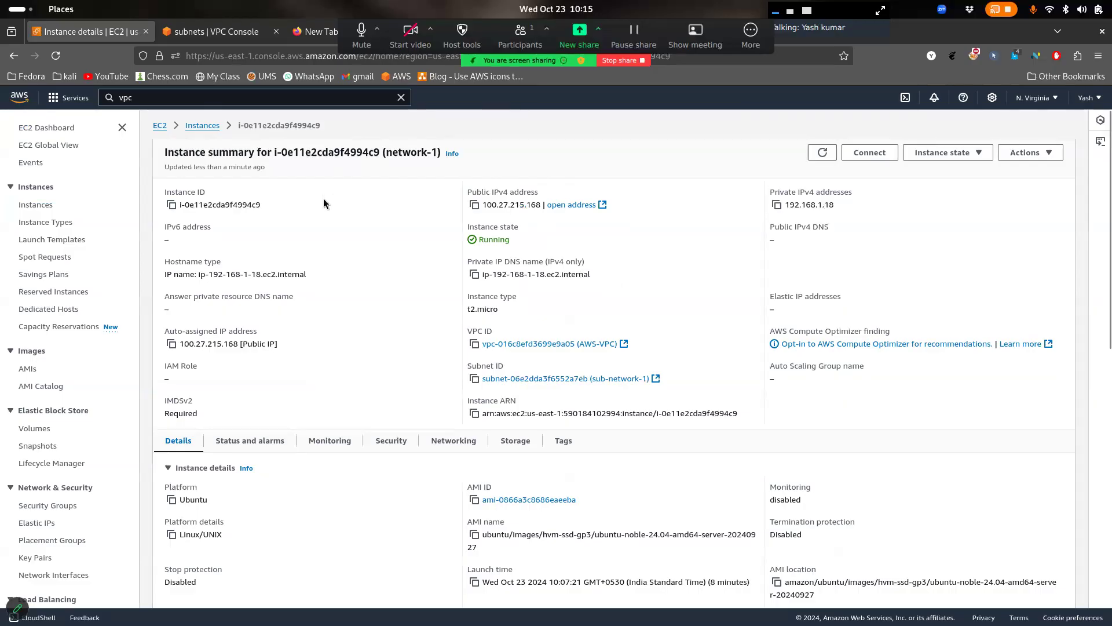
Review the inbound and outbound security rules of network-1, and return to the list of instances
click(404, 452)
scroll(455, 539, down, 3)
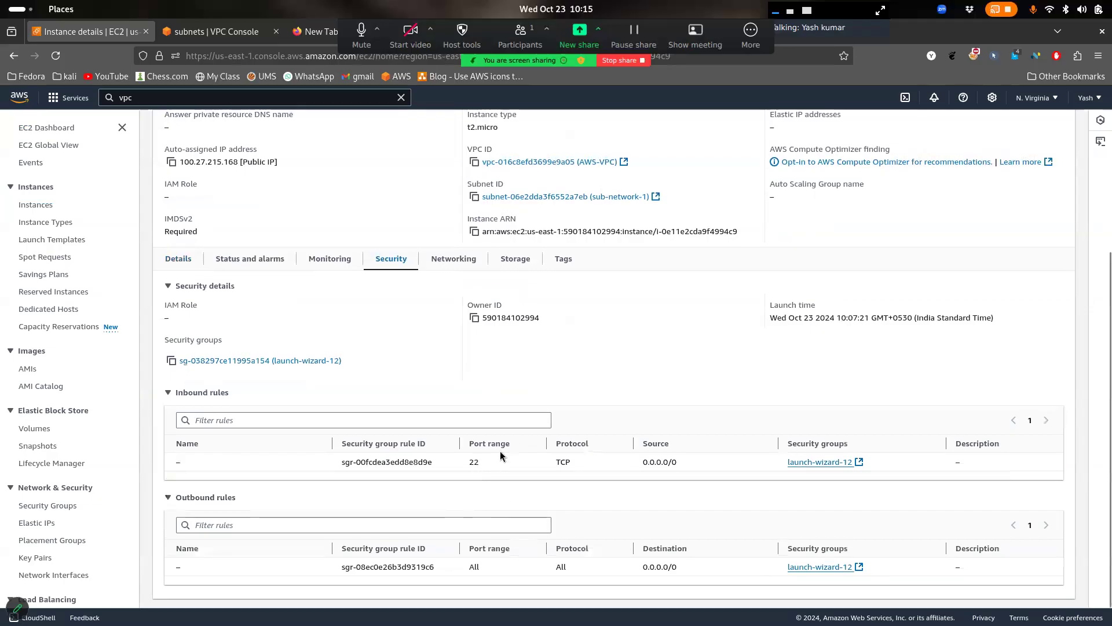
scroll(502, 456, up, 5)
click(199, 119)
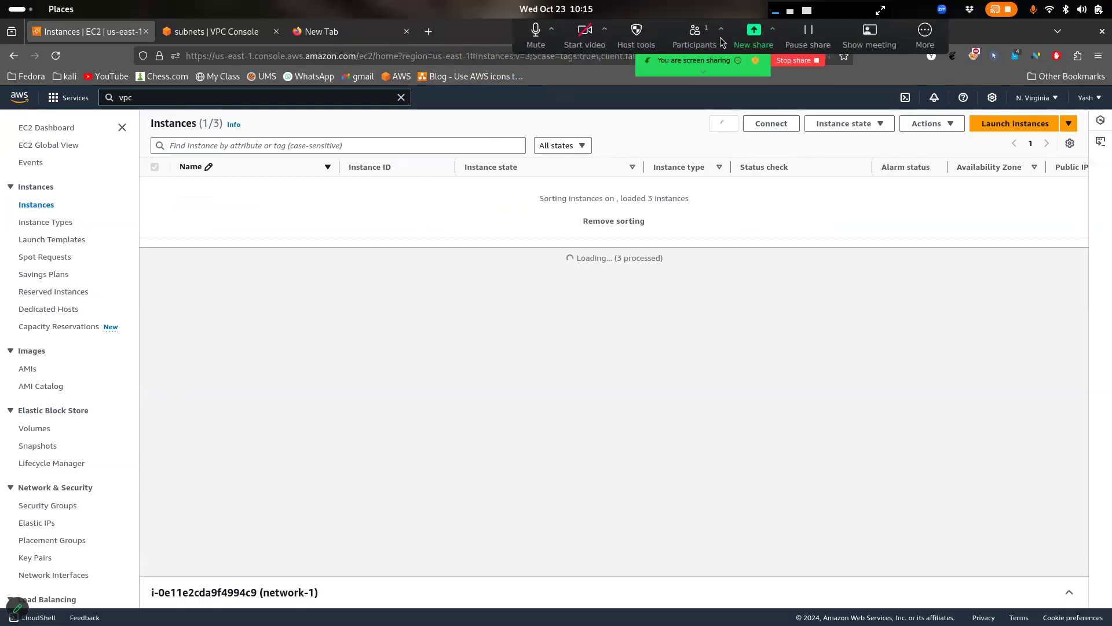
Try to connect to network-1 through EC2 Instance Connect with its public IPv4 address and username ubuntu, and close the session
click(405, 33)
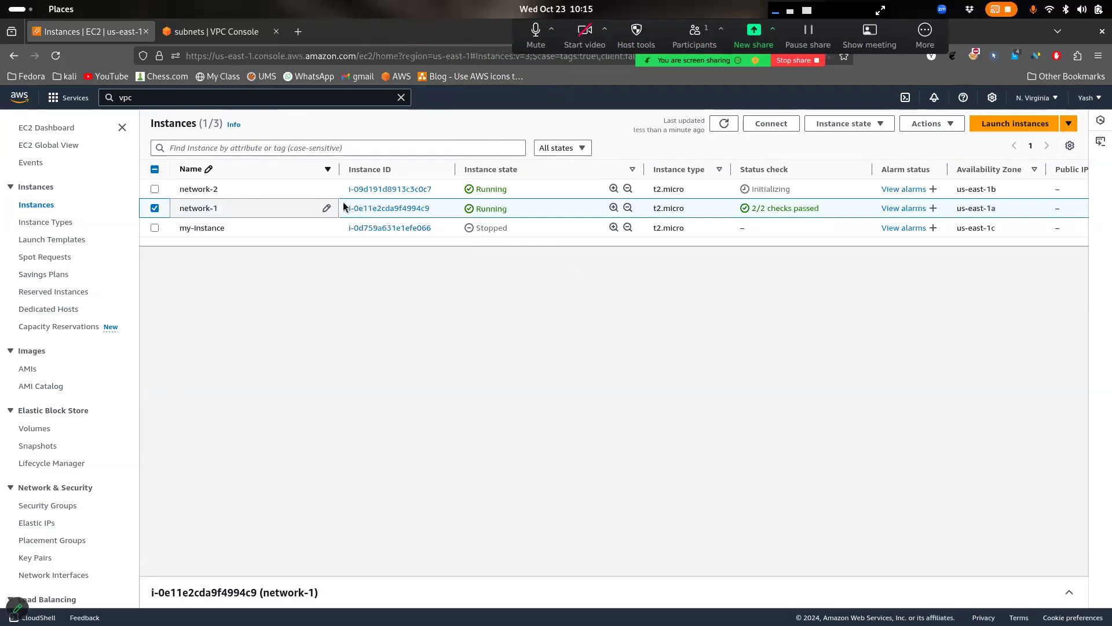
click(780, 122)
scroll(544, 572, down, 1)
scroll(473, 599, down, 2)
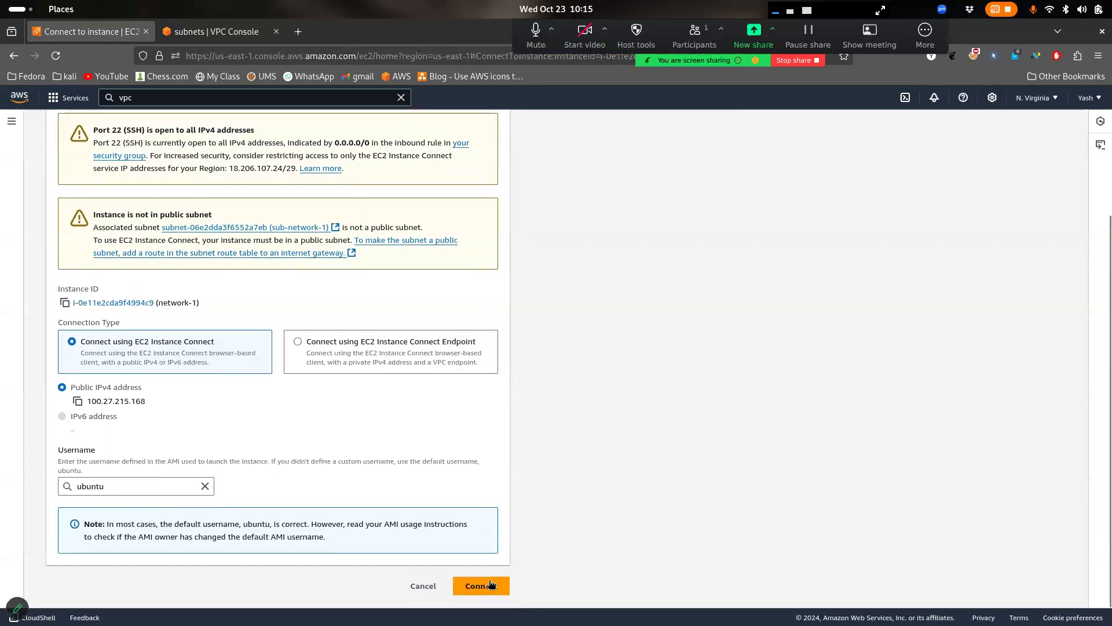
click(483, 588)
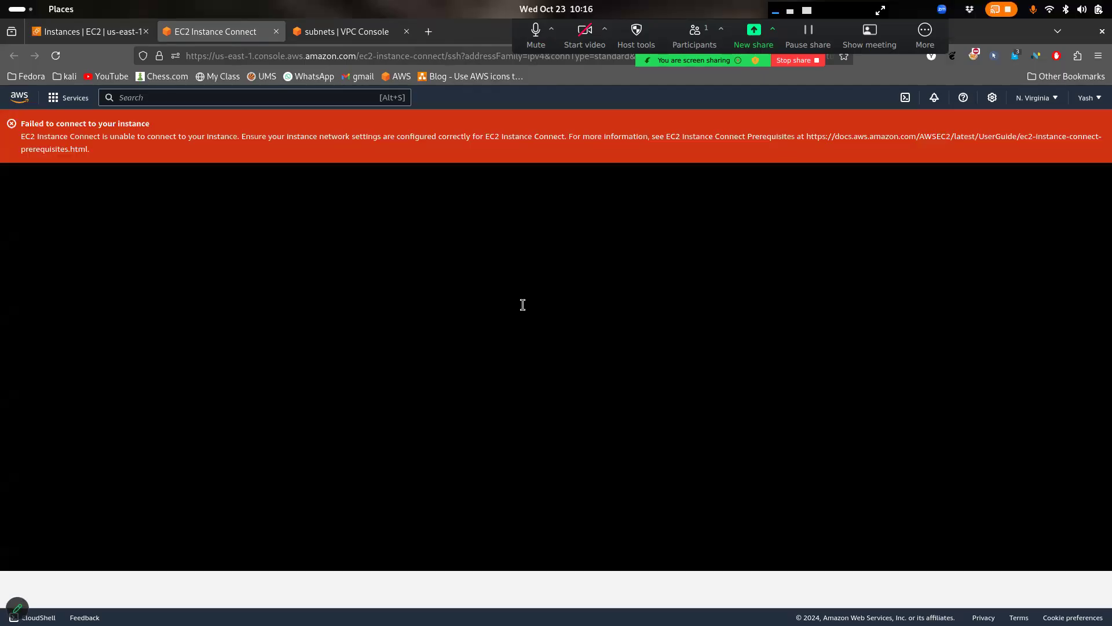
click(277, 31)
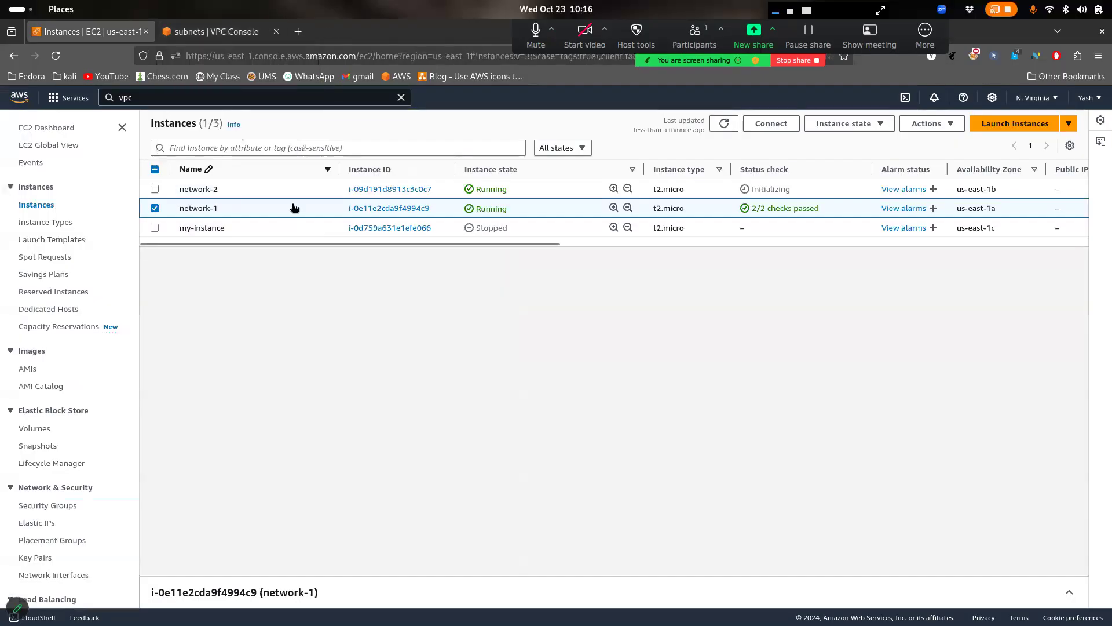
Switch to the terminal and annotate the screen with a large circle labelled VPC containing two computers
key(super)
click(571, 419)
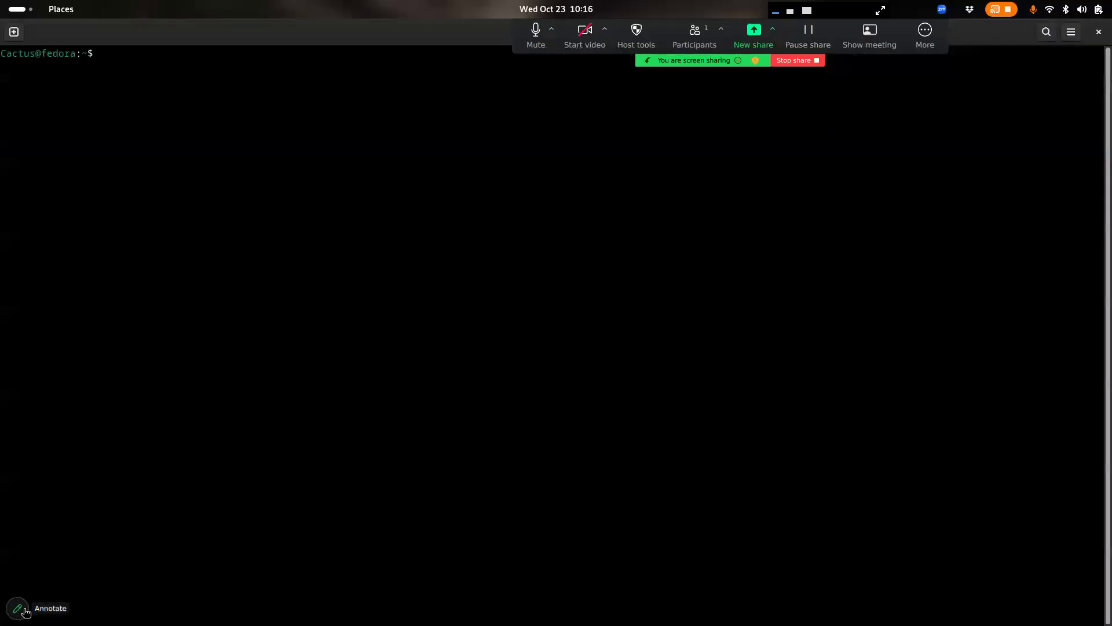
mouse_move(346, 178)
mouse_down()
mouse_move(548, 475)
mouse_move(519, 119)
mouse_move(335, 177)
mouse_up()
mouse_move(667, 110)
mouse_down()
mouse_move(713, 114)
mouse_move(731, 138)
mouse_move(757, 131)
mouse_up()
drag(358, 230, 374, 226)
mouse_move(355, 283)
mouse_down()
mouse_move(374, 308)
mouse_move(389, 264)
mouse_up()
mouse_move(477, 218)
mouse_down()
mouse_move(478, 245)
mouse_move(481, 214)
mouse_move(469, 218)
mouse_move(518, 241)
mouse_up()
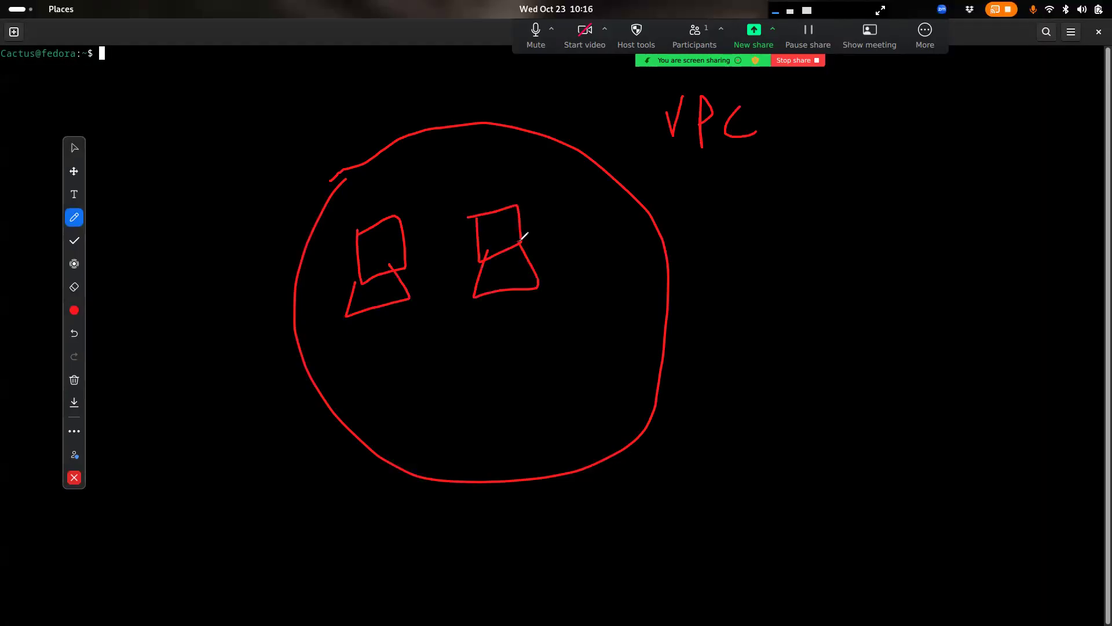
Draw arrows in both directions between the two computers and one arrow leading out of the VPC circle
drag(415, 263, 468, 262)
mouse_move(462, 253)
mouse_down()
mouse_move(470, 262)
mouse_move(455, 277)
mouse_move(405, 268)
mouse_up()
drag(643, 290, 853, 269)
mouse_move(840, 240)
mouse_down()
mouse_move(869, 281)
mouse_move(808, 316)
mouse_up()
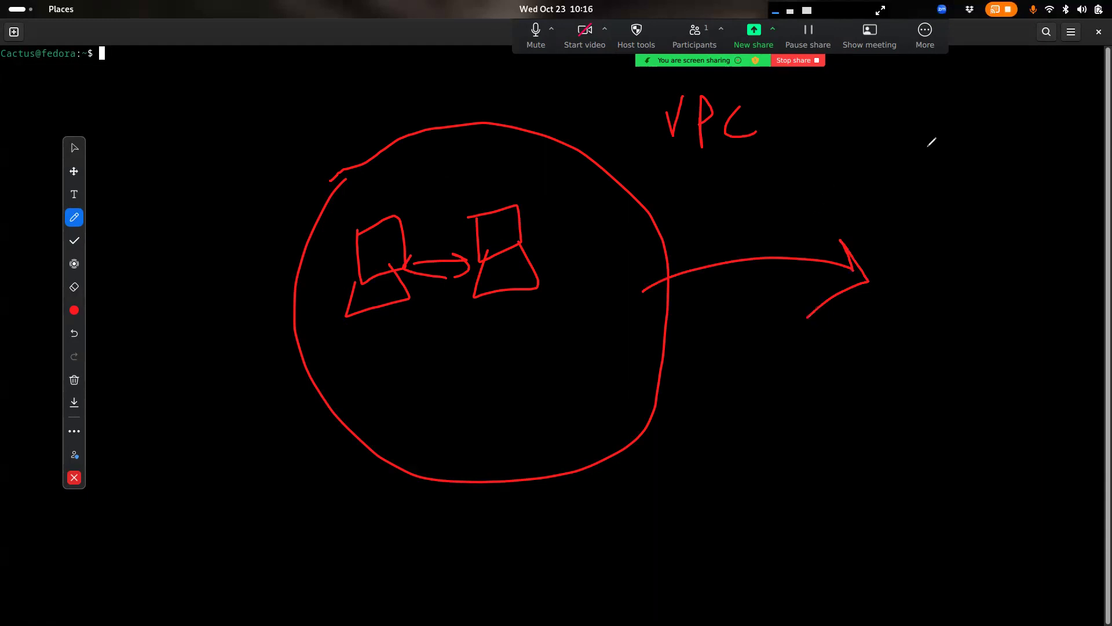
Write a circled IP outside the VPC circle and draw an incoming arrow crossed out at the circle's edge
mouse_move(928, 77)
mouse_down()
mouse_move(929, 122)
mouse_move(948, 123)
mouse_move(940, 96)
mouse_up()
mouse_move(926, 63)
mouse_down()
mouse_move(930, 128)
mouse_move(927, 67)
mouse_up()
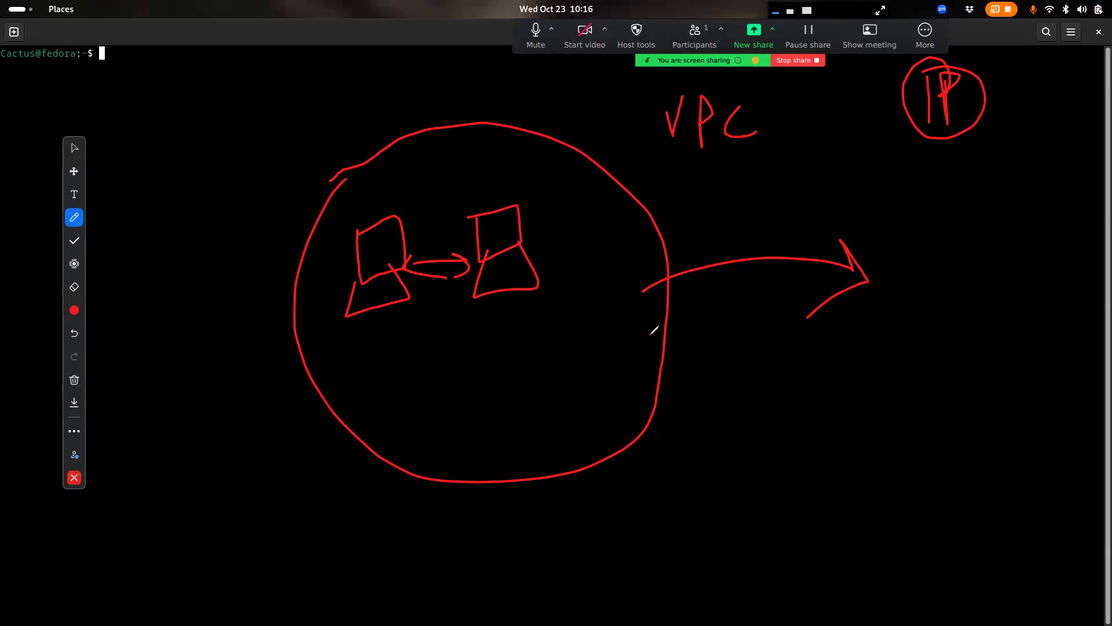
mouse_move(712, 157)
mouse_down()
mouse_move(565, 206)
mouse_move(598, 213)
mouse_up()
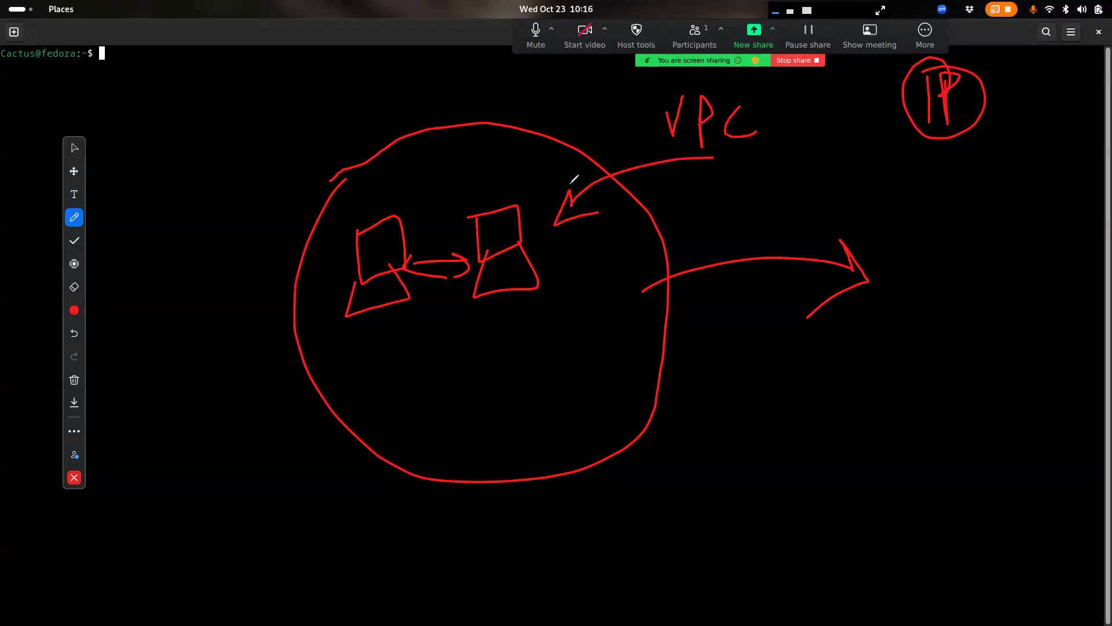
drag(628, 140, 614, 159)
Write igateway in a box outside the VPC circle and draw a second arrow leading out of the circle
mouse_move(734, 374)
mouse_down()
mouse_move(748, 390)
mouse_move(765, 377)
mouse_move(755, 436)
mouse_move(791, 361)
mouse_move(818, 339)
mouse_move(888, 369)
mouse_move(908, 346)
mouse_move(934, 347)
mouse_move(926, 441)
mouse_move(927, 370)
mouse_up()
drag(728, 341, 721, 343)
mouse_move(712, 441)
mouse_down()
mouse_move(993, 279)
mouse_move(695, 327)
mouse_move(721, 509)
mouse_up()
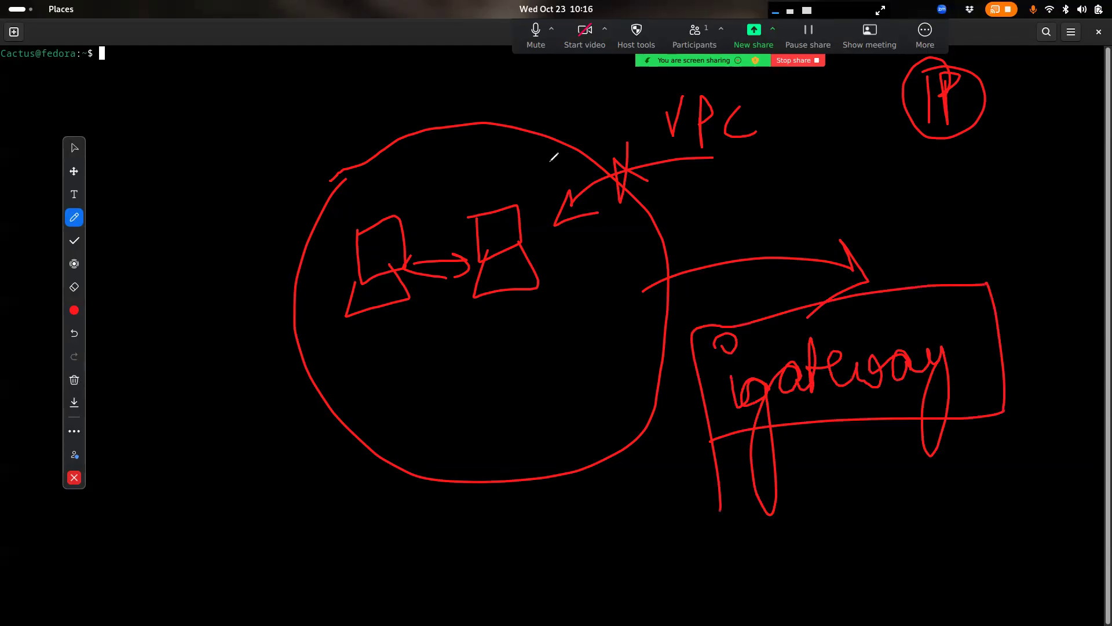
mouse_move(643, 265)
mouse_down()
mouse_move(833, 146)
mouse_move(839, 153)
mouse_up()
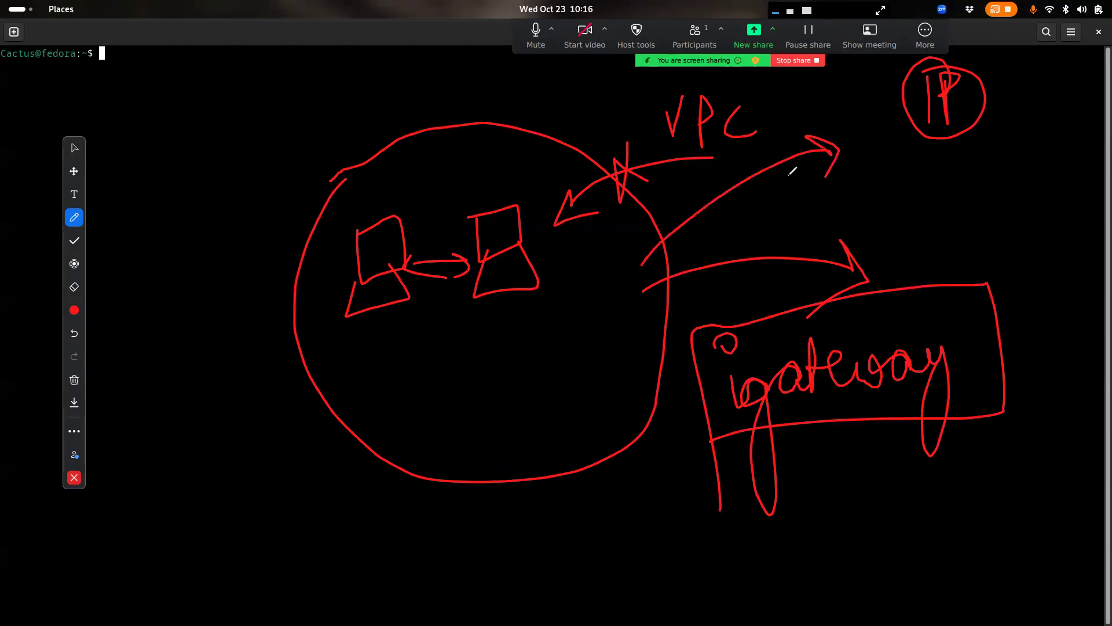
Clear all annotation drawings, close the annotation tools and switch back to the browser with the AWS console
click(74, 379)
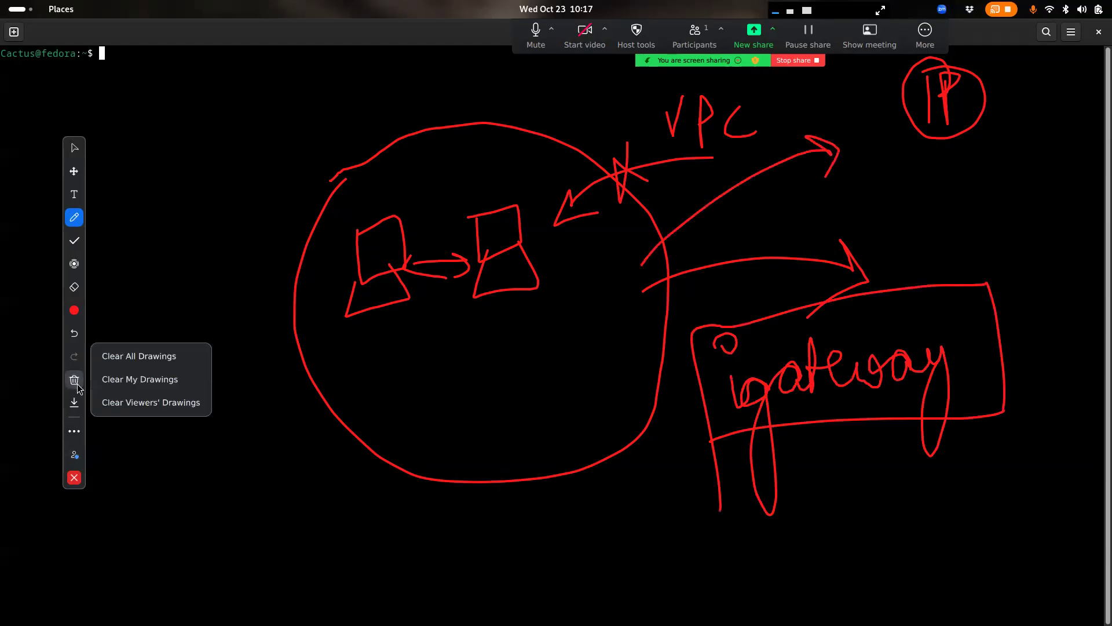
click(119, 355)
click(74, 477)
key(super)
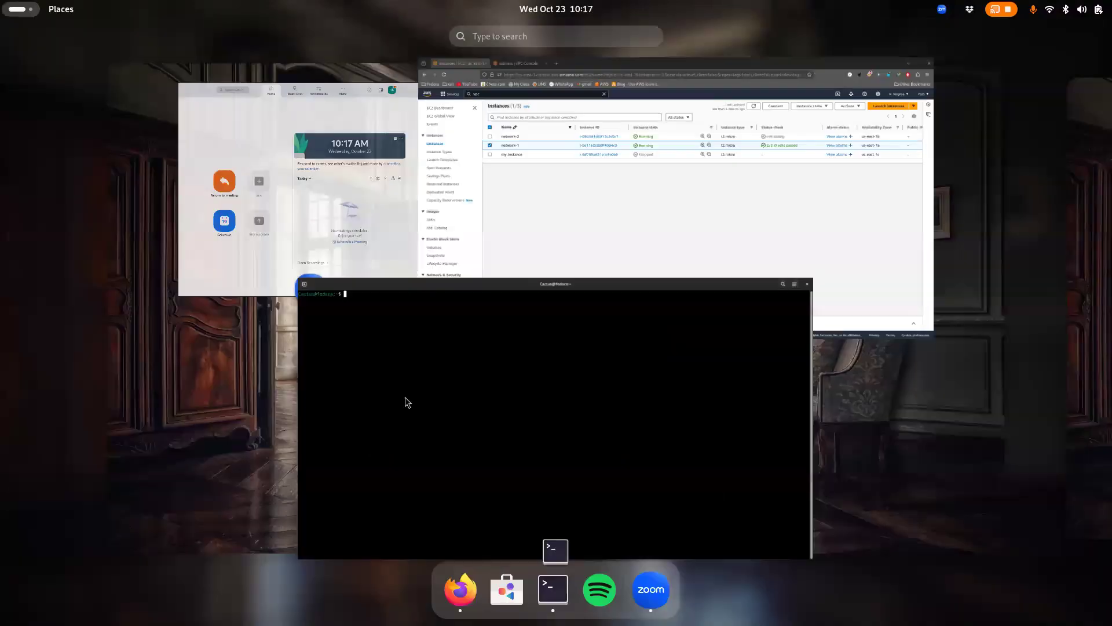
click(674, 168)
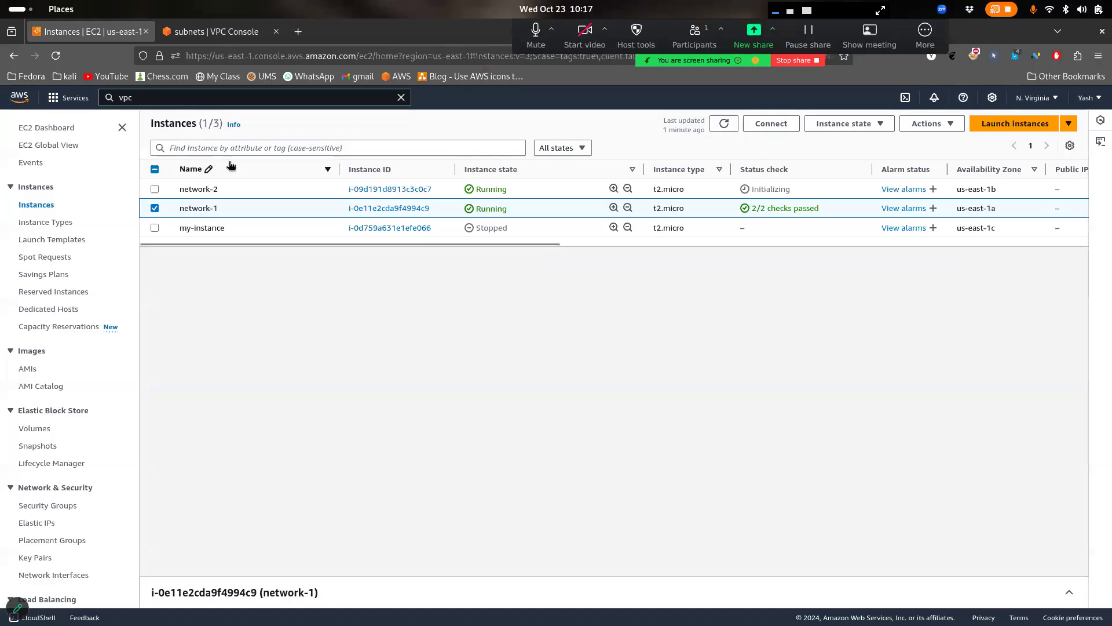
Open the resource map of AWS-VPC in the VPC console and enlarge it to examine its network connections
click(213, 31)
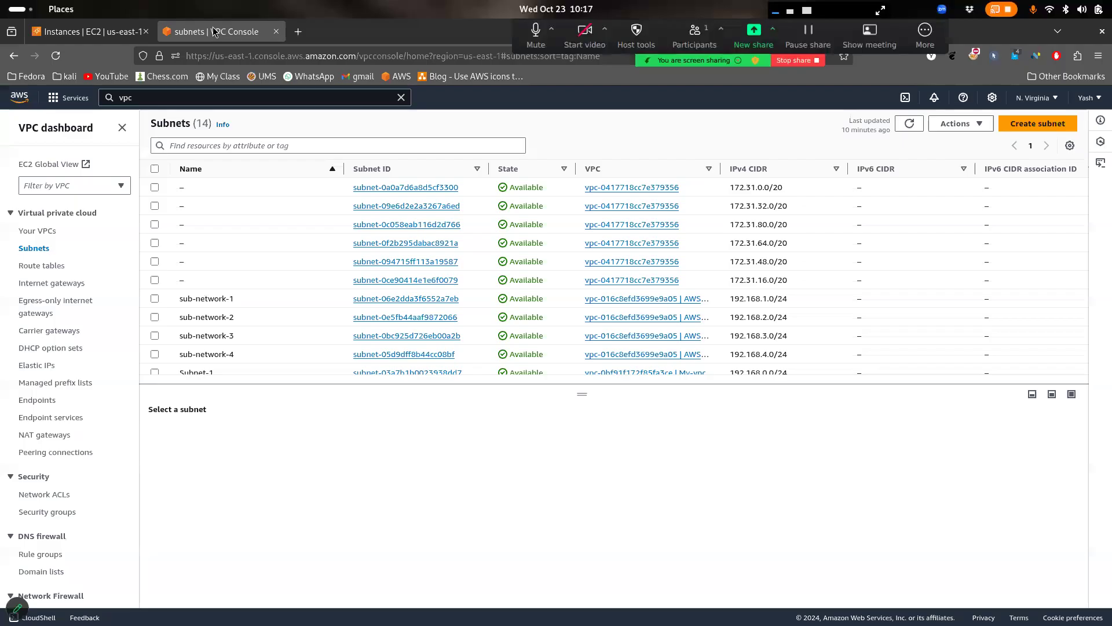
click(41, 231)
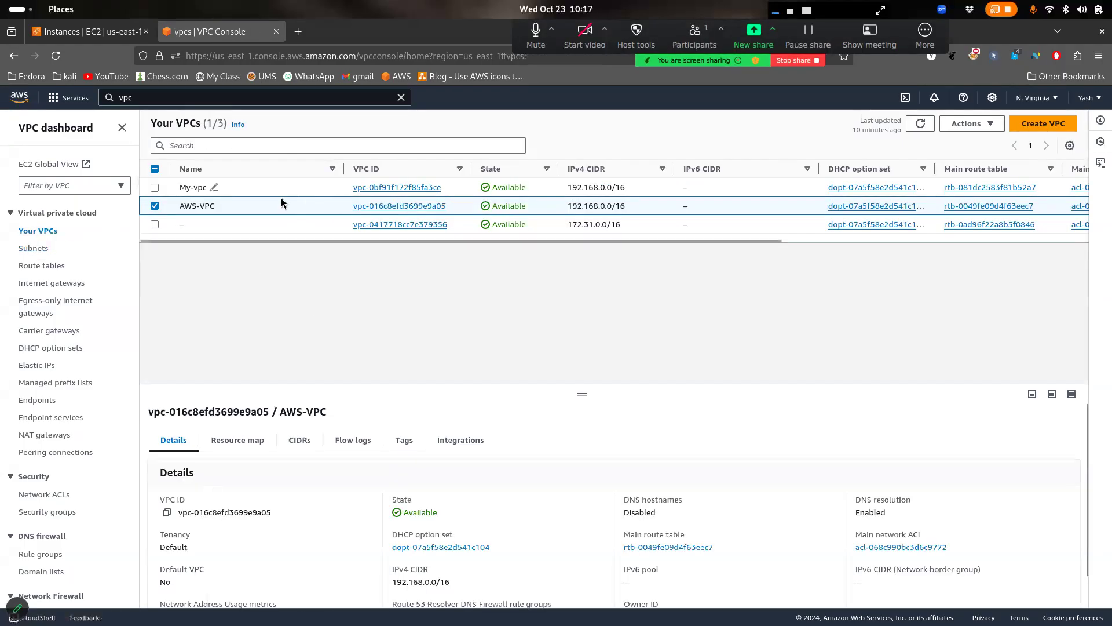
scroll(307, 429, down, 1)
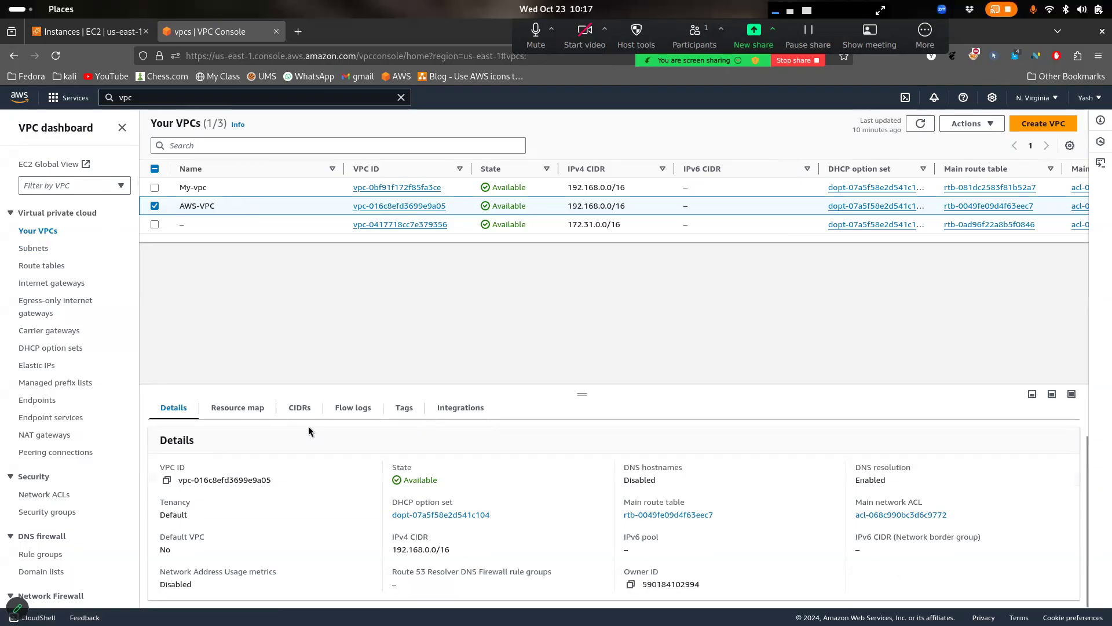
click(252, 411)
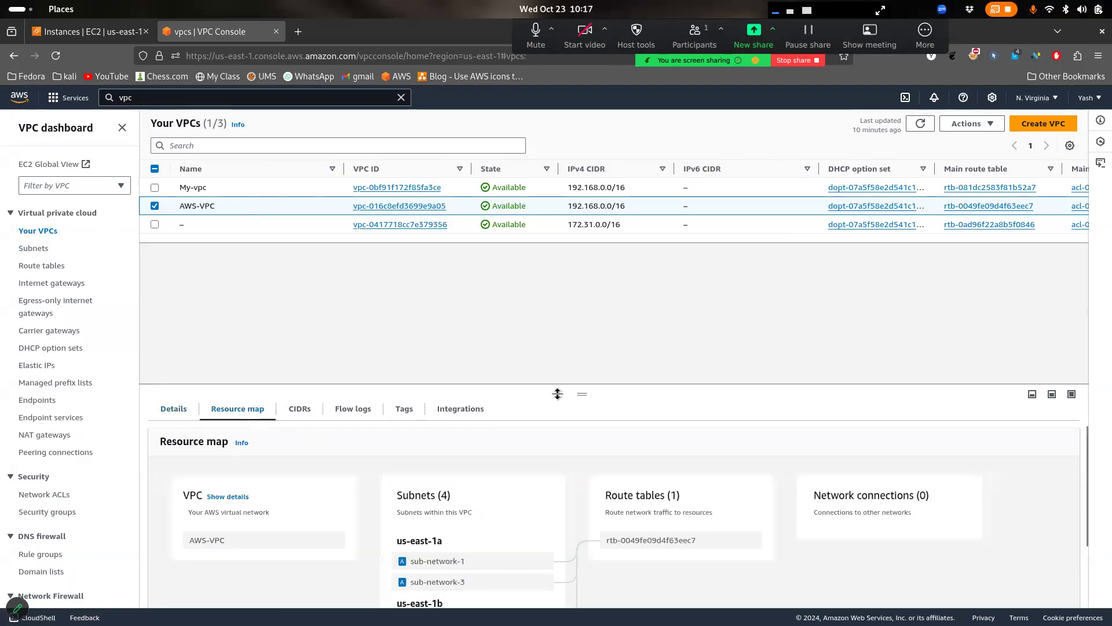
drag(583, 379, 579, 293)
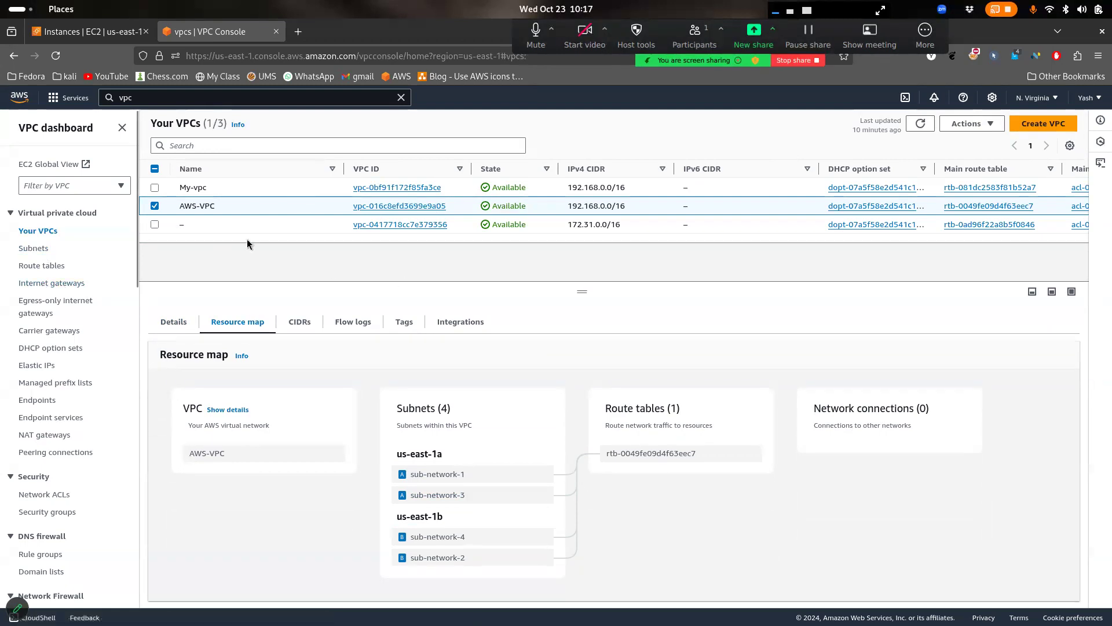
Open the details of the unnamed default VPC and examine its resource map for subnets, route tables and network connections
click(154, 206)
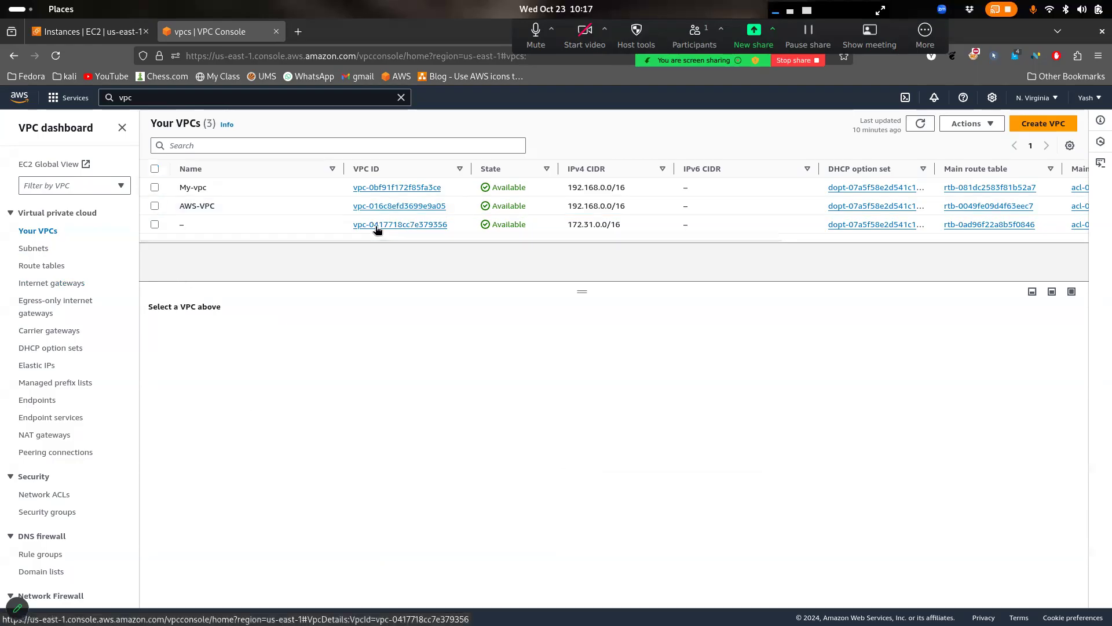
click(412, 227)
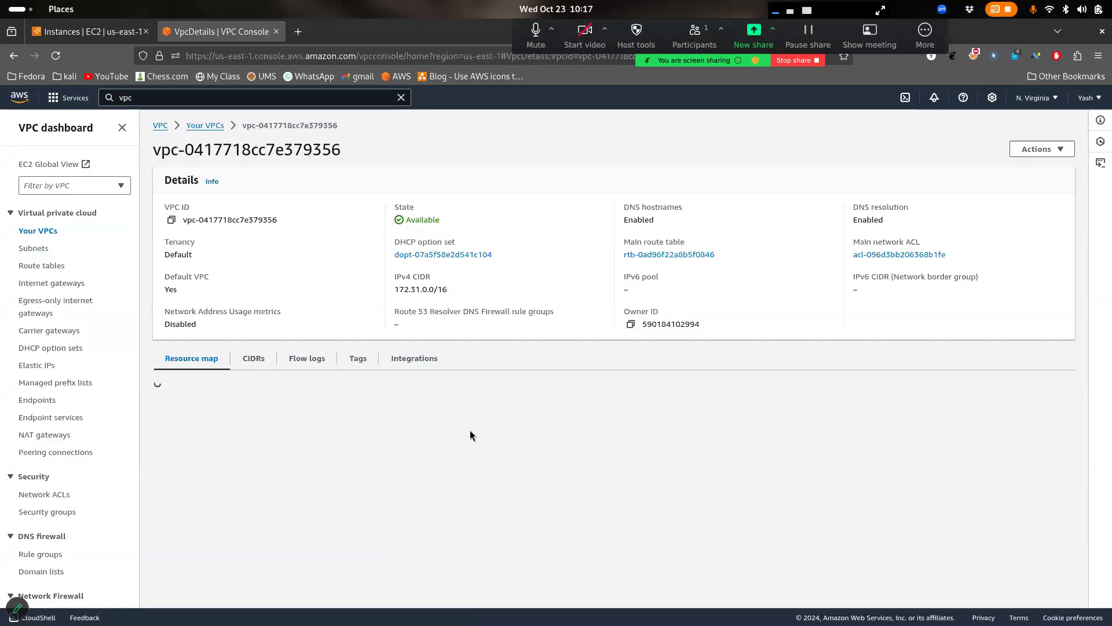
scroll(408, 470, down, 2)
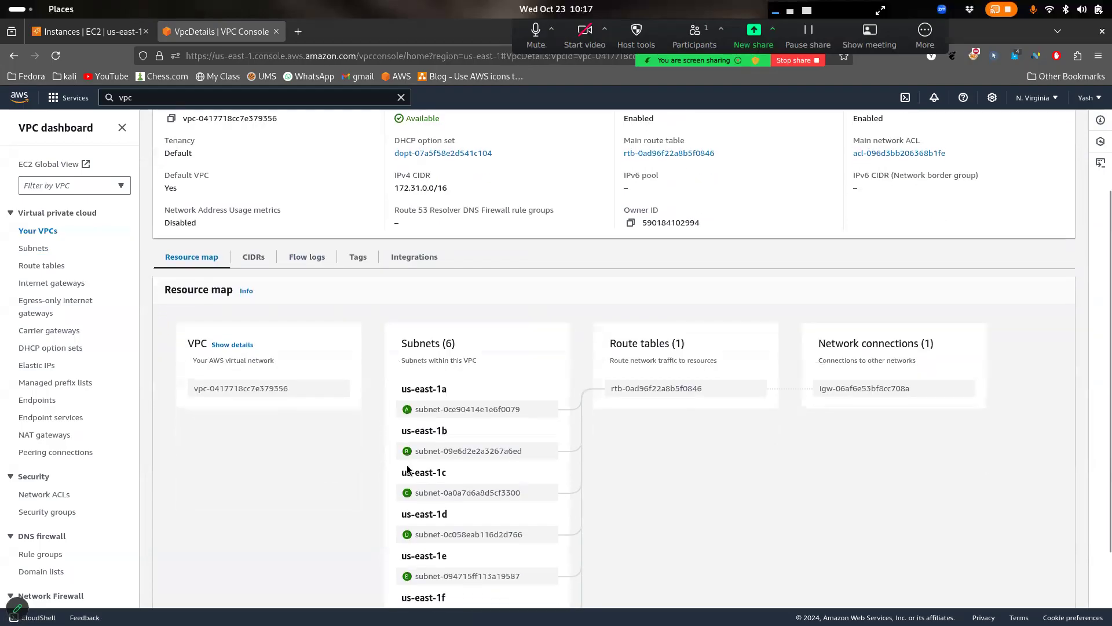
scroll(498, 510, down, 1)
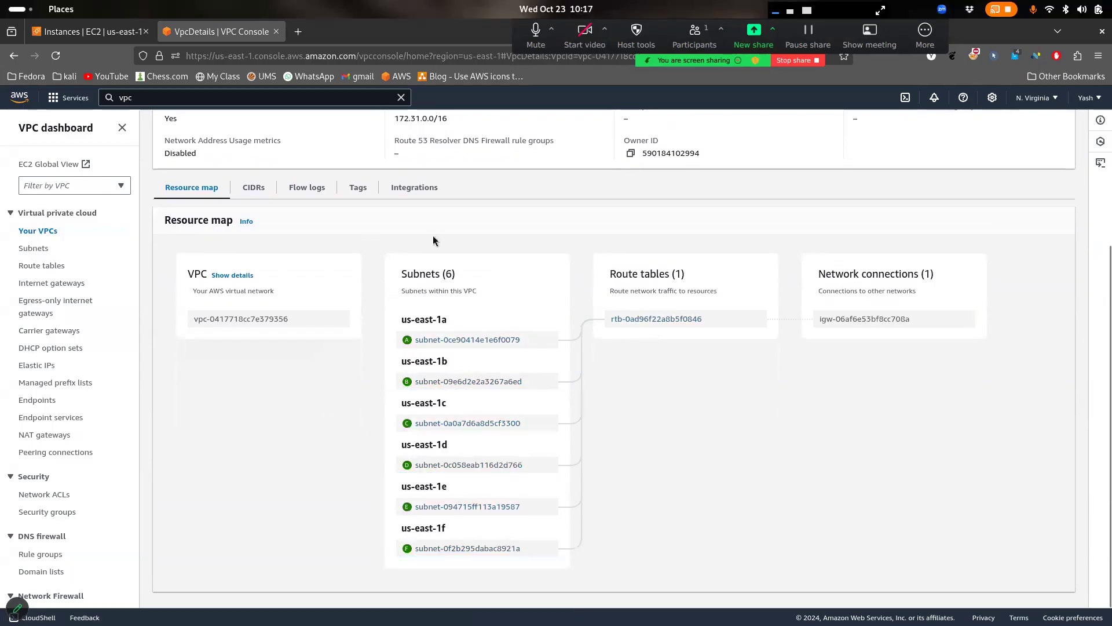
scroll(417, 242, up, 3)
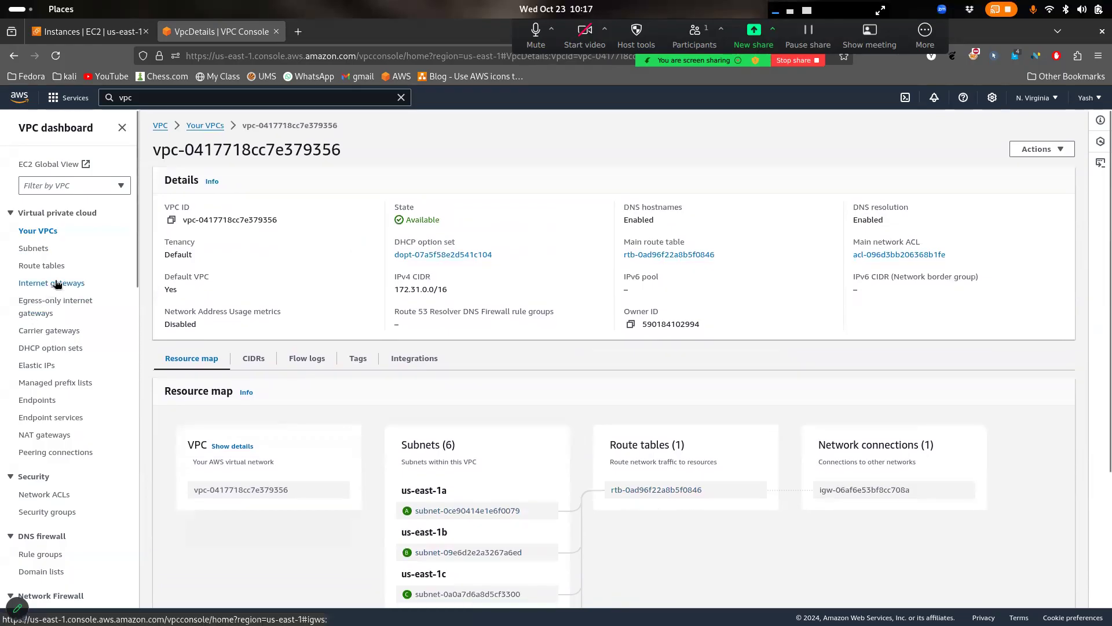
scroll(665, 479, down, 3)
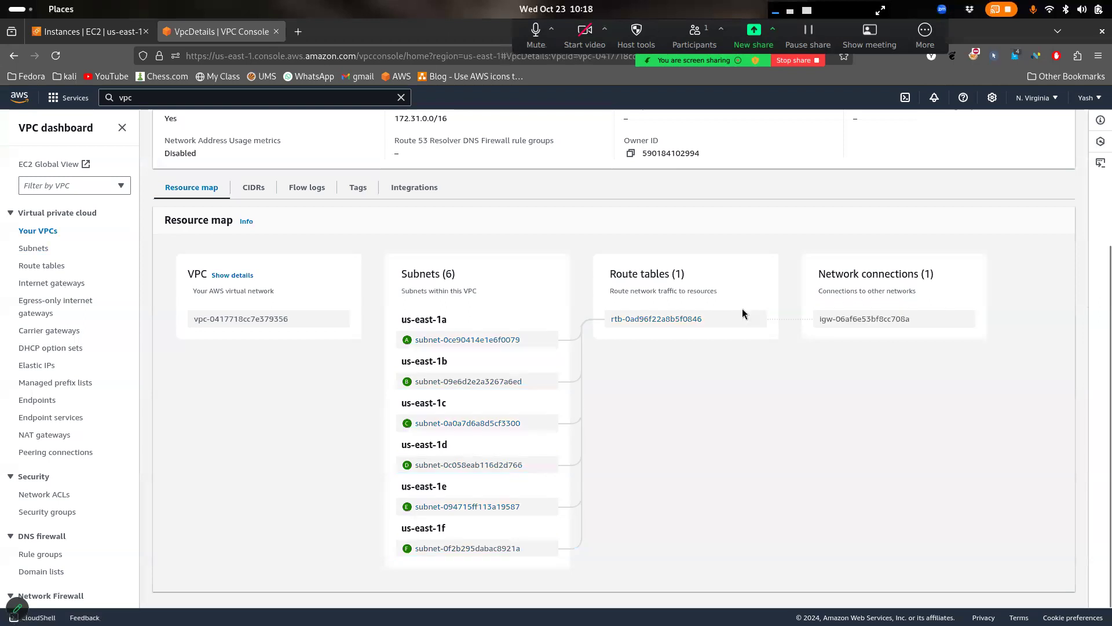
scroll(634, 419, up, 3)
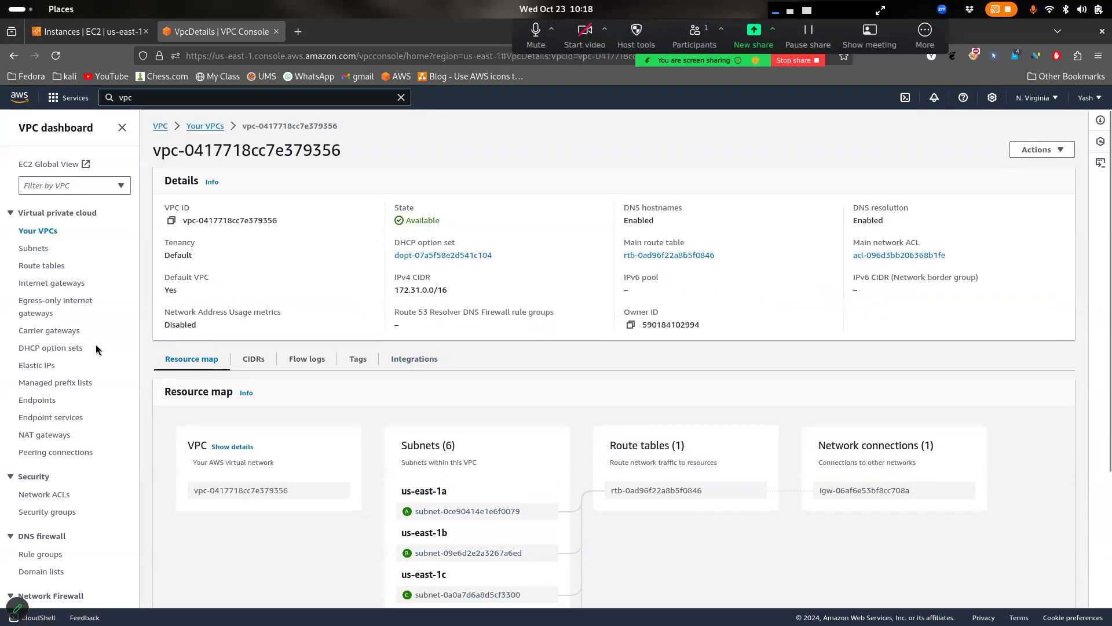
View the details of the default VPC's internet gateway and return to the internet gateways list
click(39, 288)
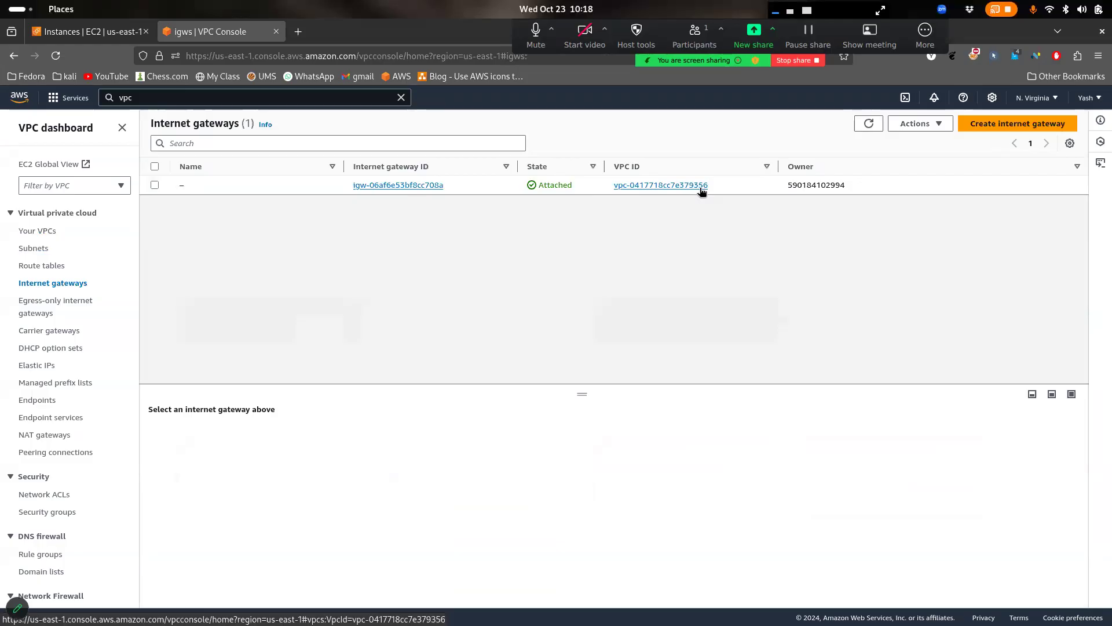
click(431, 185)
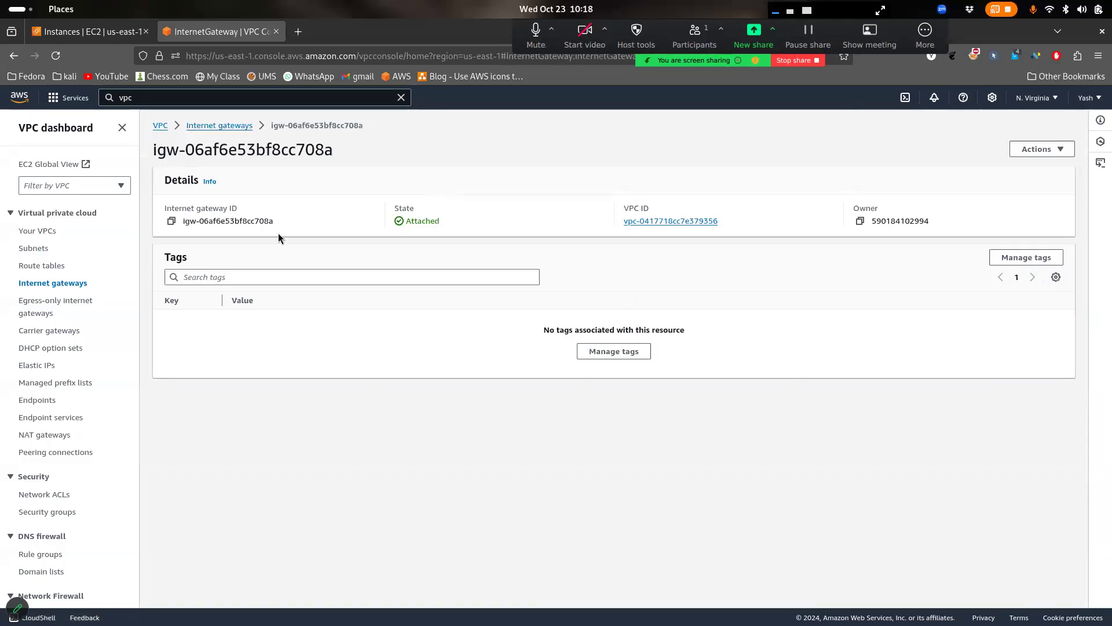
key(alt+Left)
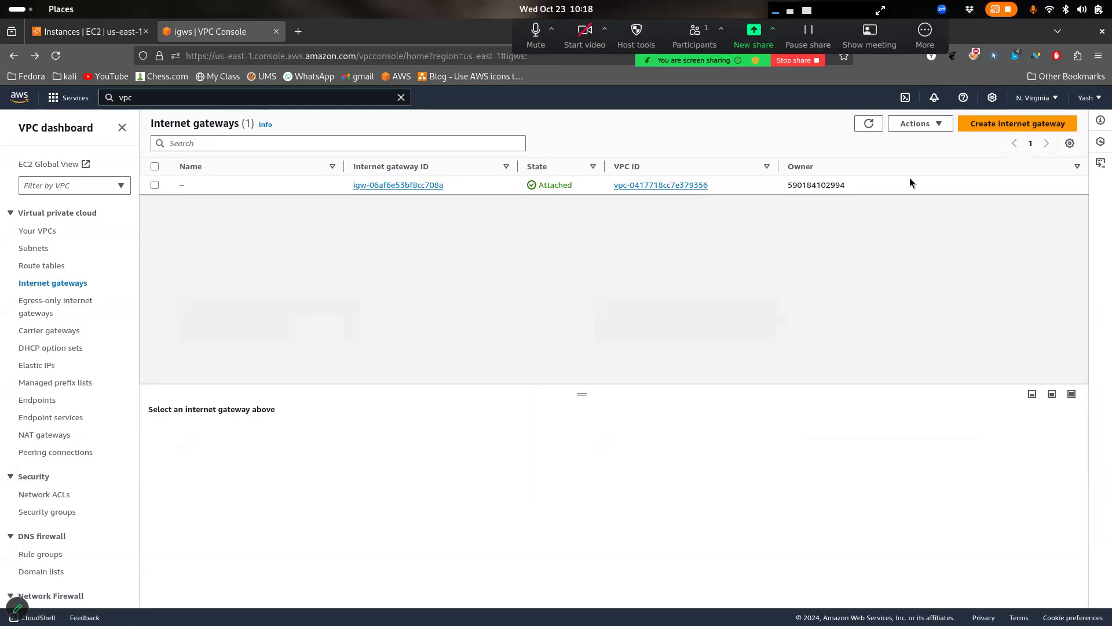
Create an internet gateway with the name tag AWS-VPC-Gateway and dismiss the notification
click(1046, 125)
click(266, 255)
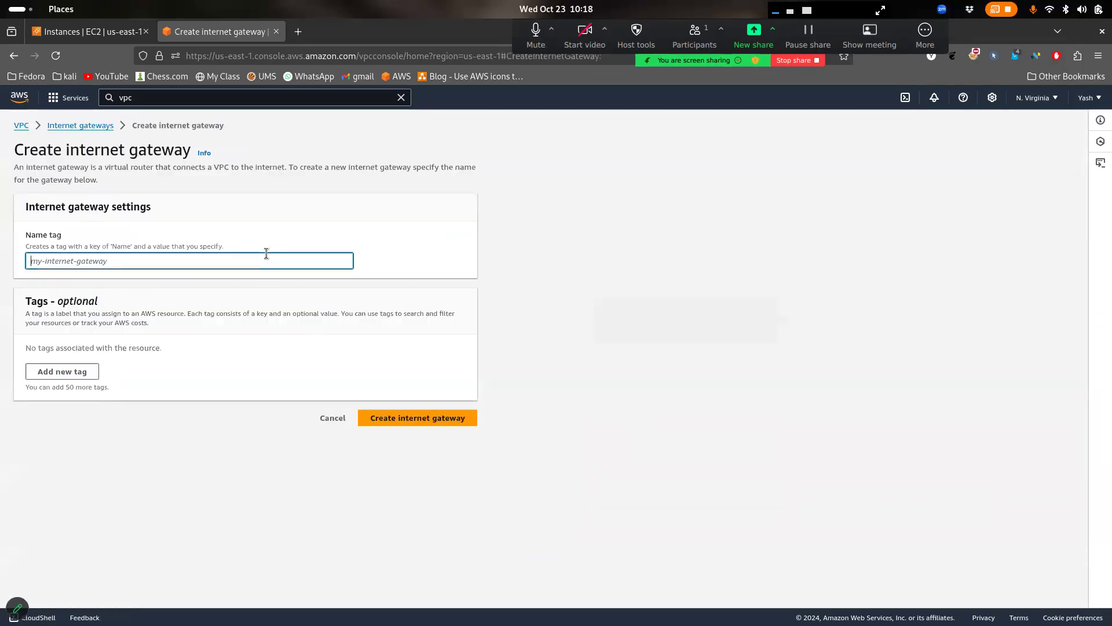
text(AWS-VPC-)
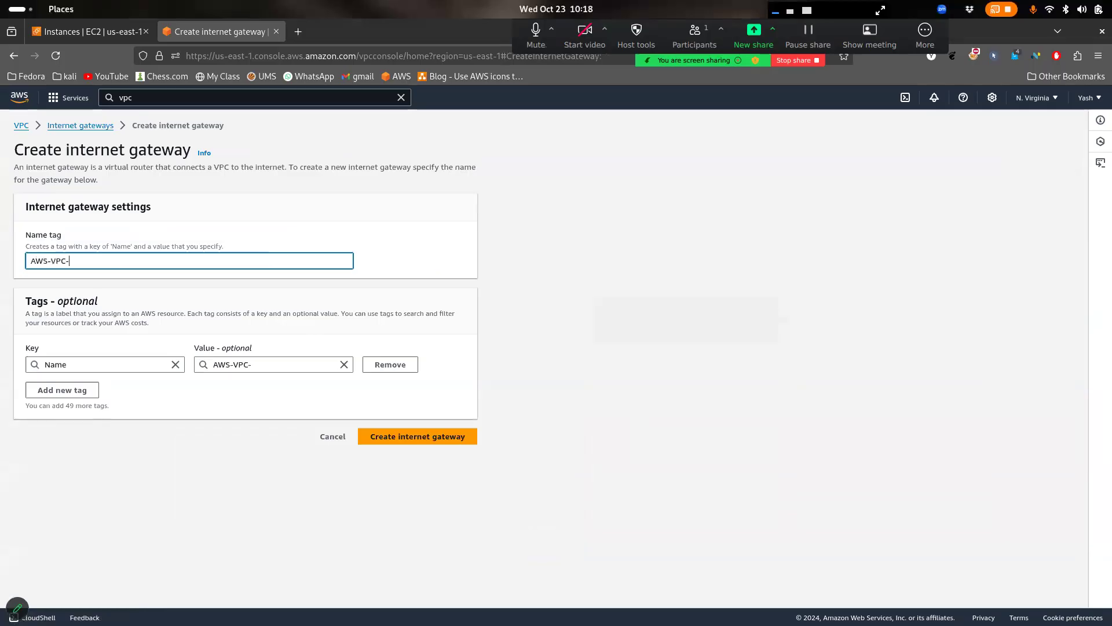
text(Gatewau)
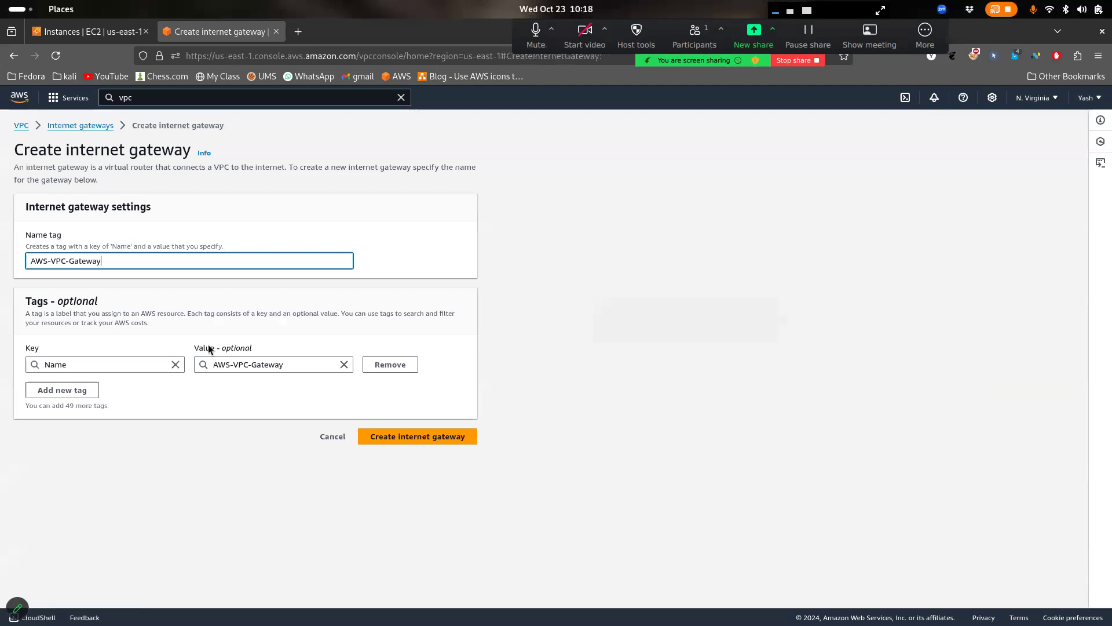
click(418, 435)
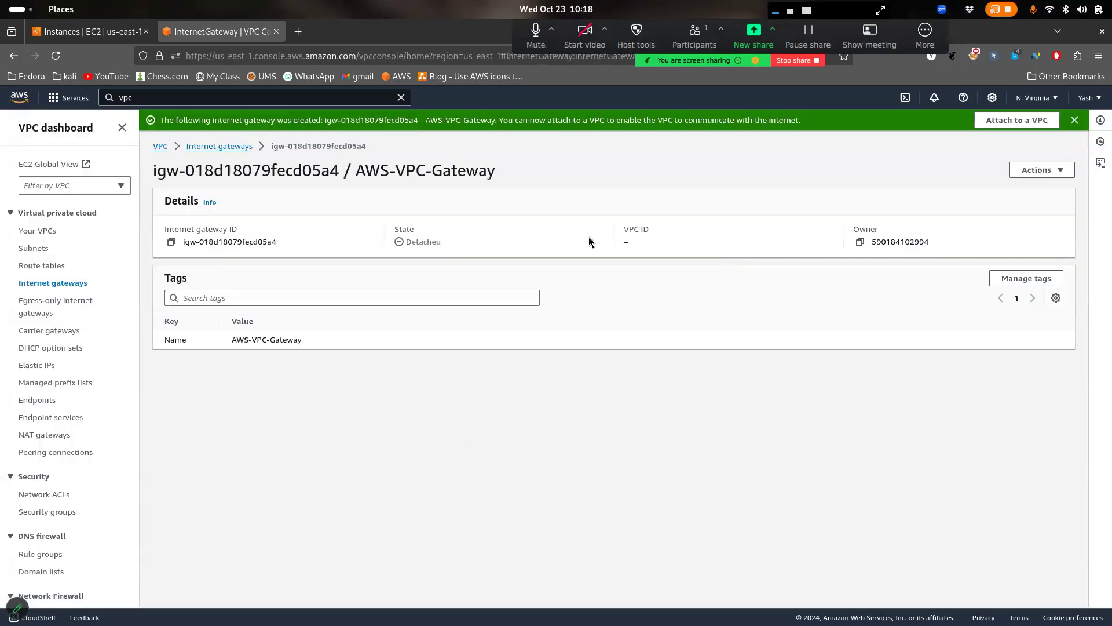
click(1074, 120)
click(90, 32)
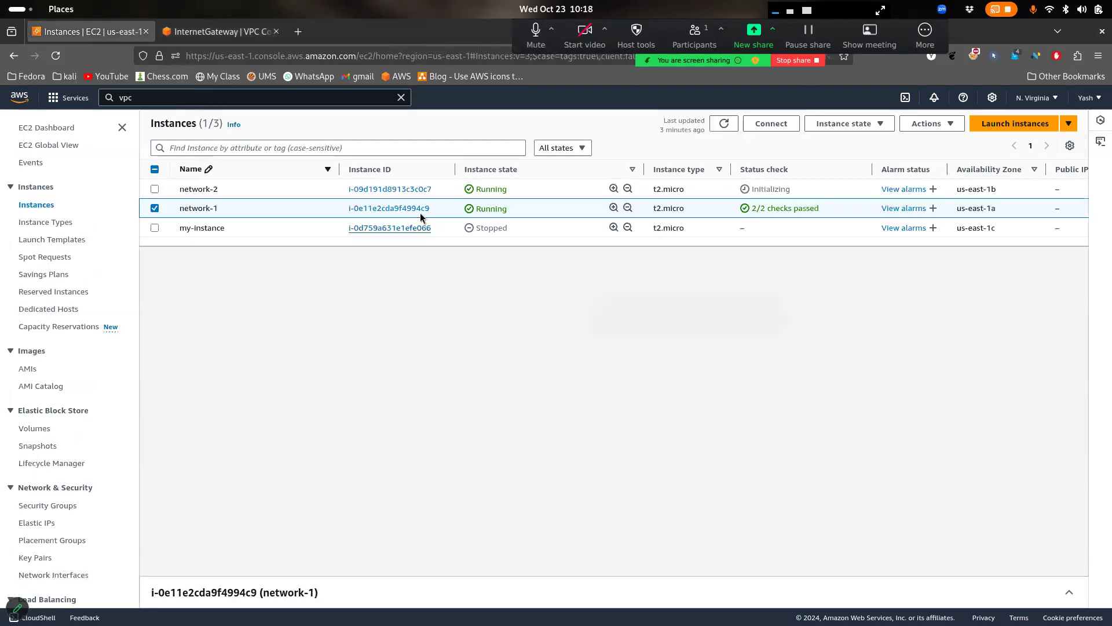
click(214, 38)
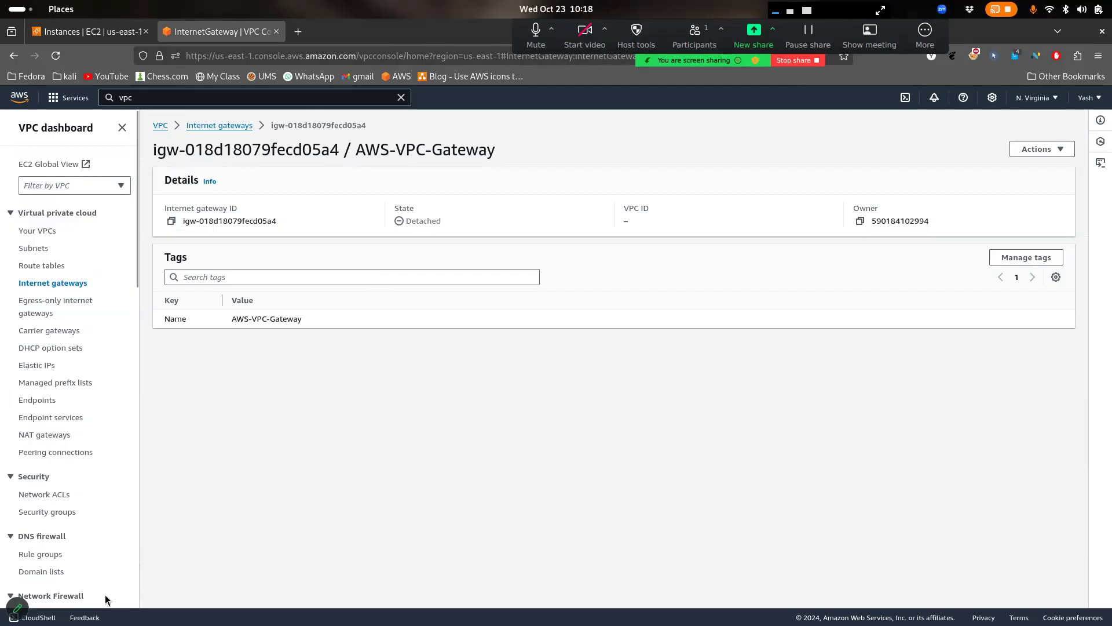
Switch to the terminal and annotate the screen with a large circle containing two computers
key(super)
click(413, 456)
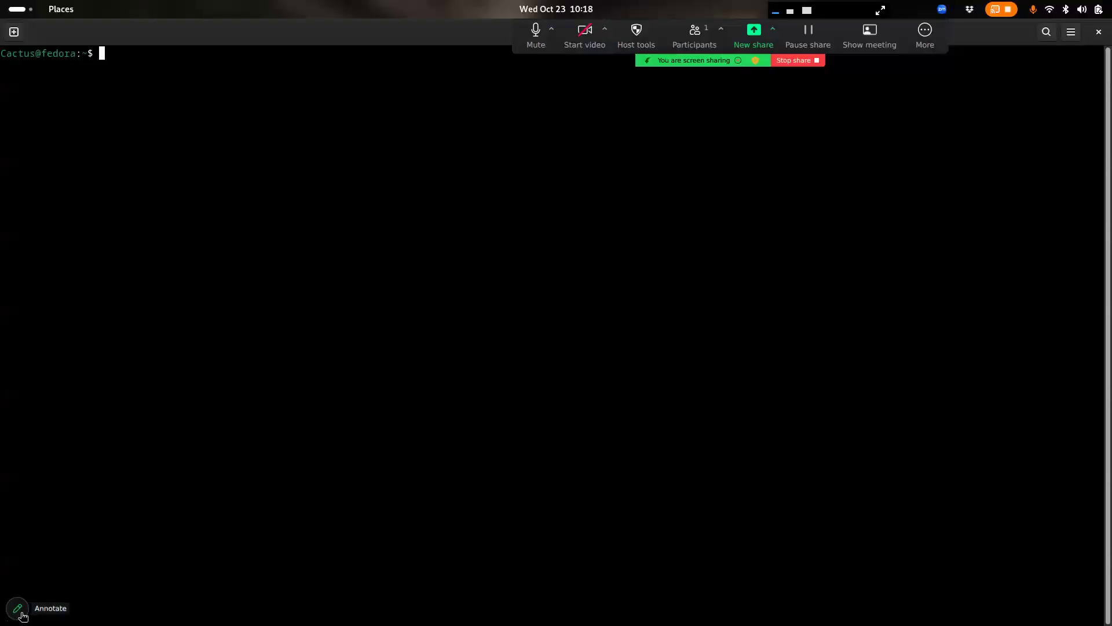
mouse_move(395, 175)
mouse_down()
mouse_move(319, 246)
mouse_move(525, 145)
mouse_move(336, 157)
mouse_up()
mouse_move(385, 212)
mouse_down()
mouse_move(395, 234)
mouse_move(406, 202)
mouse_move(383, 213)
mouse_move(503, 249)
mouse_move(555, 224)
mouse_move(494, 249)
mouse_up()
drag(527, 288, 552, 293)
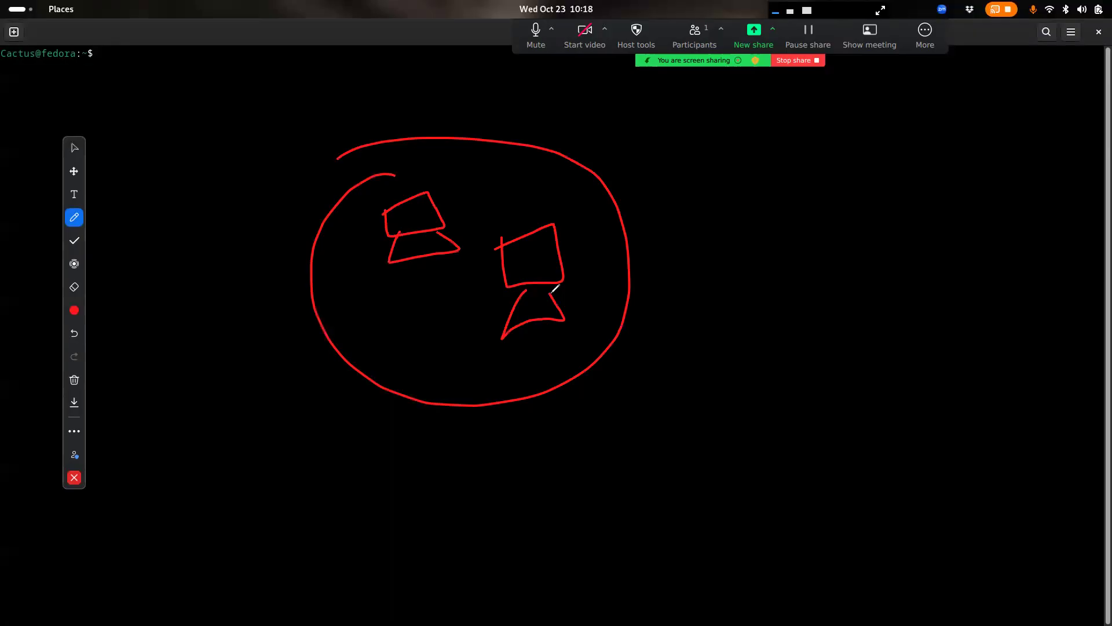
Label the circle VPC, draw an arrow pointing at it from outside and write ig beside the arrow
mouse_move(488, 78)
mouse_down()
mouse_move(511, 113)
mouse_move(510, 82)
mouse_move(569, 78)
mouse_move(590, 111)
mouse_up()
drag(657, 221, 718, 187)
drag(647, 201, 690, 234)
mouse_move(744, 168)
mouse_down()
mouse_move(752, 185)
mouse_move(761, 154)
mouse_move(760, 164)
mouse_up()
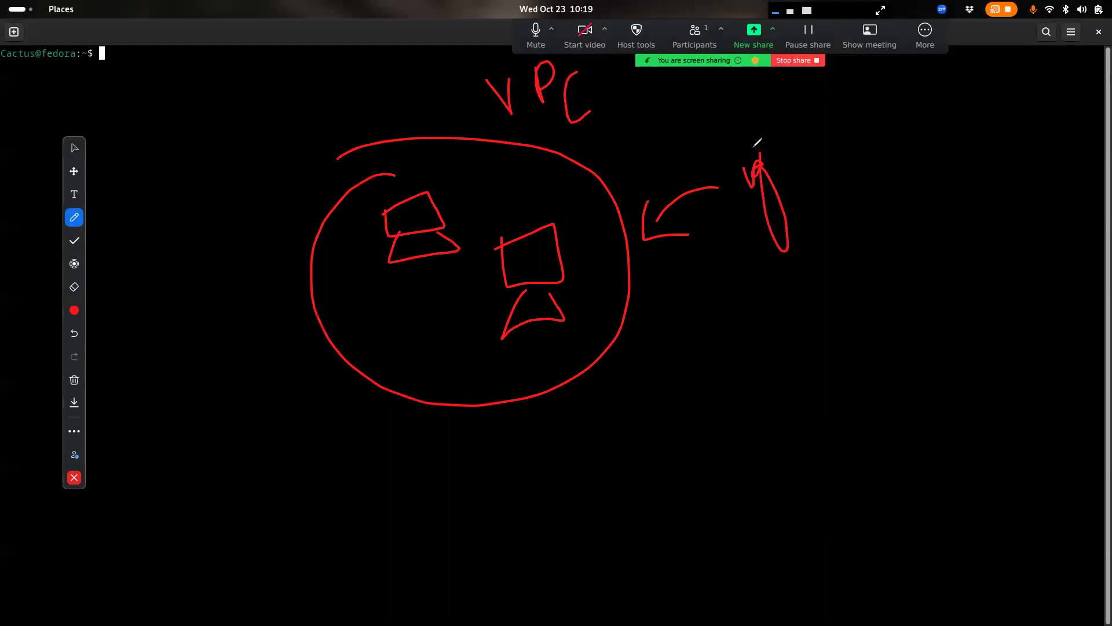
Clear all drawings of the VPC sketch, close the annotation tools and return to the gateway page in the browser
click(74, 379)
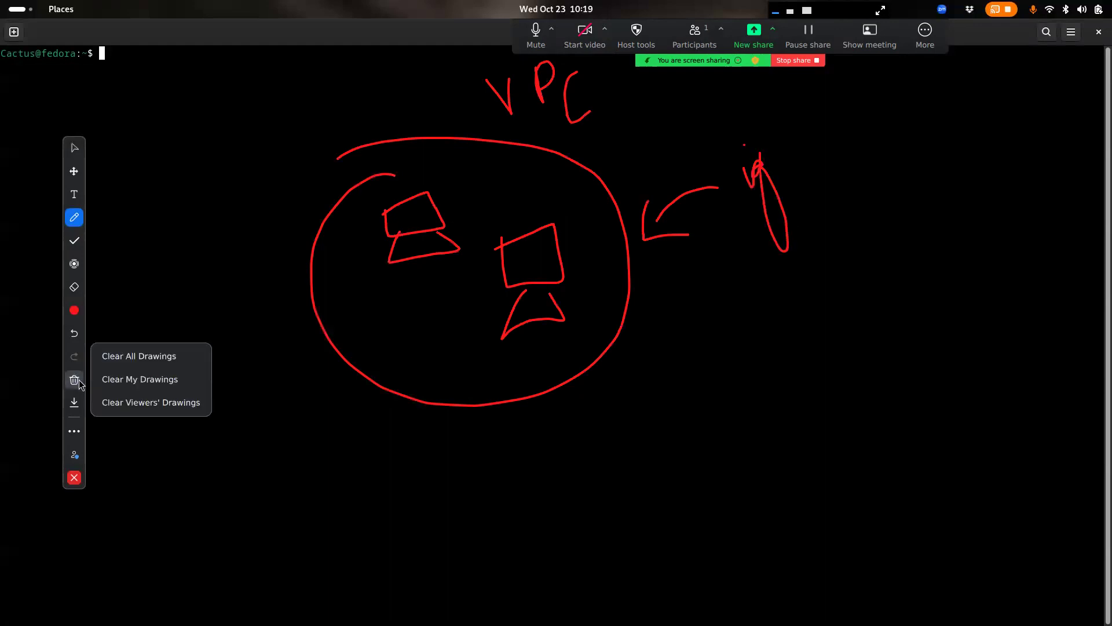
click(122, 355)
click(73, 477)
key(super)
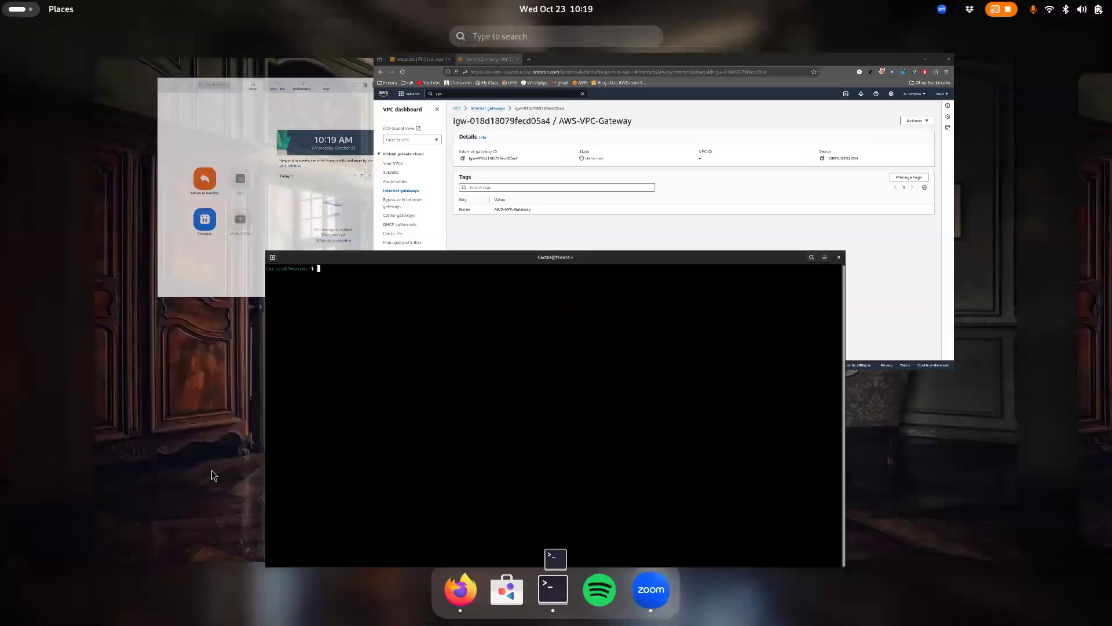
click(591, 264)
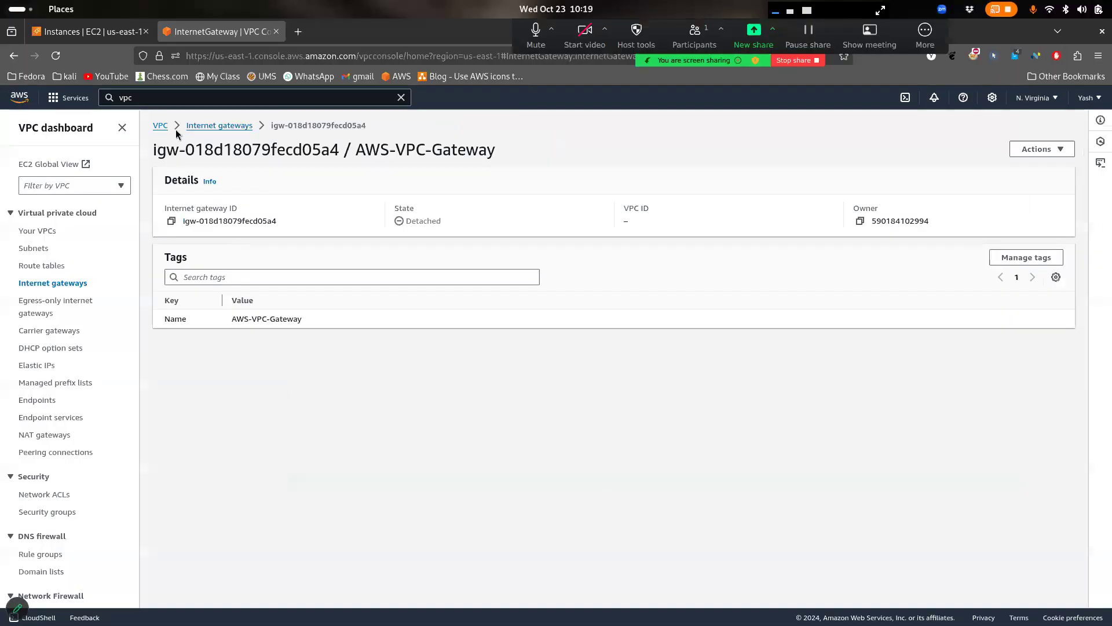
Select AWS-VPC in the list of VPCs and open its VPC settings for editing
click(161, 125)
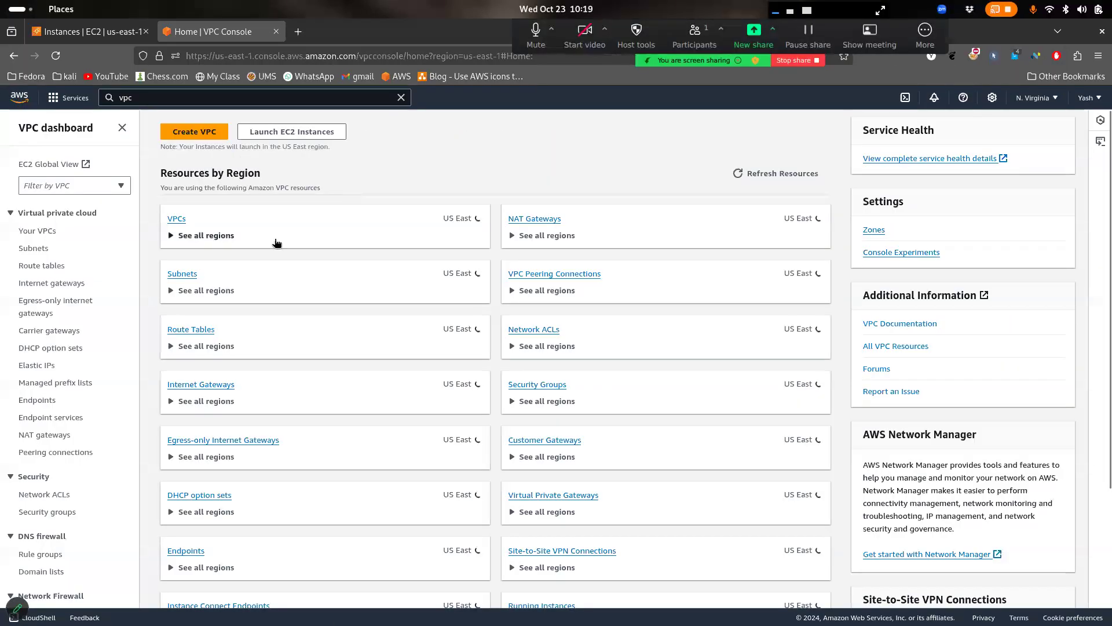
click(175, 219)
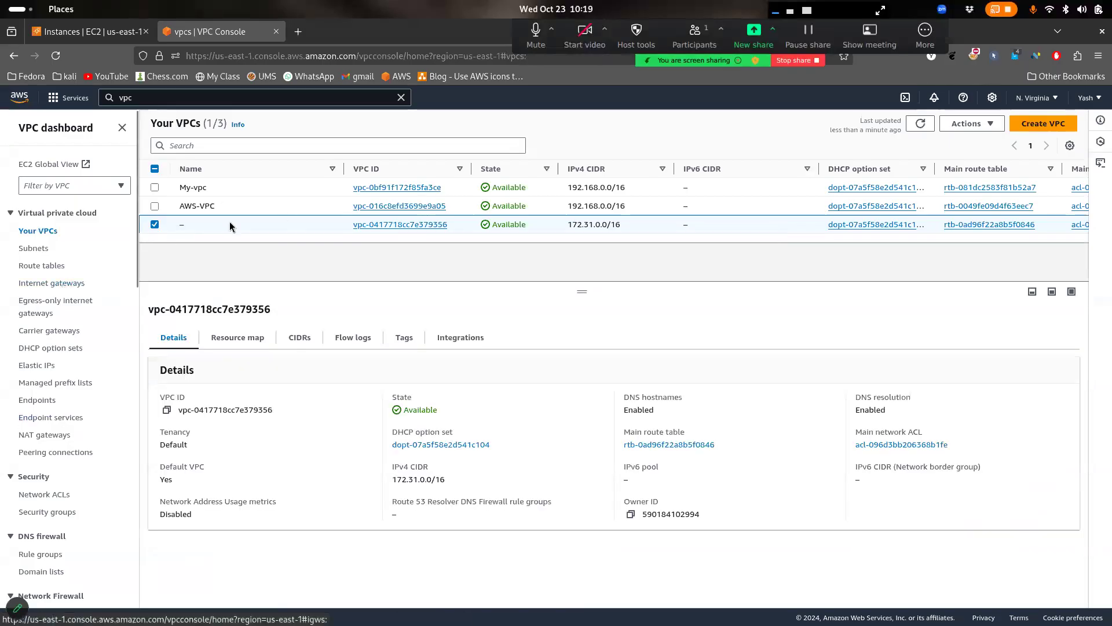
click(154, 206)
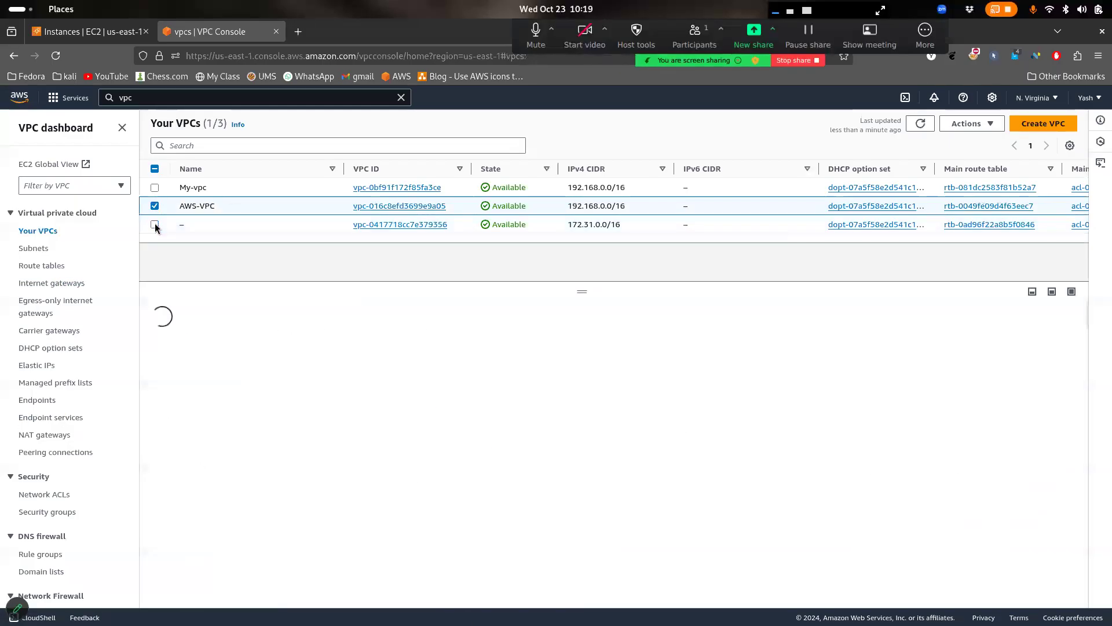
click(971, 124)
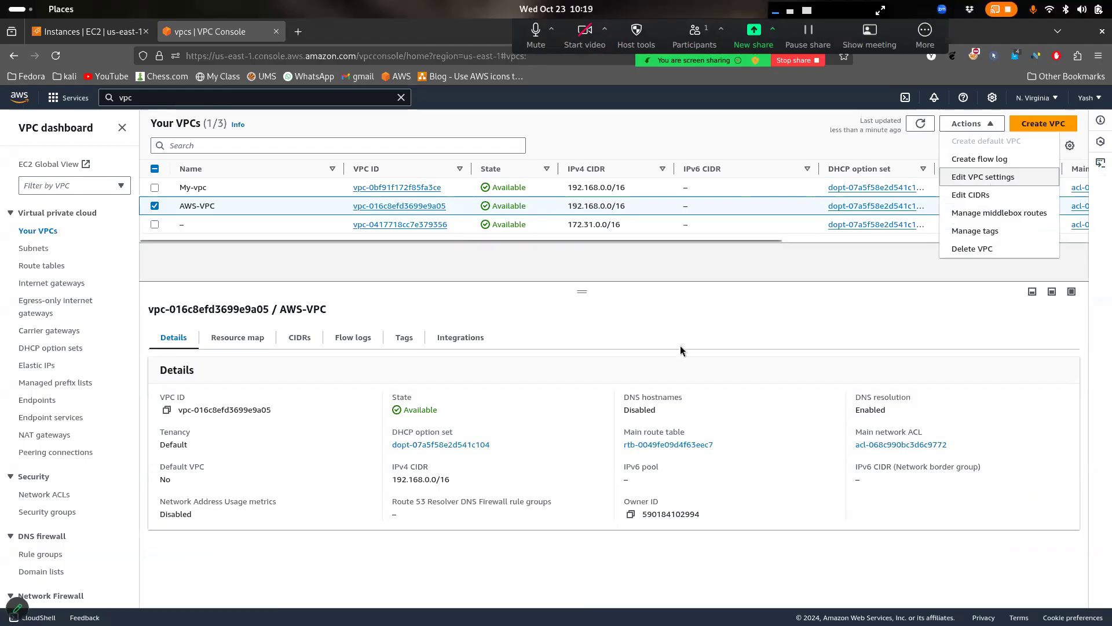
click(984, 178)
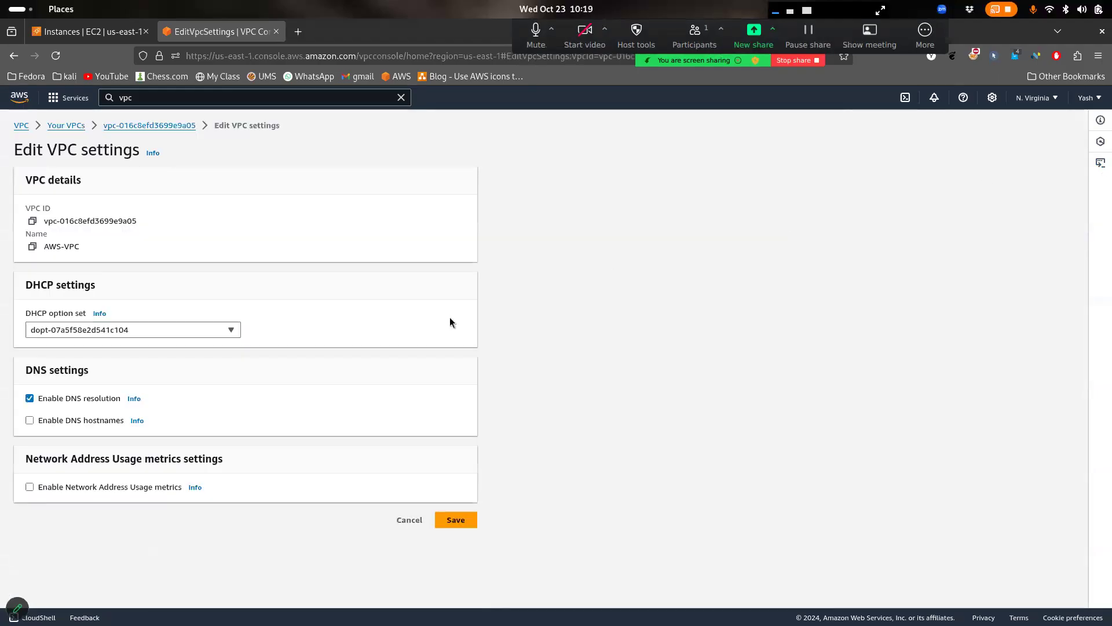
Attach the AWS-VPC-Gateway internet gateway to AWS-VPC and show the resource map of that VPC
key(alt+Left)
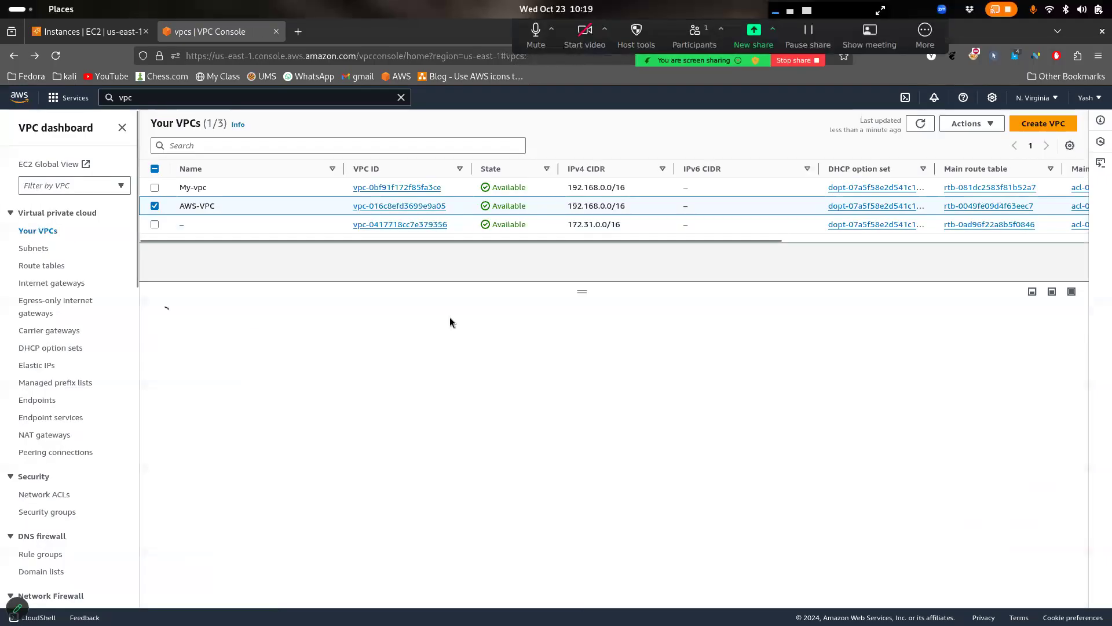
click(51, 284)
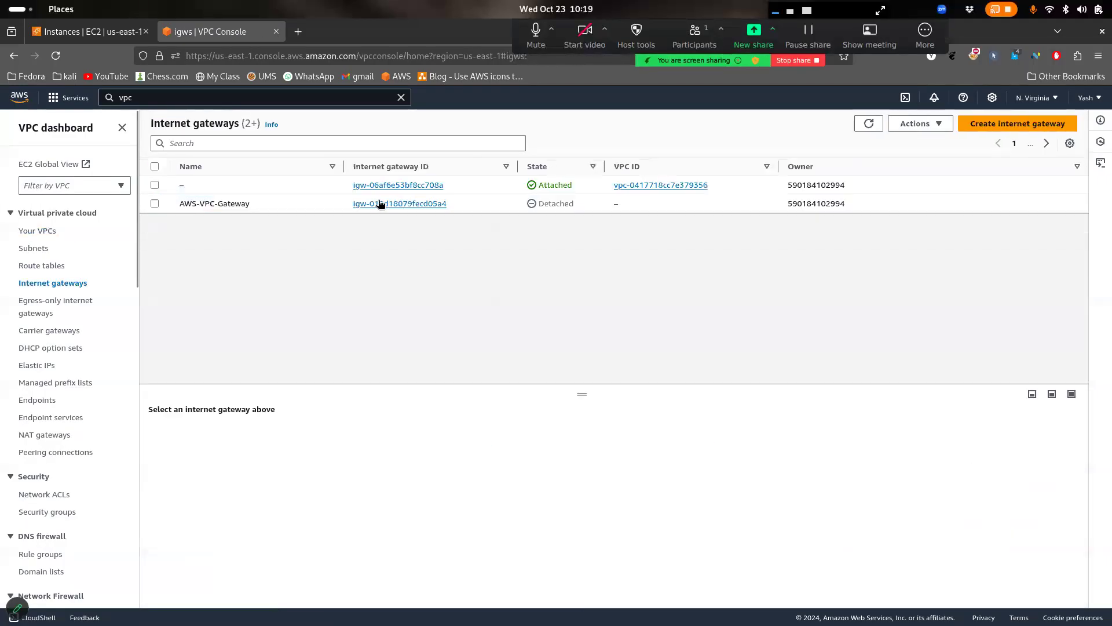
click(154, 204)
click(933, 124)
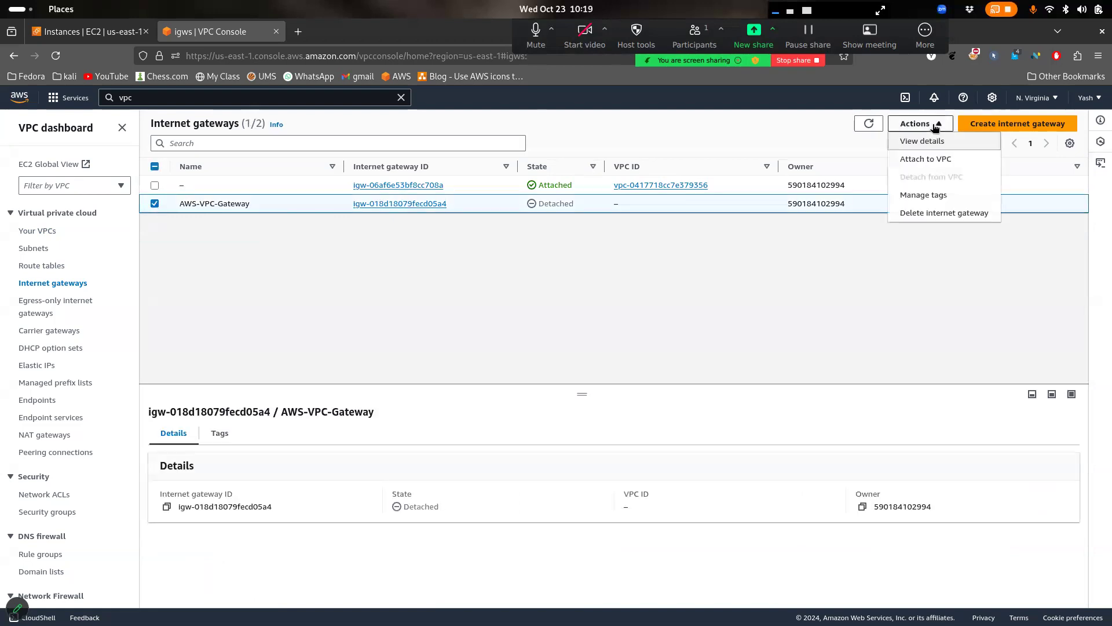
click(953, 164)
click(199, 244)
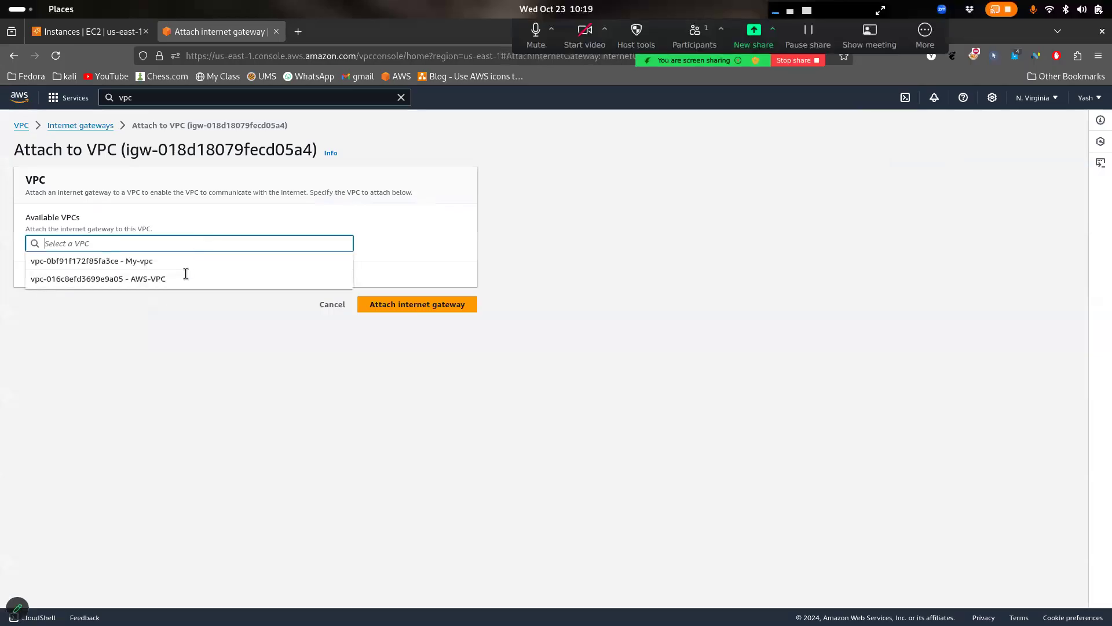
click(148, 280)
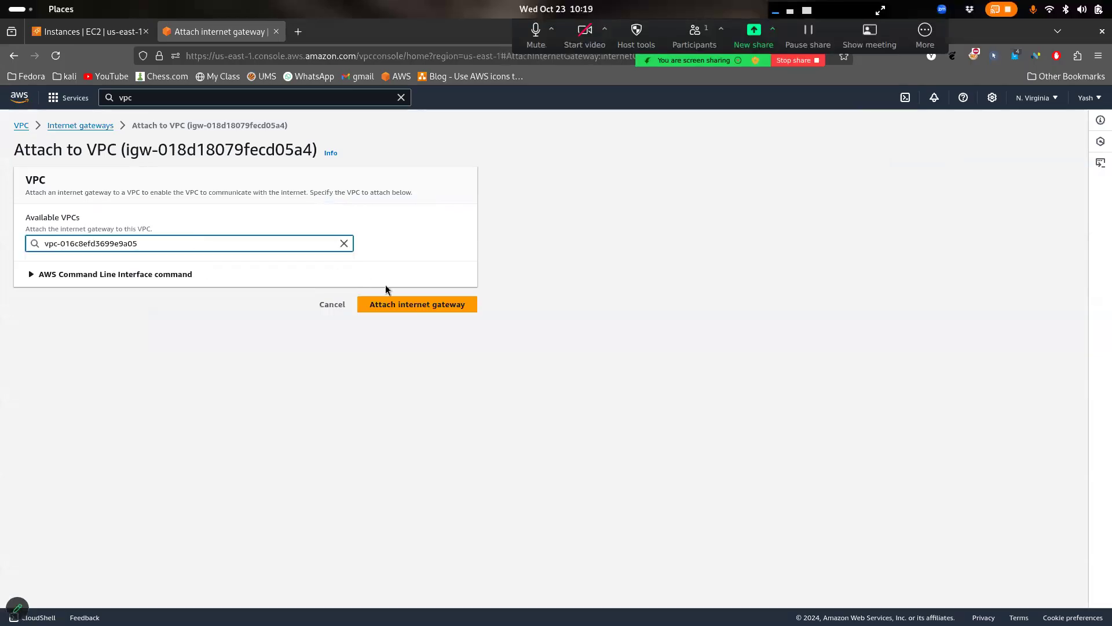
click(393, 309)
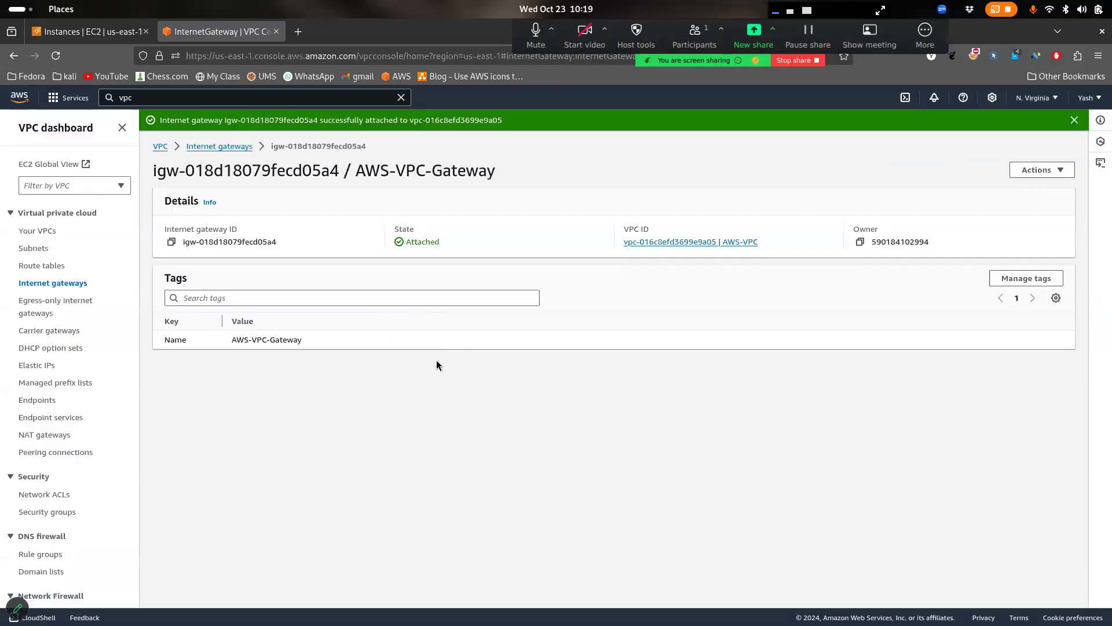
click(35, 232)
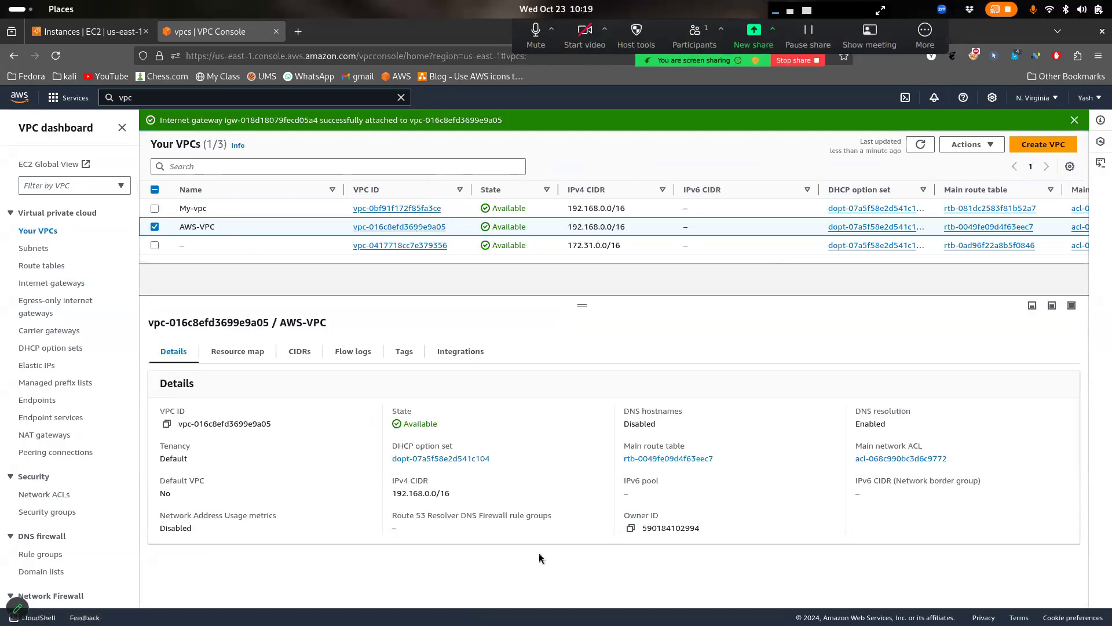
click(263, 354)
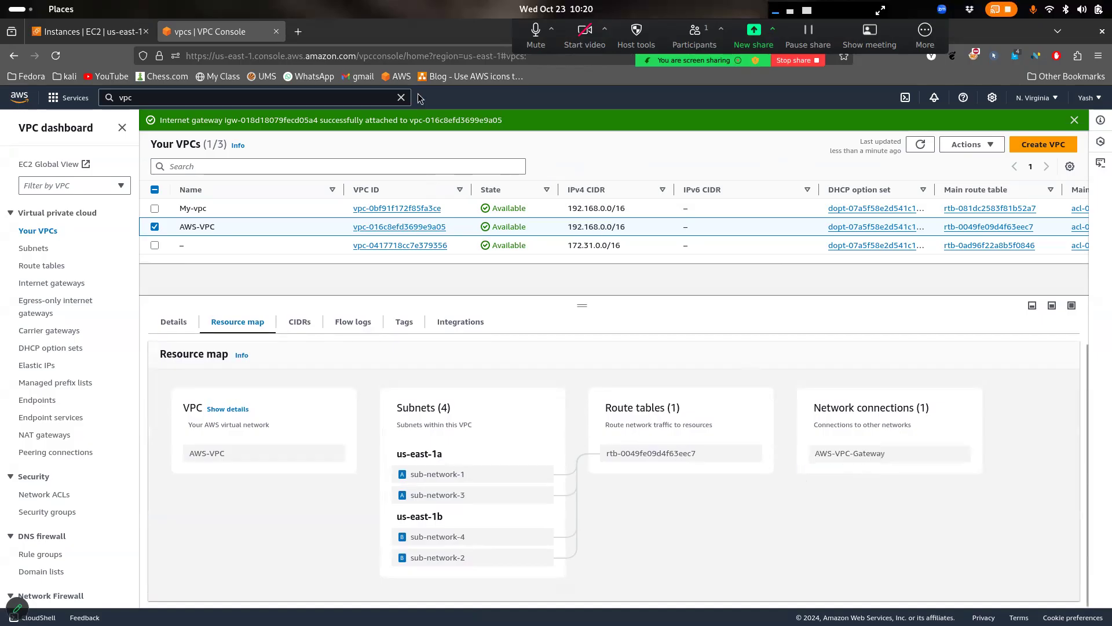
Try to connect to the network-1 instance through EC2 Instance Connect with its public IPv4 address and the username ubuntu
click(109, 35)
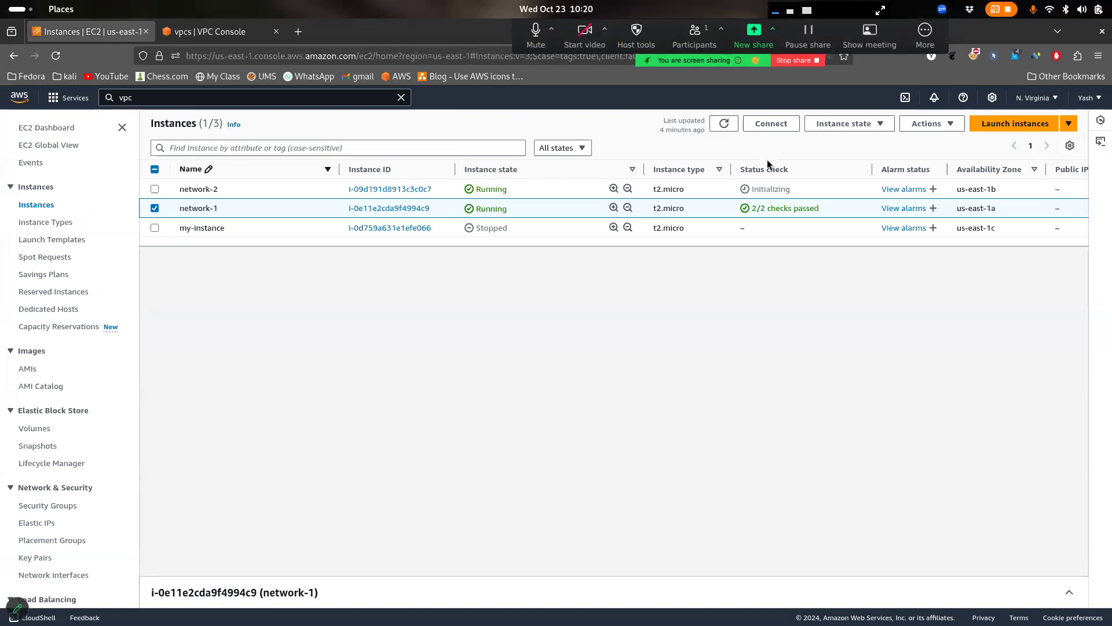
click(779, 132)
scroll(468, 498, down, 4)
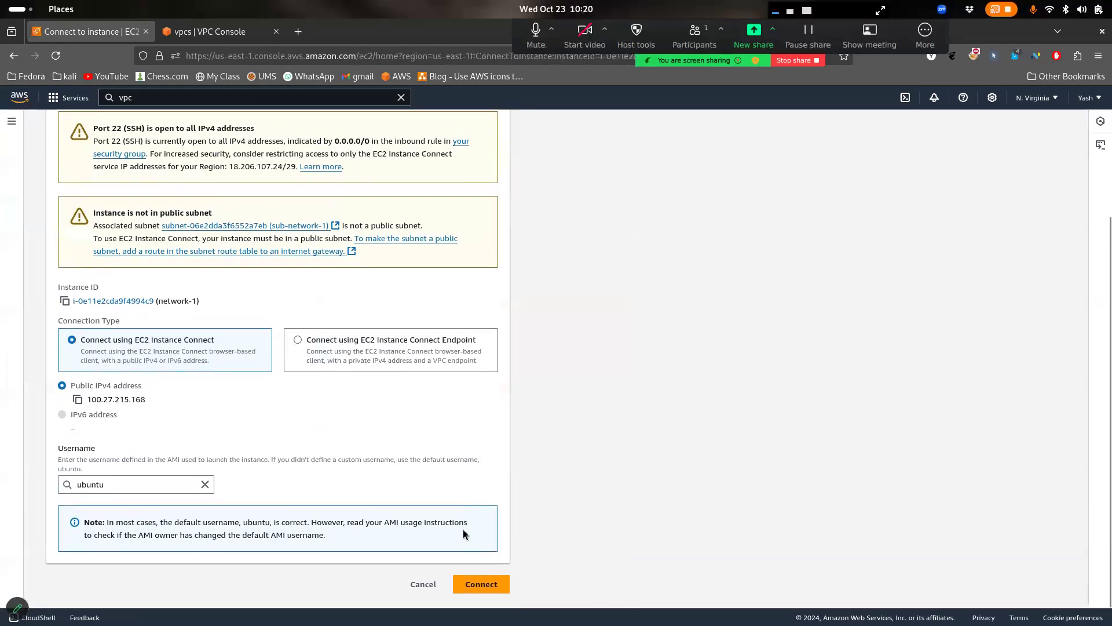
click(479, 587)
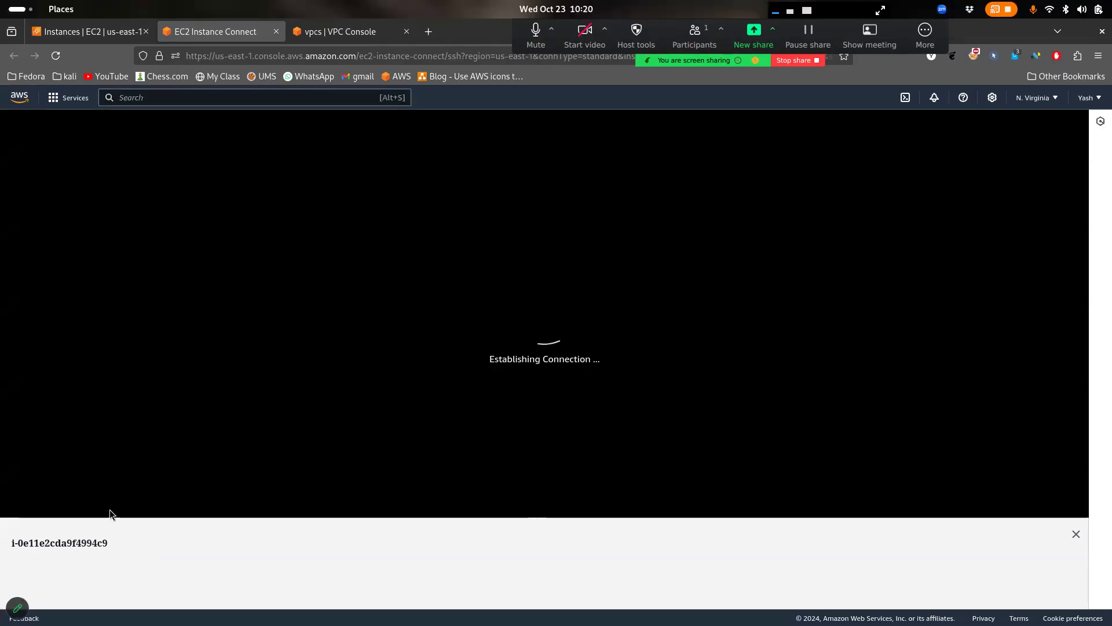
Annotate the screen with a circled VPC label and an arrow leading from it to a circled Subnet label
click(16, 610)
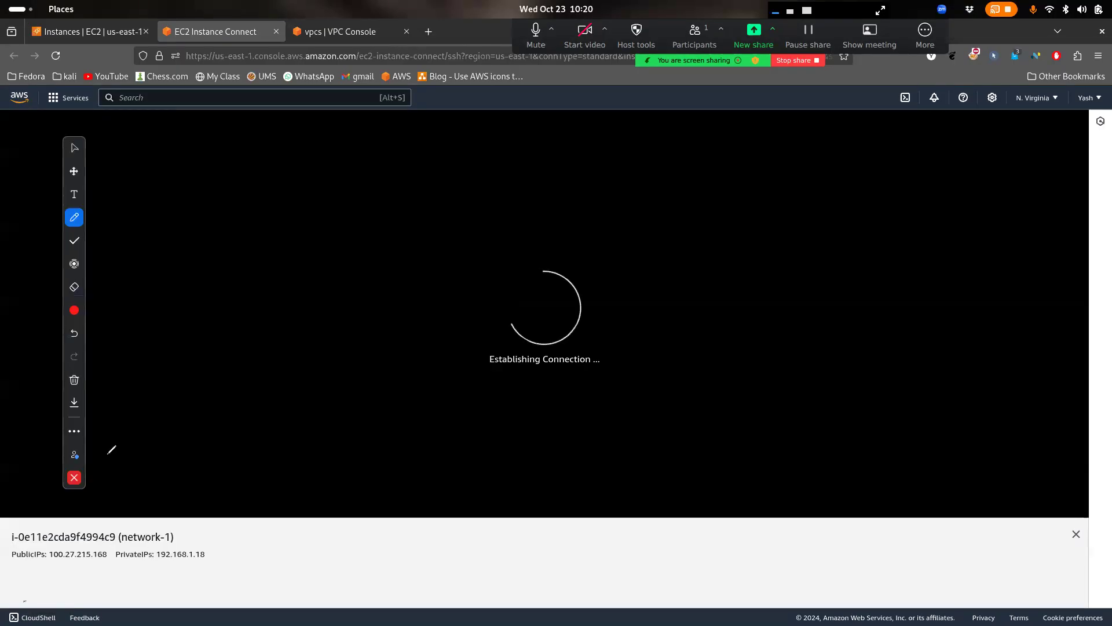
drag(227, 166, 254, 155)
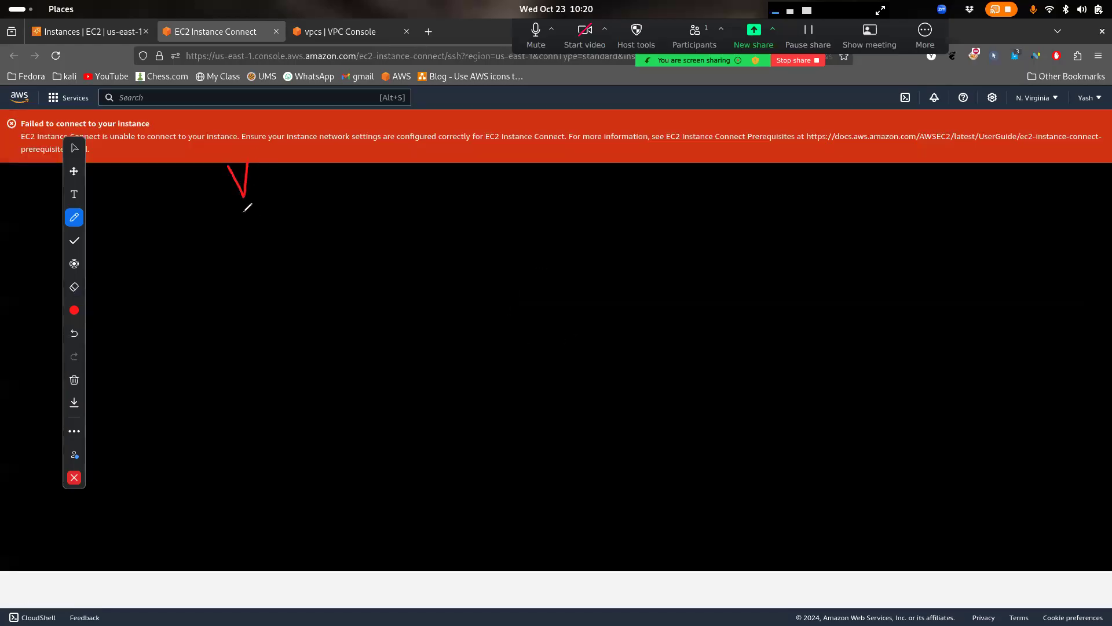
mouse_move(241, 337)
mouse_down()
mouse_move(268, 286)
mouse_move(268, 338)
mouse_up()
drag(310, 305, 301, 346)
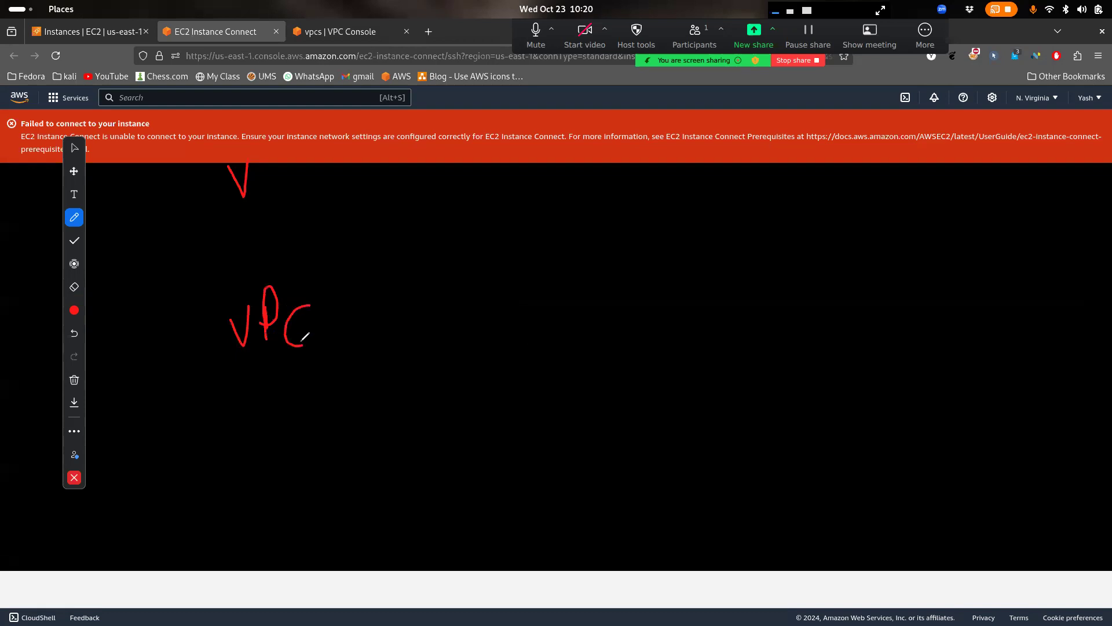
mouse_move(236, 355)
mouse_down()
mouse_move(256, 271)
mouse_move(358, 268)
mouse_up()
mouse_move(425, 253)
mouse_down()
mouse_move(426, 242)
mouse_move(415, 282)
mouse_up()
mouse_move(482, 223)
mouse_down()
mouse_move(493, 269)
mouse_move(533, 226)
mouse_move(559, 255)
mouse_move(594, 240)
mouse_move(631, 243)
mouse_up()
drag(608, 235, 637, 223)
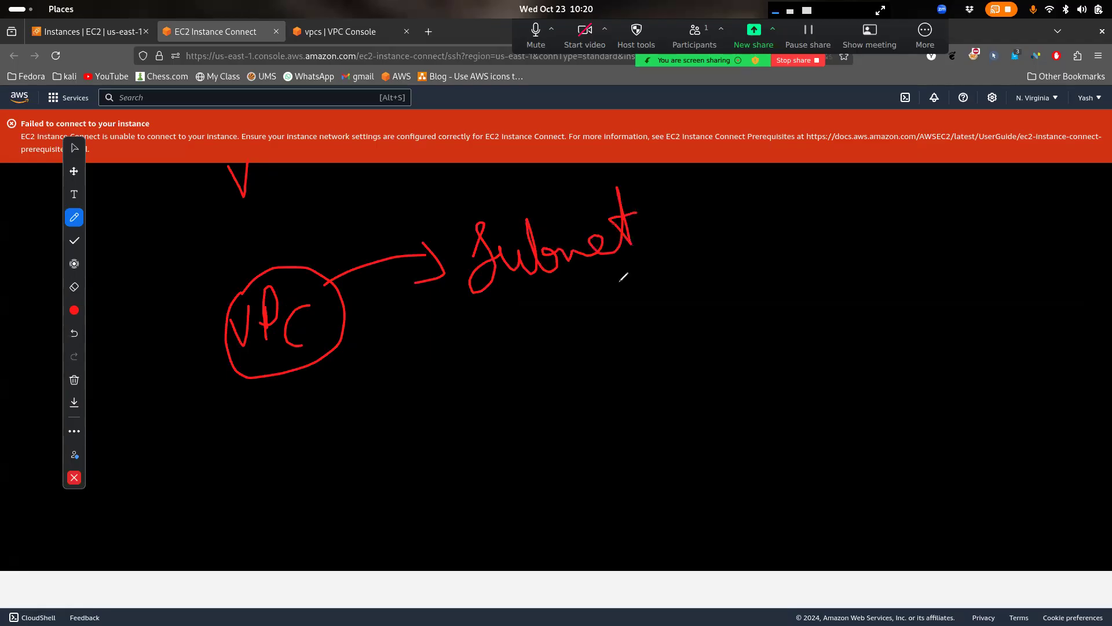
mouse_move(471, 204)
mouse_down()
mouse_move(557, 169)
mouse_move(442, 224)
mouse_up()
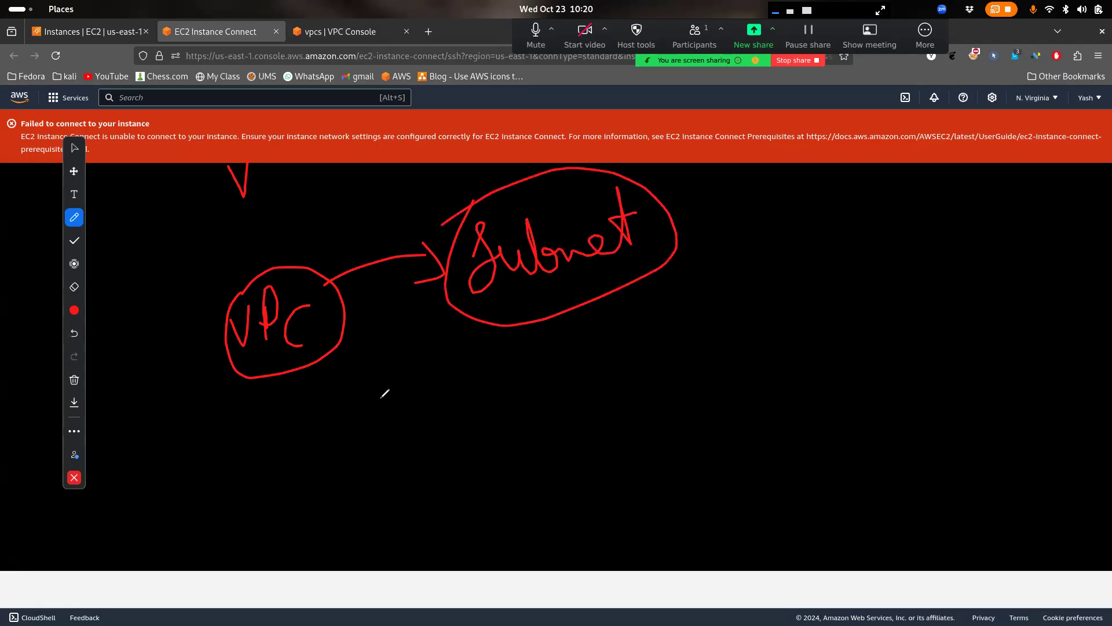
Write pub, ip underlined beneath the Subnet circle and draw an arrow from Subnet to a circled ig
mouse_move(363, 403)
mouse_down()
mouse_move(390, 454)
mouse_move(384, 390)
mouse_move(412, 390)
mouse_move(438, 366)
mouse_move(458, 413)
mouse_move(492, 348)
mouse_move(533, 443)
mouse_up()
drag(504, 387, 541, 410)
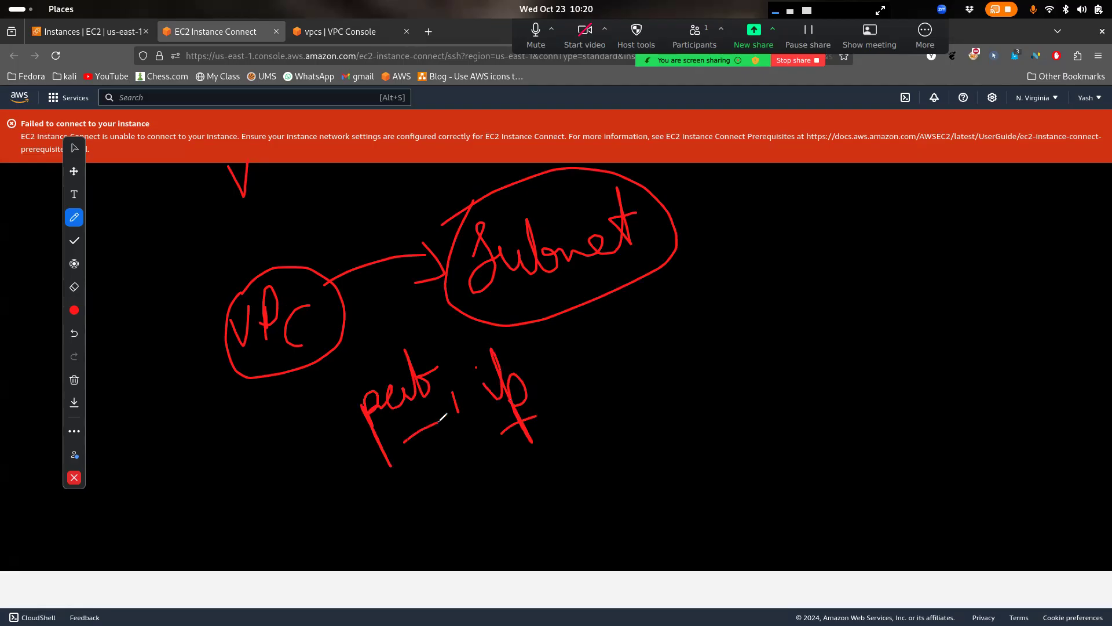
mouse_move(695, 229)
mouse_down()
mouse_move(753, 225)
mouse_move(745, 246)
mouse_up()
mouse_move(792, 202)
mouse_down()
mouse_move(800, 223)
mouse_move(814, 213)
mouse_move(835, 296)
mouse_move(831, 216)
mouse_up()
mouse_move(786, 175)
mouse_down()
mouse_move(860, 252)
mouse_move(796, 173)
mouse_up()
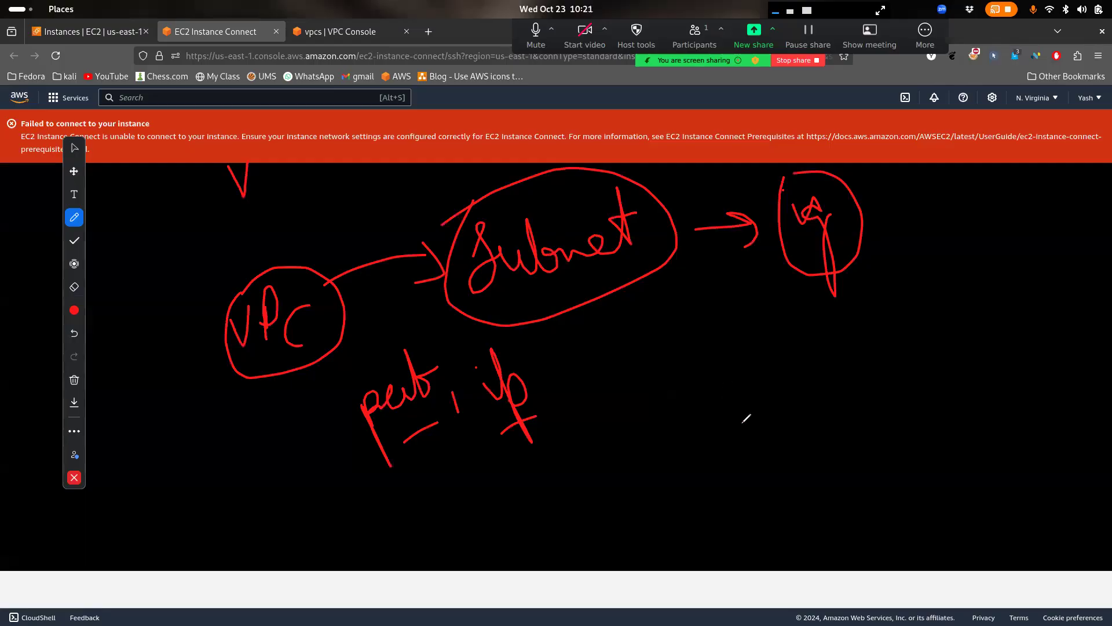
Extend the pub, ip note with an arrow to network and another arrow to ip, with path written above
mouse_move(654, 374)
mouse_down()
mouse_move(751, 394)
mouse_move(808, 351)
mouse_move(814, 371)
mouse_move(830, 316)
mouse_move(875, 372)
mouse_up()
drag(713, 350, 738, 345)
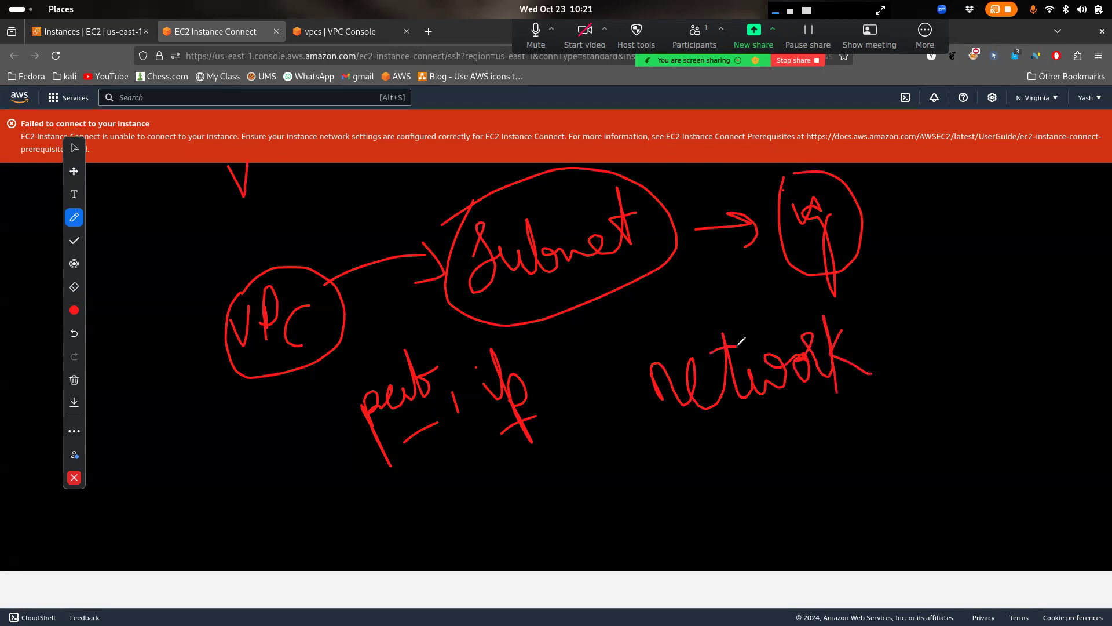
drag(617, 394, 628, 401)
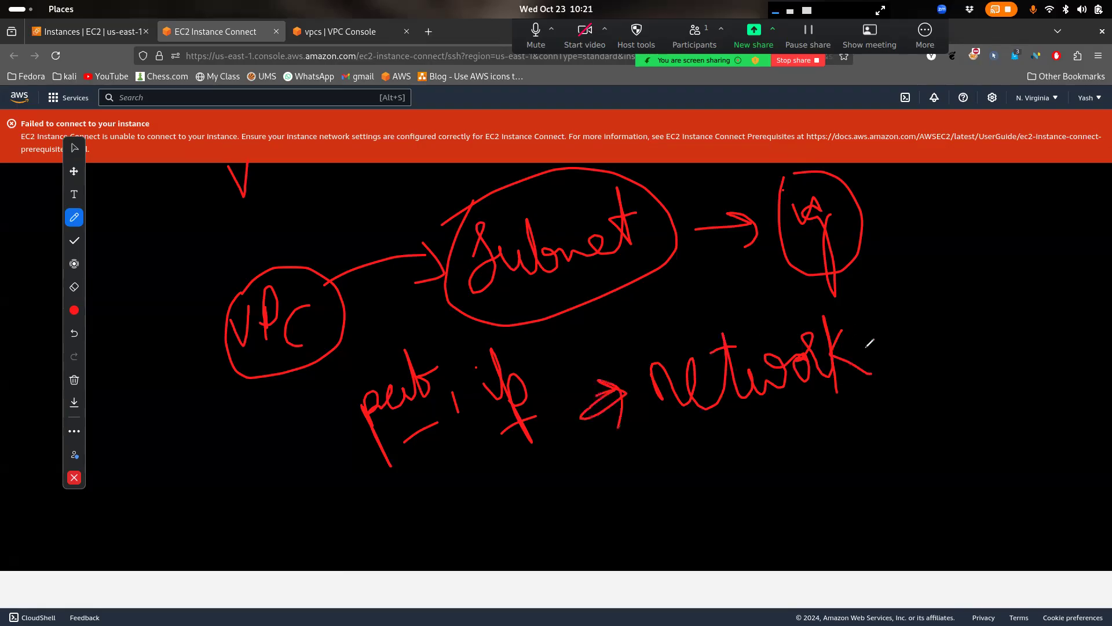
drag(900, 305, 910, 360)
drag(927, 232, 1000, 255)
drag(997, 200, 996, 255)
drag(1016, 192, 1068, 250)
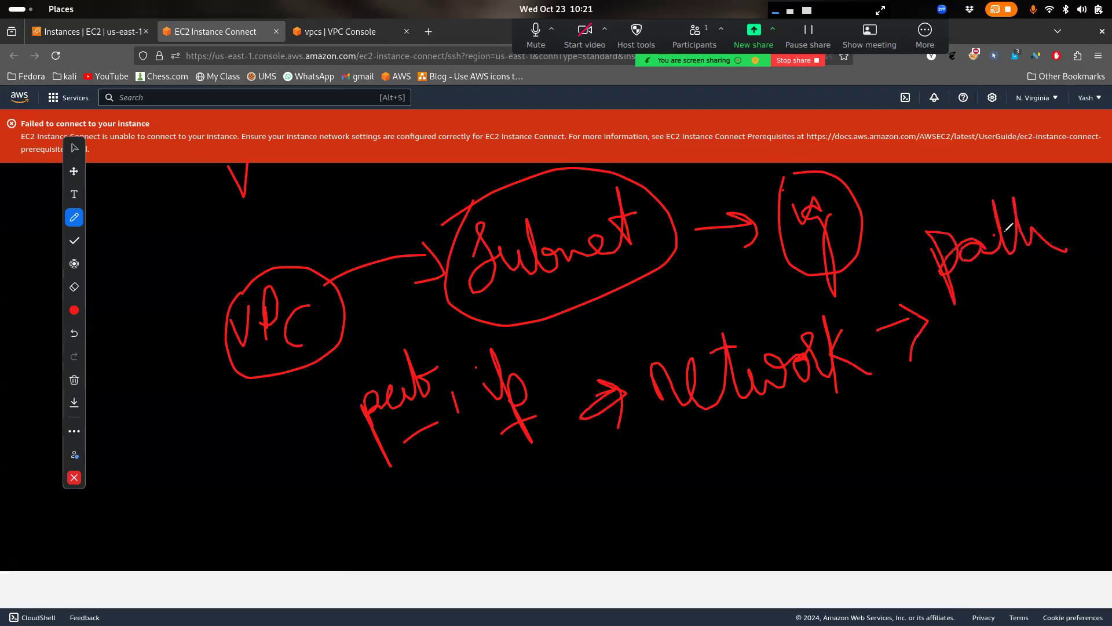
mouse_move(952, 339)
mouse_down()
mouse_move(998, 398)
mouse_move(988, 356)
mouse_move(1048, 320)
mouse_up()
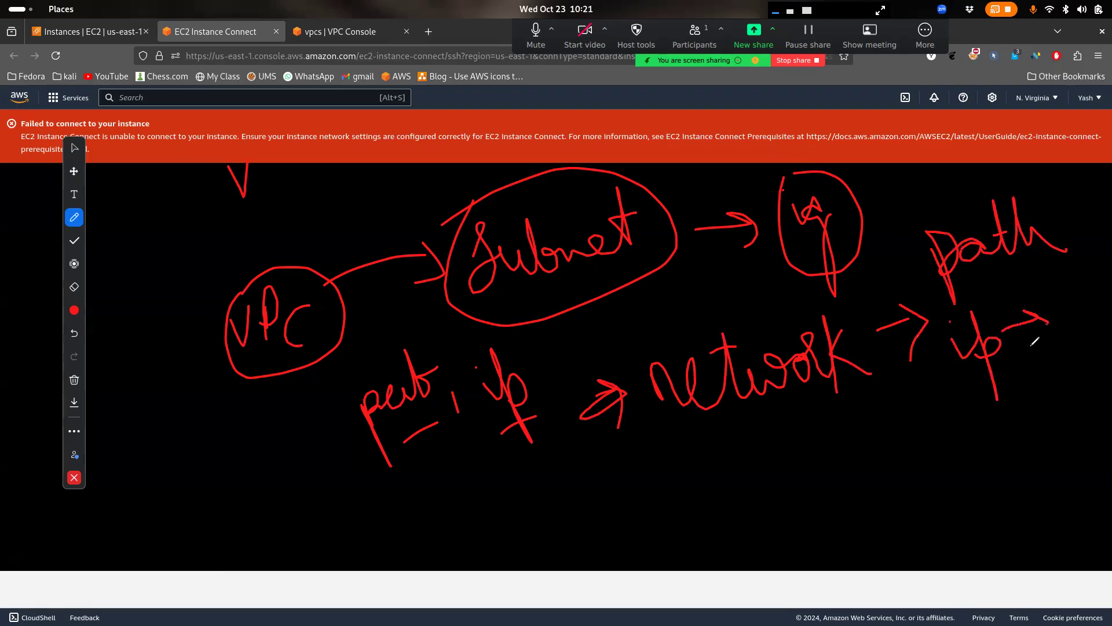
Write route beneath network and circle it, add route tables beside it, and circle the ip that follows network
mouse_move(674, 458)
mouse_down()
mouse_move(717, 461)
mouse_move(724, 472)
mouse_move(747, 464)
mouse_move(782, 492)
mouse_move(827, 477)
mouse_up()
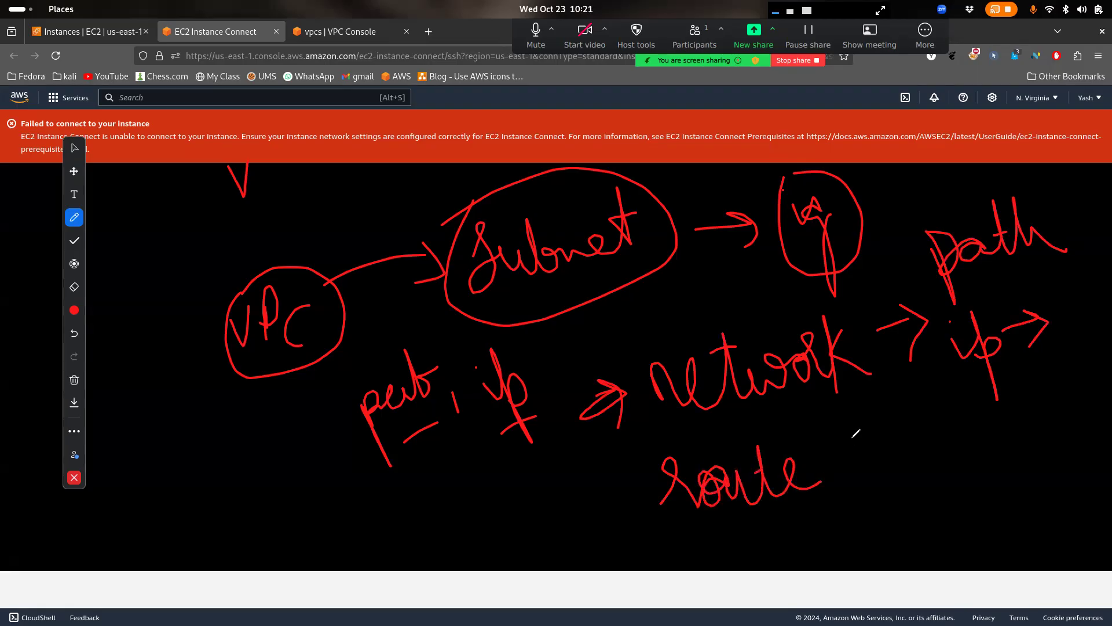
drag(867, 414, 853, 414)
mouse_move(691, 434)
mouse_down()
mouse_move(641, 527)
mouse_move(814, 428)
mouse_move(695, 445)
mouse_up()
mouse_move(265, 557)
mouse_down()
mouse_move(274, 528)
mouse_move(323, 525)
mouse_move(360, 494)
mouse_move(420, 547)
mouse_move(450, 524)
mouse_move(493, 538)
mouse_move(523, 492)
mouse_move(555, 527)
mouse_up()
drag(409, 527, 455, 505)
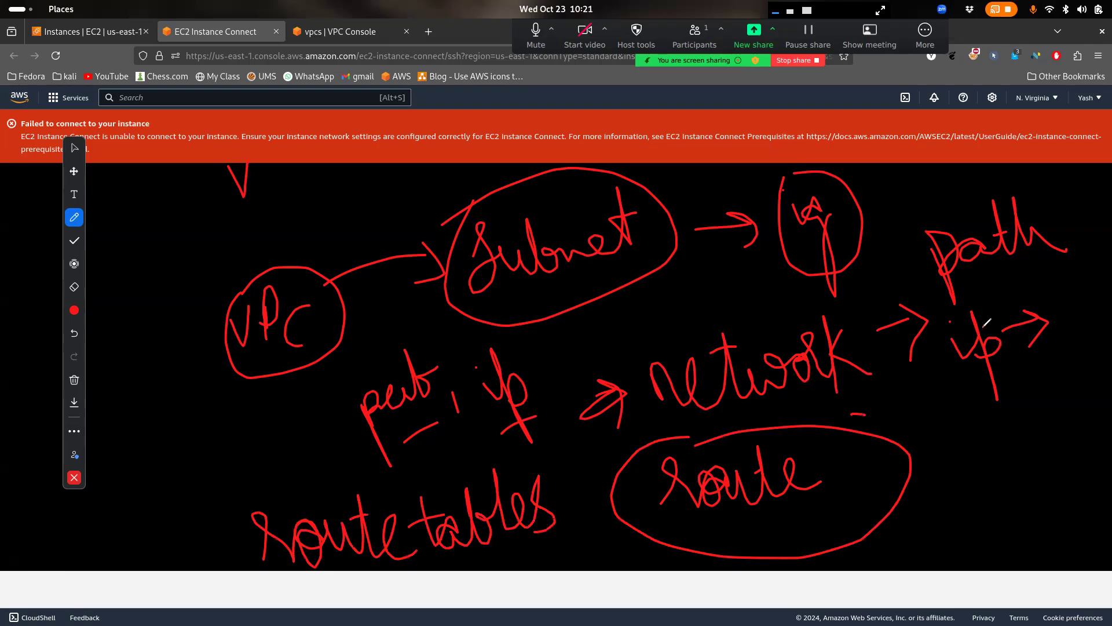
mouse_move(965, 291)
mouse_down()
mouse_move(1021, 330)
mouse_move(967, 280)
mouse_up()
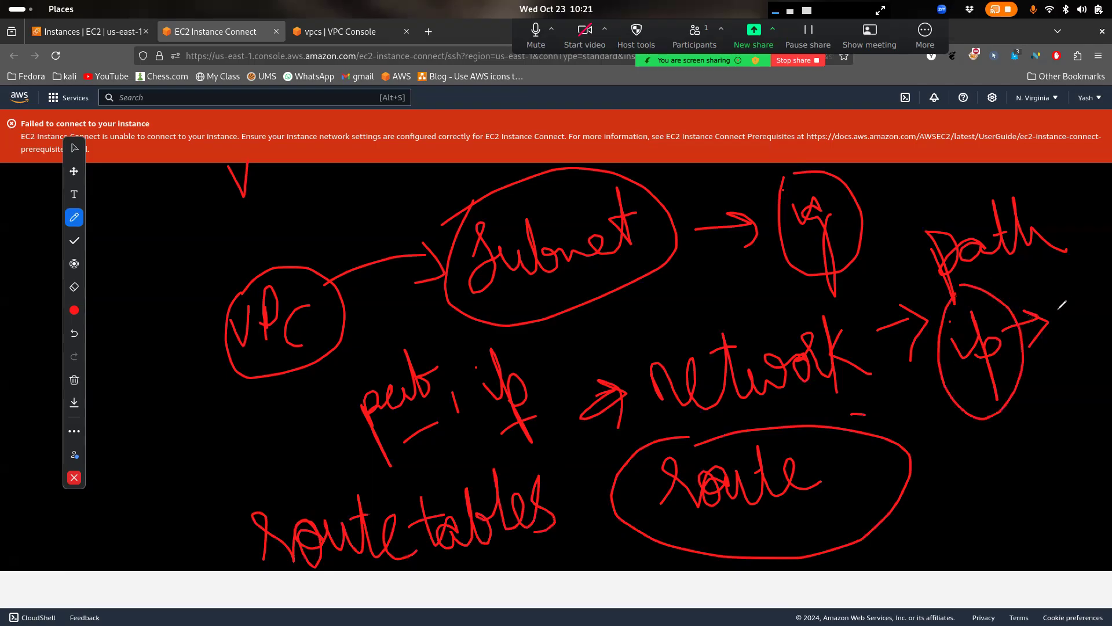
drag(1069, 306, 1086, 300)
Clear all drawings about the VPC, subnet and routes and close the annotation tools
click(74, 380)
click(119, 355)
click(75, 480)
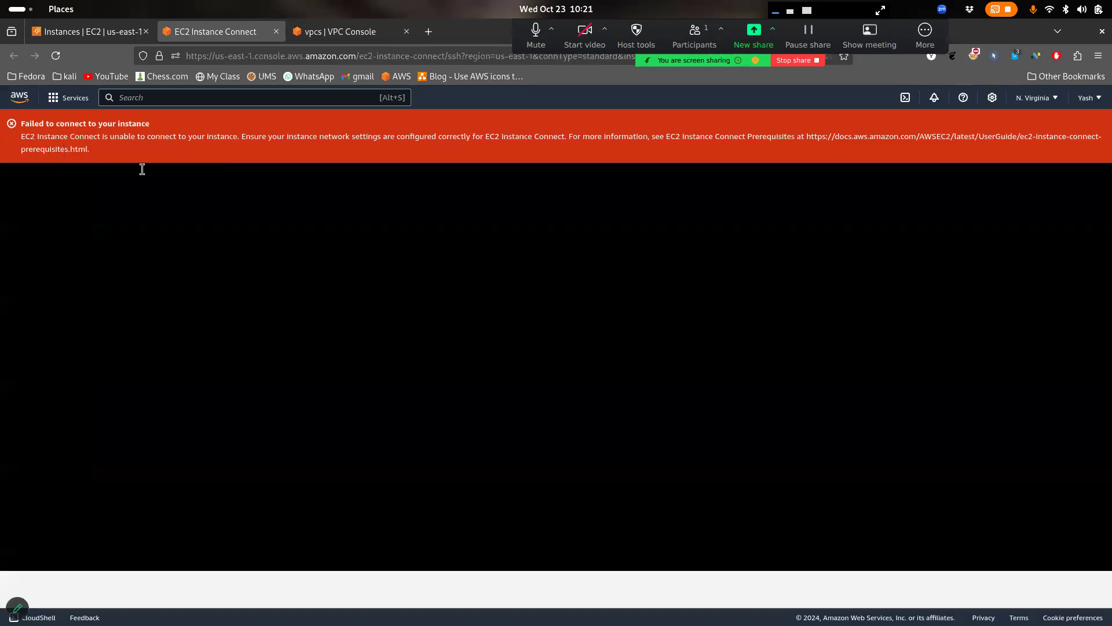
Open the route table of AWS-VPC from its resource map and highlight the destination of its local route
click(338, 32)
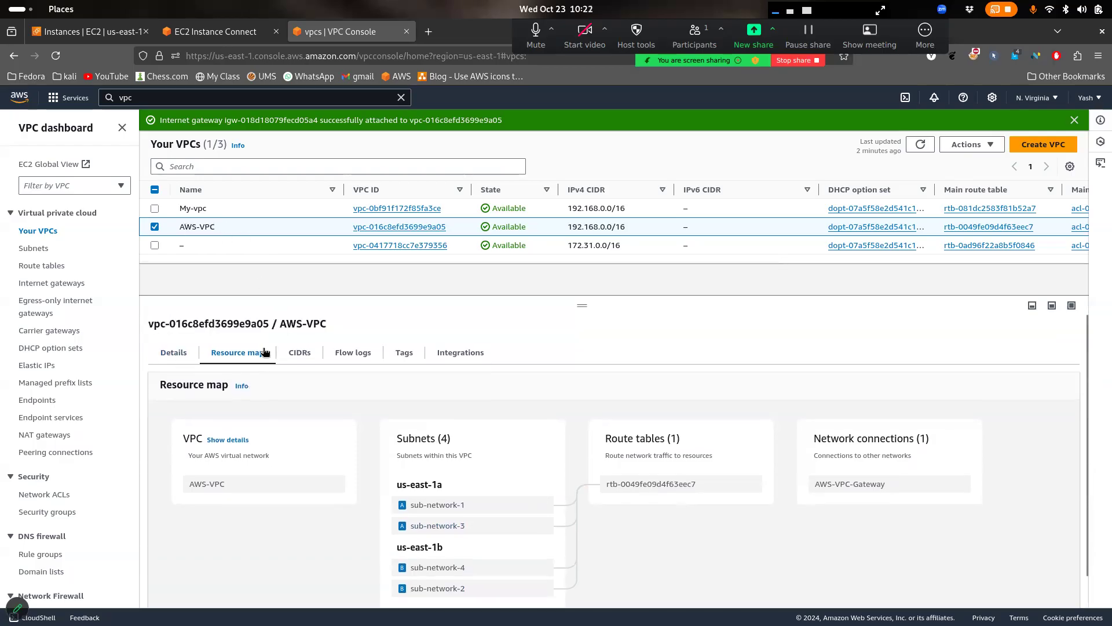
scroll(484, 454, down, 1)
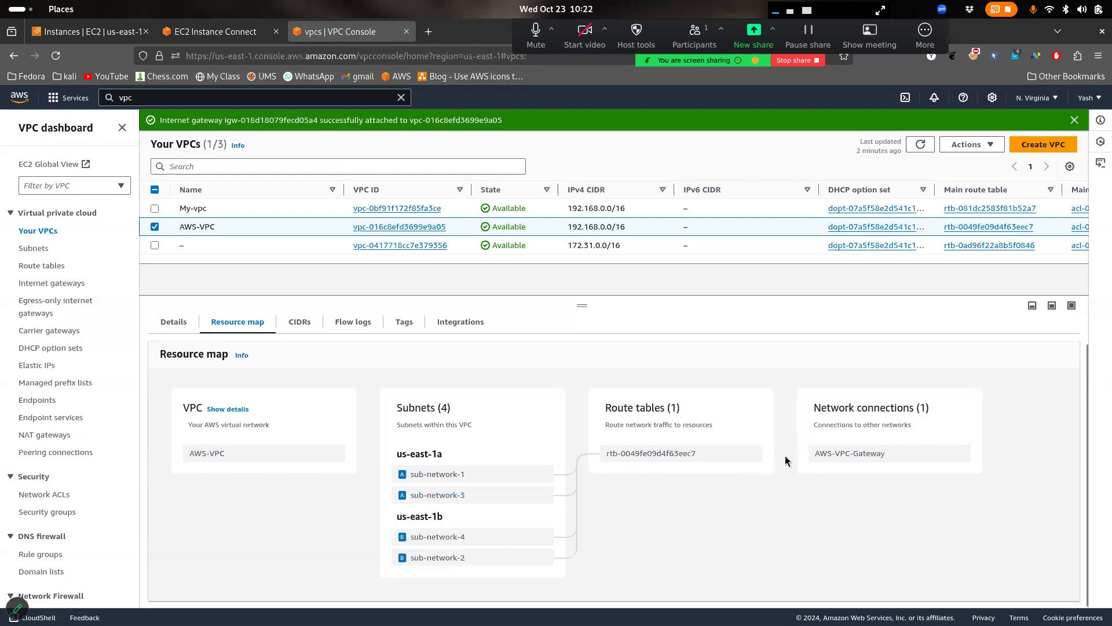
click(667, 456)
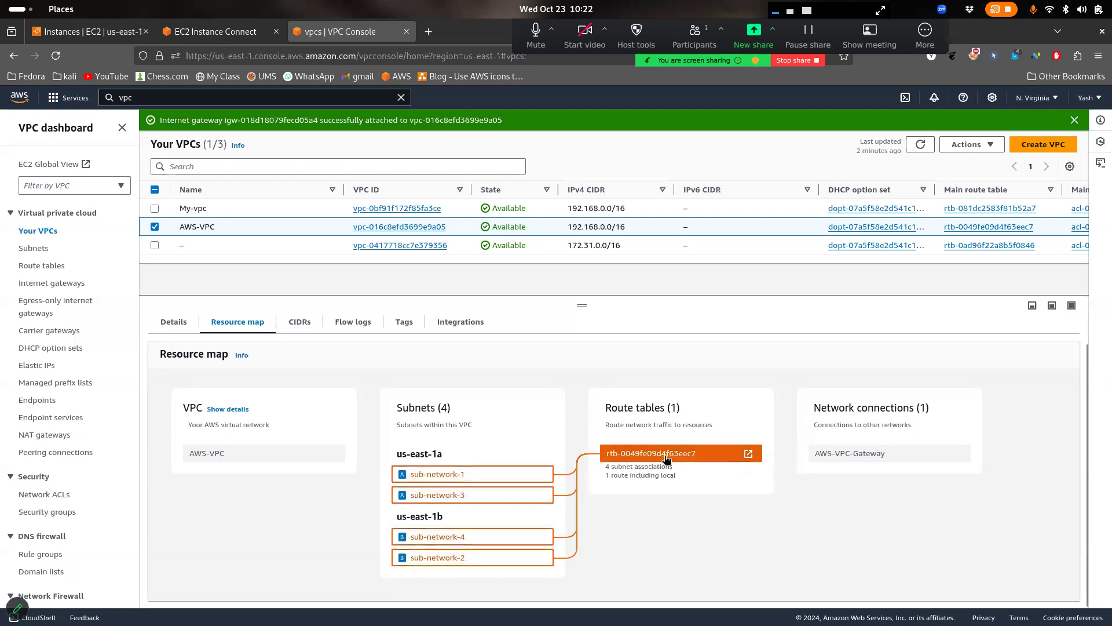
click(749, 453)
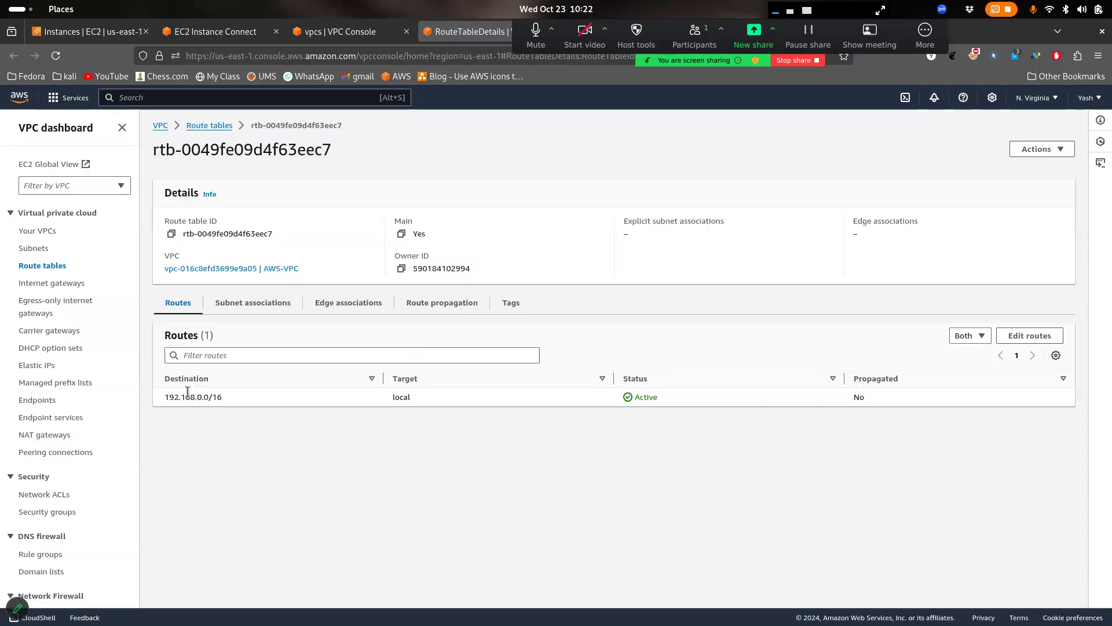
drag(164, 397, 221, 397)
click(186, 393)
drag(228, 398, 166, 400)
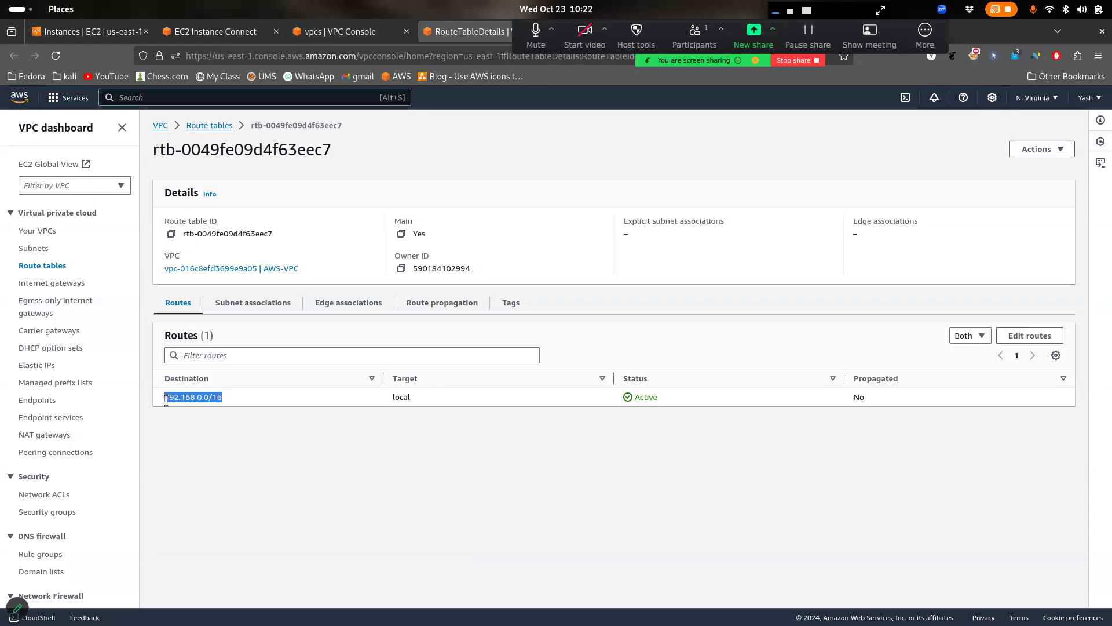
Annotate the route table page with two computers joined by an arrow, circle the local target, and enclose everything in a large circle
click(17, 609)
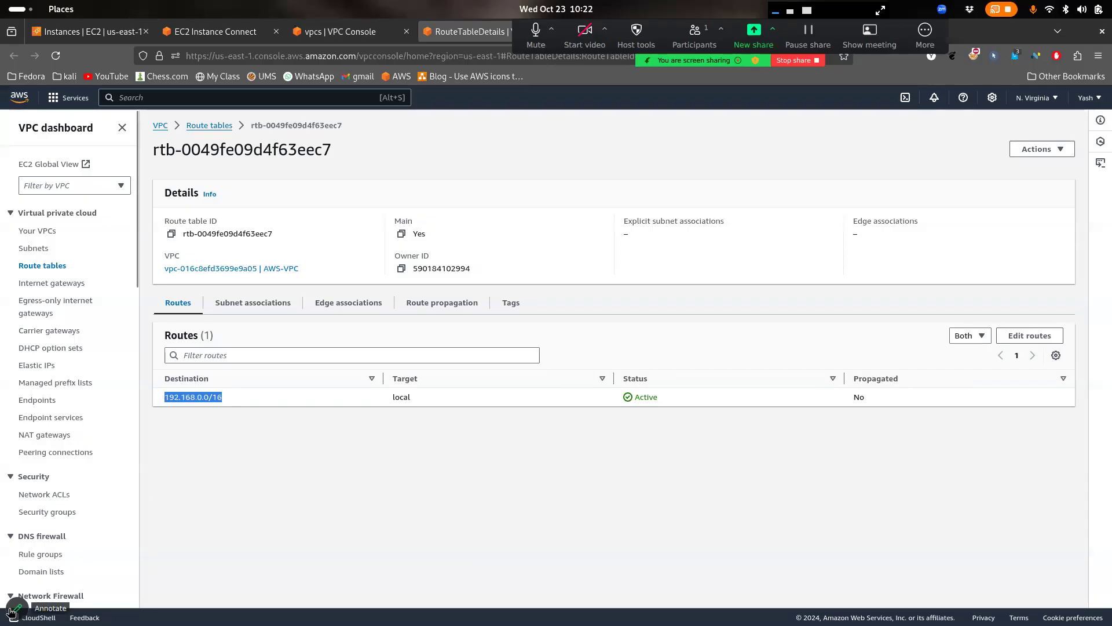
mouse_move(259, 460)
mouse_down()
mouse_move(259, 490)
mouse_move(301, 481)
mouse_up()
mouse_move(412, 463)
mouse_down()
mouse_move(455, 432)
mouse_move(414, 439)
mouse_move(452, 463)
mouse_up()
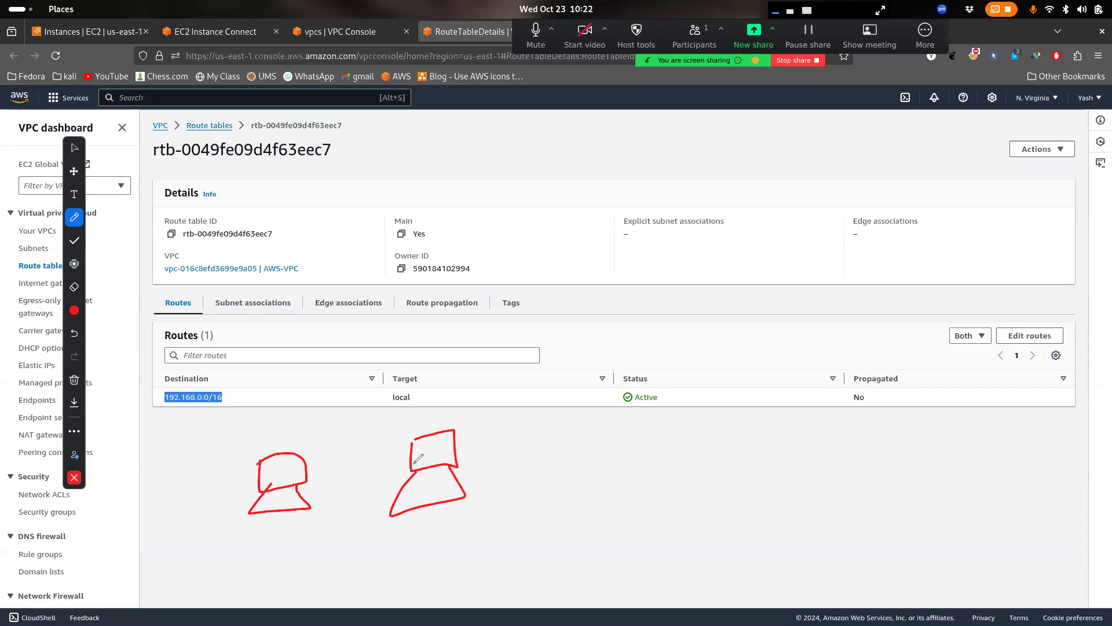
mouse_move(286, 462)
mouse_down()
mouse_move(348, 440)
mouse_move(405, 446)
mouse_move(380, 464)
mouse_up()
mouse_move(397, 364)
mouse_down()
mouse_move(400, 429)
mouse_move(419, 354)
mouse_move(364, 371)
mouse_up()
mouse_move(298, 316)
mouse_down()
mouse_move(327, 613)
mouse_move(330, 273)
mouse_move(238, 323)
mouse_up()
Label the large circle VPC with an arrow pointing to it, and draw an arrow to the route's destination
mouse_move(488, 230)
mouse_down()
mouse_move(496, 258)
mouse_move(517, 207)
mouse_up()
mouse_move(543, 200)
mouse_down()
mouse_move(544, 244)
mouse_move(536, 227)
mouse_move(567, 243)
mouse_move(610, 238)
mouse_up()
drag(530, 265, 517, 309)
drag(182, 392, 241, 347)
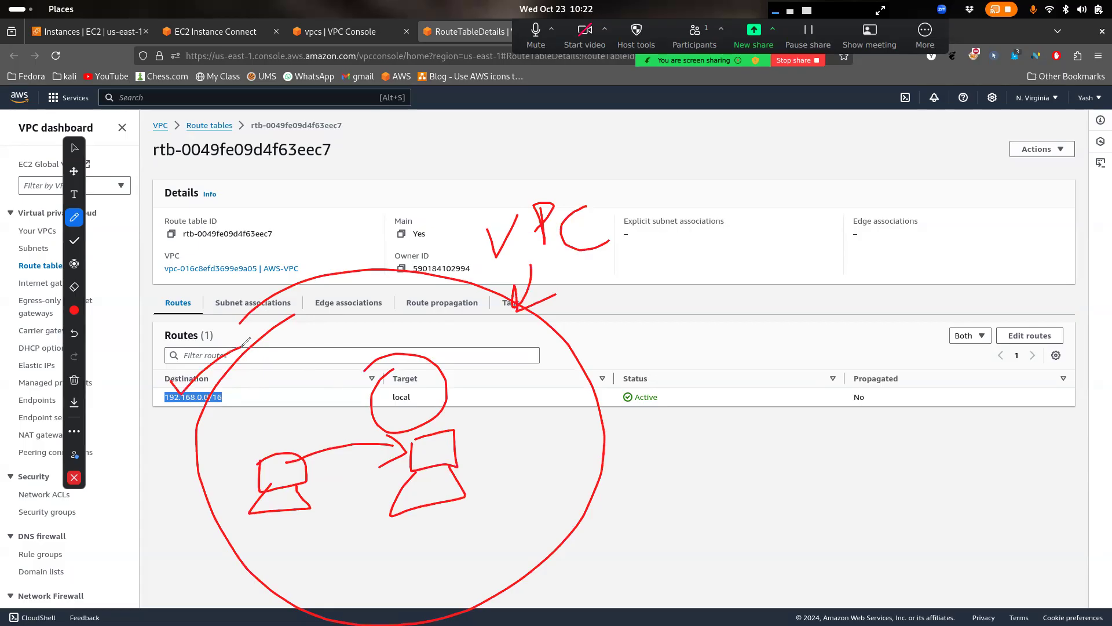
Clear the computer and VPC drawings from the route table page and close the annotation tools
click(74, 380)
click(119, 359)
click(74, 478)
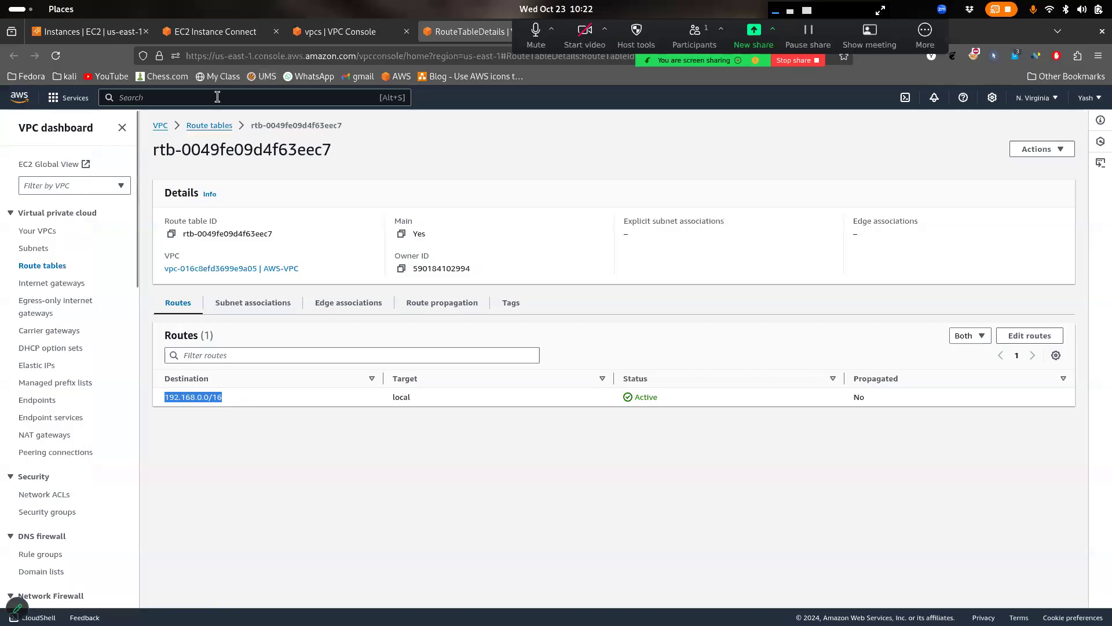
Open the route table of the unnamed default VPC from that VPC's resource map
click(161, 126)
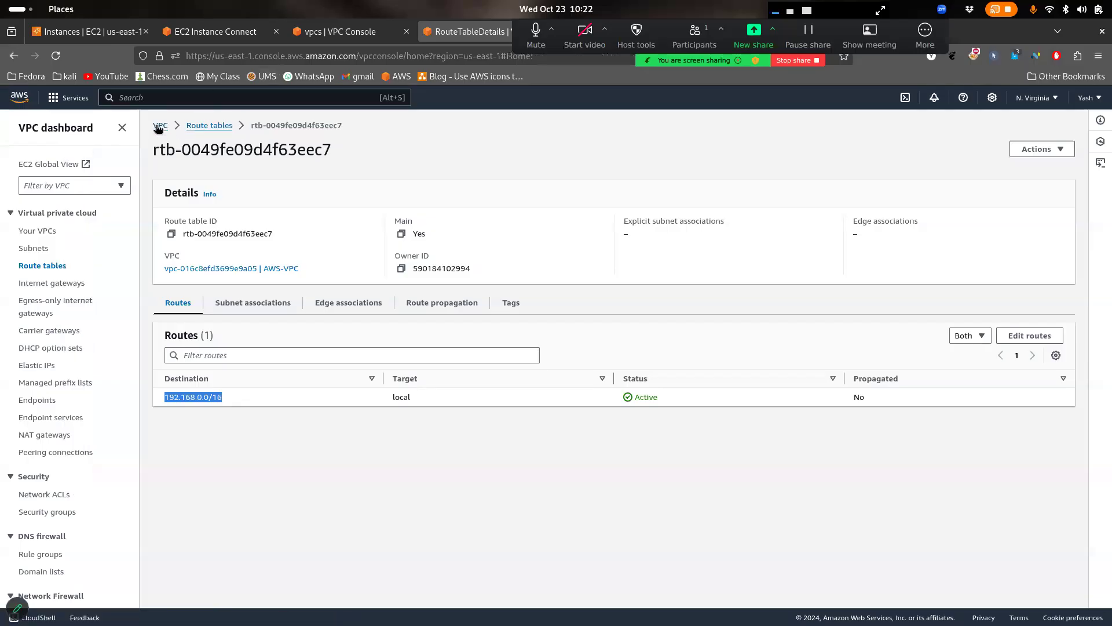
click(177, 220)
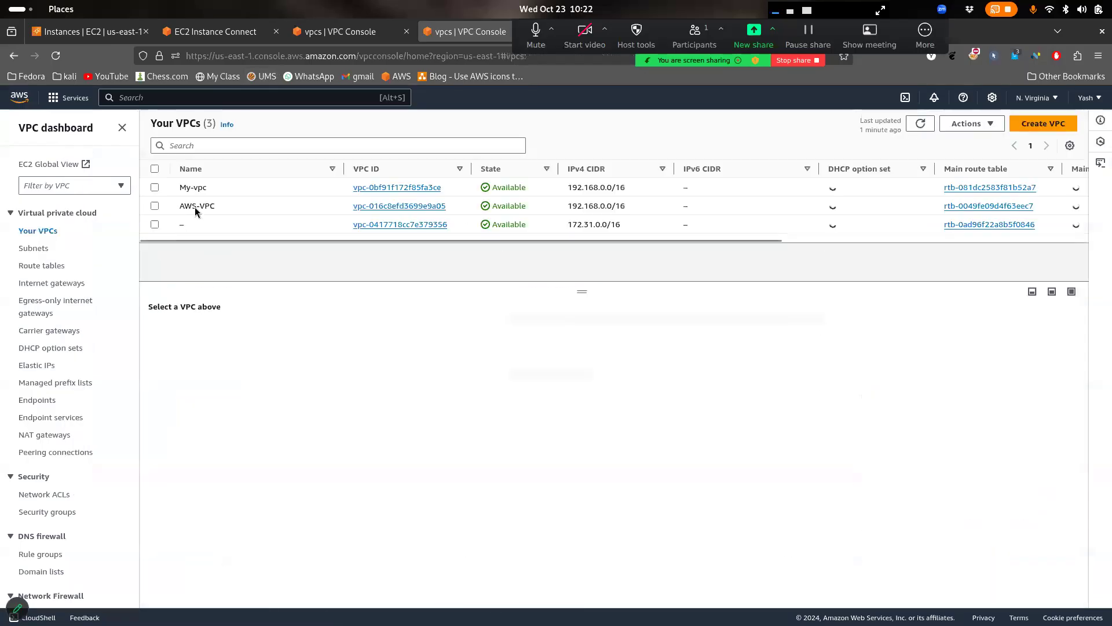
click(399, 225)
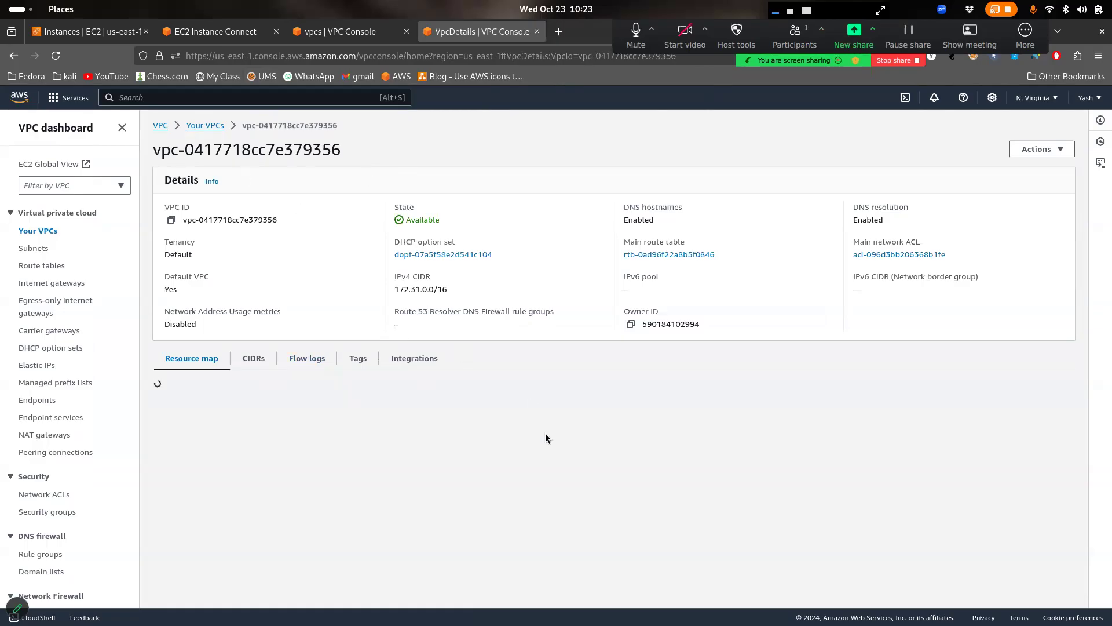
scroll(546, 435, down, 3)
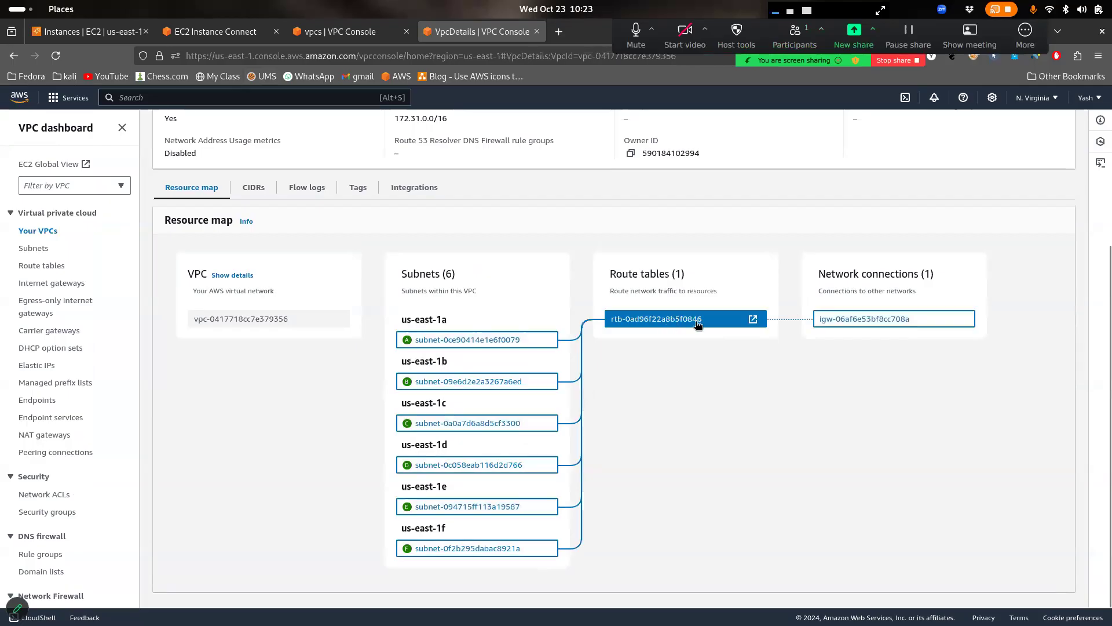
click(754, 320)
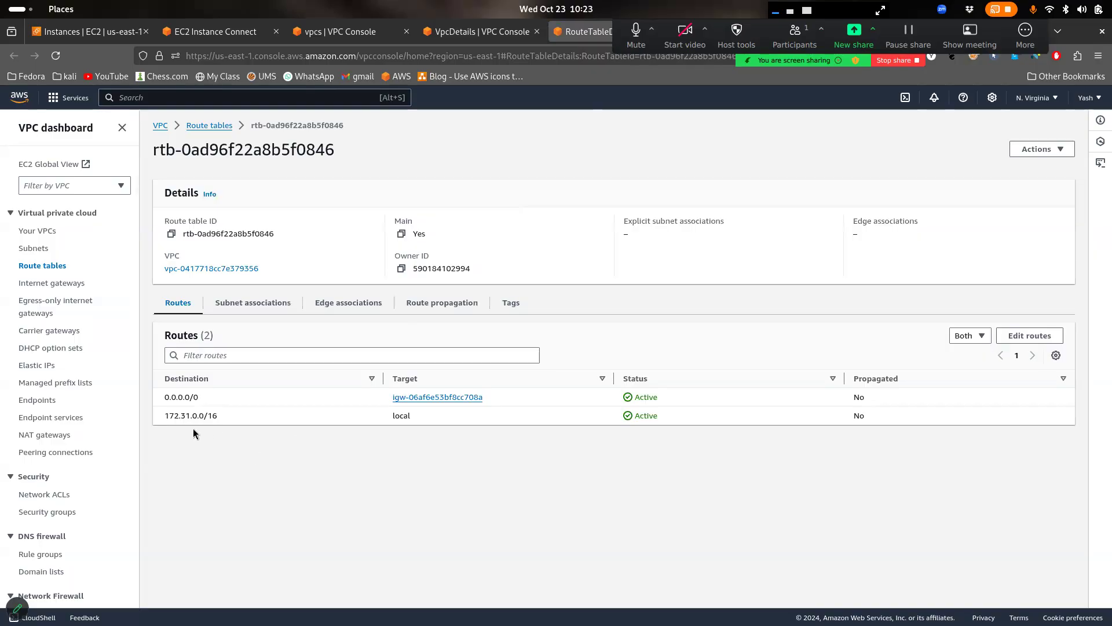
Highlight the destinations and targets of the default VPC's local route and its 0.0.0.0/0 internet gateway route
drag(226, 423, 159, 420)
drag(414, 418, 375, 423)
drag(209, 398, 162, 398)
drag(223, 421, 155, 427)
drag(198, 388, 506, 409)
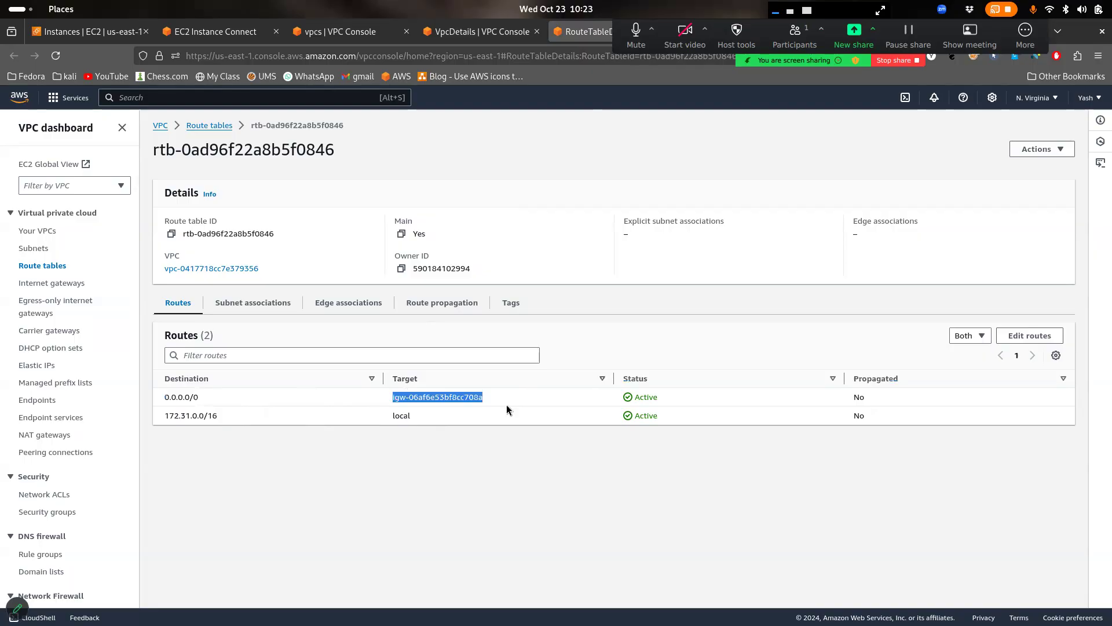
Switch to the terminal window and use the annotation pen to draw a computer enclosed in a large circle
key(super)
click(520, 401)
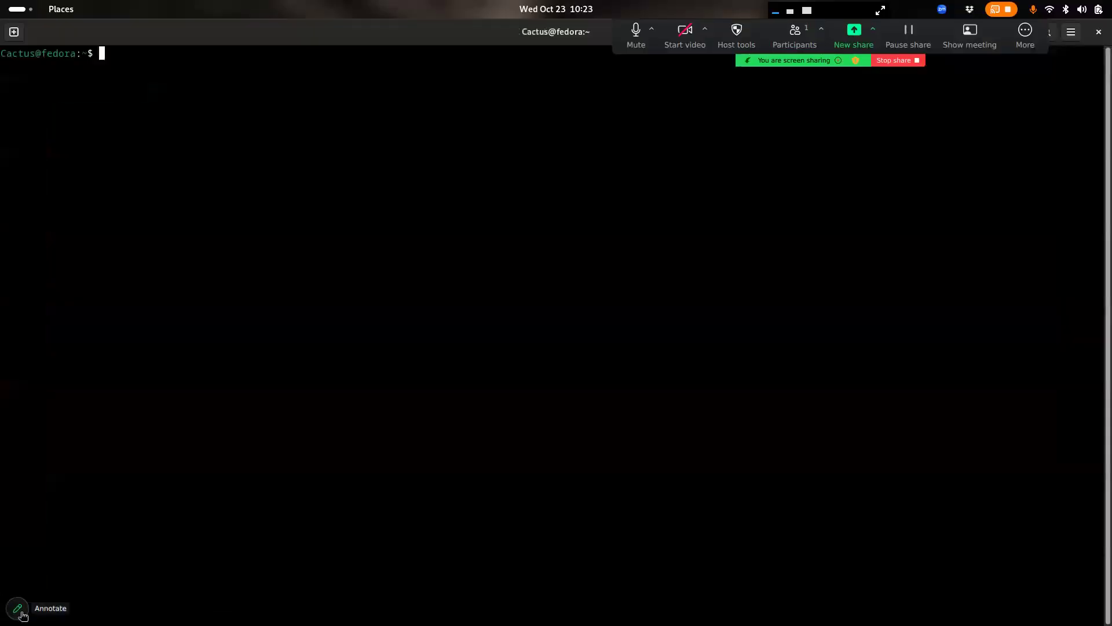
click(18, 609)
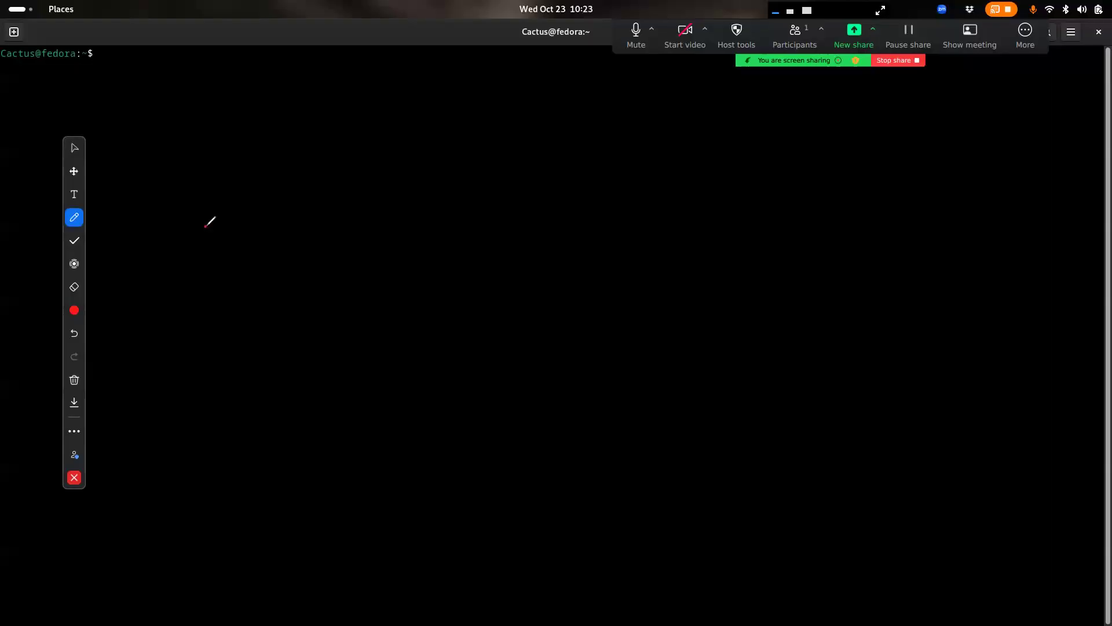
mouse_move(197, 196)
mouse_down()
mouse_move(208, 238)
mouse_move(198, 184)
mouse_move(188, 193)
mouse_up()
mouse_move(214, 233)
mouse_down()
mouse_move(272, 271)
mouse_move(254, 228)
mouse_up()
mouse_move(223, 155)
mouse_down()
mouse_move(176, 179)
mouse_move(505, 141)
mouse_move(162, 156)
mouse_up()
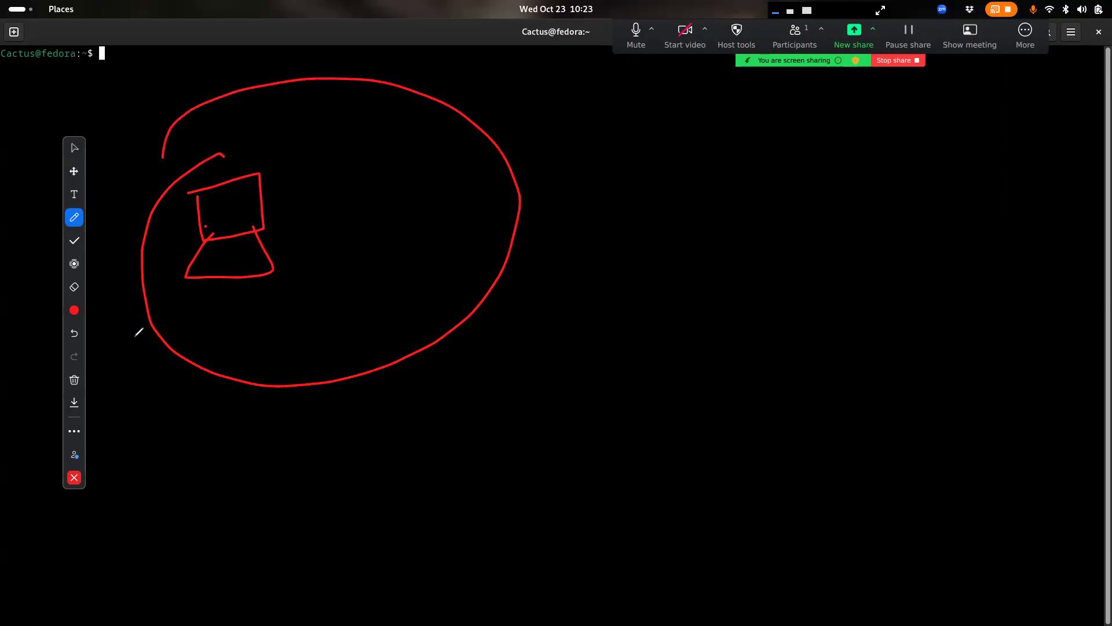
Draw an arrow from the computer to a circled igw label outside the large circle, and another arrow leading away from it
mouse_move(202, 275)
mouse_down()
mouse_move(138, 422)
mouse_move(166, 416)
mouse_up()
mouse_move(147, 461)
mouse_down()
mouse_move(184, 459)
mouse_move(192, 472)
mouse_up()
mouse_move(132, 439)
mouse_down()
mouse_move(146, 499)
mouse_move(118, 438)
mouse_move(110, 448)
mouse_up()
mouse_move(216, 478)
mouse_down()
mouse_move(447, 538)
mouse_move(427, 571)
mouse_up()
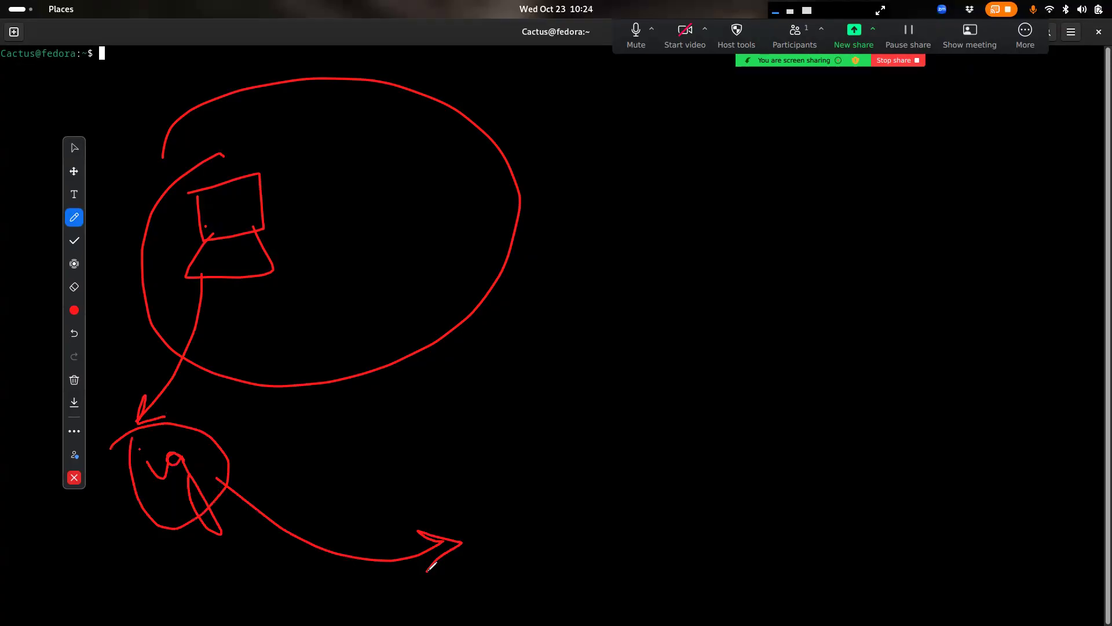
Clear the computer and gateway drawings, close the annotation tools, and switch back to the default VPC's route table in the browser
click(74, 379)
click(125, 355)
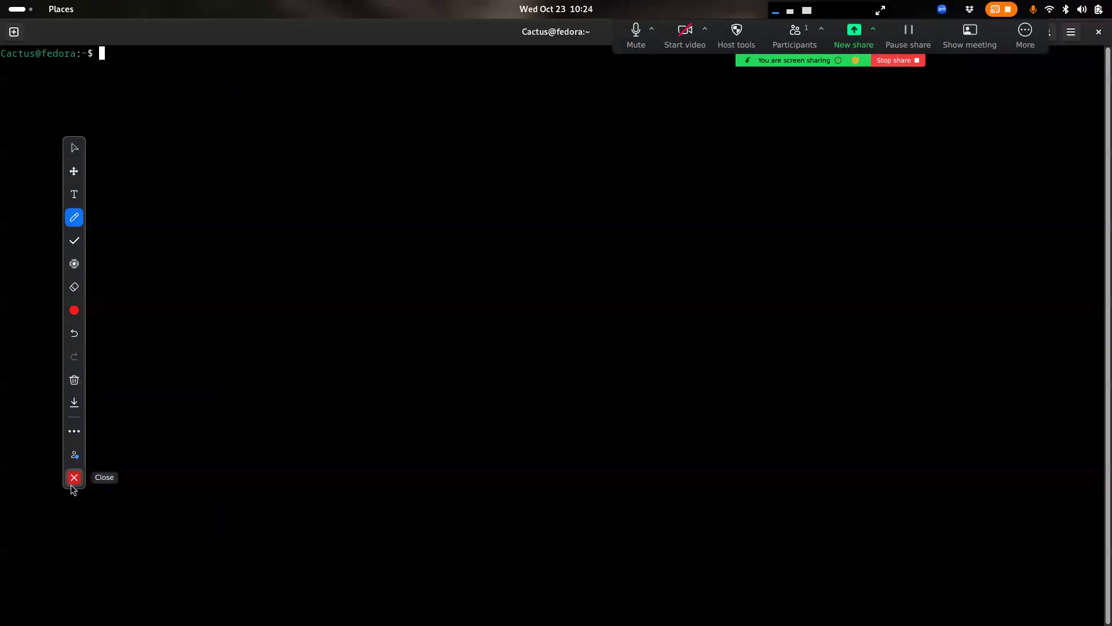
click(74, 476)
key(super)
click(609, 286)
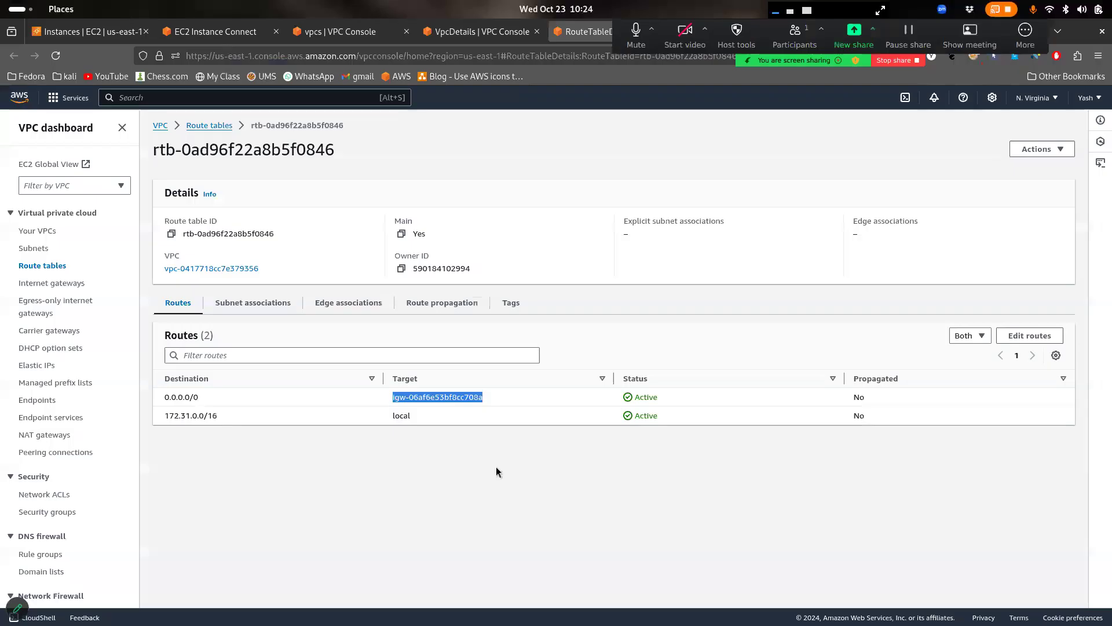
Highlight the 0.0.0.0/0 destination and its internet gateway target in the default VPC's routes
drag(518, 397, 157, 400)
click(263, 405)
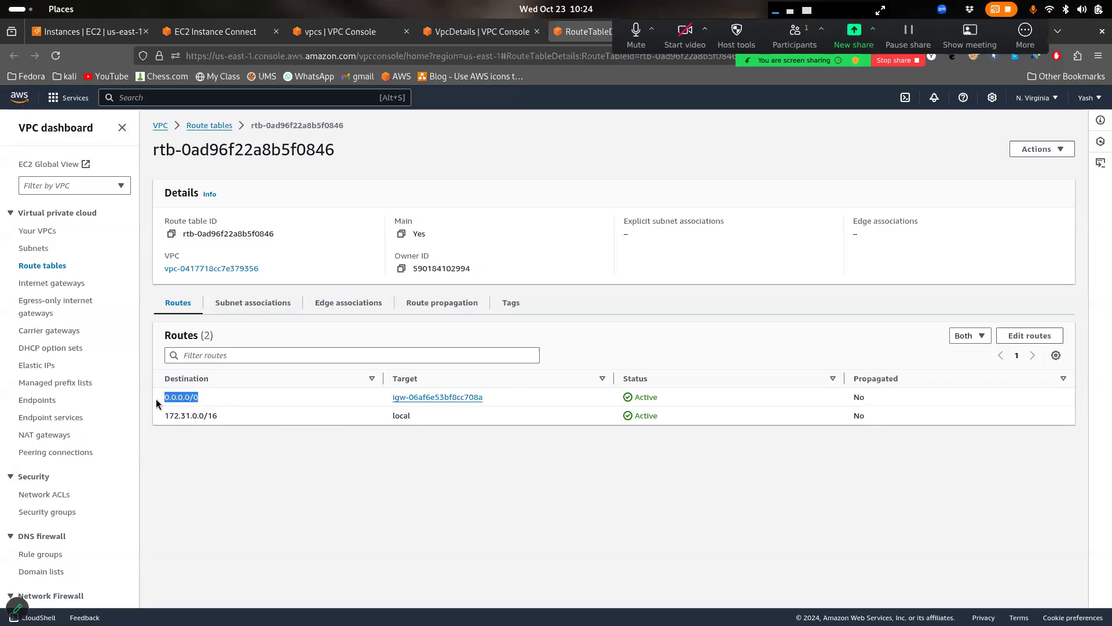
drag(498, 396, 380, 391)
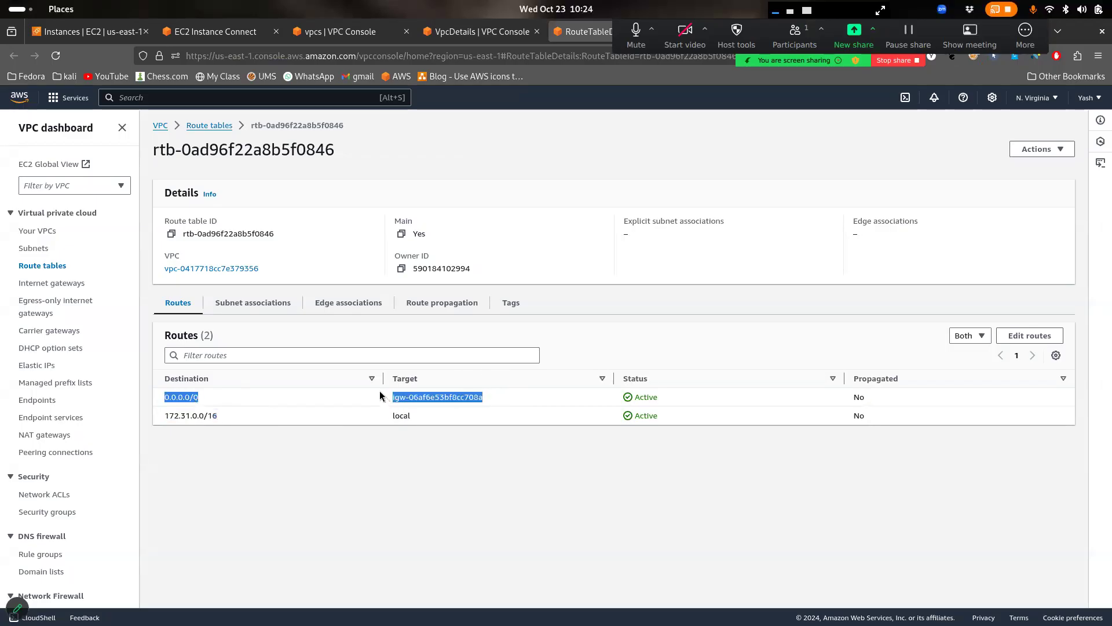
click(338, 366)
Reopen the AWS-VPC route table from its resource map and close the default VPC's detail and route table pages
click(477, 31)
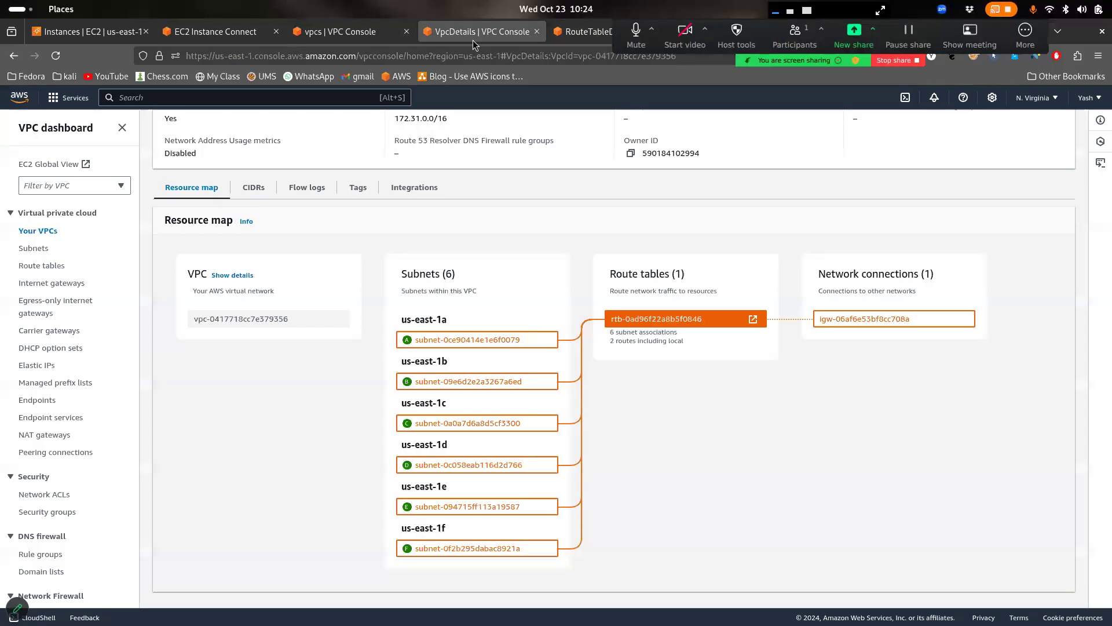
click(348, 34)
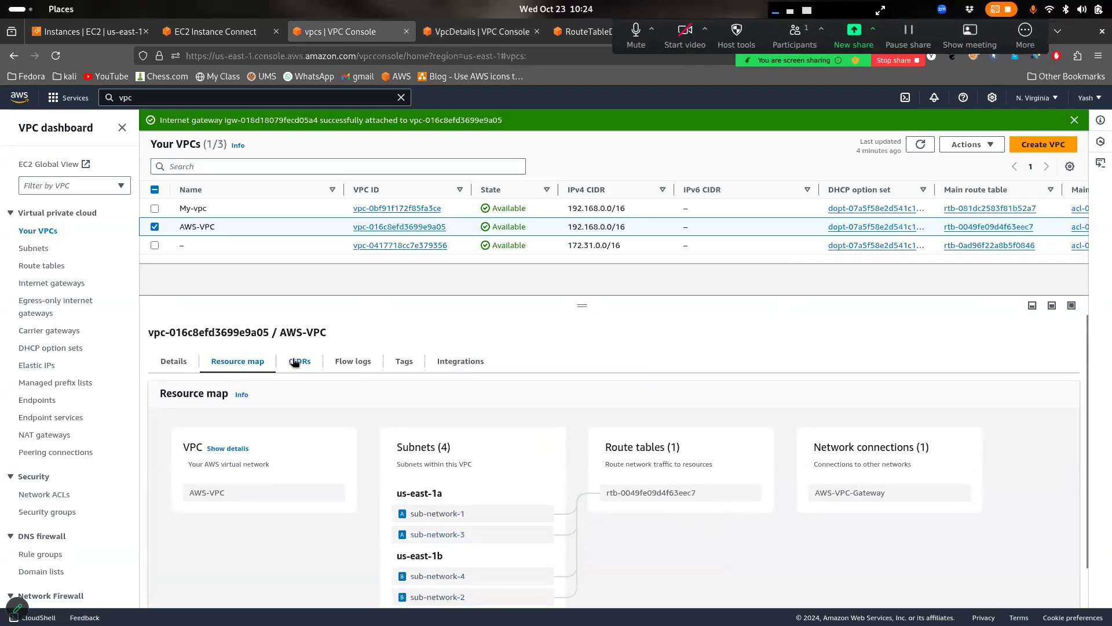
click(748, 484)
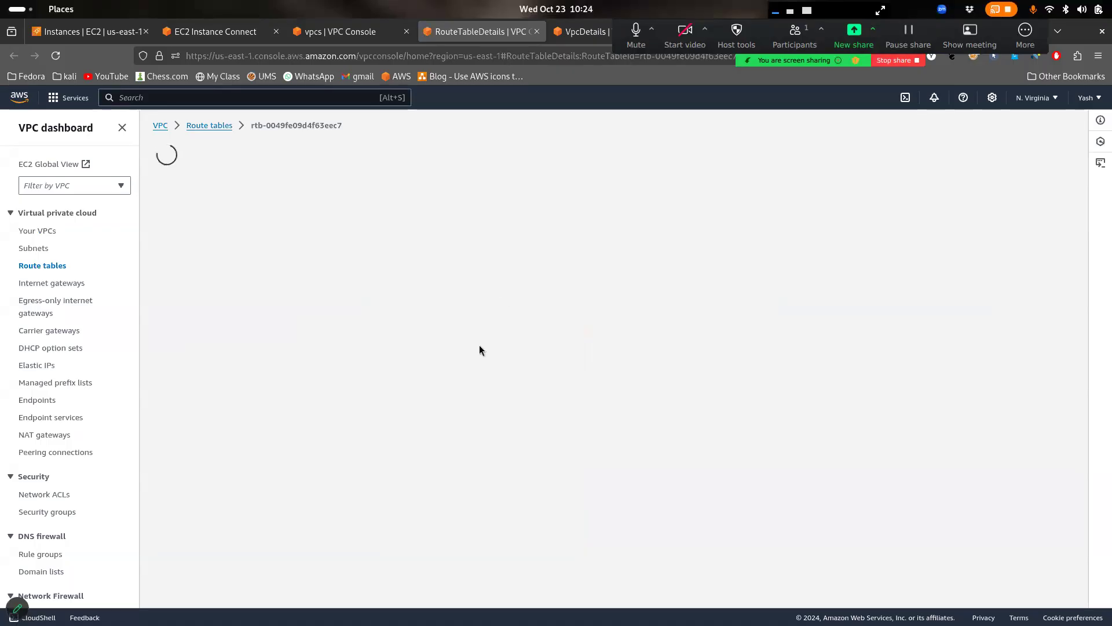
click(592, 30)
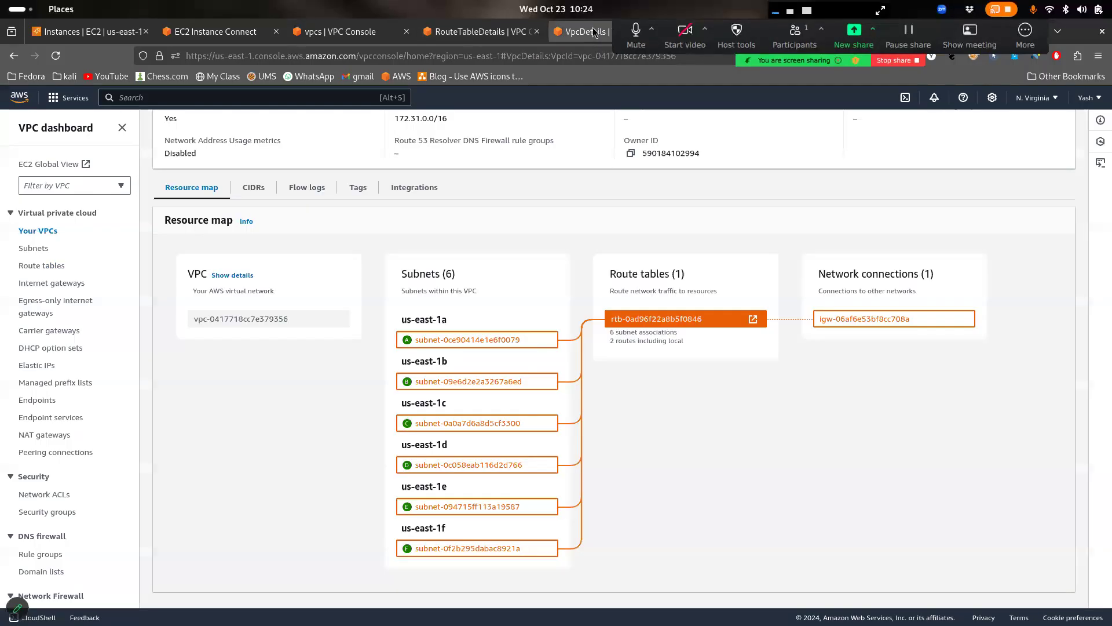
key(ctrl+w)
key(ctrl+w)
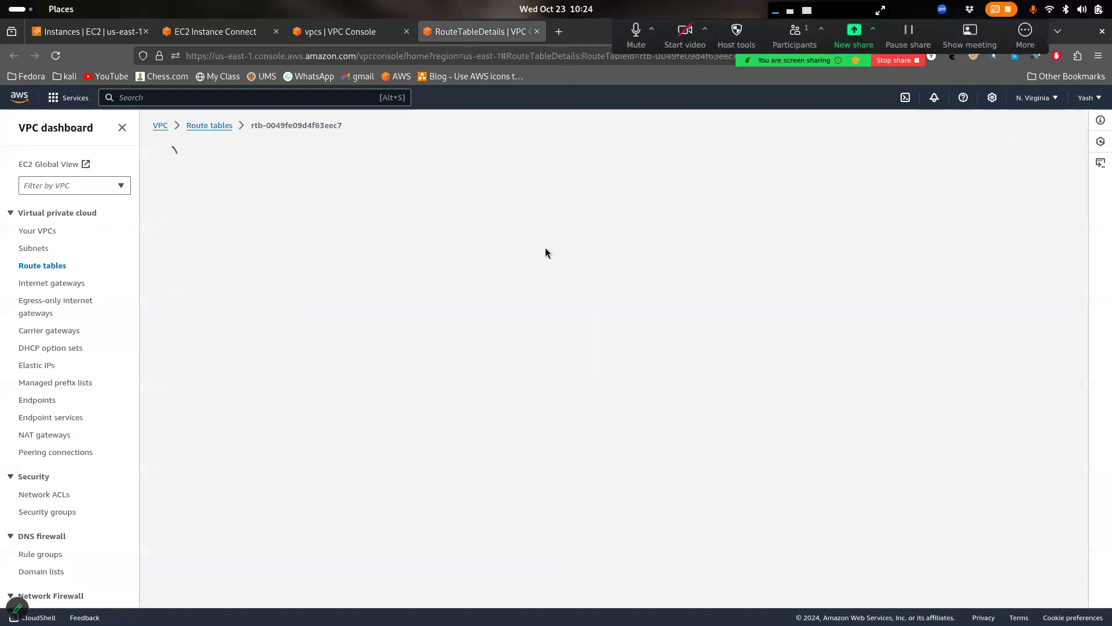
click(1111, 2)
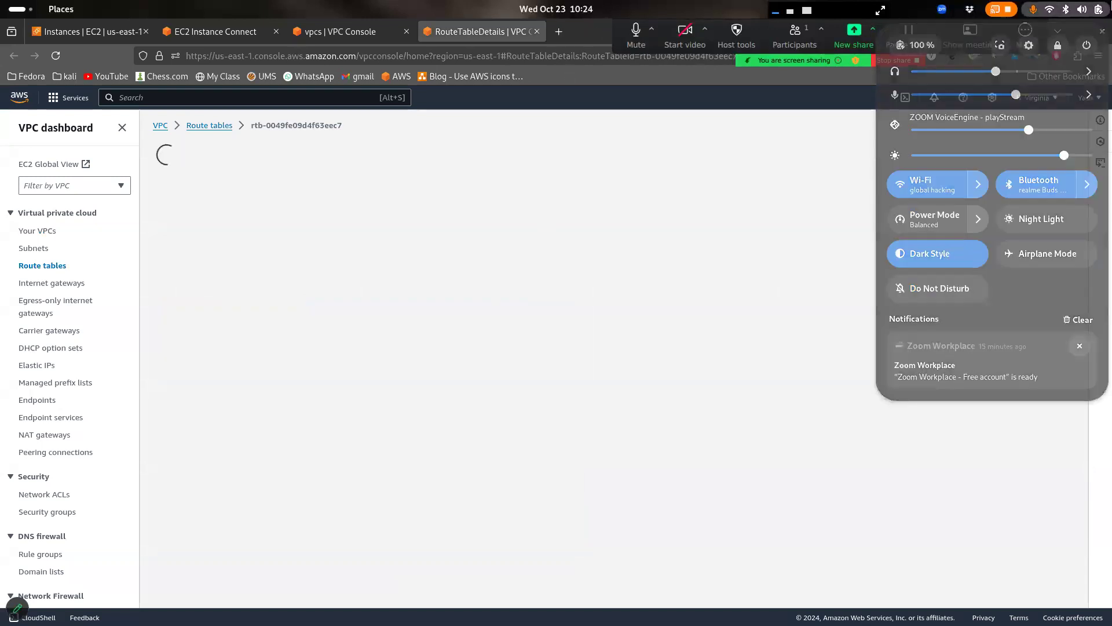
click(1023, 46)
click(1023, 46)
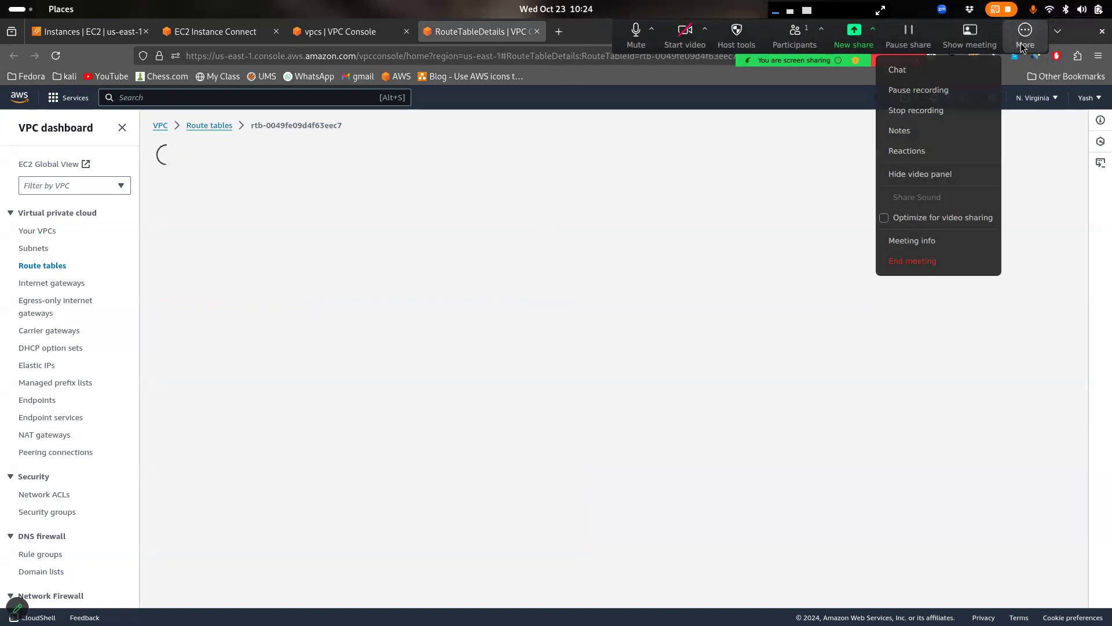
click(1078, 8)
click(1078, 8)
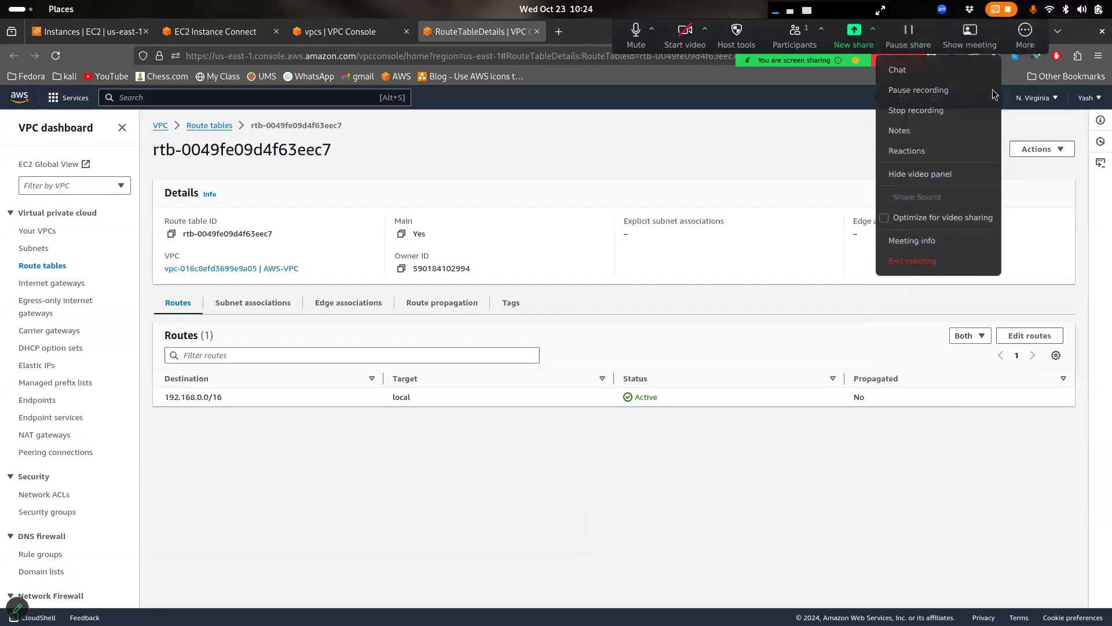
click(827, 117)
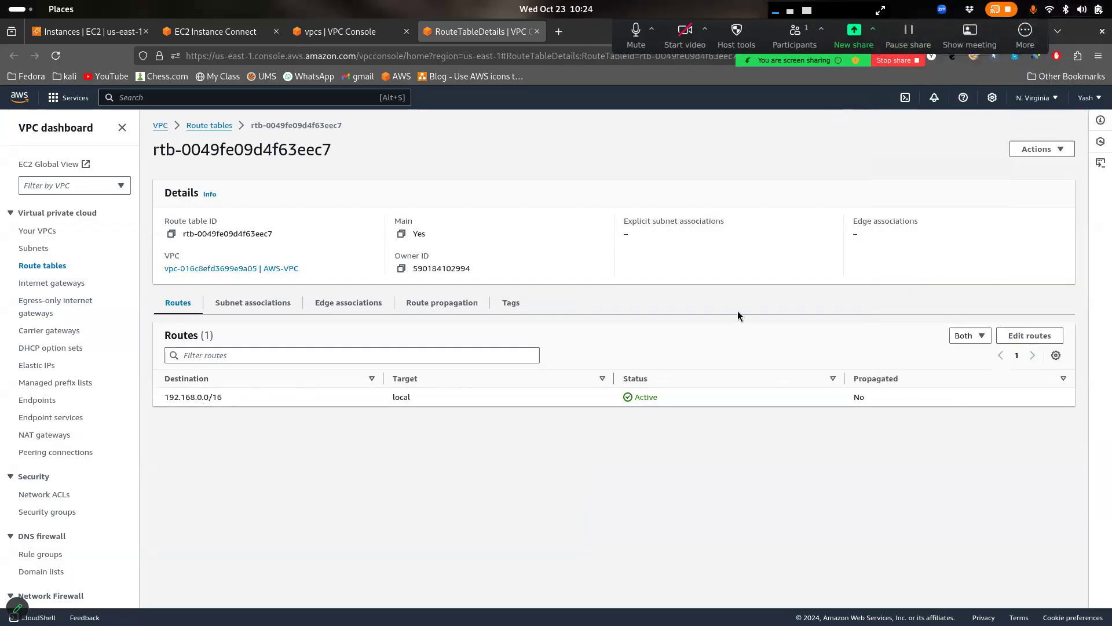
Edit the routes of the AWS-VPC route table and add a route with destination 0.0.0.0/0
click(1037, 337)
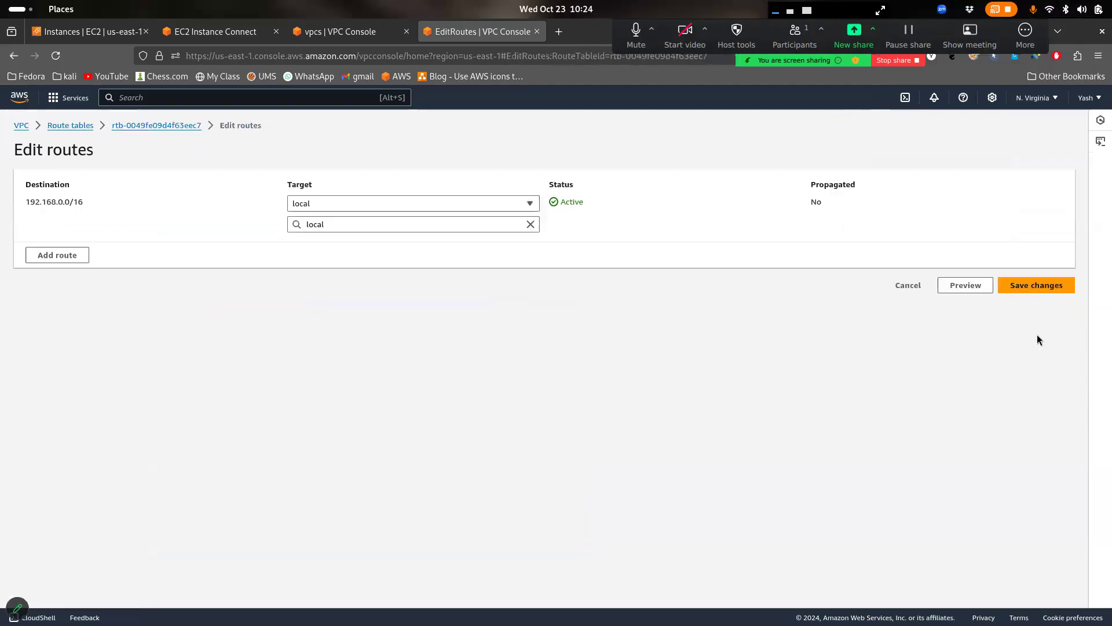
click(71, 259)
click(225, 244)
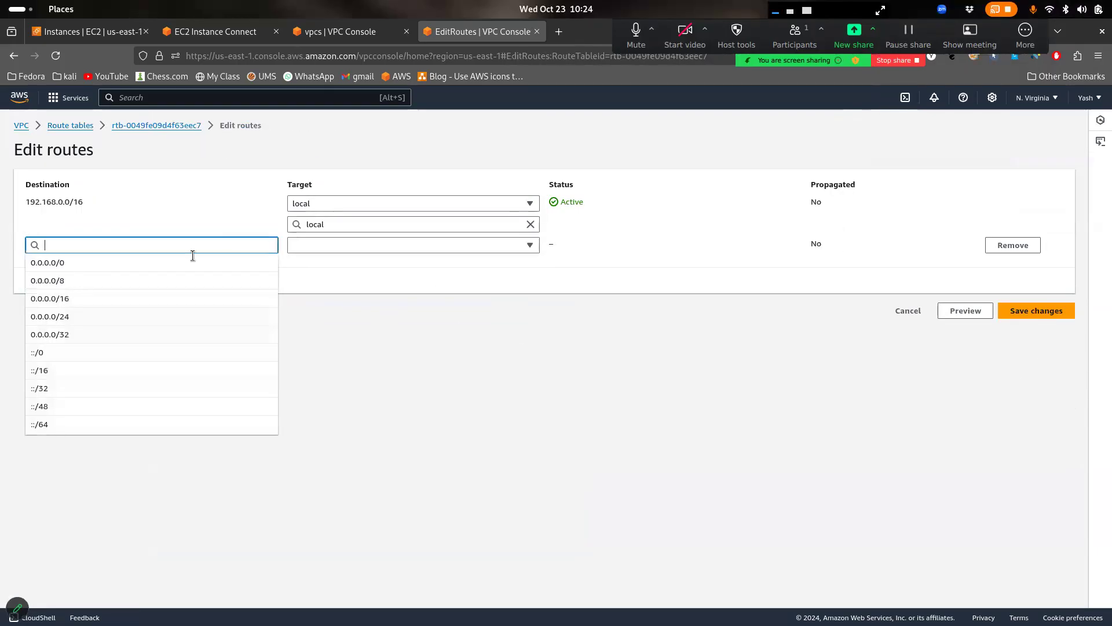
click(141, 267)
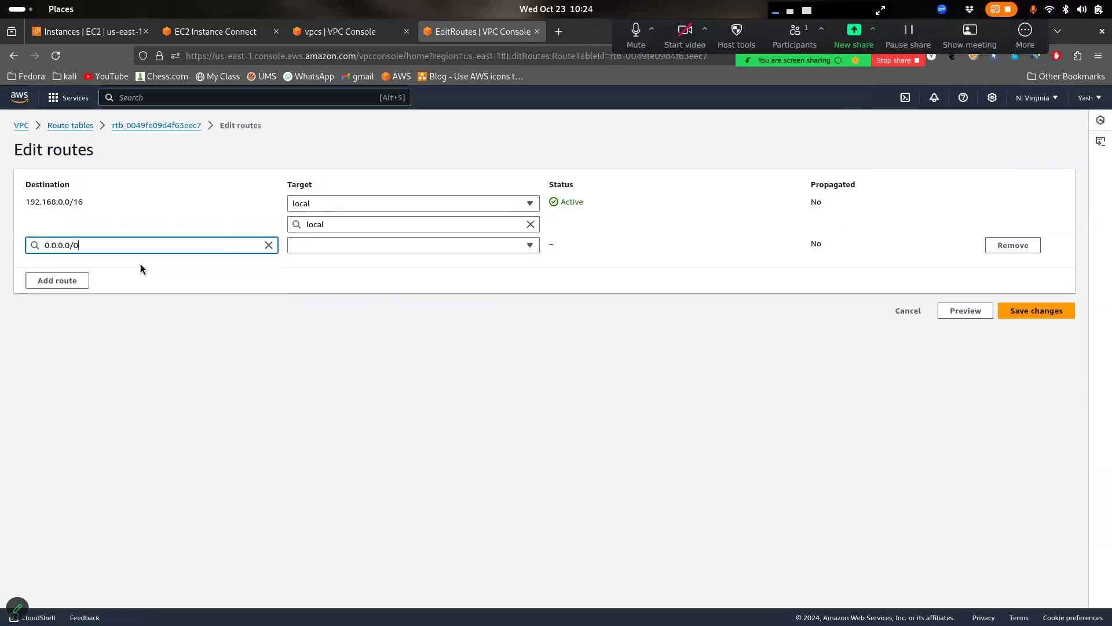
Open the internet gateways list in a separate tab and set the new route's target type to Internet Gateway
click(385, 245)
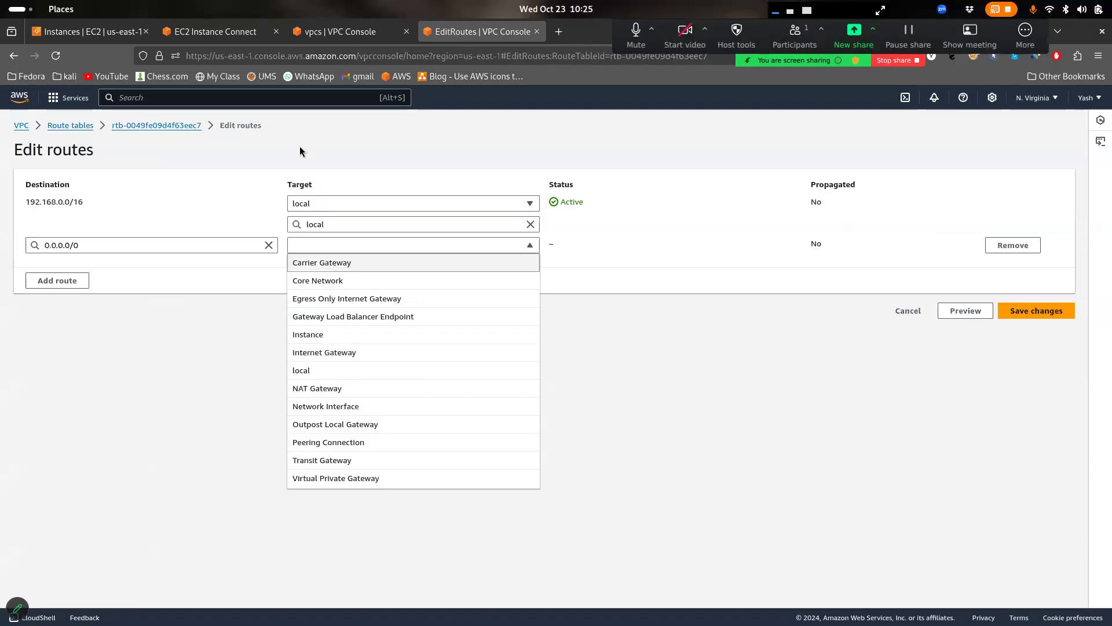
click(308, 40)
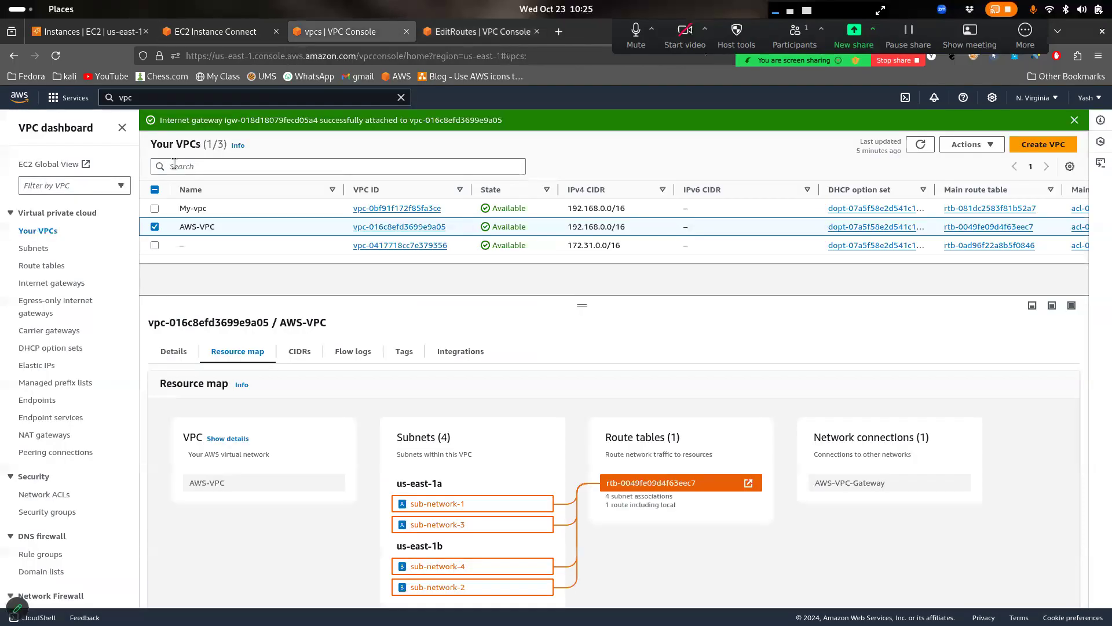
middle_click(65, 284)
click(579, 31)
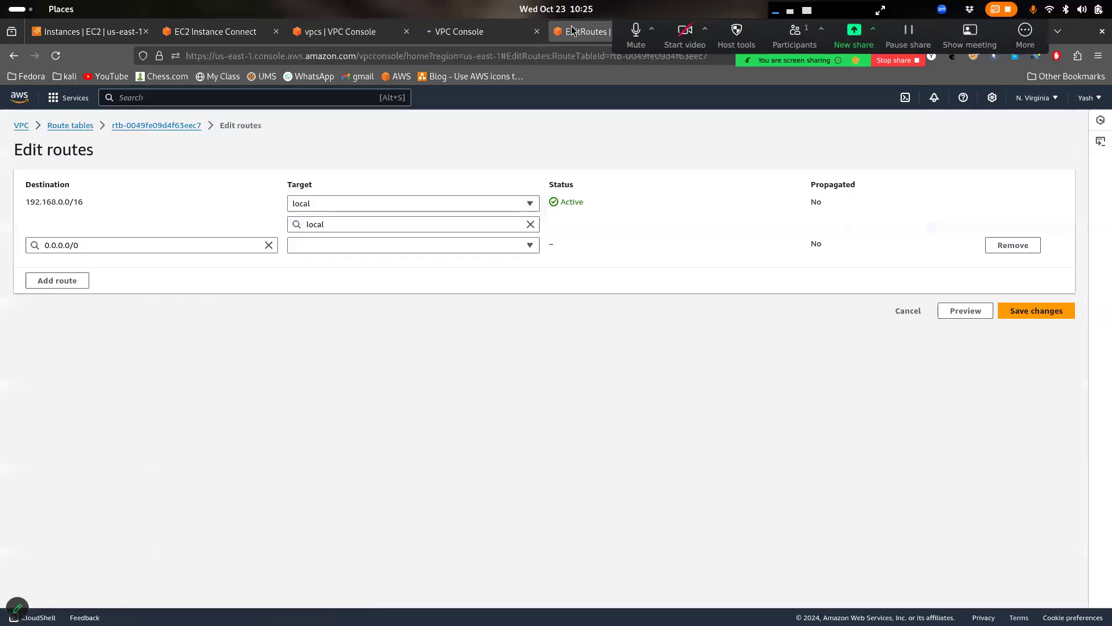
click(472, 247)
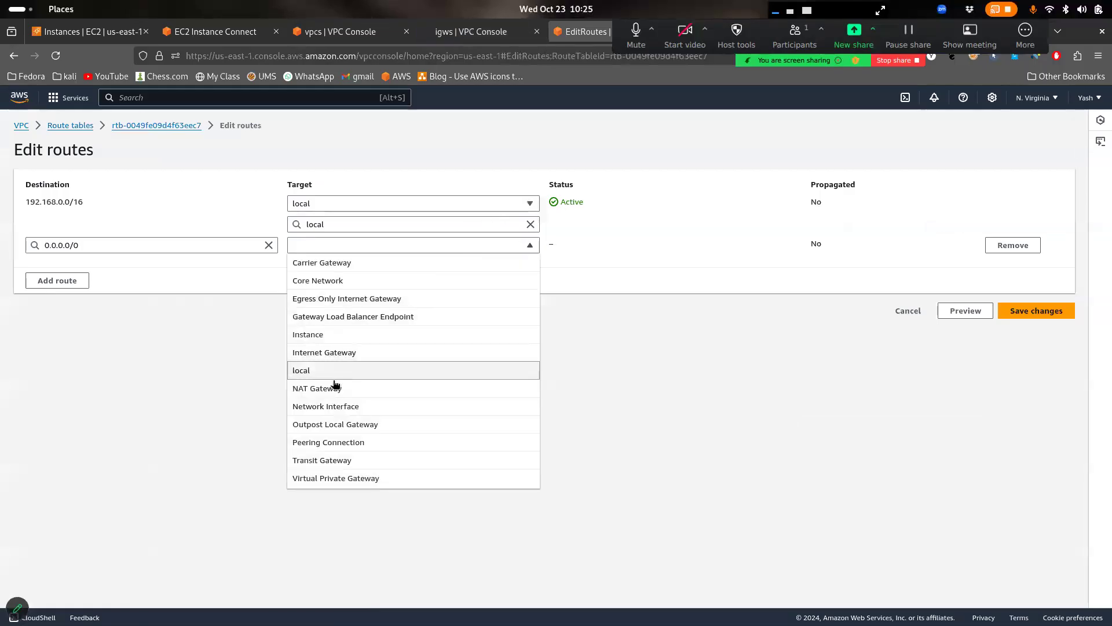
click(338, 359)
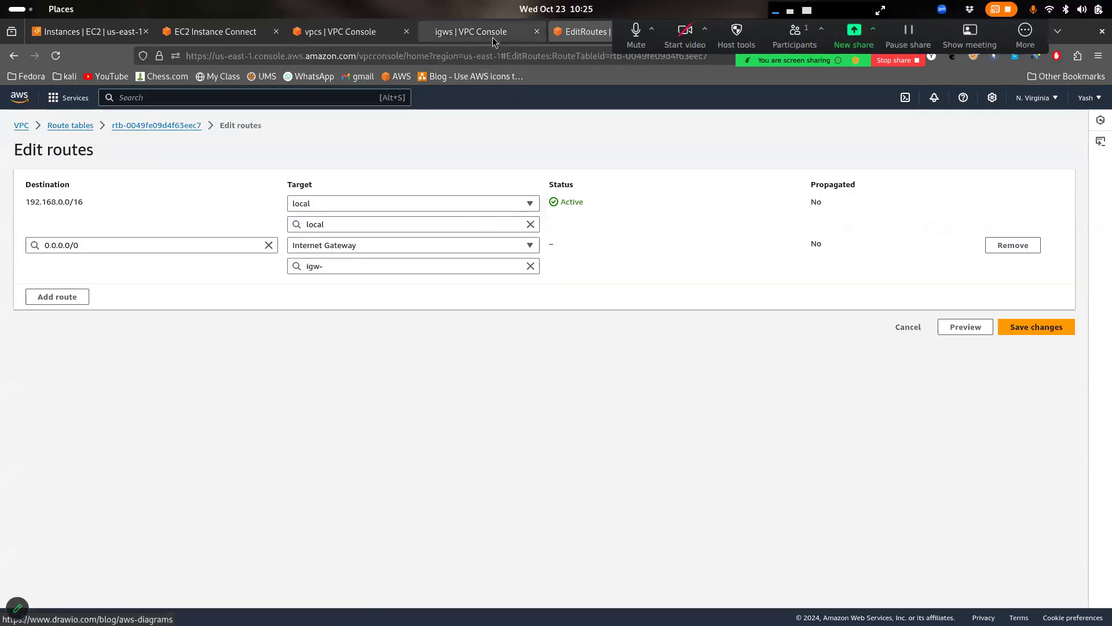
Set the 0.0.0.0/0 route's target to the AWS-VPC-Gateway internet gateway and save the route changes
click(471, 31)
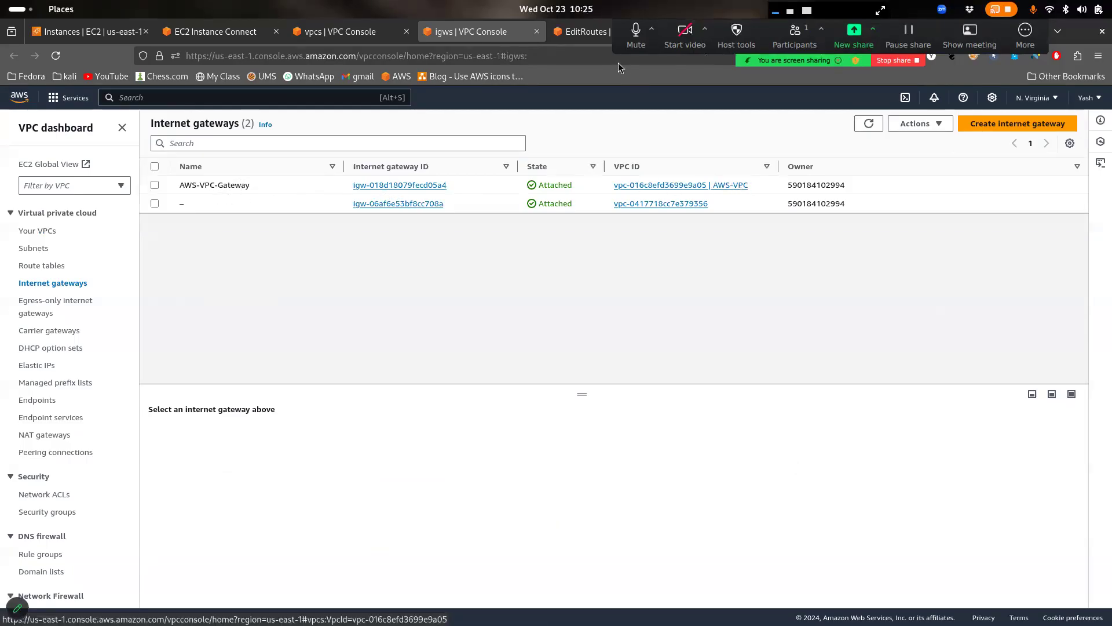
click(584, 33)
click(359, 265)
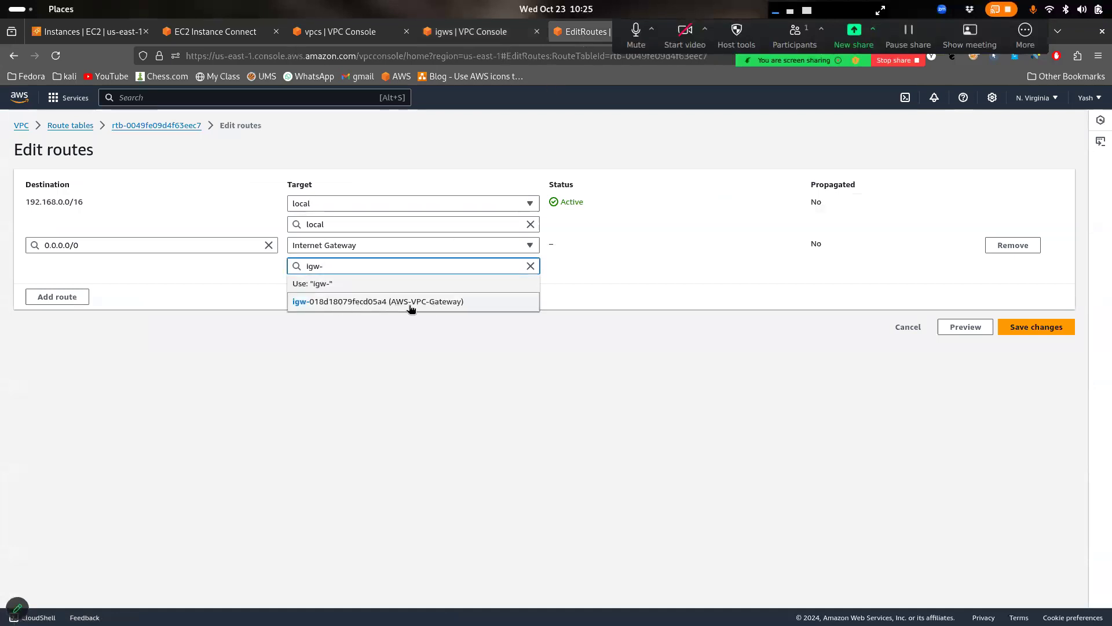
click(464, 32)
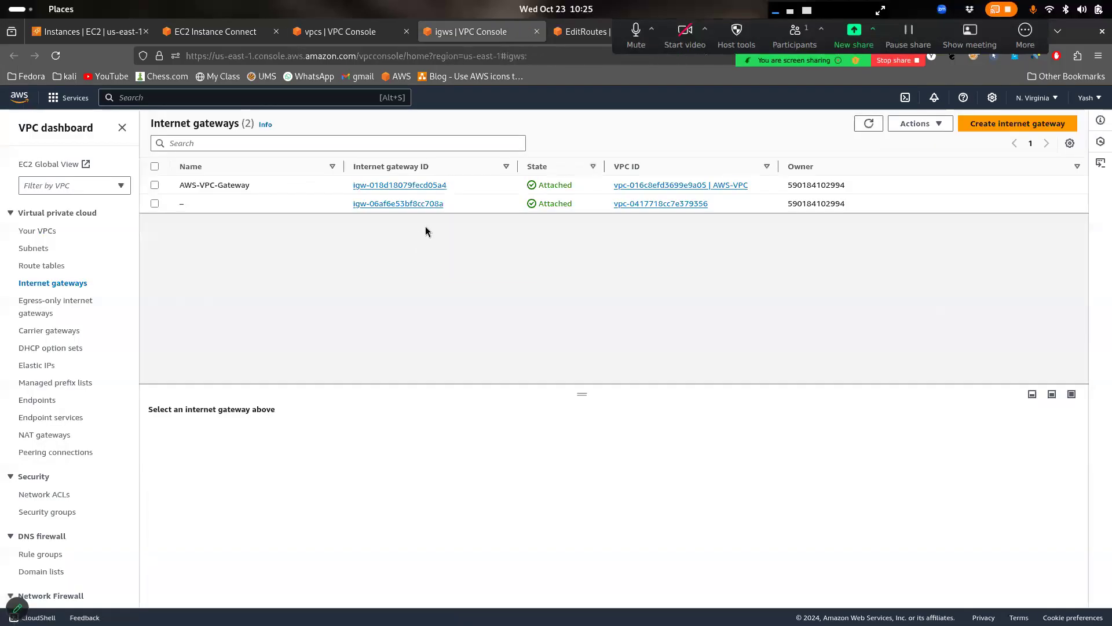
click(571, 34)
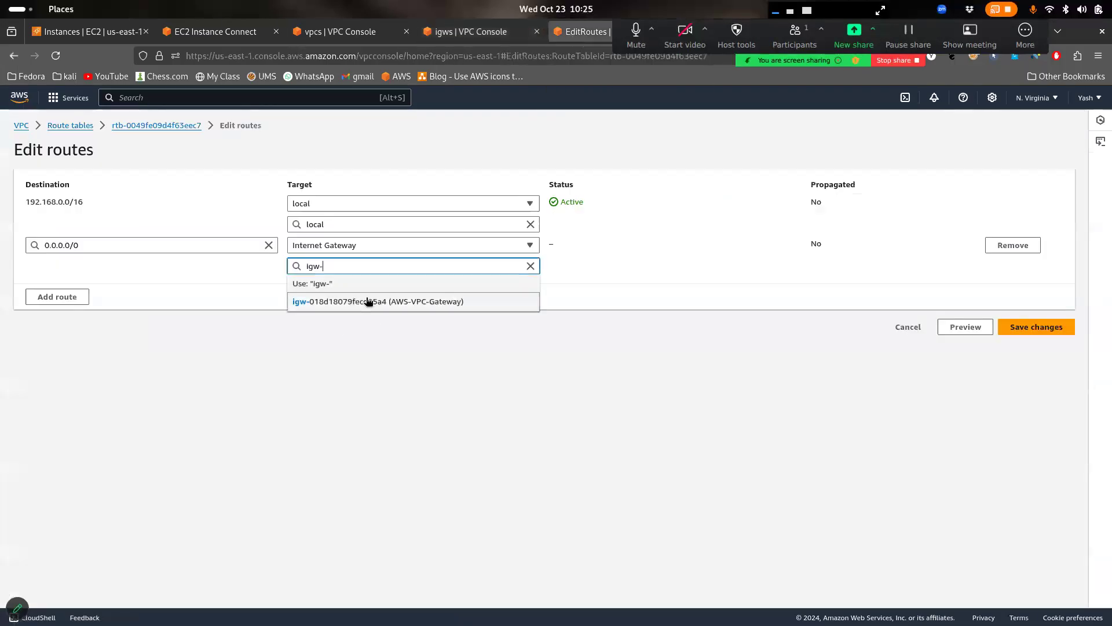
click(433, 303)
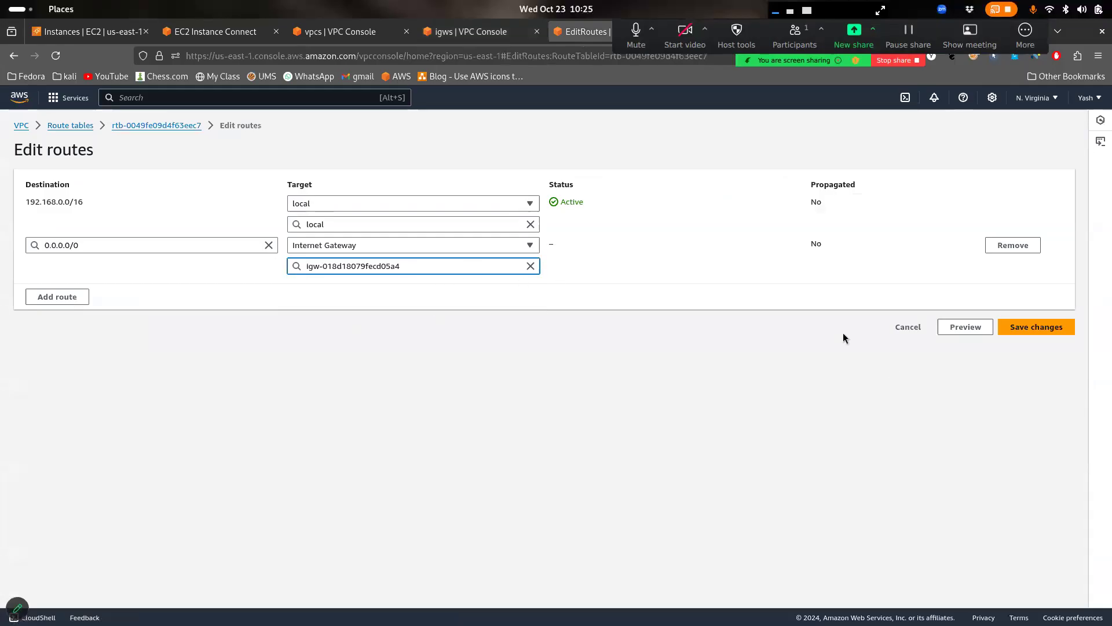
click(1035, 335)
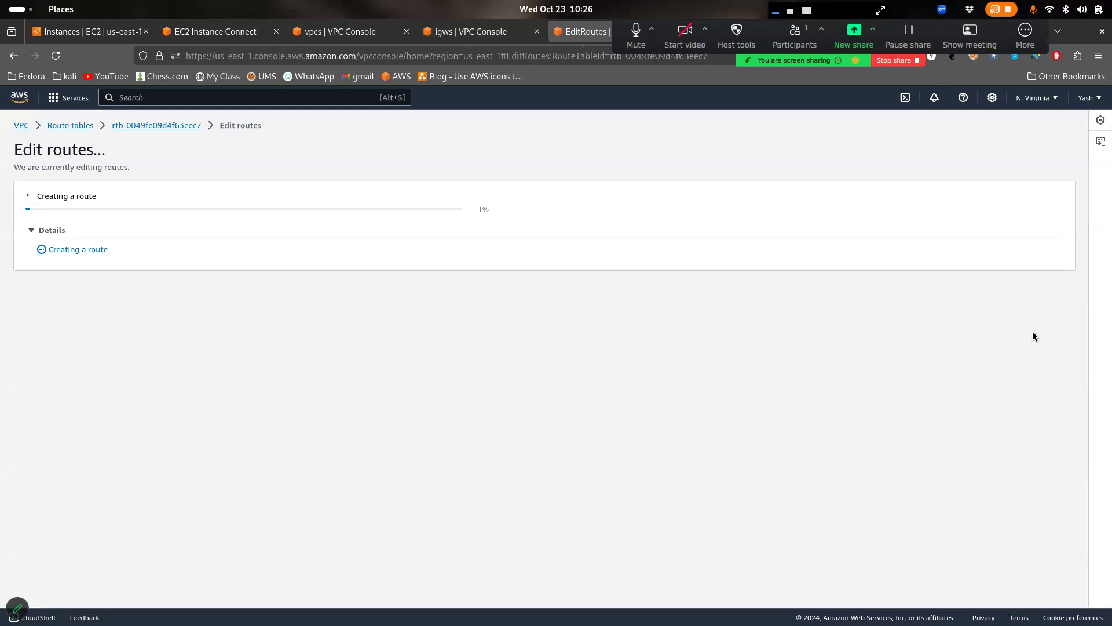
click(623, 47)
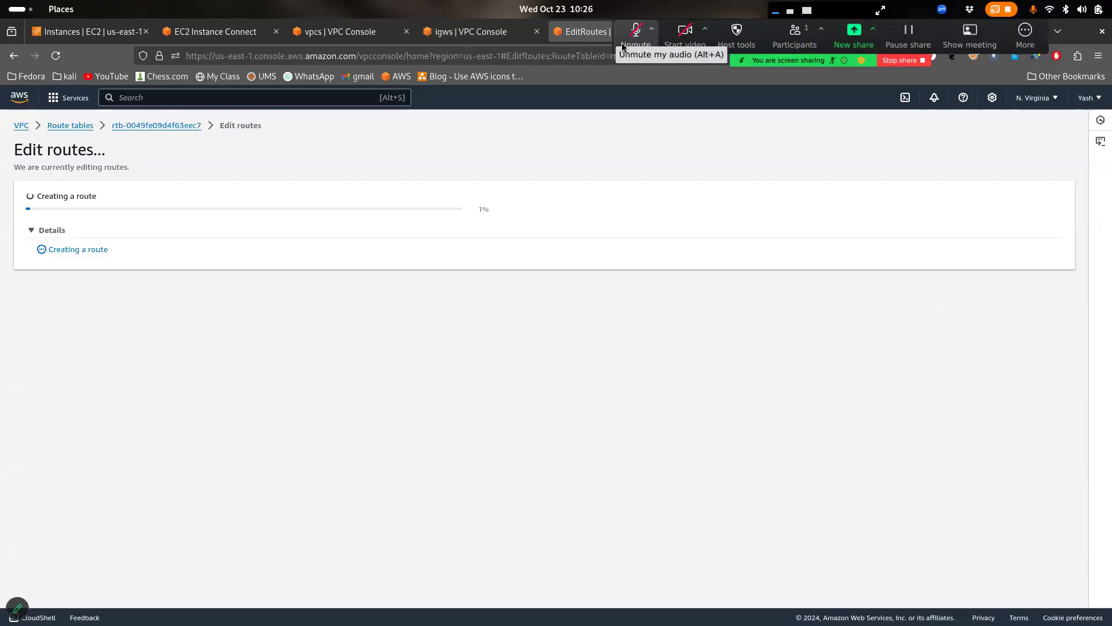
click(622, 47)
click(1066, 9)
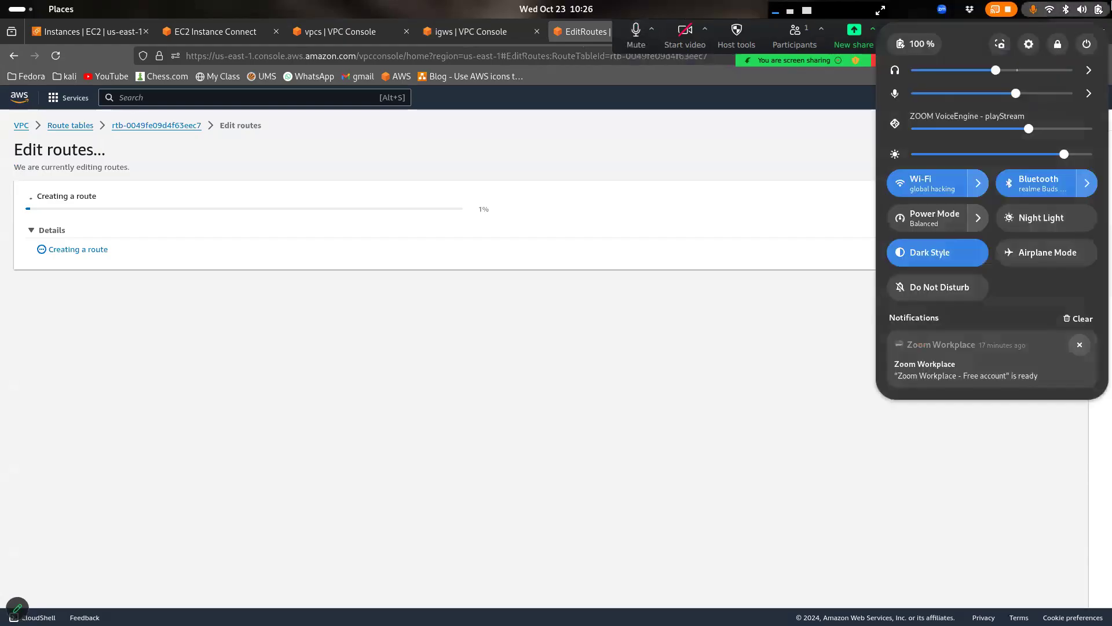
click(808, 177)
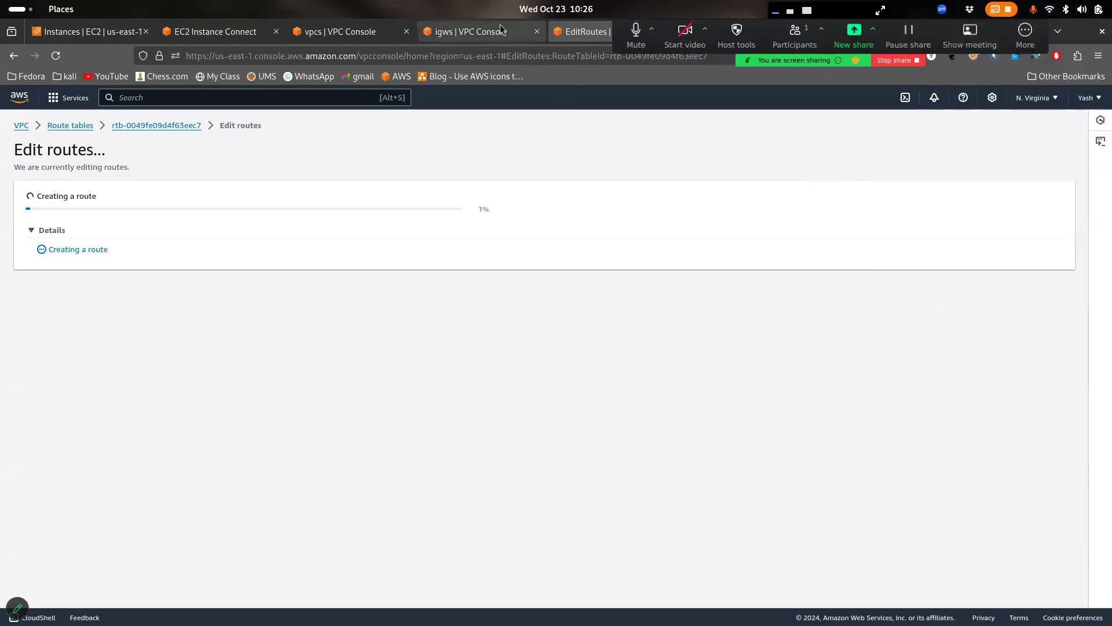
click(225, 34)
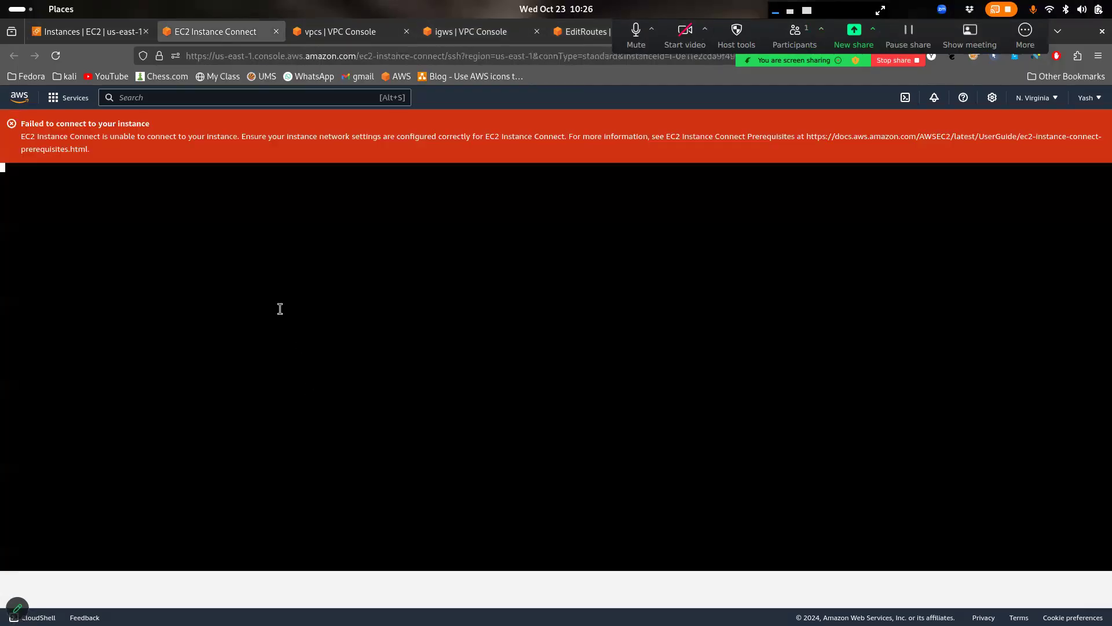
click(521, 37)
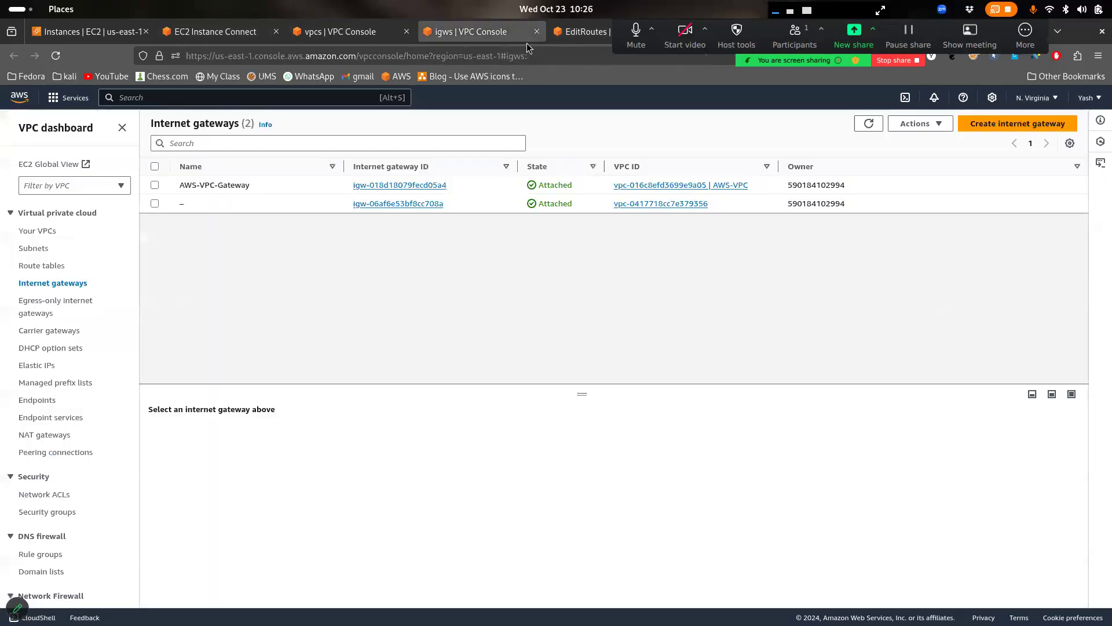
click(589, 38)
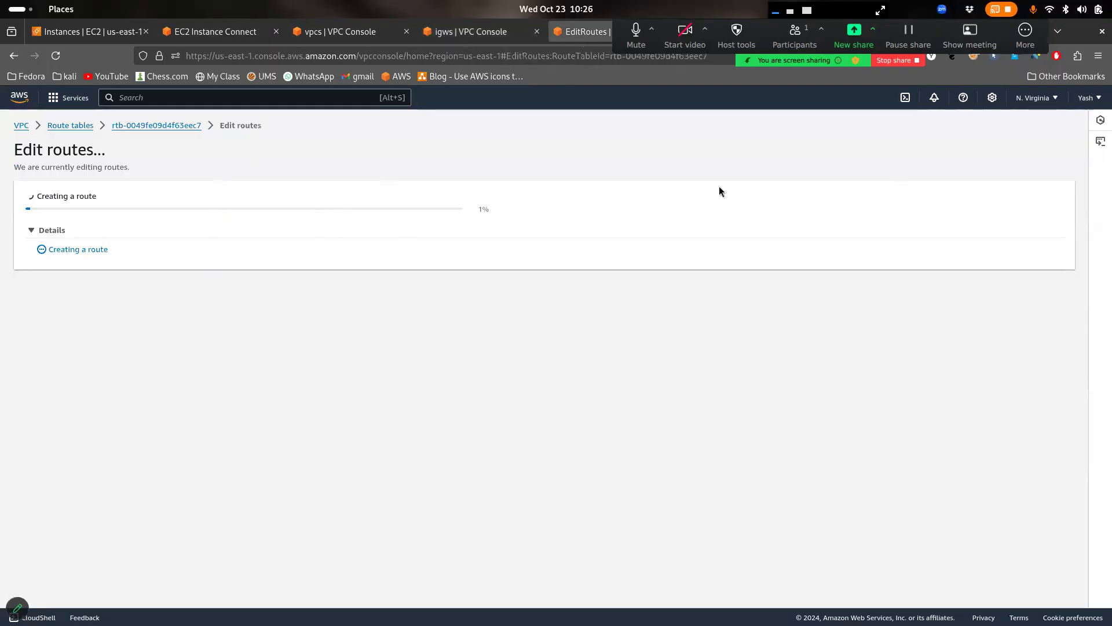
drag(819, 68, 533, 587)
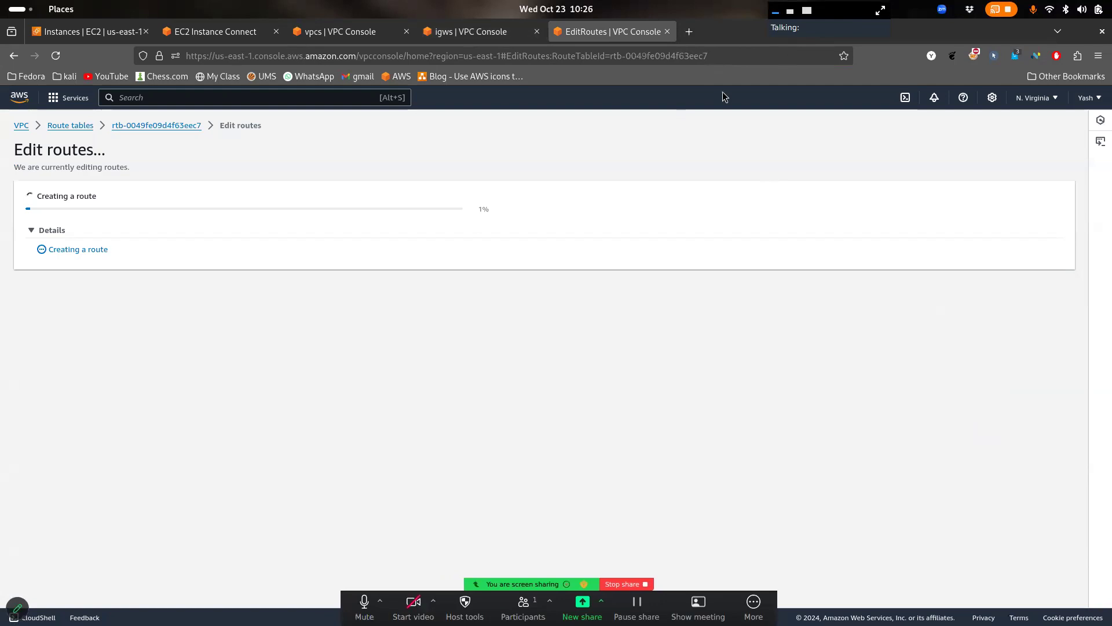
click(51, 232)
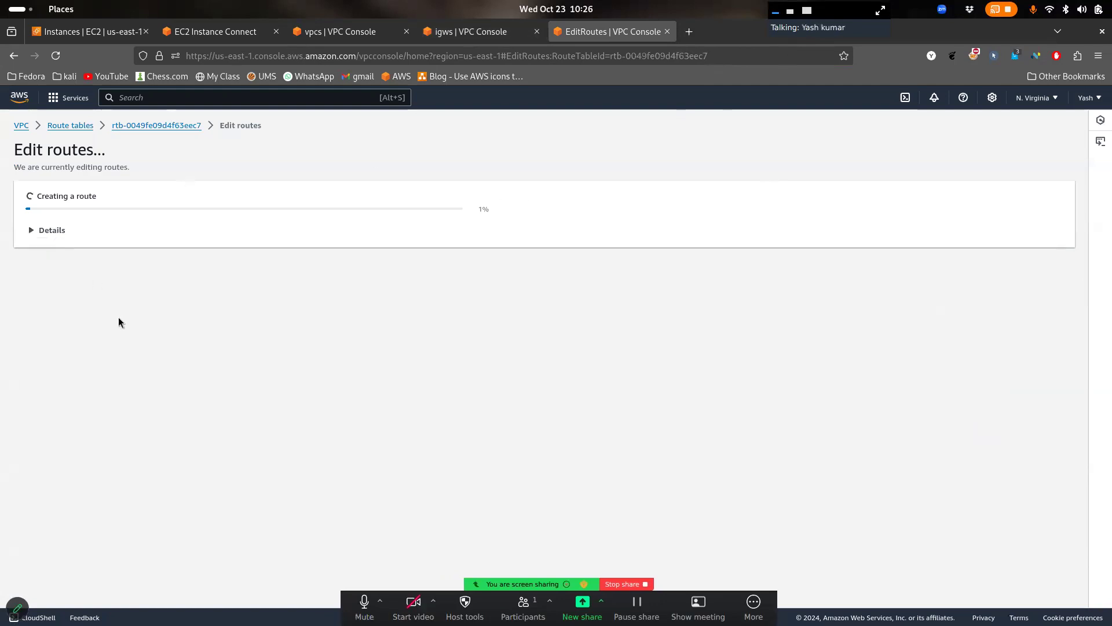
click(54, 232)
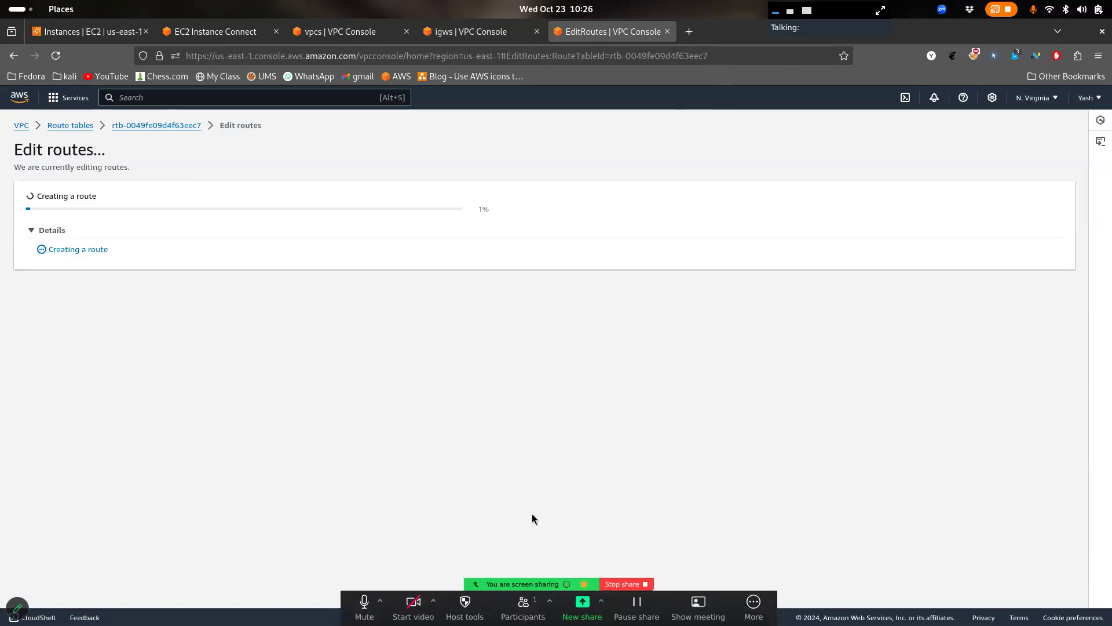
click(1111, 3)
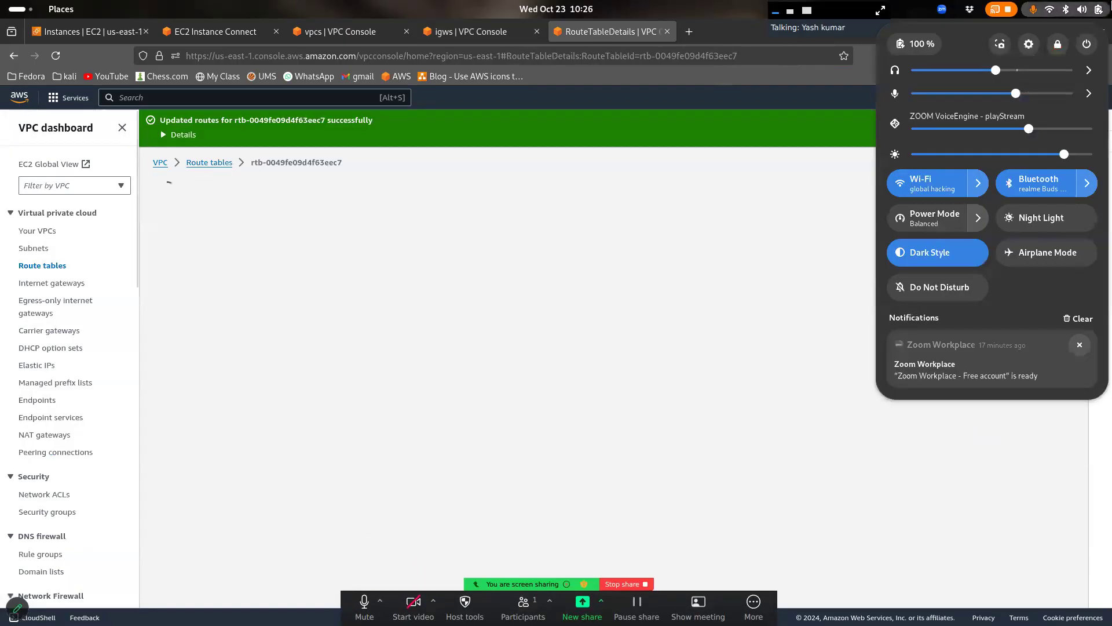
click(1111, 3)
Expand the route update's details, and refresh the VPC list to examine the AWS-VPC resource map
drag(423, 120, 355, 163)
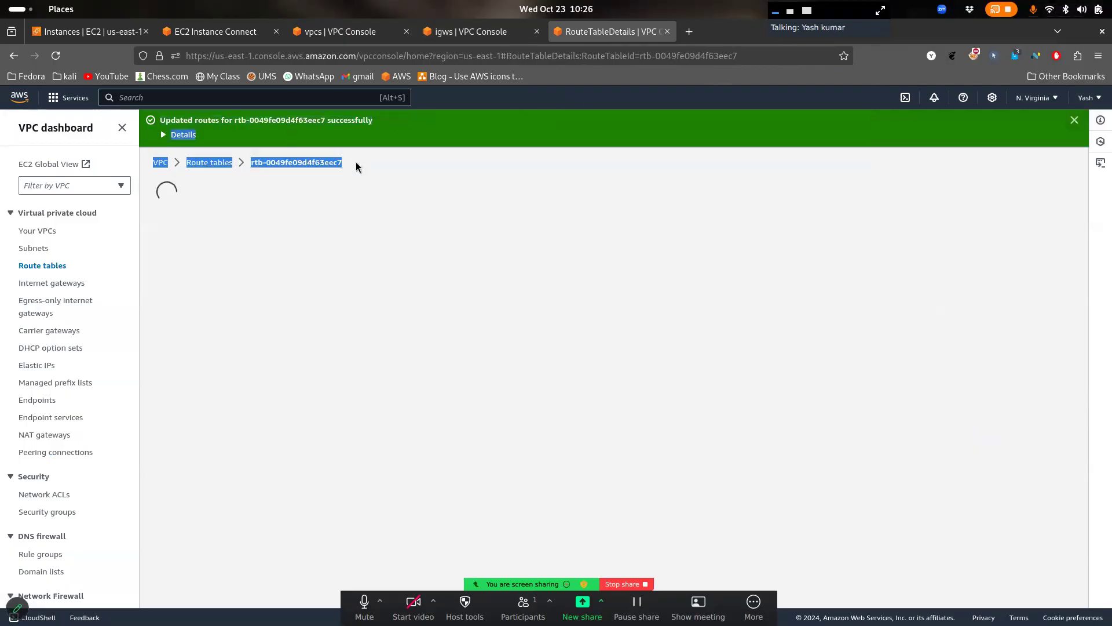
click(410, 139)
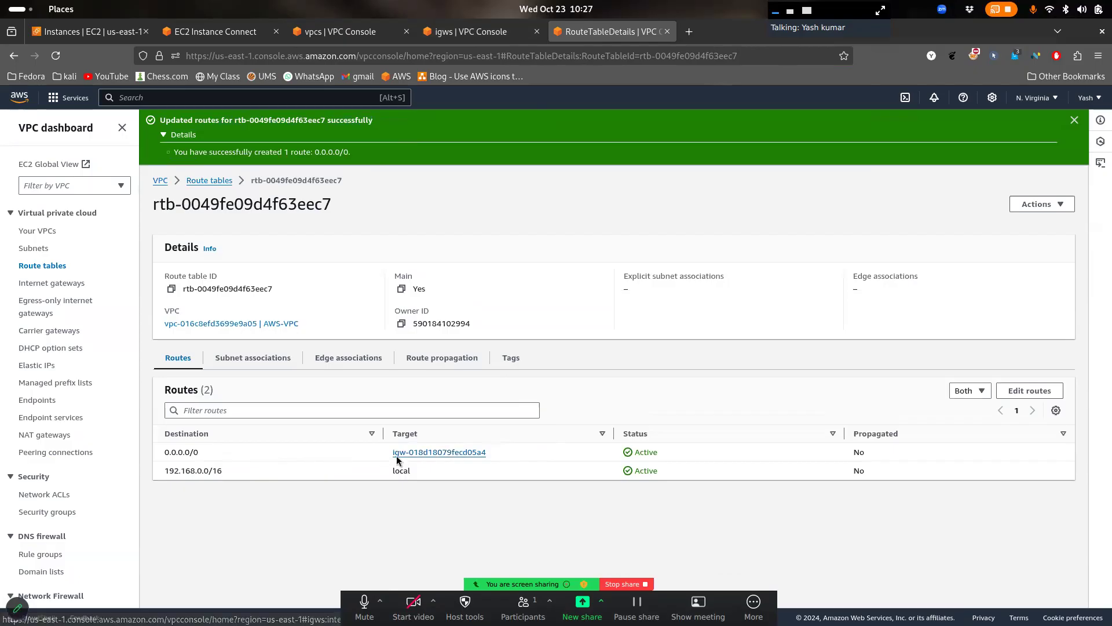
click(347, 32)
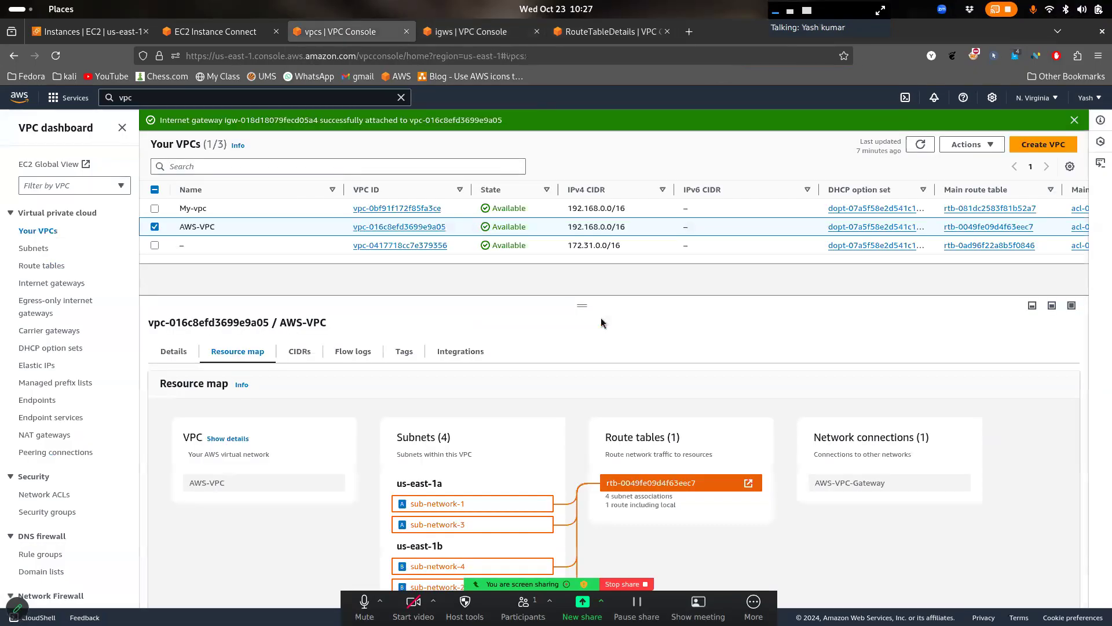
click(922, 149)
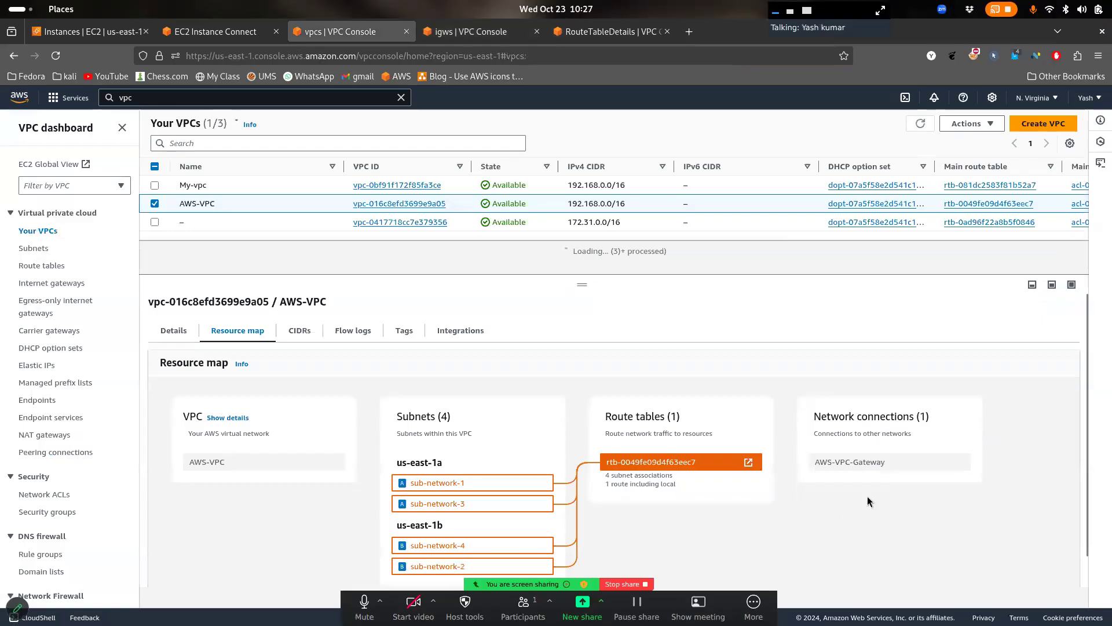
click(177, 330)
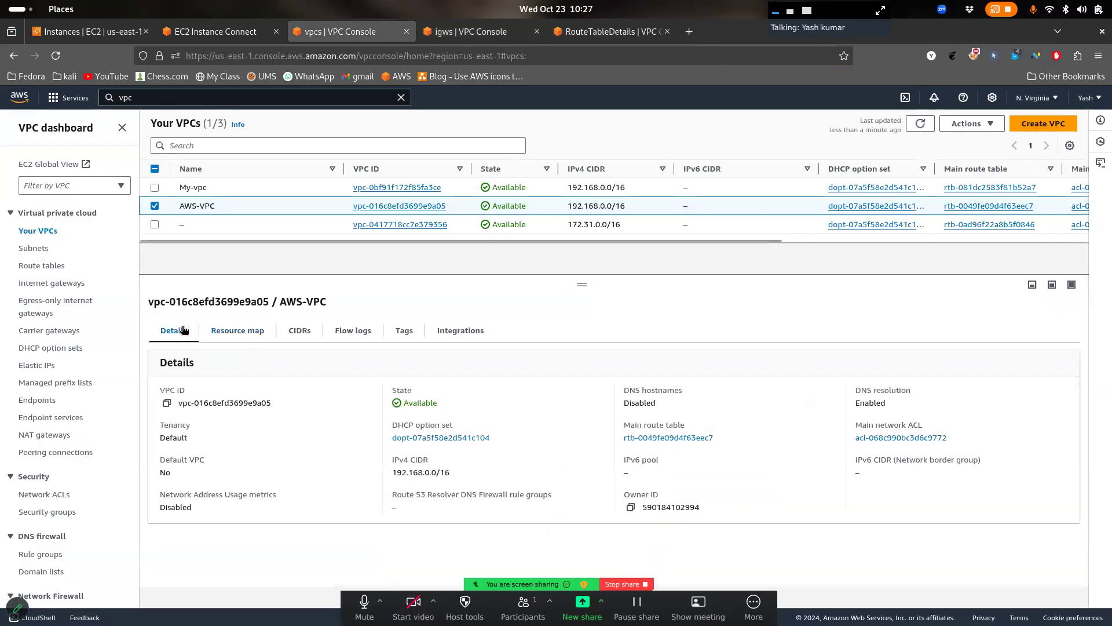
click(255, 331)
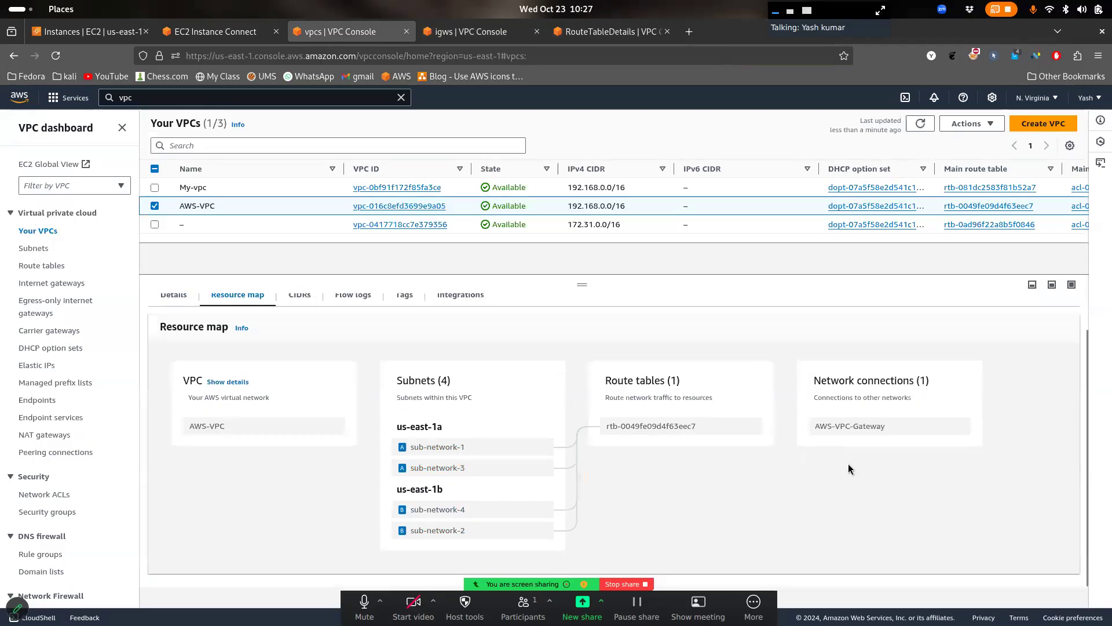
Refresh the internet gateways list and compare it with the AWS-VPC resource map and the route table's routes
click(471, 32)
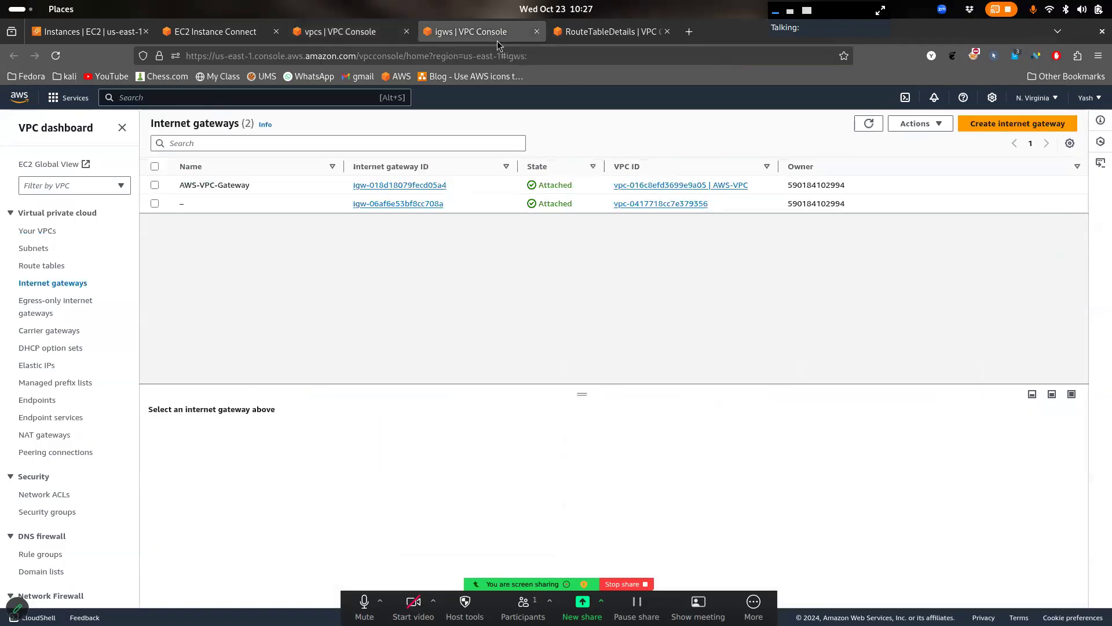
click(875, 127)
click(603, 36)
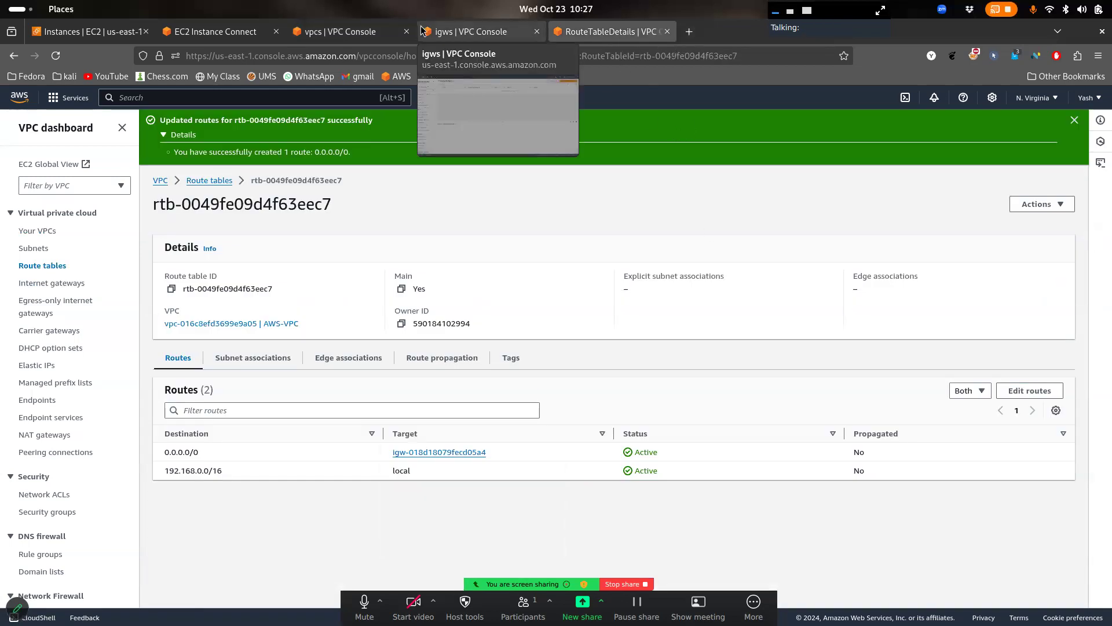
click(339, 34)
scroll(734, 374, down, 1)
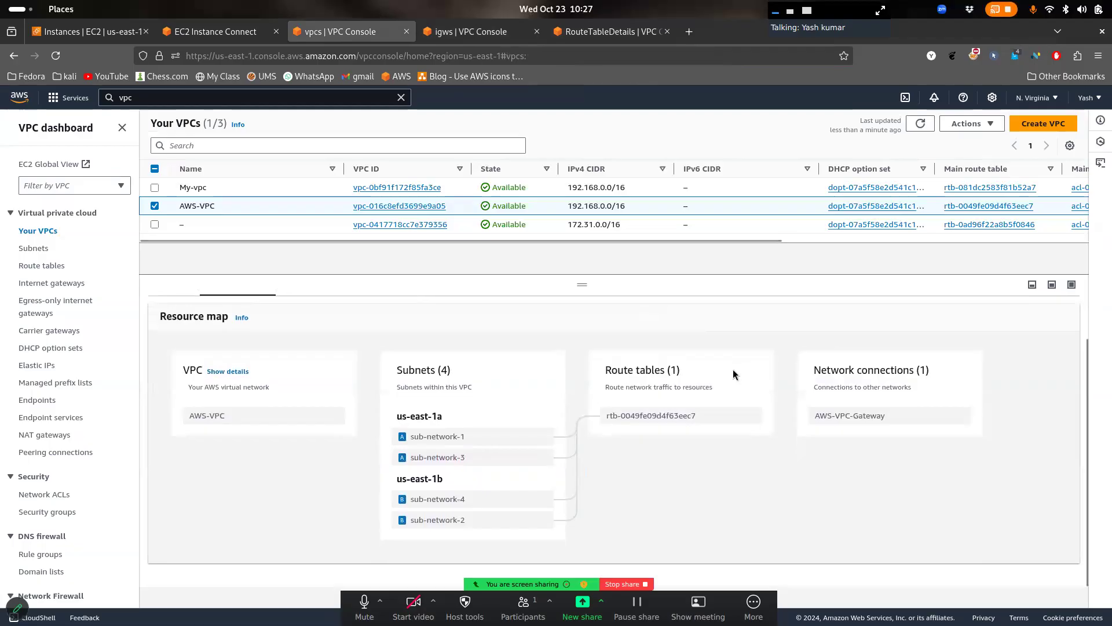
scroll(734, 373, up, 1)
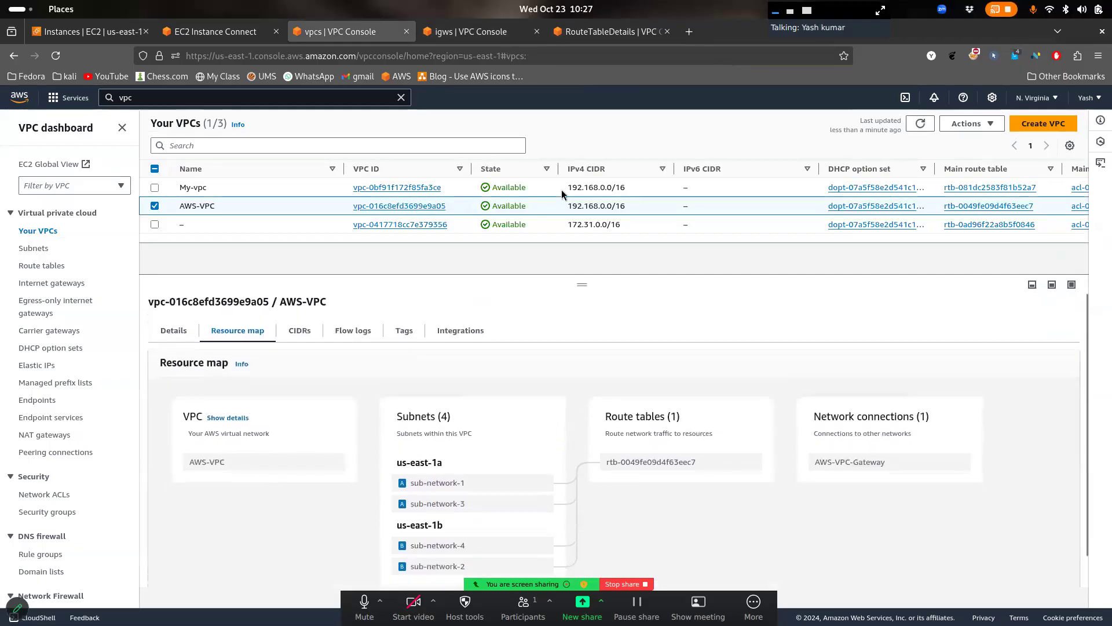
click(478, 34)
click(615, 34)
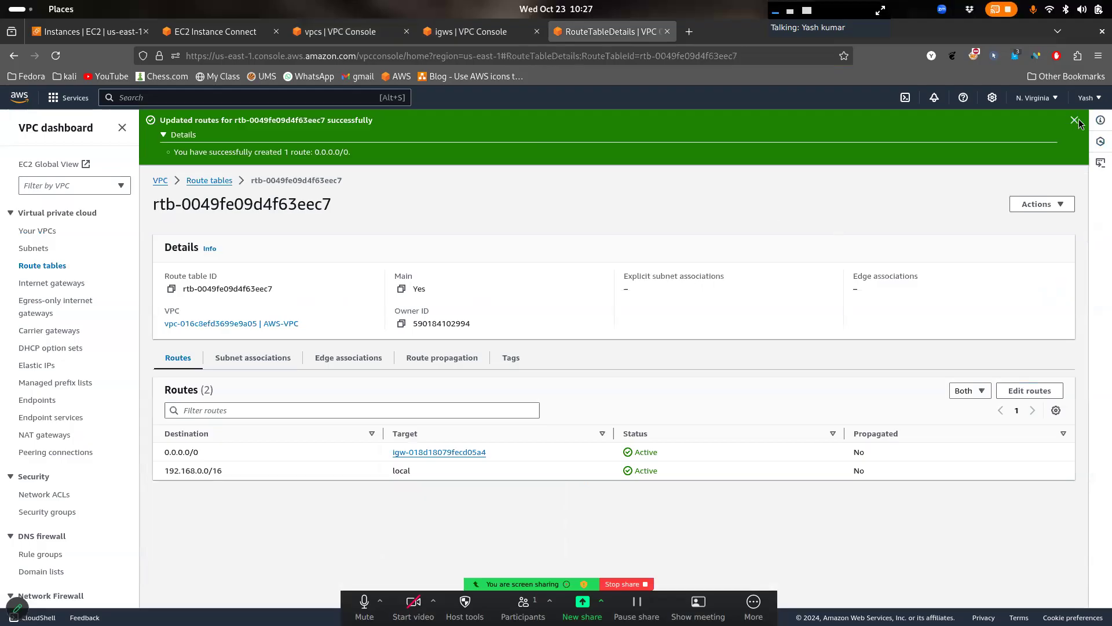
Close the failed EC2 Instance Connect session and reconnect to the network-1 instance with EC2 Instance Connect as ubuntu
click(1075, 120)
click(246, 31)
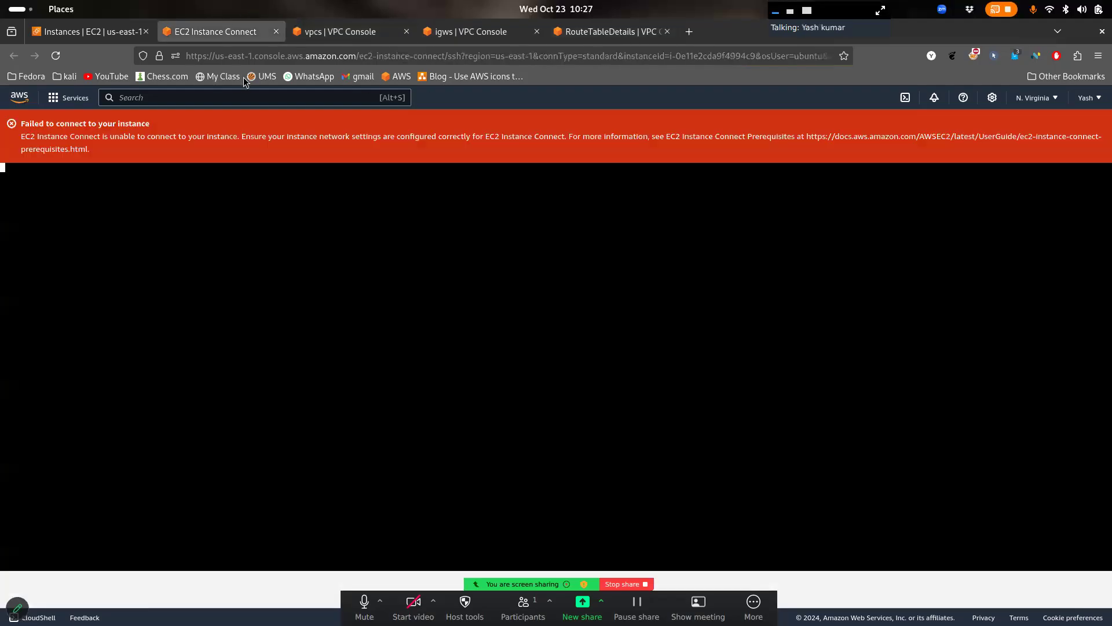
click(277, 31)
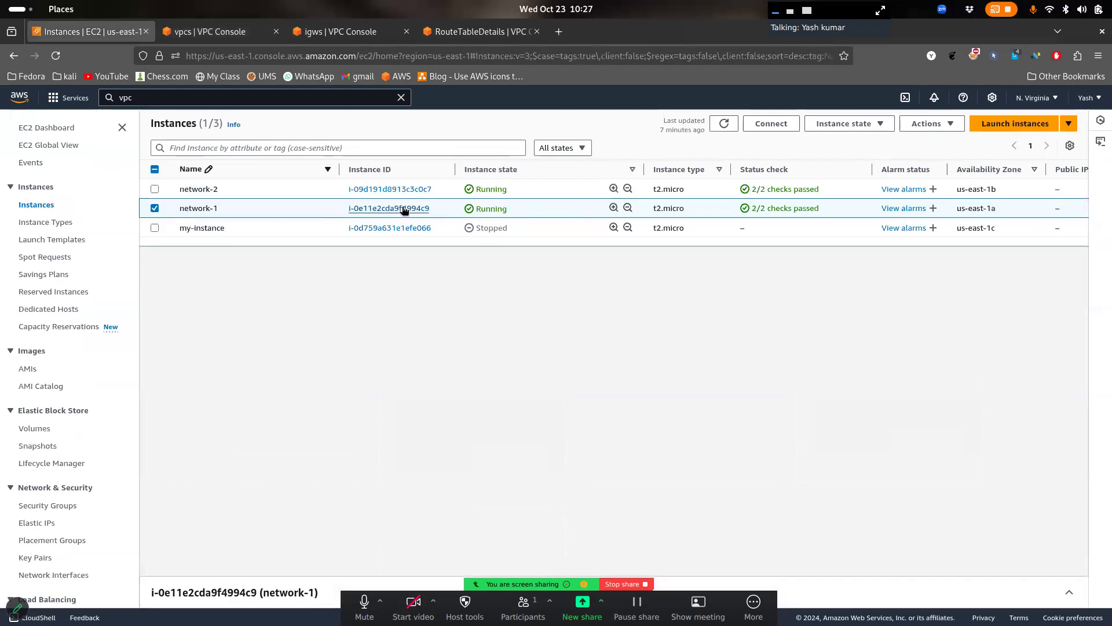
click(763, 131)
scroll(573, 296, down, 3)
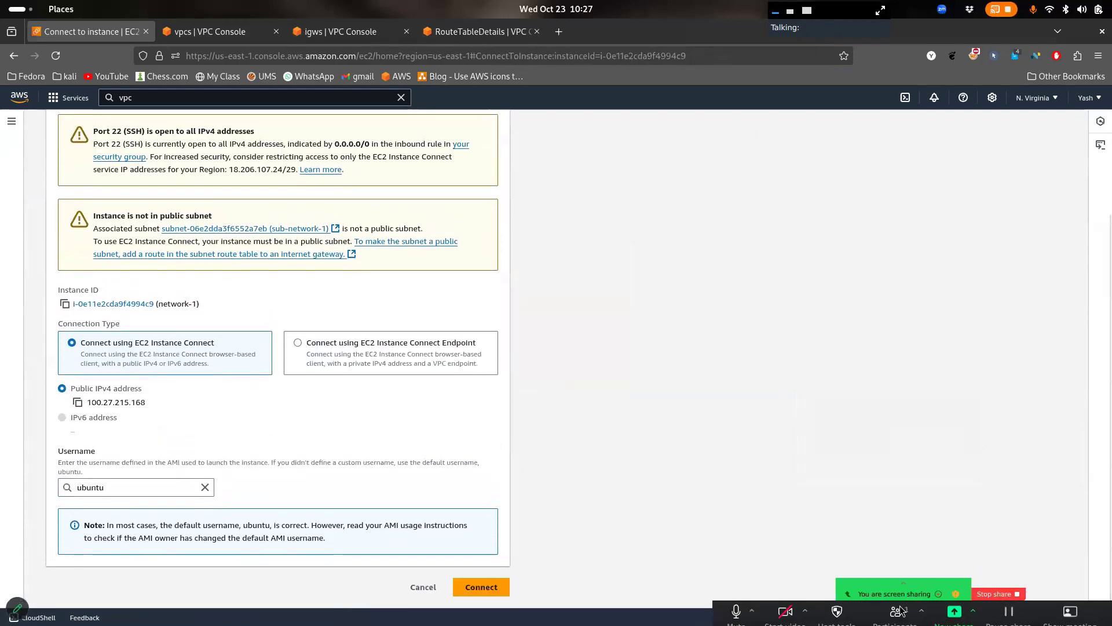
click(490, 587)
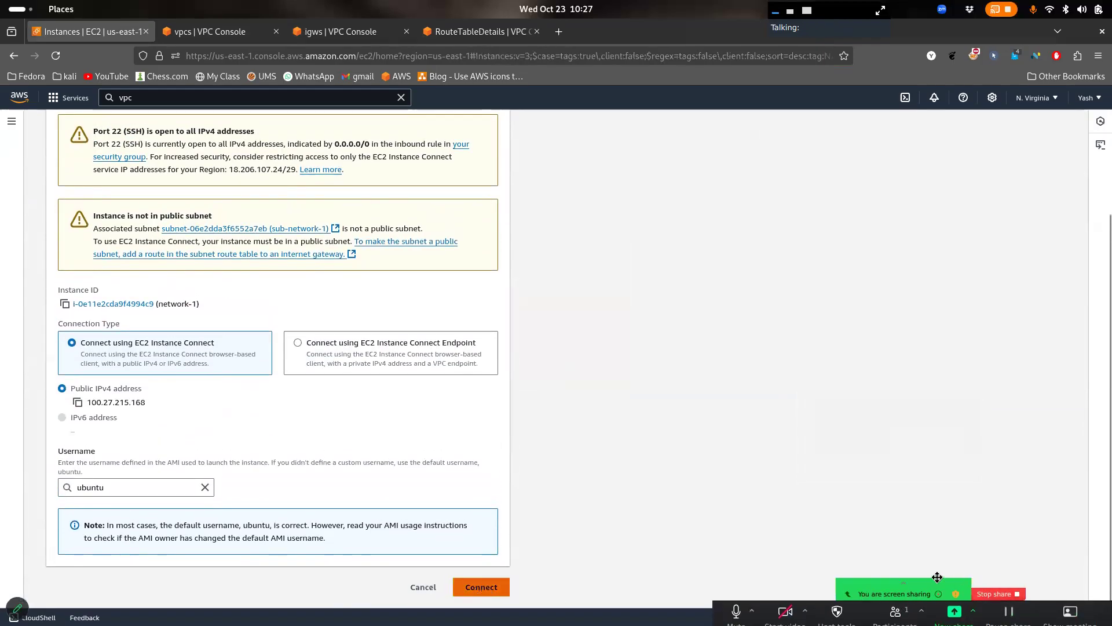
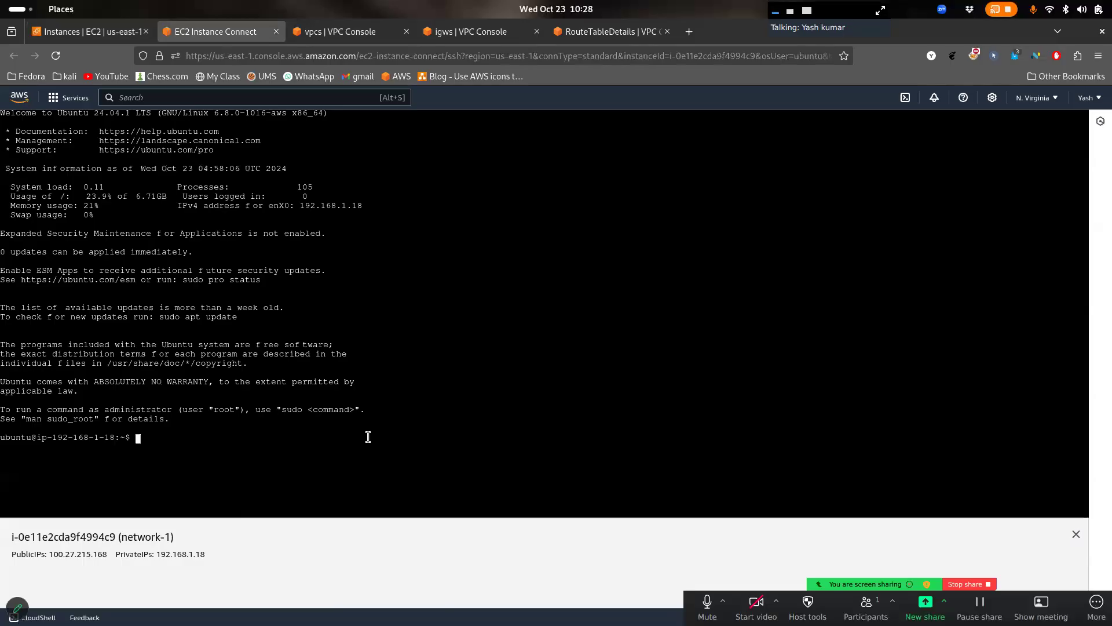
Clear the network-1 terminal and test internet access by running ping google.com, stopping it after several replies
text(clear)
key(Return)
text(pi)
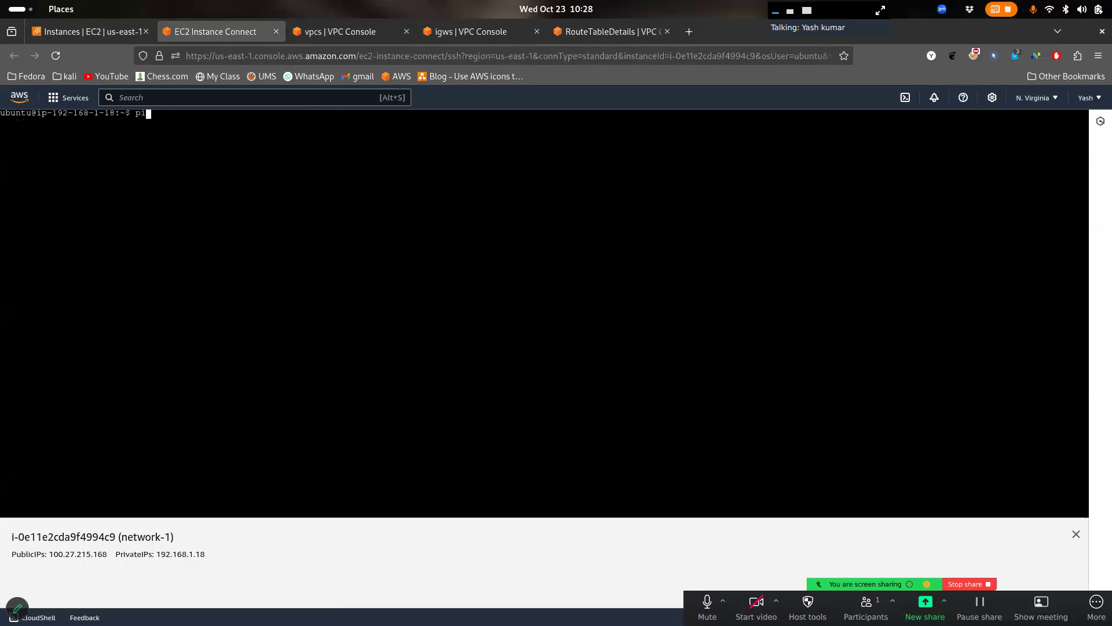
text(ng google.com)
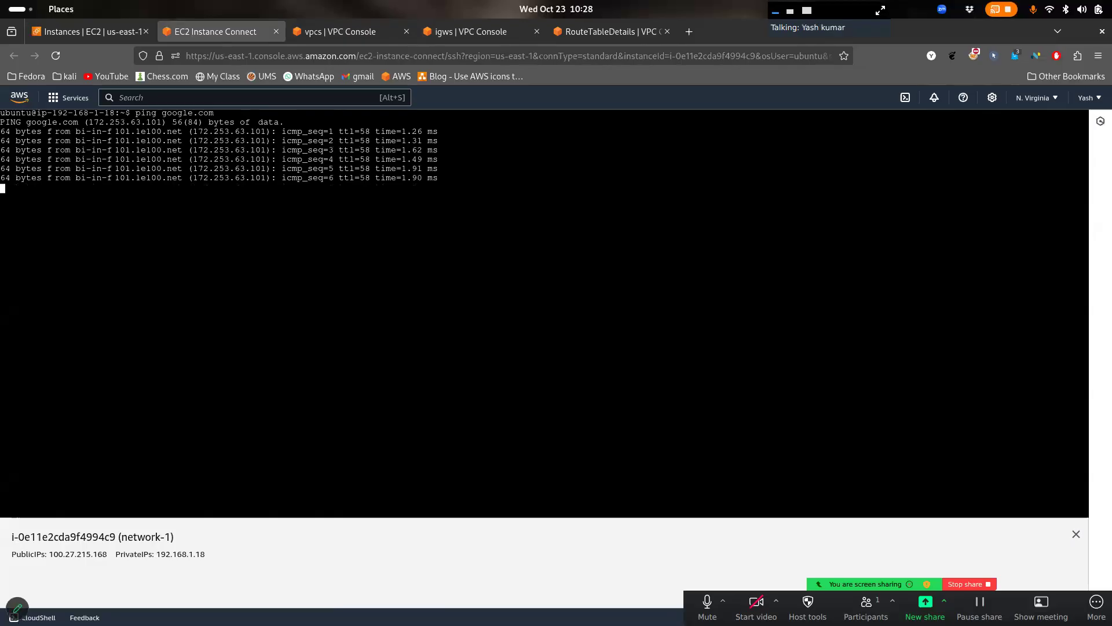
key(ctrl+x)
key(ctrl+c)
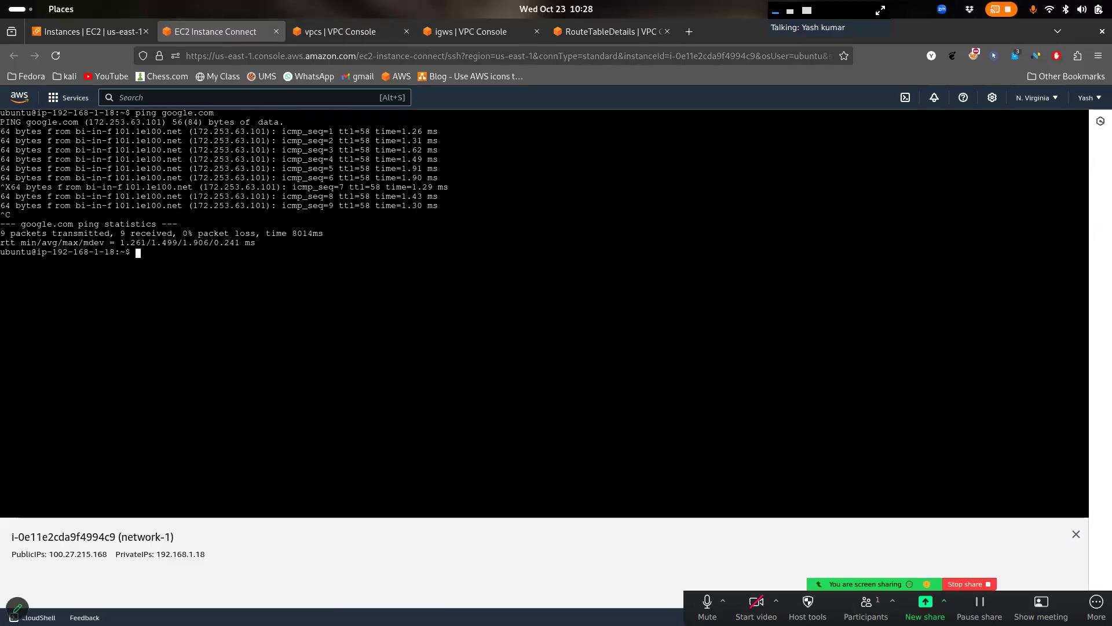
Update the package lists on the network-1 instance by running sudo apt update
text(sudo apt update)
key(Return)
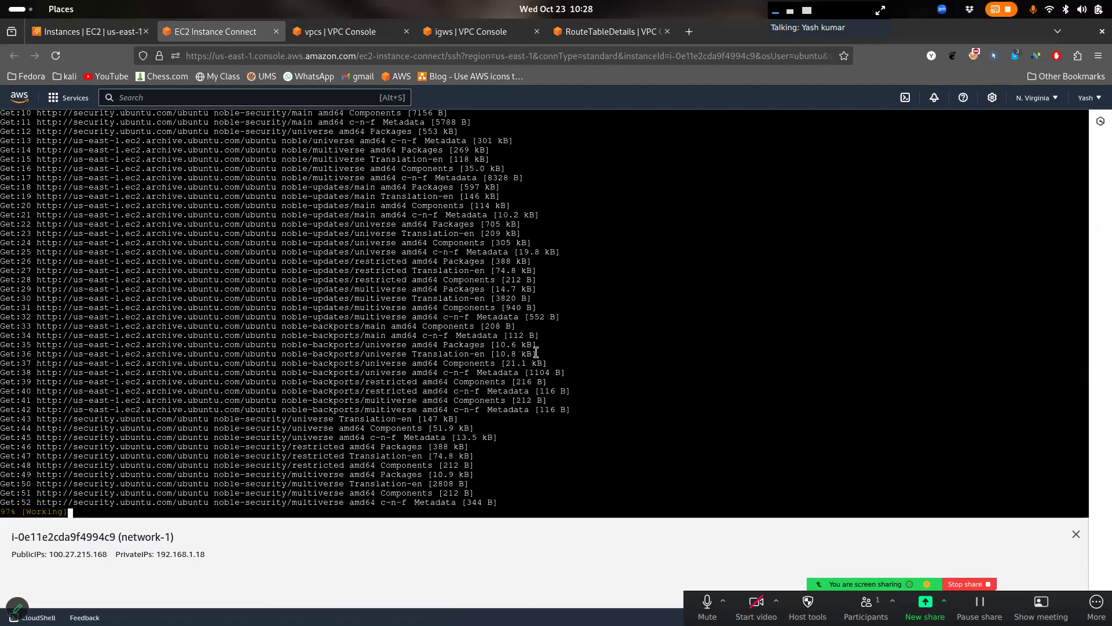
Select only the network-2 instance, open its EC2 Instance Connect page and return to the instances list
click(113, 31)
key(ctrl+Tab)
click(113, 32)
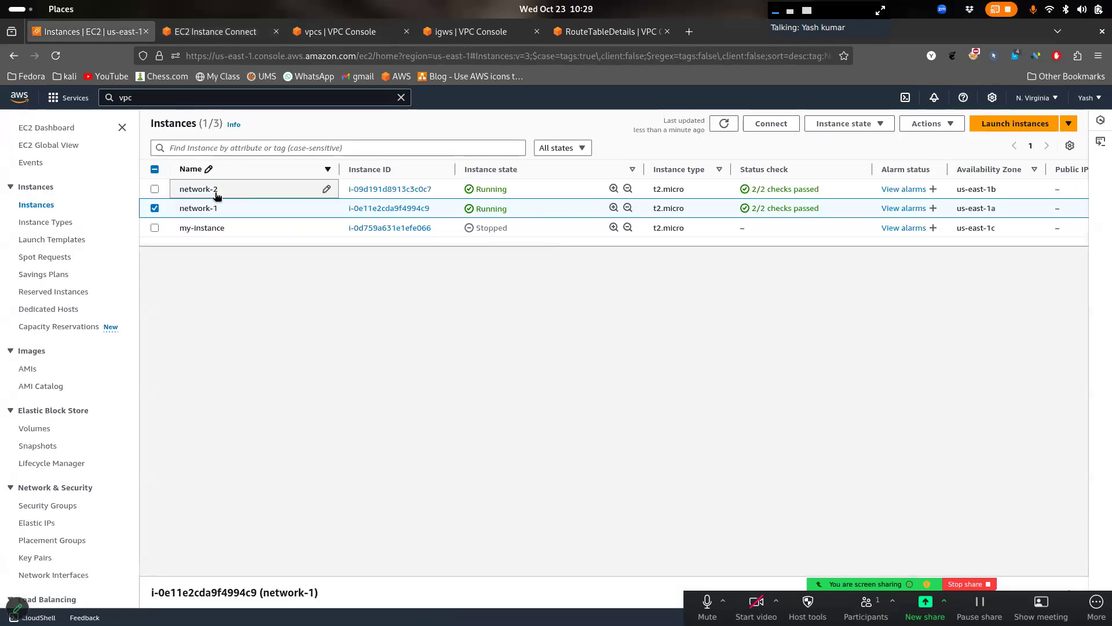
click(155, 208)
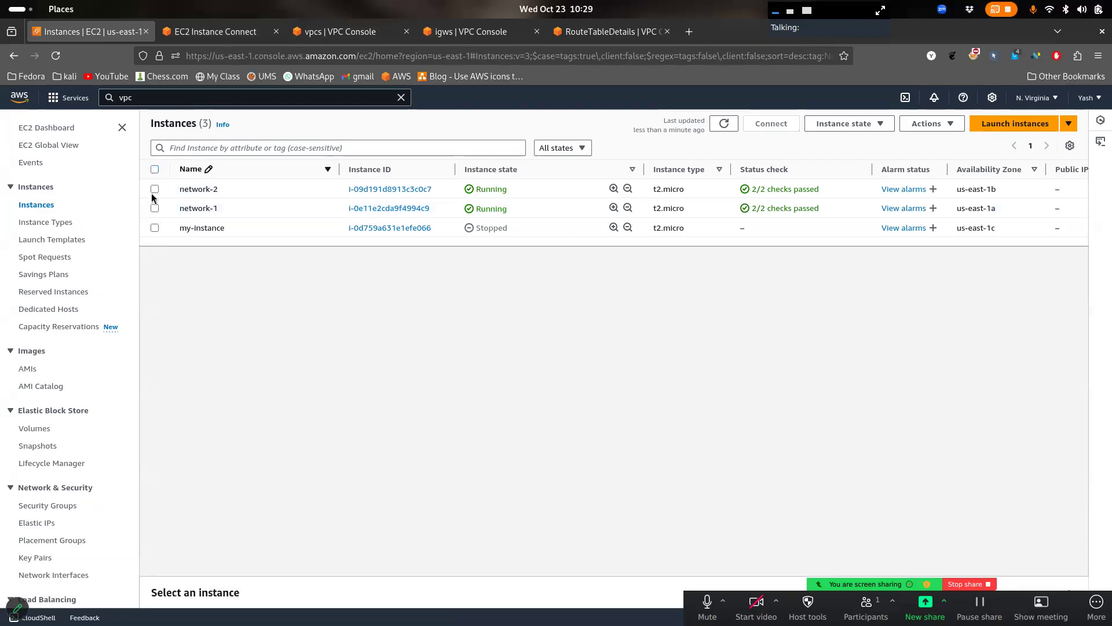
click(154, 191)
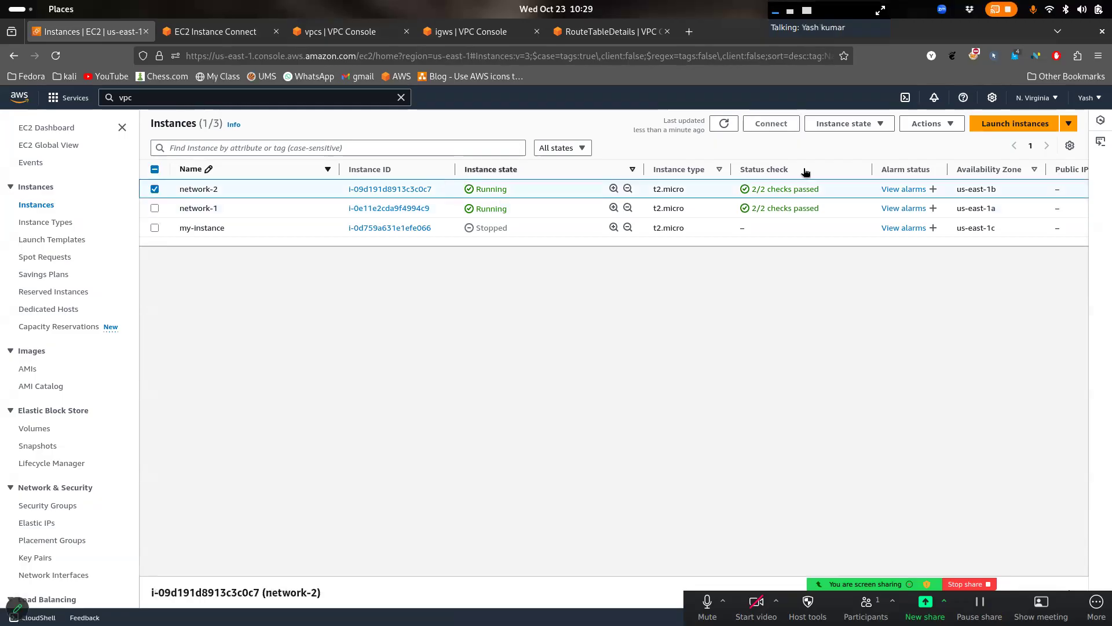
click(771, 123)
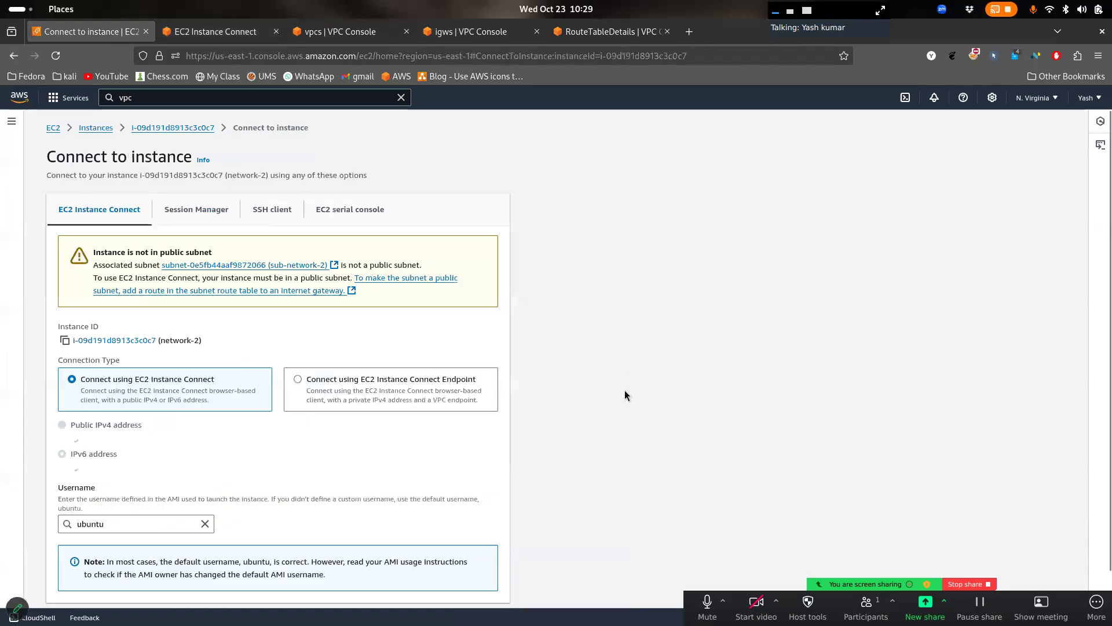
scroll(624, 391, down, 1)
scroll(625, 391, up, 1)
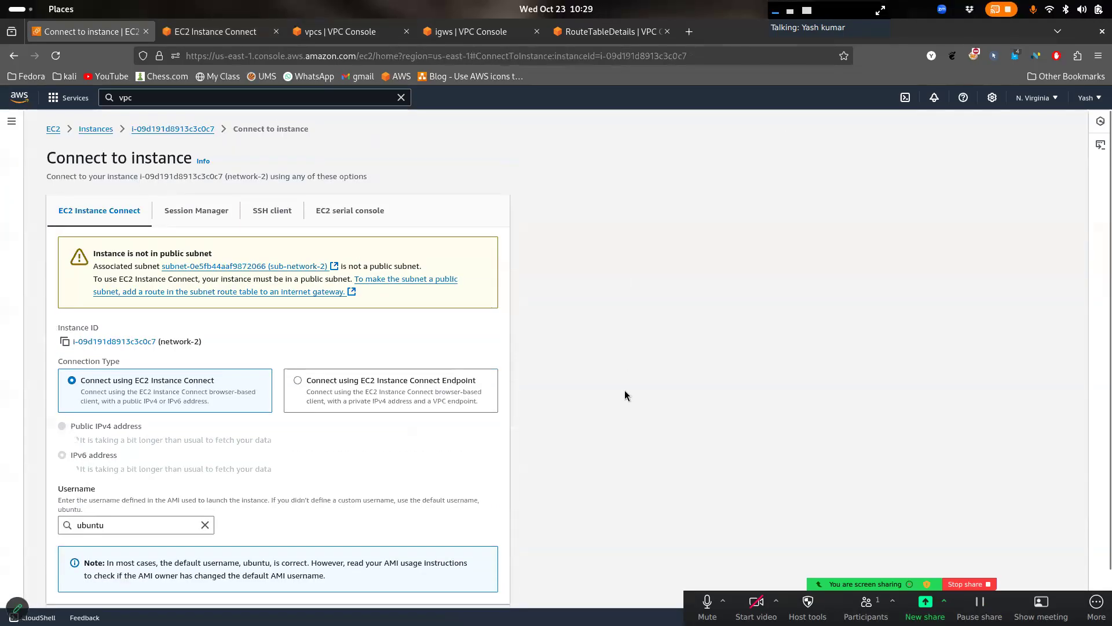
scroll(625, 392, down, 1)
key(alt+Left)
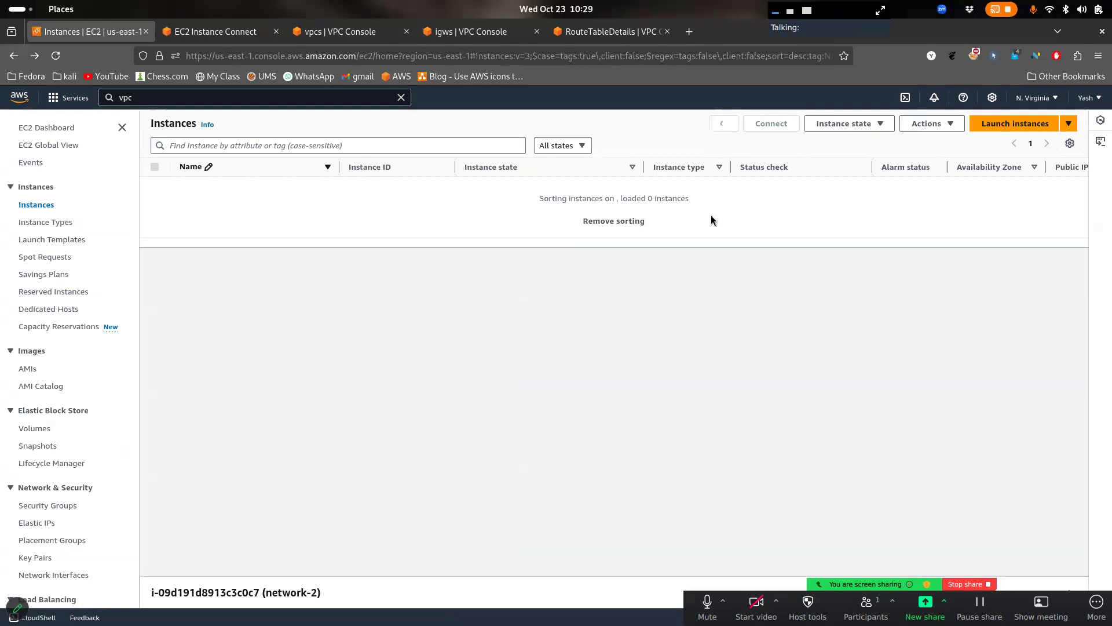
Review the AWS-VPC resource map, clear the network-1 terminal and return to the instances list
click(336, 31)
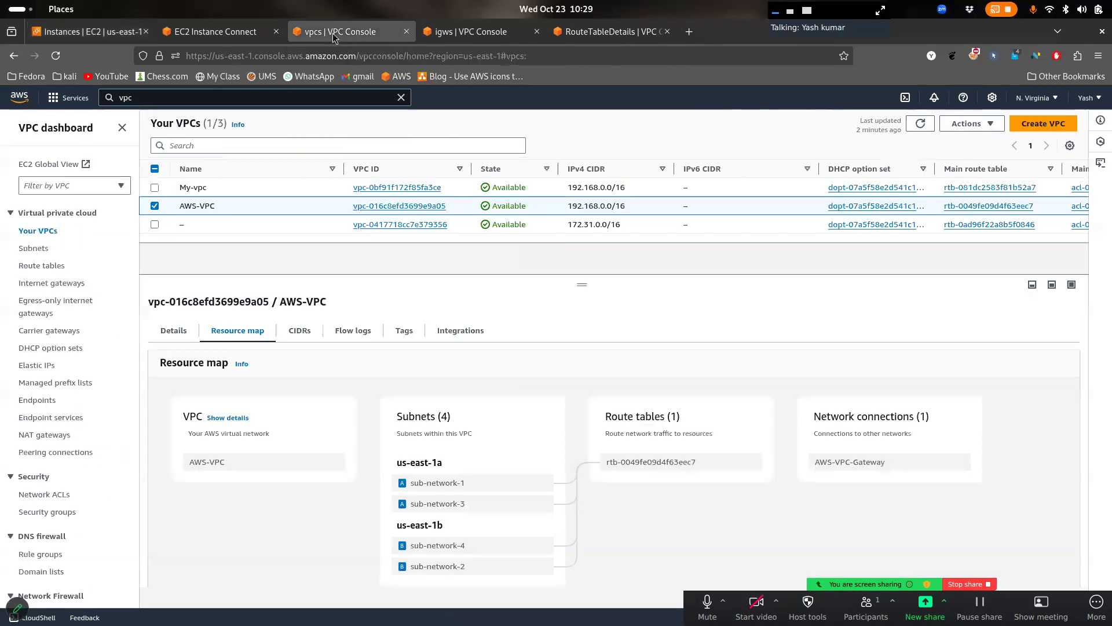
scroll(486, 388, down, 1)
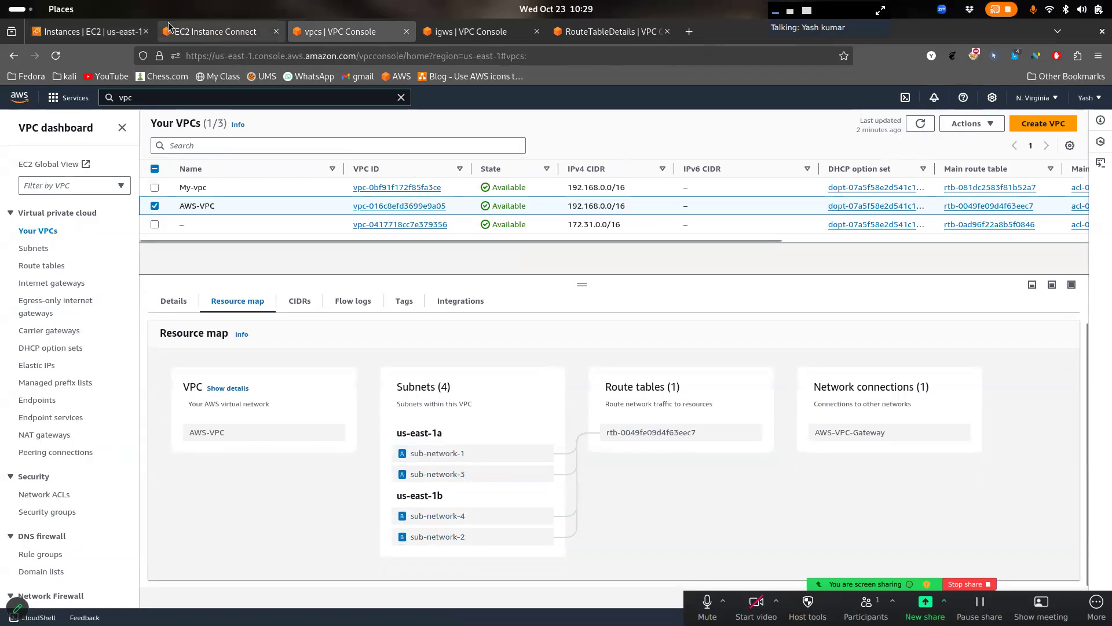
click(104, 27)
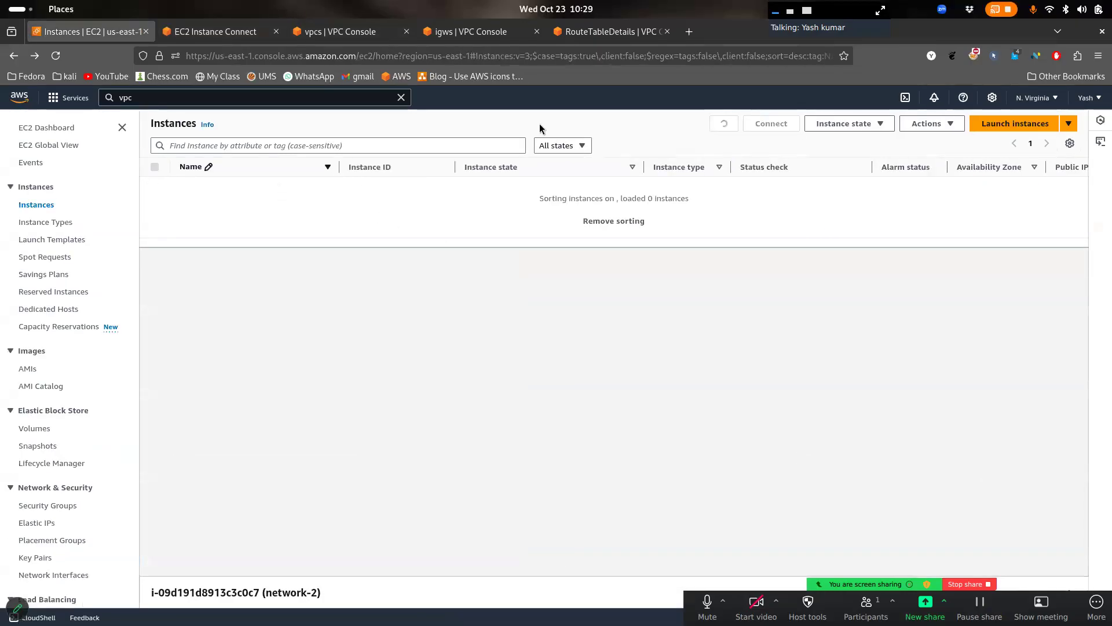
click(232, 36)
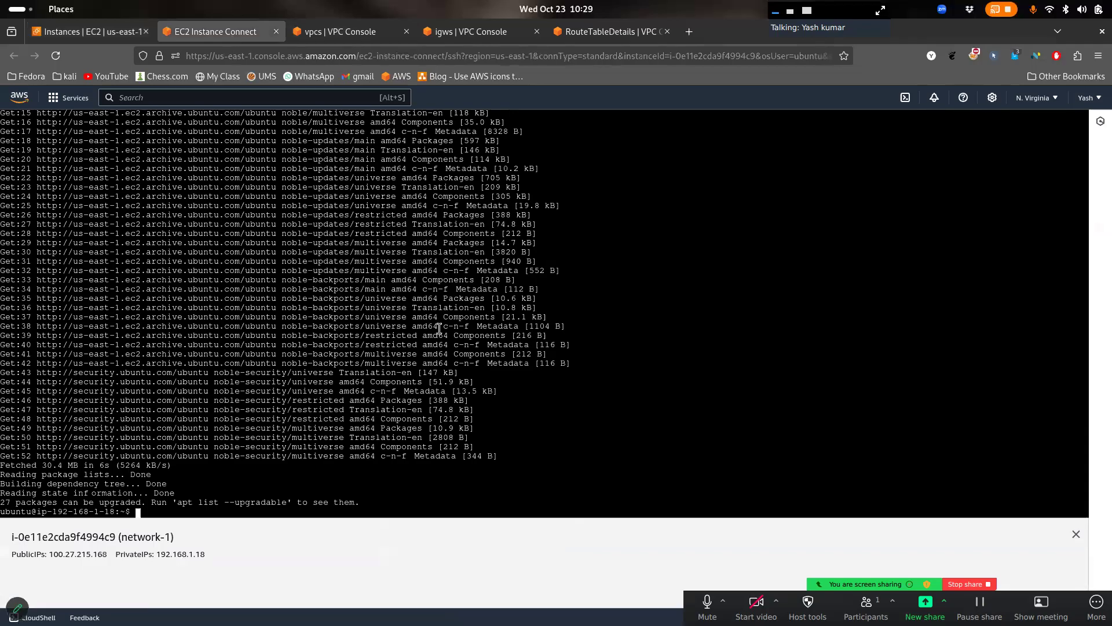
key(ctrl+l)
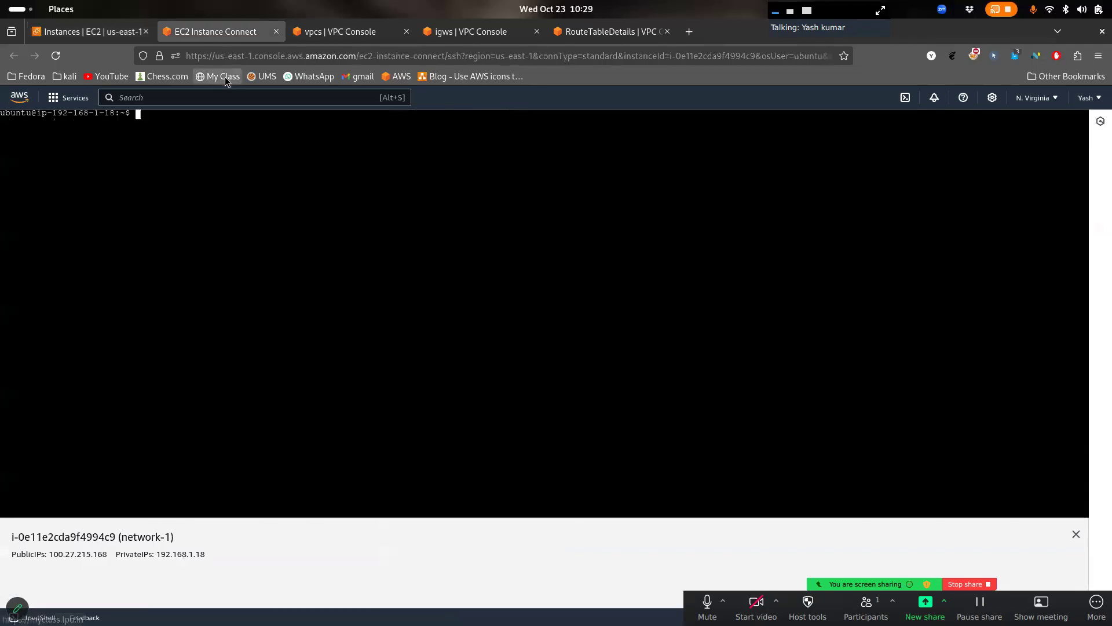
click(93, 34)
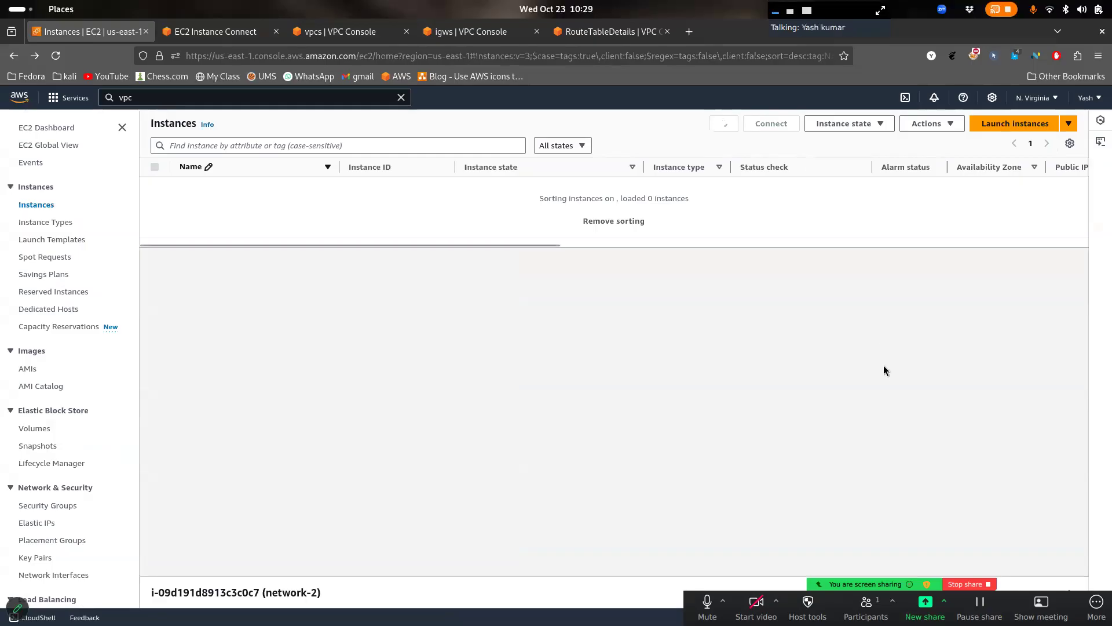
click(1037, 8)
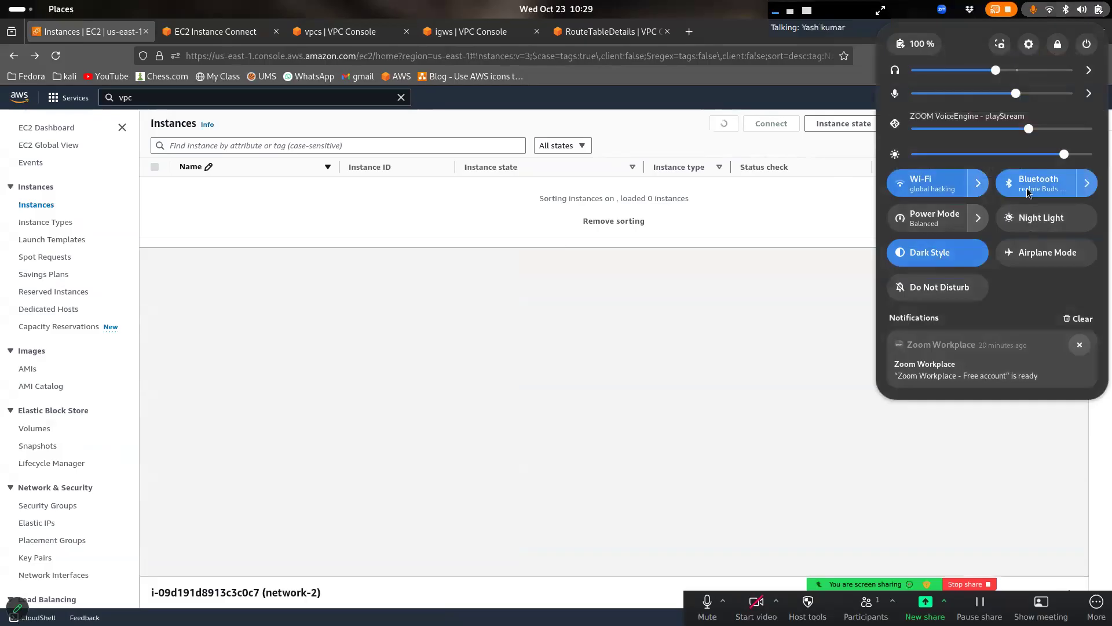
click(970, 534)
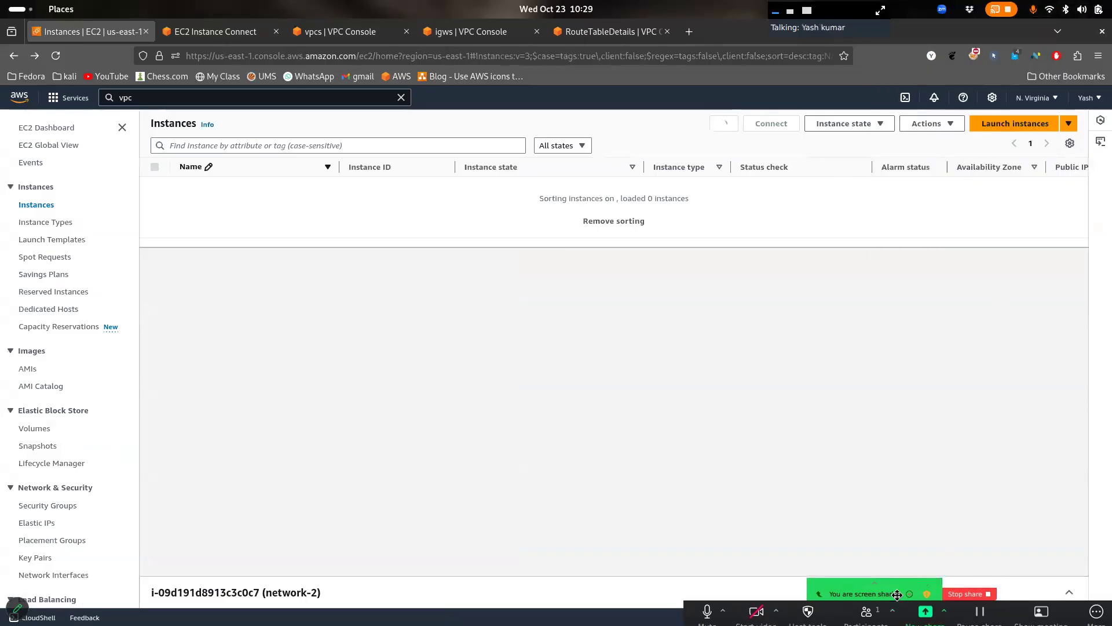
drag(898, 595, 890, 597)
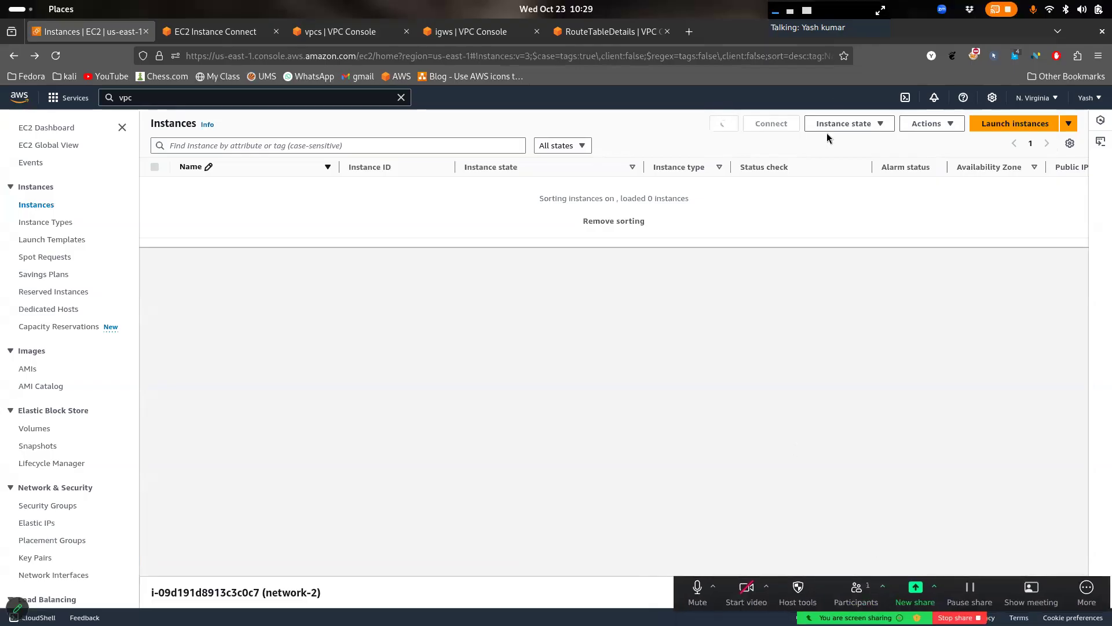
click(1066, 9)
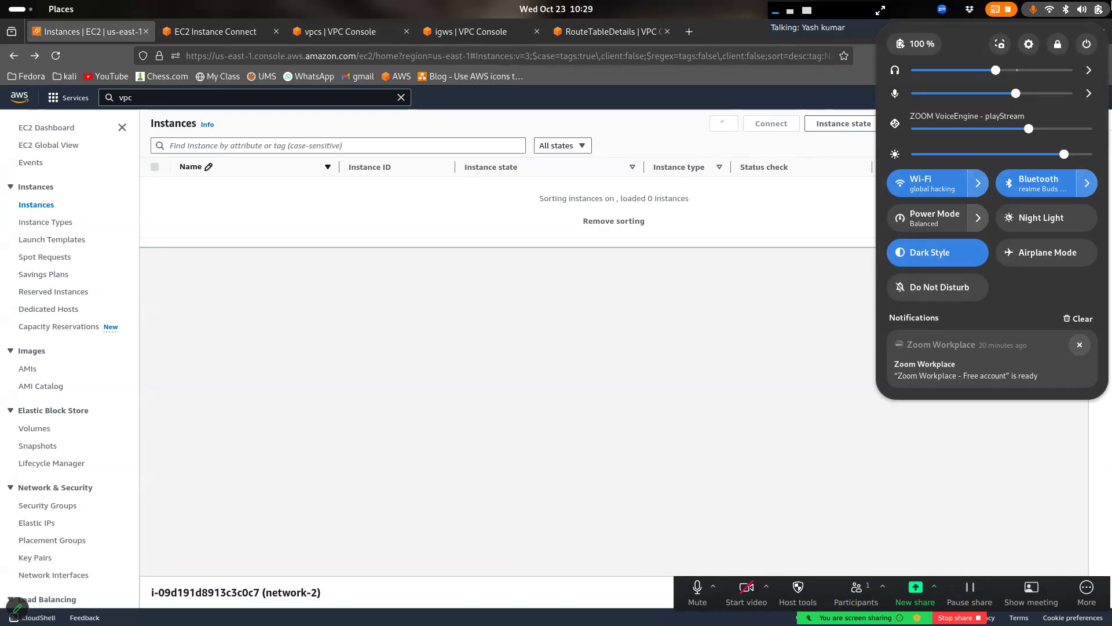
click(978, 183)
click(793, 344)
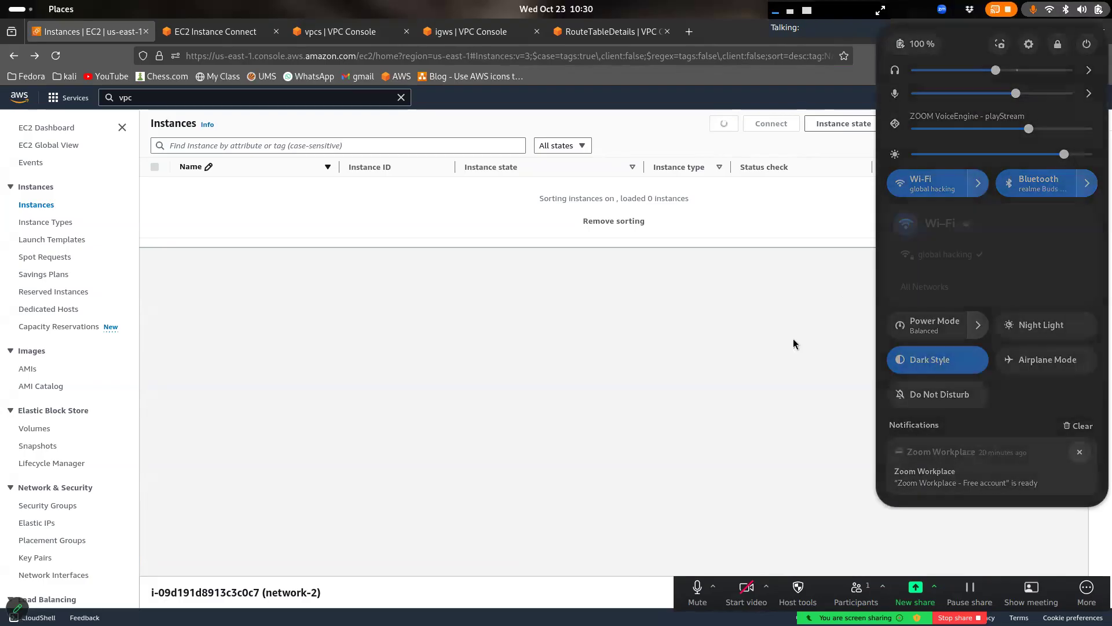
Reload the VPC list, check the internet gateways and the route table's routes, and close the route table details page
click(204, 33)
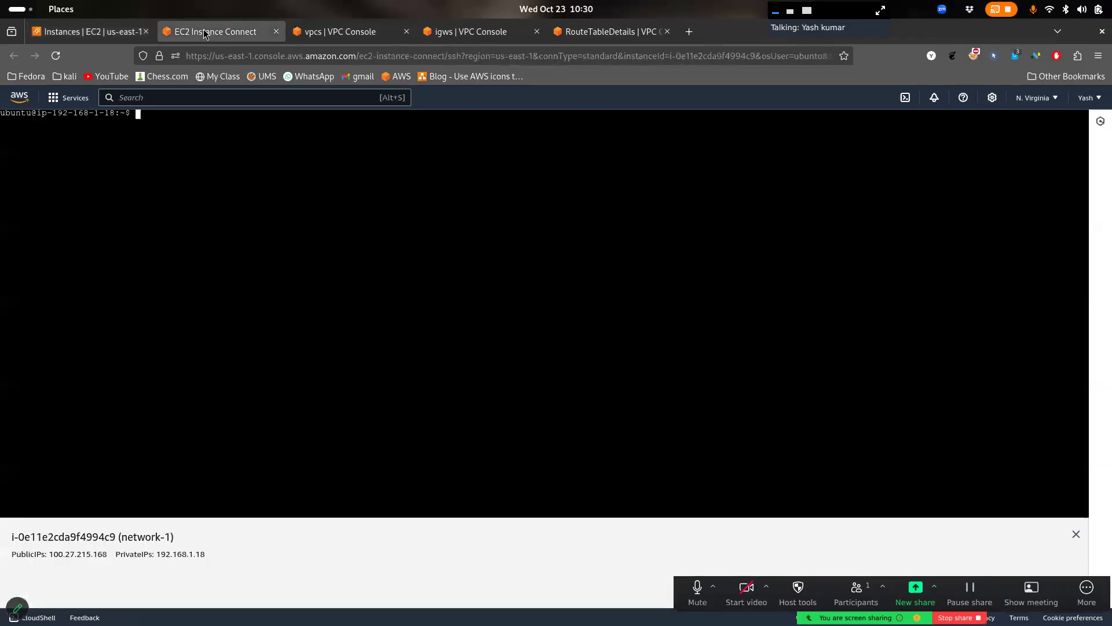
click(367, 40)
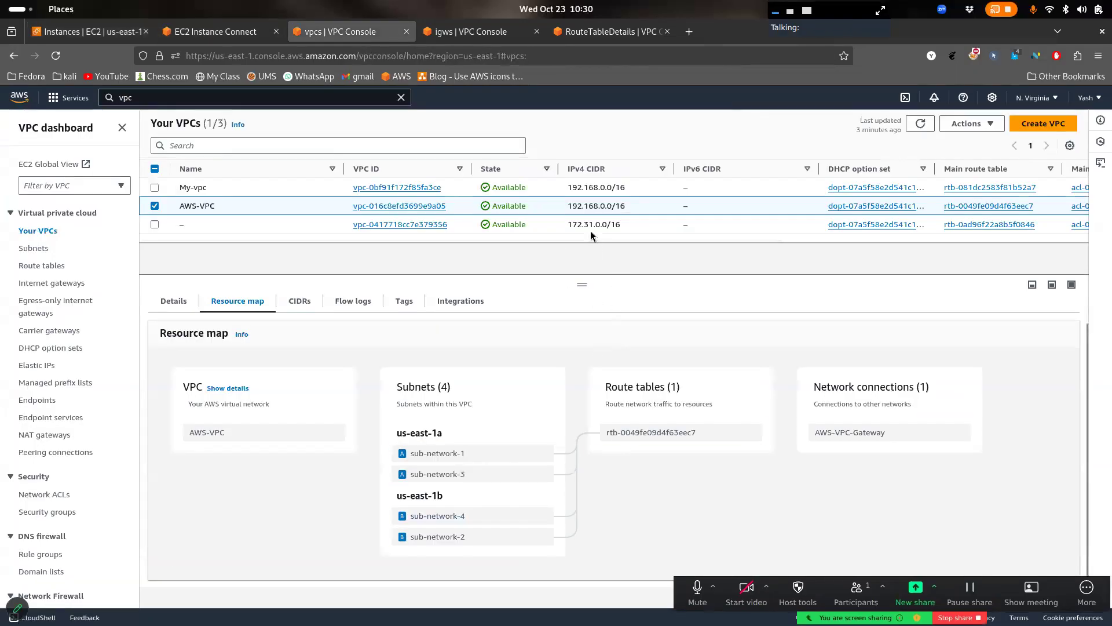
click(55, 59)
click(489, 38)
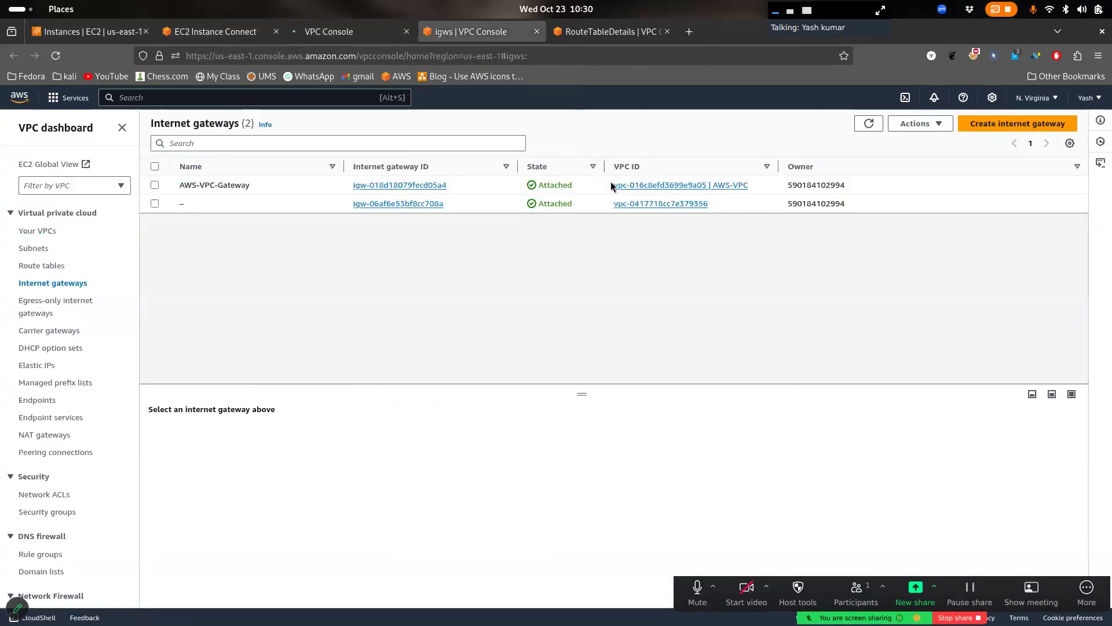
click(608, 32)
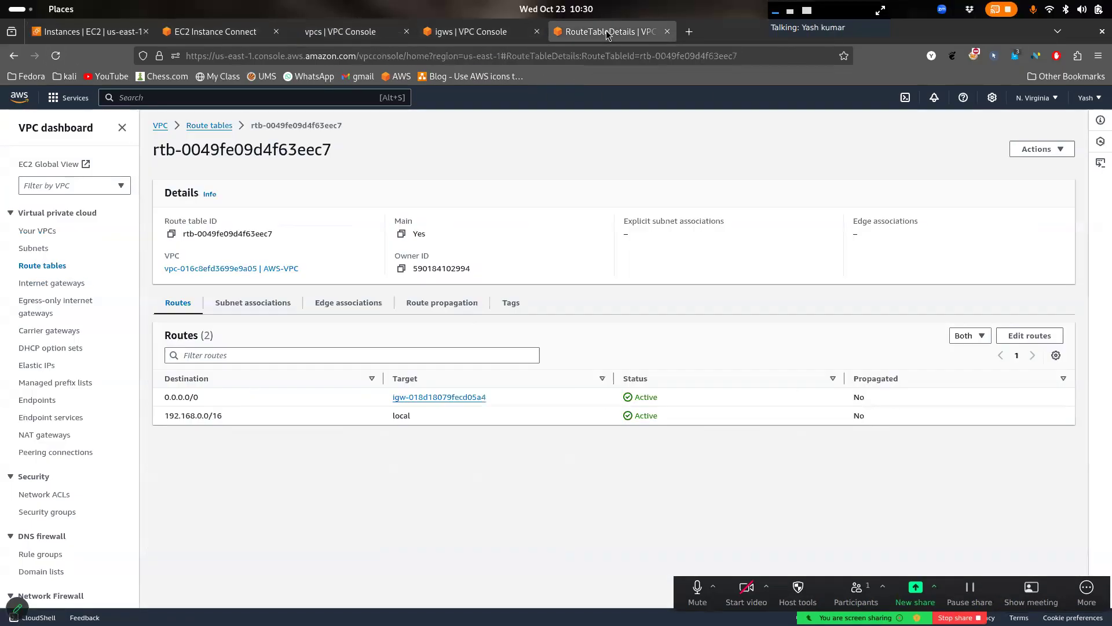
click(667, 32)
click(342, 31)
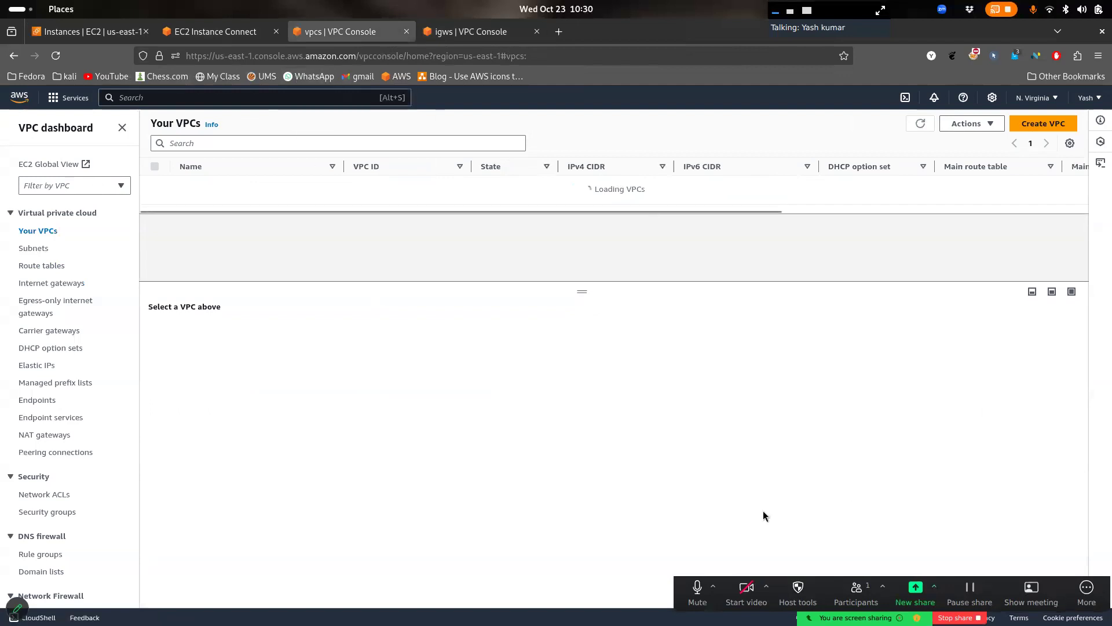
click(99, 34)
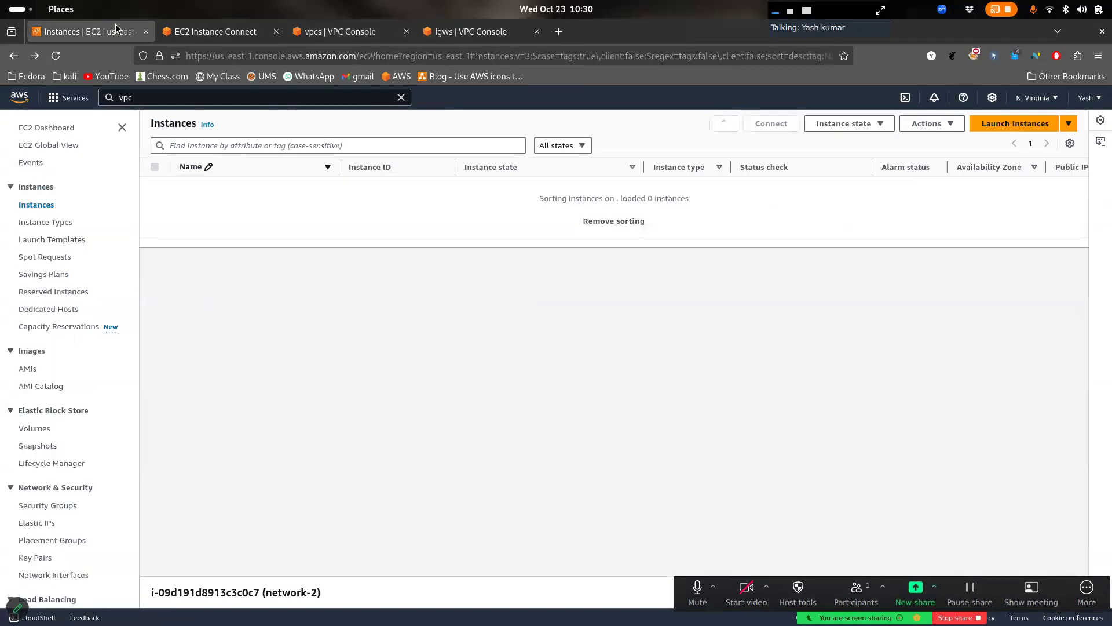
click(332, 35)
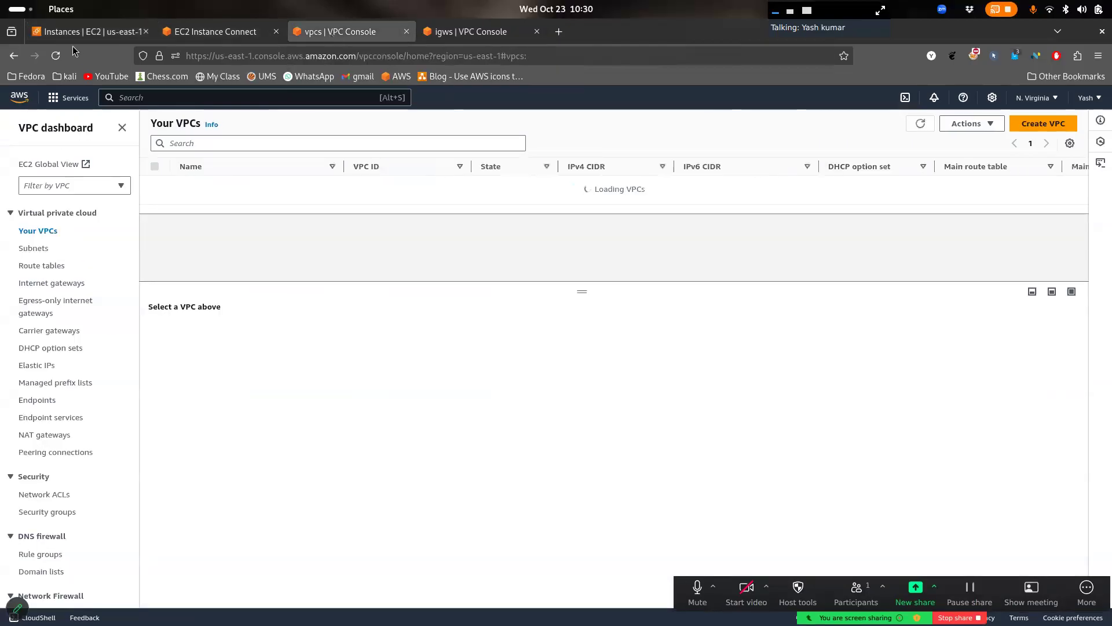
click(92, 33)
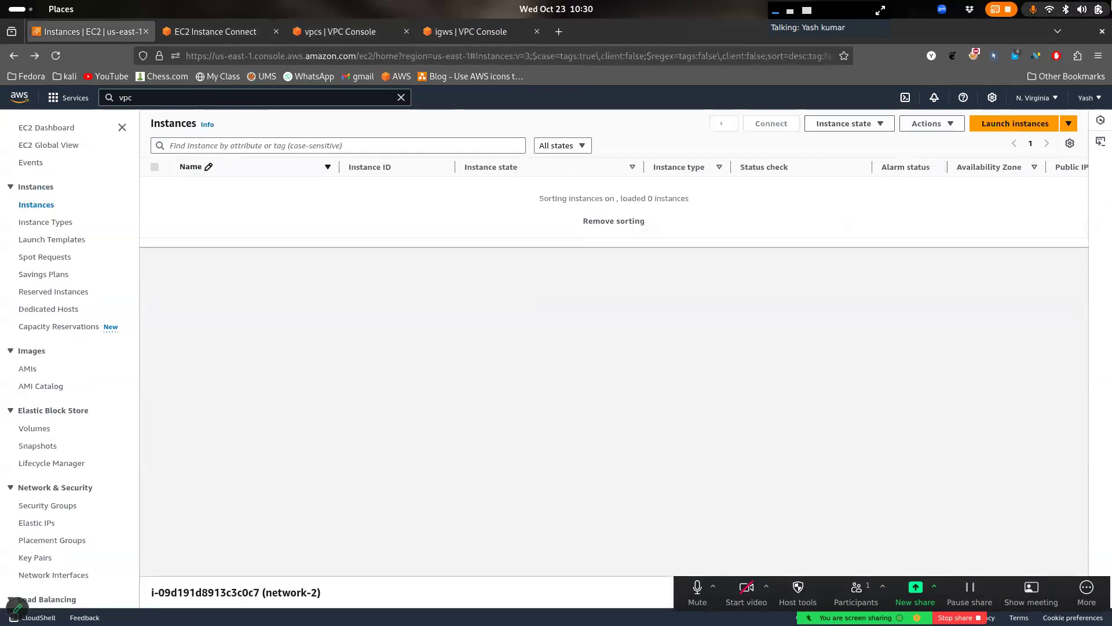
Dismiss the Zoom Workplace notification and switch the computer's Wi-Fi connection to the GICSEH -5G network
click(1075, 9)
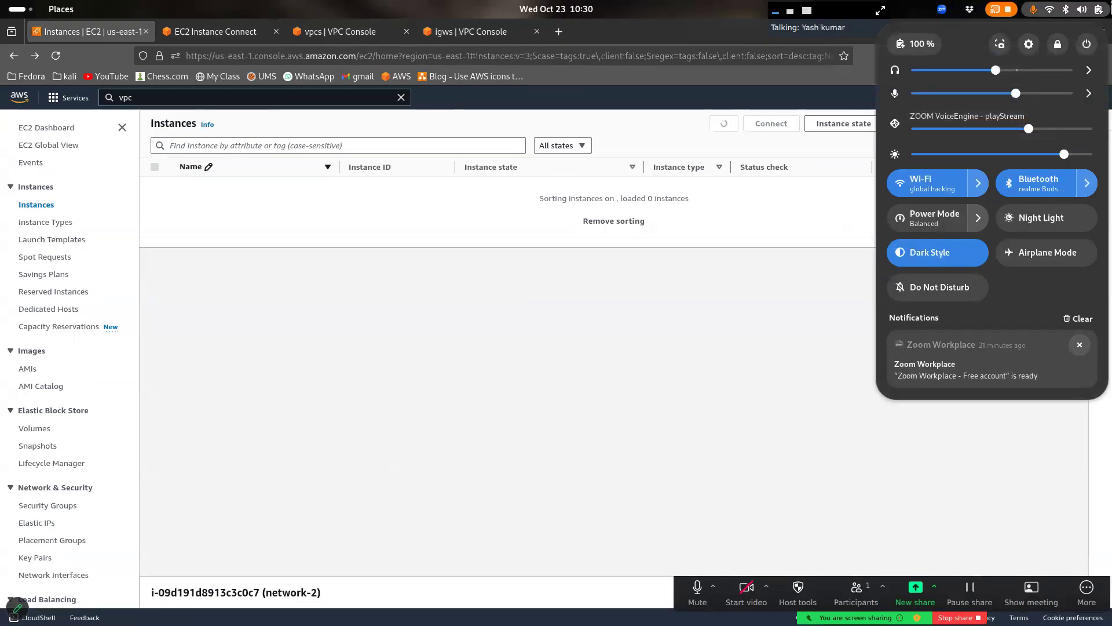
click(1080, 345)
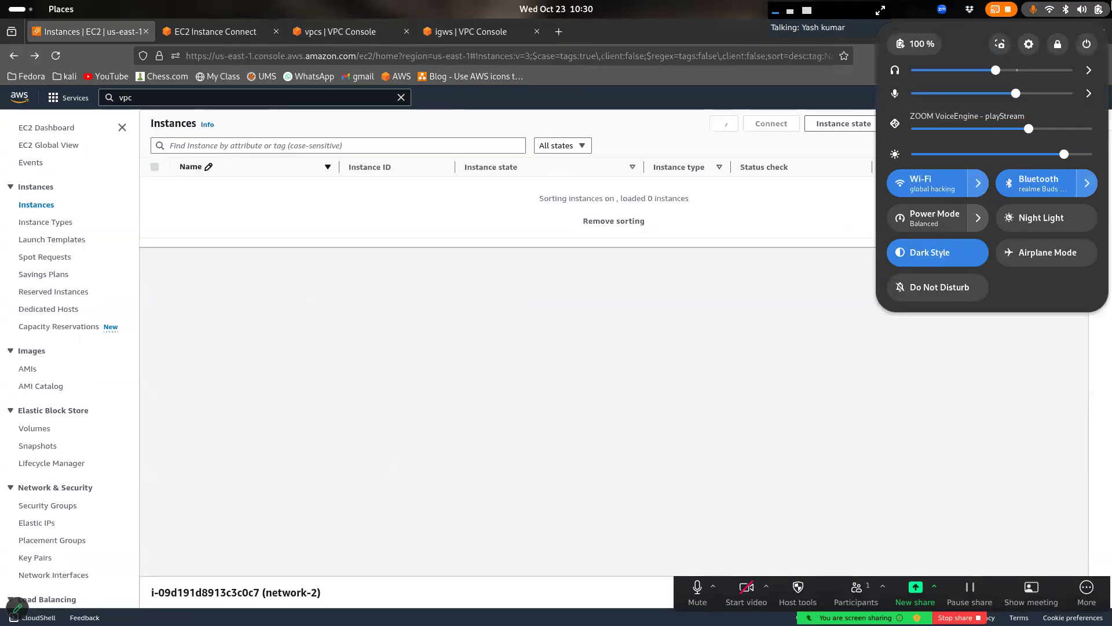
click(1111, 5)
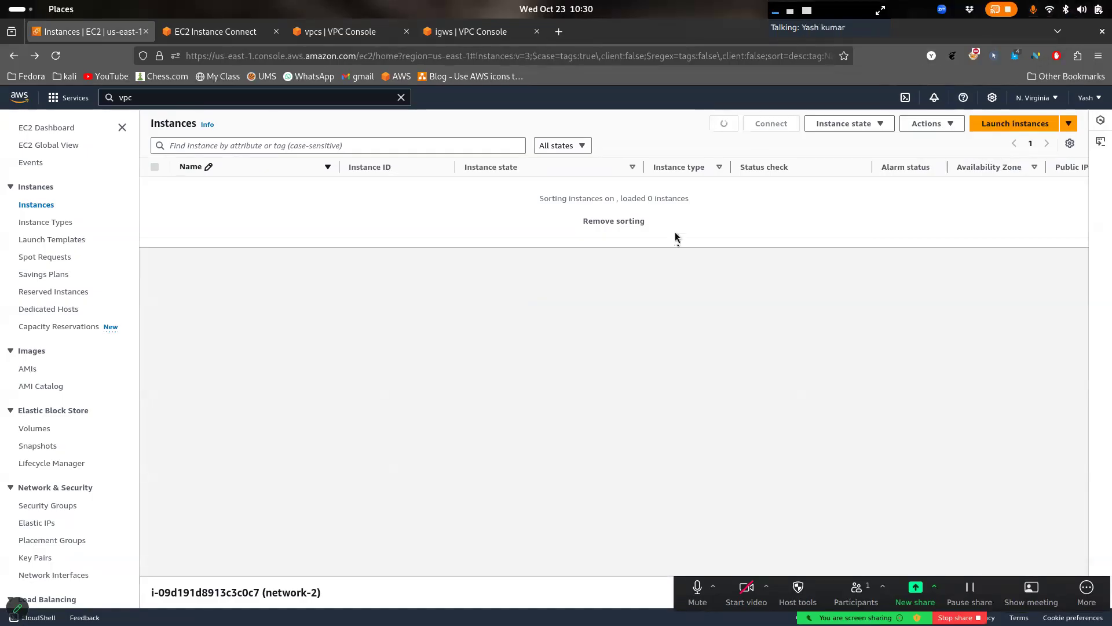
click(1067, 10)
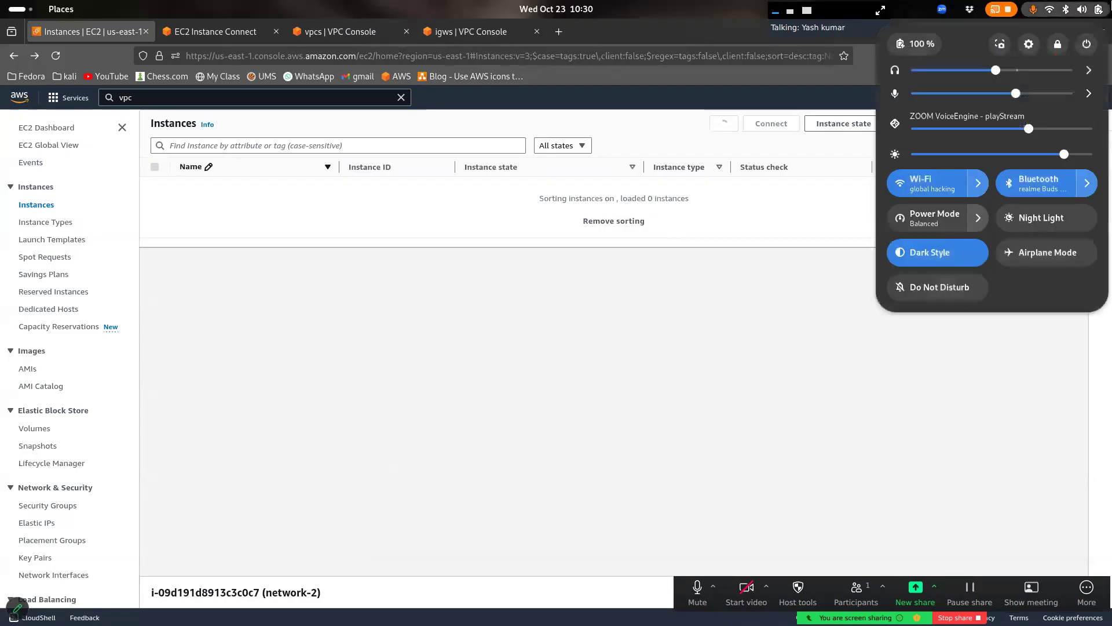
click(978, 183)
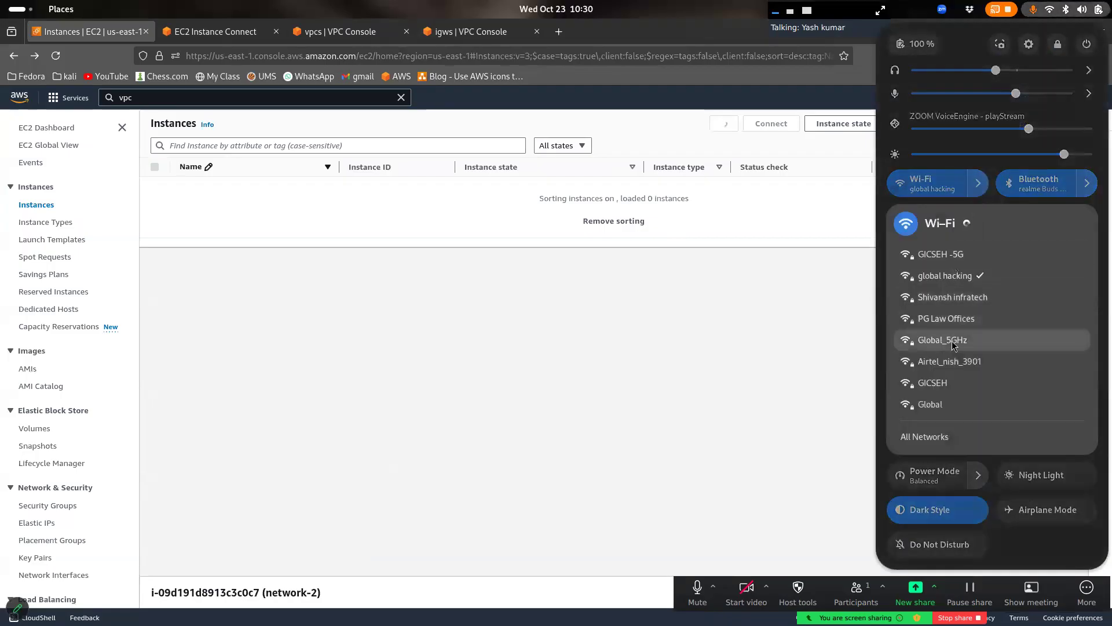
click(959, 262)
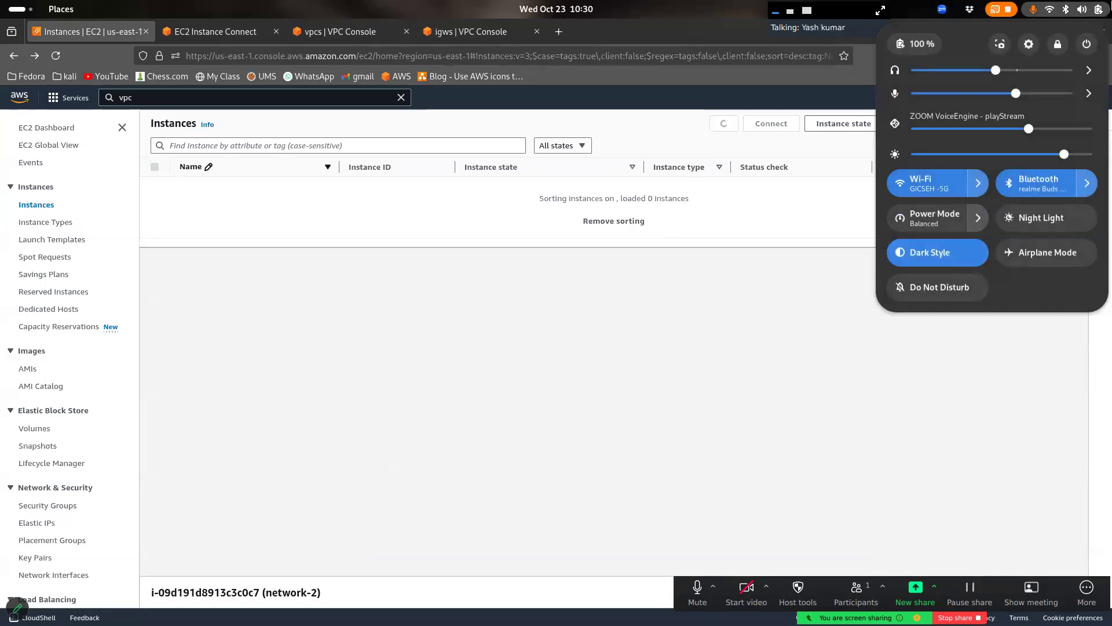
click(1111, 5)
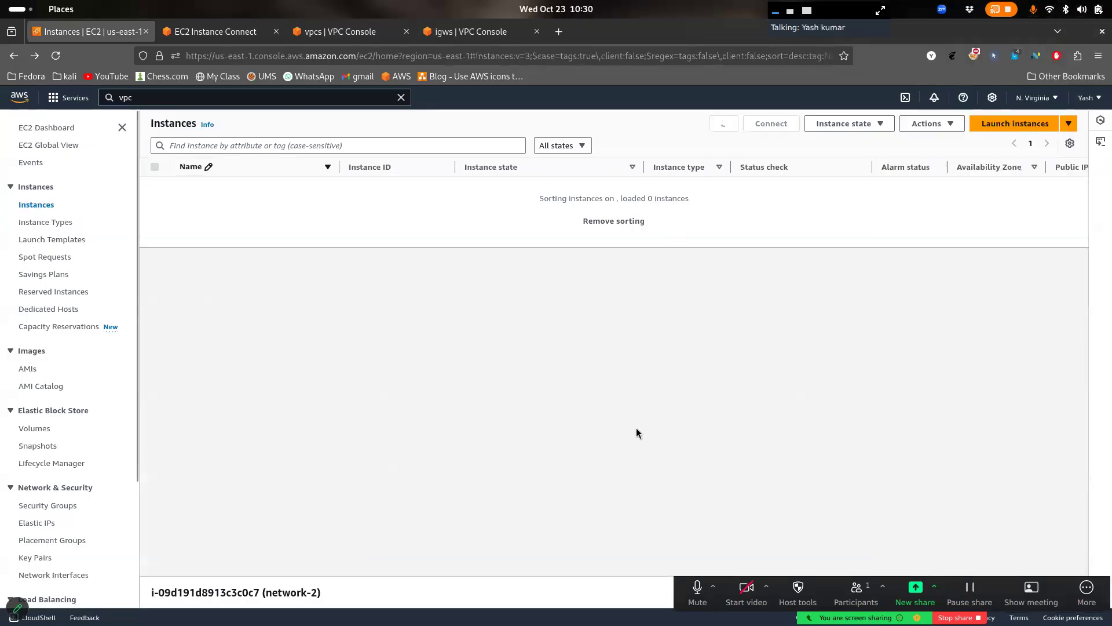
Refresh the internet gateways list and go back to the EC2 instances list to check whether it loads
click(446, 31)
click(869, 124)
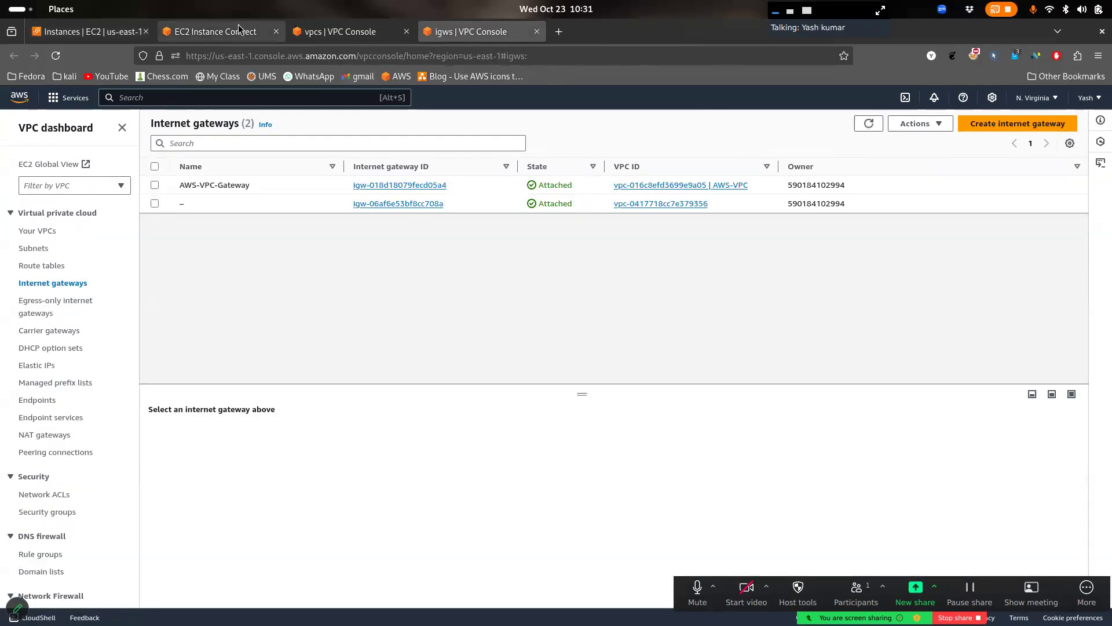
click(106, 34)
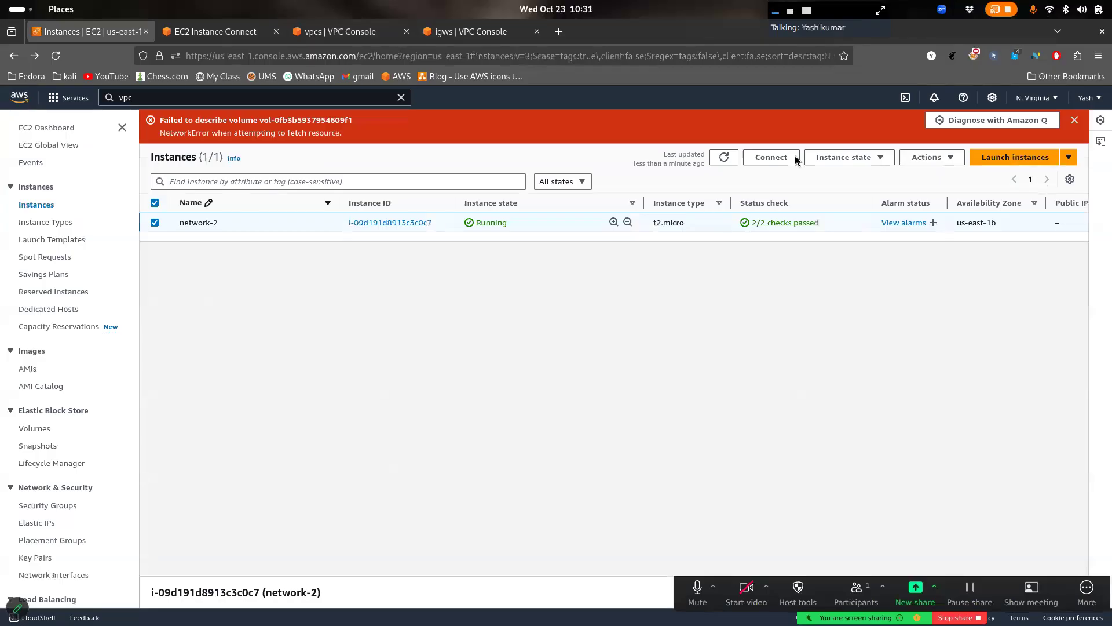
Refresh the EC2 instances list and check which instance the open terminal session belongs to
click(724, 158)
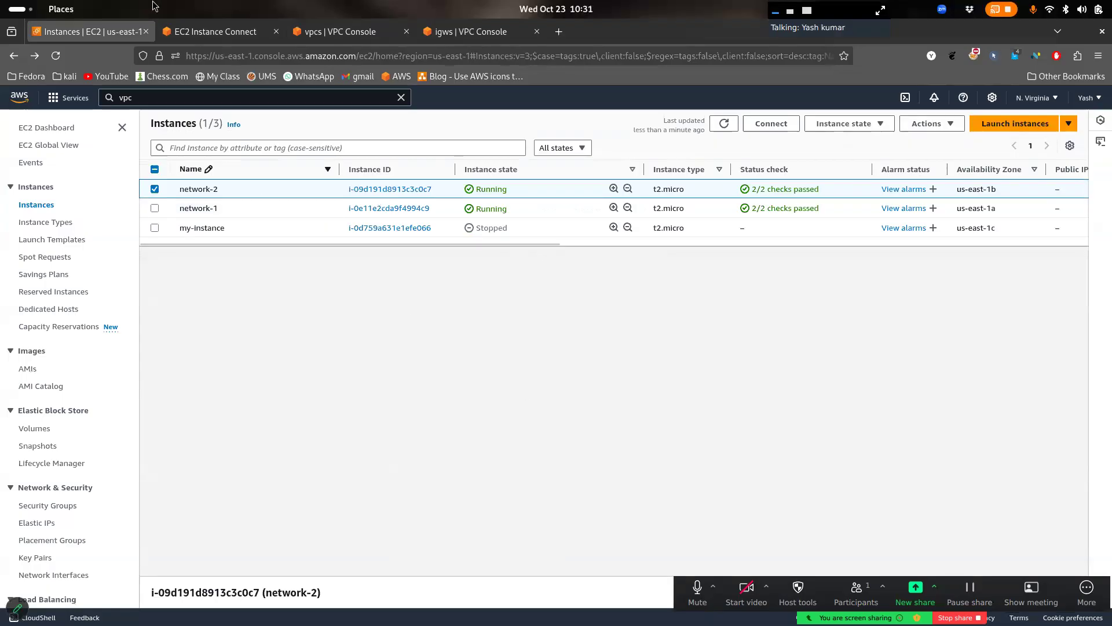
click(193, 26)
drag(188, 544, 101, 539)
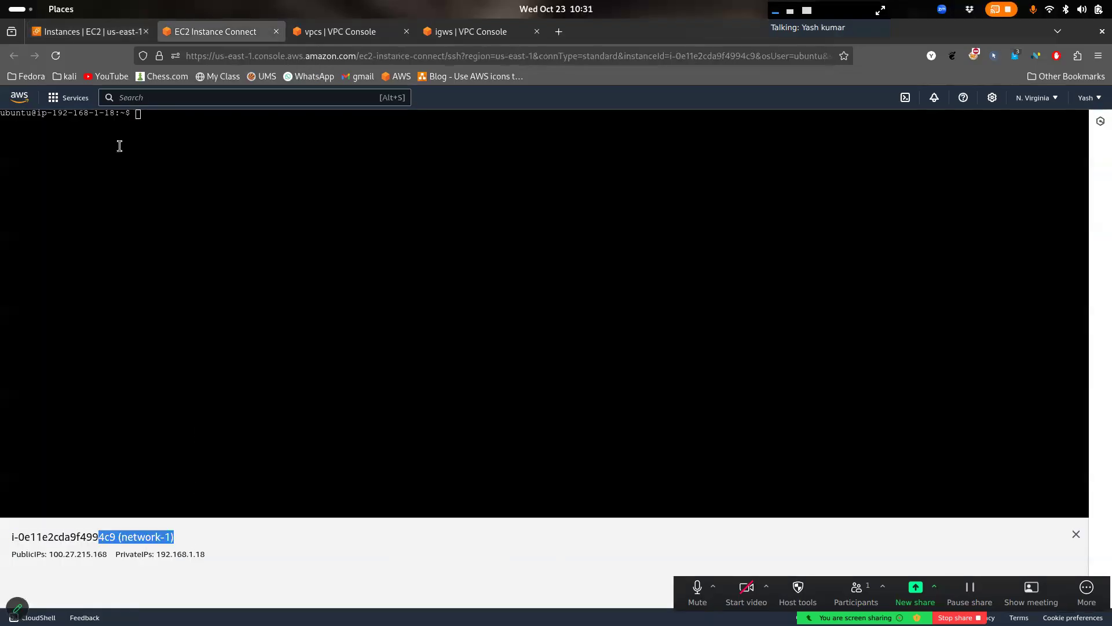
click(104, 33)
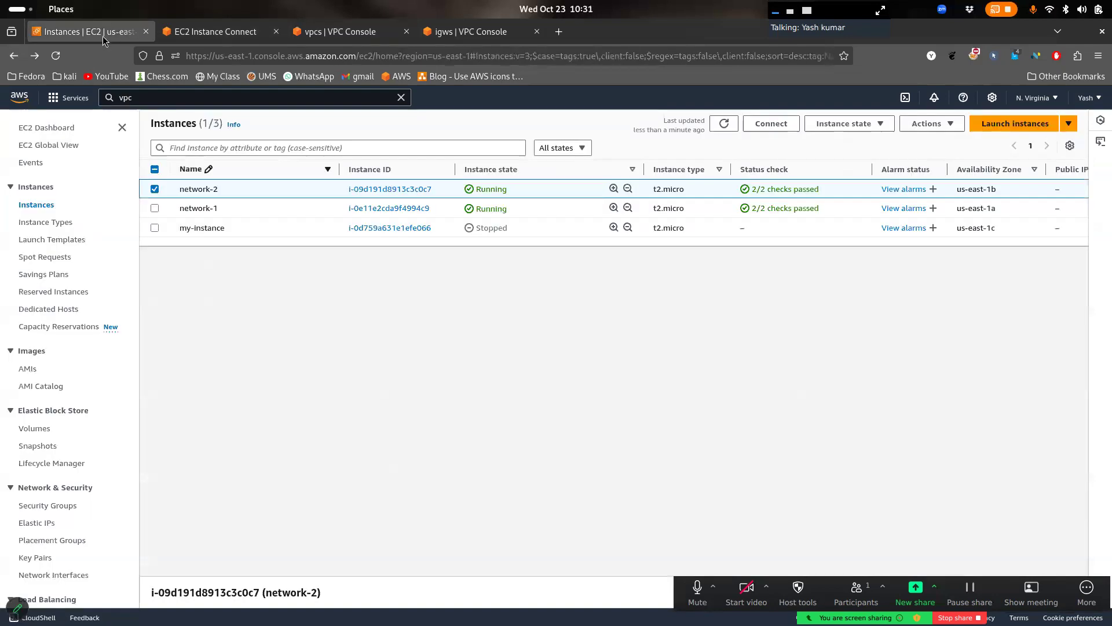
Review the network-1 instance's summary and details, including its public IP assignment, and return to the instances list
click(390, 209)
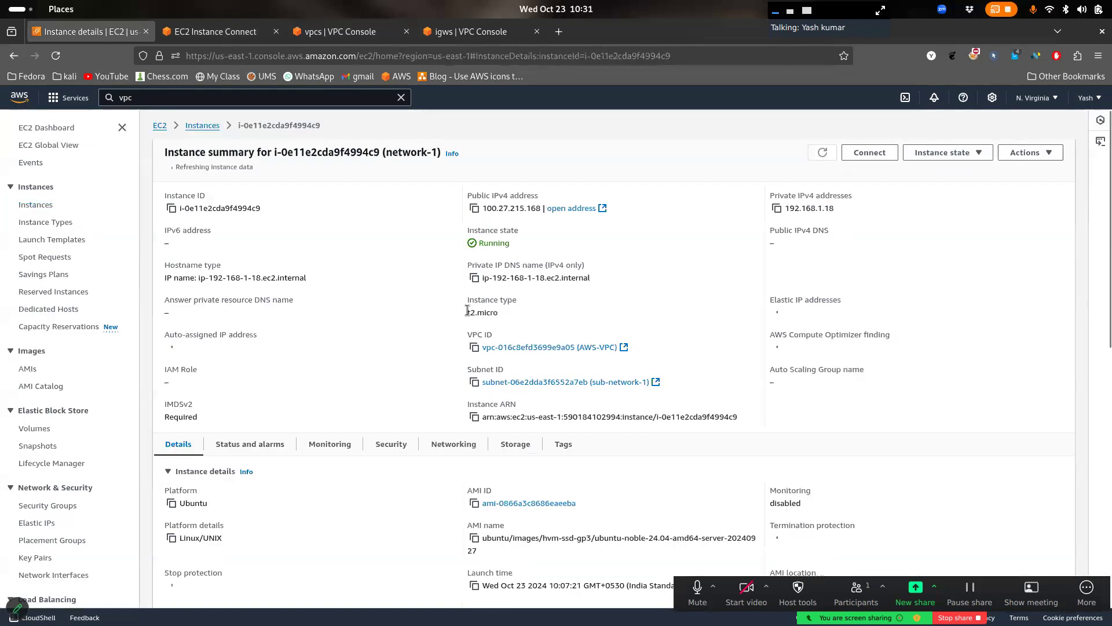
scroll(453, 404, down, 5)
scroll(504, 162, up, 1)
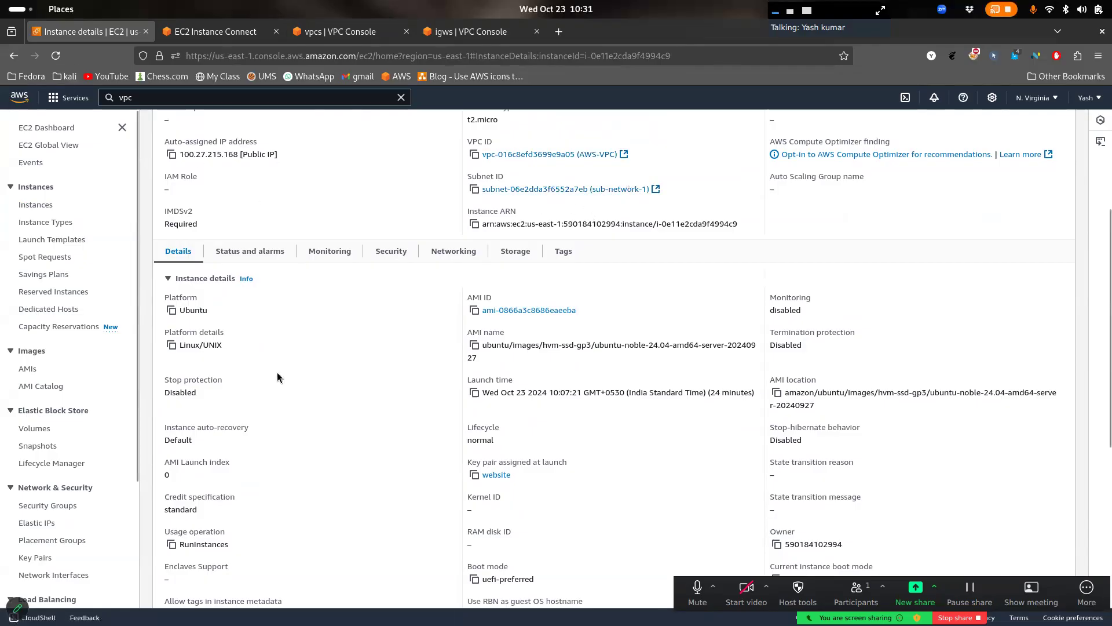
scroll(277, 372, up, 3)
click(202, 125)
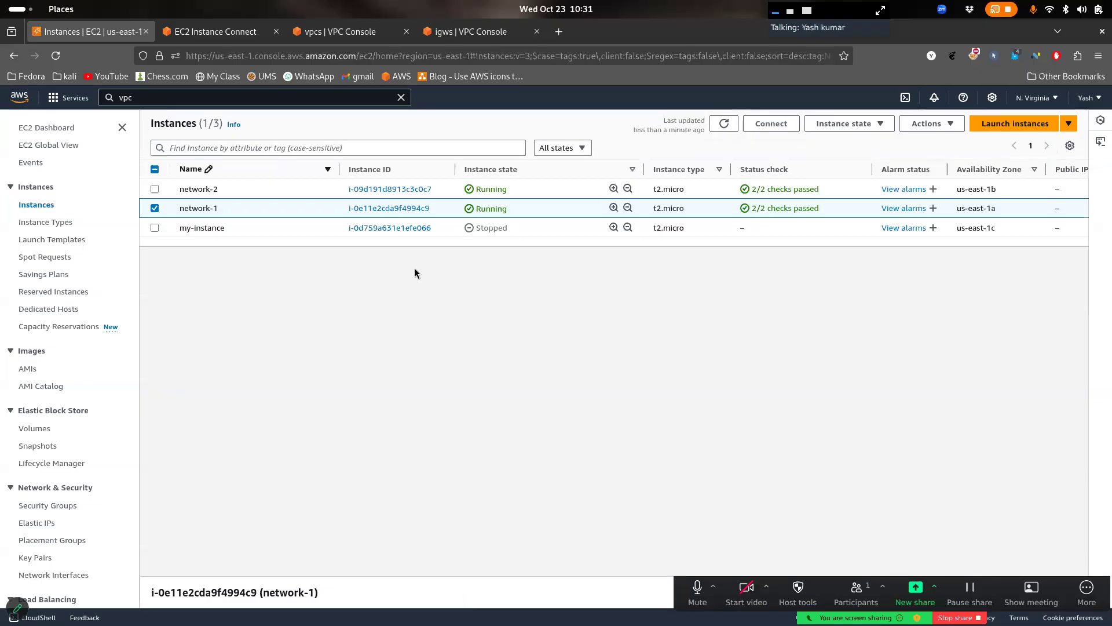
Review the network-2 instance's details and compare its subnet with the AWS-VPC resource map
click(375, 189)
scroll(426, 357, down, 5)
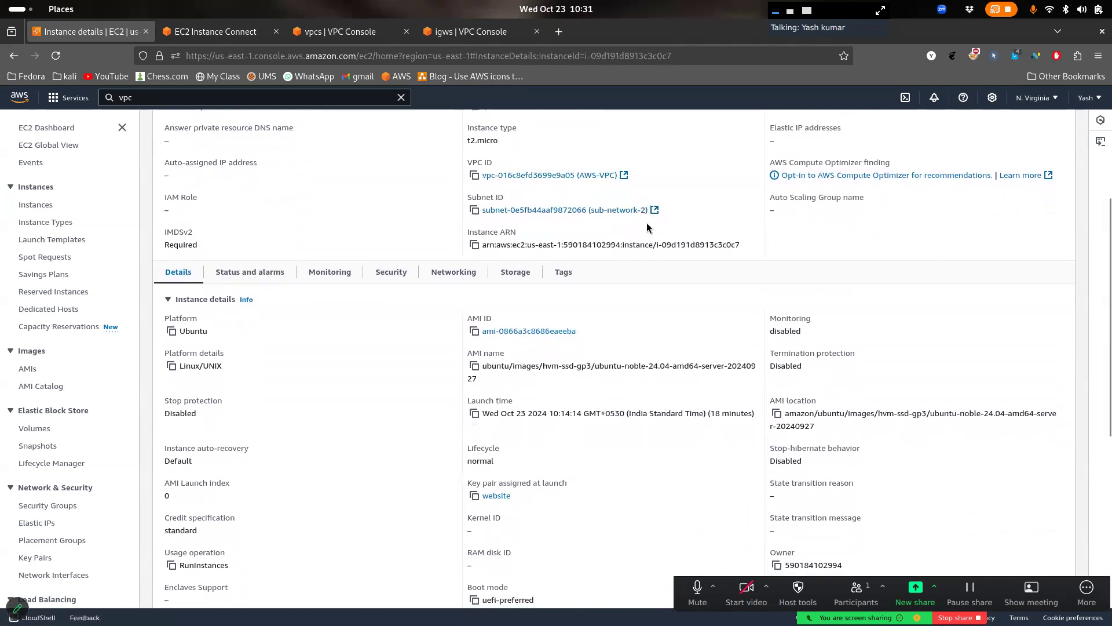
scroll(580, 191, up, 5)
click(340, 33)
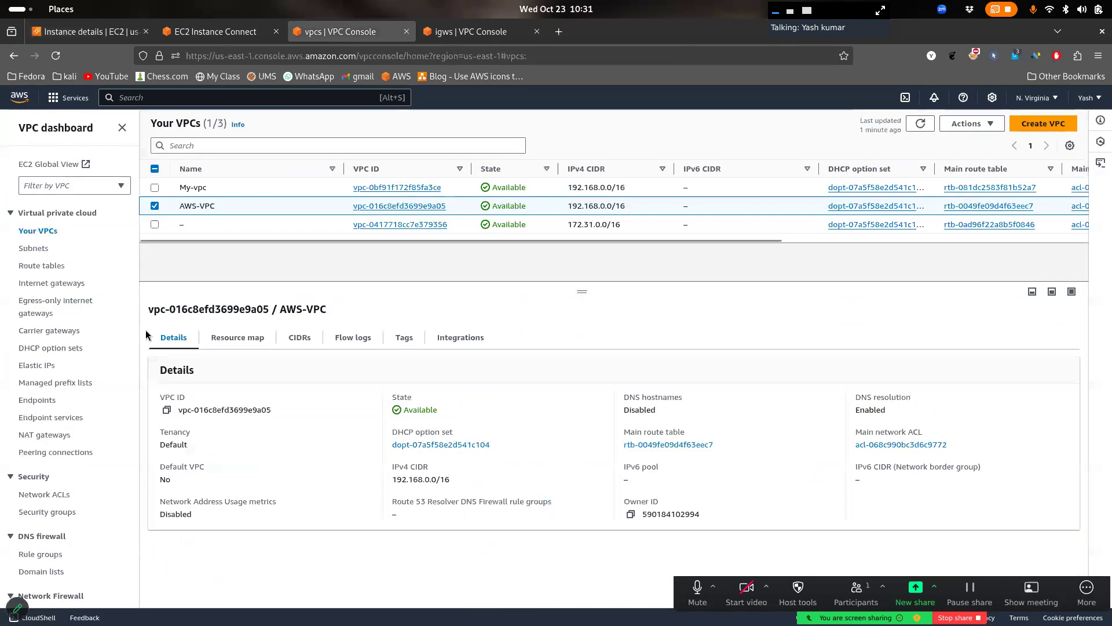
click(237, 337)
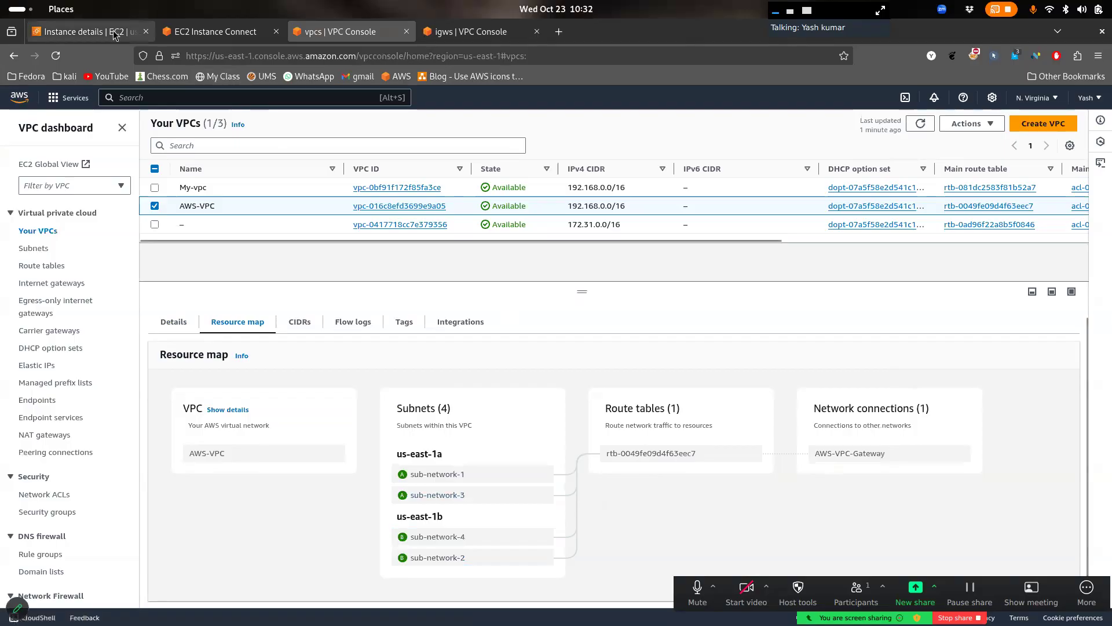
click(89, 32)
scroll(437, 167, down, 1)
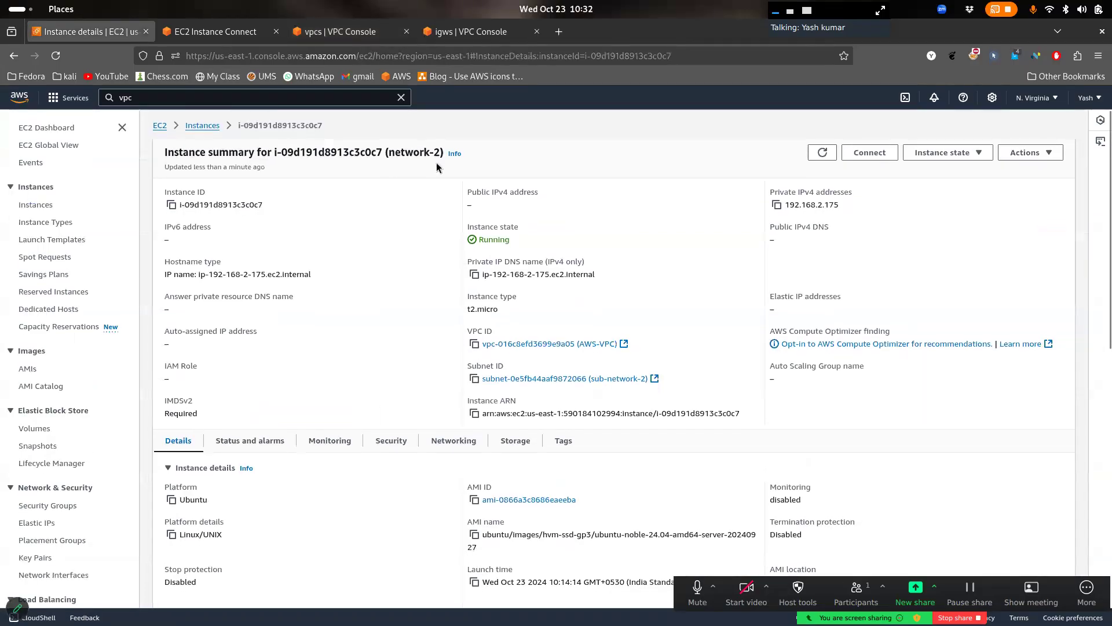
Check the EC2 Instance Connect options for network-2 and return to its instance summary
click(870, 153)
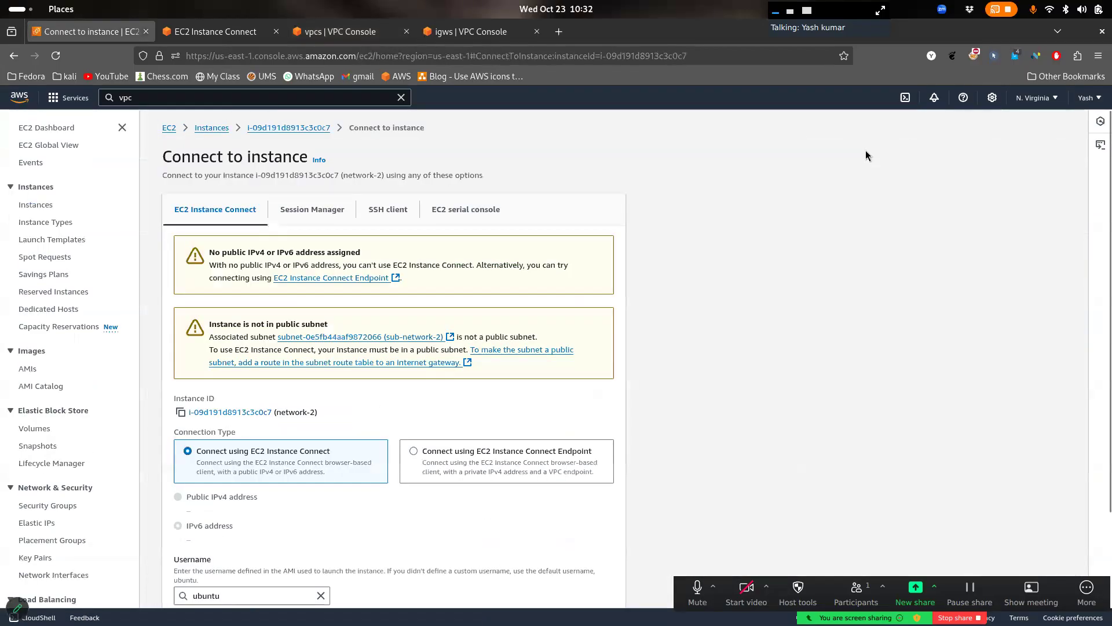
scroll(544, 482, down, 3)
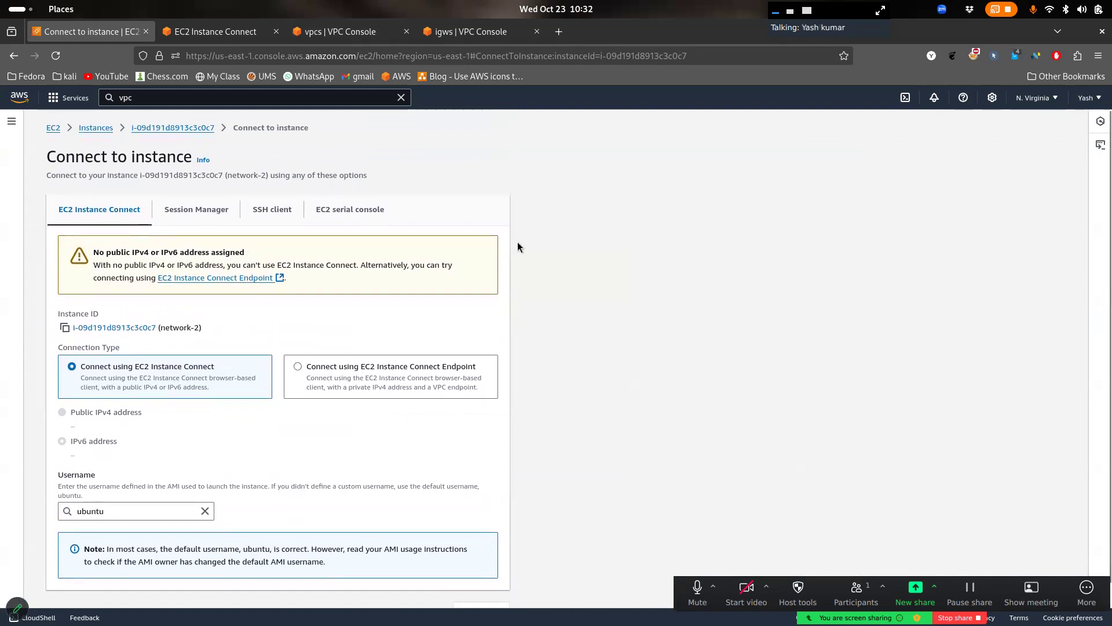
key(alt+Left)
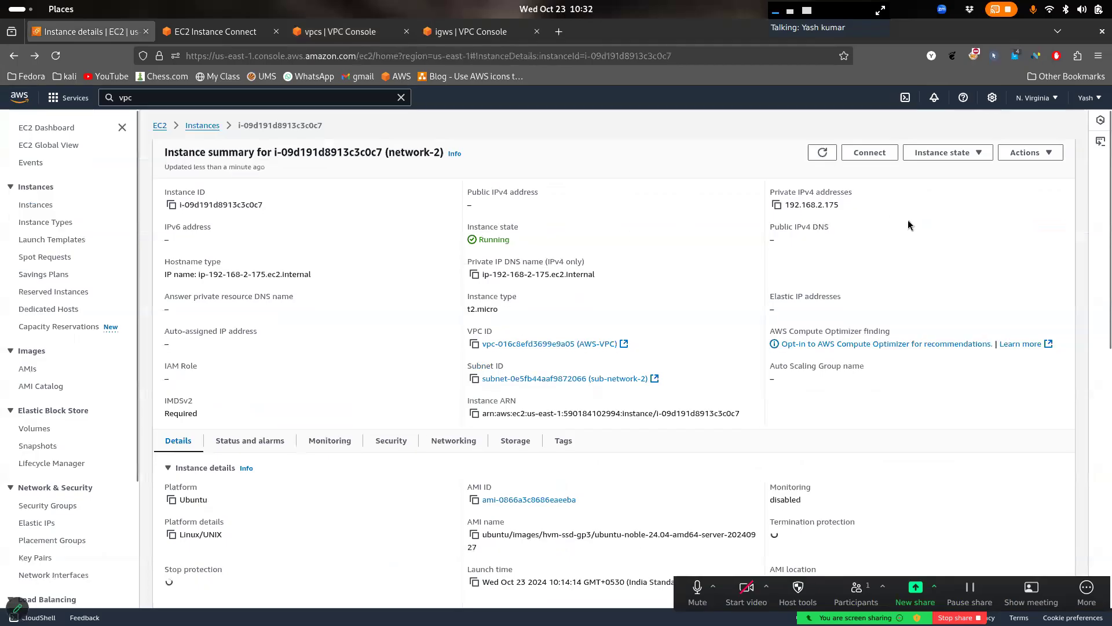
click(953, 152)
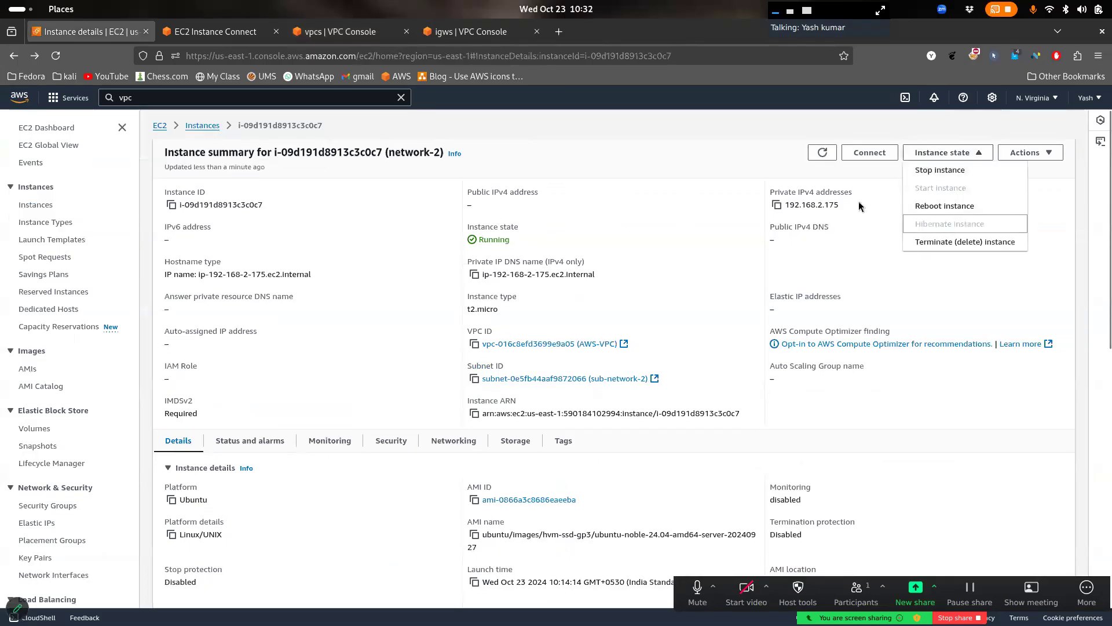
click(1026, 153)
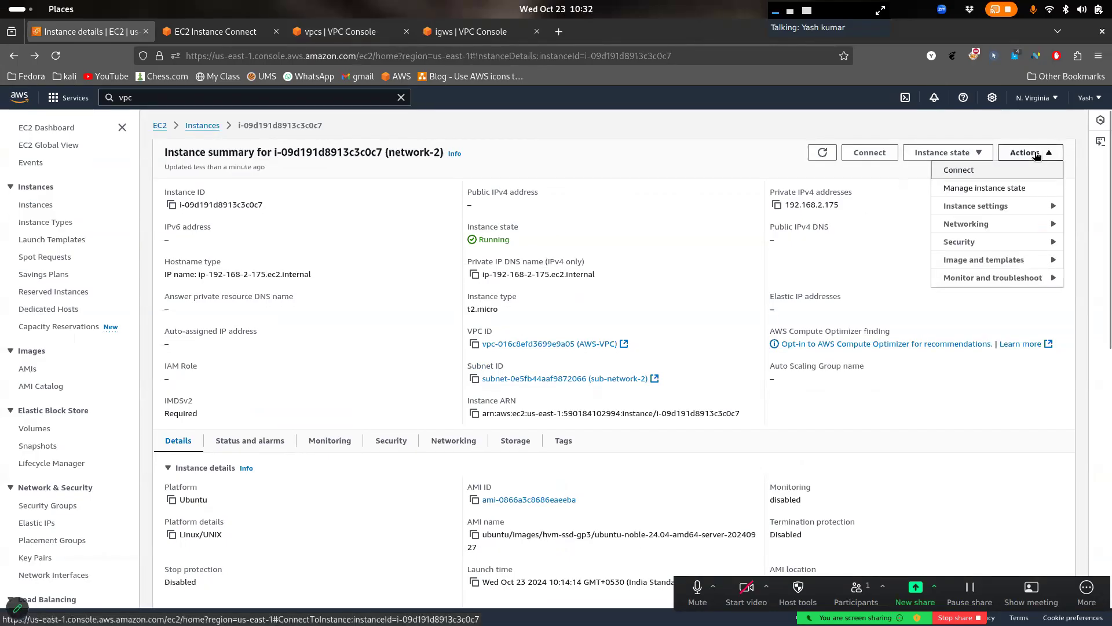
mouse_move(1007, 230)
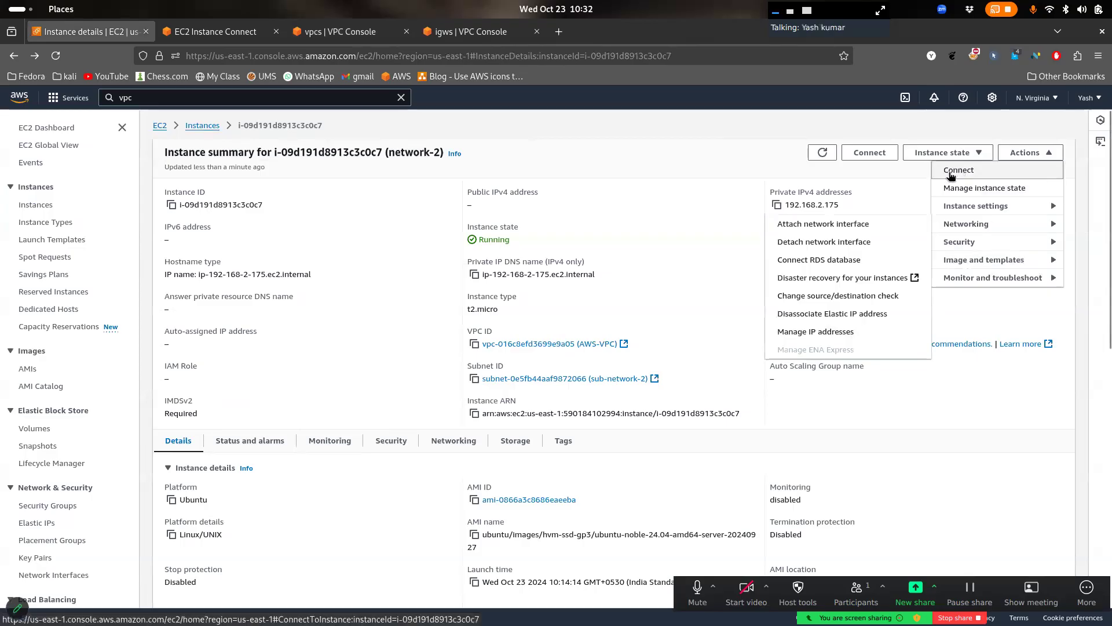
click(822, 175)
click(965, 155)
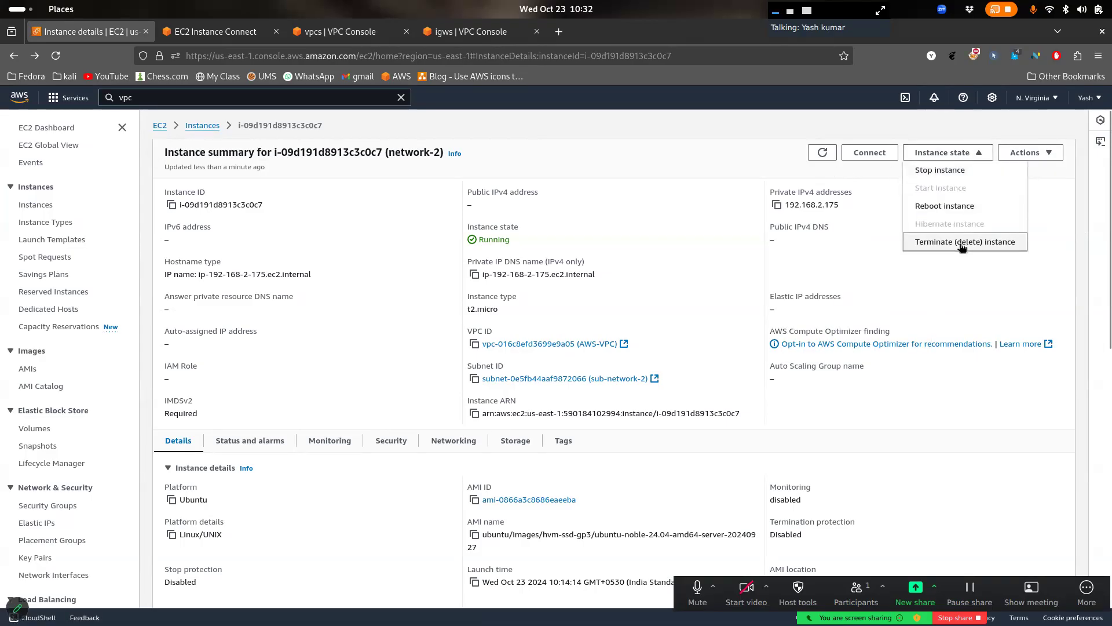
click(833, 186)
Go back to the instances list and start launching a new instance named network-2
key(alt+Left)
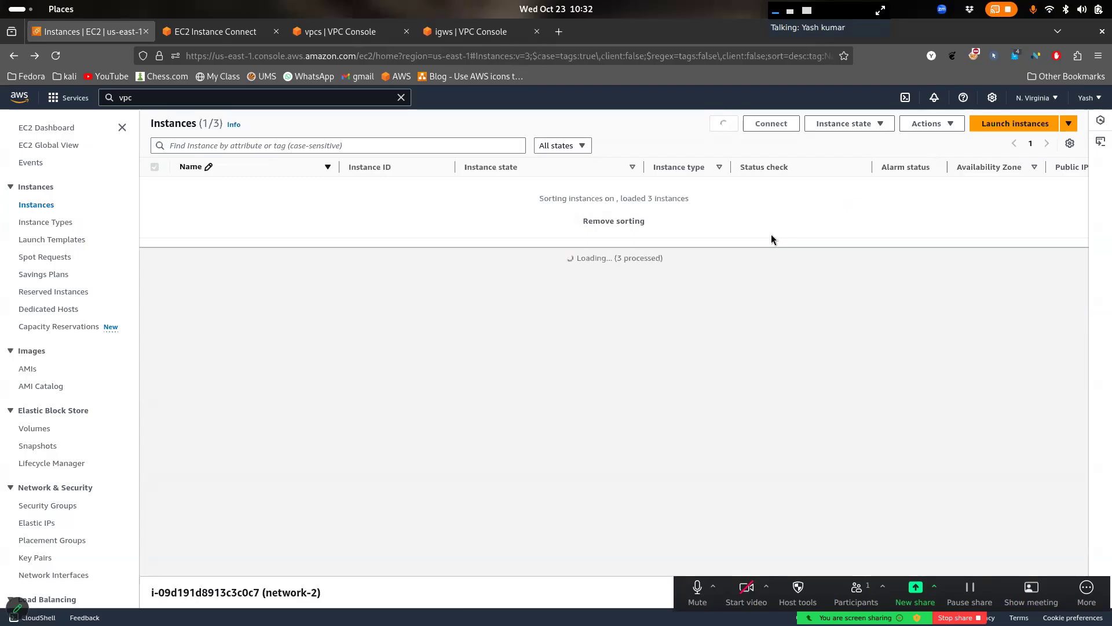
scroll(880, 221, right, 3)
scroll(879, 216, left, 3)
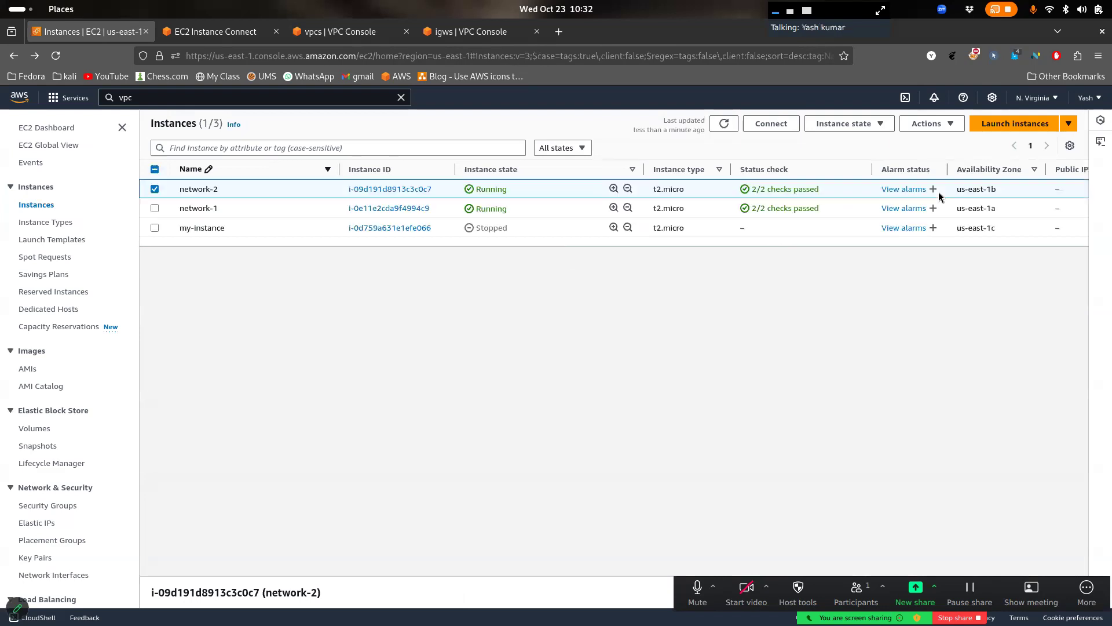
click(1017, 128)
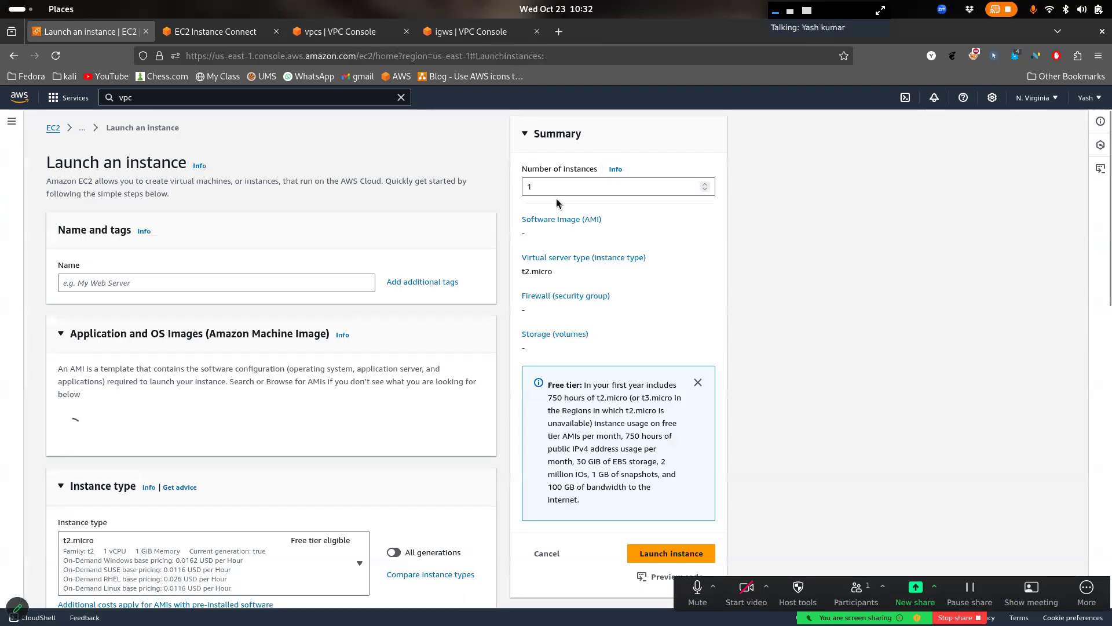
click(318, 284)
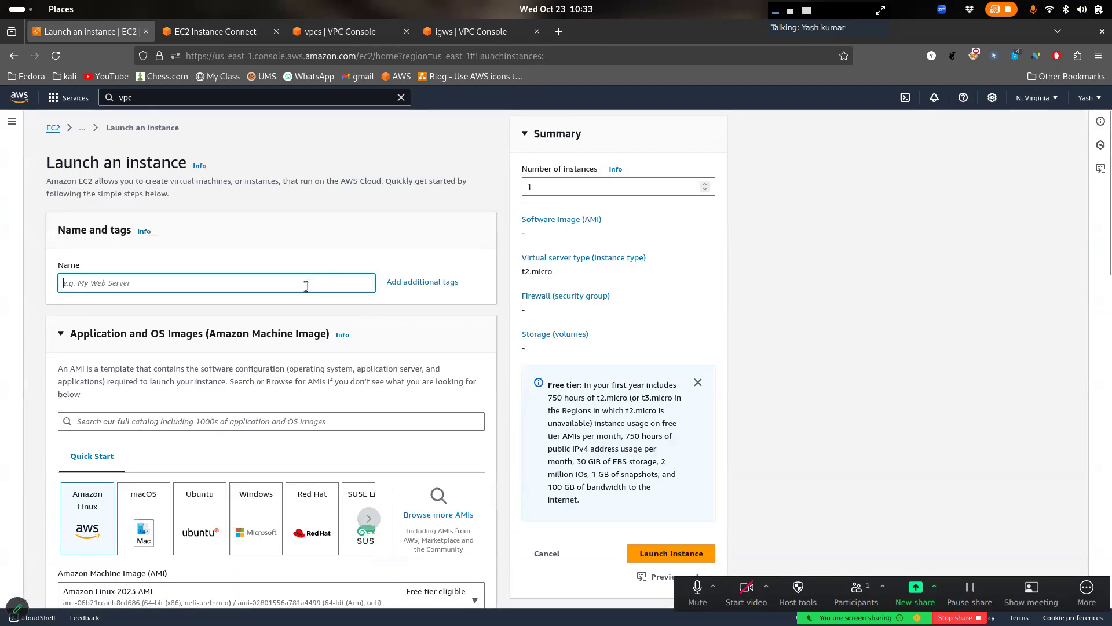
text(network-2)
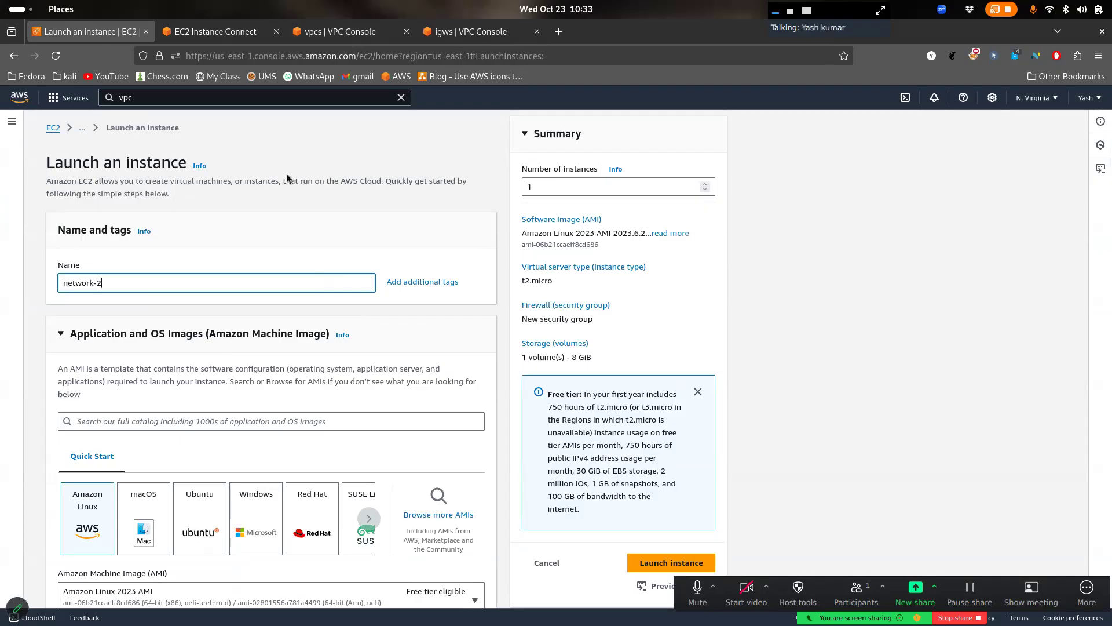
Close the network-1 terminal and open the list of running instances in a separate browser tab
click(220, 31)
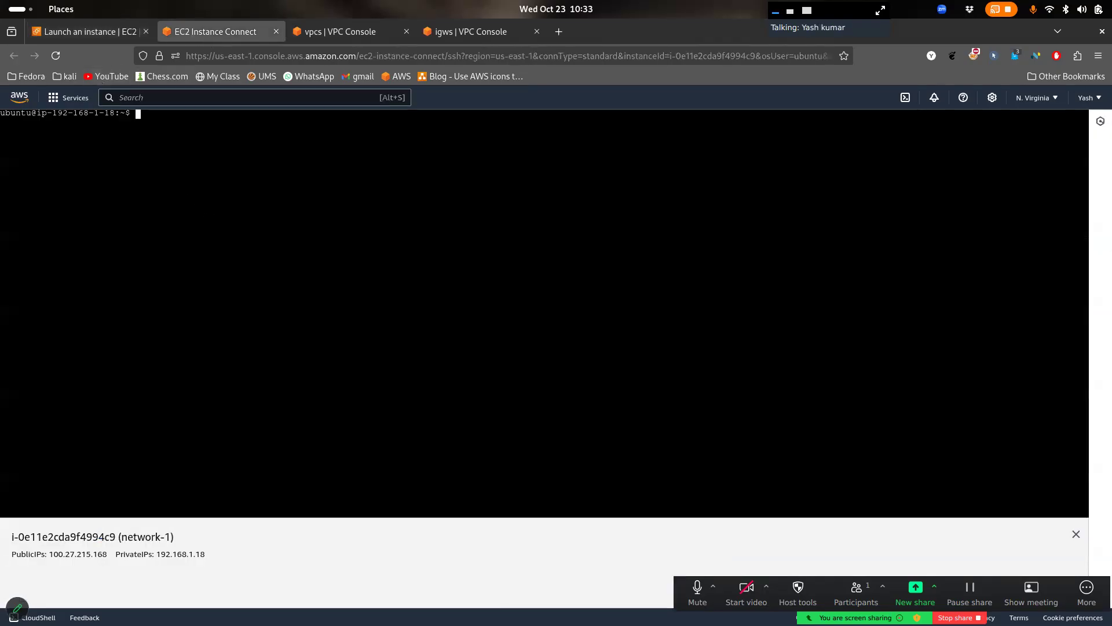
click(276, 31)
click(121, 35)
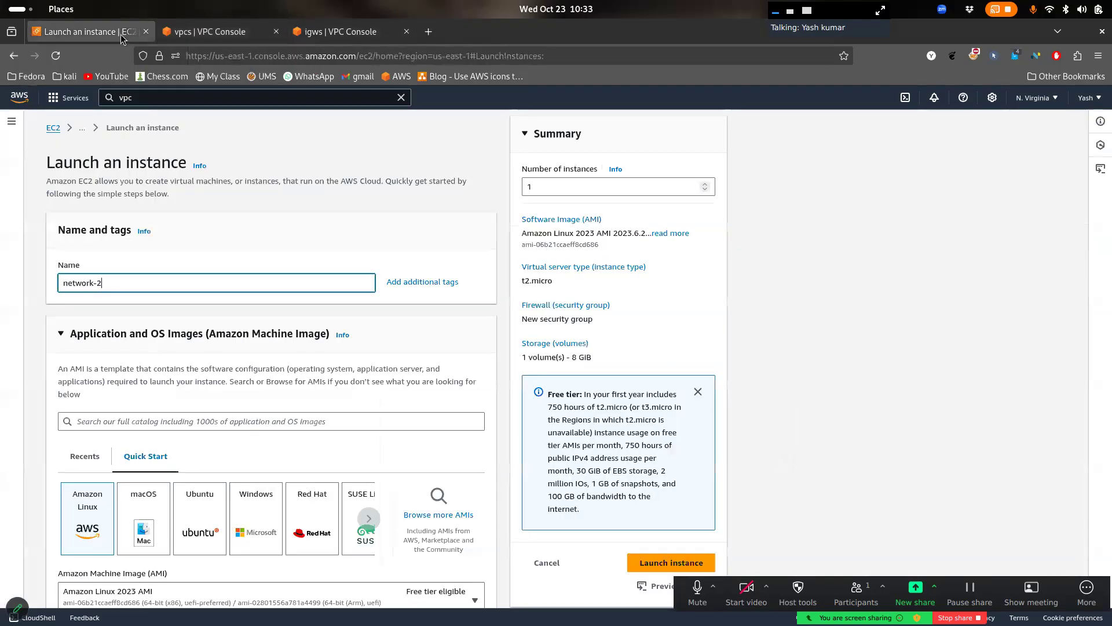
middle_click(53, 127)
click(219, 40)
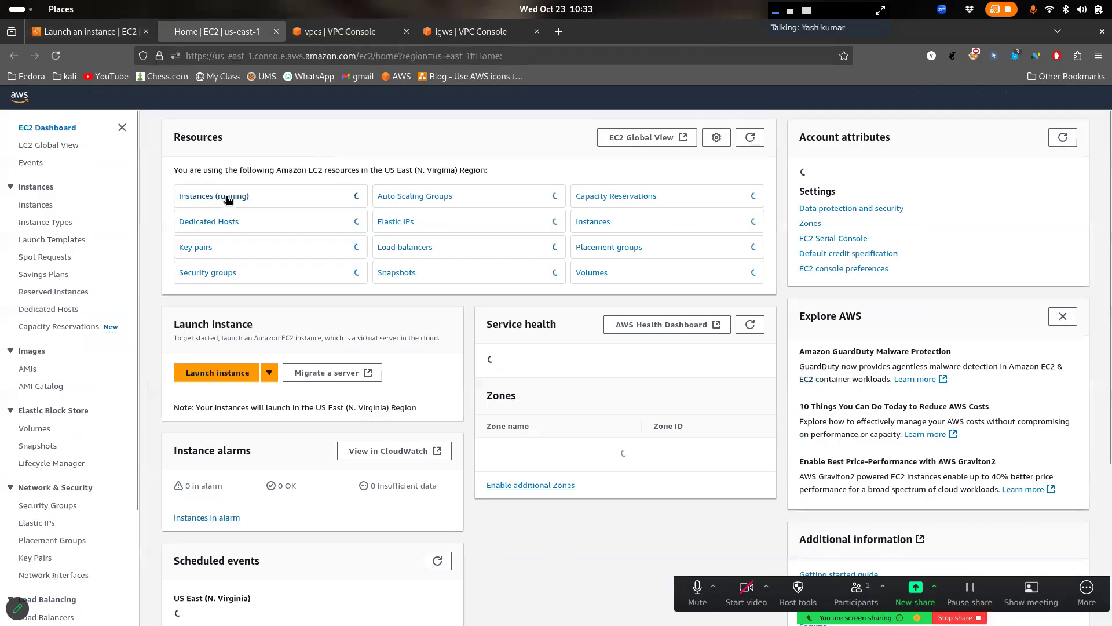
click(226, 196)
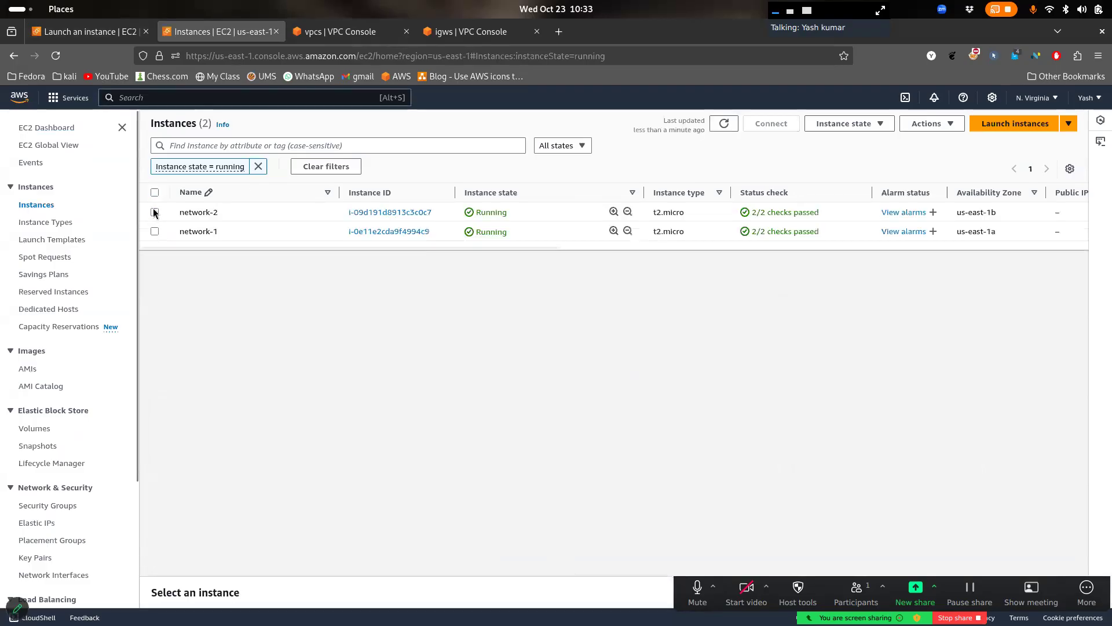
Check the public IPs of the running instances and terminate the existing network-2 instance
scroll(701, 247, right, 6)
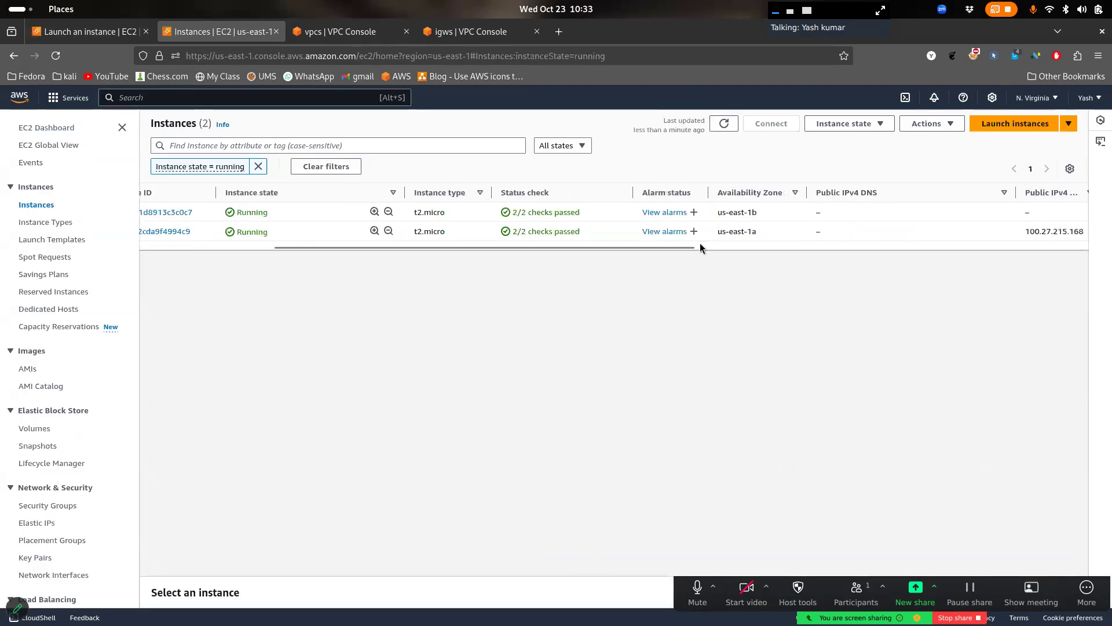
scroll(701, 248, right, 5)
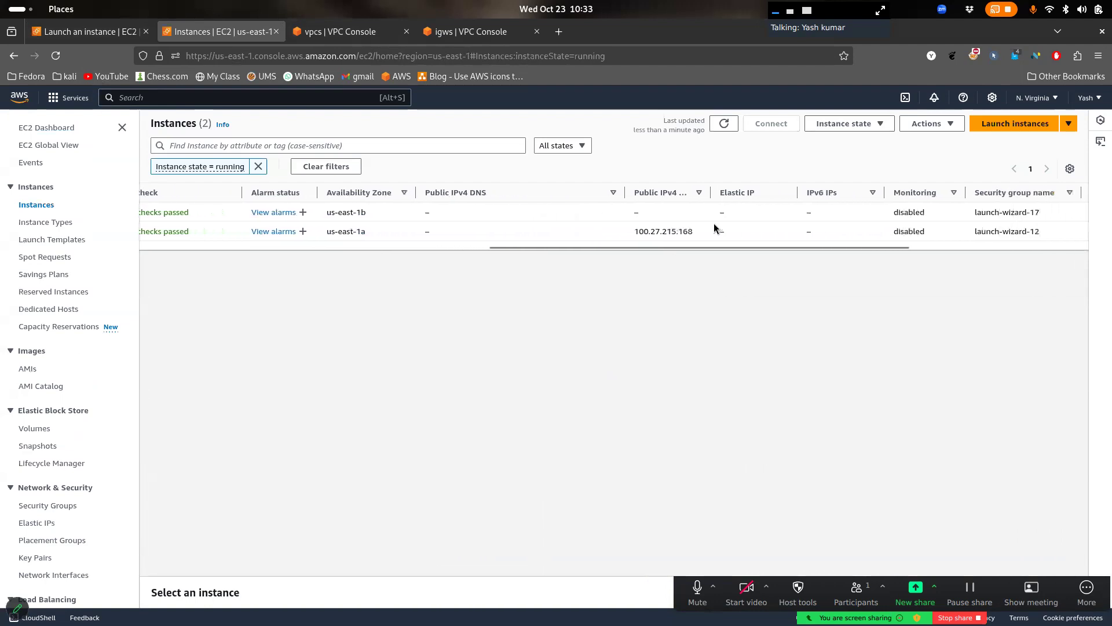
scroll(654, 217, left, 11)
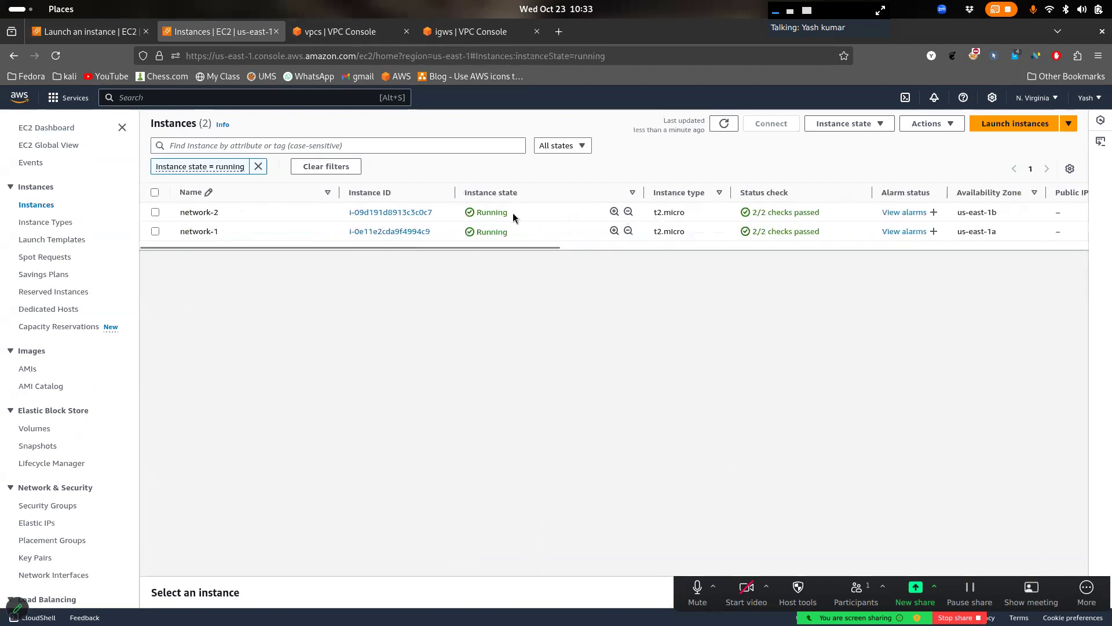
click(154, 212)
click(871, 125)
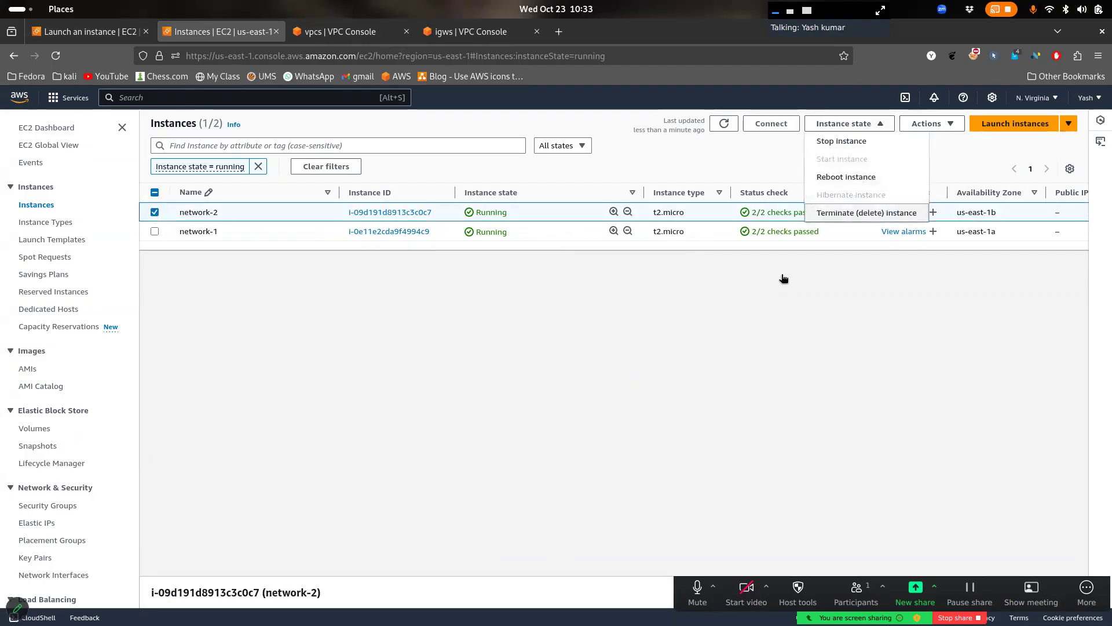
click(867, 213)
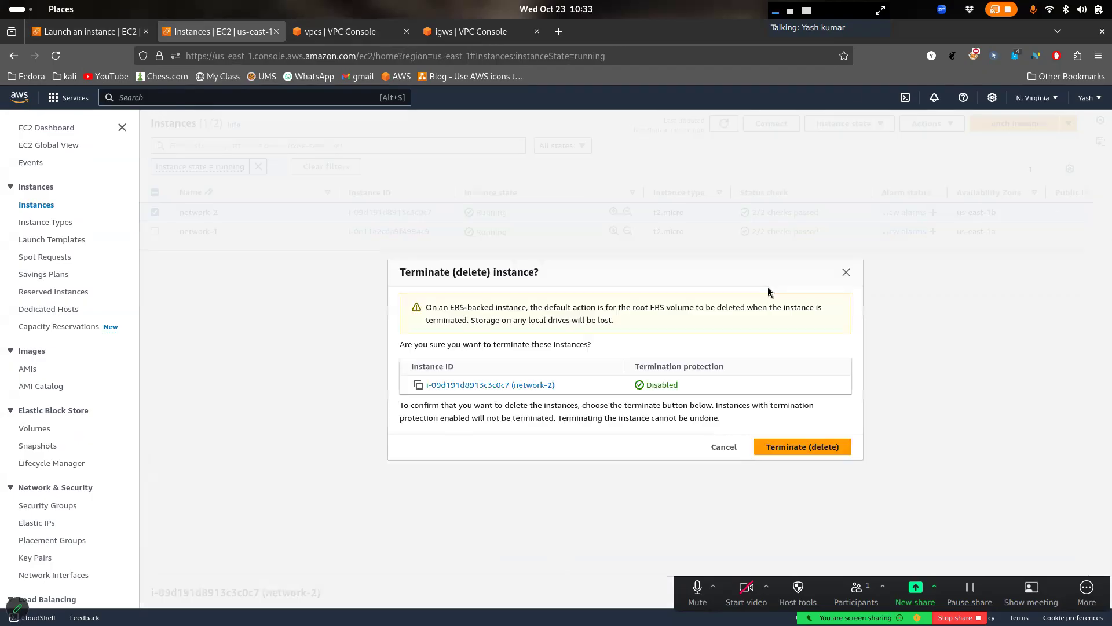
click(818, 447)
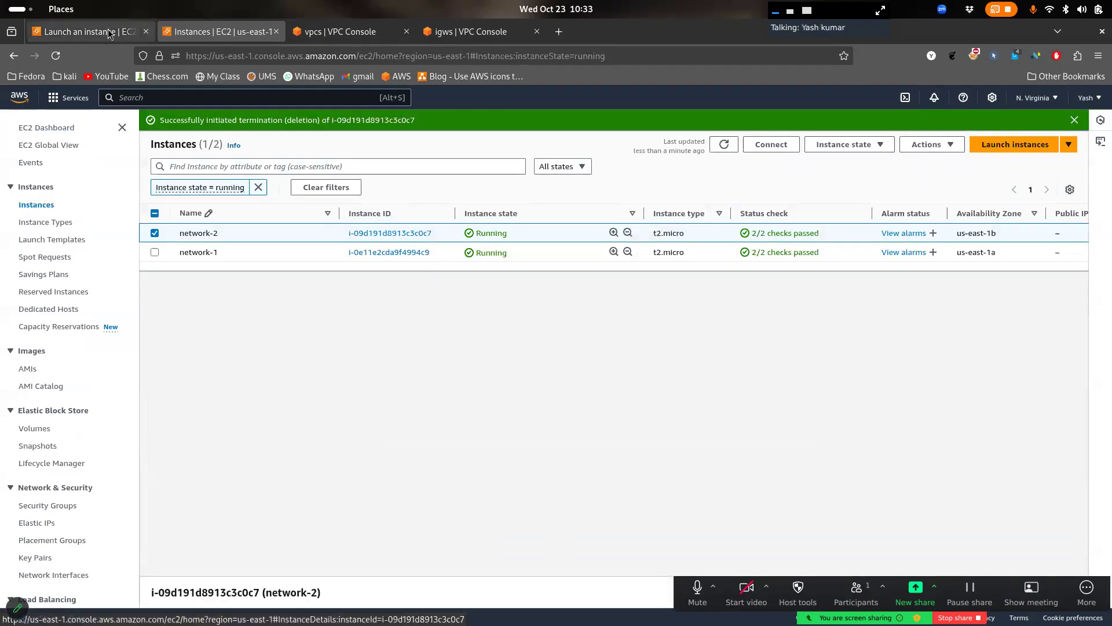
Choose the Ubuntu image and the website key pair for the new network-2 instance
click(109, 32)
scroll(216, 323, down, 3)
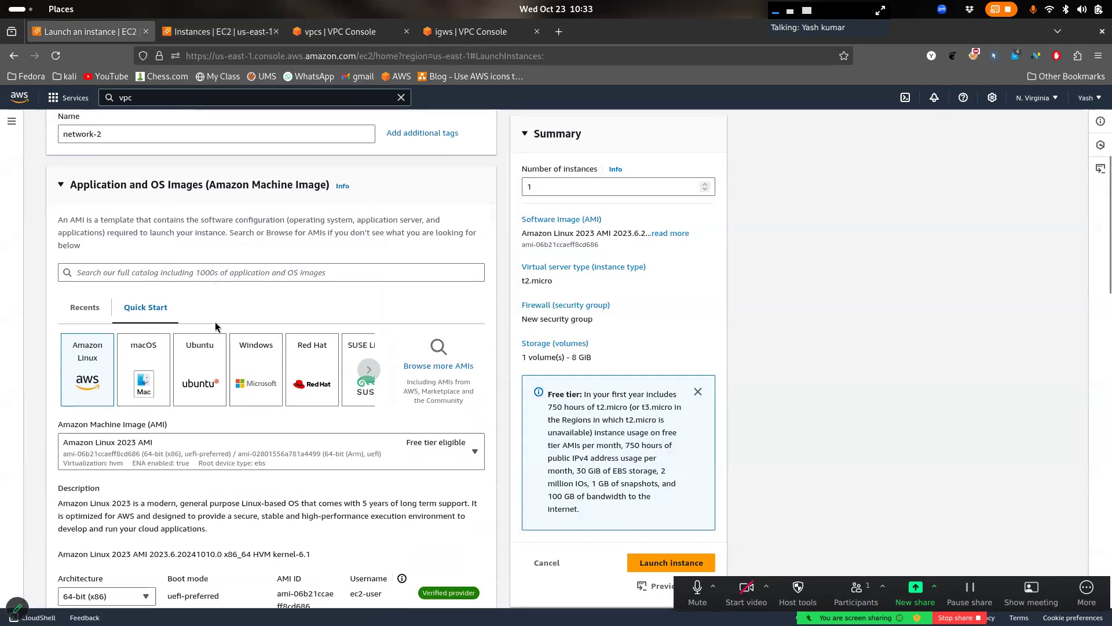
click(199, 380)
scroll(323, 310, down, 5)
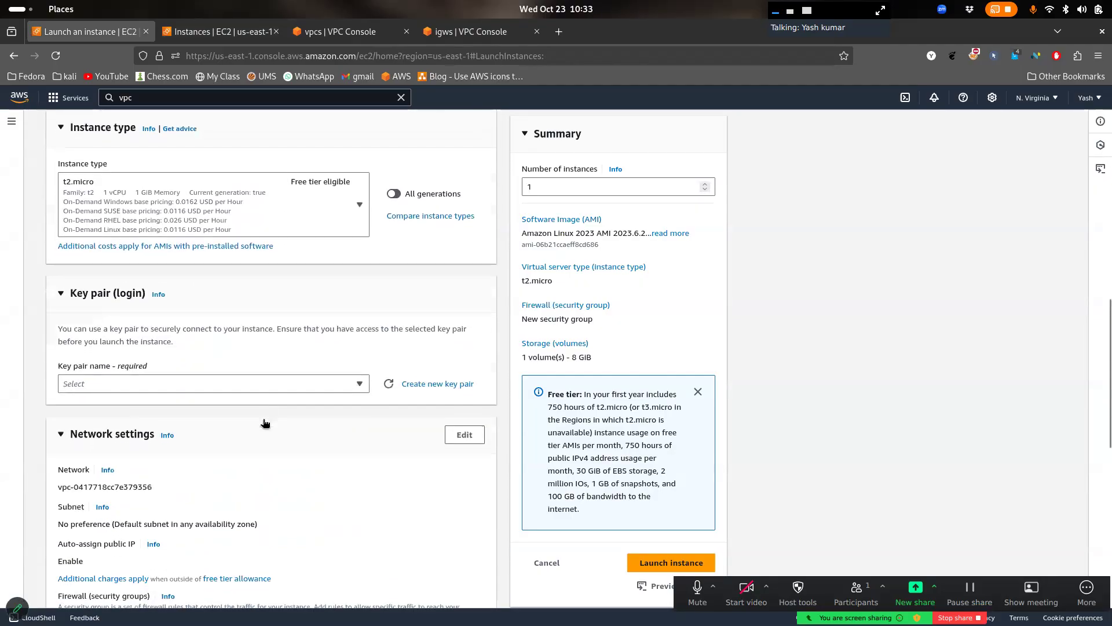
click(251, 489)
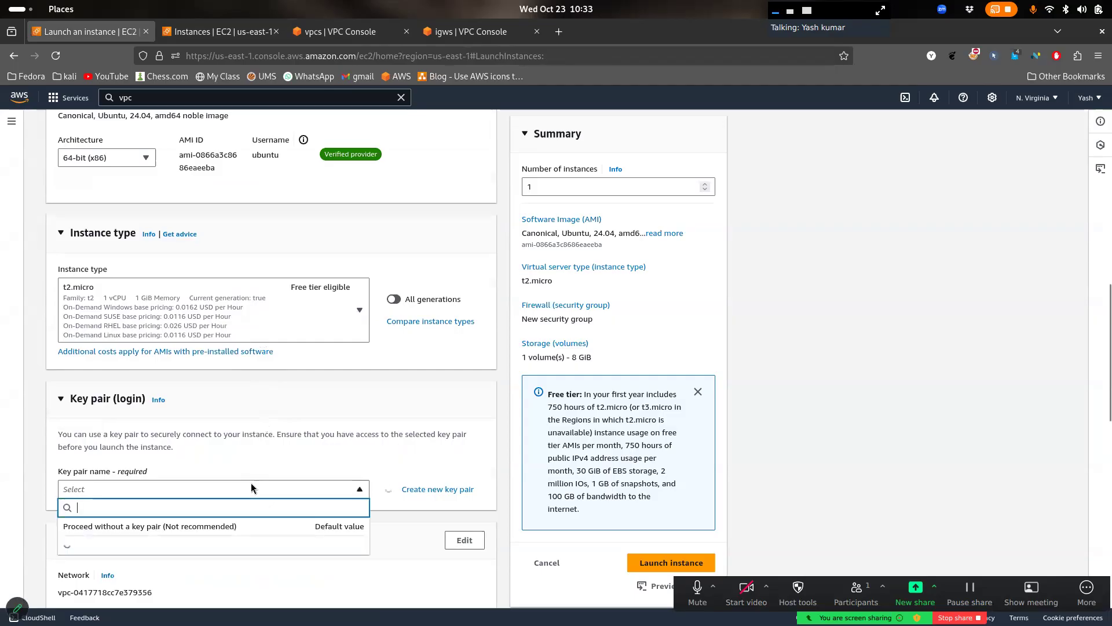
click(180, 542)
scroll(281, 443, down, 4)
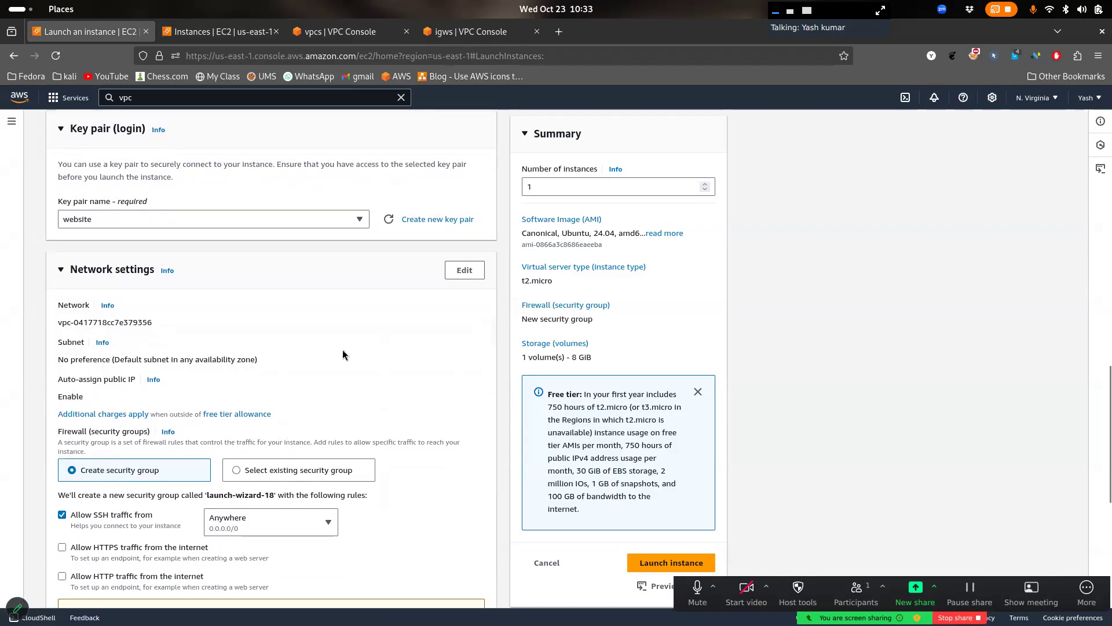
Edit the new instance's network settings to use AWS-VPC and enable auto-assigned public IP
click(465, 269)
click(284, 333)
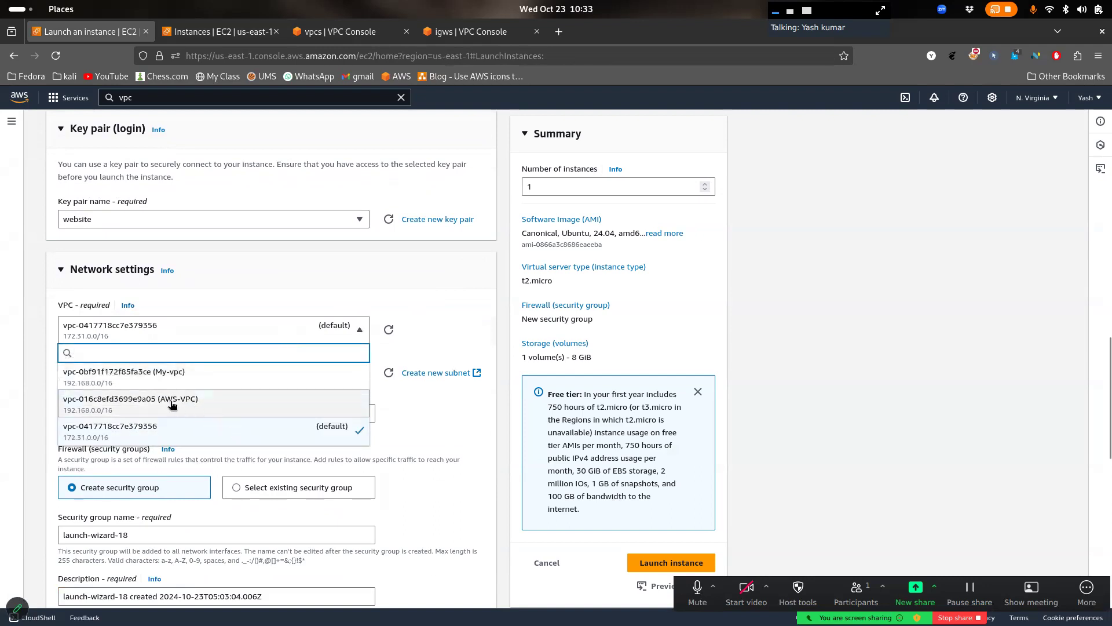
click(264, 393)
scroll(120, 336, down, 3)
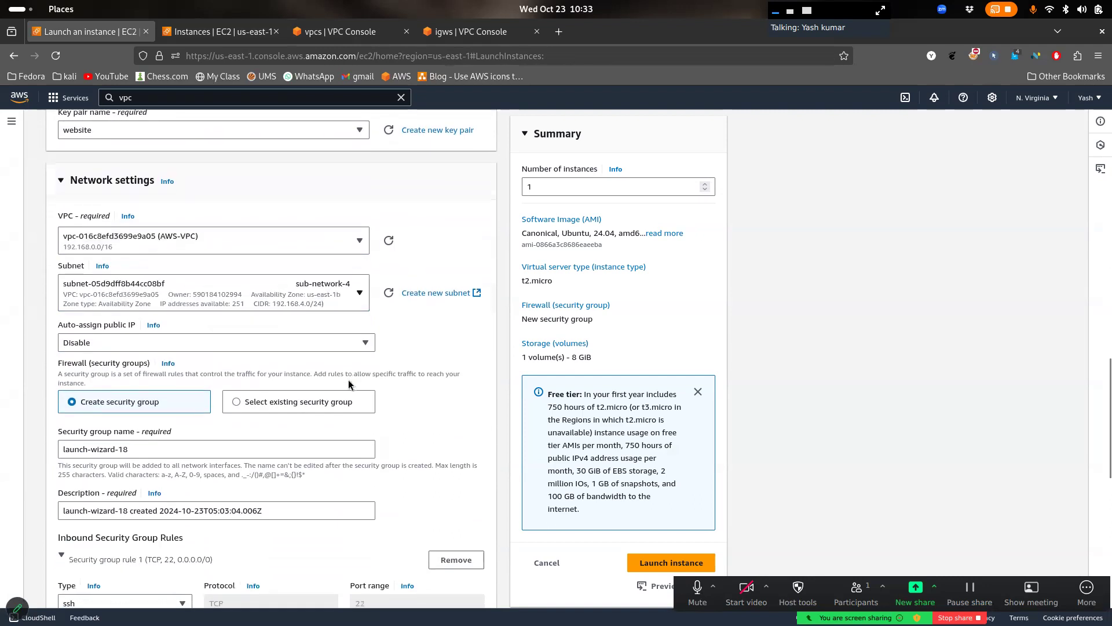
click(91, 347)
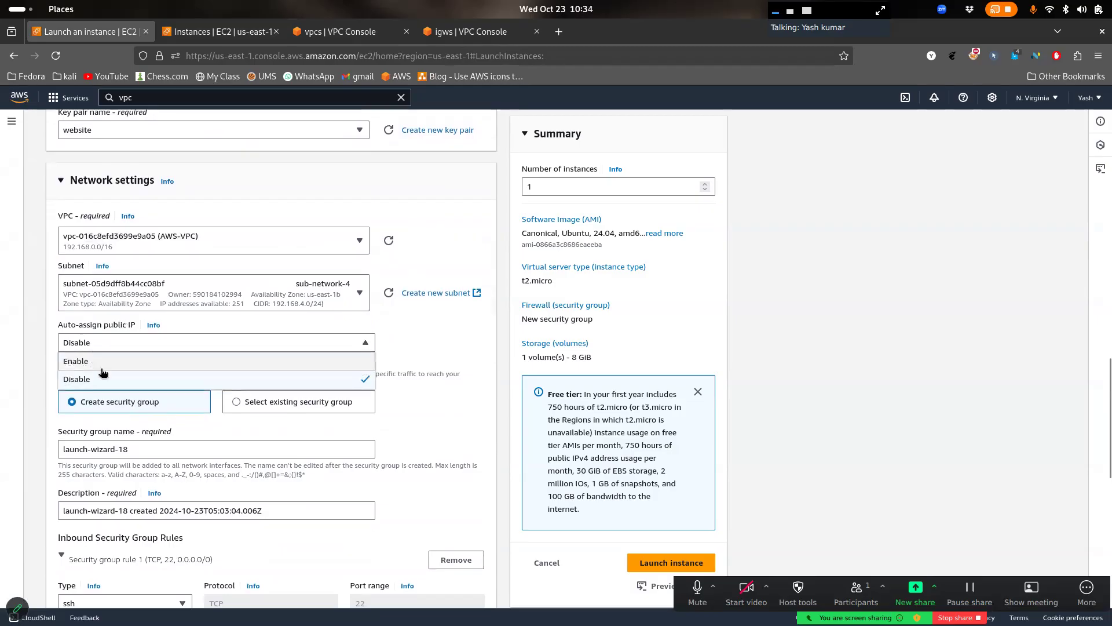
click(101, 373)
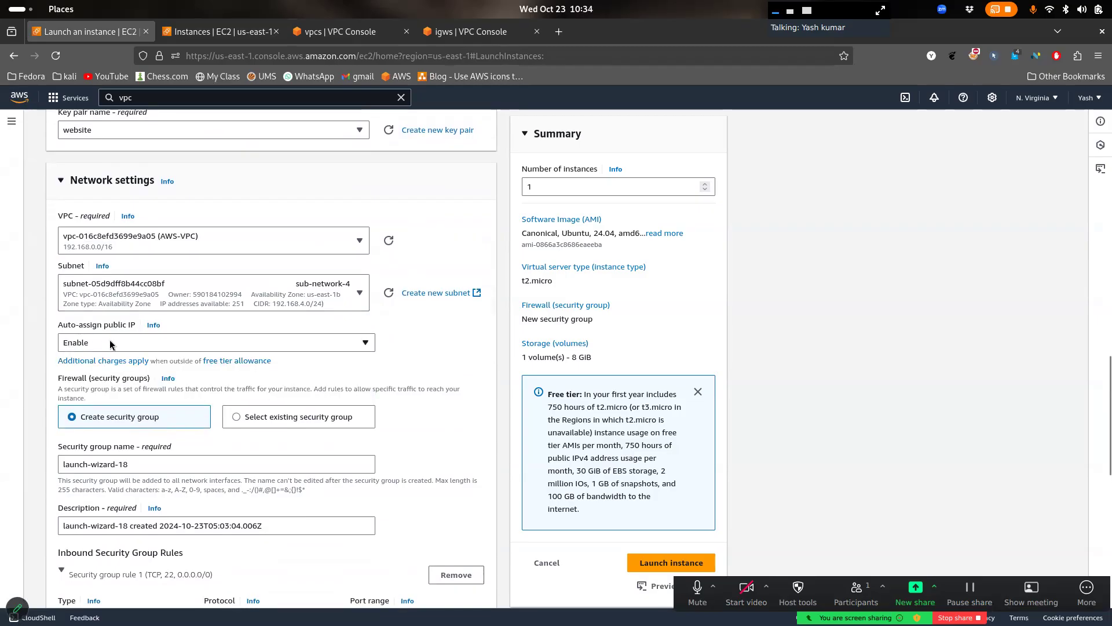
Add a second inbound security group rule of type All ICMP - IPv4 with the source type Anywhere
scroll(113, 338, down, 5)
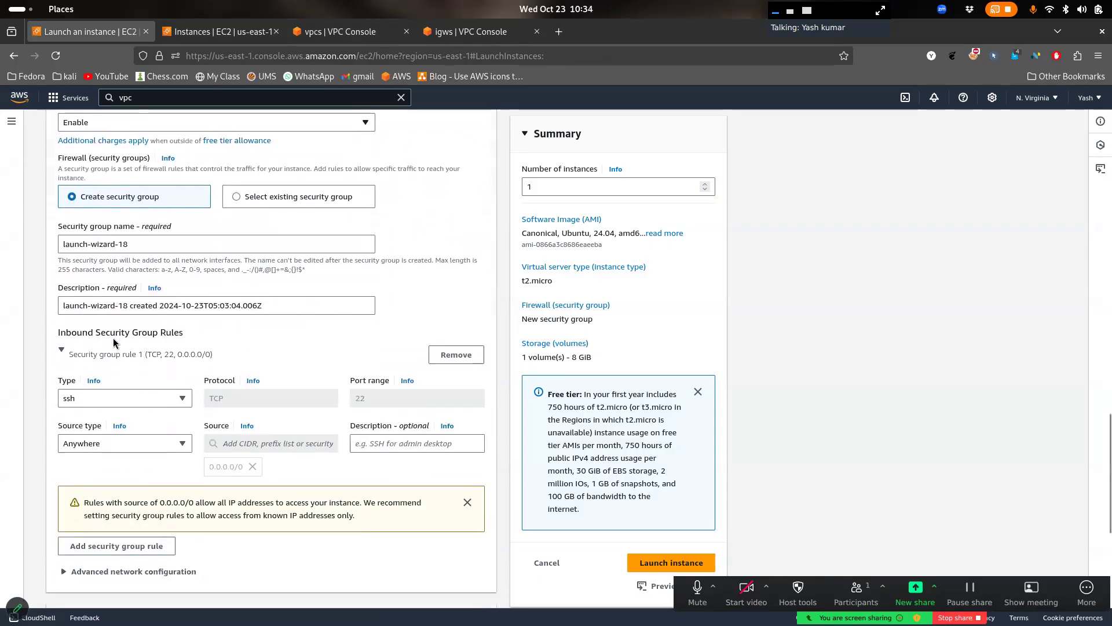
click(124, 534)
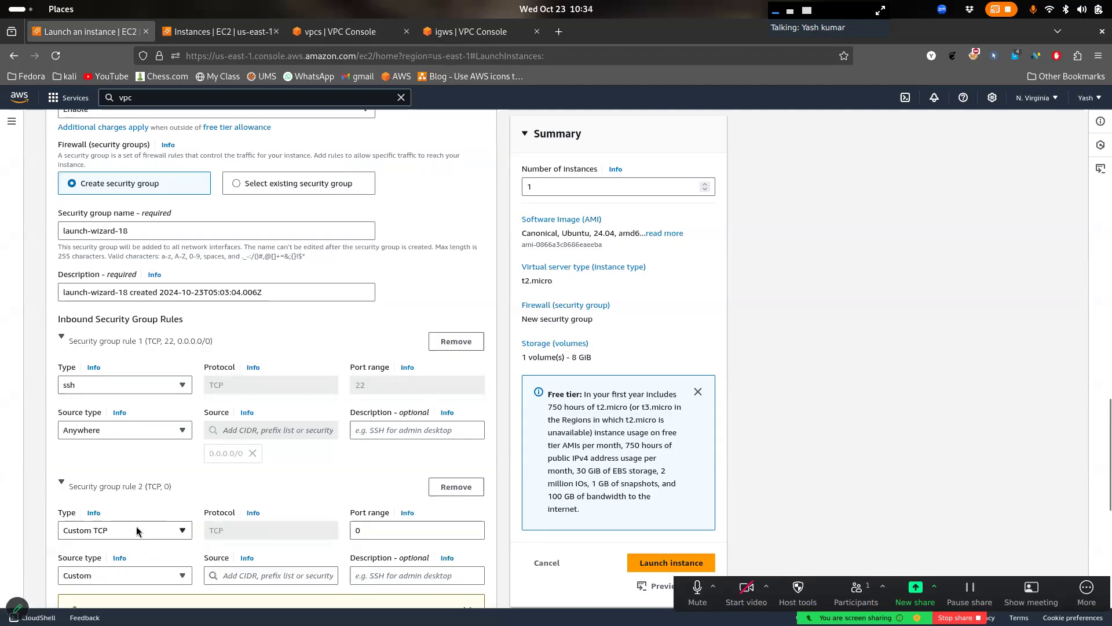
click(137, 531)
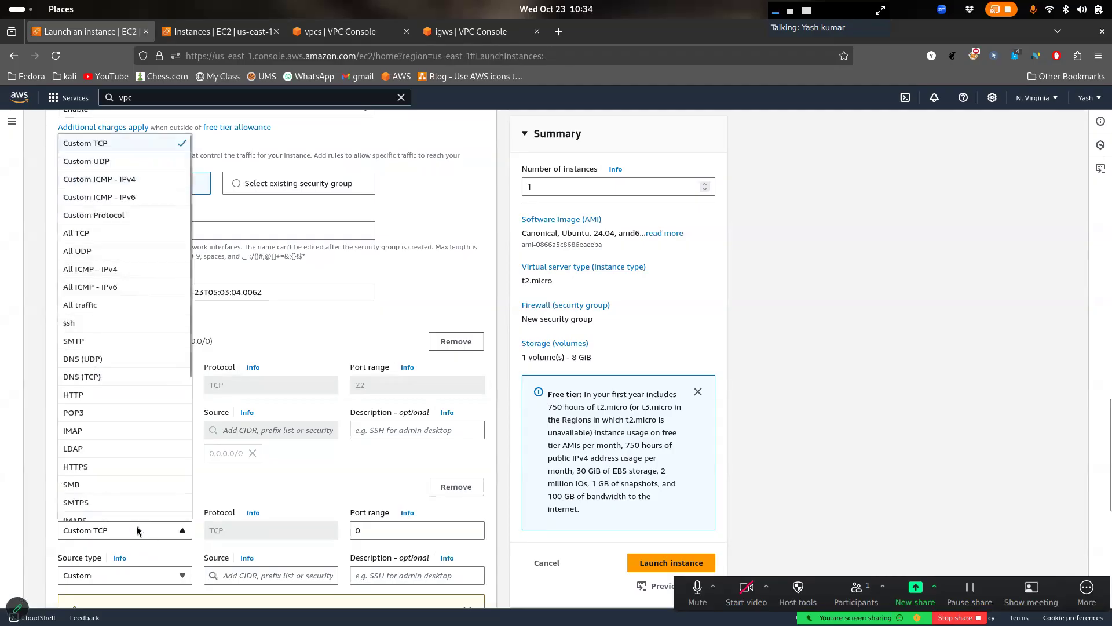
click(116, 269)
scroll(148, 406, down, 2)
click(147, 469)
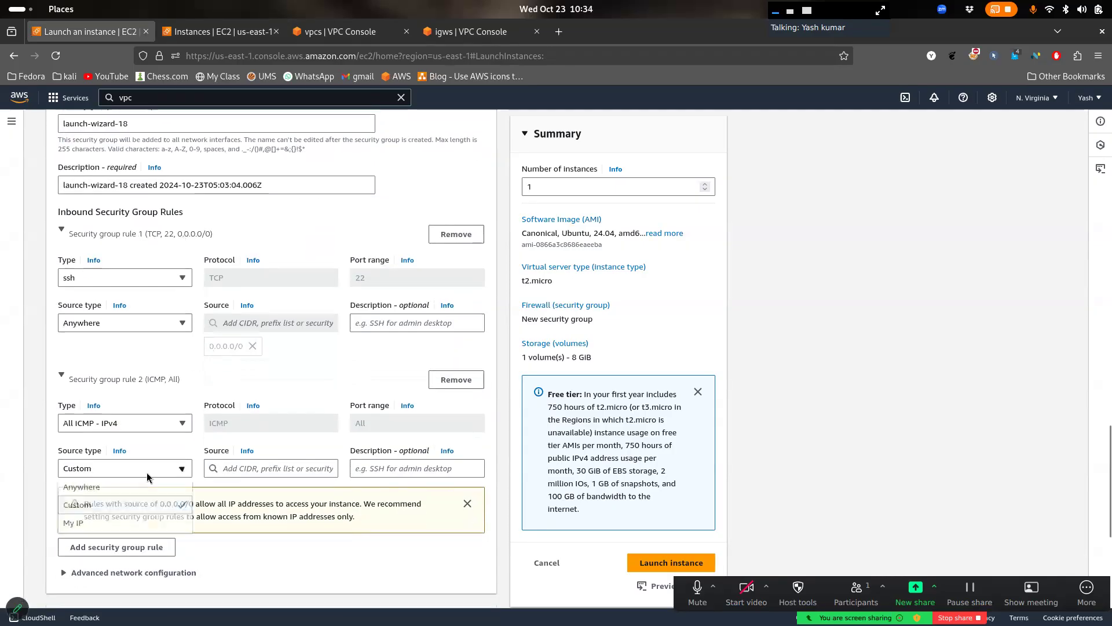
click(139, 487)
Assign the existing security group launch-wizard-17 to the instance and launch it
scroll(117, 184, up, 2)
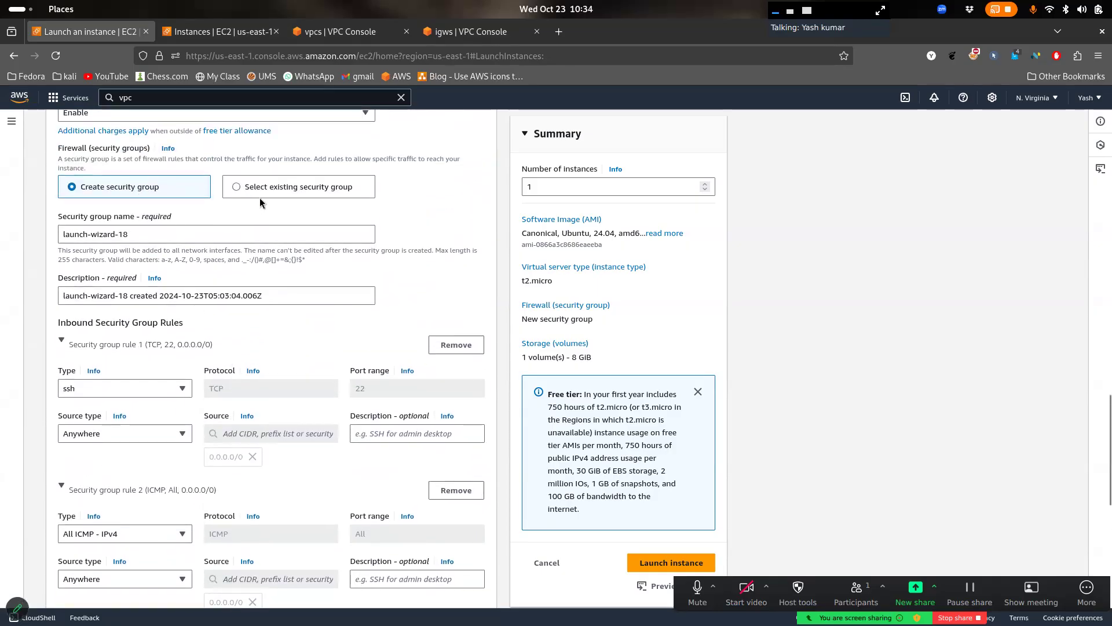
click(280, 190)
click(242, 244)
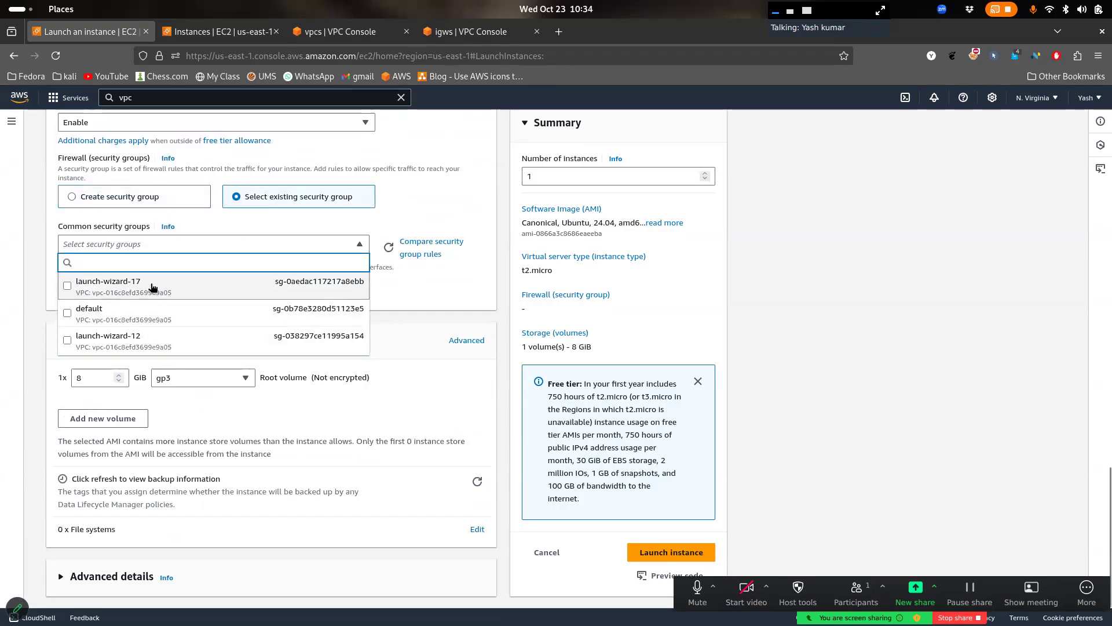
click(153, 287)
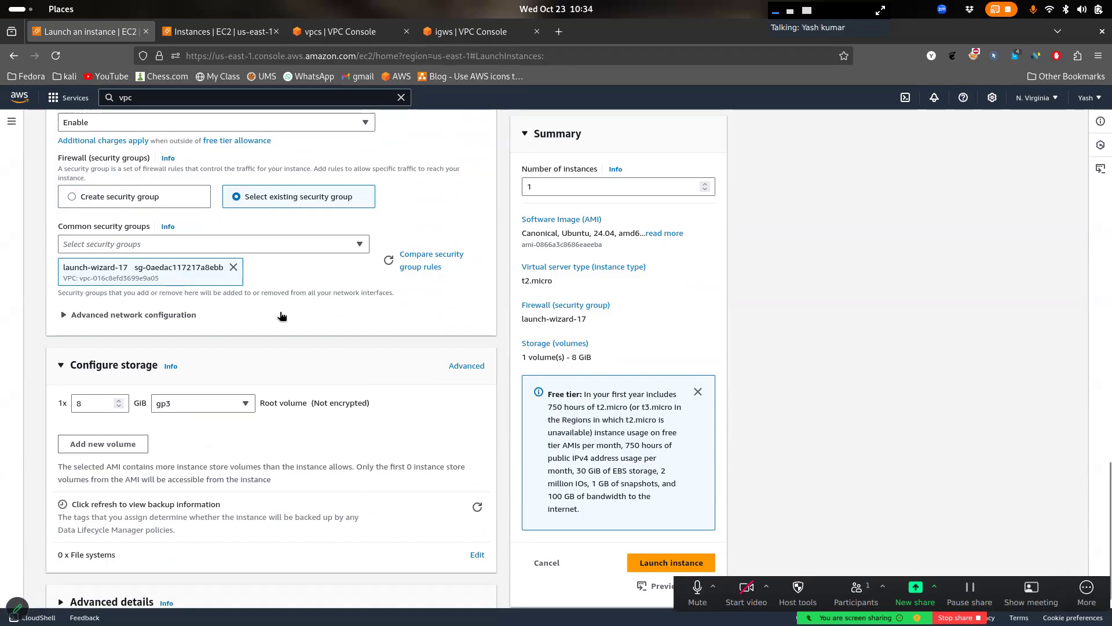
scroll(278, 323, down, 1)
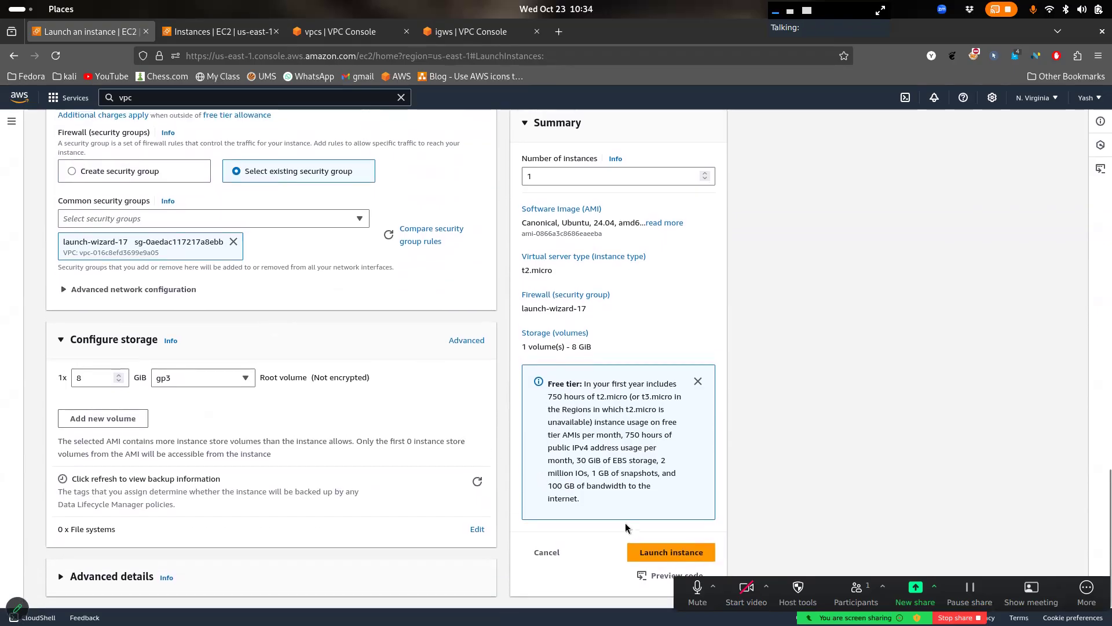
click(669, 552)
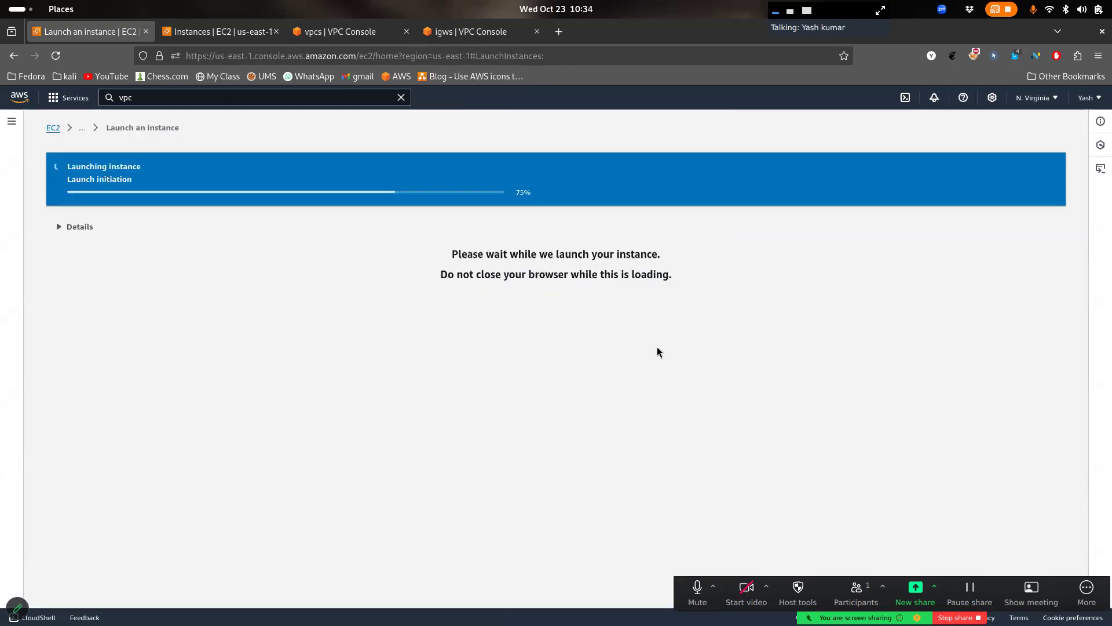
Close the old Instances browser tab and go from the launch page to a refreshed EC2 Instances list
click(211, 33)
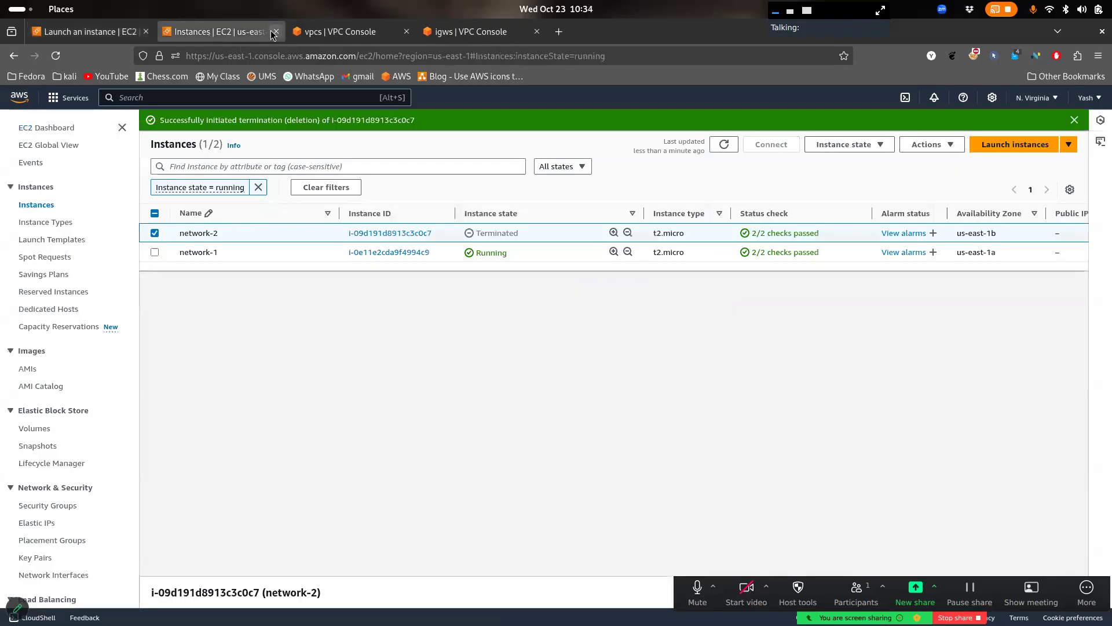
click(120, 37)
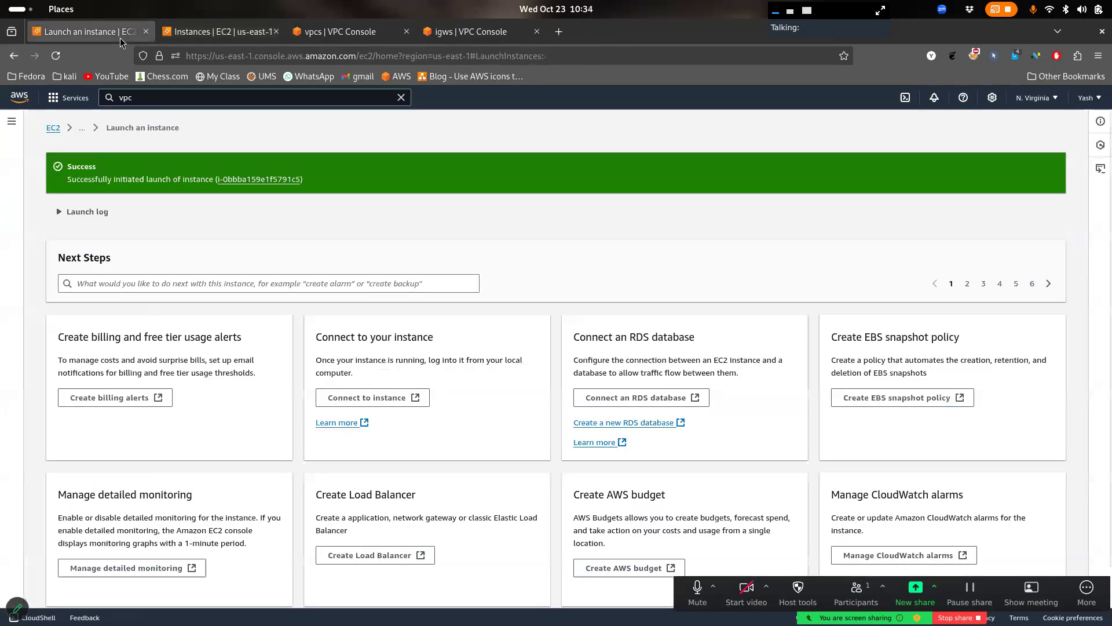
click(275, 31)
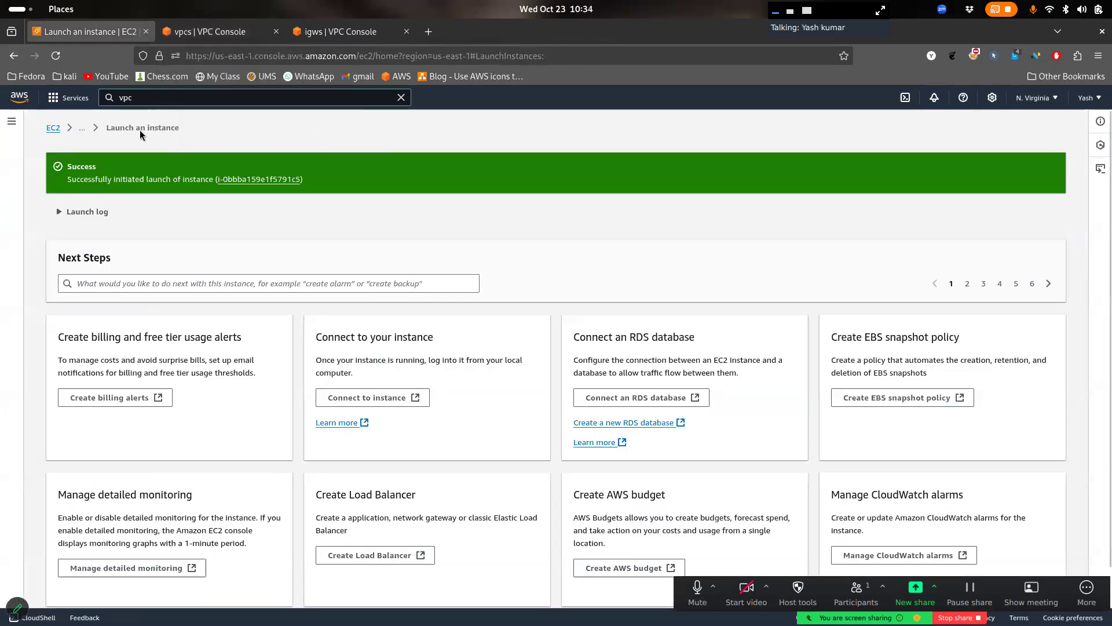
click(82, 130)
click(107, 144)
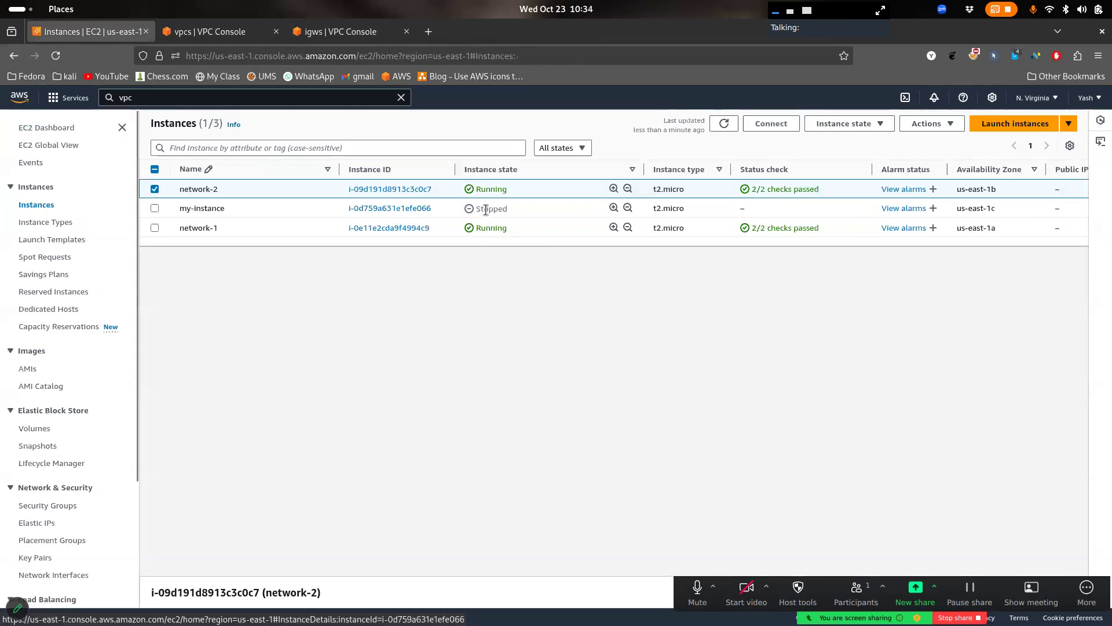
click(725, 123)
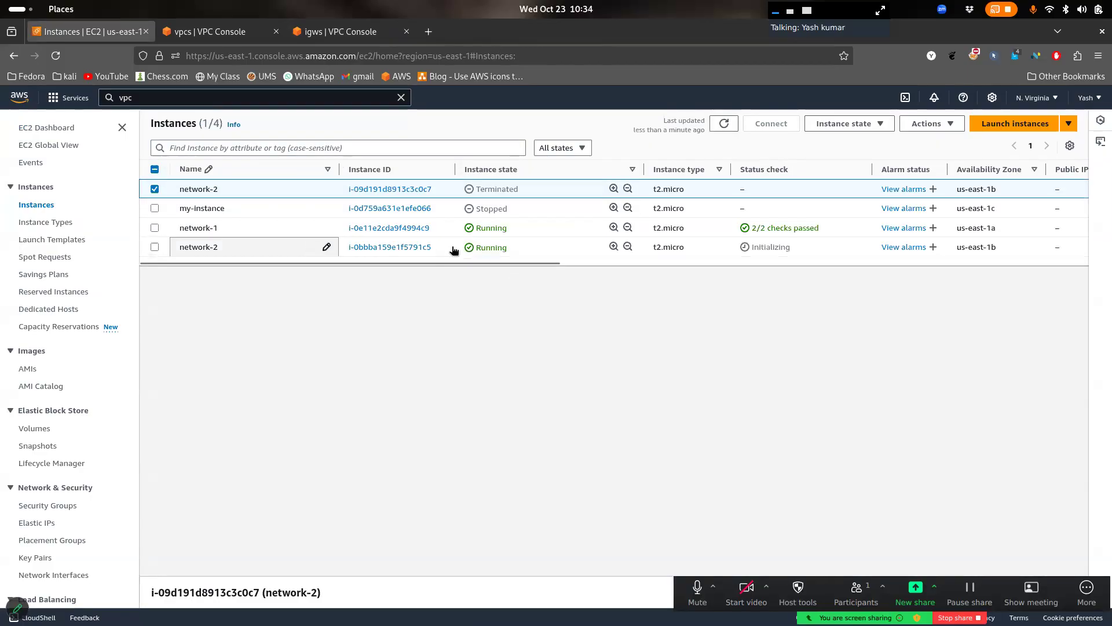
Deselect the terminated network-2 instance, check the instances' public IPv4 addresses, and select the new running network-2 instance
click(154, 189)
scroll(305, 245, right, 10)
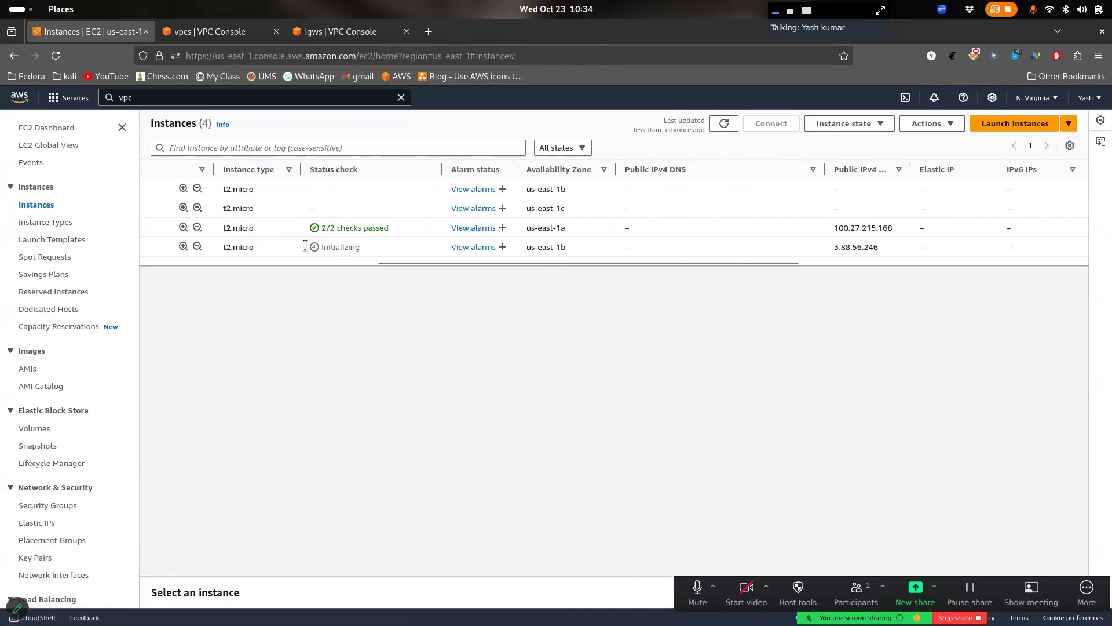
scroll(305, 246, right, 2)
scroll(773, 249, left, 15)
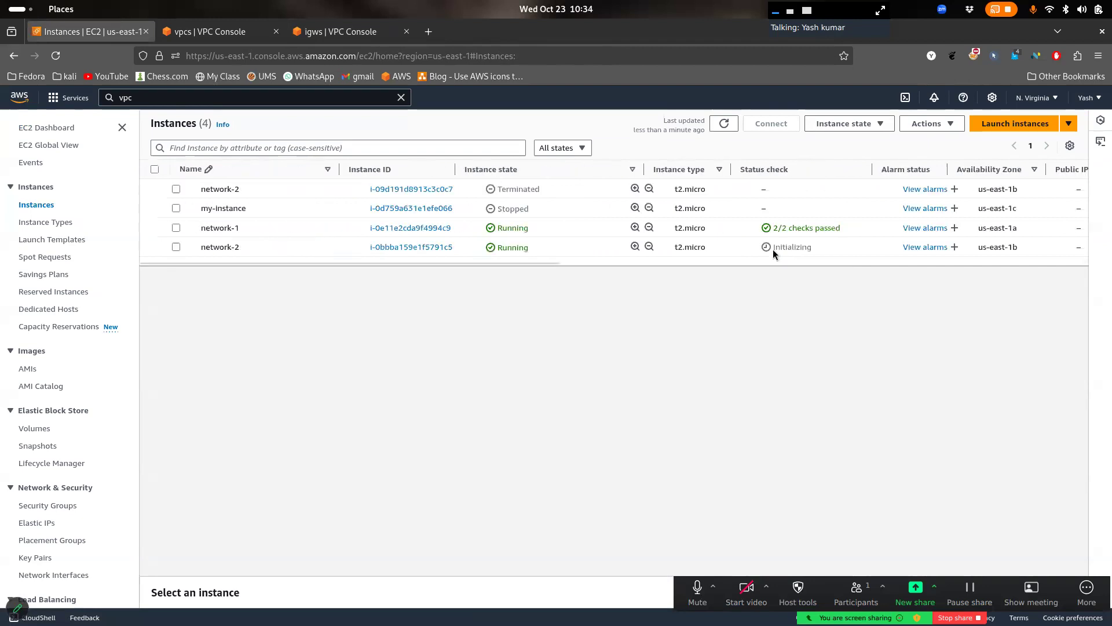
click(154, 248)
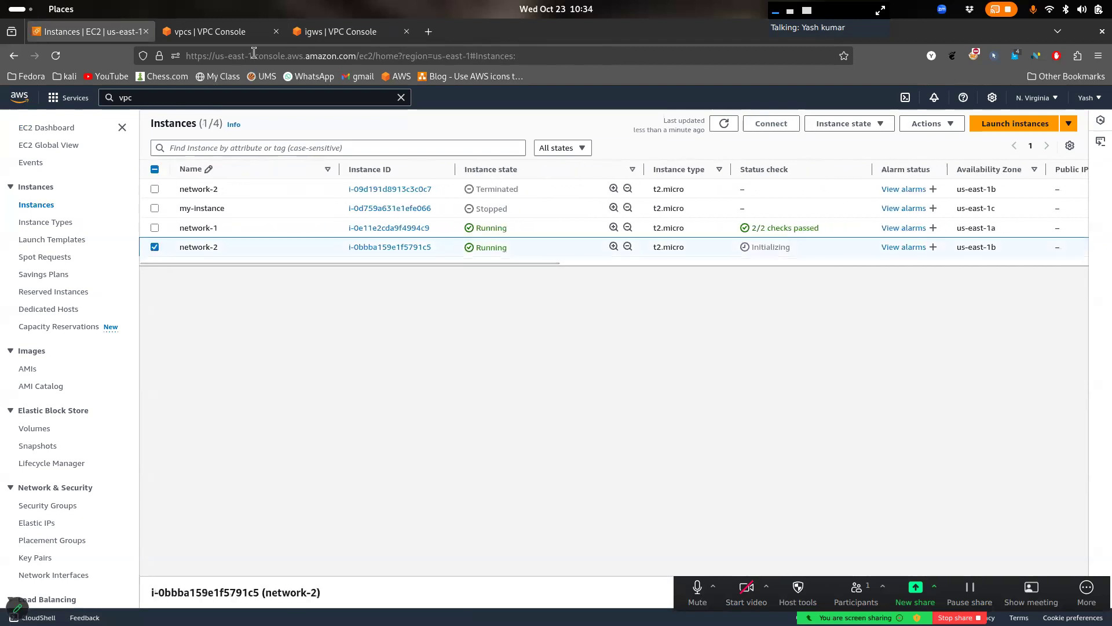
Compare the subnets in the AWS-VPC resource map with the availability zone of the new network-2 instance
click(249, 32)
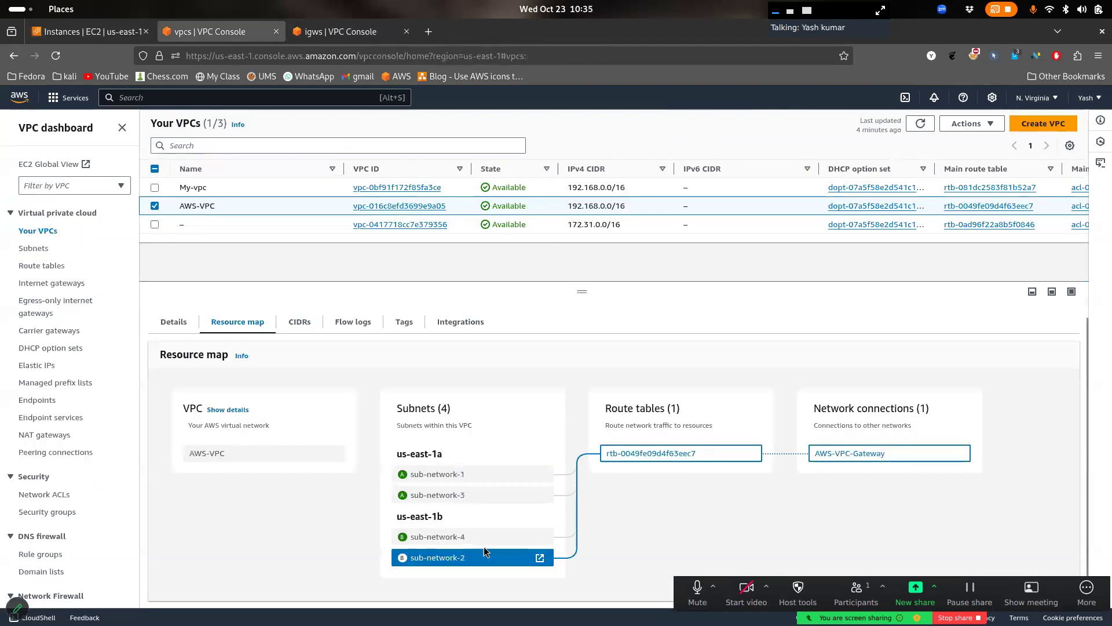
click(118, 37)
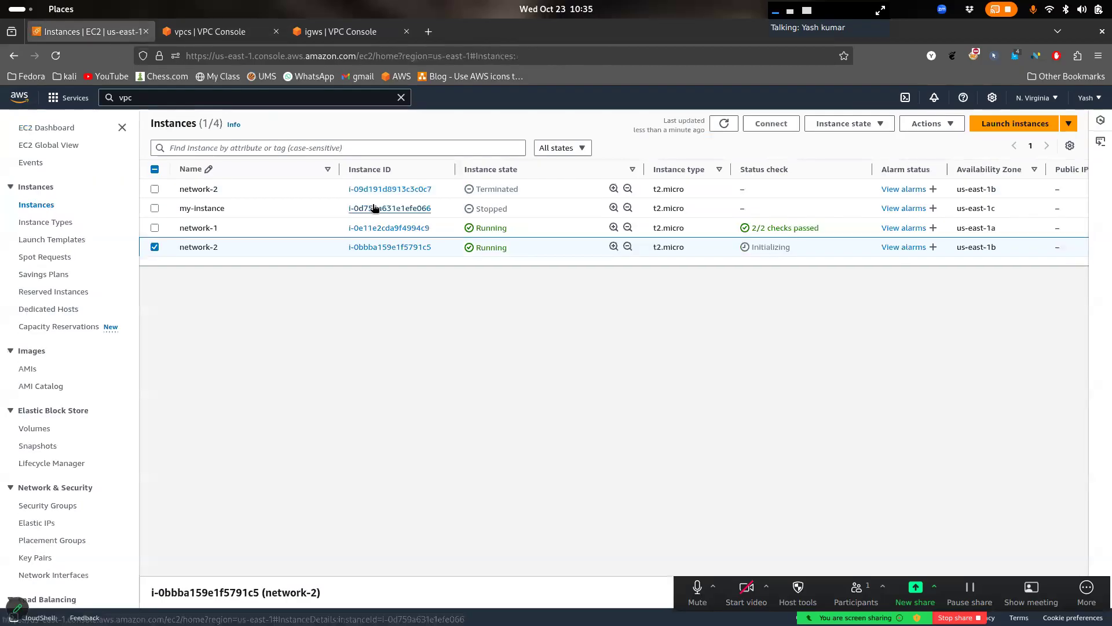
scroll(554, 253, right, 1)
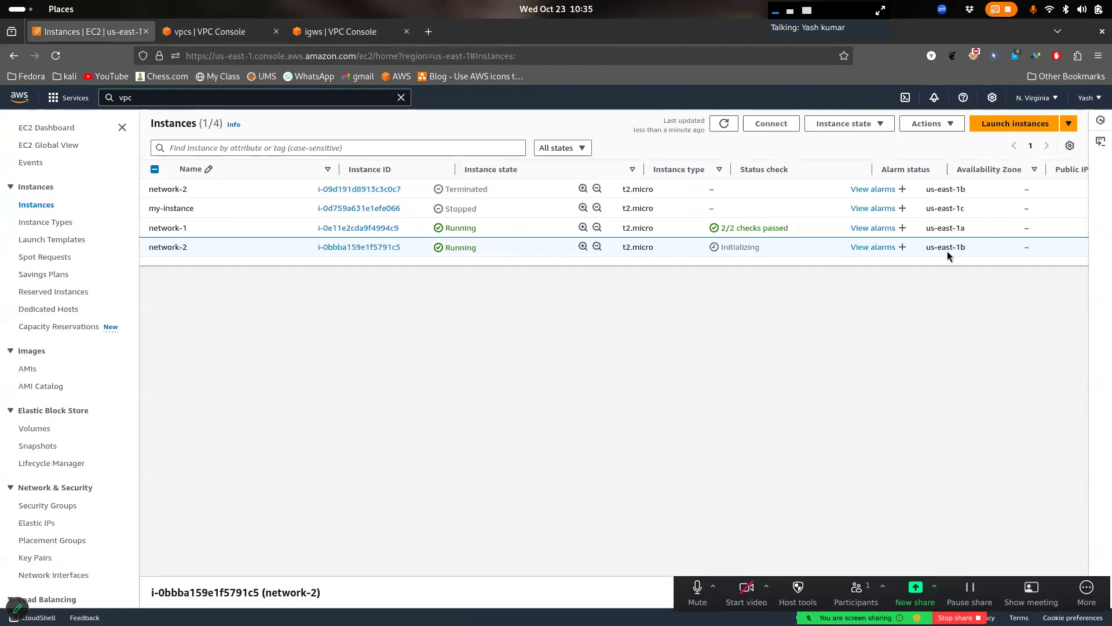
scroll(927, 249, left, 1)
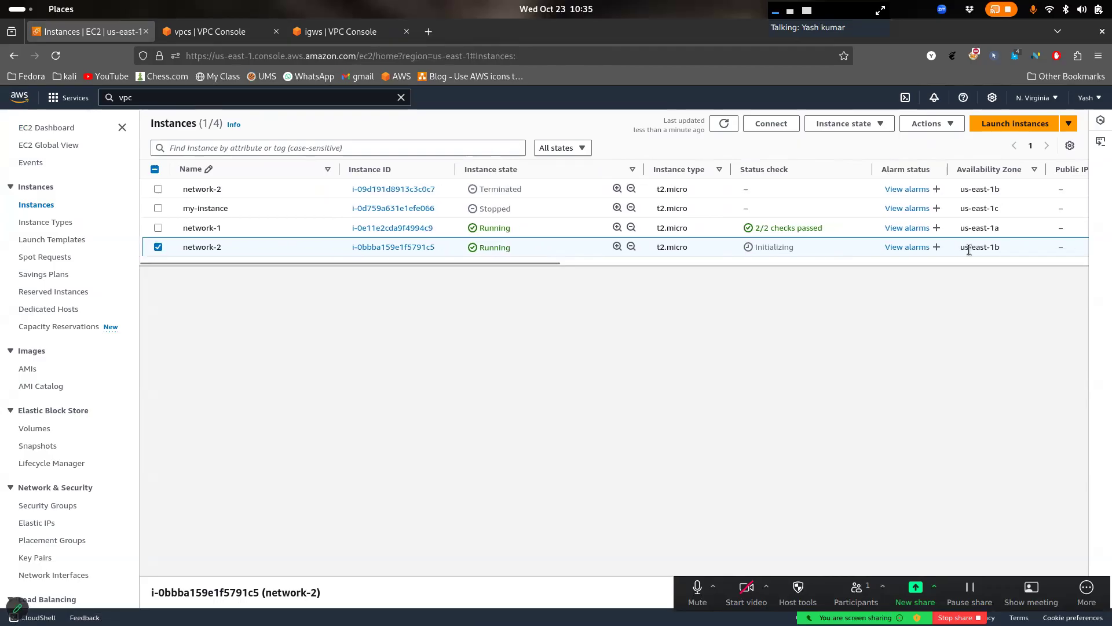
Open the new network-2 instance and connect to its public IPv4 address as ubuntu using EC2 Instance Connect
click(411, 253)
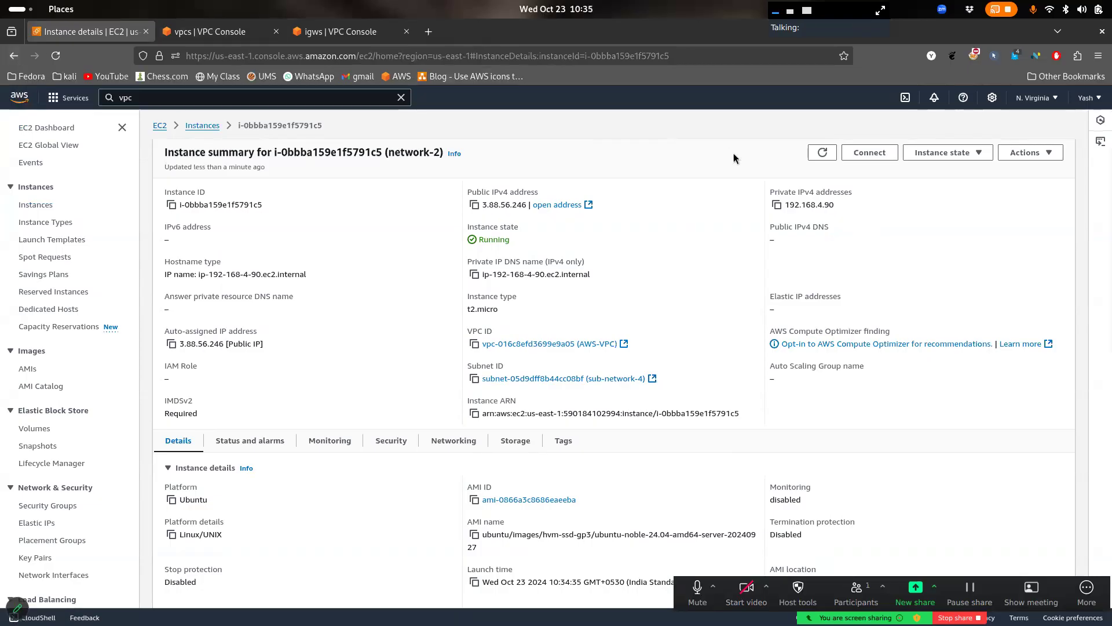
click(871, 153)
scroll(489, 574, down, 2)
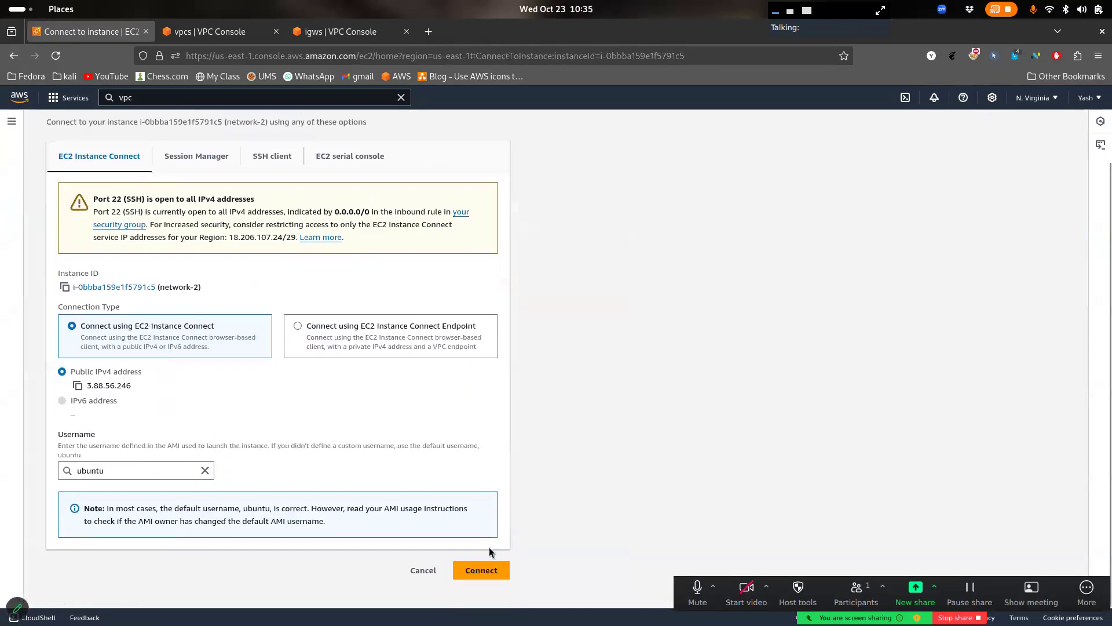
click(490, 587)
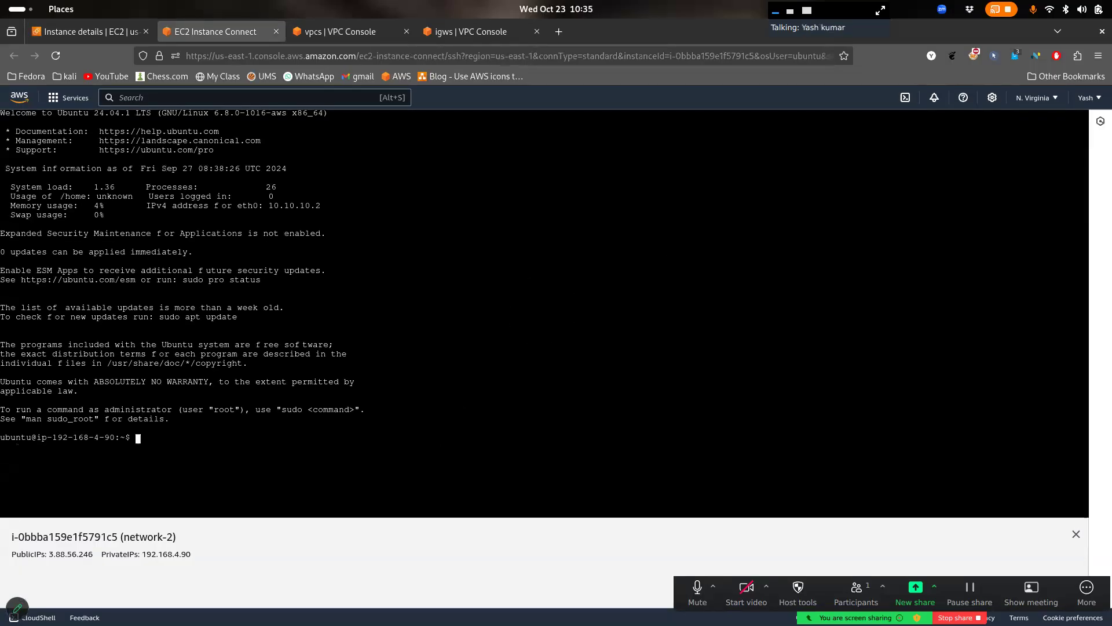
Ping 8.8.8.8 from the network-2 terminal, stop the ping after a few replies, and clear the terminal
key(ctrl+l)
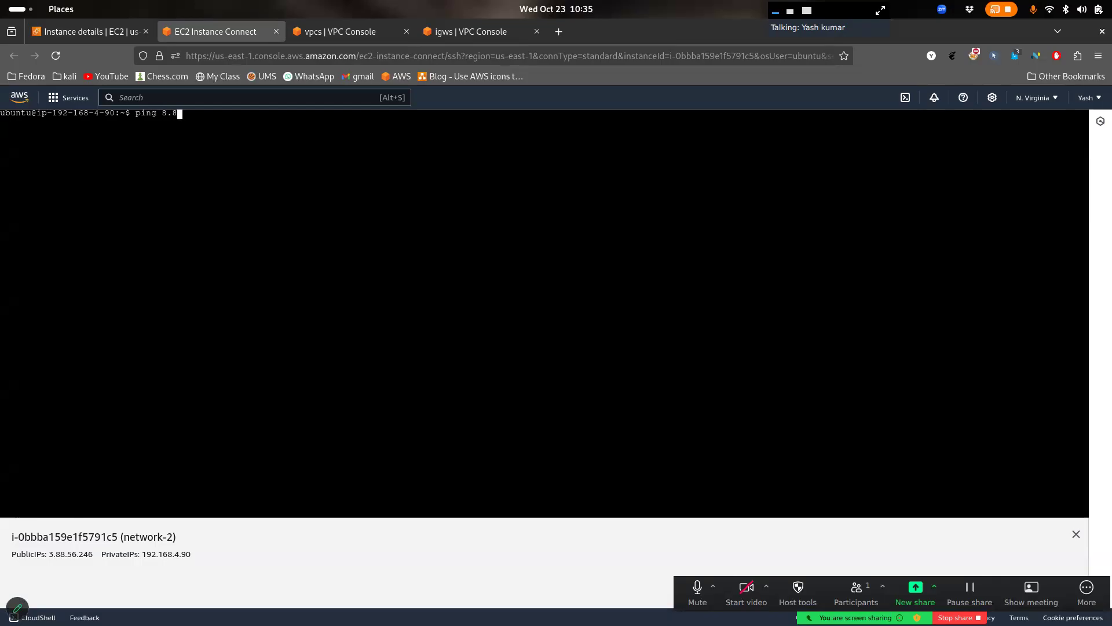
key(Return)
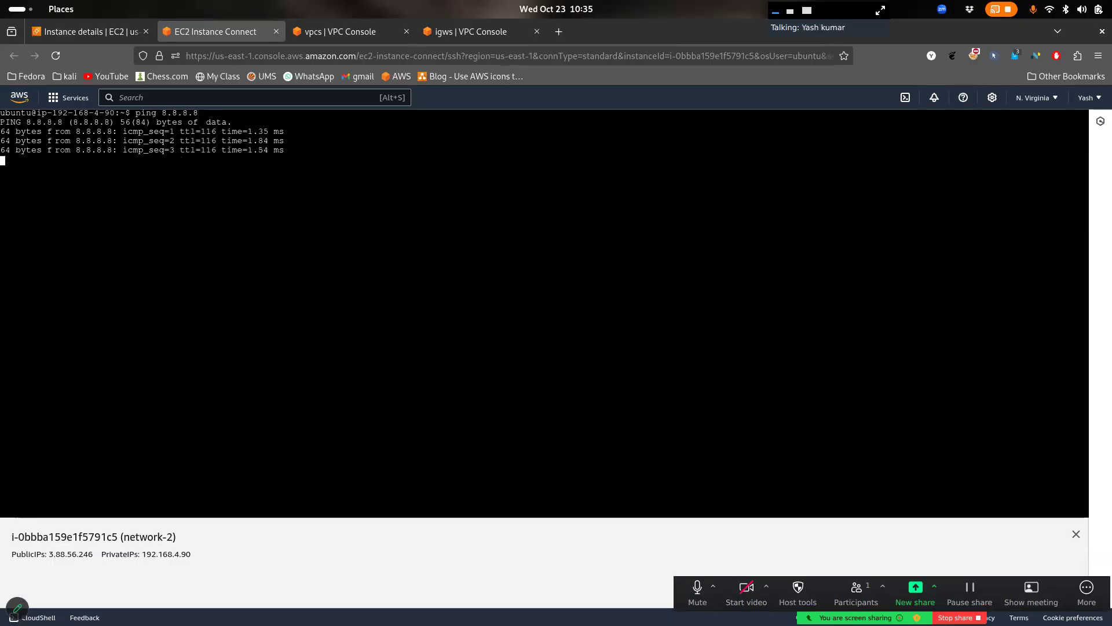
key(ctrl+c)
text(celar)
key(Return)
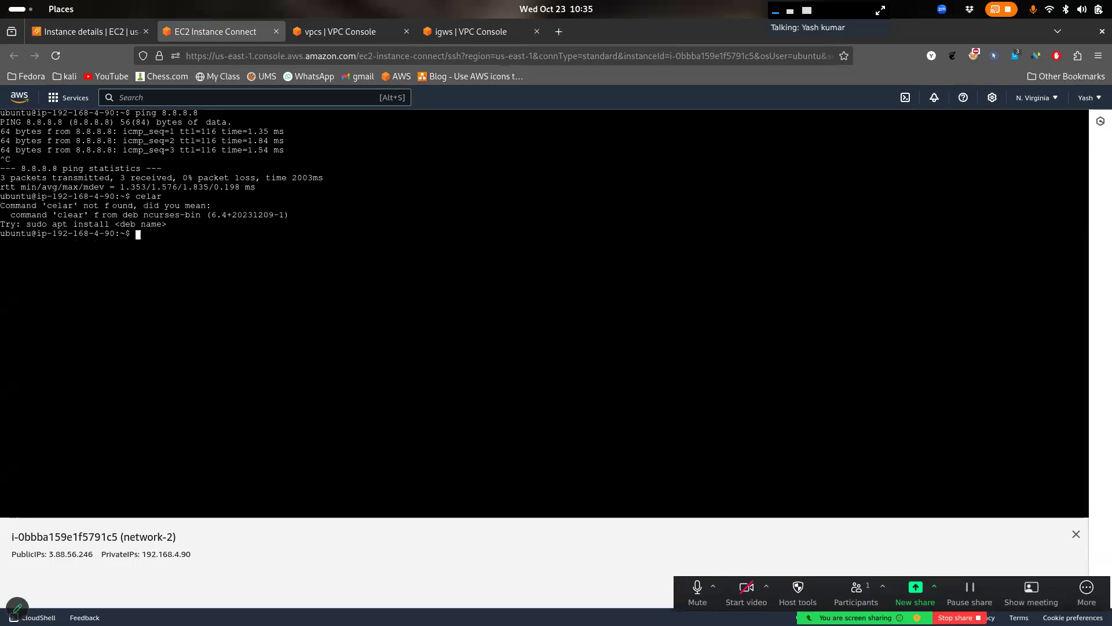
text(clear)
key(Return)
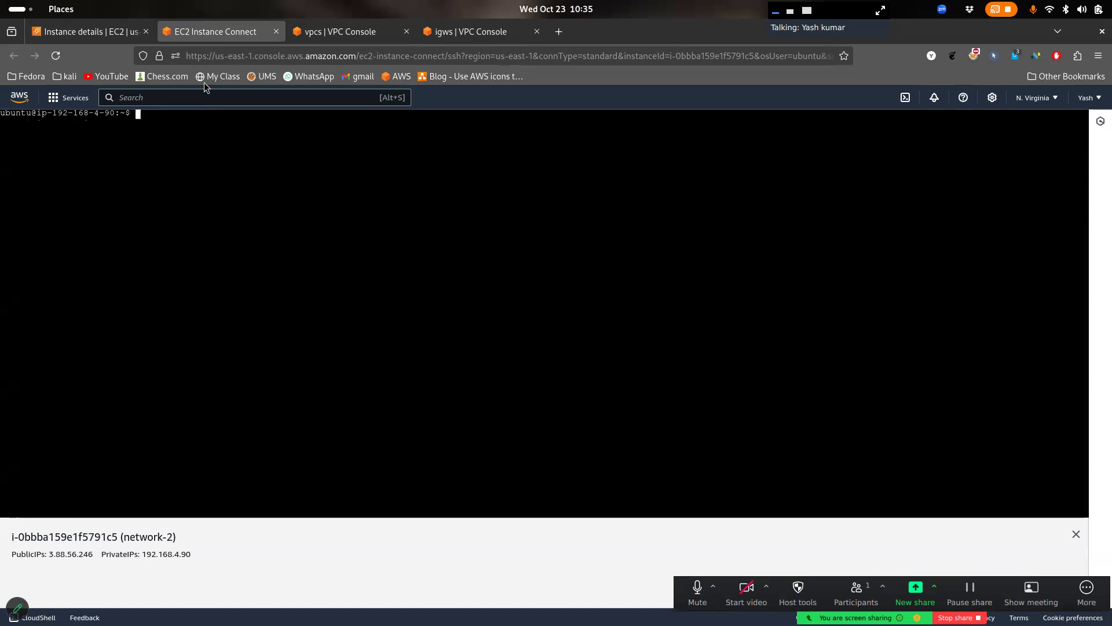
Return to the full EC2 Instances list and close the EC2 Instance Connect terminal session's tab
click(111, 40)
scroll(243, 199, up, 1)
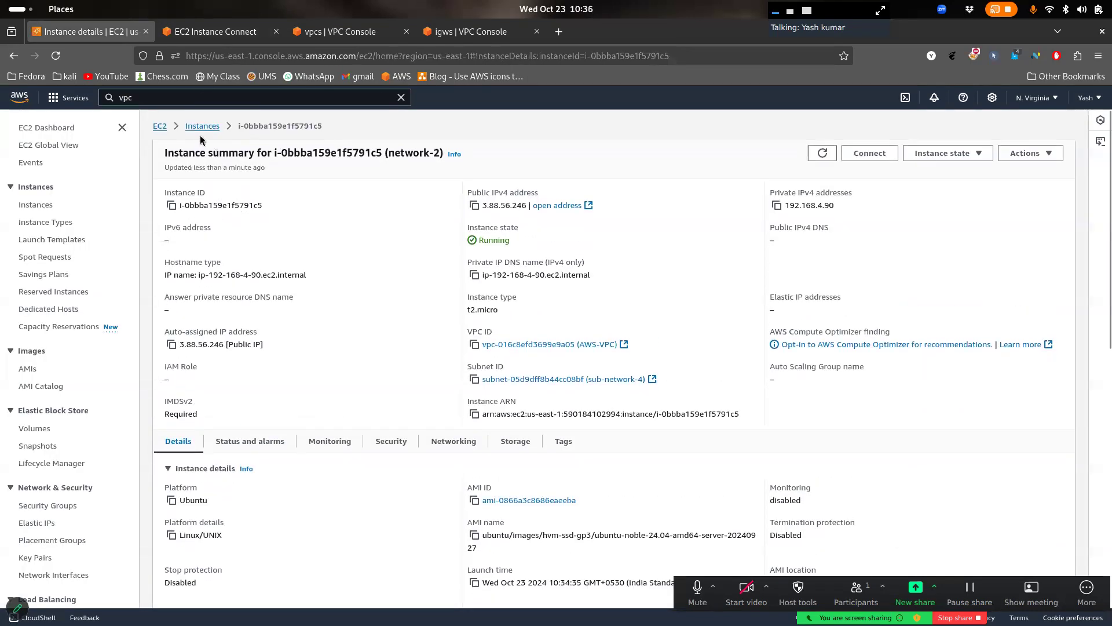
click(203, 125)
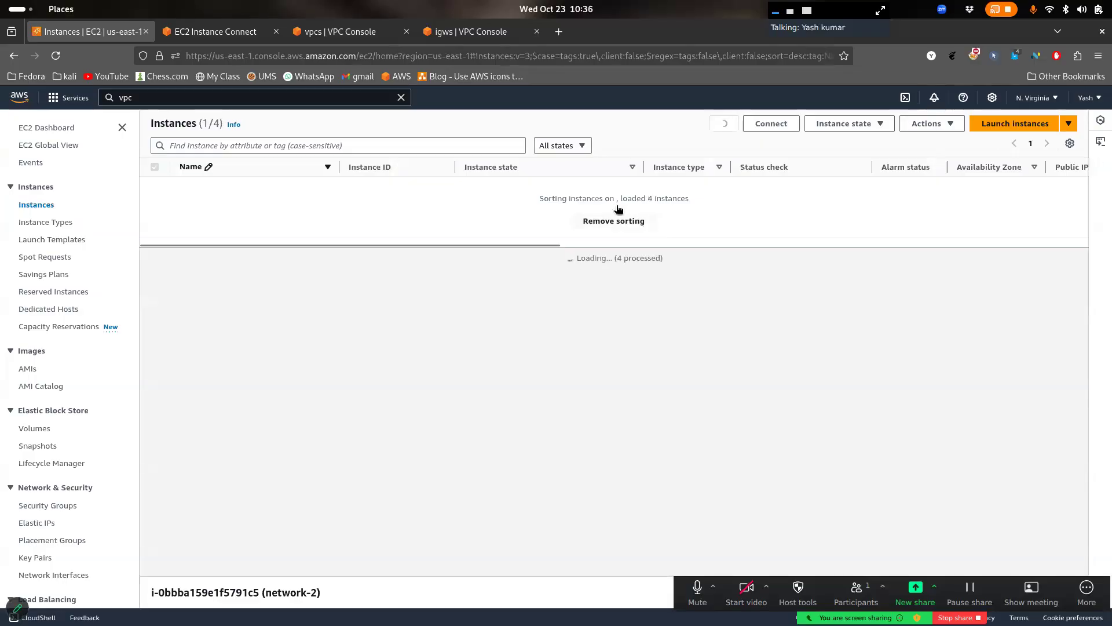
drag(215, 31, 488, 25)
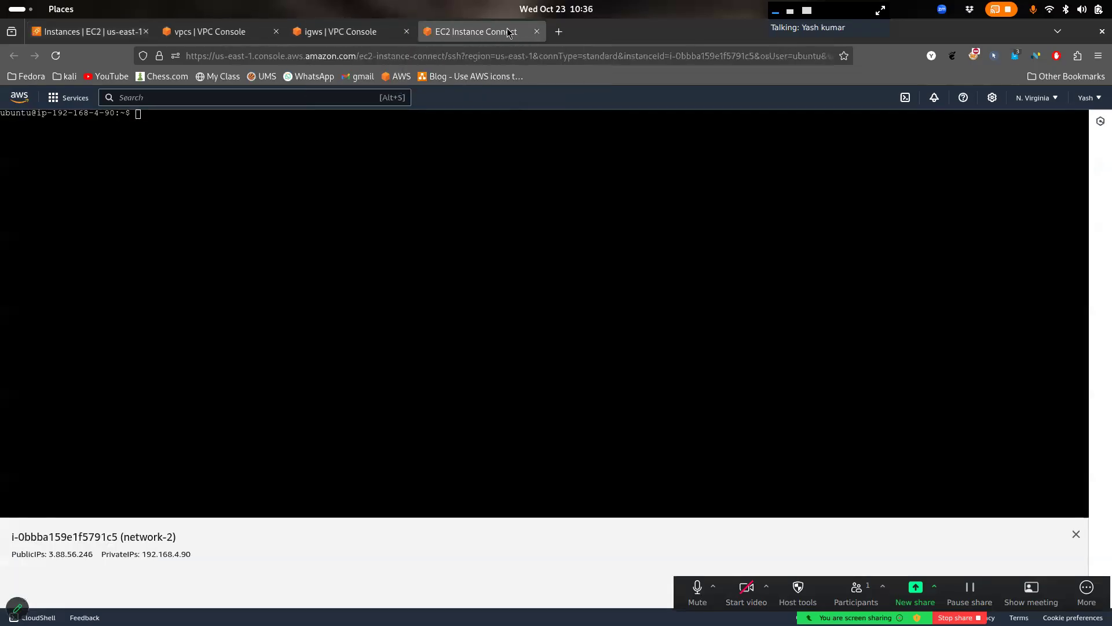
click(536, 32)
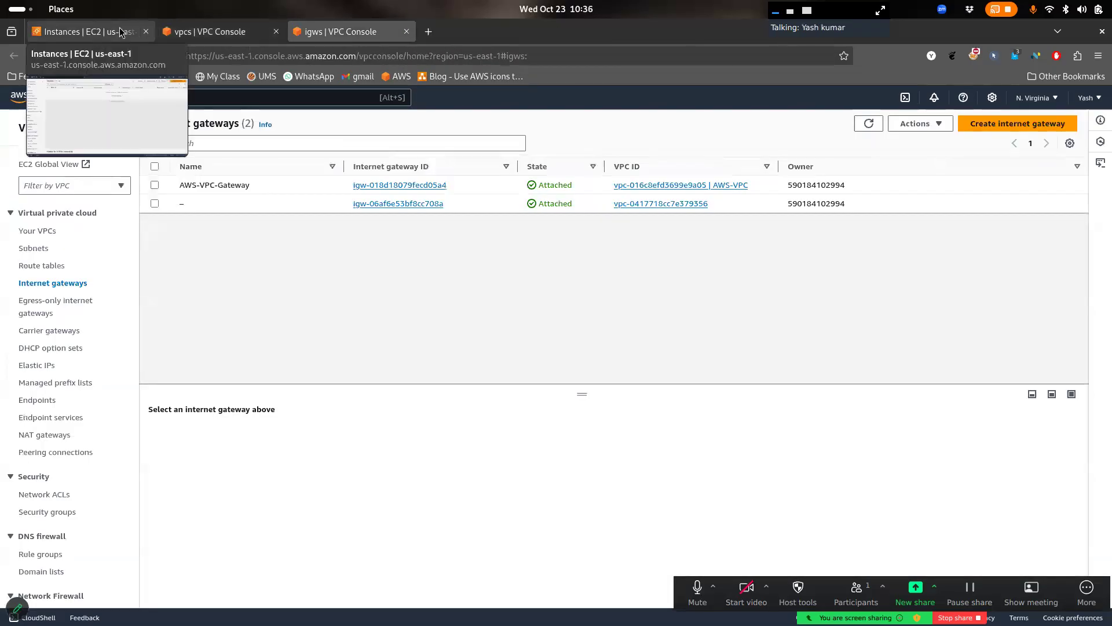
click(81, 26)
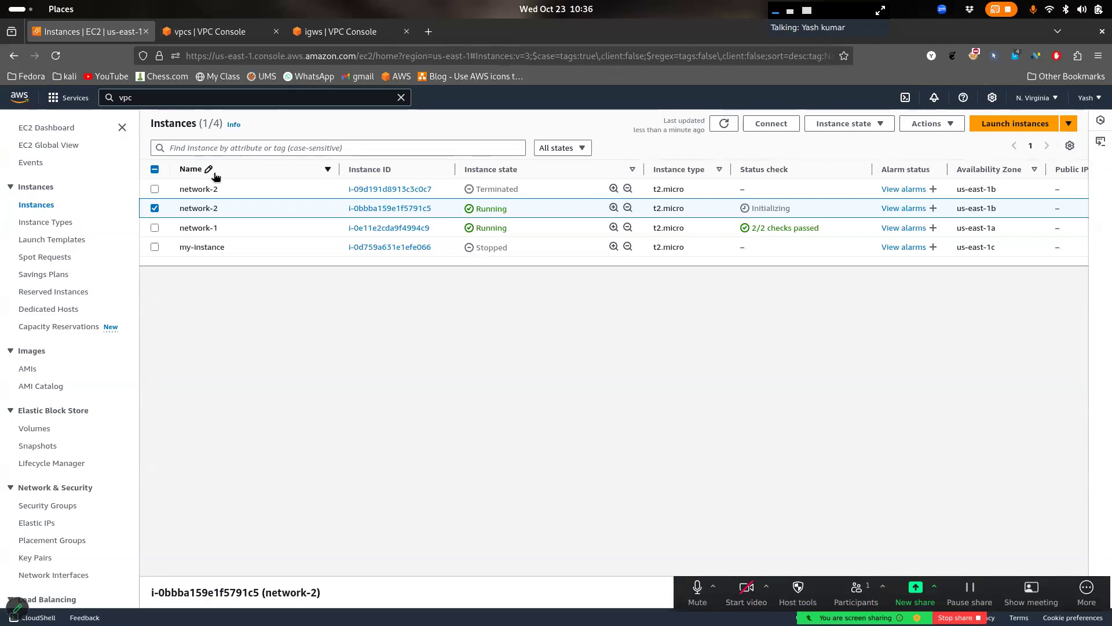
Remove the sorting by name from the EC2 Instances list
click(266, 169)
click(266, 168)
click(305, 170)
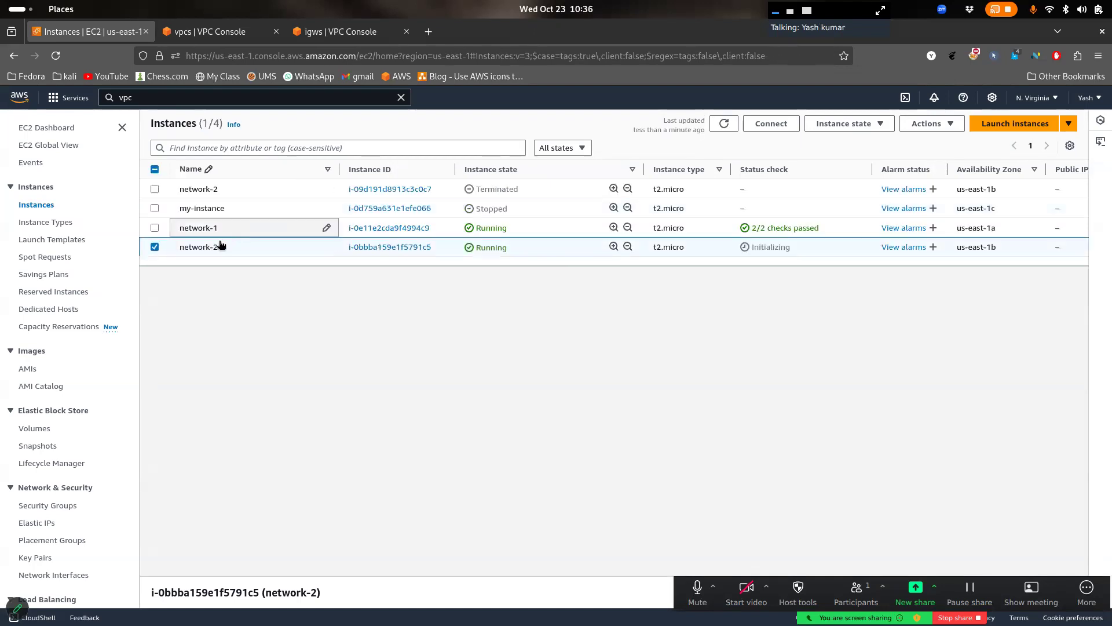
Examine the subnets, route table and gateway connections in the AWS-VPC resource map
click(209, 27)
scroll(443, 519, up, 1)
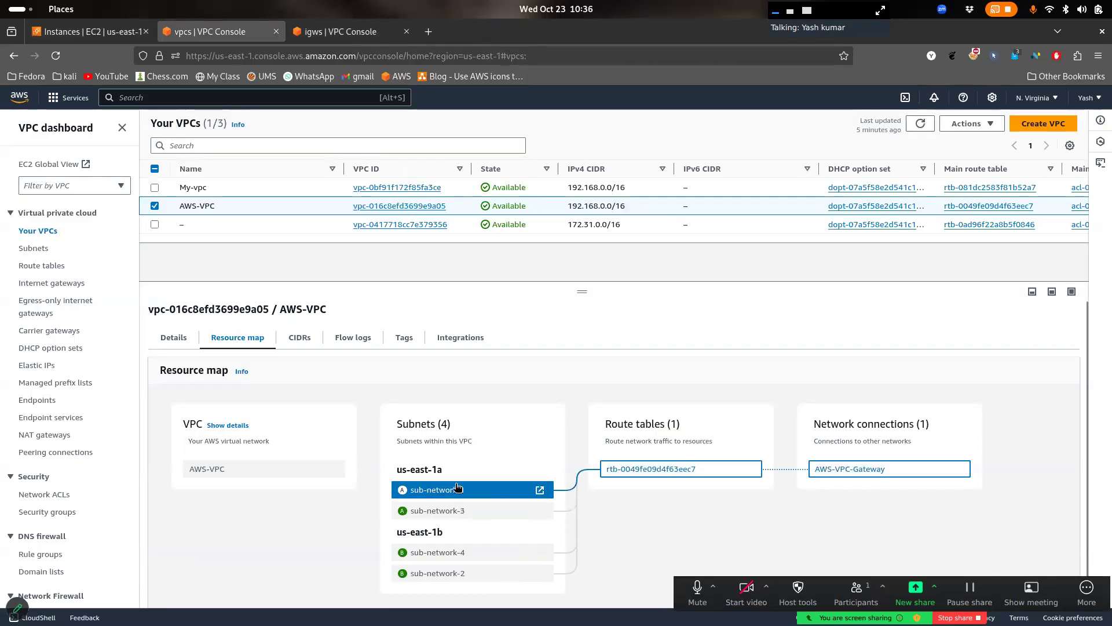
Examine the us-east-1a and us-east-1b subnet groupings in the AWS-VPC resource map
drag(397, 470, 411, 470)
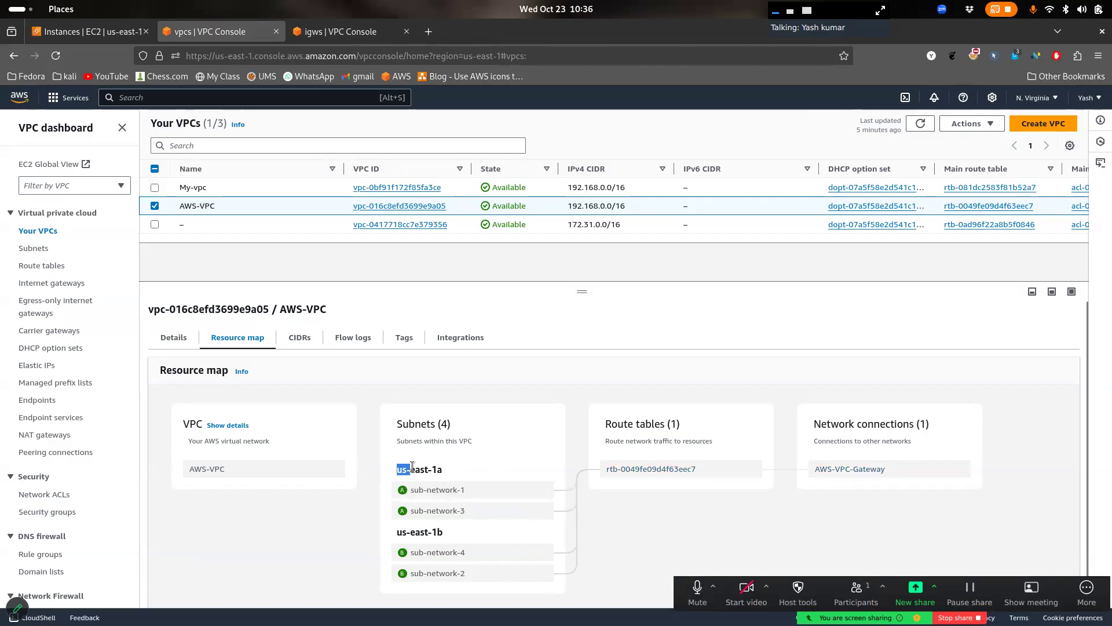
mouse_move(397, 533)
mouse_down()
mouse_move(433, 533)
mouse_move(402, 534)
mouse_up()
click(465, 533)
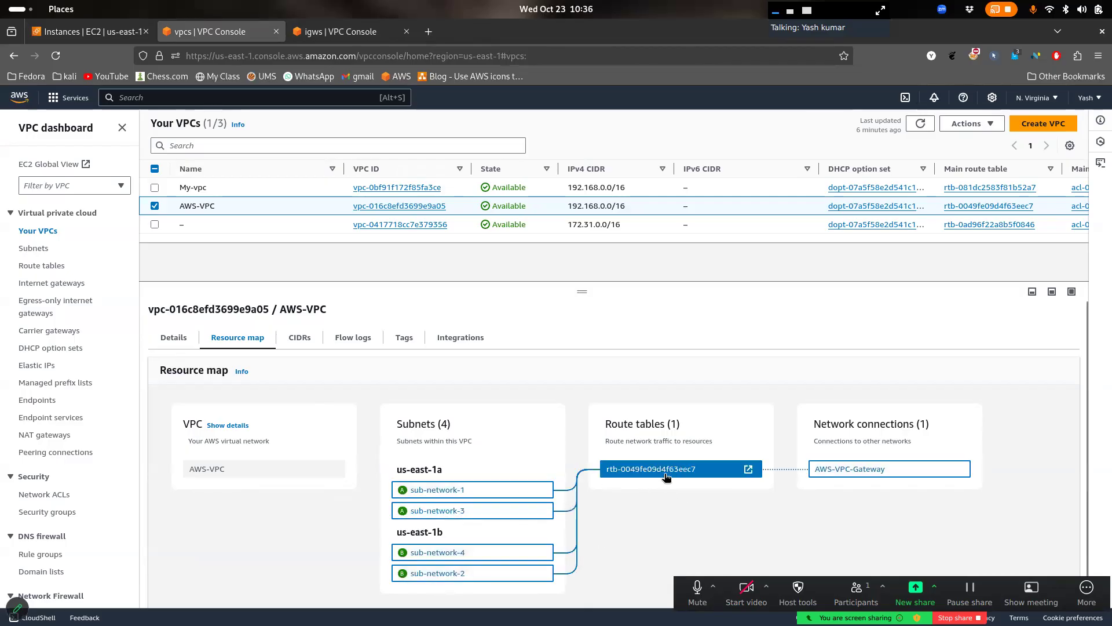
Open the AWS-VPC route table from the resource map and examine its 192.168.0.0/16 local route and 0.0.0.0/0 route
click(748, 469)
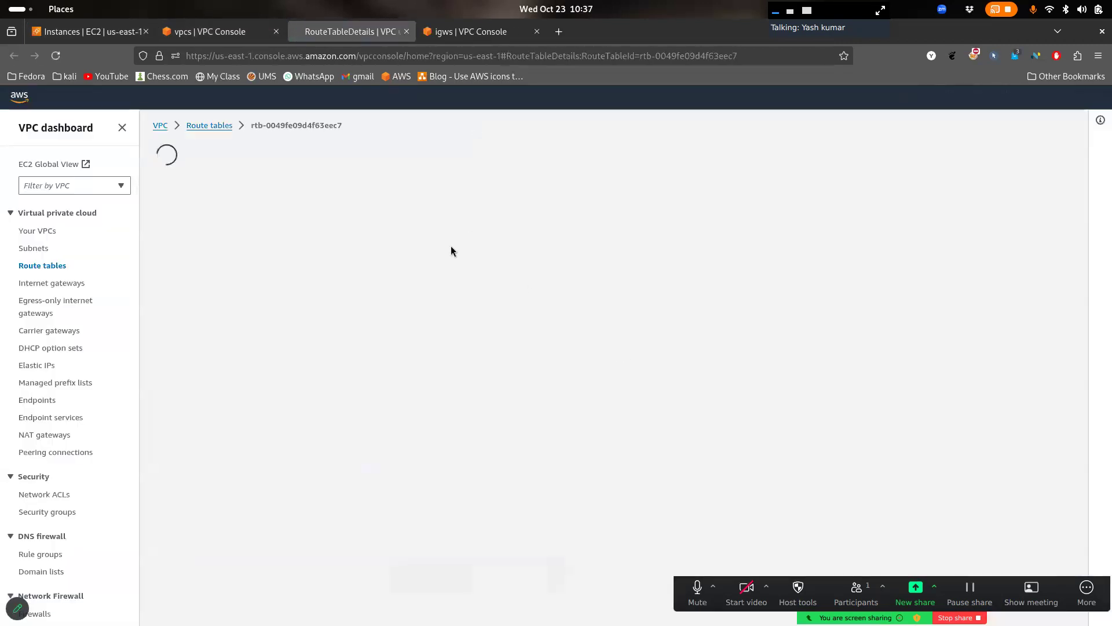
drag(253, 422, 166, 416)
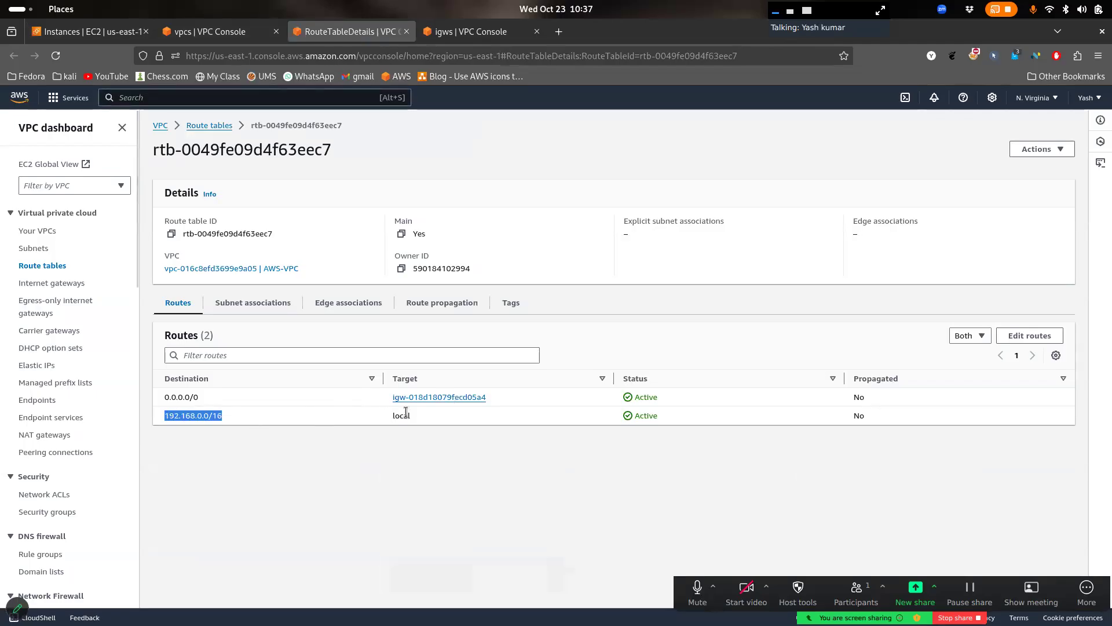
drag(410, 415, 368, 418)
click(191, 394)
drag(199, 397, 165, 399)
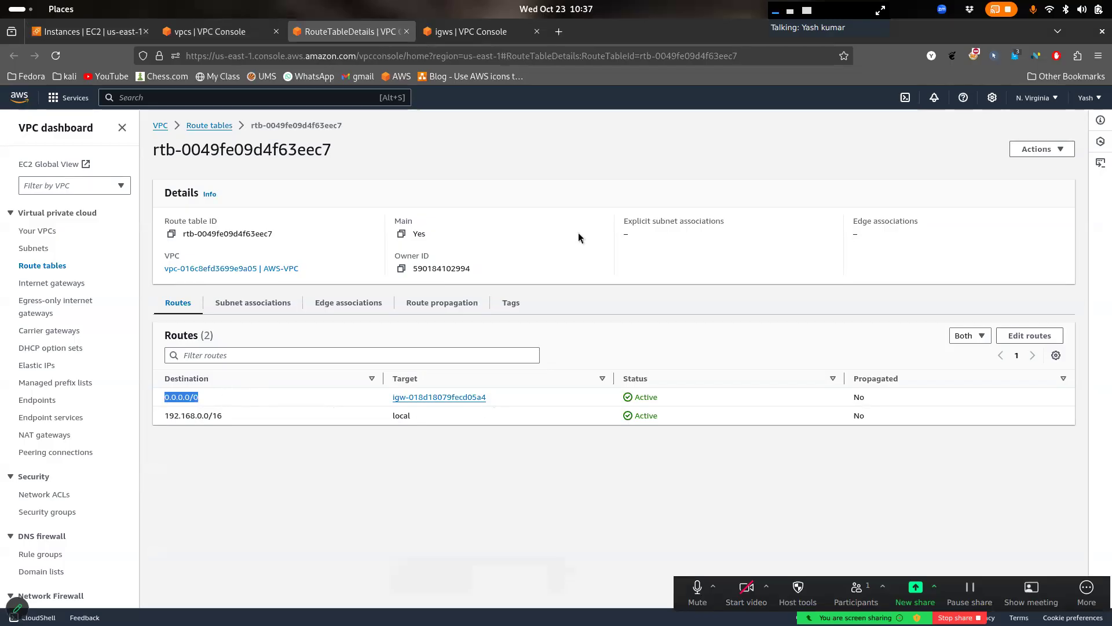
Examine the details of AWS-VPC-Gateway among the internet gateways and return to the AWS-VPC resource map
click(212, 31)
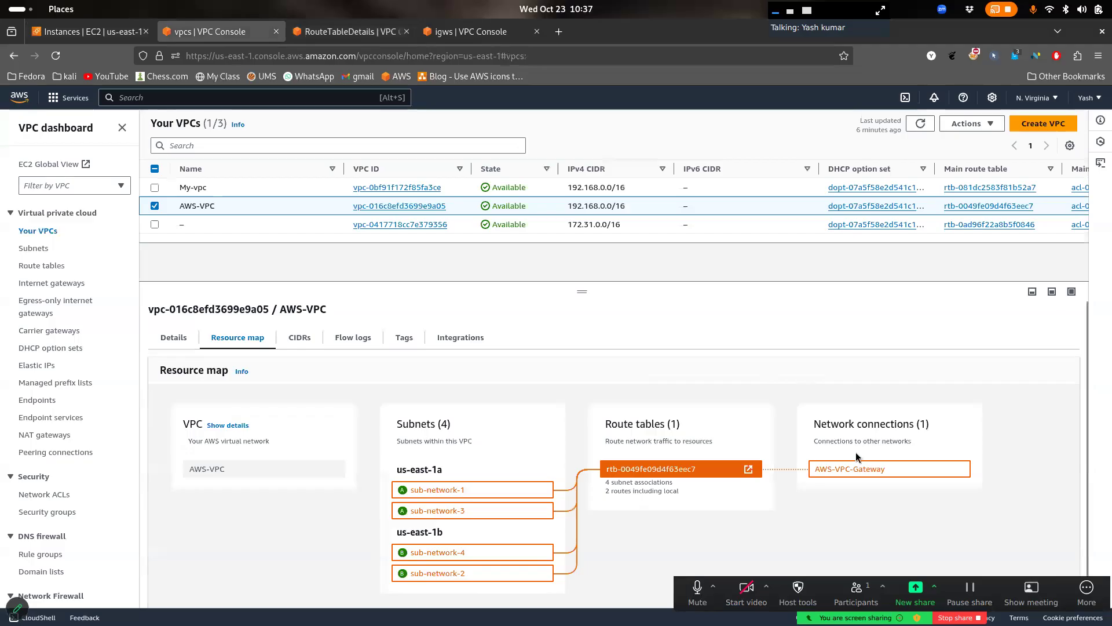
click(444, 34)
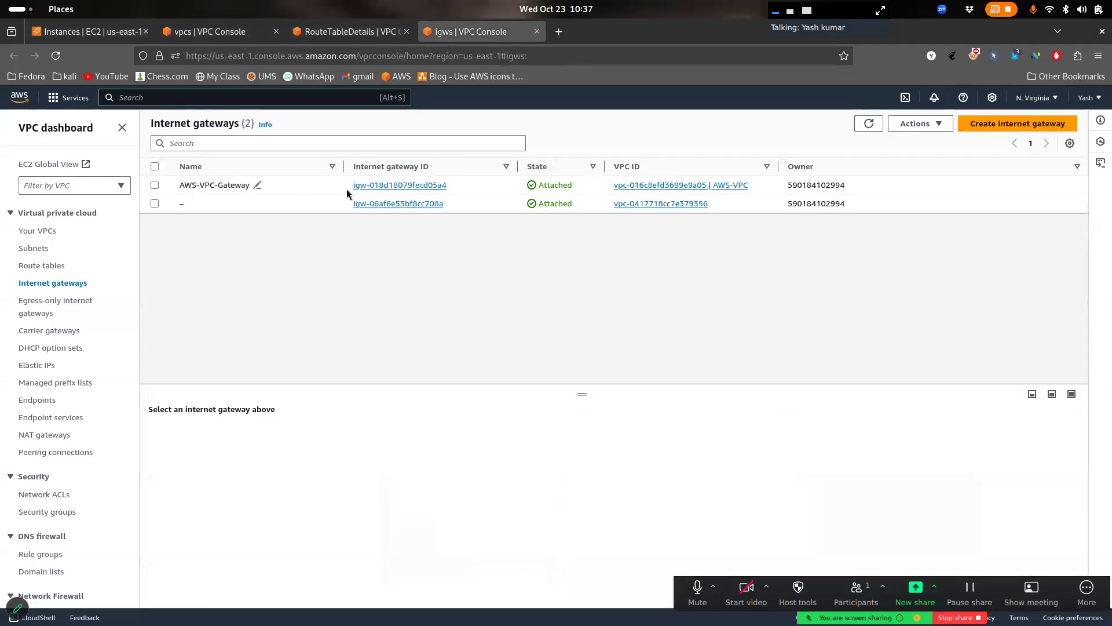
click(454, 187)
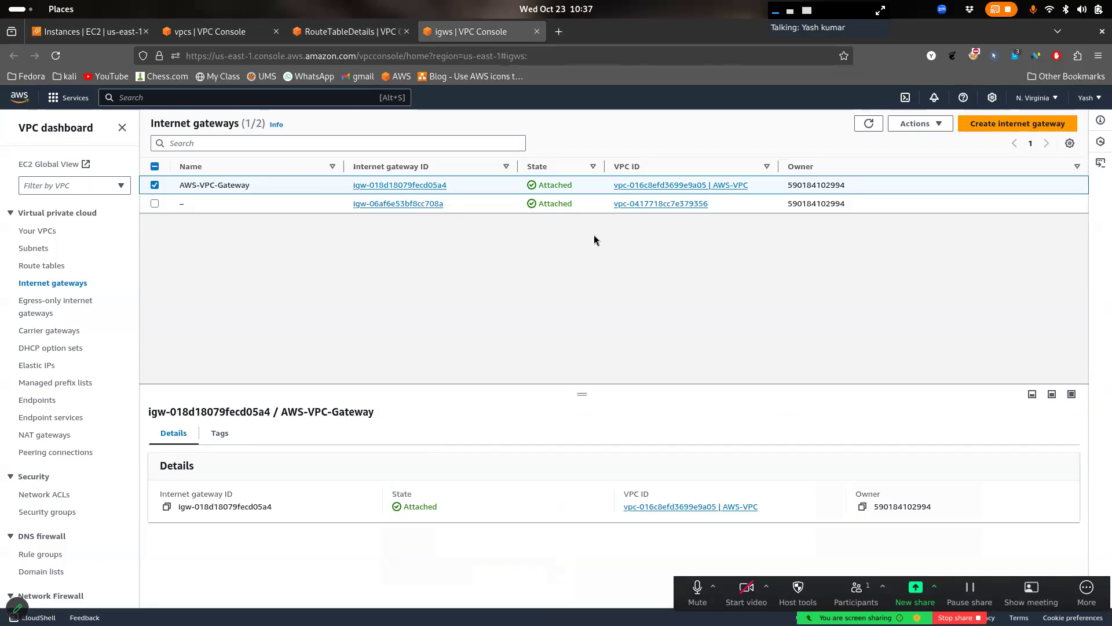
click(347, 34)
click(217, 36)
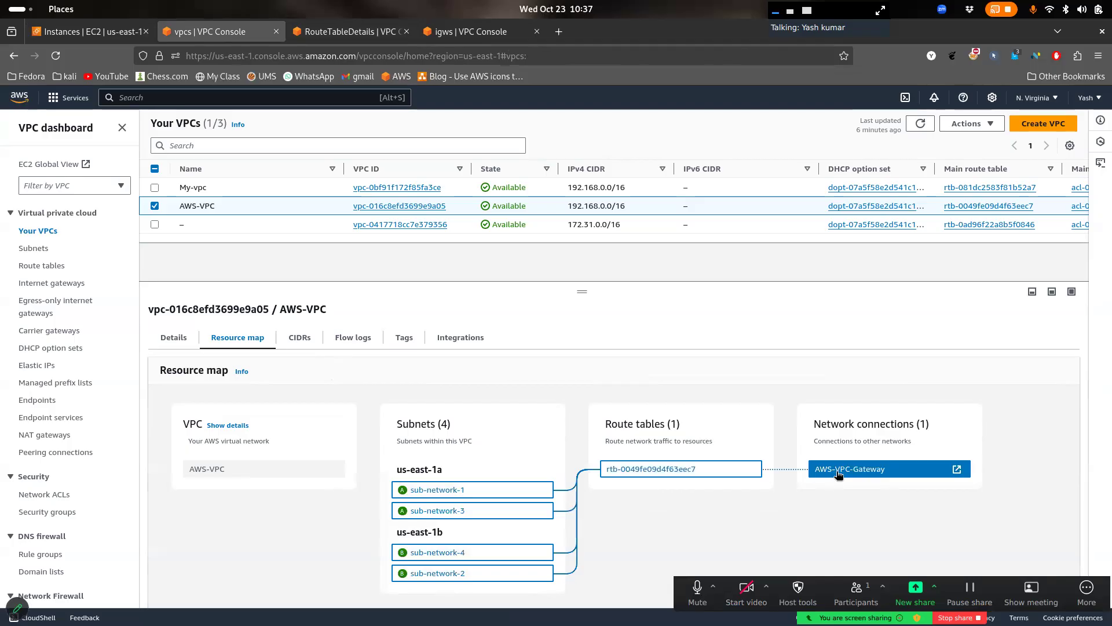
Review the 0.0.0.0/0 destination and its internet gateway target in the AWS-VPC route table
click(368, 33)
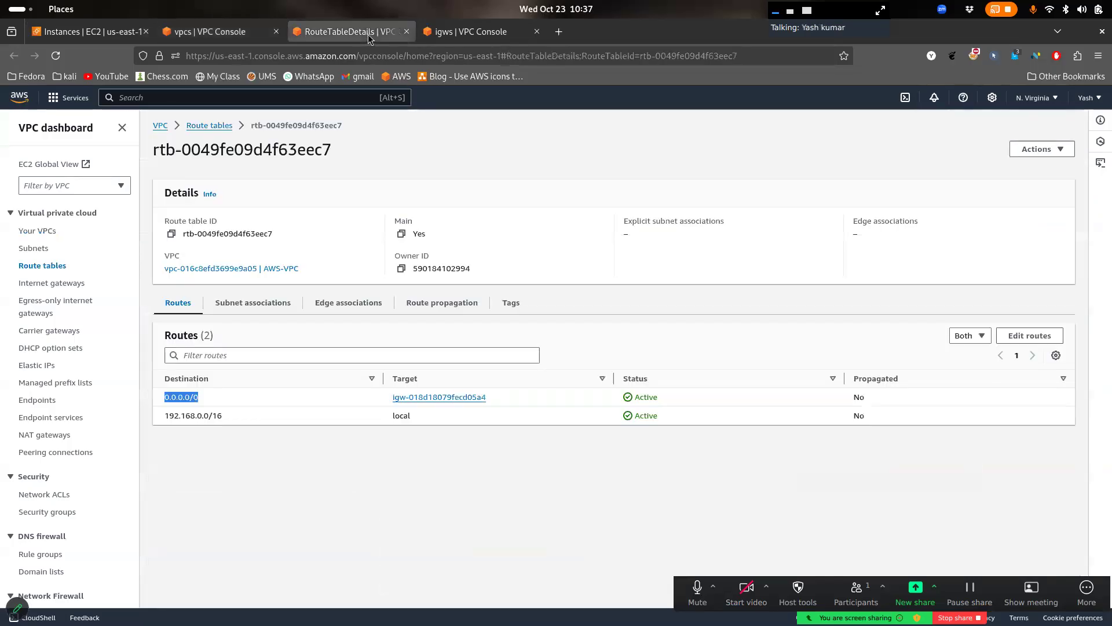
click(428, 477)
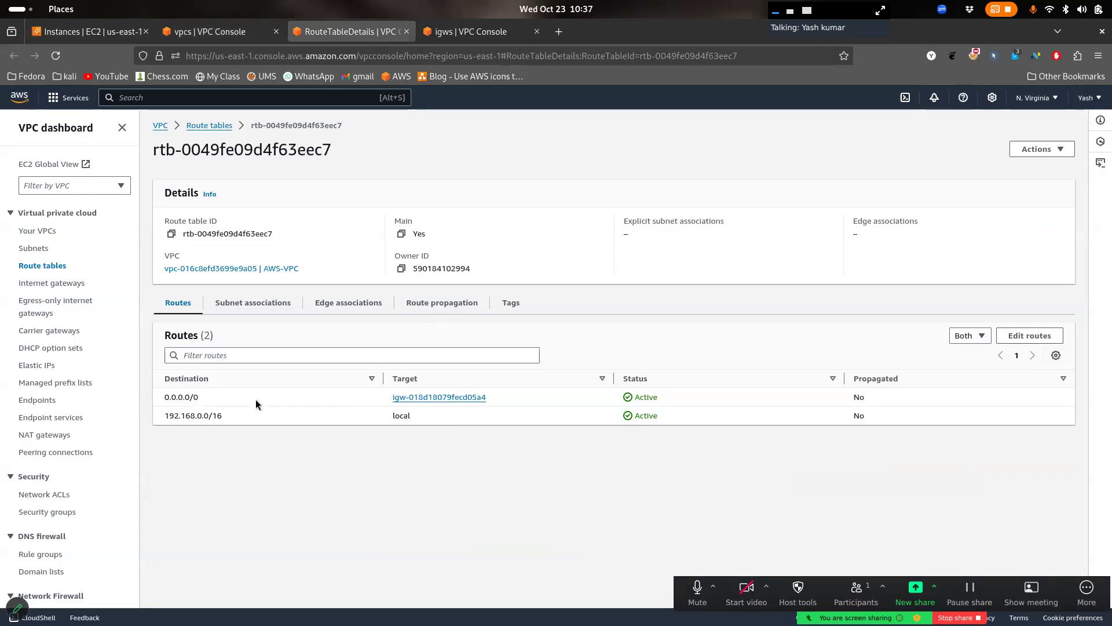
drag(174, 393, 152, 401)
drag(534, 397, 389, 405)
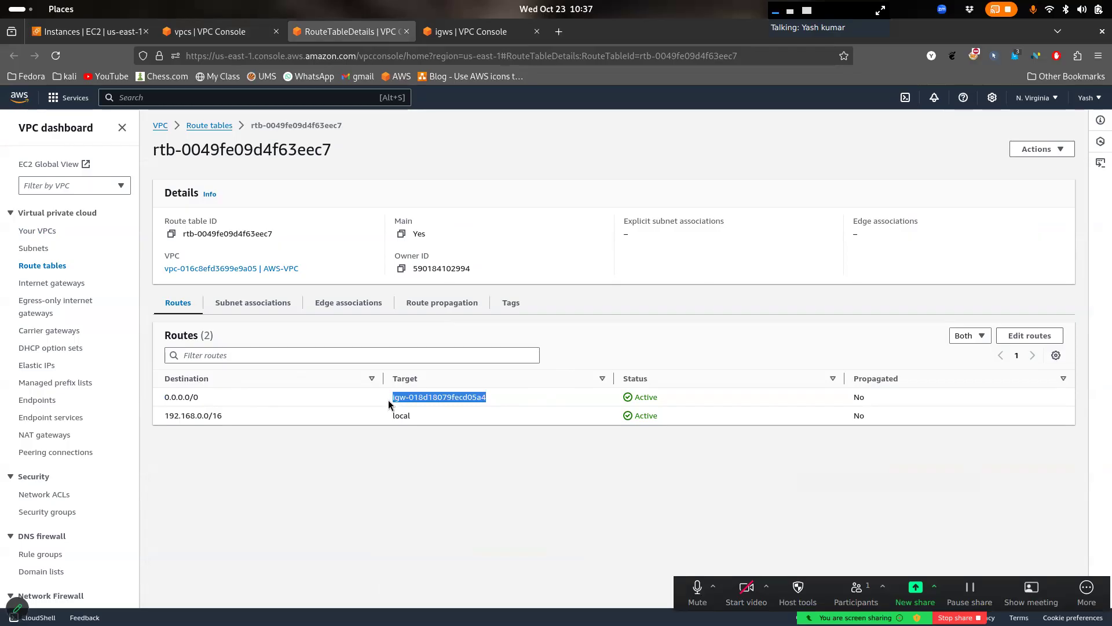
Return to the EC2 Instances list and open the details of the running network-2 instance
click(189, 26)
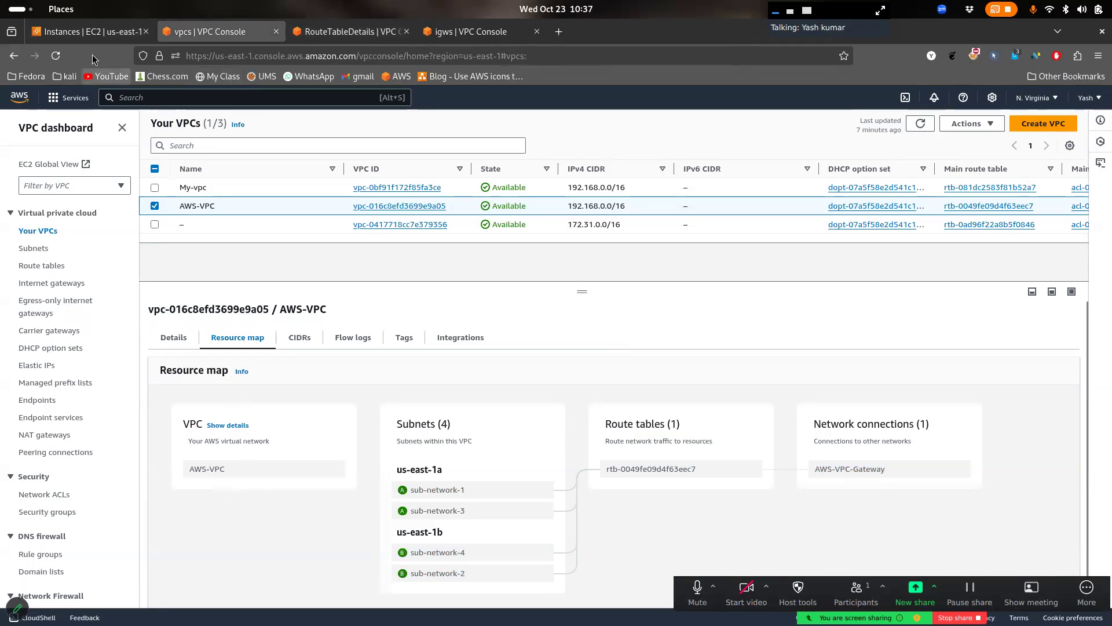
click(90, 32)
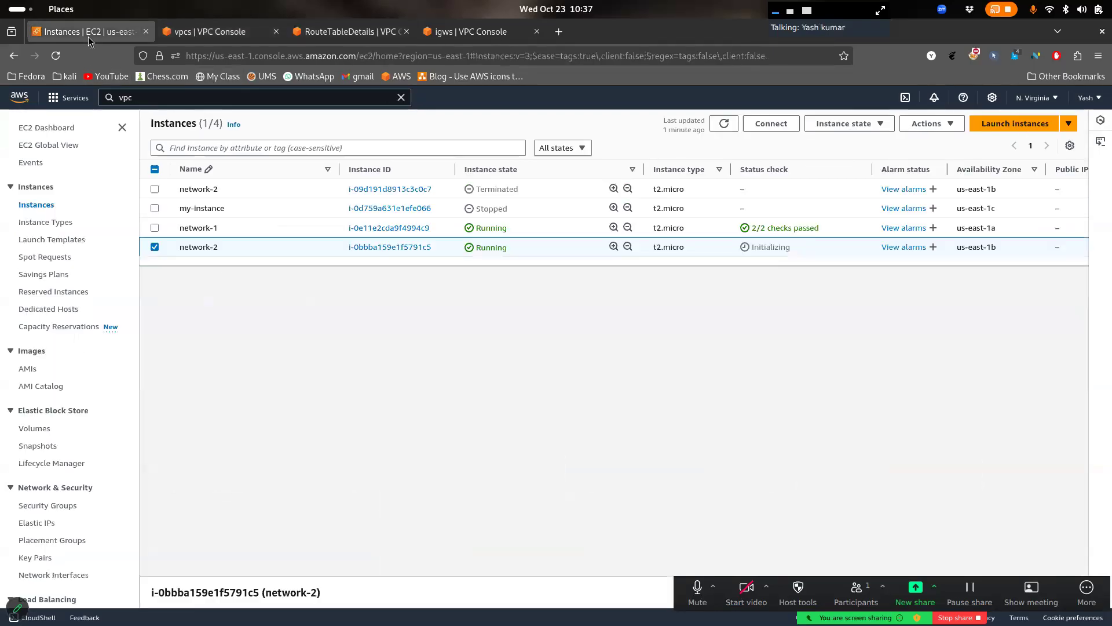
click(404, 248)
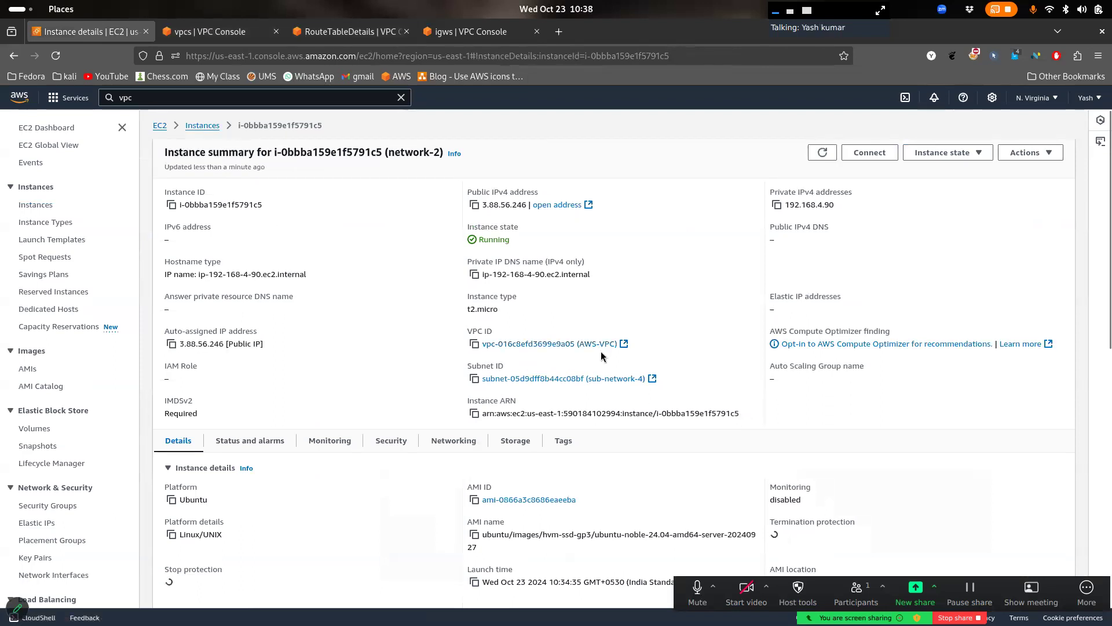
Compare the network-2 instance's VPC and subnet details with the AWS-VPC route table and resource map
click(356, 29)
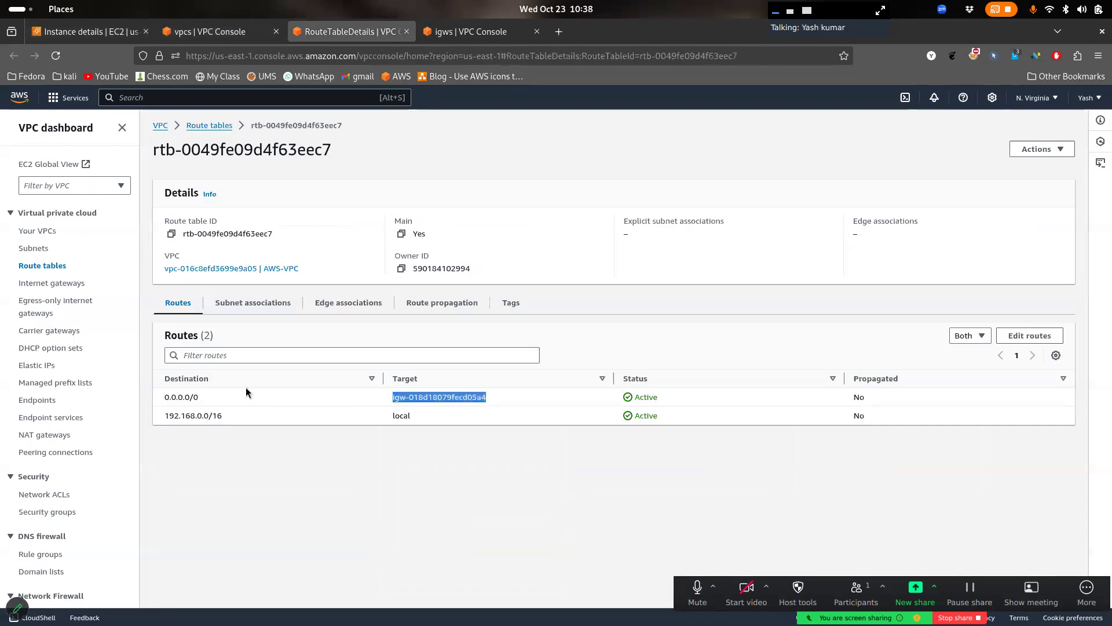
click(225, 31)
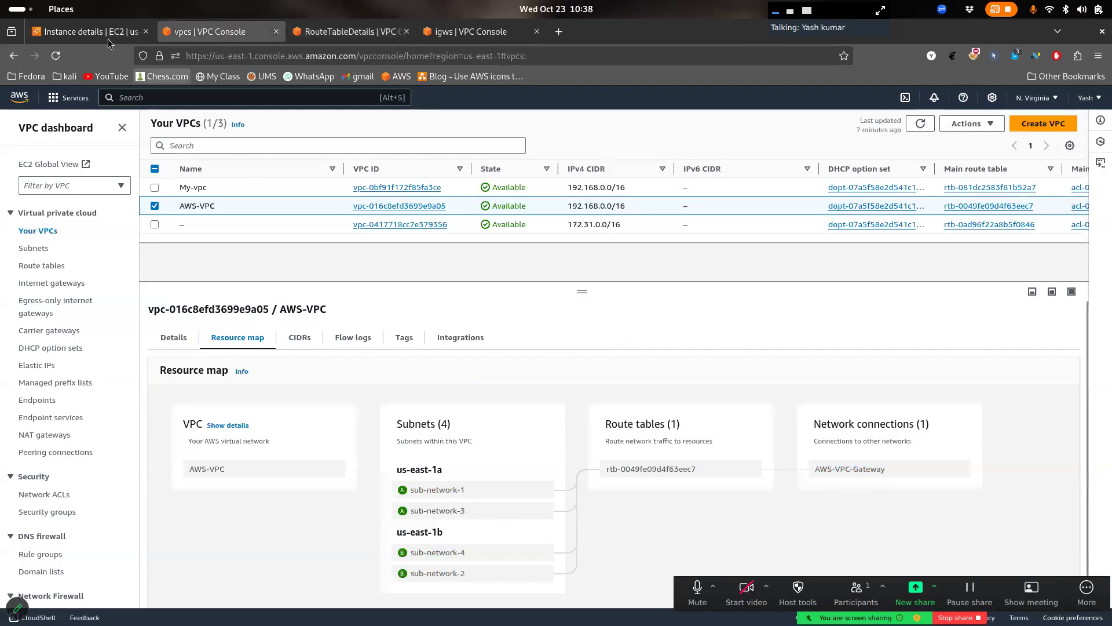
click(87, 31)
scroll(606, 380, up, 1)
scroll(607, 380, down, 8)
scroll(606, 381, up, 10)
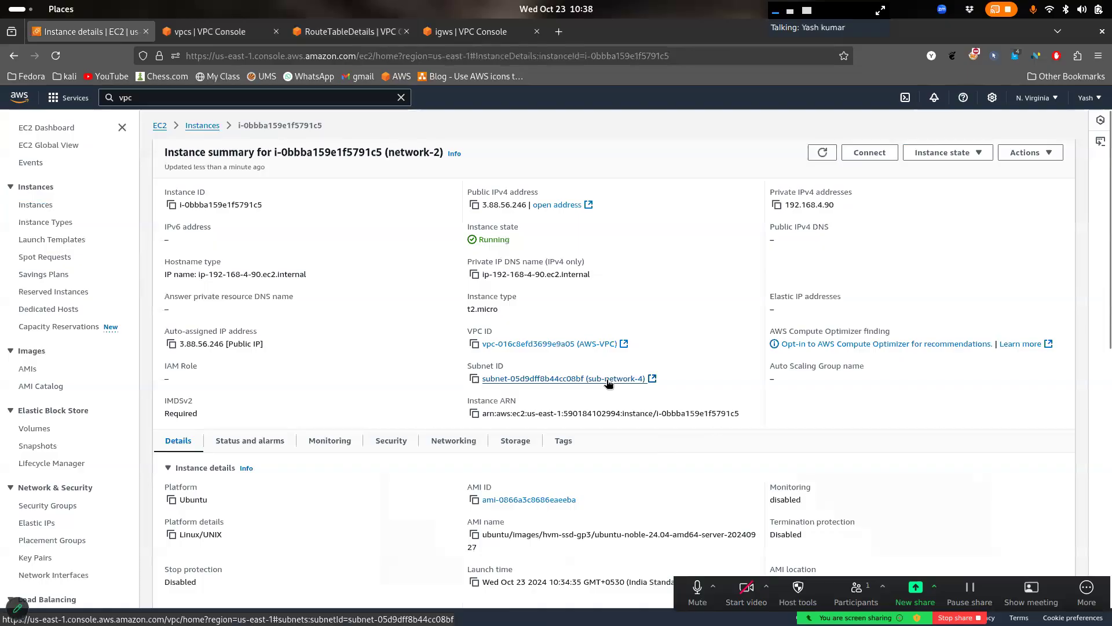
key(super)
click(591, 399)
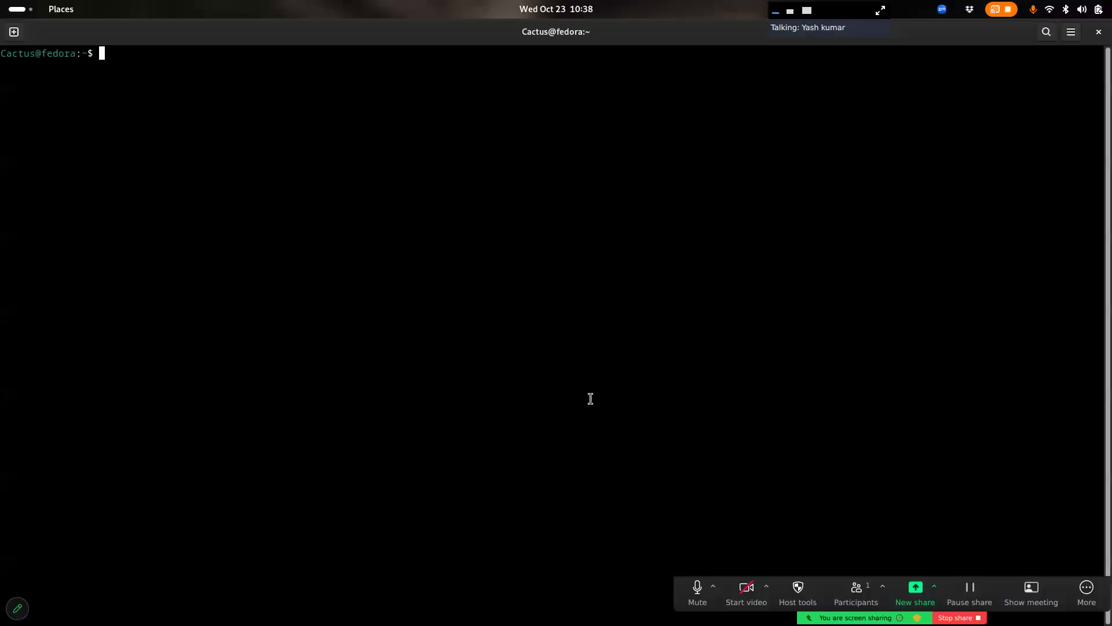
key(super)
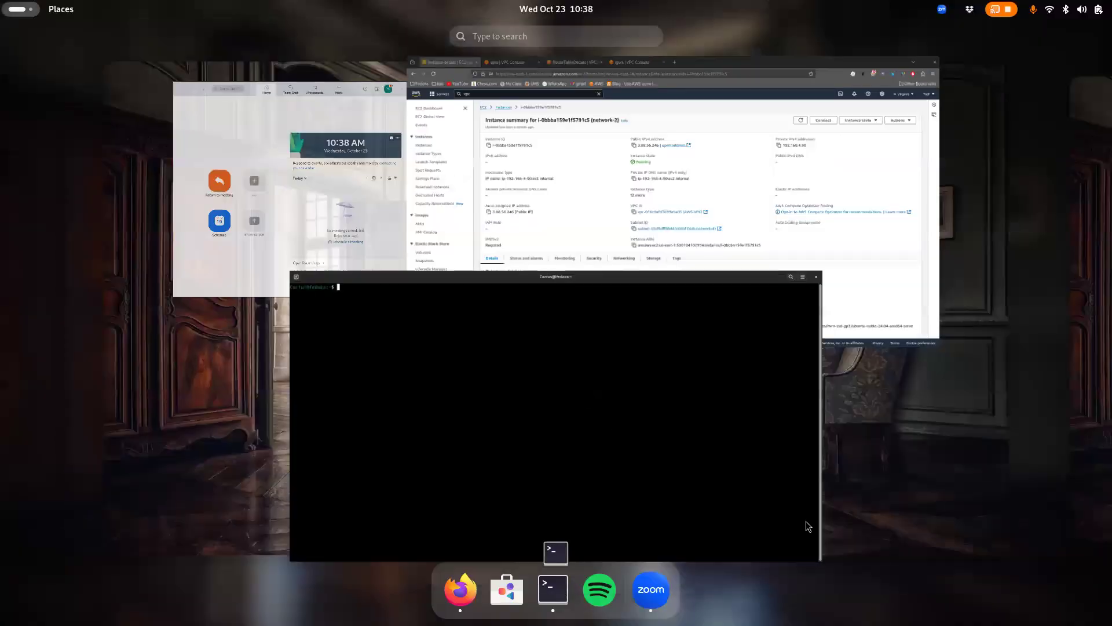
click(610, 272)
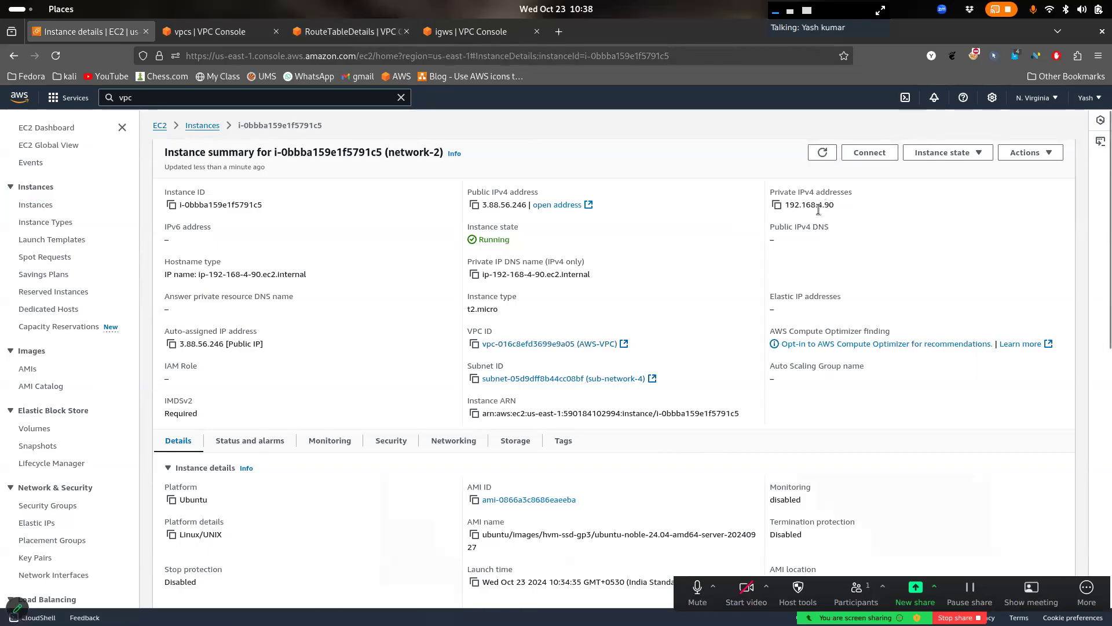
Check the network-2 instance's private IPv4 address against the AWS-VPC resource map
click(247, 33)
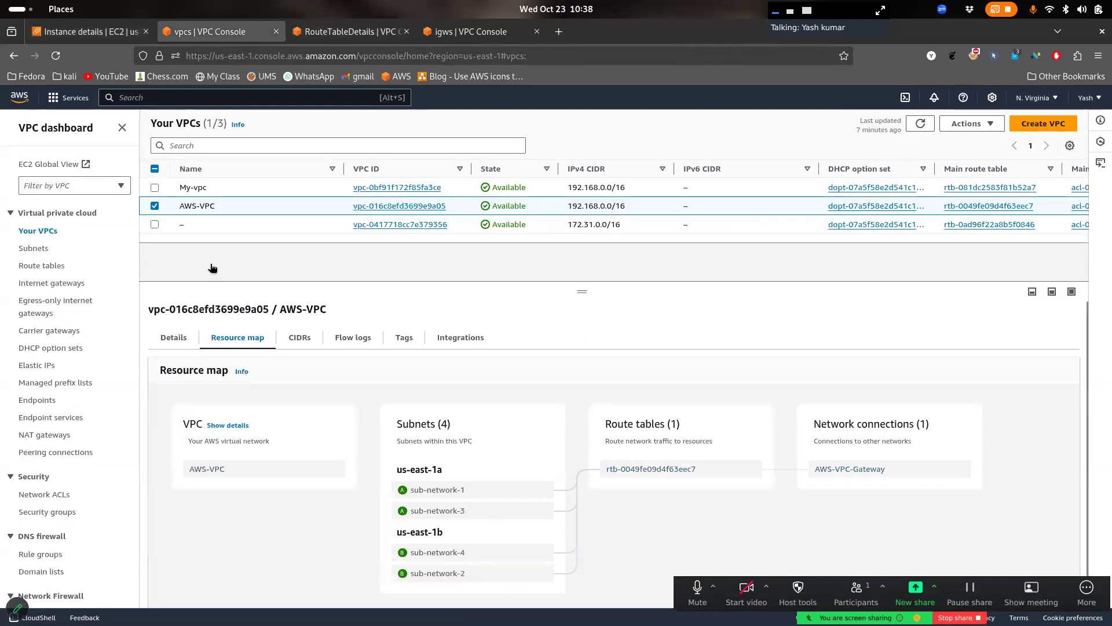
click(92, 36)
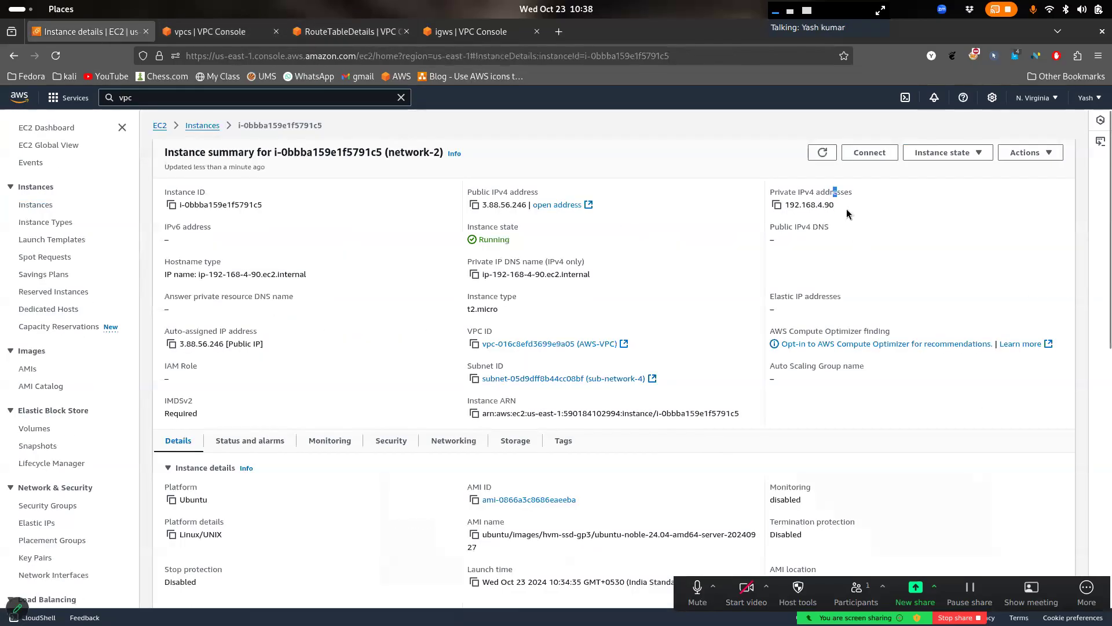
double_click(829, 204)
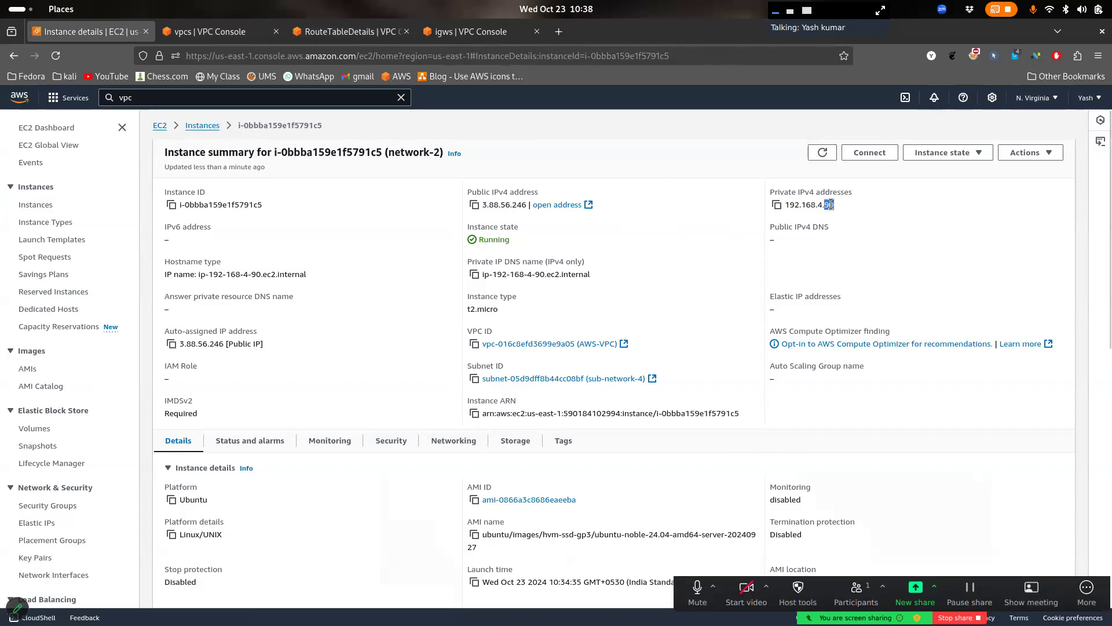
click(209, 31)
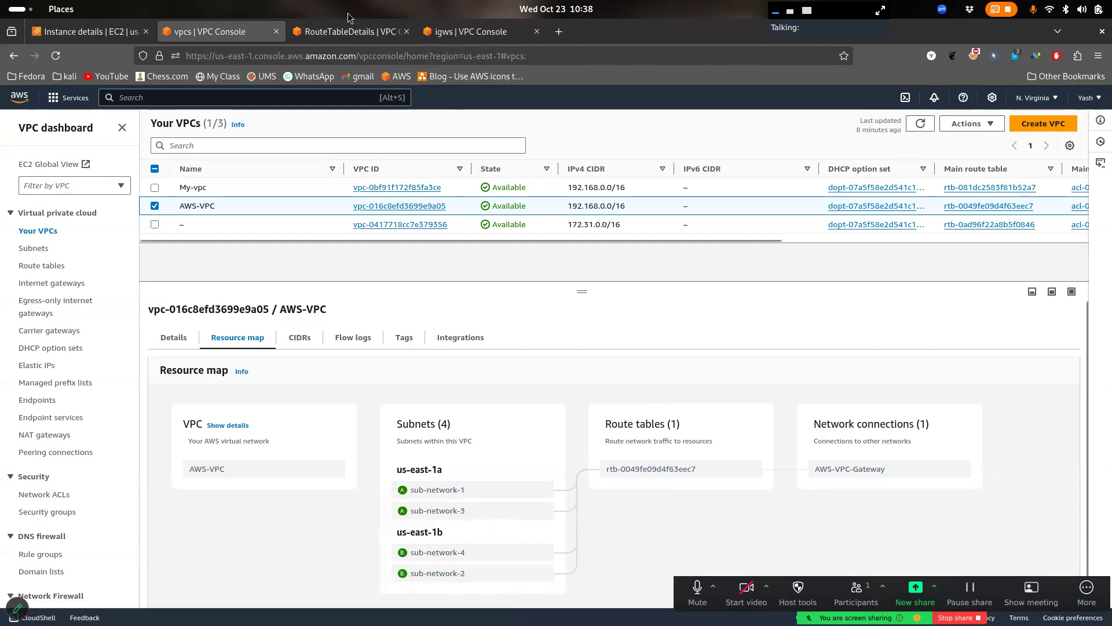
Switch to the empty Fedora terminal window and start Zoom's annotation pen over it
key(super)
key(super)
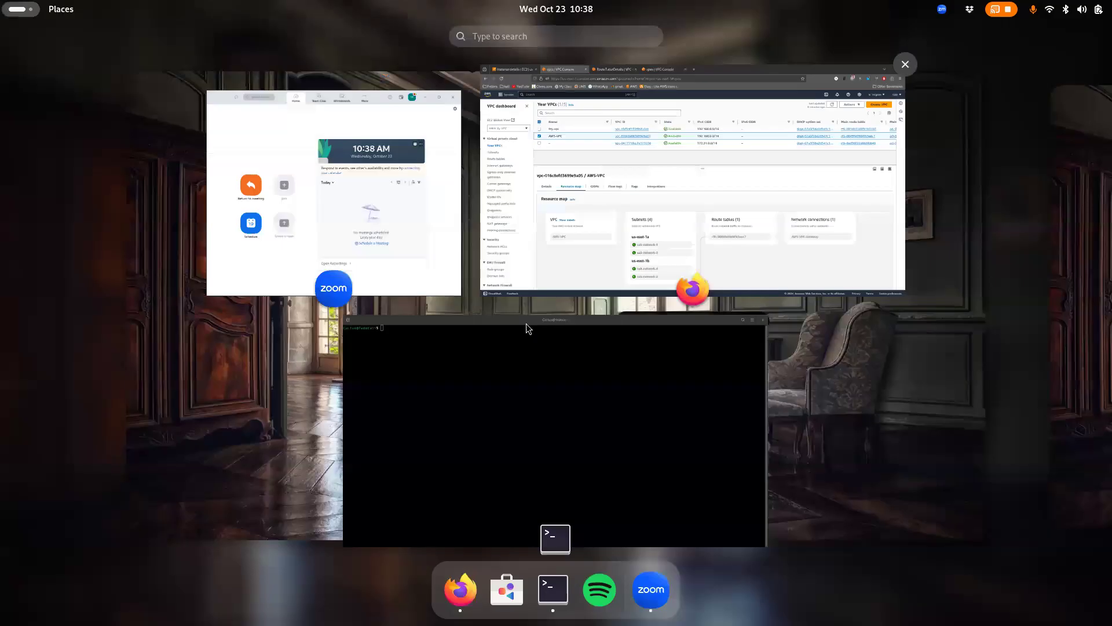
click(526, 323)
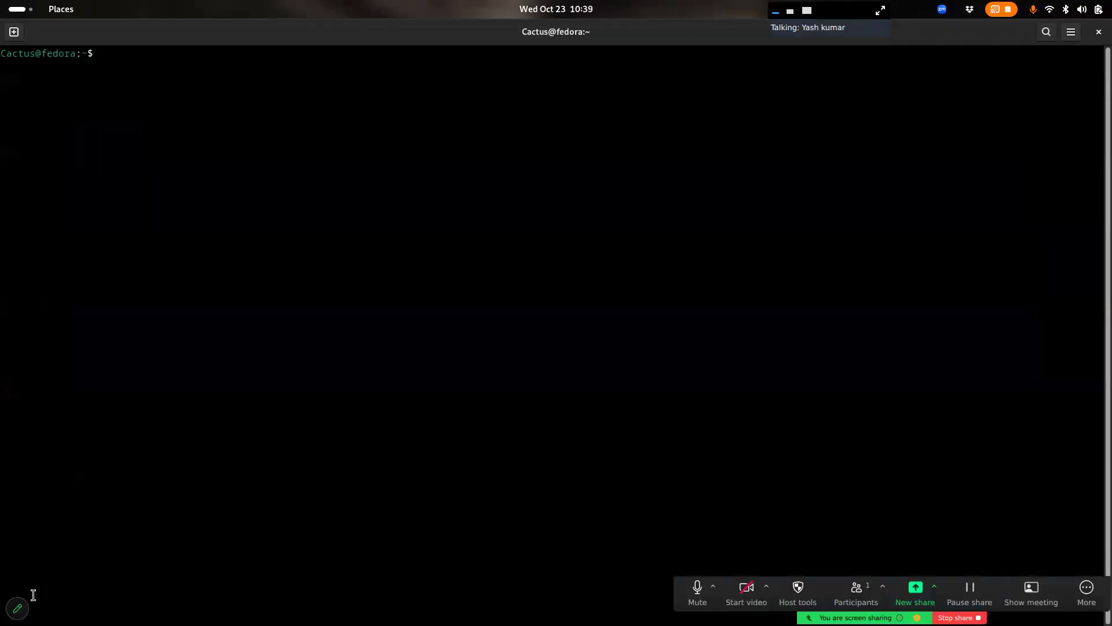
click(17, 608)
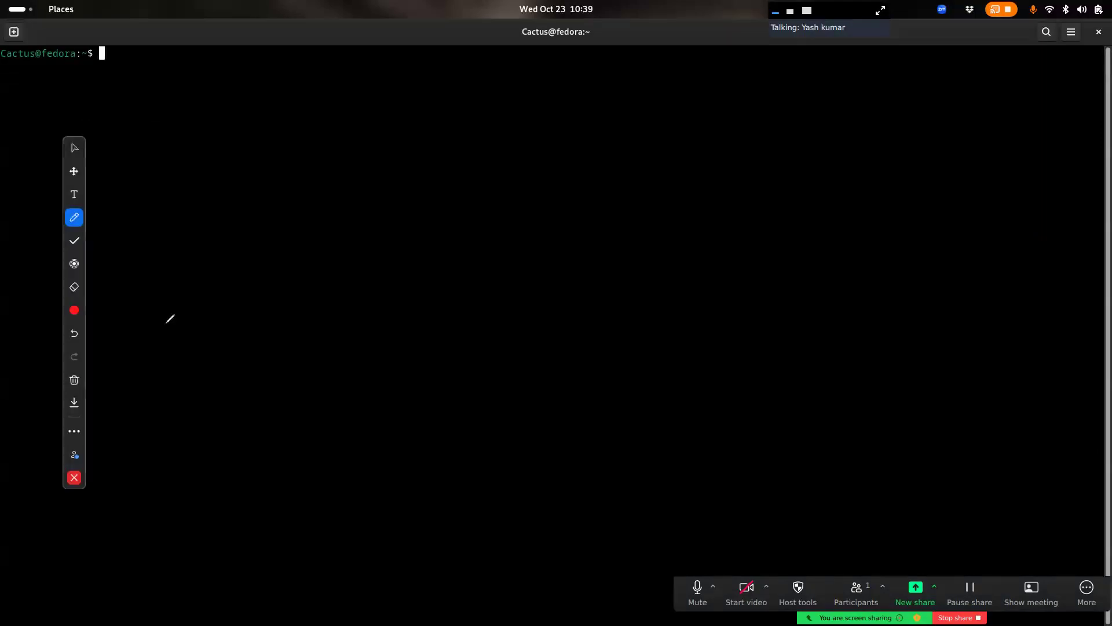
Draw four red computer outlines freehand over the terminal, arranged as two on each side
mouse_move(271, 108)
mouse_down()
mouse_move(271, 174)
mouse_move(354, 92)
mouse_move(259, 113)
mouse_up()
click(279, 192)
drag(257, 230, 376, 168)
mouse_move(630, 71)
mouse_down()
mouse_move(708, 139)
mouse_move(636, 60)
mouse_move(607, 65)
mouse_up()
mouse_move(640, 158)
mouse_down()
mouse_move(749, 186)
mouse_move(730, 143)
mouse_up()
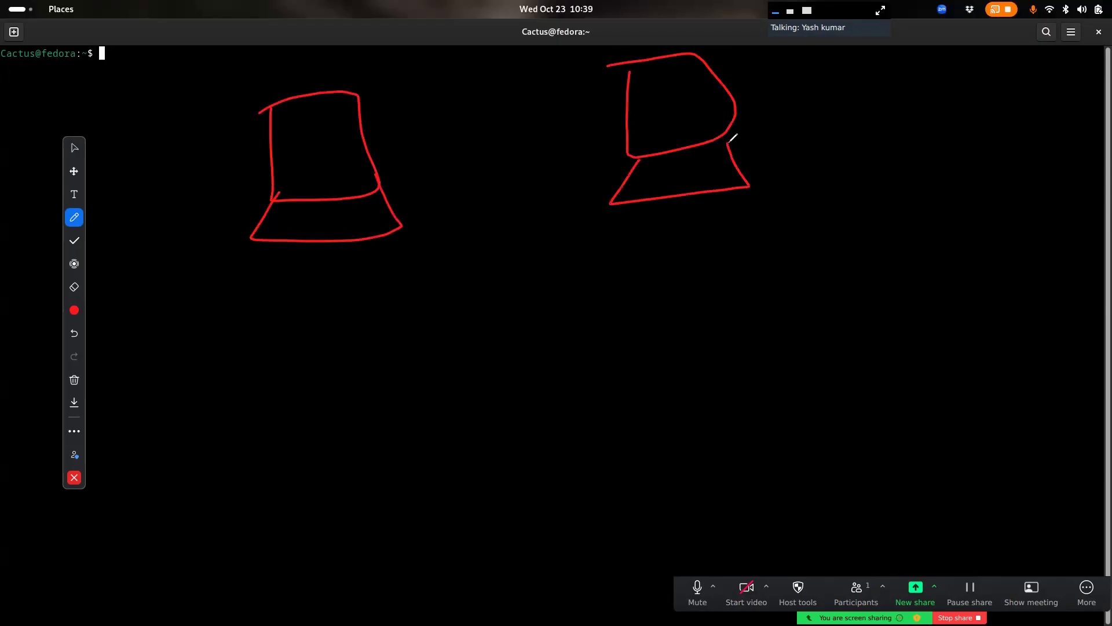
mouse_move(263, 356)
mouse_down()
mouse_move(303, 423)
mouse_move(257, 356)
mouse_up()
mouse_move(264, 424)
mouse_down()
mouse_move(415, 473)
mouse_move(400, 424)
mouse_up()
mouse_move(689, 346)
mouse_down()
mouse_move(718, 270)
mouse_move(675, 288)
mouse_move(670, 420)
mouse_move(746, 350)
mouse_up()
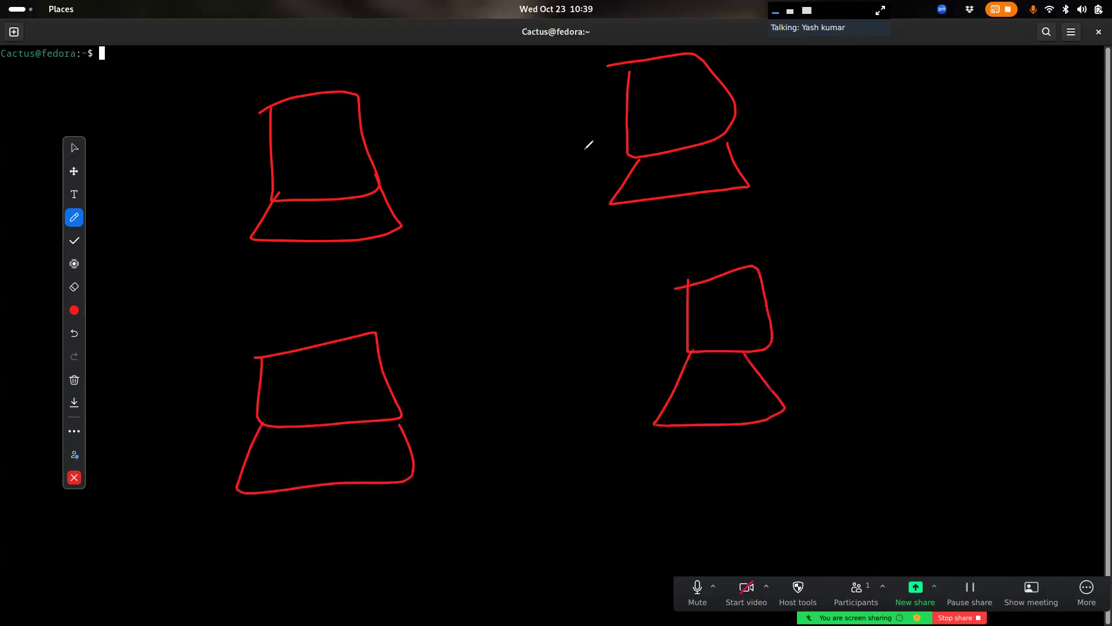
Draw a dividing line between the computer pairs, label the left side "Internet" with a tick, and mark the right side with a cross
drag(452, 1, 614, 624)
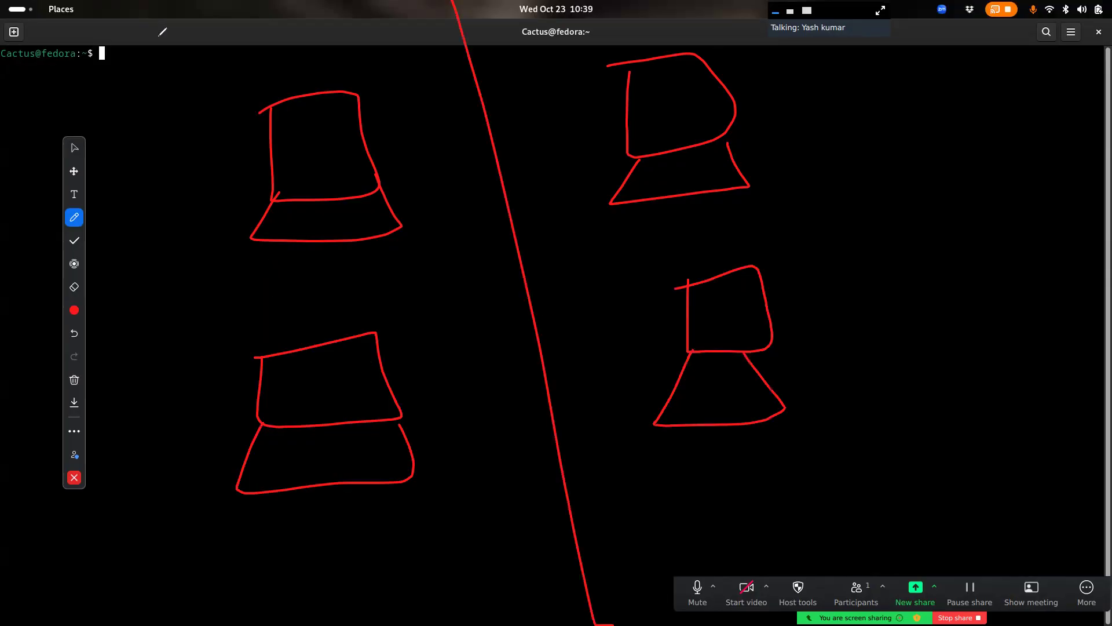
mouse_move(161, 14)
mouse_down()
mouse_move(189, 30)
mouse_move(238, 29)
mouse_move(313, 7)
mouse_move(354, 51)
mouse_move(362, 9)
mouse_up()
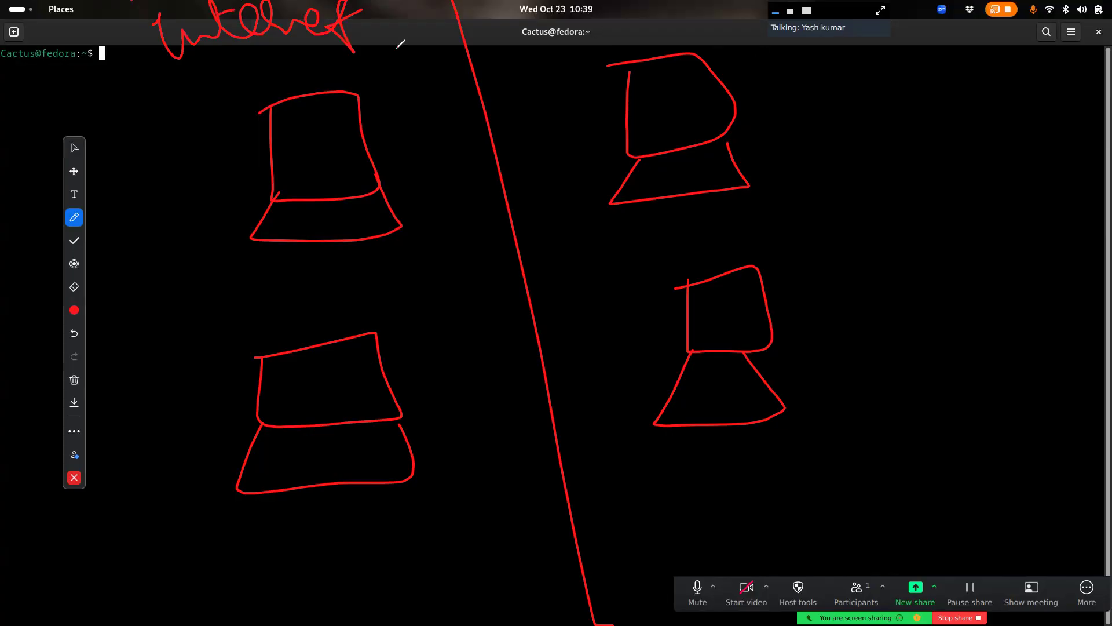
mouse_move(386, 66)
mouse_down()
mouse_move(410, 74)
mouse_move(451, 36)
mouse_up()
mouse_move(836, 74)
mouse_down()
mouse_move(813, 107)
mouse_move(860, 114)
mouse_up()
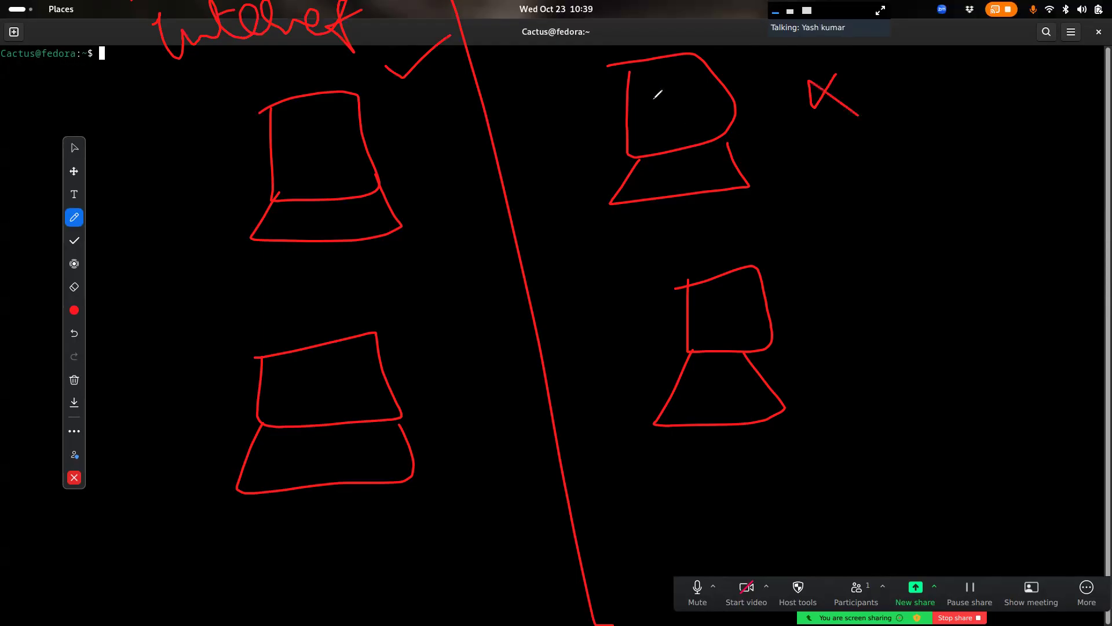
Mark the two right-hand computer screens with short strokes and switch back to the VPC console in Firefox
drag(667, 115, 700, 110)
drag(742, 289, 776, 304)
key(super)
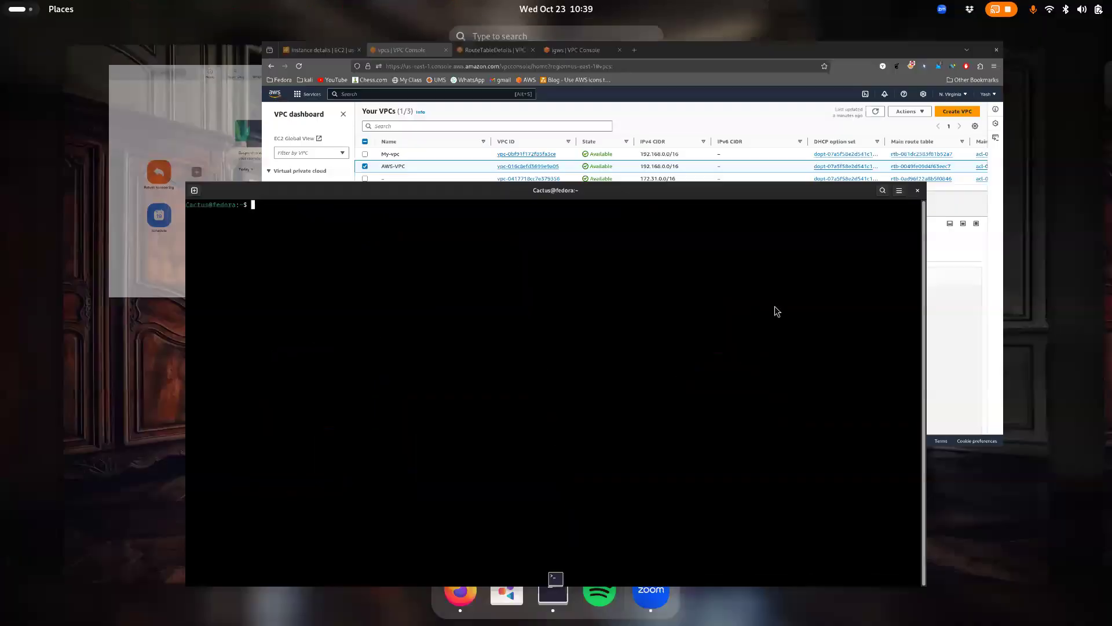
click(658, 209)
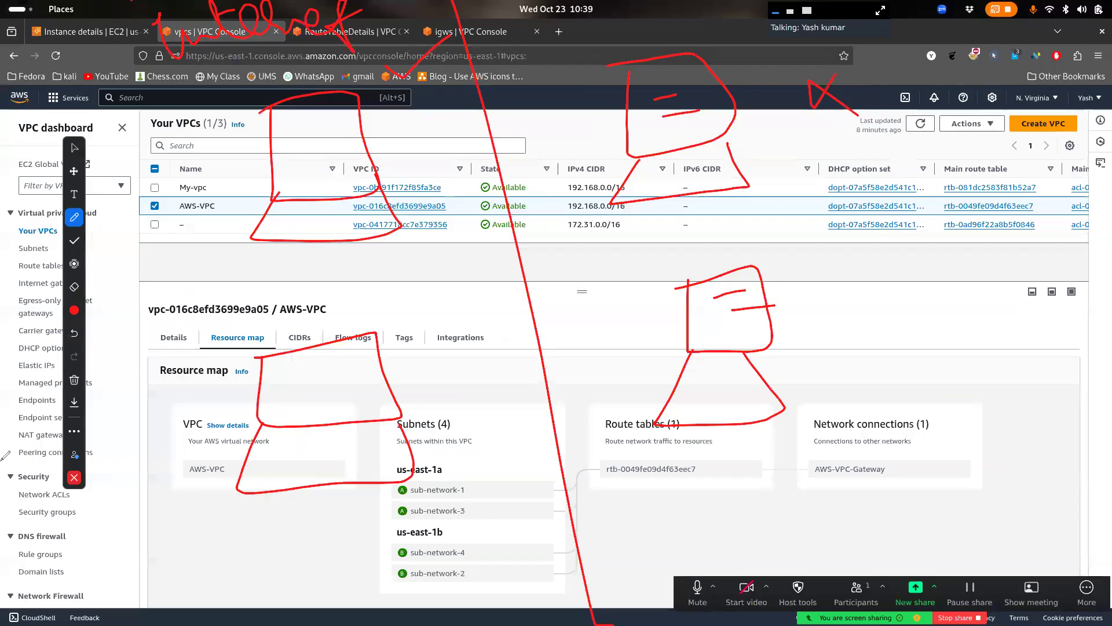
Clear all drawings from the screen and close Zoom's annotation tools
click(79, 368)
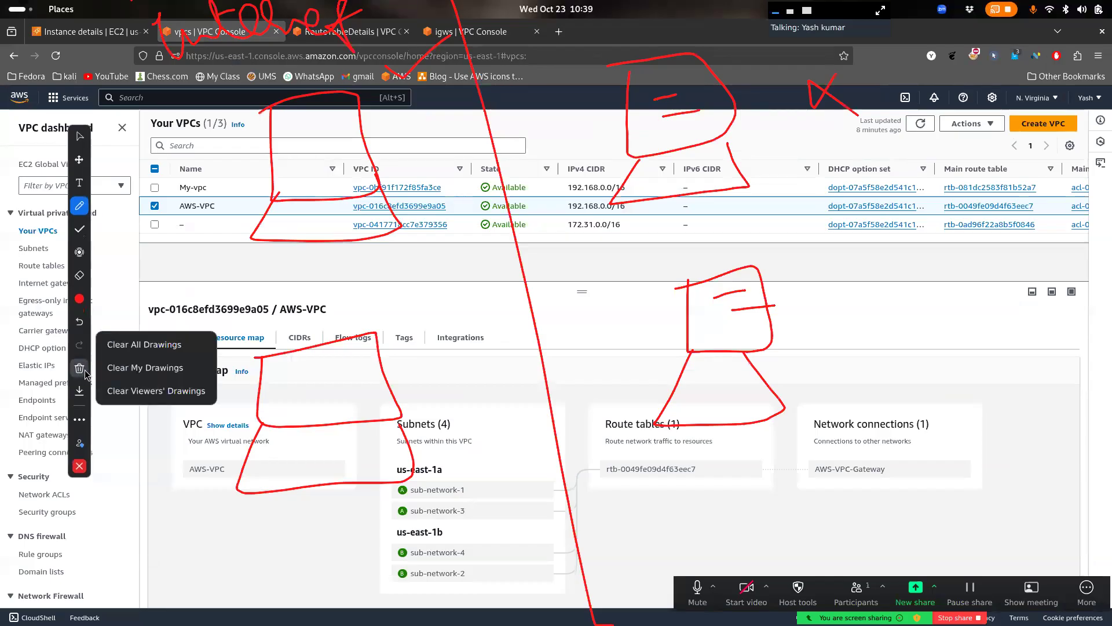
click(141, 344)
click(79, 466)
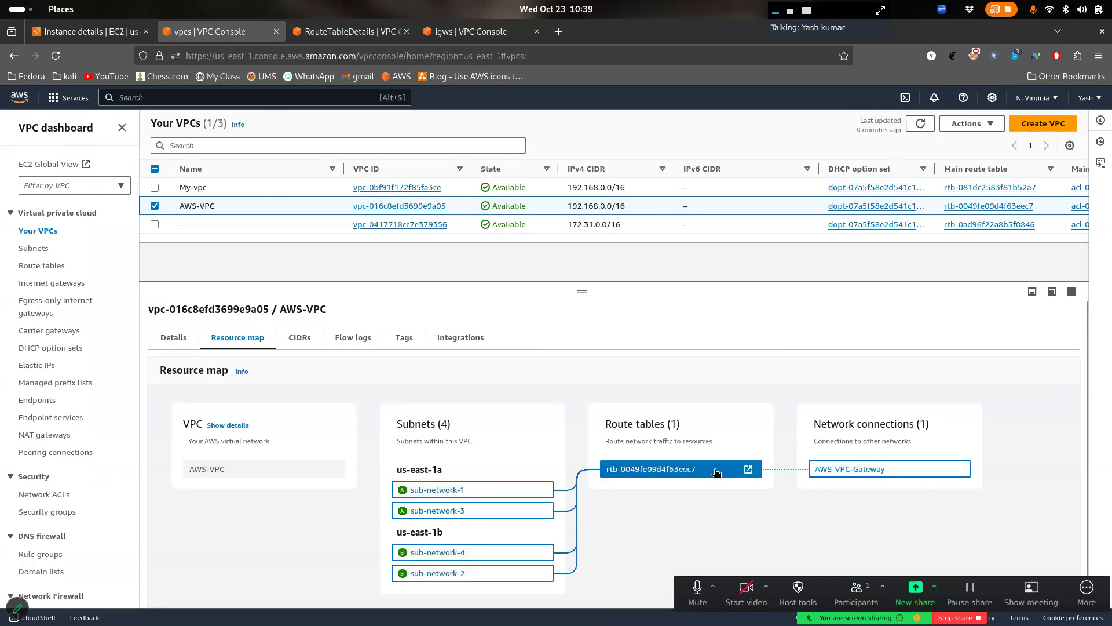
Return from network-2's details to the EC2 instances list and look again at the AWS-VPC resource map
click(117, 35)
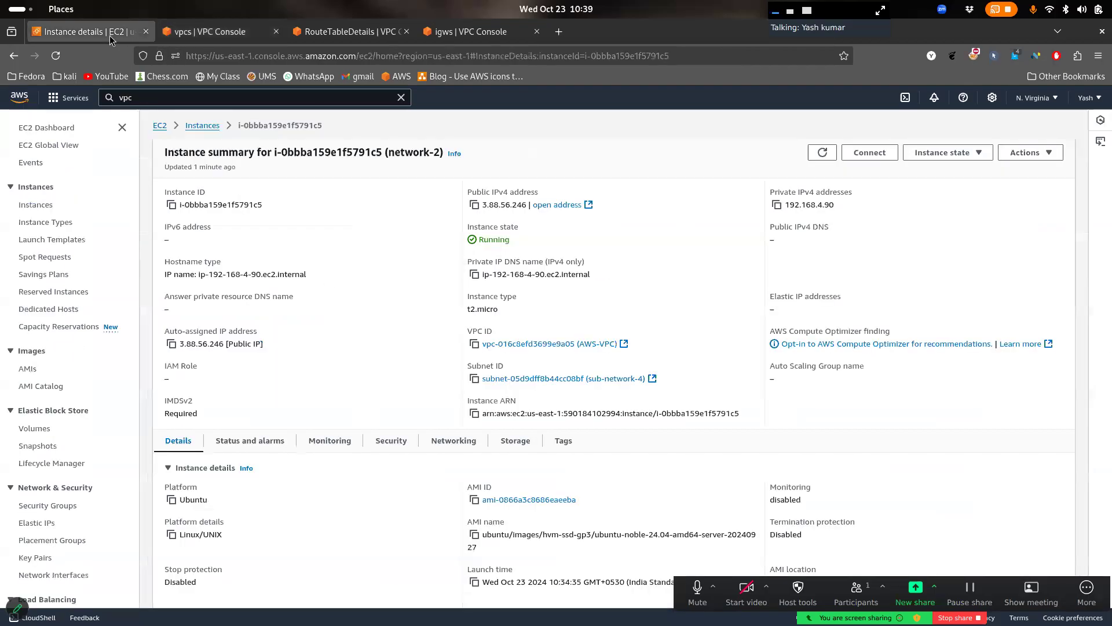
scroll(361, 423, down, 2)
scroll(356, 408, up, 2)
click(203, 126)
click(248, 32)
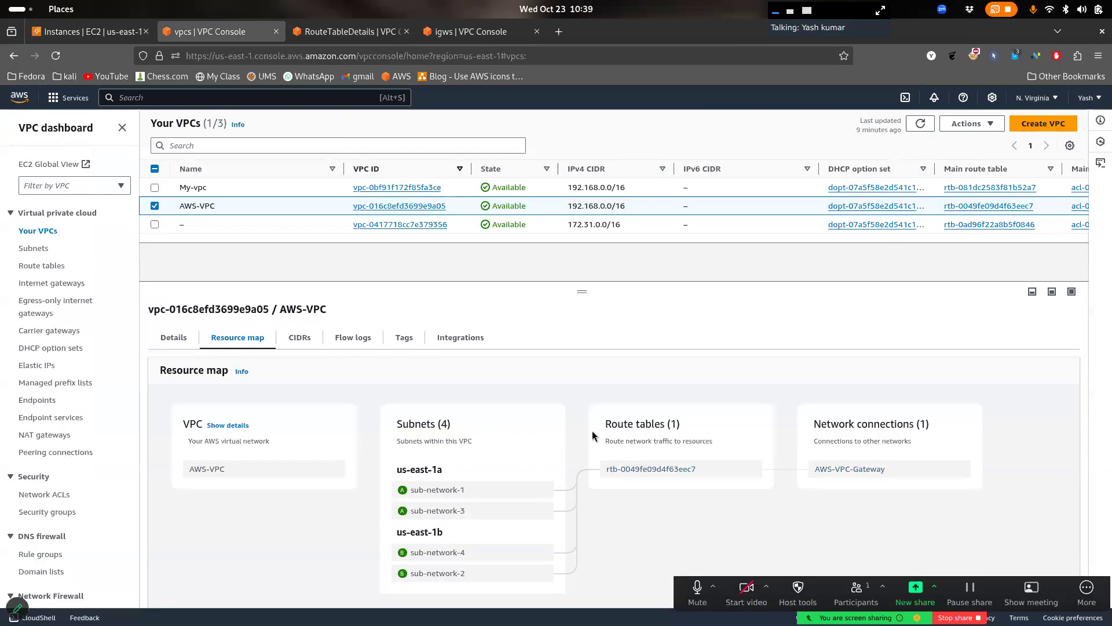
Make network-1 the only selected instance in the EC2 instances list
click(93, 31)
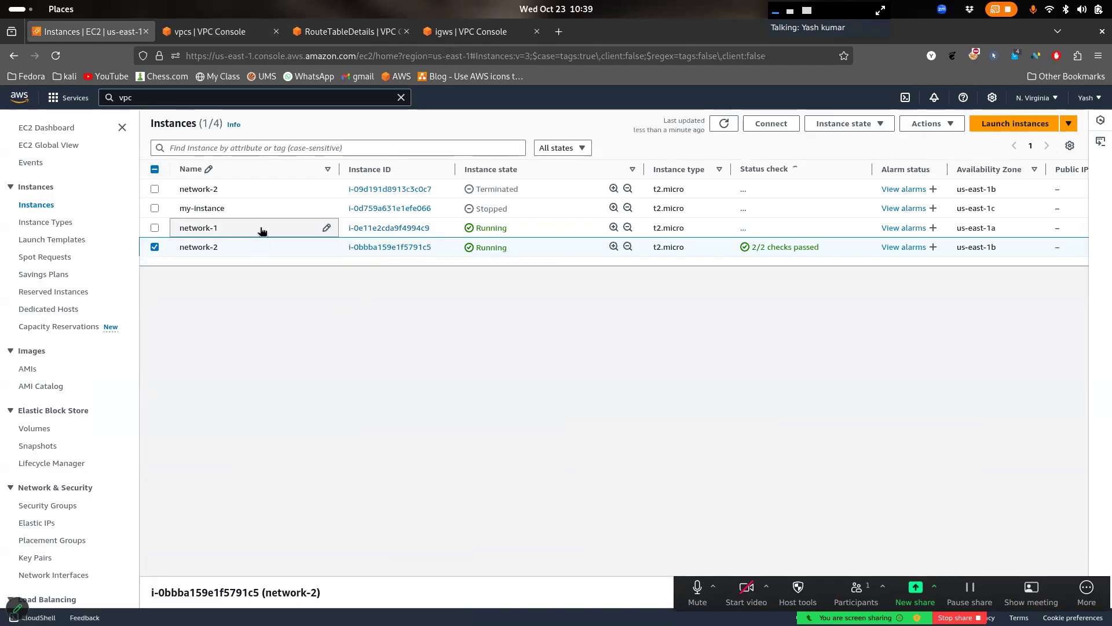
click(216, 33)
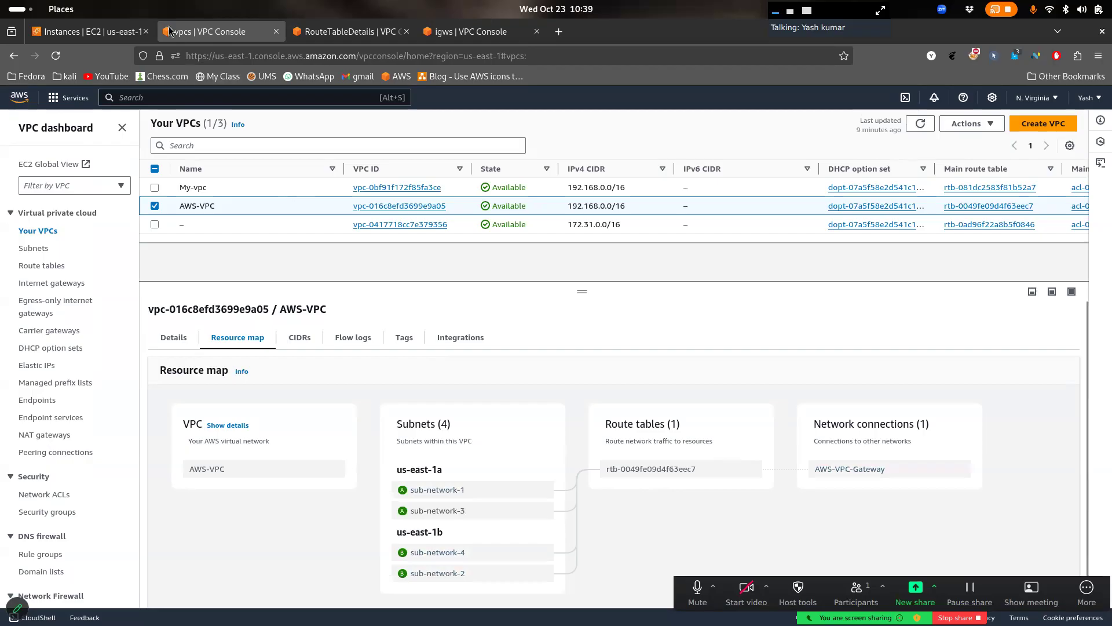
click(93, 31)
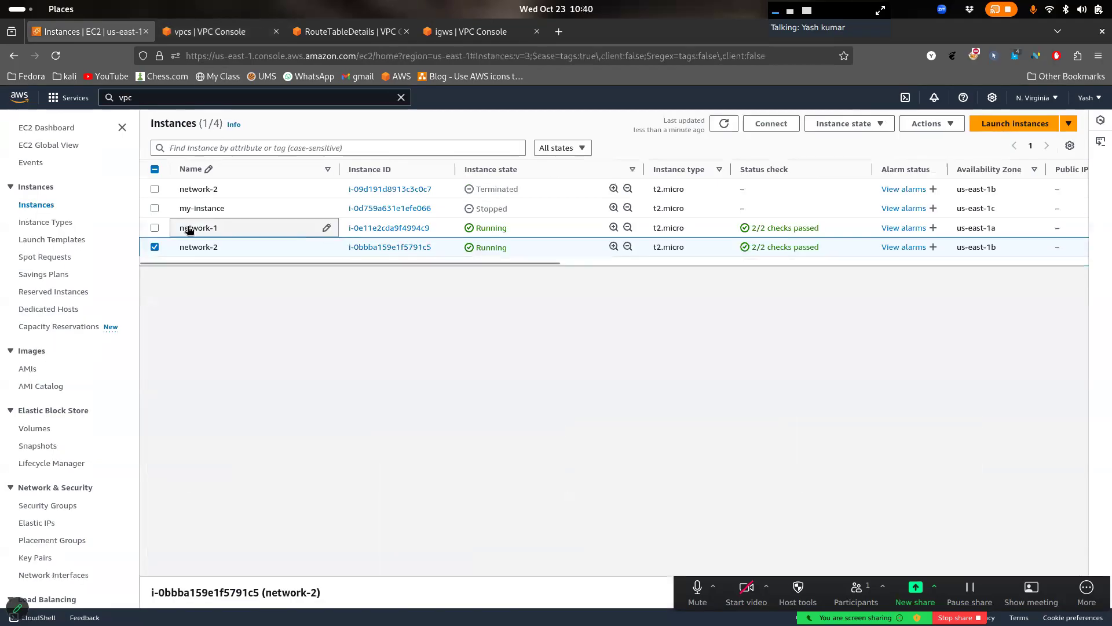
click(156, 229)
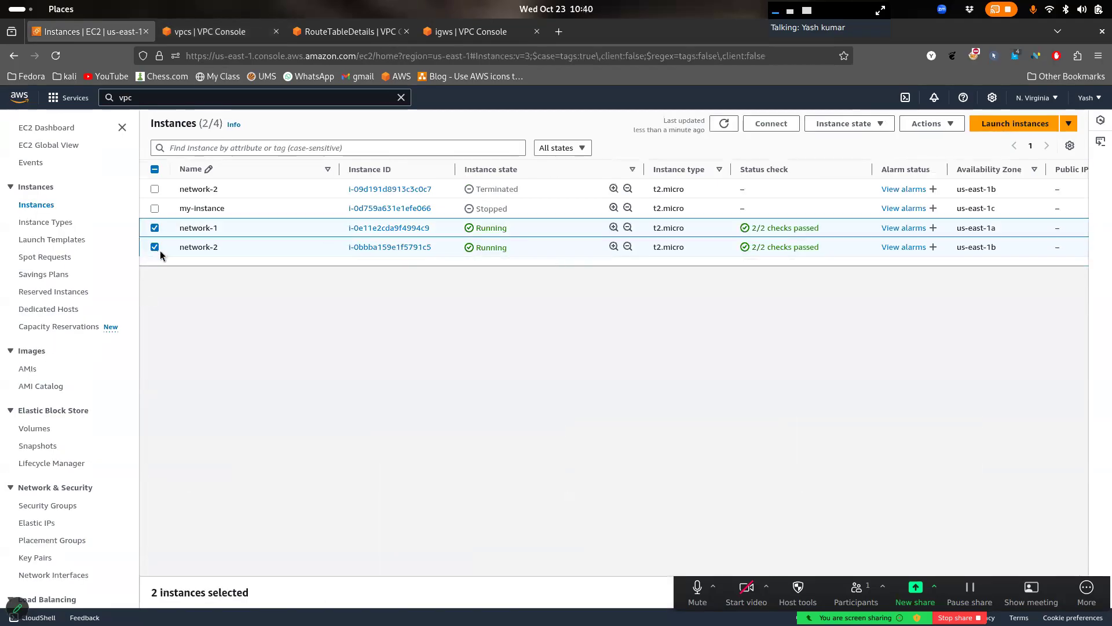
click(158, 250)
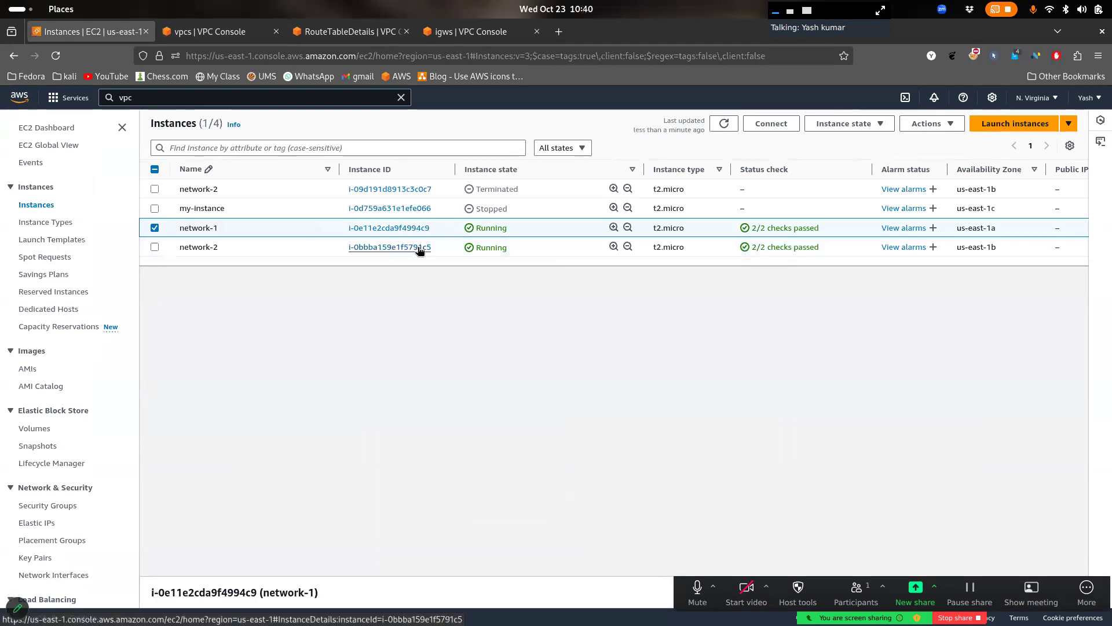
Review the routes in AWS-VPC's route table and return to the AWS-VPC resource map
key(super)
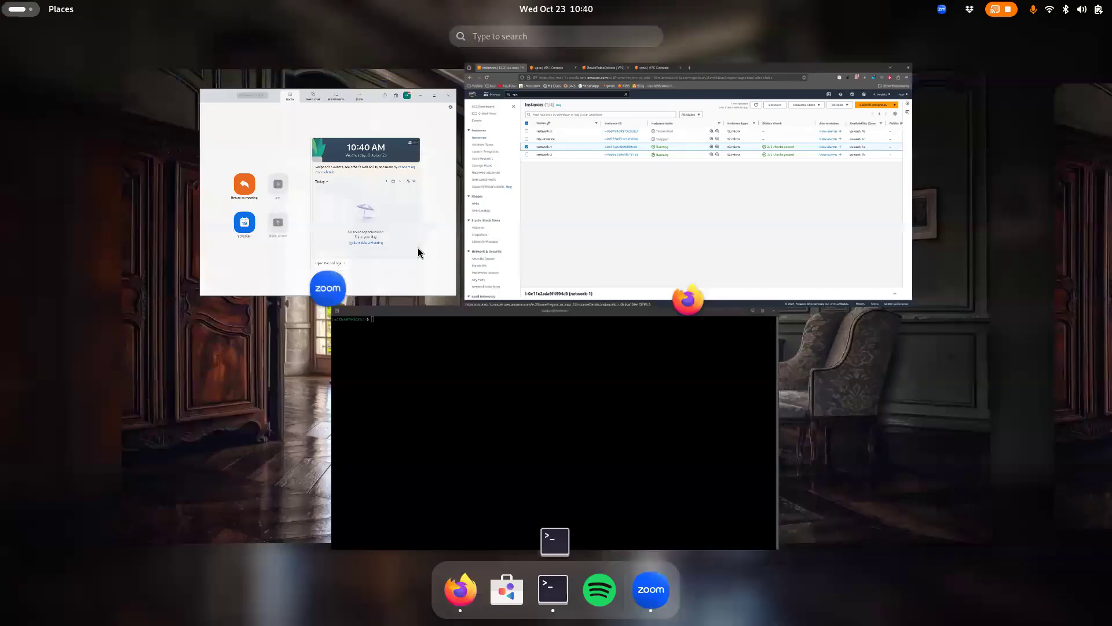
click(371, 353)
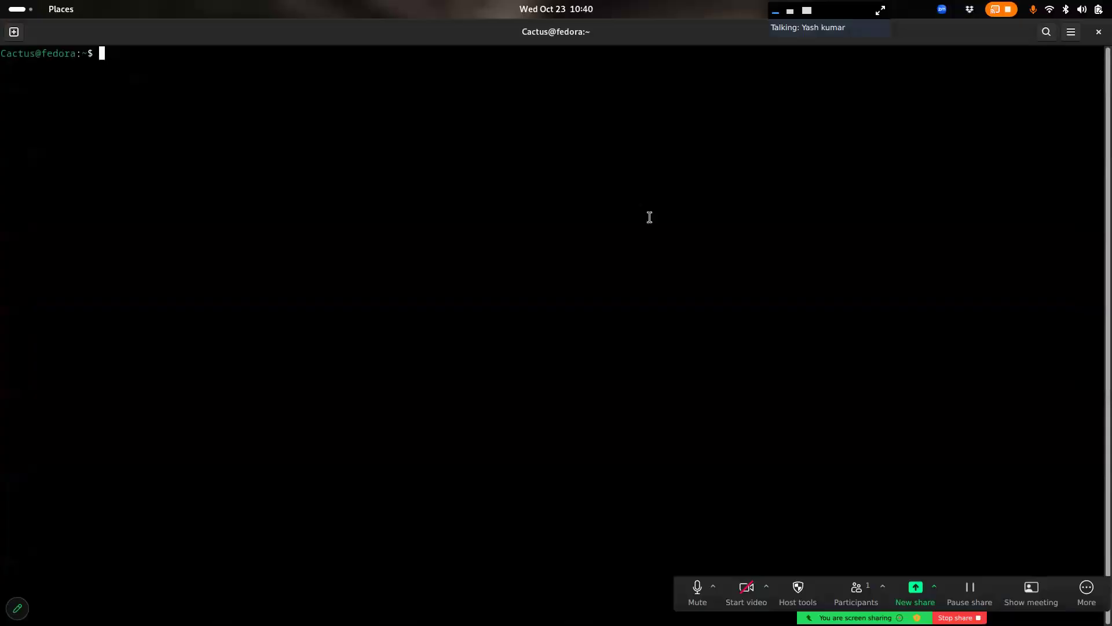
key(alt+Tab)
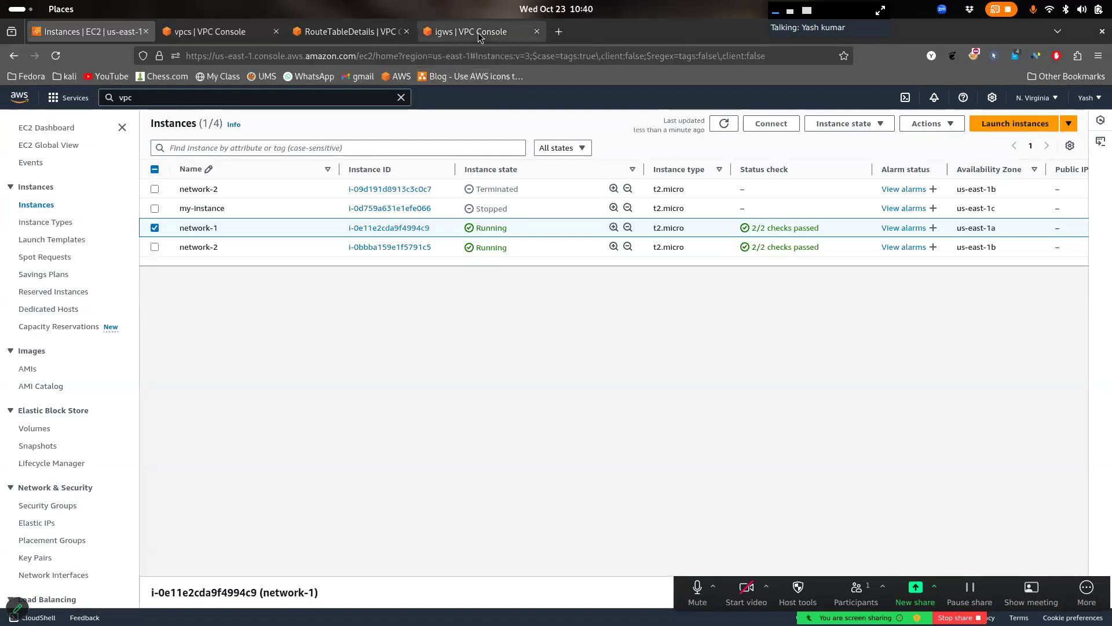
click(369, 31)
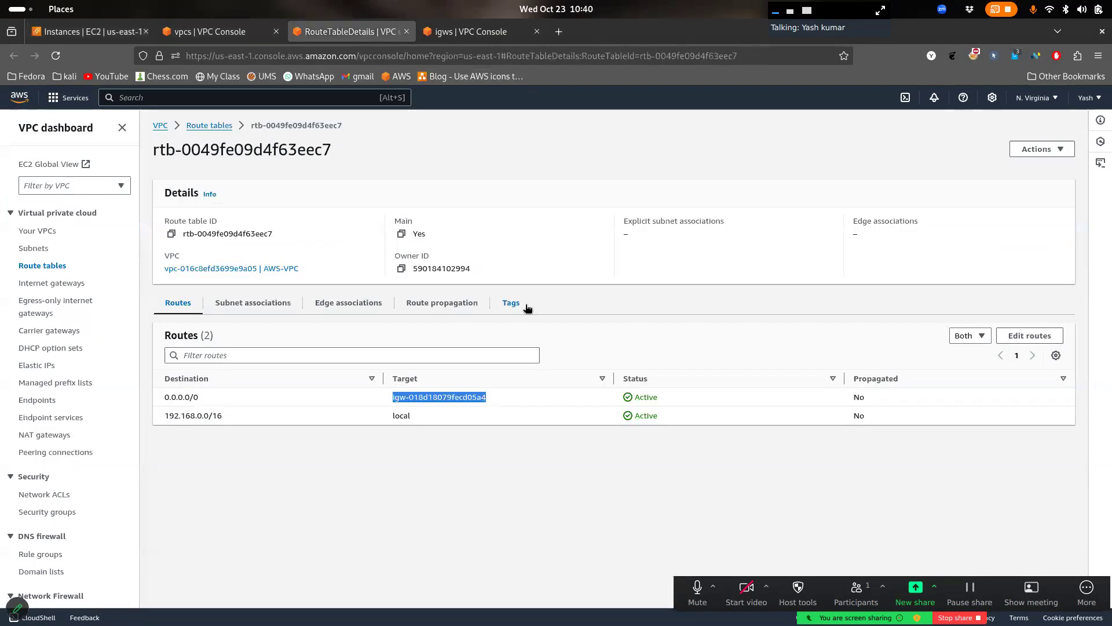
click(409, 509)
click(232, 32)
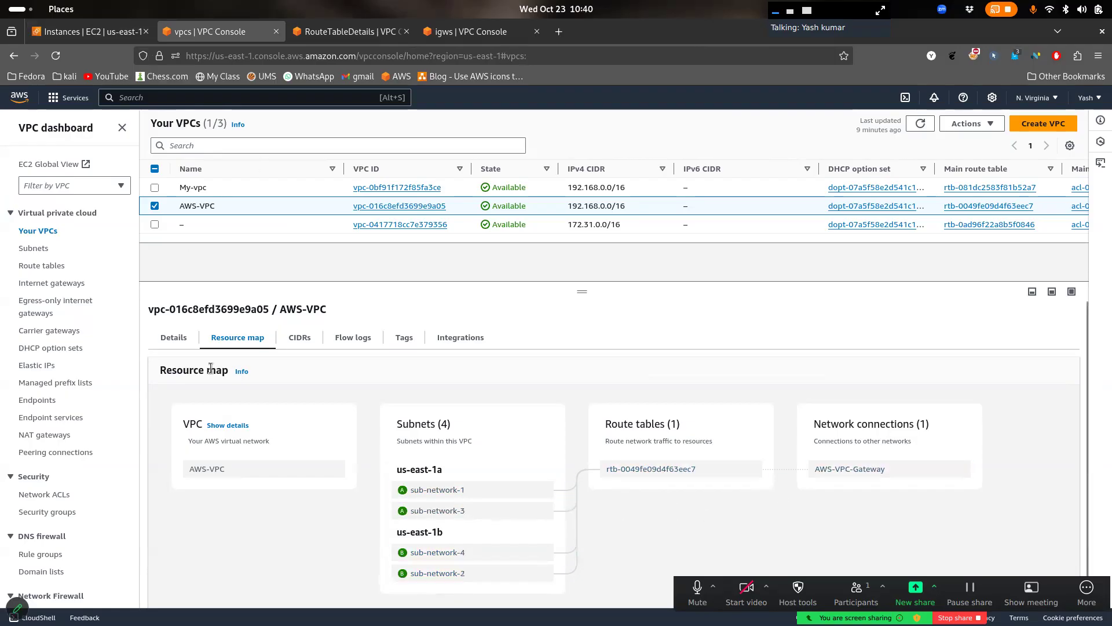
Switch to the empty terminal window and draw two red computer outlines side by side with Zoom's annotation pen
key(super)
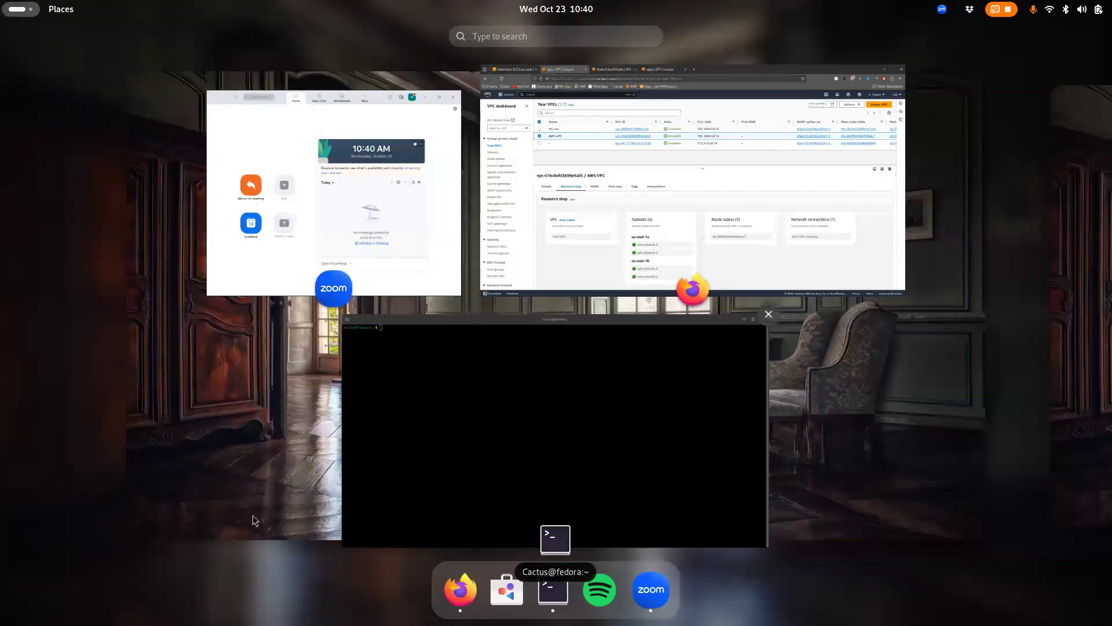
click(421, 434)
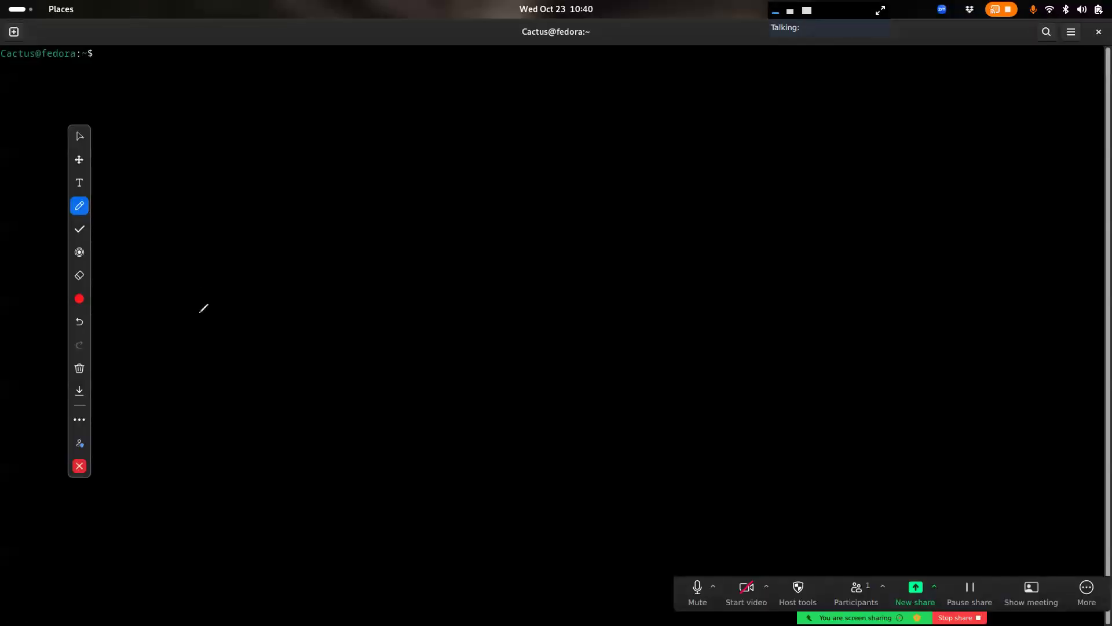
mouse_move(268, 156)
mouse_down()
mouse_move(269, 206)
mouse_move(269, 162)
mouse_move(248, 179)
mouse_up()
drag(270, 214, 242, 260)
drag(308, 248, 307, 215)
mouse_move(481, 137)
mouse_down()
mouse_move(481, 165)
mouse_move(534, 120)
mouse_move(481, 153)
mouse_up()
mouse_move(482, 192)
mouse_down()
mouse_move(468, 229)
mouse_move(550, 184)
mouse_up()
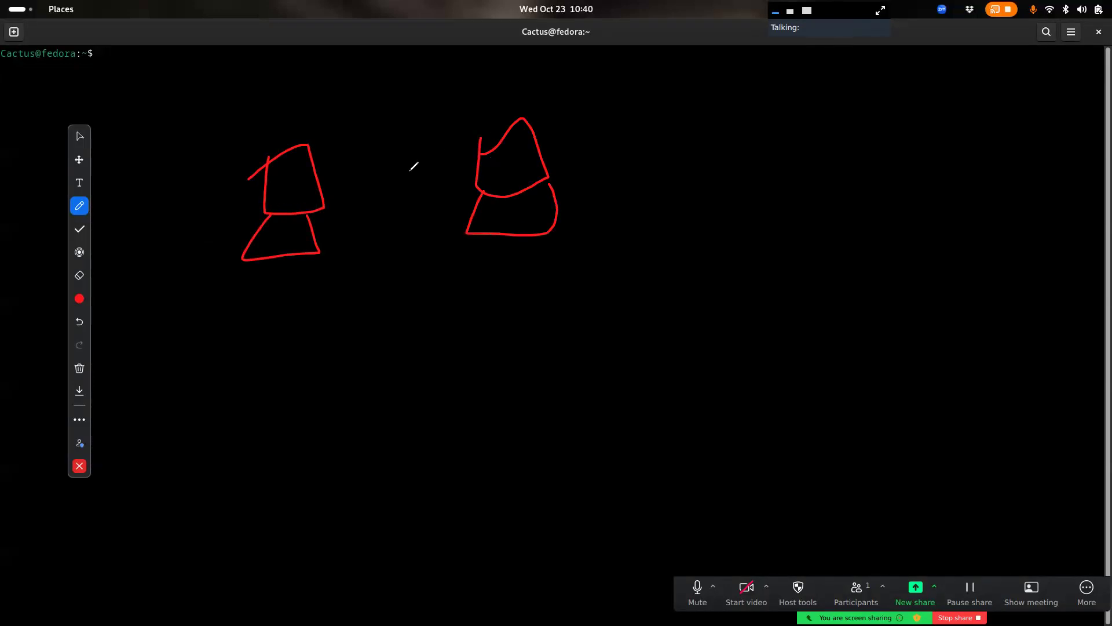
Link the computers with a "local" double arrow, mark the second with a circled 2, add ticked and crossed "ig" arrows, and border the first computer
mouse_move(356, 186)
mouse_down()
mouse_move(443, 173)
mouse_move(415, 196)
mouse_move(343, 198)
mouse_move(377, 203)
mouse_move(399, 248)
mouse_move(428, 251)
mouse_move(442, 212)
mouse_move(445, 253)
mouse_up()
mouse_move(528, 268)
mouse_down()
mouse_move(536, 255)
mouse_move(571, 292)
mouse_up()
mouse_move(536, 252)
mouse_down()
mouse_move(579, 253)
mouse_move(536, 252)
mouse_up()
mouse_move(548, 128)
mouse_down()
mouse_move(643, 67)
mouse_move(646, 91)
mouse_up()
mouse_move(677, 54)
mouse_down()
mouse_move(708, 65)
mouse_move(721, 116)
mouse_move(697, 58)
mouse_move(714, 52)
mouse_move(746, 81)
mouse_up()
mouse_move(259, 83)
mouse_down()
mouse_move(237, 87)
mouse_move(281, 86)
mouse_up()
drag(307, 27, 391, 16)
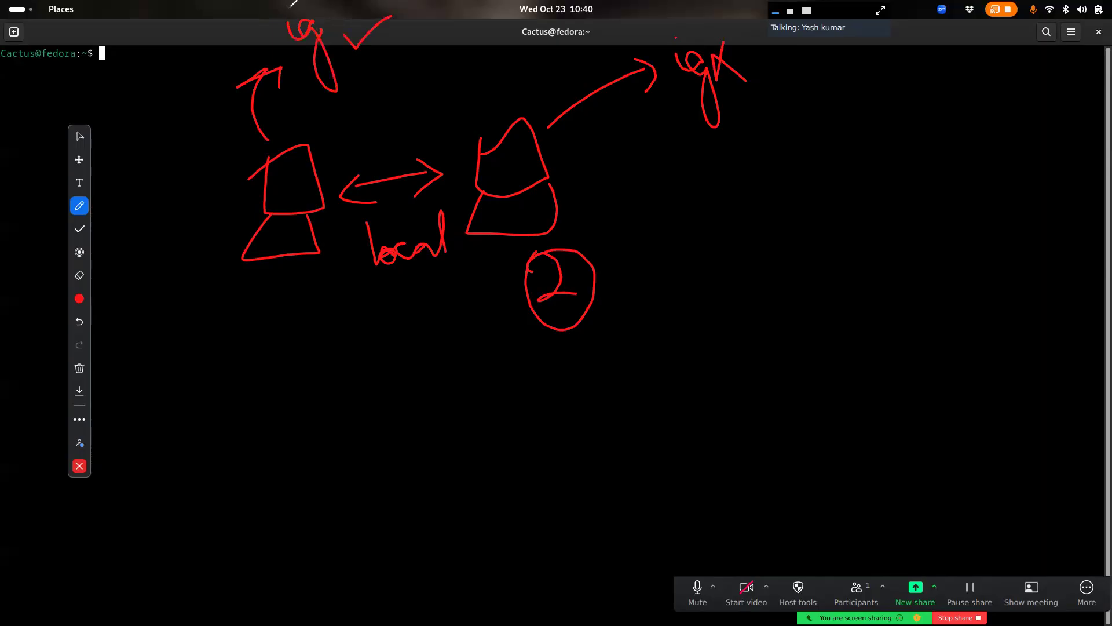
mouse_move(338, 124)
mouse_down()
mouse_move(355, 324)
mouse_move(201, 336)
mouse_up()
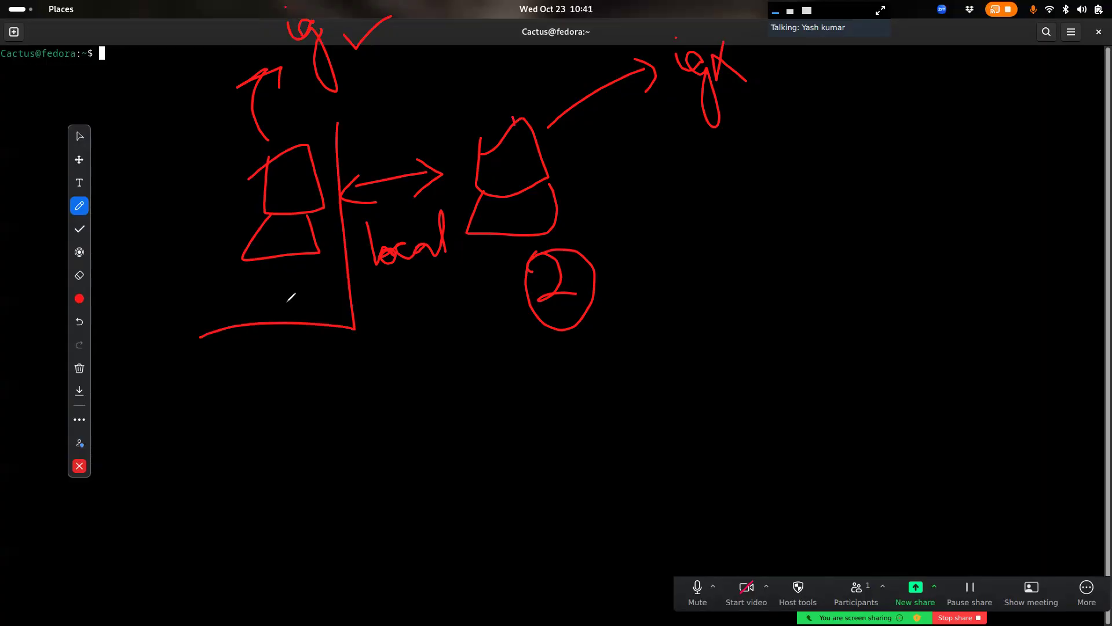
Clear all drawings, switch back to the VPC console in Firefox and close the annotation tools
click(80, 368)
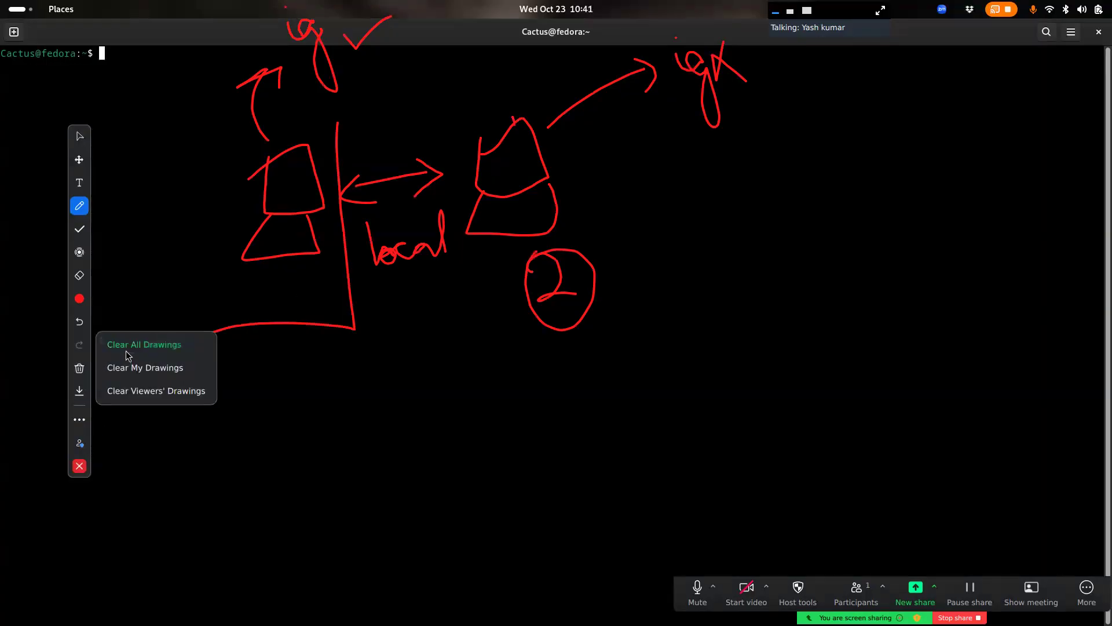
click(128, 345)
click(80, 466)
key(super)
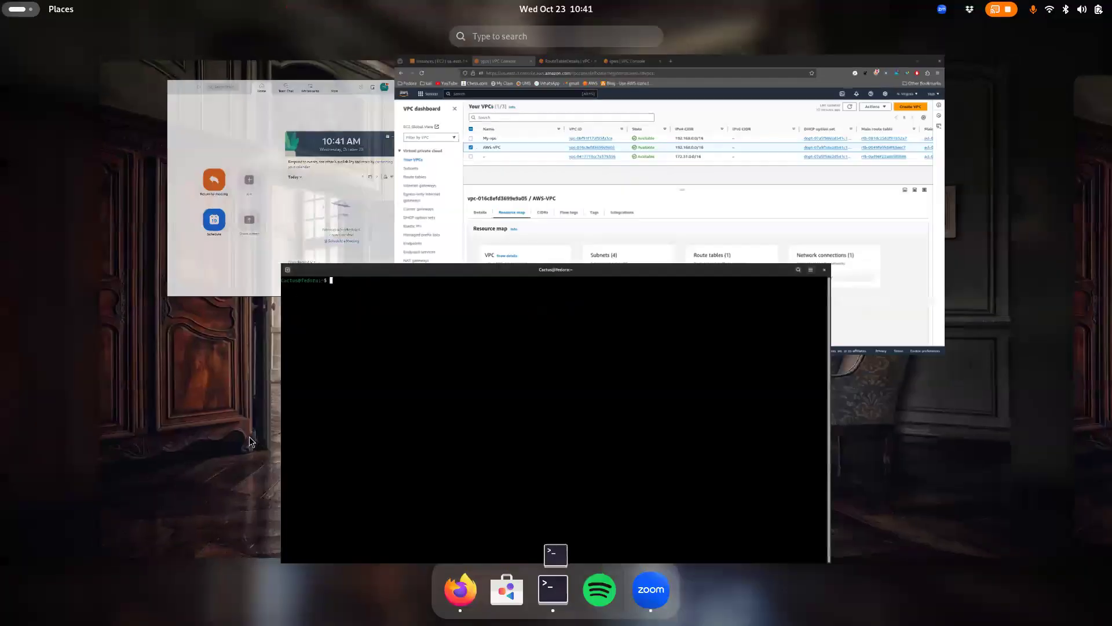
click(566, 195)
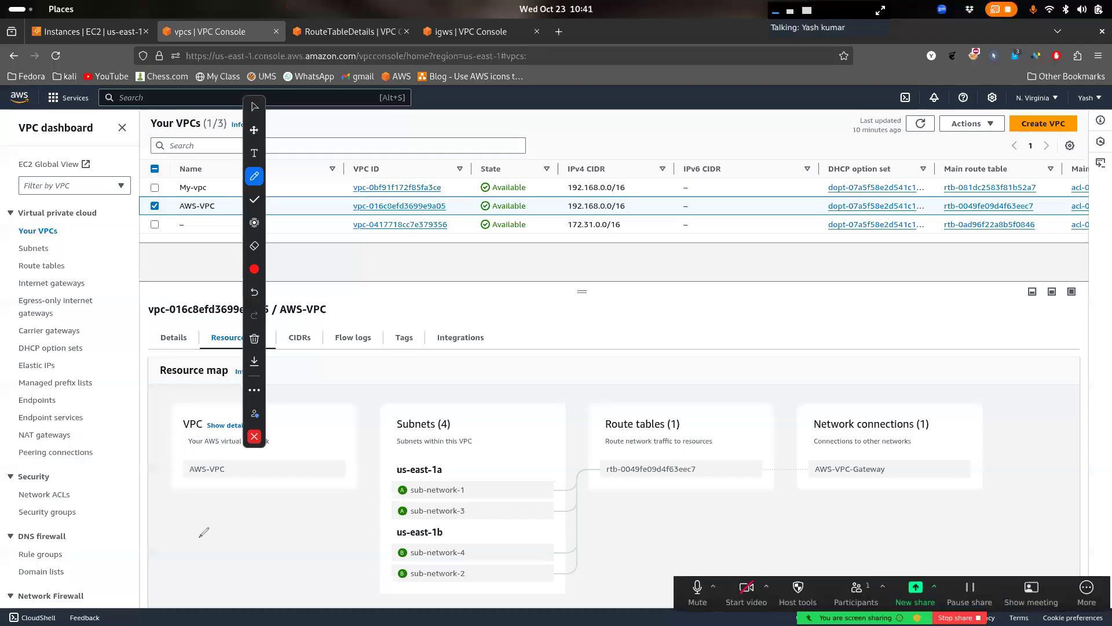
click(257, 441)
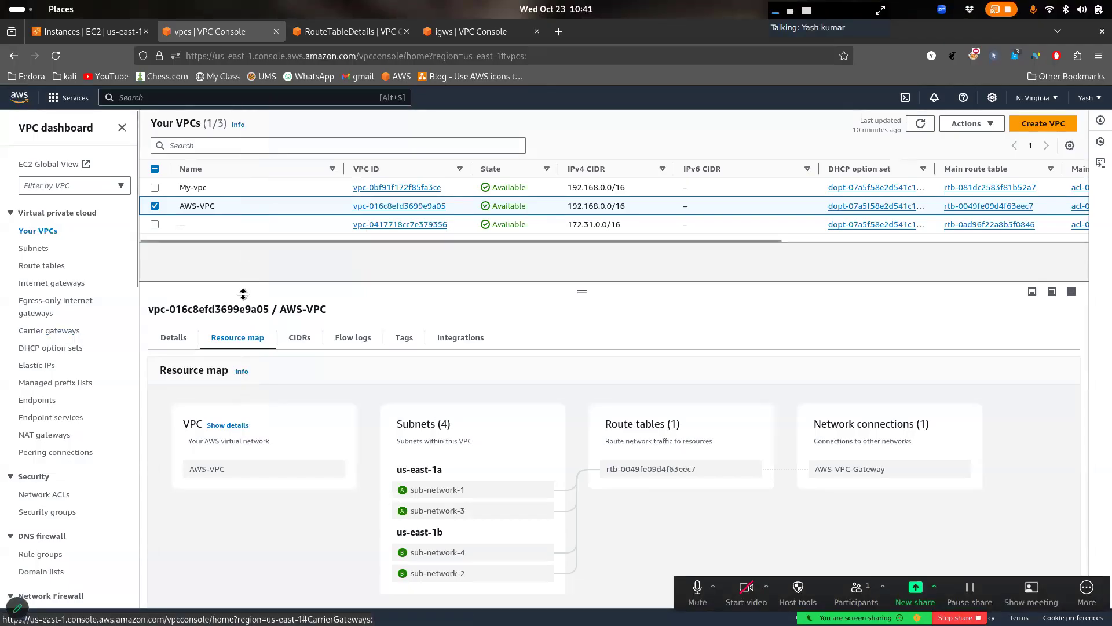
Open the route tables list, widen its VPC column and name AWS-VPC's route table "Internet-route-table"
click(48, 268)
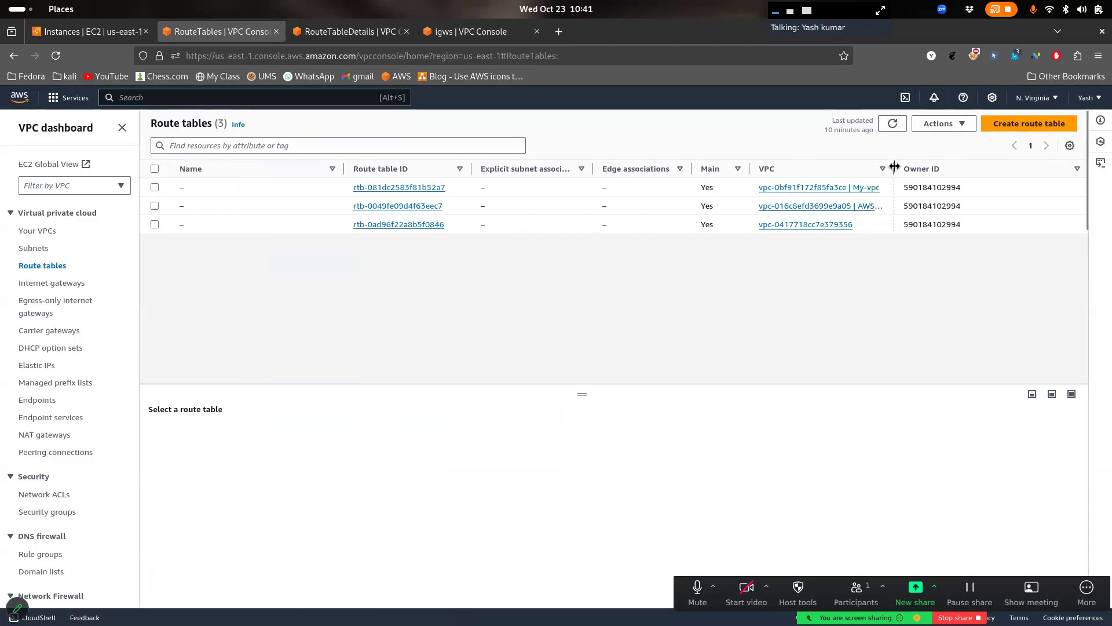
drag(895, 166, 939, 167)
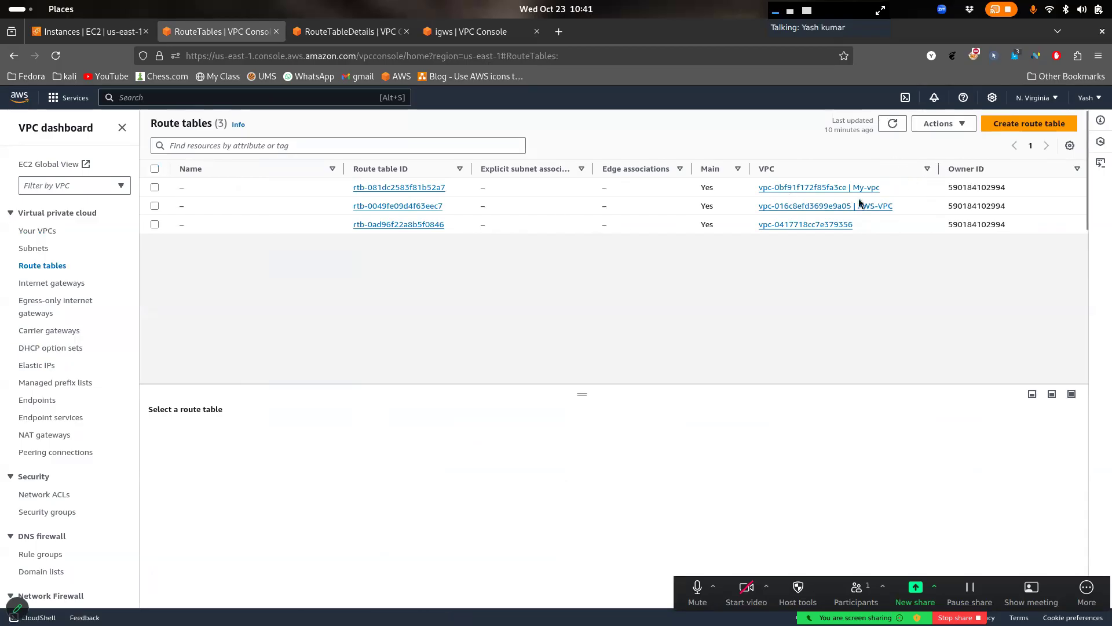
click(190, 207)
text(In)
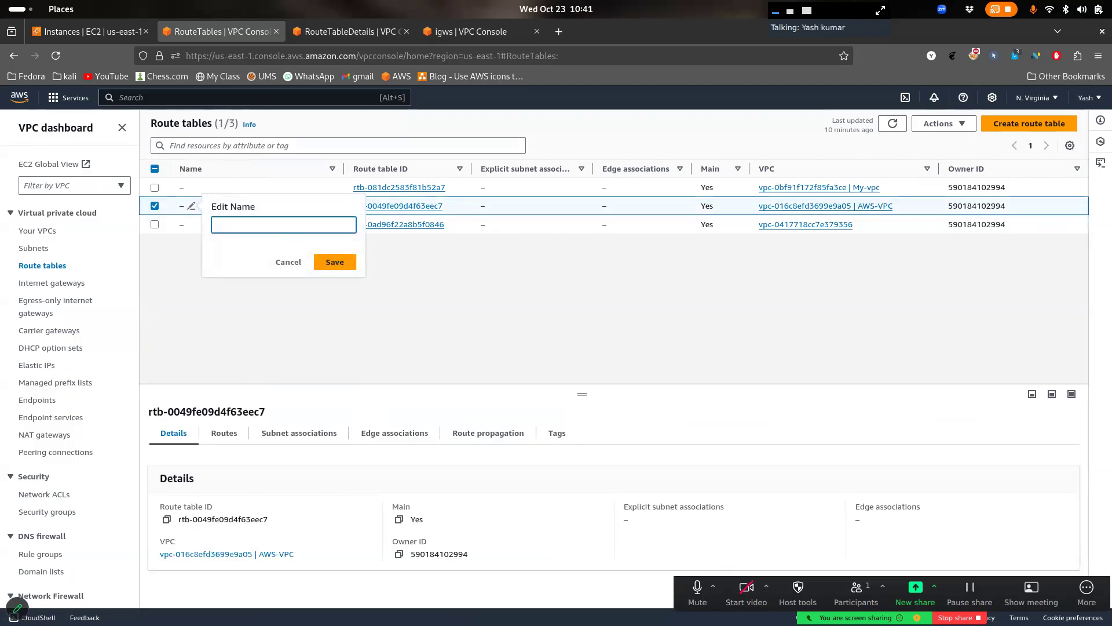
text(Internet-route-table)
key(Return)
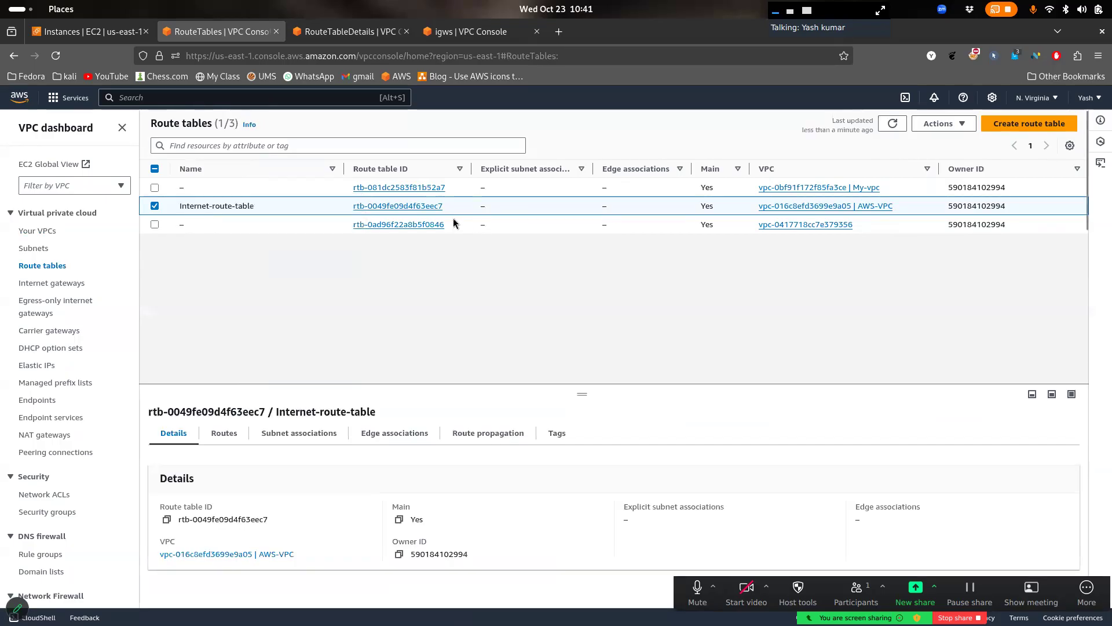
Create a route table named "no-internet-route-table" in the AWS-VPC network
click(1022, 124)
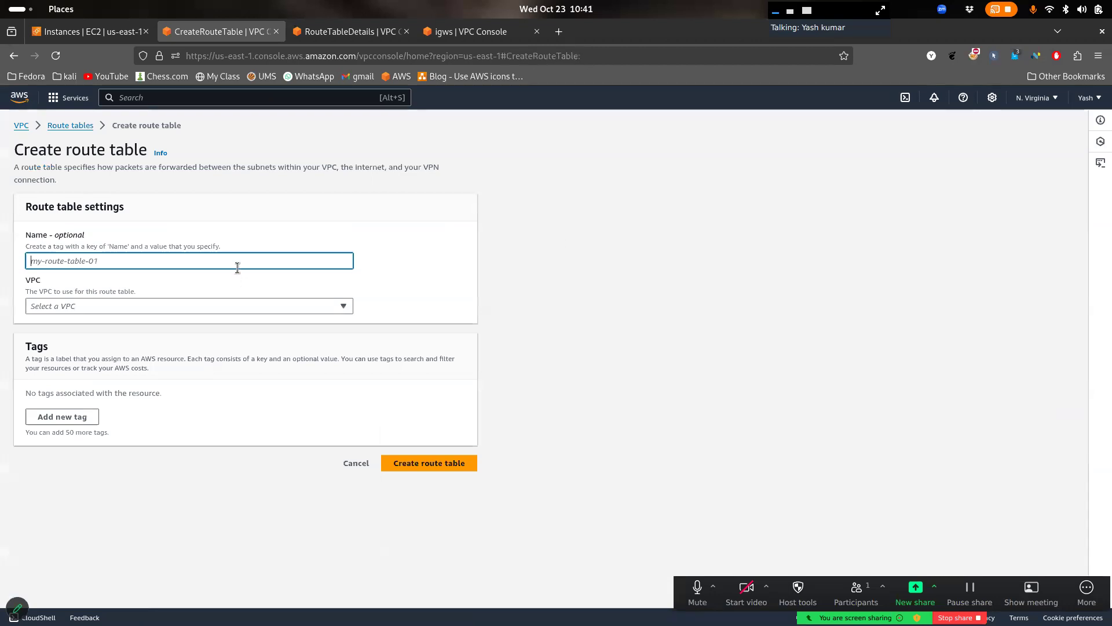
text(n)
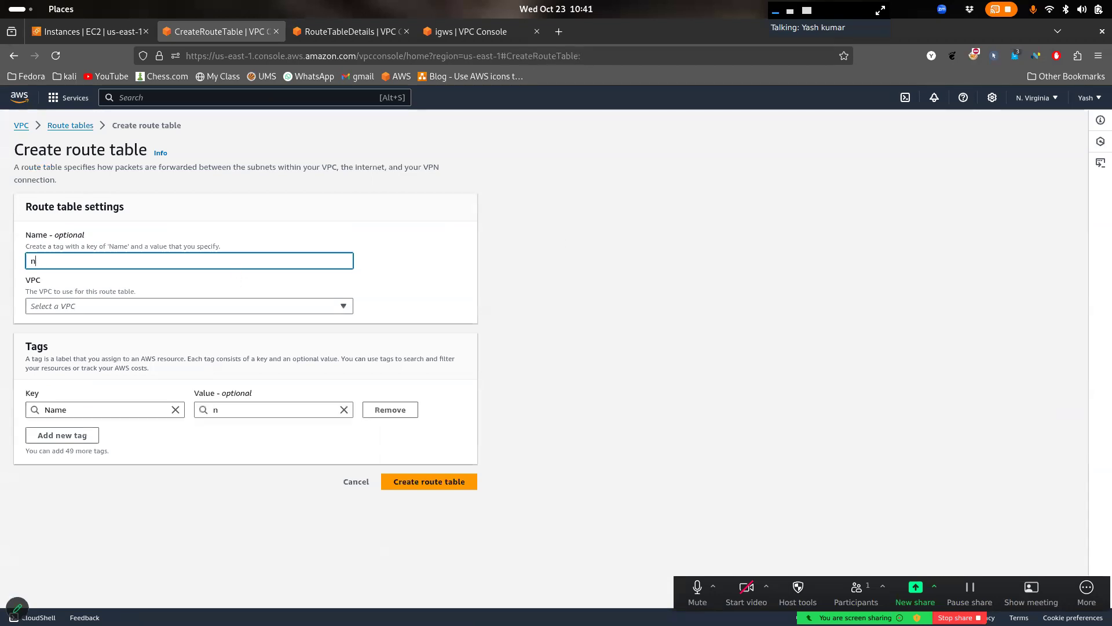
text(o-inter)
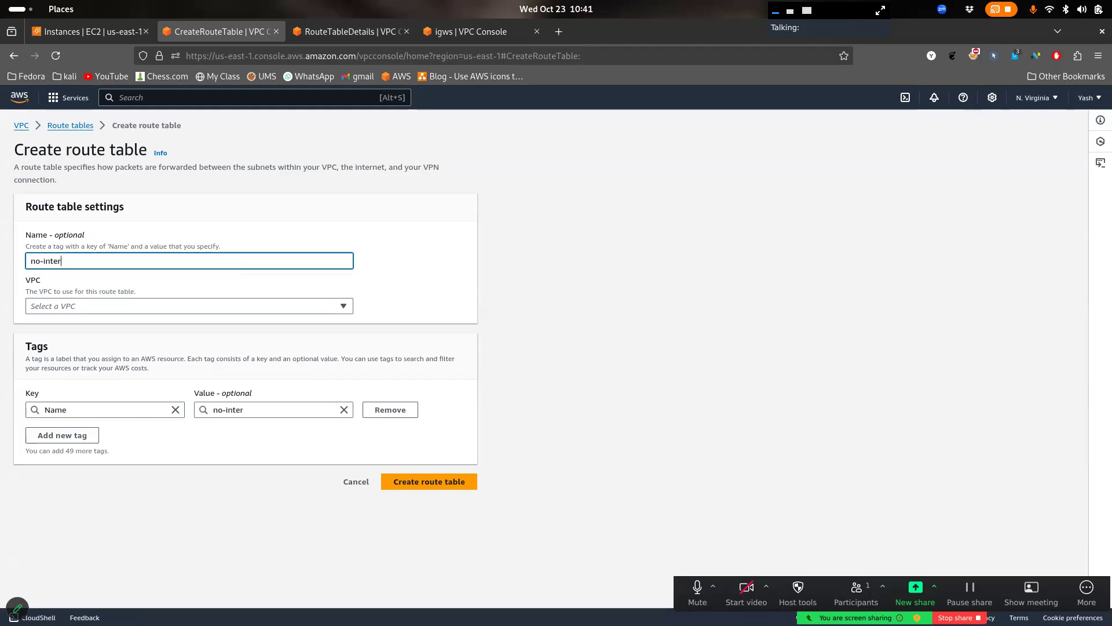
text(net-rout)
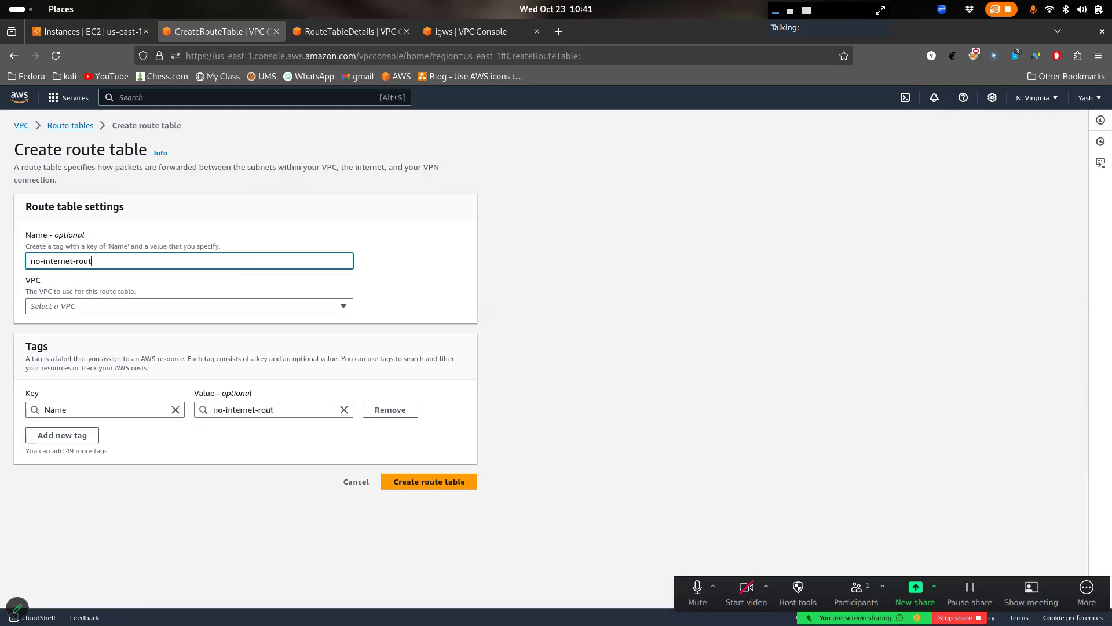
text(e-table)
click(168, 317)
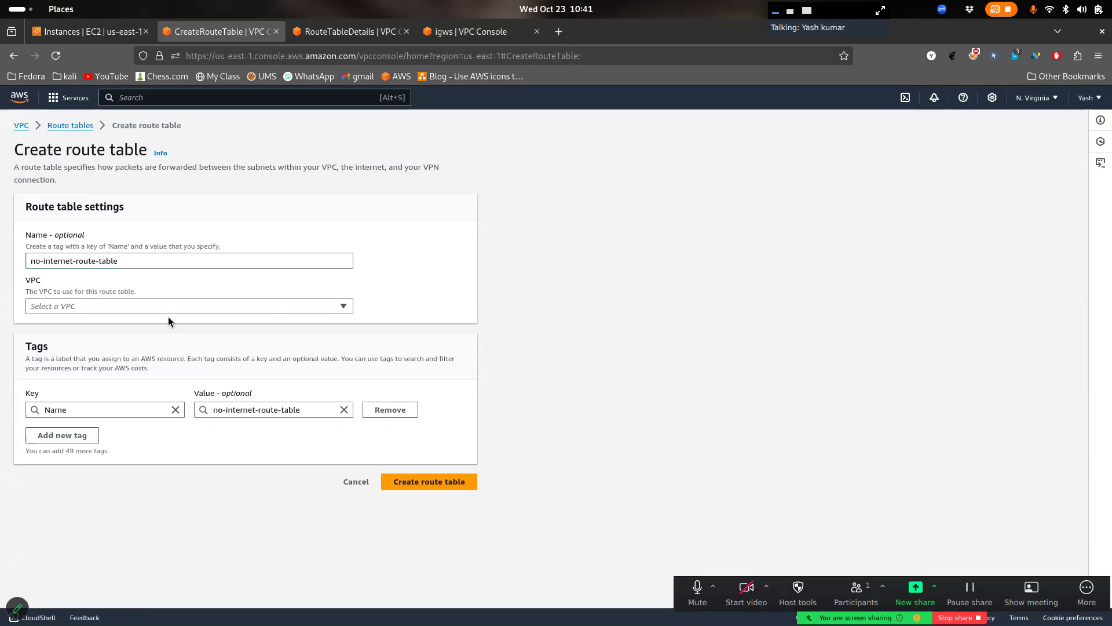
click(171, 313)
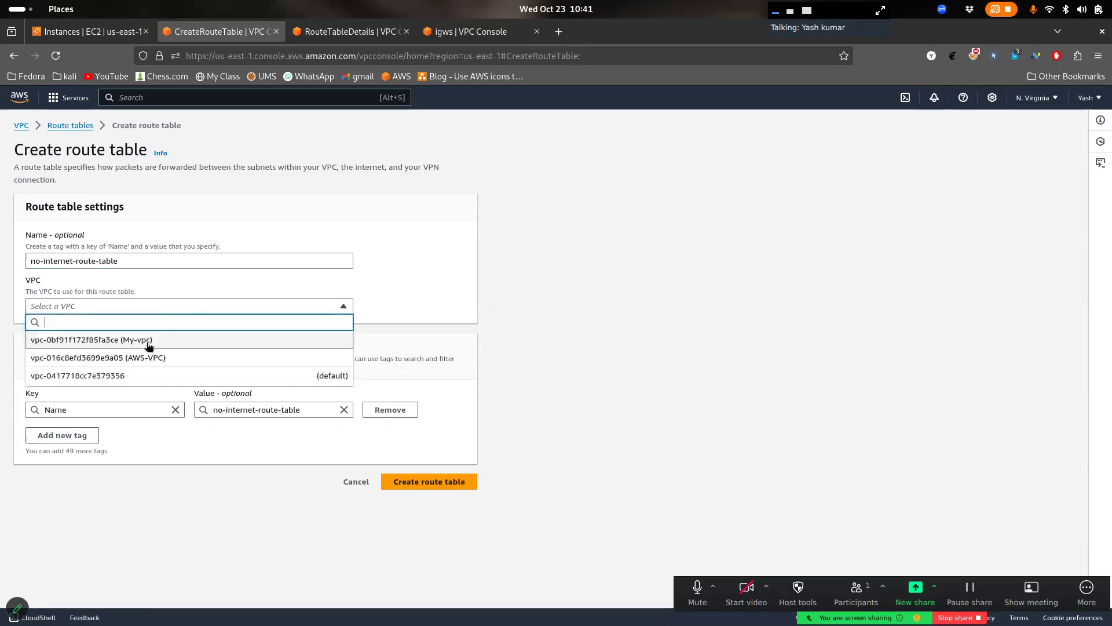
click(145, 360)
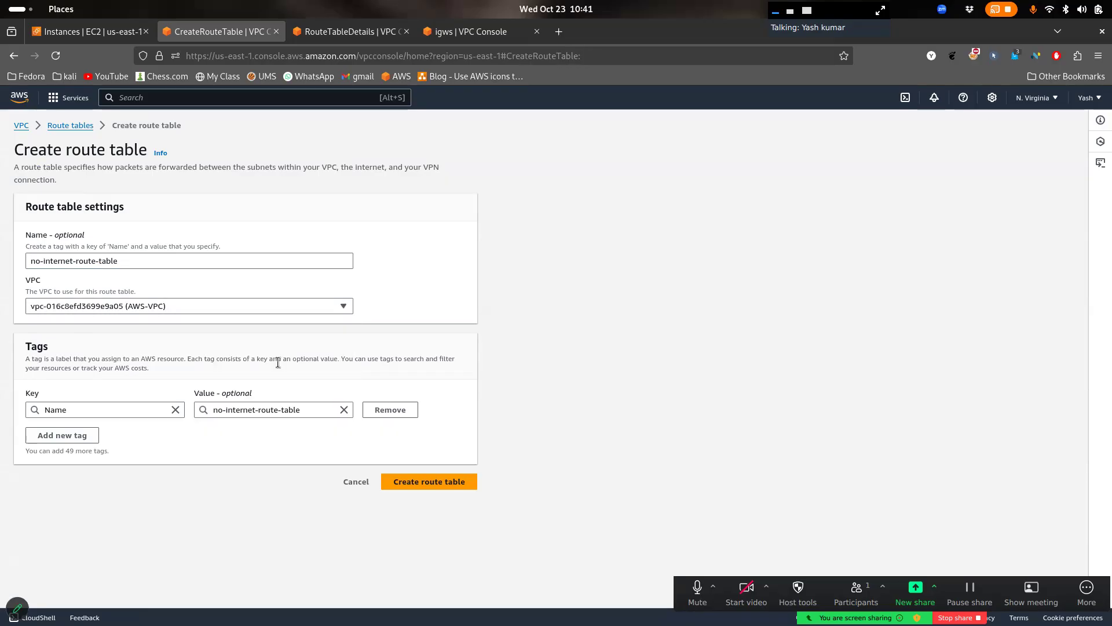
click(406, 484)
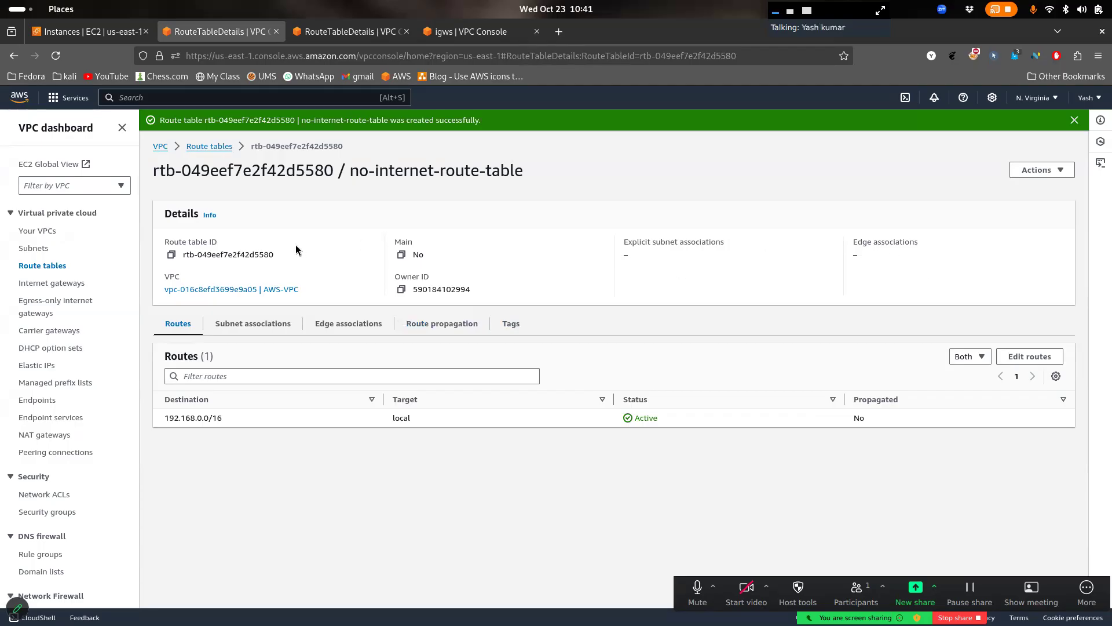
Return to the route tables list and leave only no-internet-route-table selected
click(218, 150)
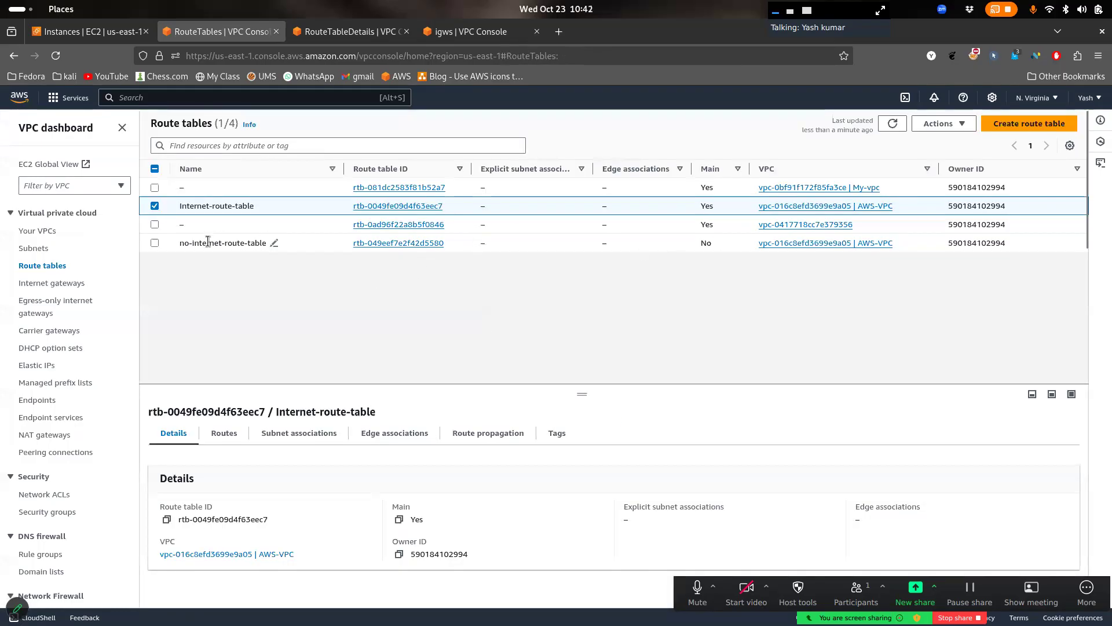
click(155, 243)
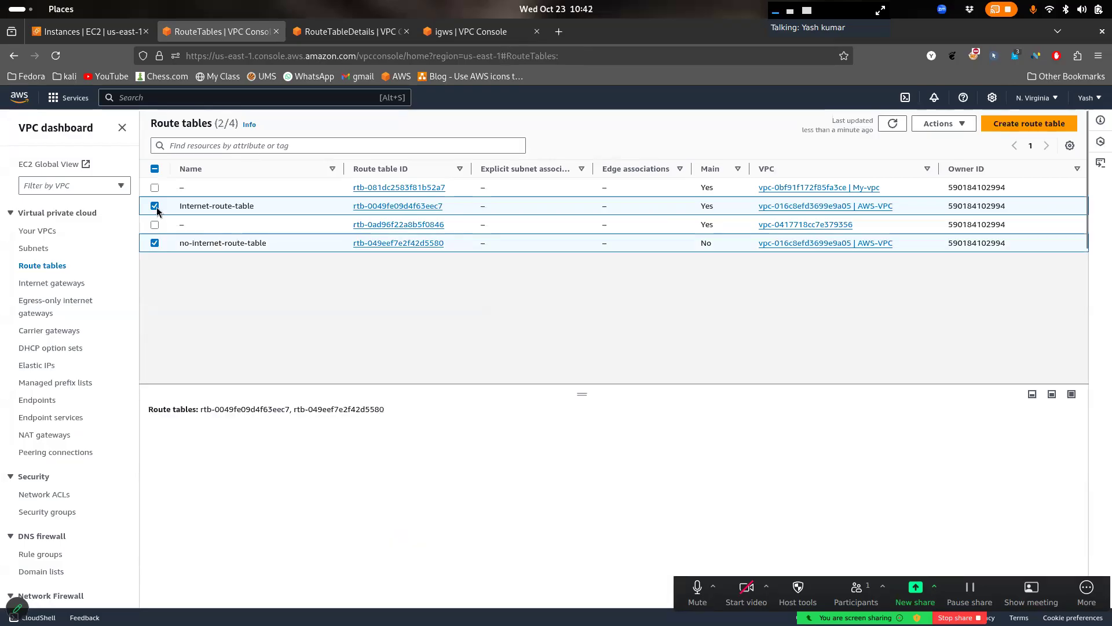
click(155, 205)
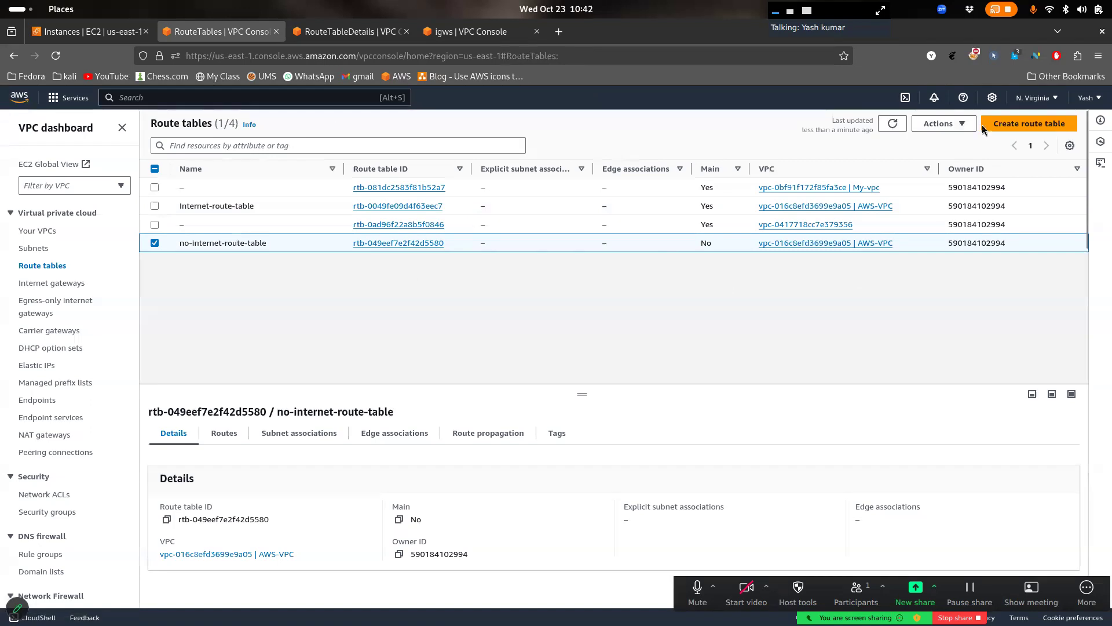
click(949, 125)
Open AWS-VPC's details in the other VPC console tab and examine how its resource map links subnets to route tables
click(324, 34)
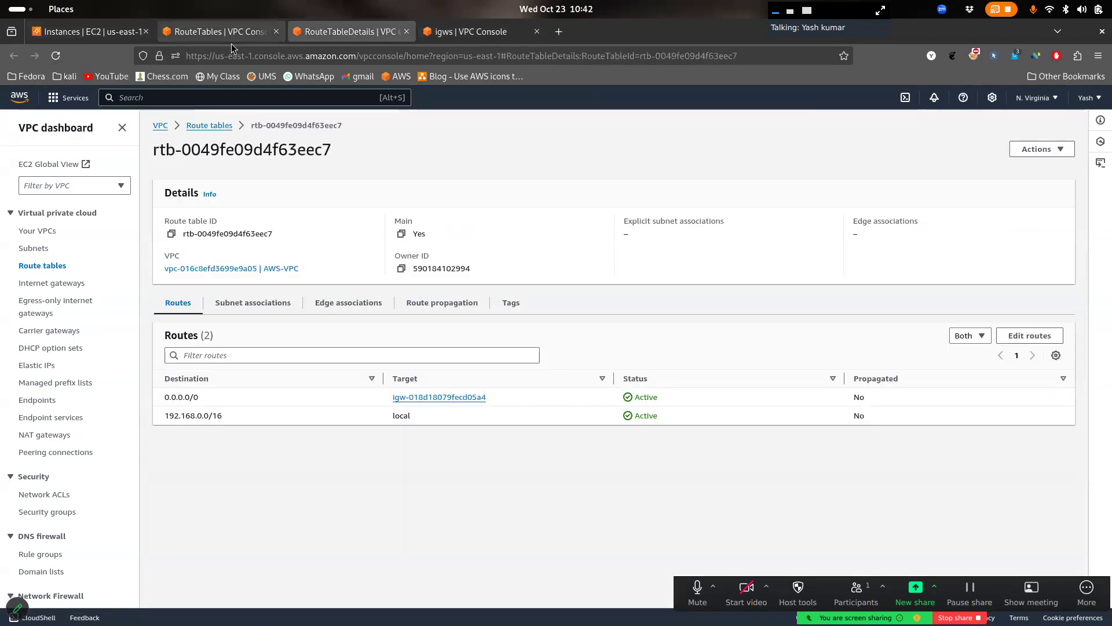
click(165, 127)
click(176, 218)
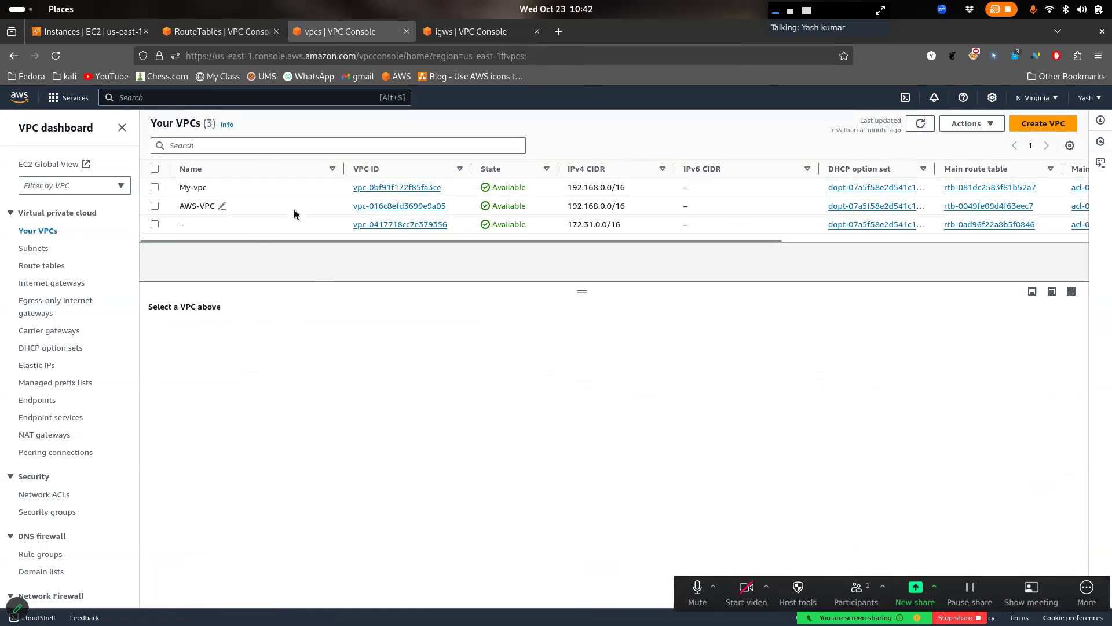
click(399, 205)
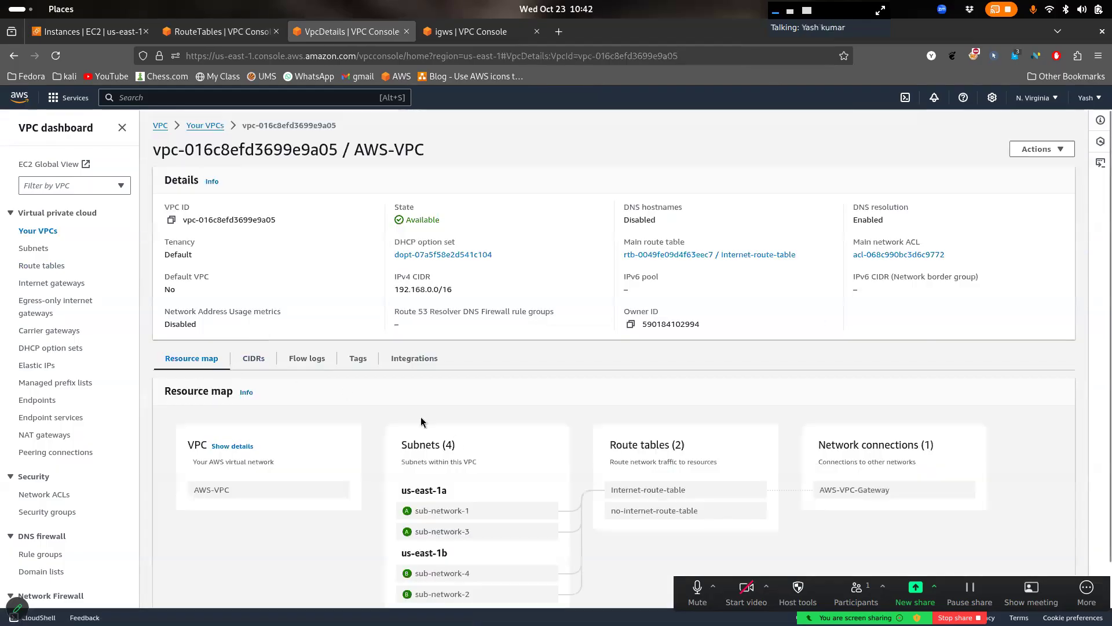
scroll(429, 426, down, 1)
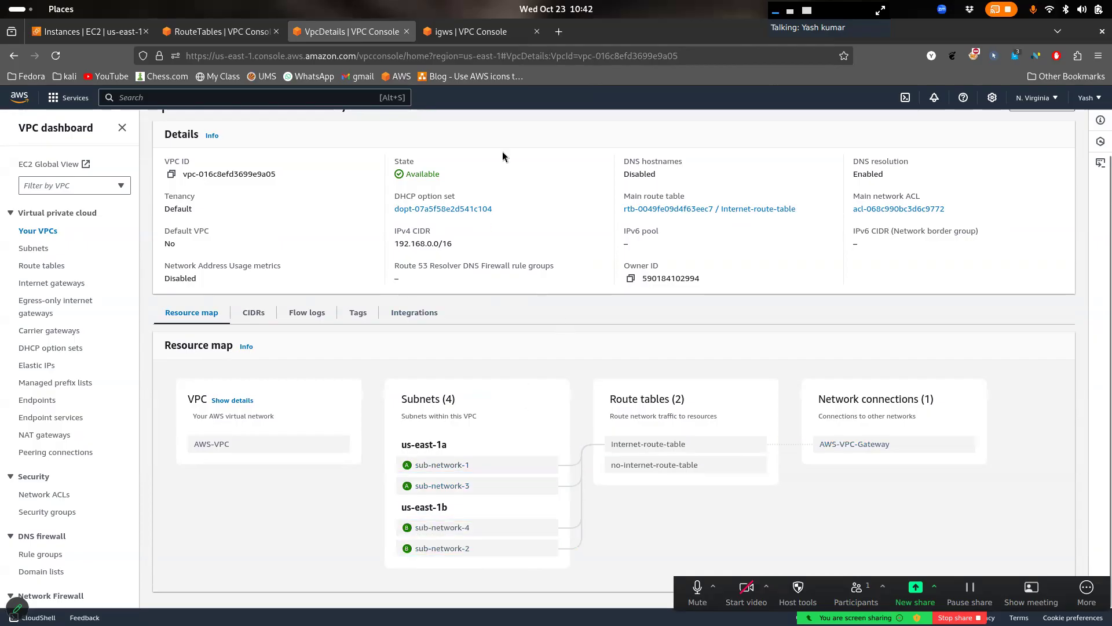
Edit the subnet associations of no-internet-route-table, selecting sub-network-2 and sub-network-4
click(203, 33)
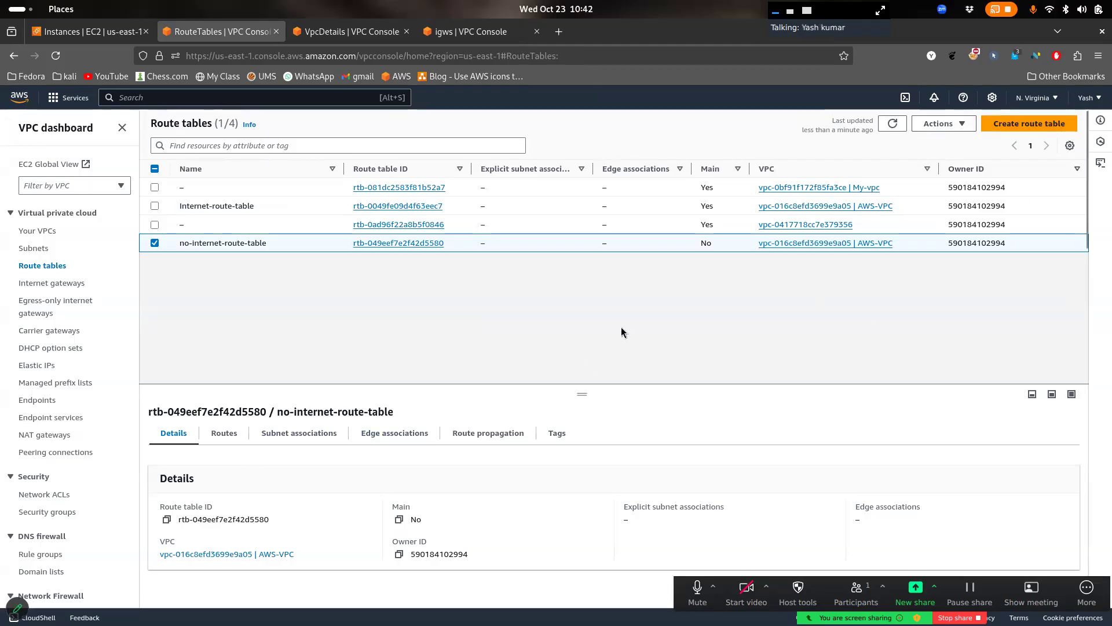
click(304, 439)
scroll(509, 496, down, 1)
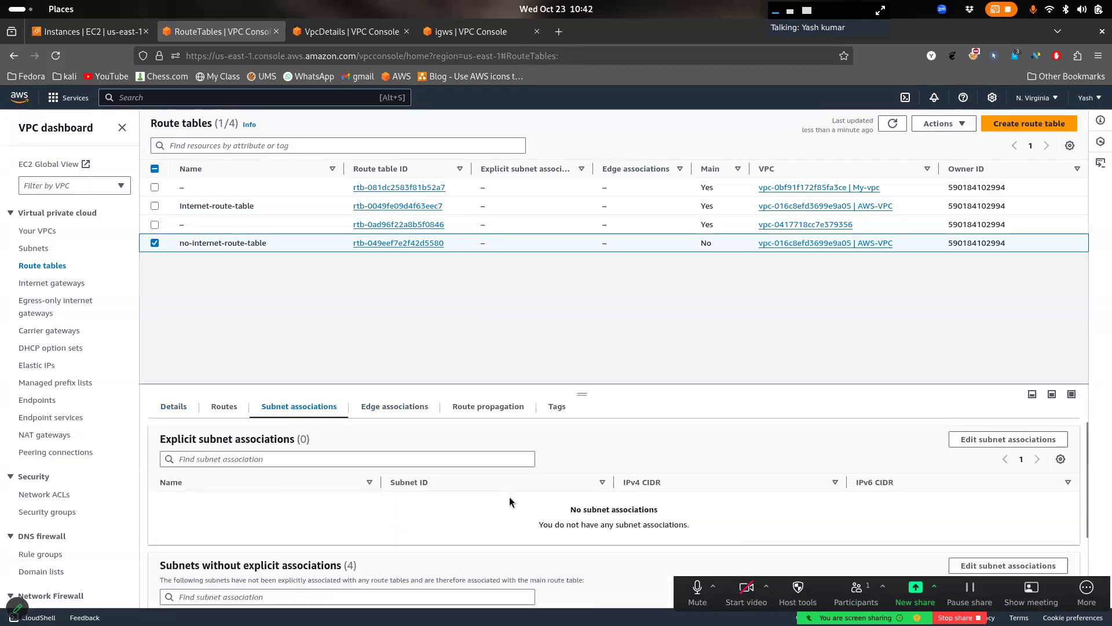
click(172, 406)
click(955, 125)
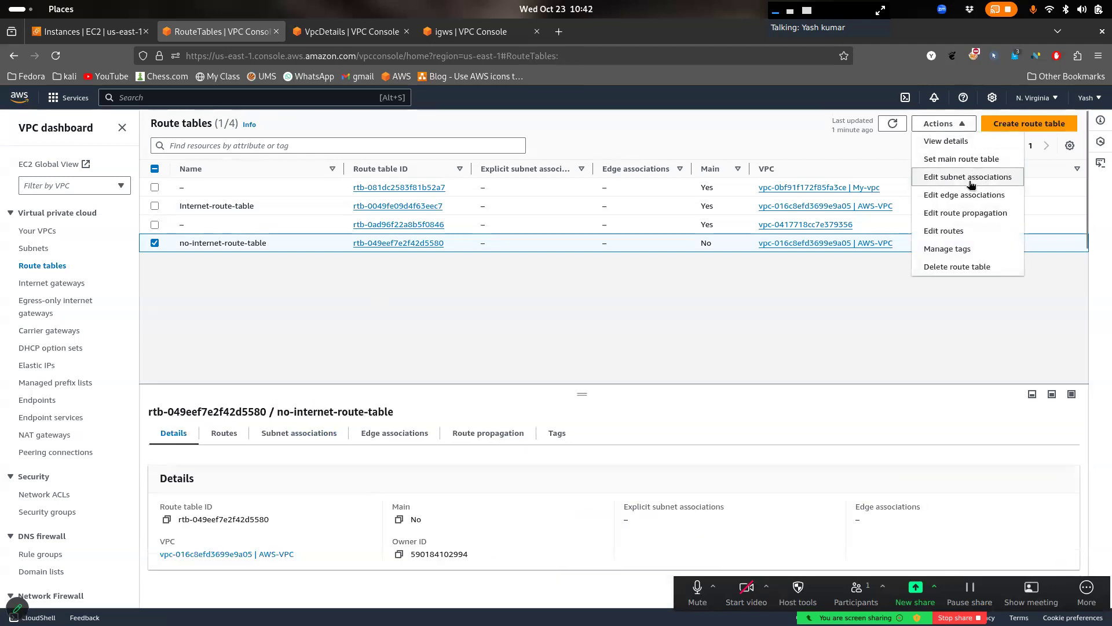
click(972, 178)
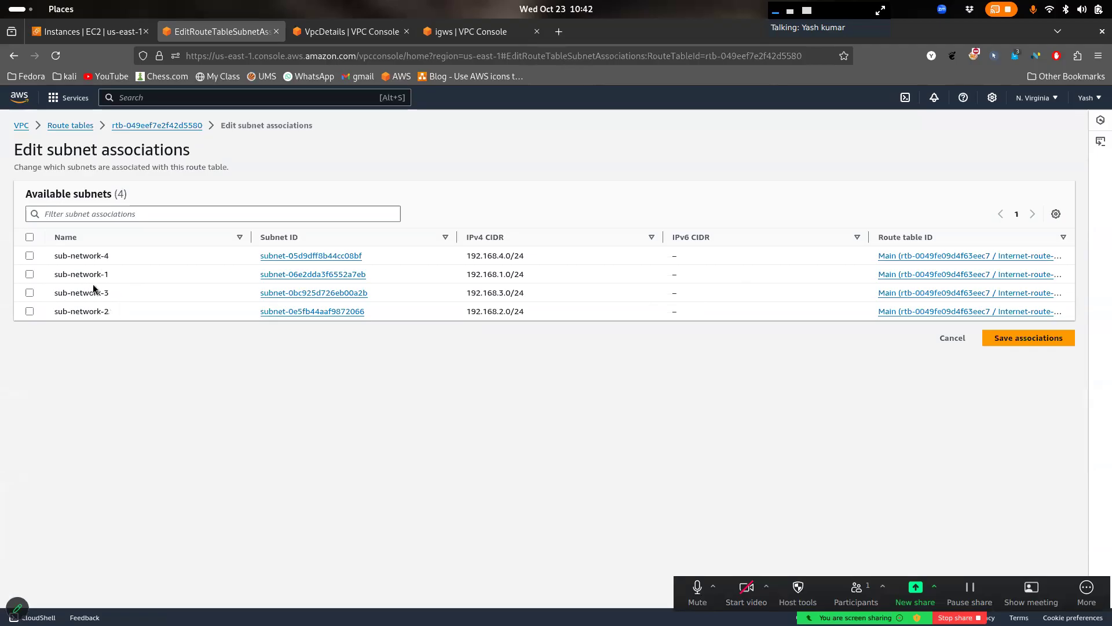
click(29, 312)
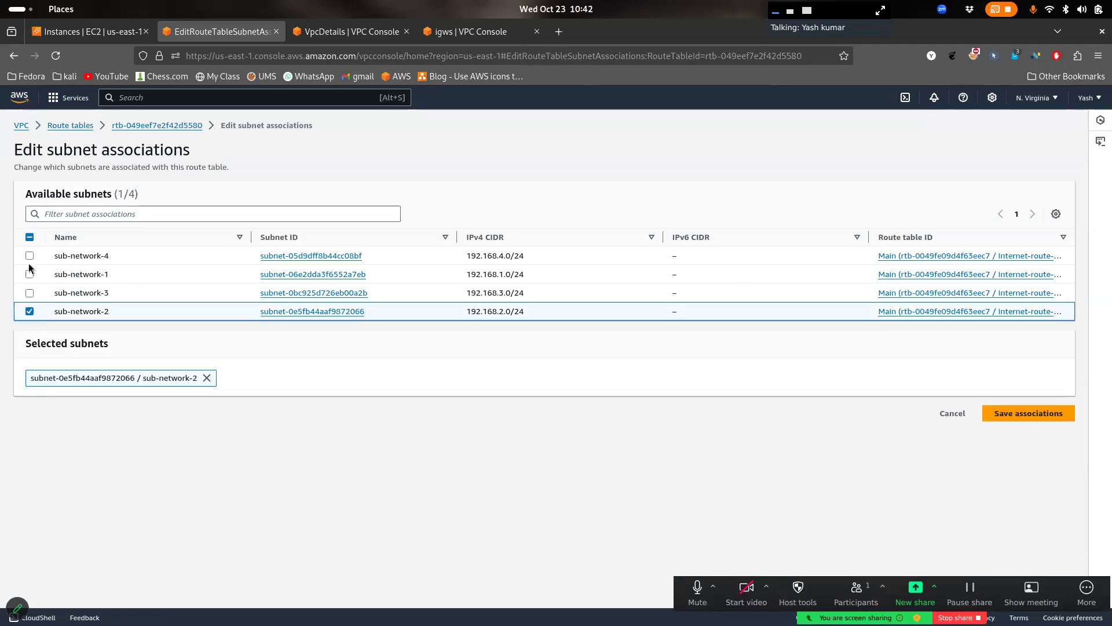
click(30, 256)
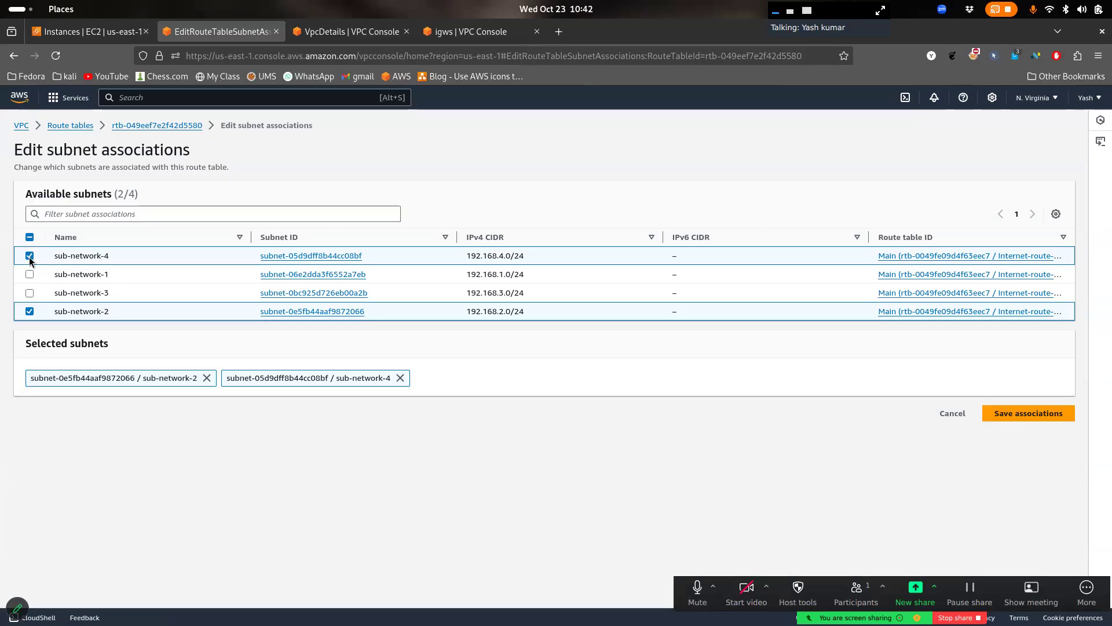
Check which subnet the running network-2 instance uses, and save the selected subnet associations
click(104, 33)
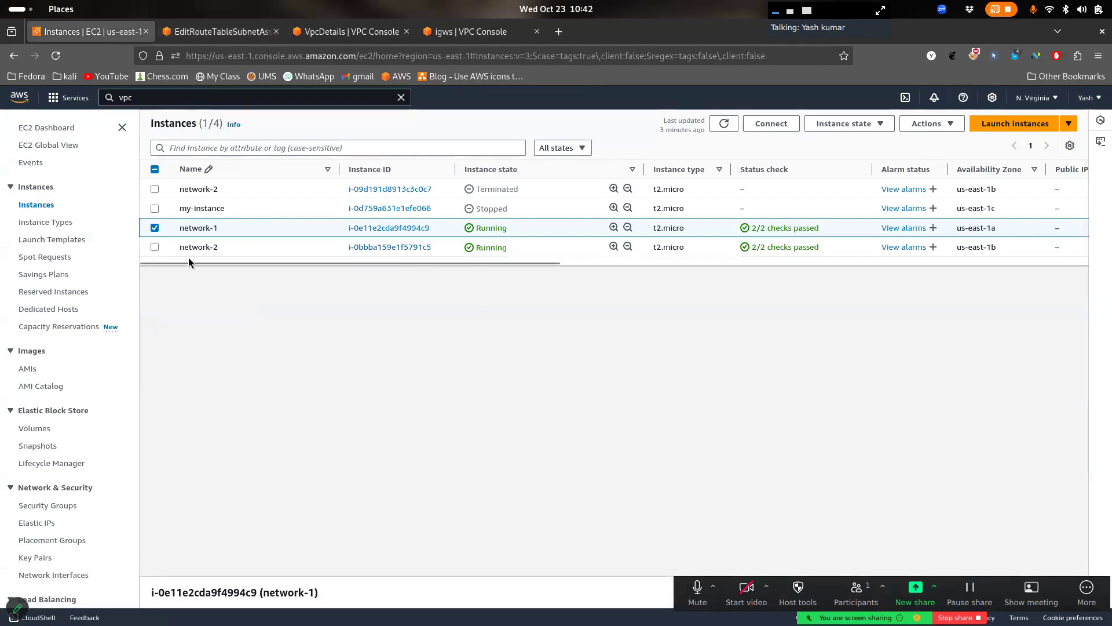
click(391, 248)
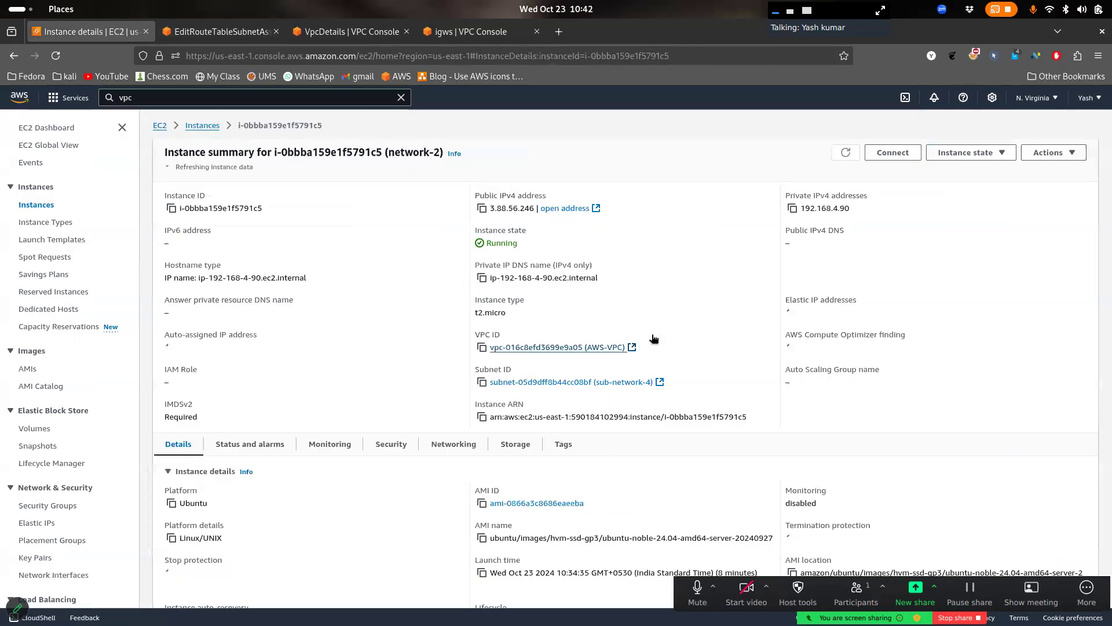
click(232, 34)
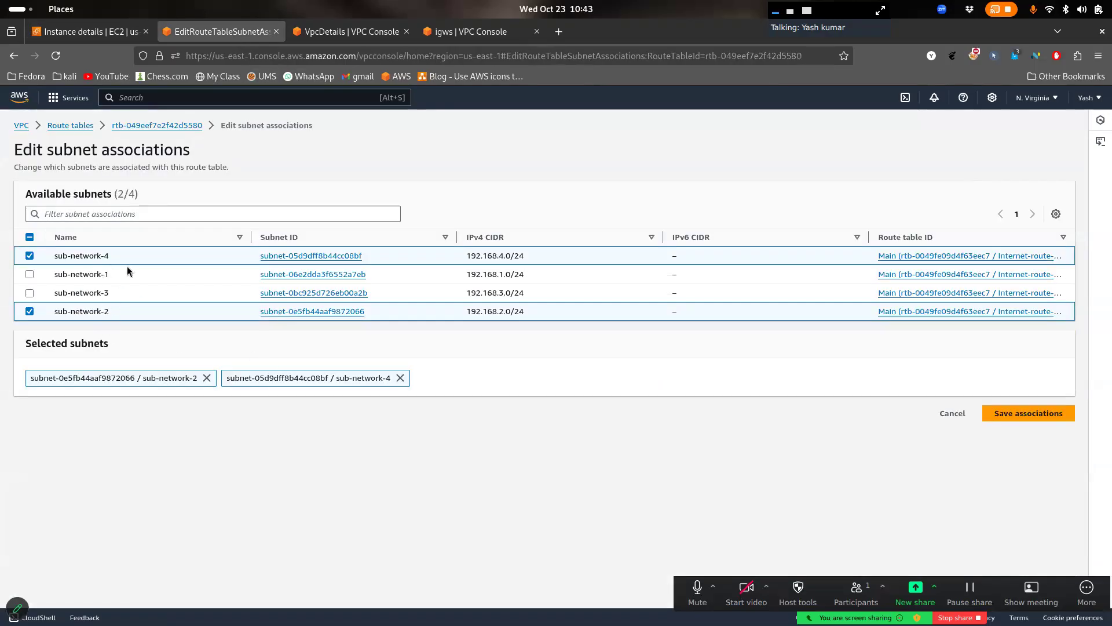
click(1039, 413)
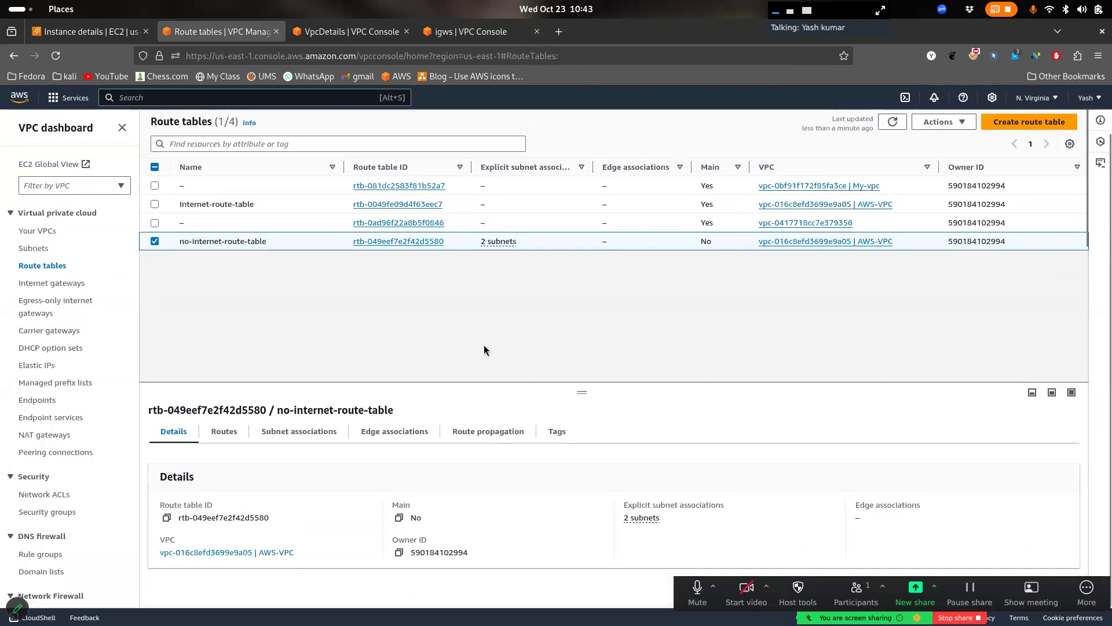
Reload AWS-VPC's details page and examine the resource map's links between subnets and route tables
click(383, 32)
scroll(658, 381, up, 2)
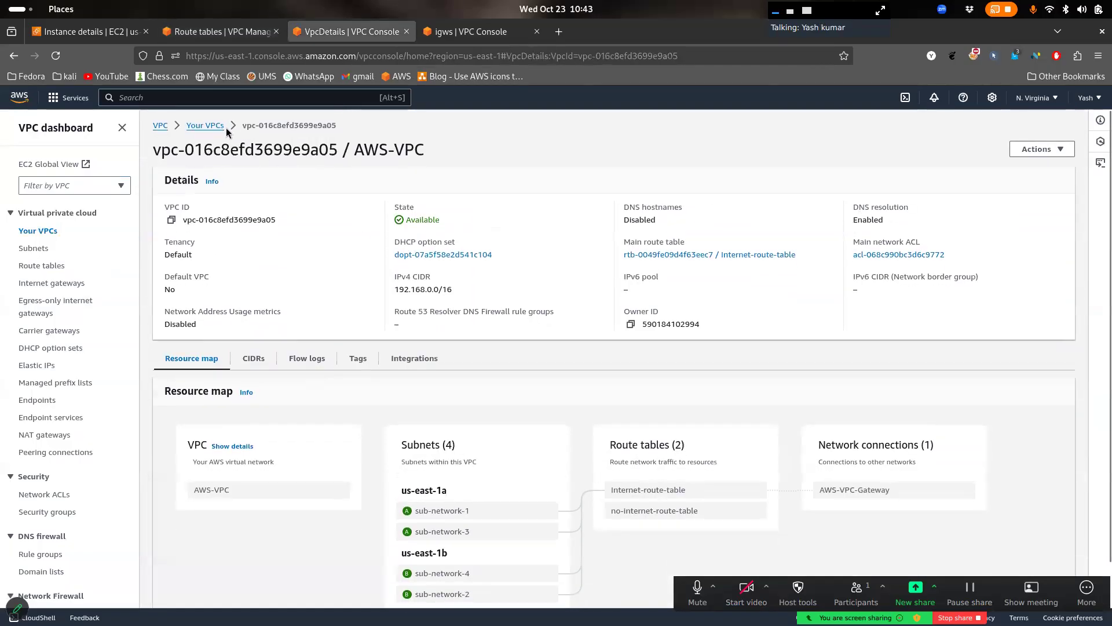
click(56, 55)
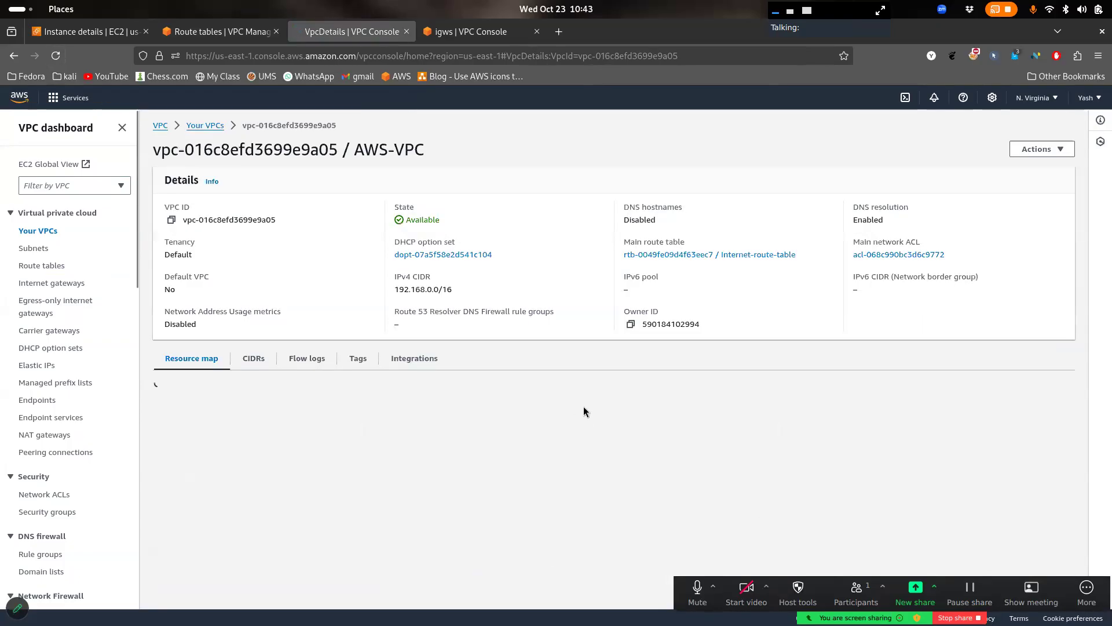
scroll(584, 407, down, 2)
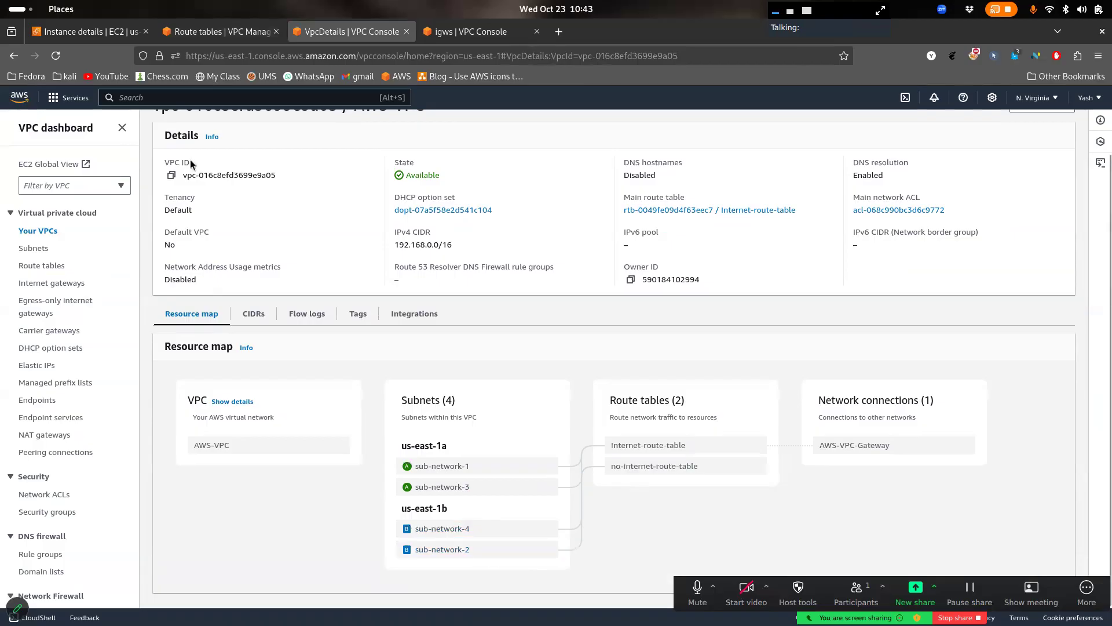
Try to connect to the network-2 instance through EC2 Instance Connect using its public IPv4 address and the username ubuntu
click(93, 32)
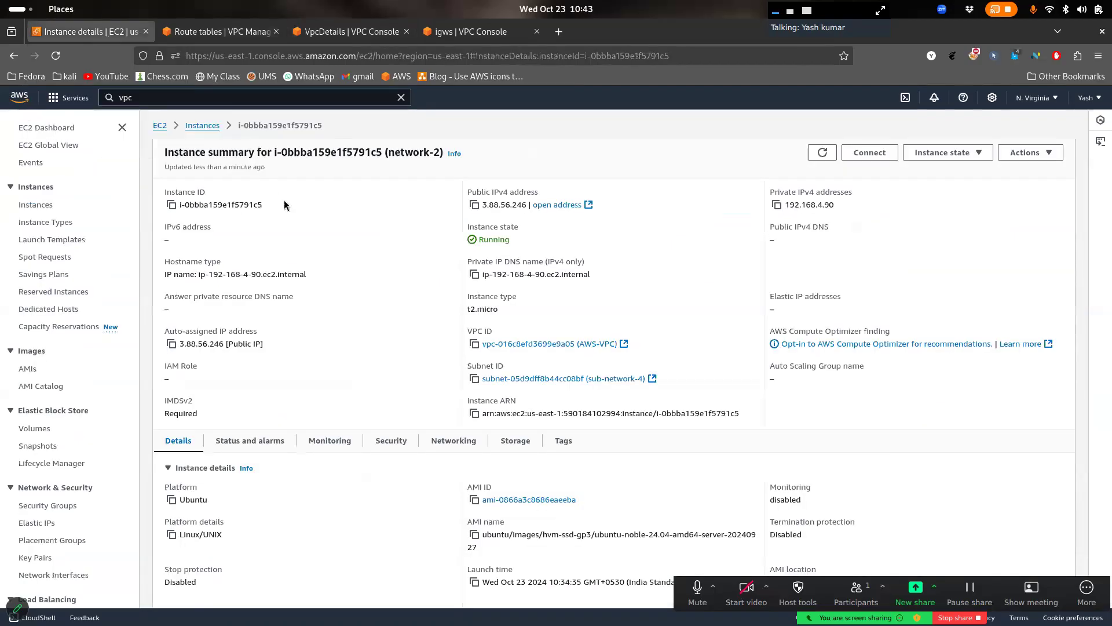
double_click(408, 150)
click(868, 154)
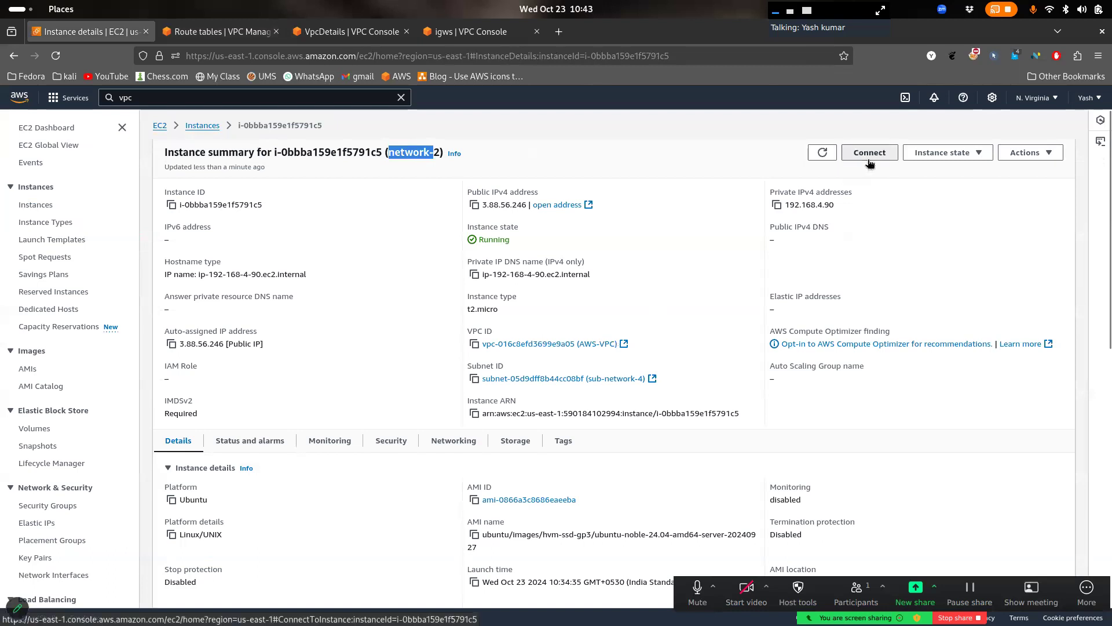
scroll(479, 531, down, 2)
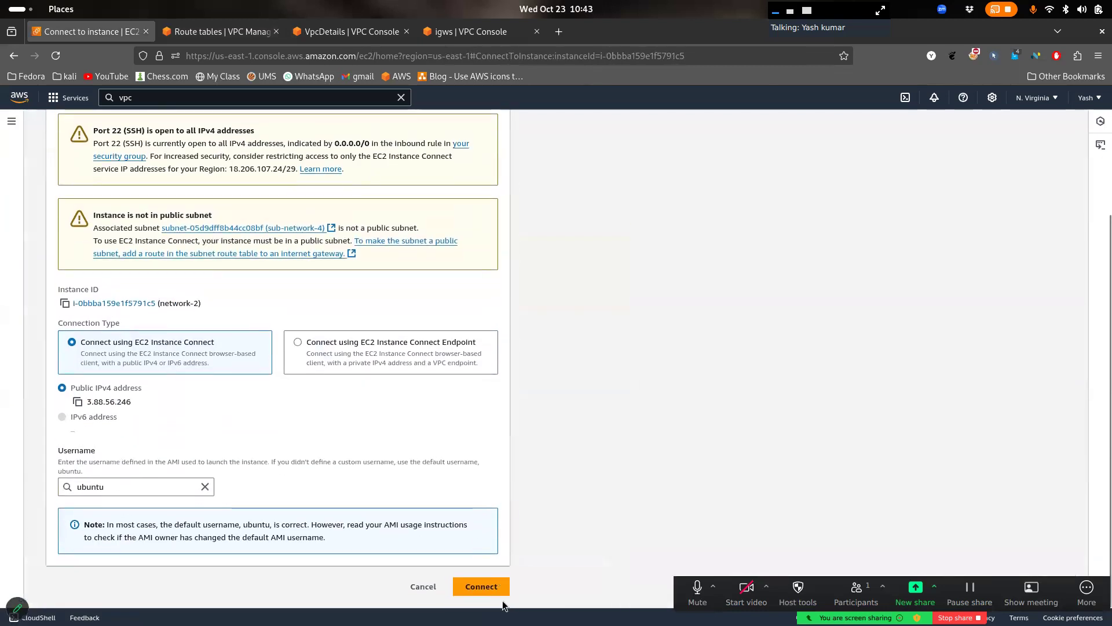
click(481, 578)
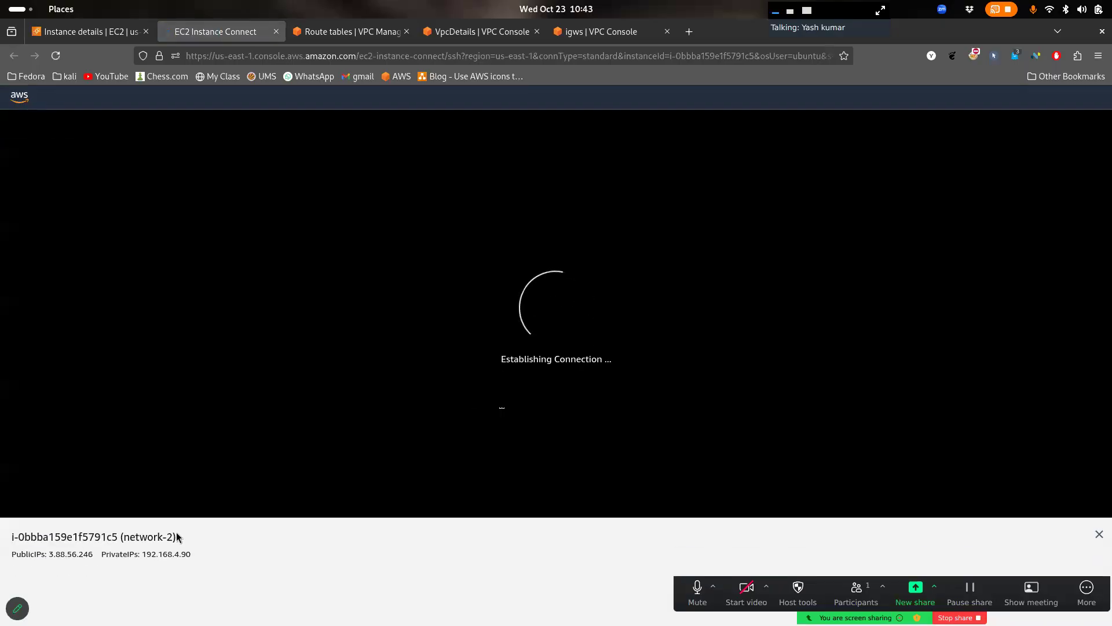
drag(137, 536, 209, 540)
click(209, 540)
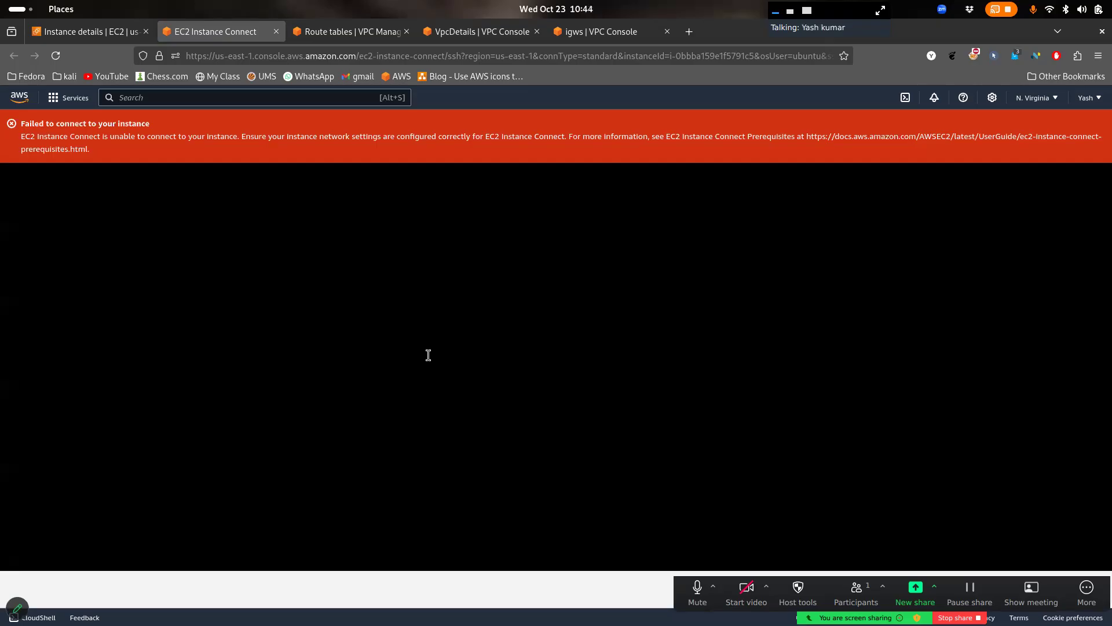
Return the EC2 tab to the instances list and close the EC2 Instance Connect tab
click(363, 37)
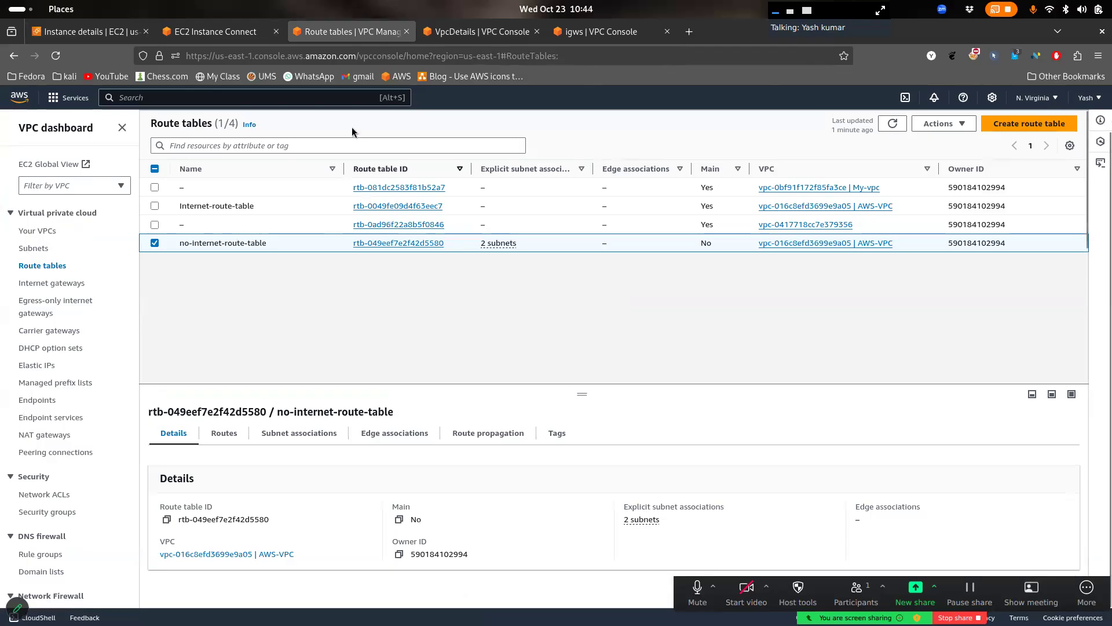
click(243, 34)
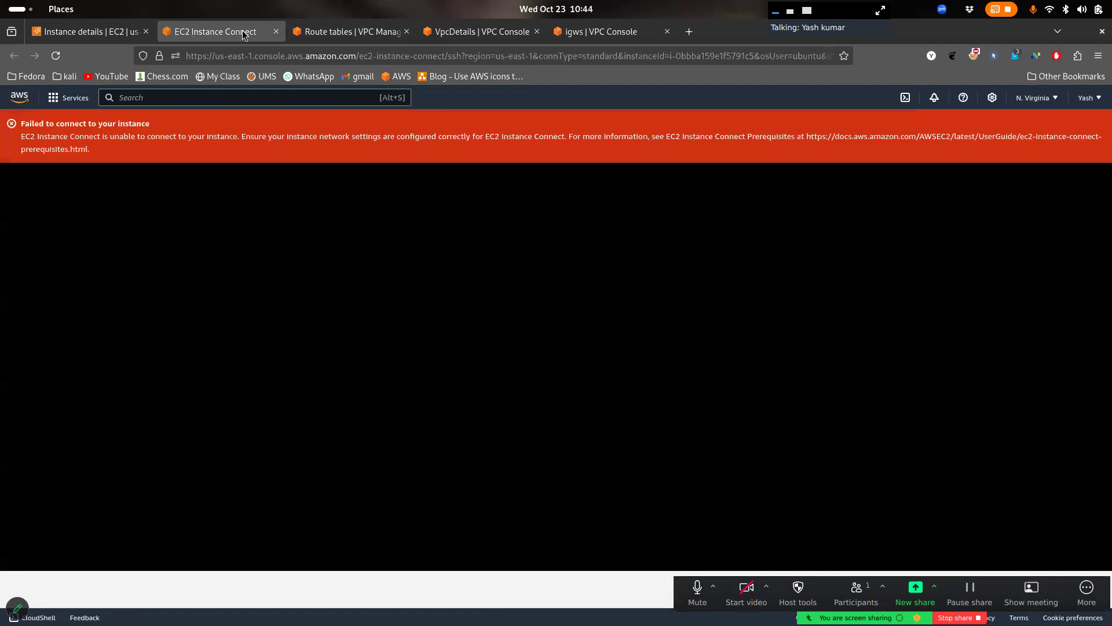
click(103, 41)
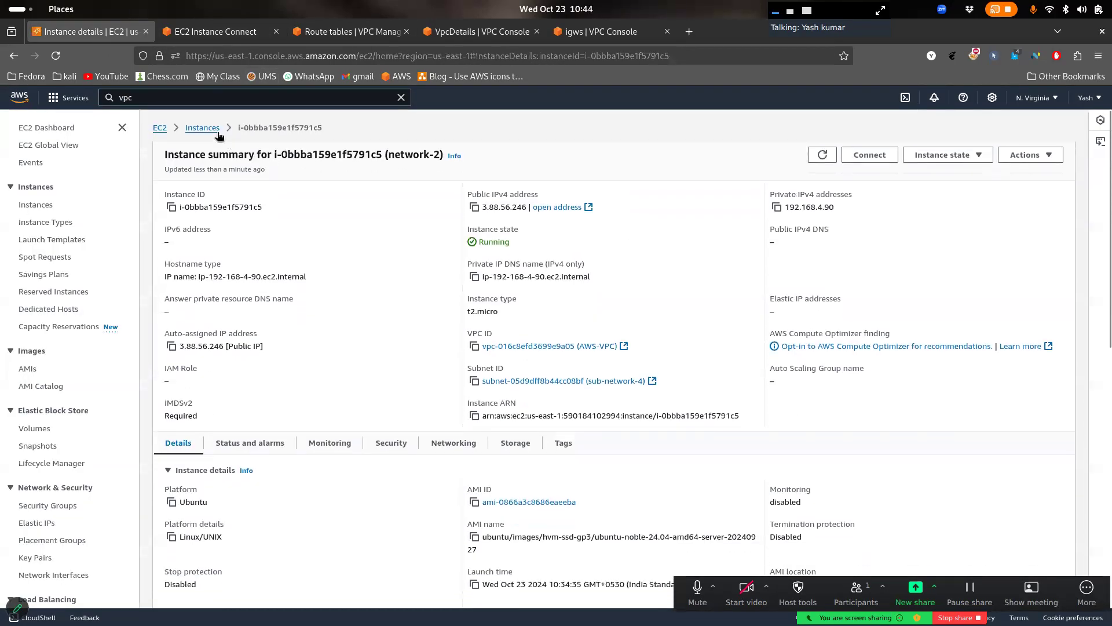
click(215, 129)
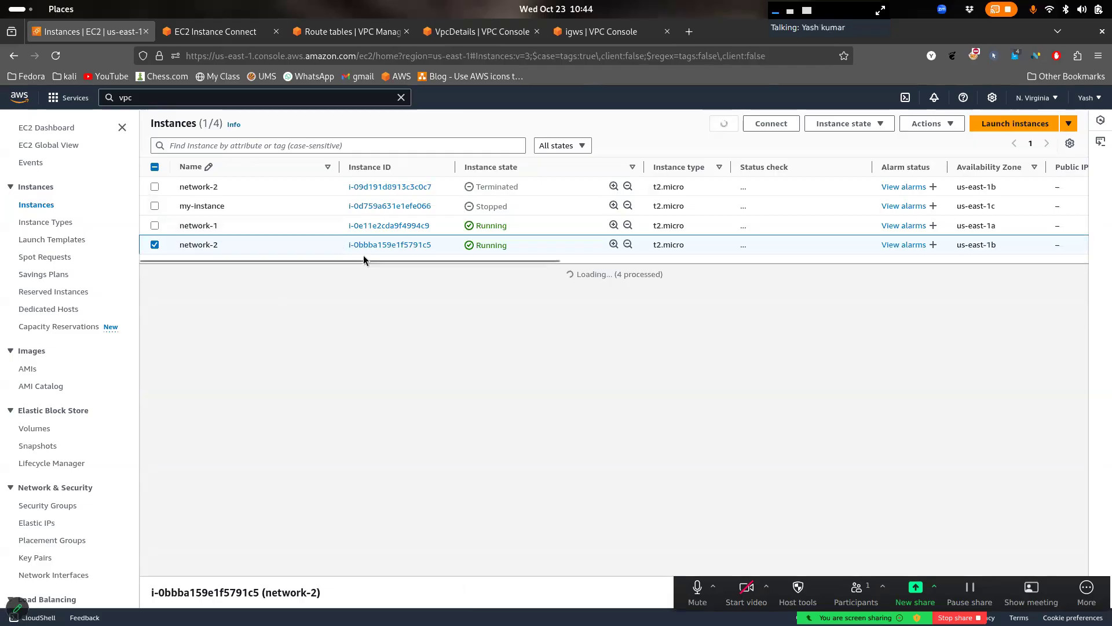
click(225, 33)
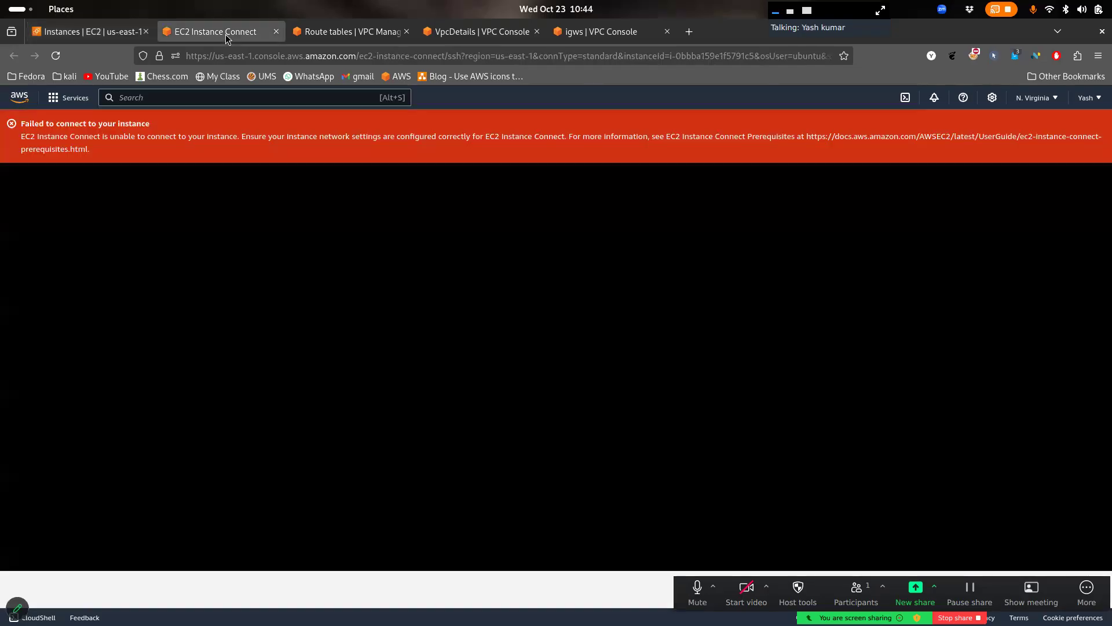
click(277, 32)
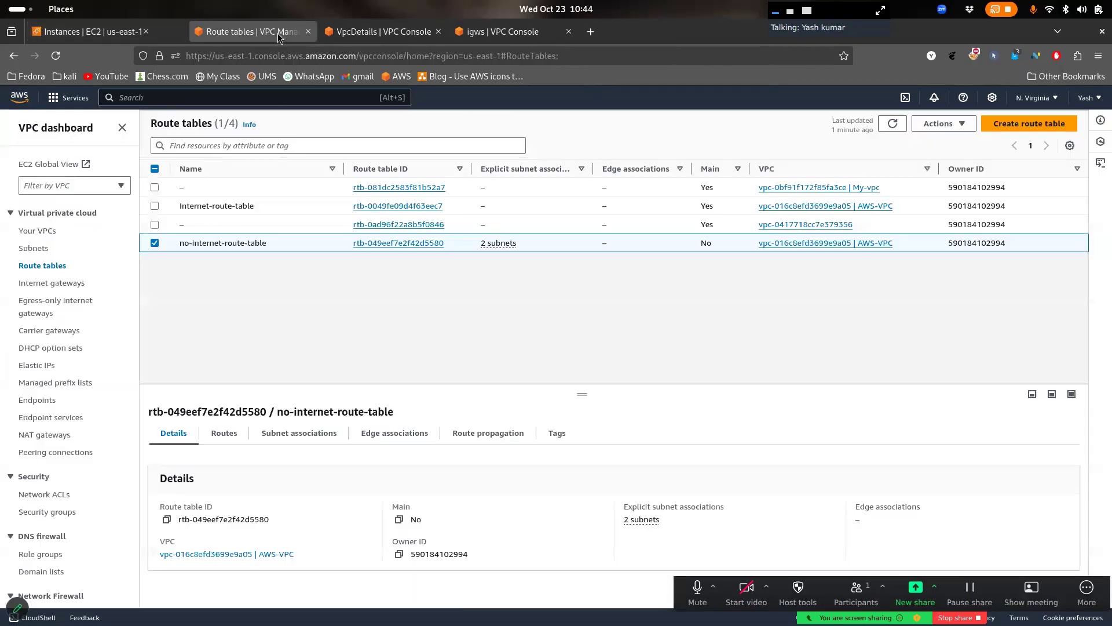
Open the subnets list from AWS-VPC's details page and sort it by name in ascending order
click(363, 32)
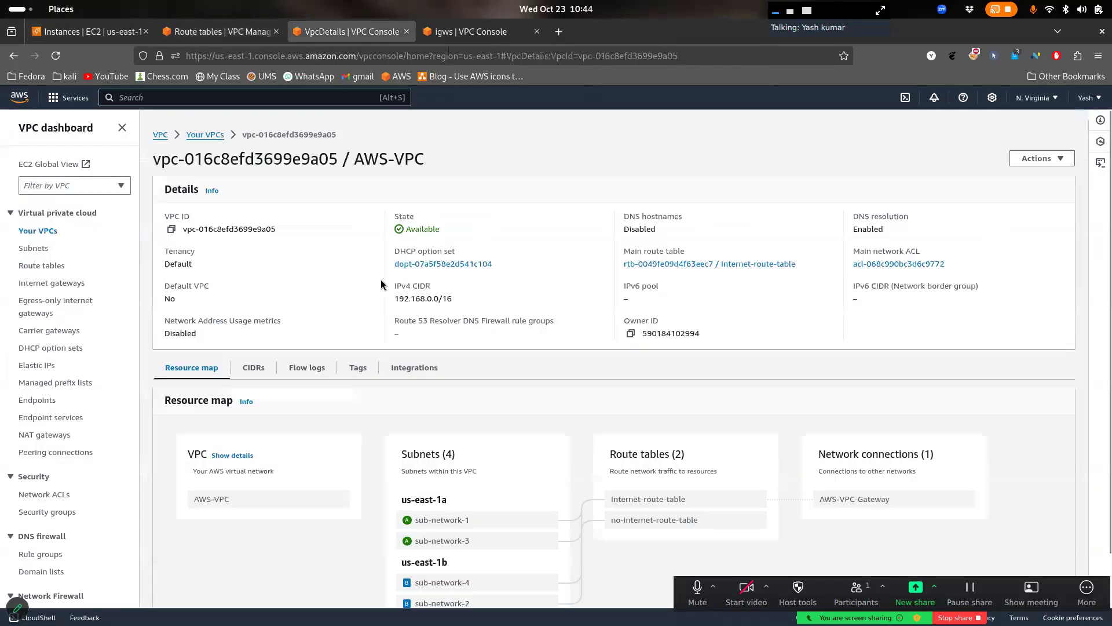
scroll(273, 313, up, 2)
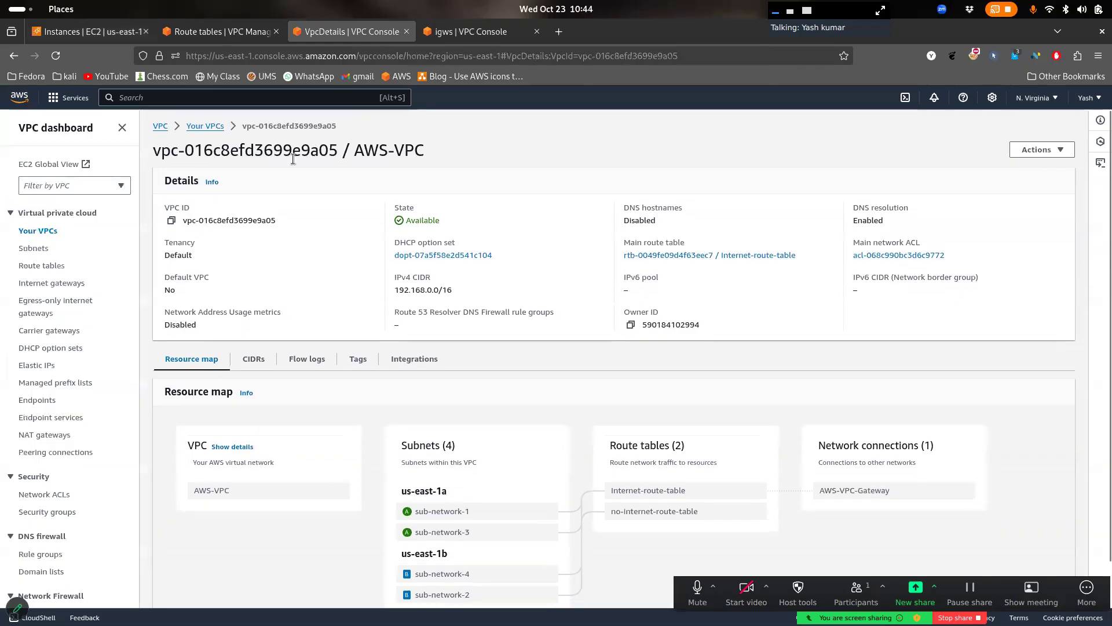
click(33, 248)
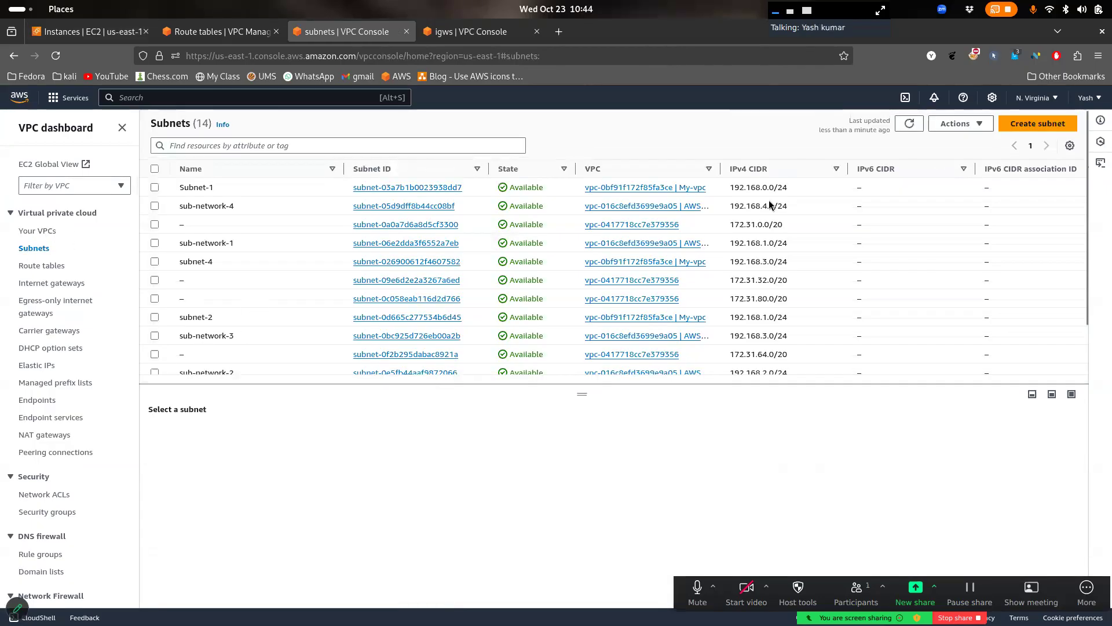
click(294, 172)
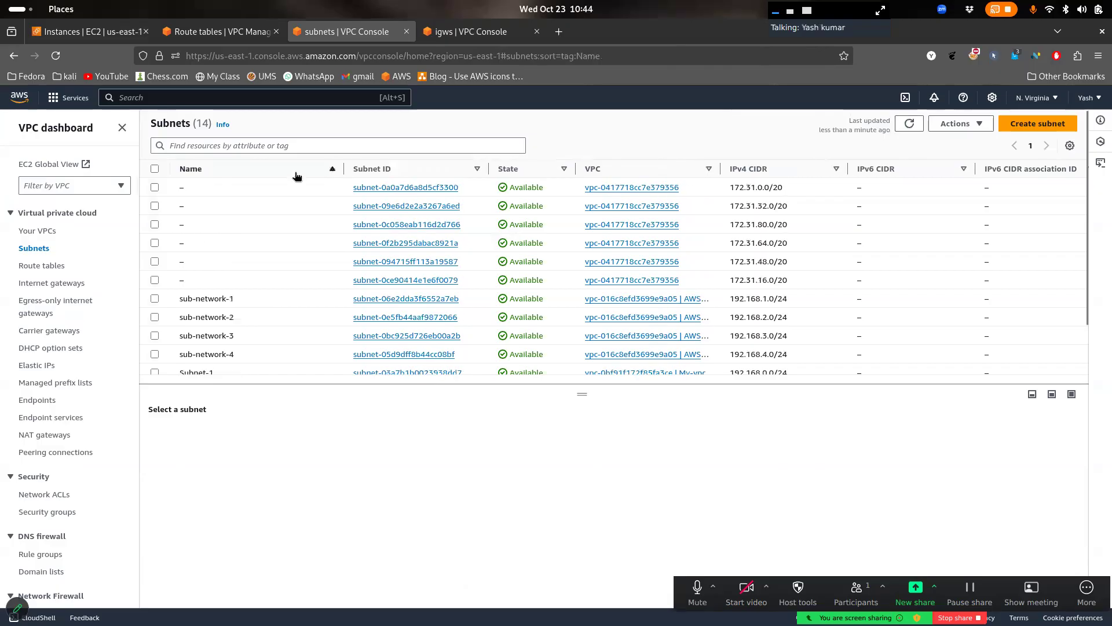
Rename AWS-VPC's subnet sub-network-1 as sub-network-1-Public
scroll(250, 335, down, 2)
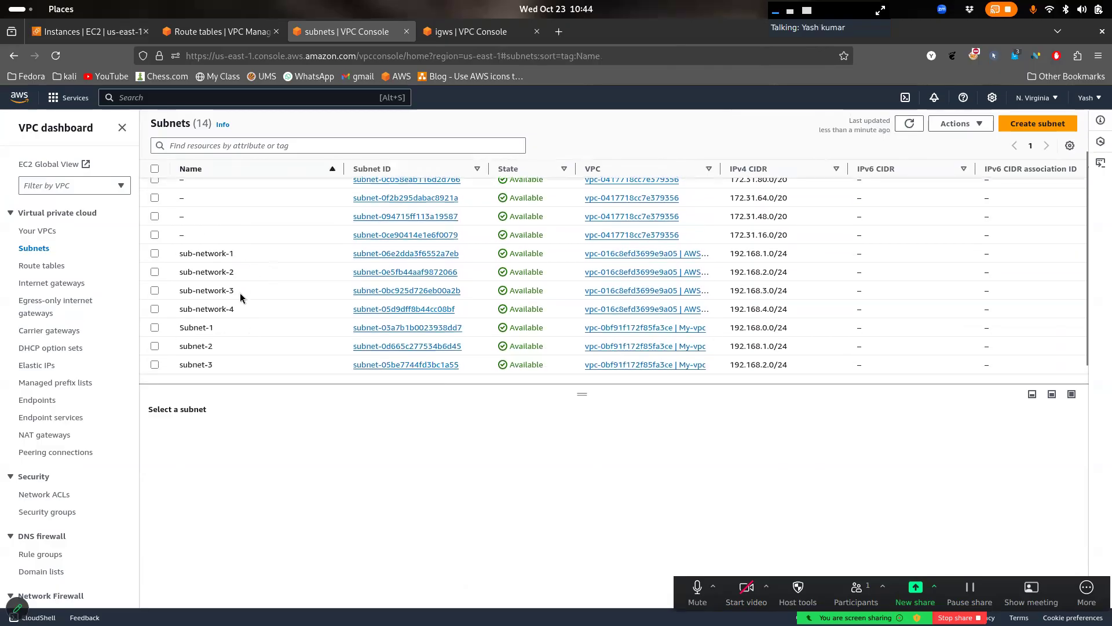
click(242, 254)
click(374, 273)
text(-network-1-Public)
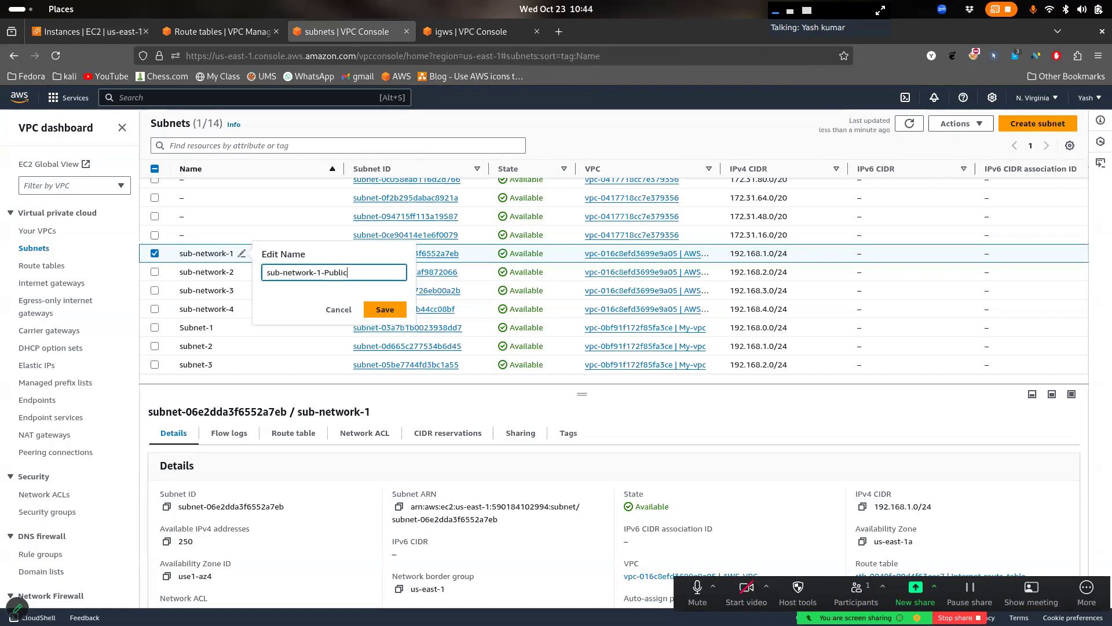
key(Return)
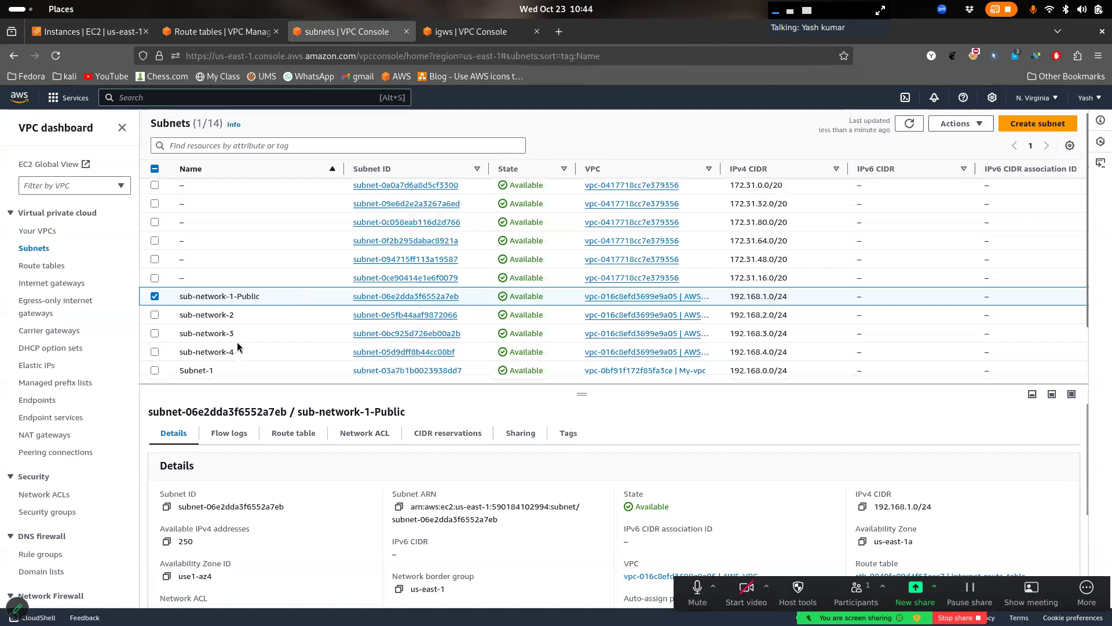
Rename AWS-VPC's subnet sub-network-3 as sub-network-3-Public
click(242, 333)
key(End)
text(-)
text(Pub)
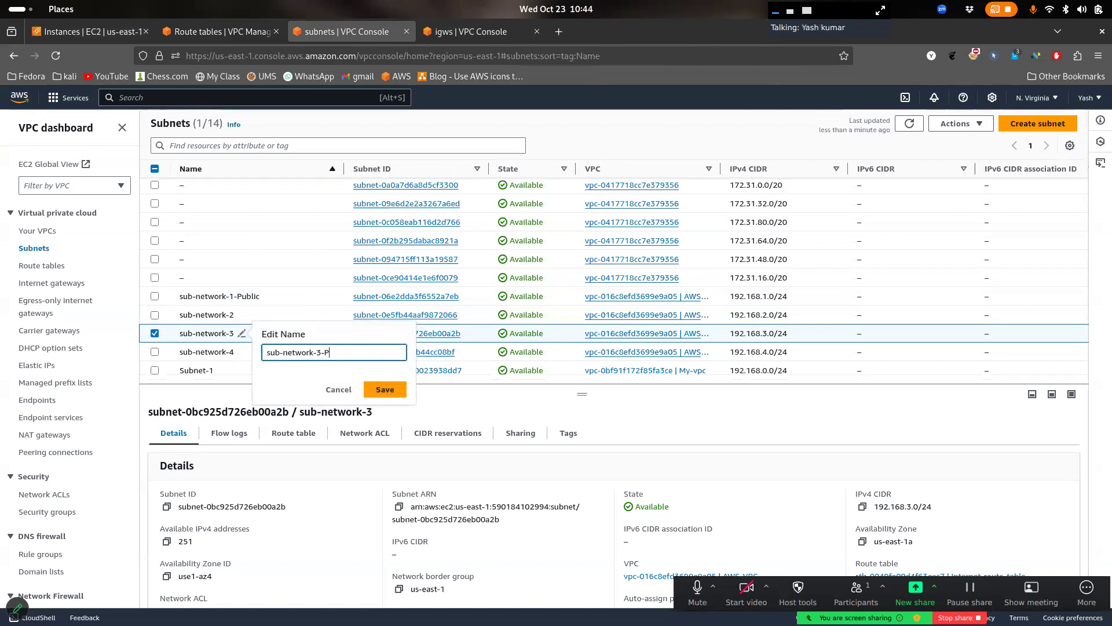
key(Return)
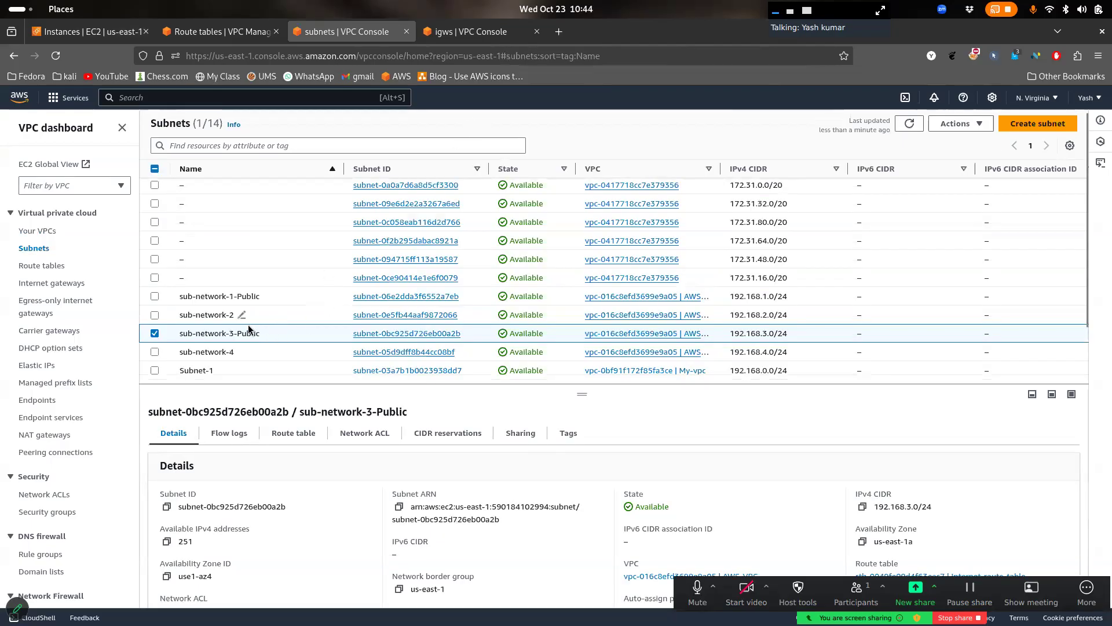
Rename AWS-VPC's subnet sub-network-2 as sub-network-2-Private
click(241, 315)
key(End)
text(-Private)
key(Return)
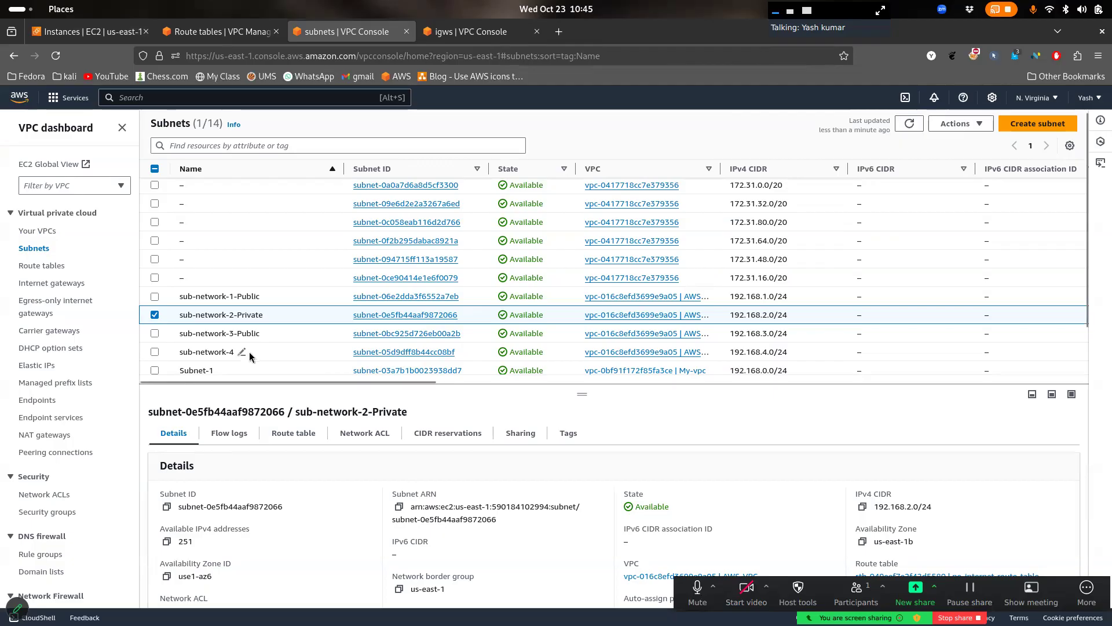
Rename AWS-VPC's subnet sub-network-4 as sub-network-4-Private
click(244, 353)
key(Right)
text(-Private)
key(Return)
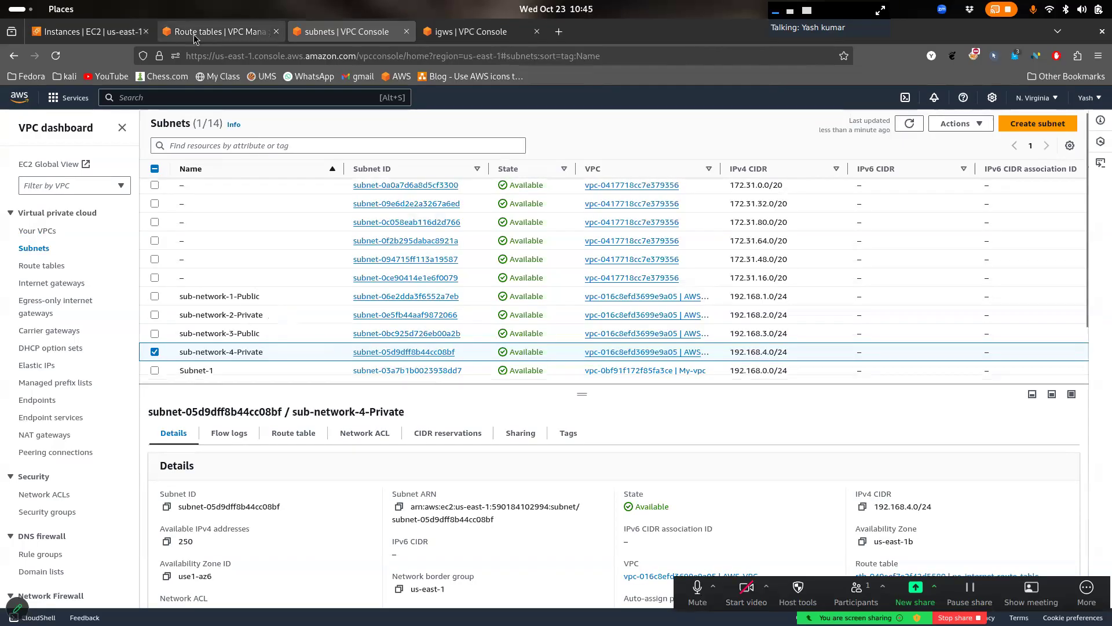
Connect to the network-1 instance through EC2 Instance Connect using its public IPv4 address and the username ubuntu
click(105, 34)
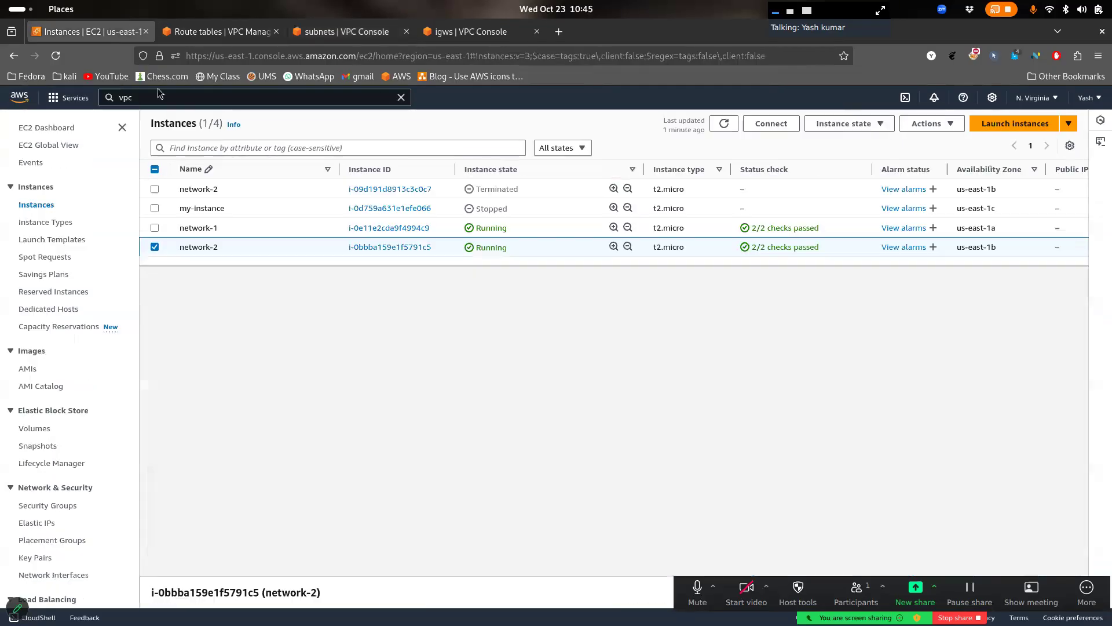
click(155, 228)
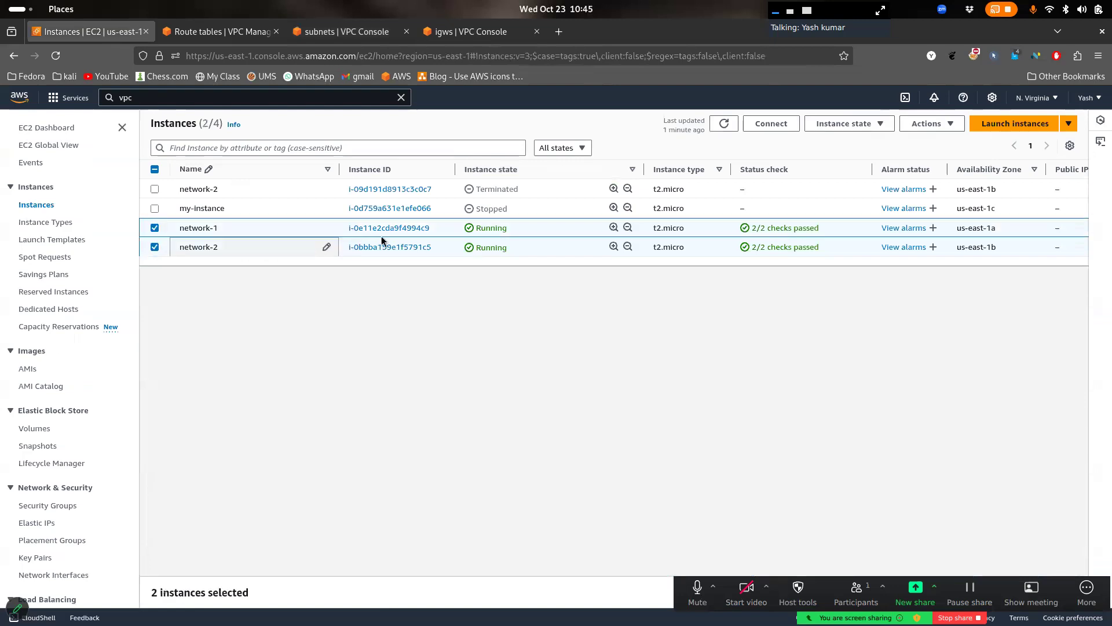
click(154, 247)
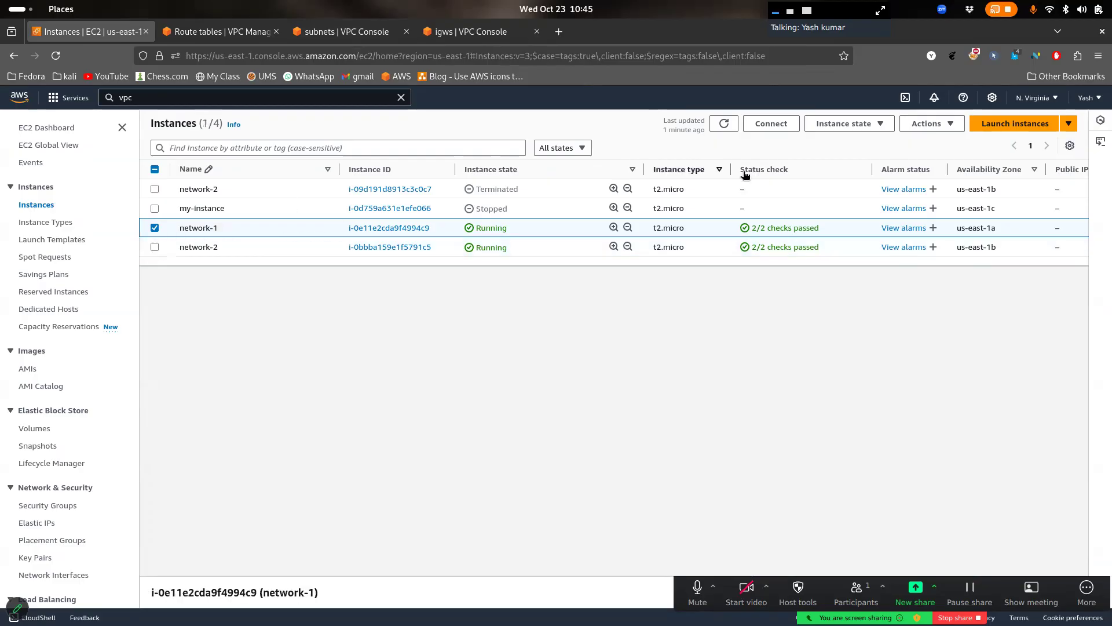
click(777, 126)
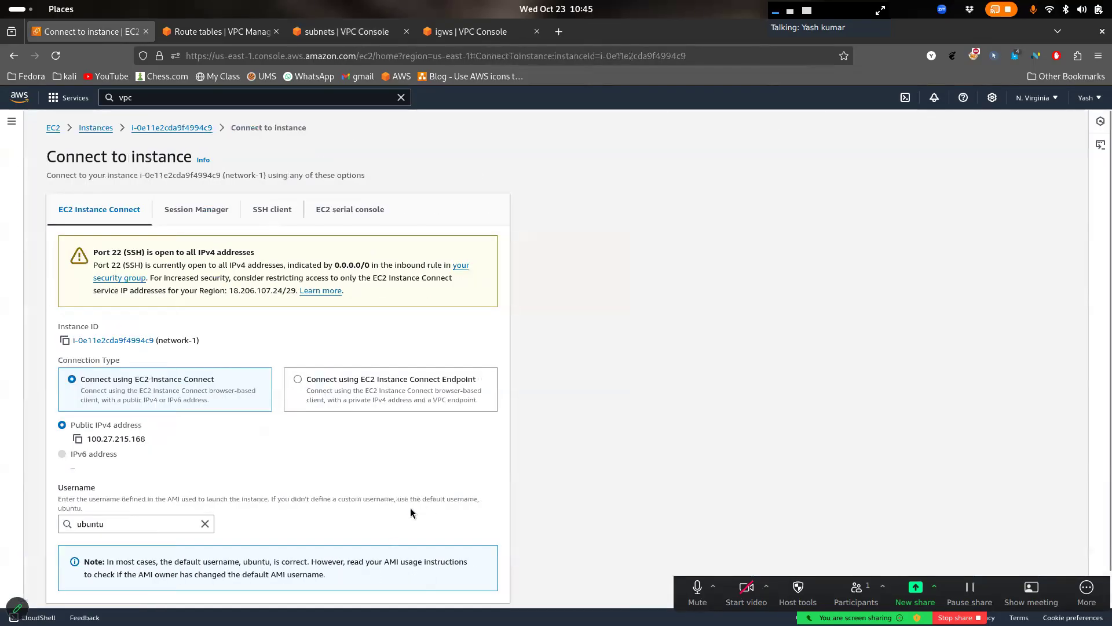
scroll(413, 512, down, 2)
click(503, 591)
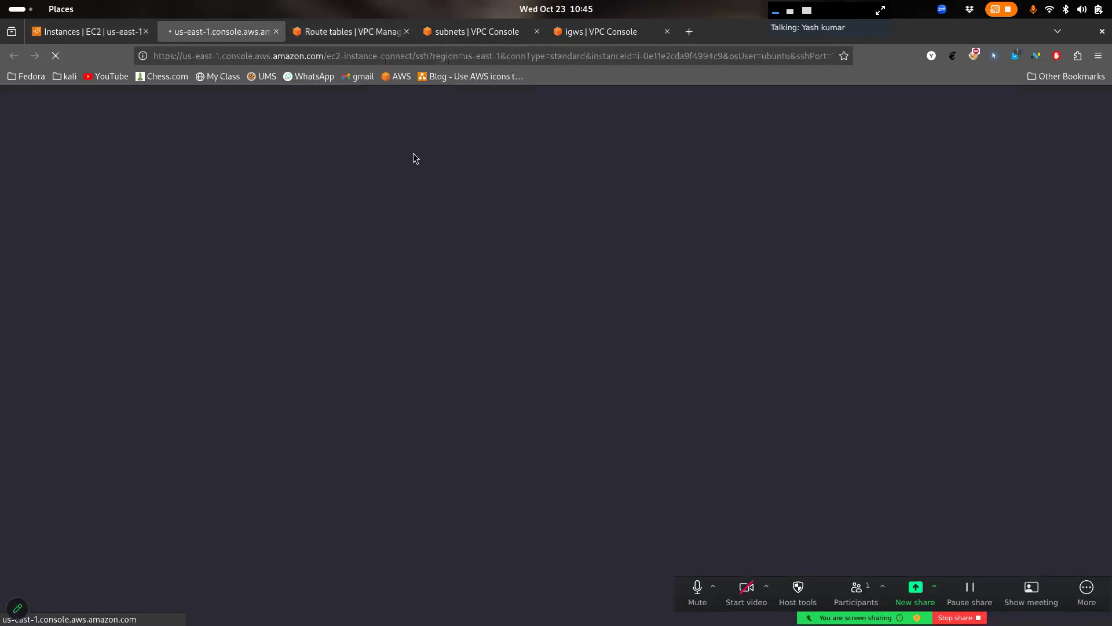
Open AWS-VPC's details page and examine how the resource map links the renamed subnets to the route tables
click(350, 32)
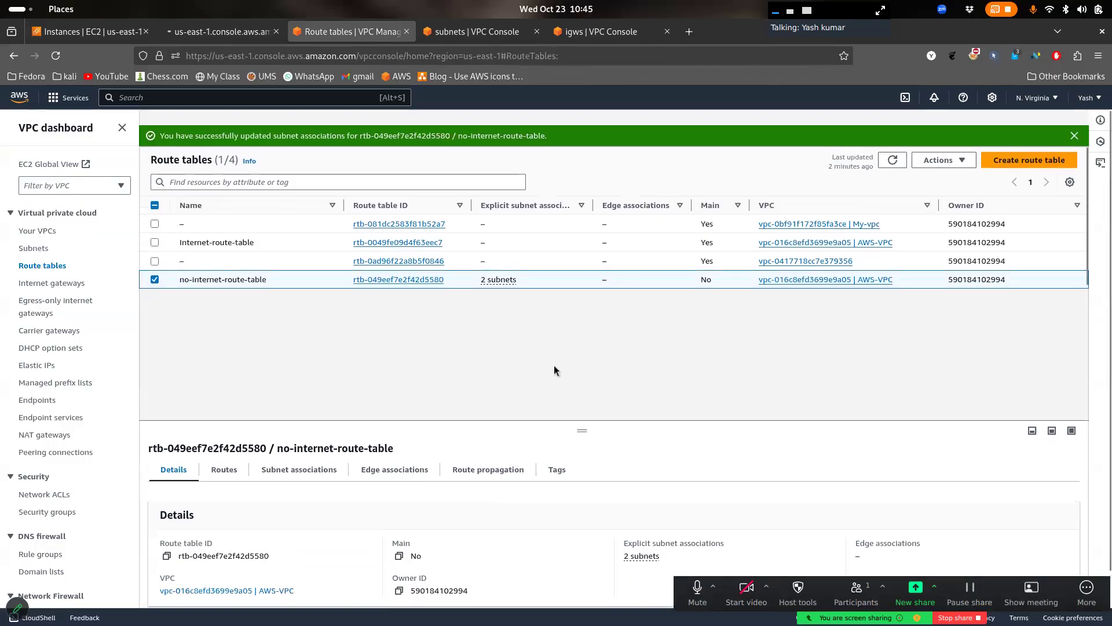
click(37, 231)
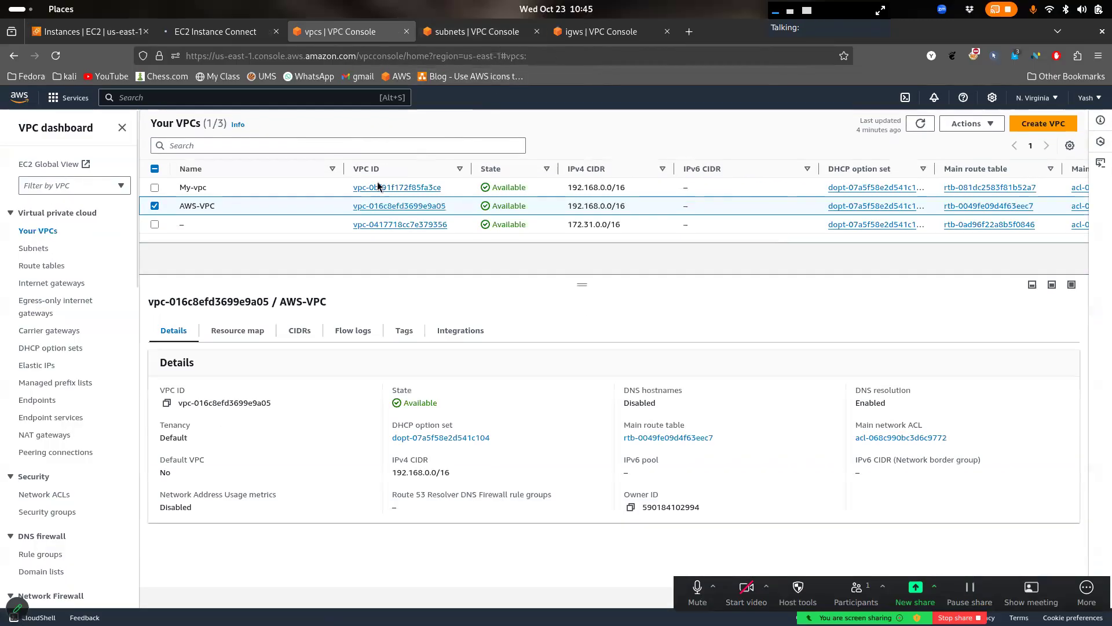
click(408, 208)
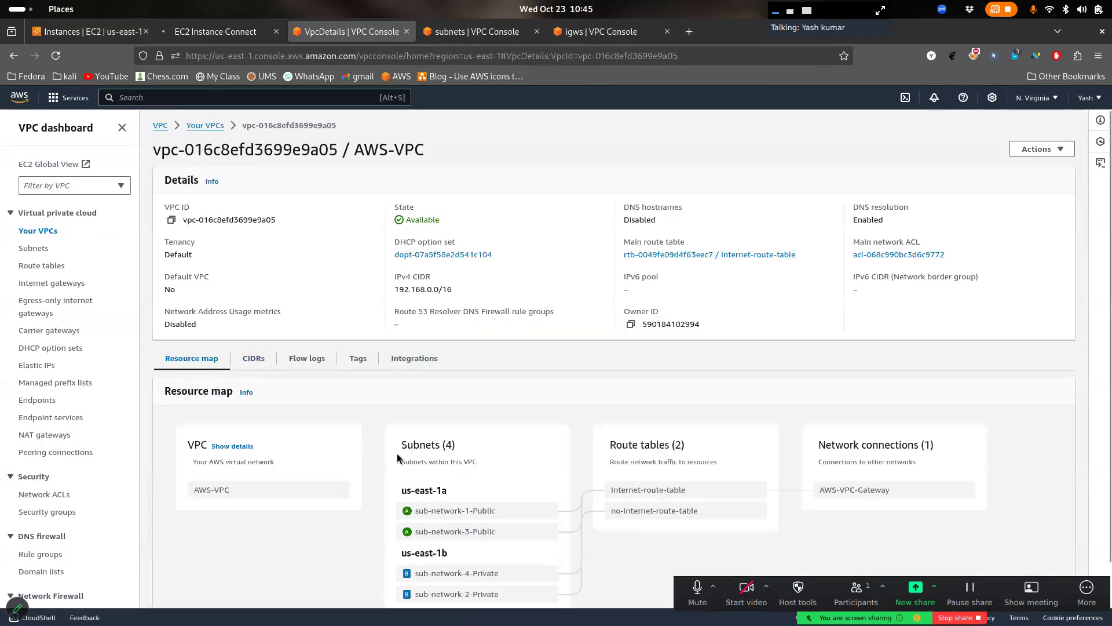
scroll(398, 453, down, 1)
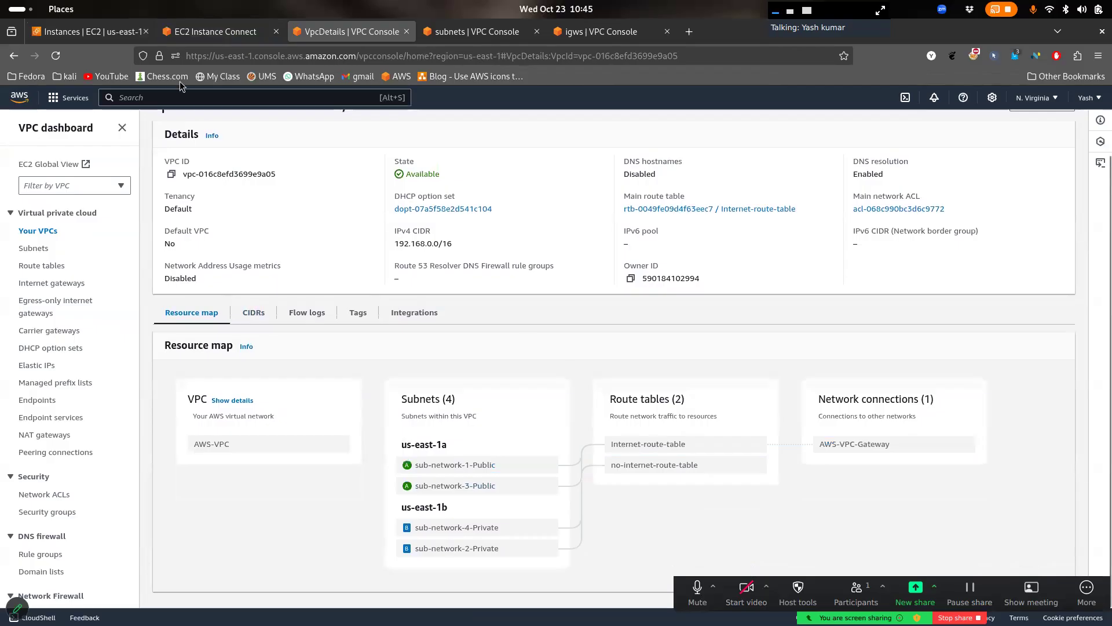
Clear the network-1 terminal and copy the public IPv4 address from the running network-2 instance's details page
click(190, 30)
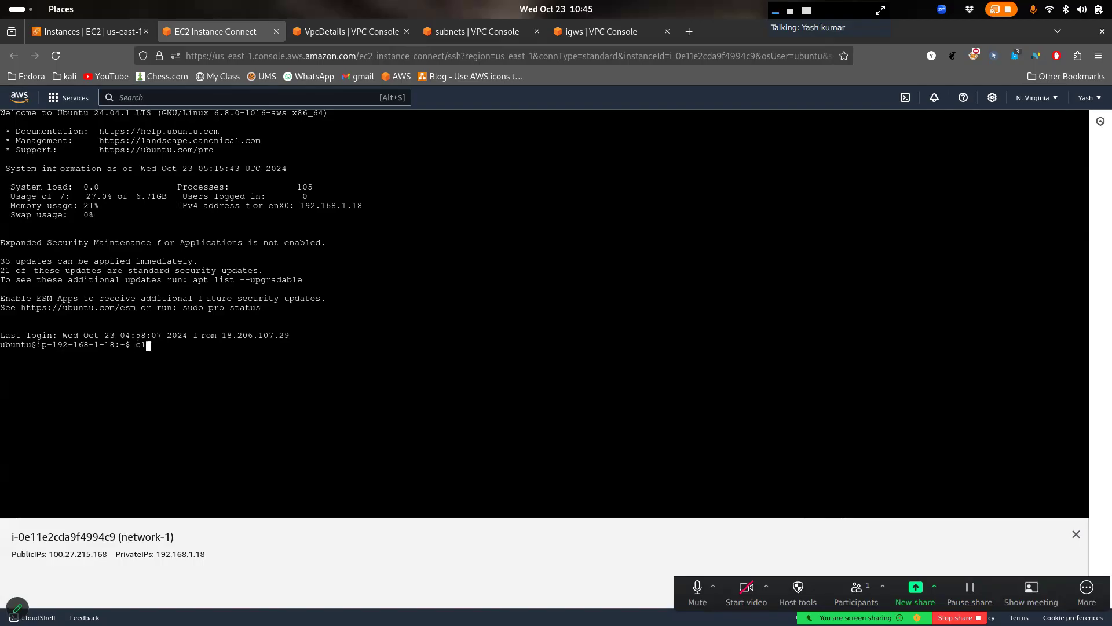
key(Return)
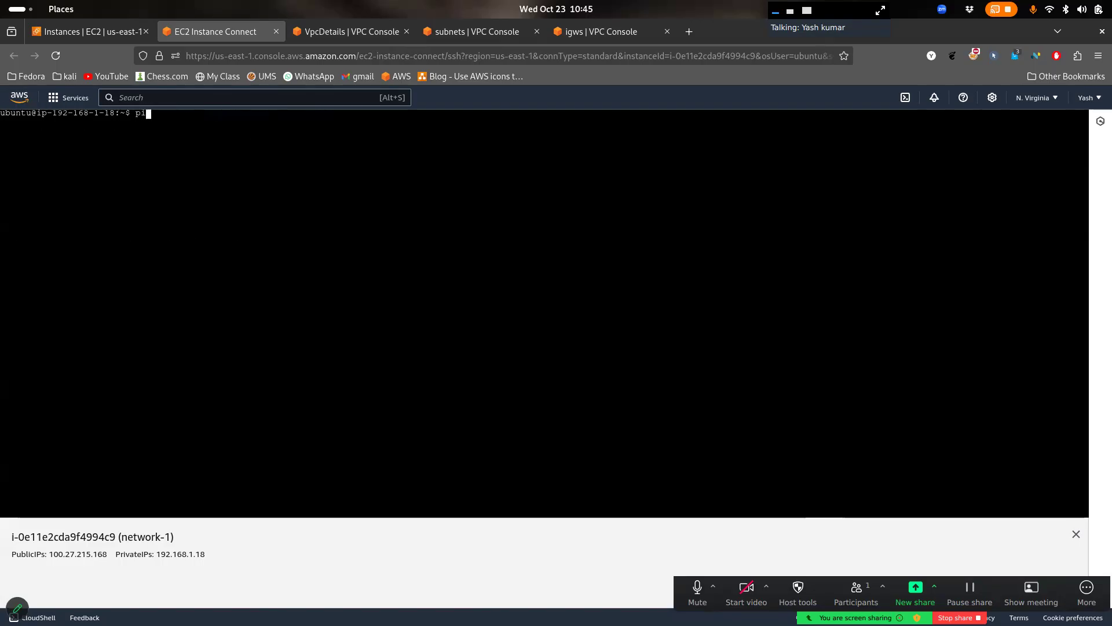
click(92, 31)
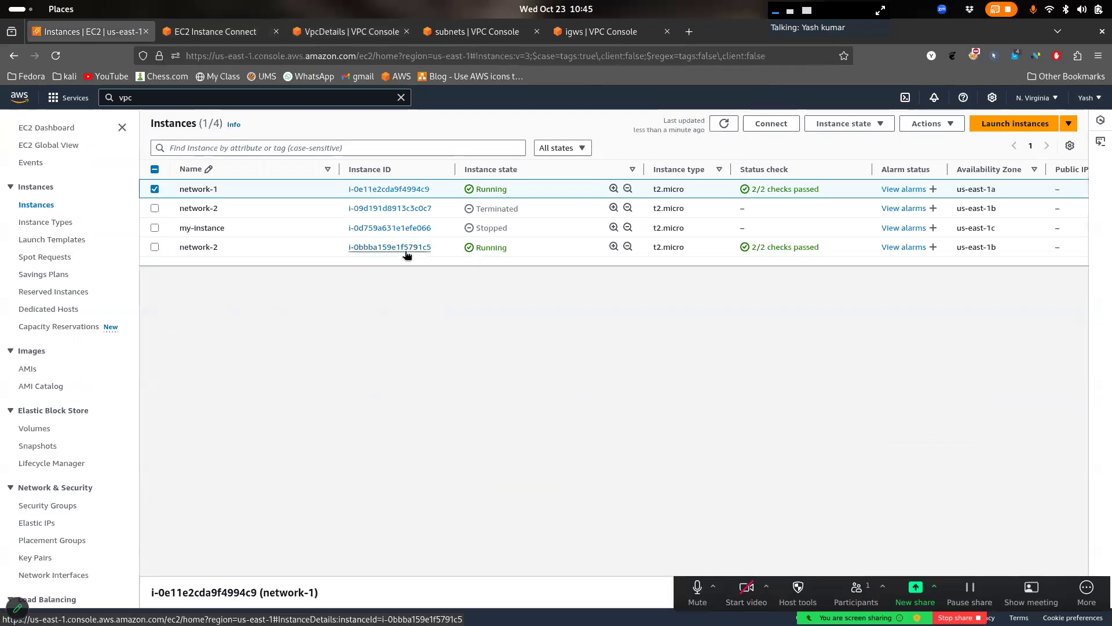
scroll(628, 255, right, 4)
scroll(628, 255, left, 5)
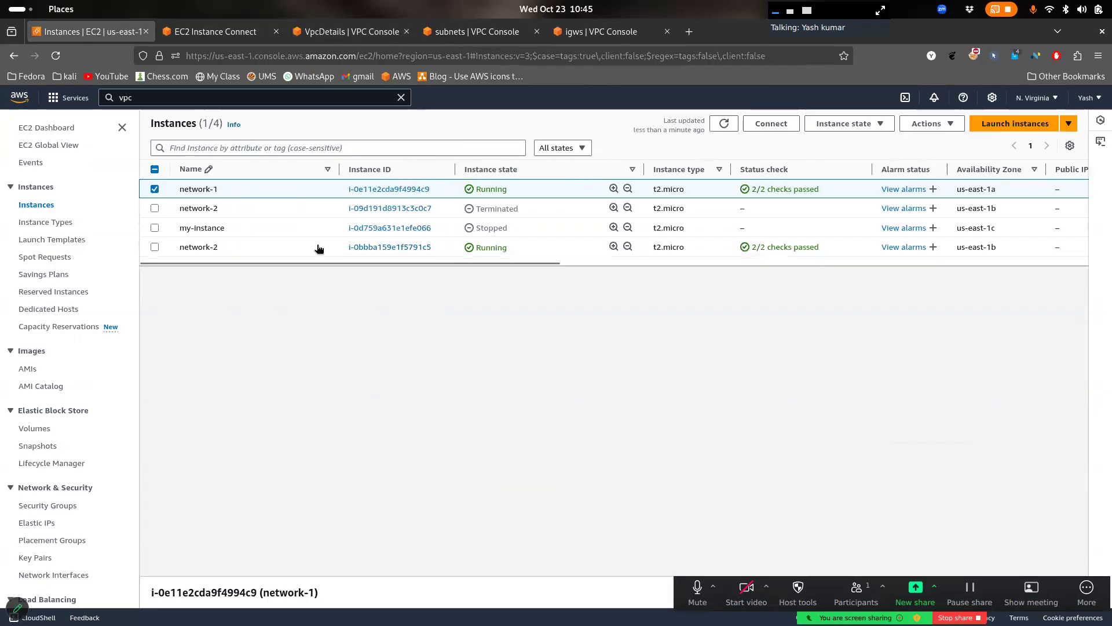
click(158, 246)
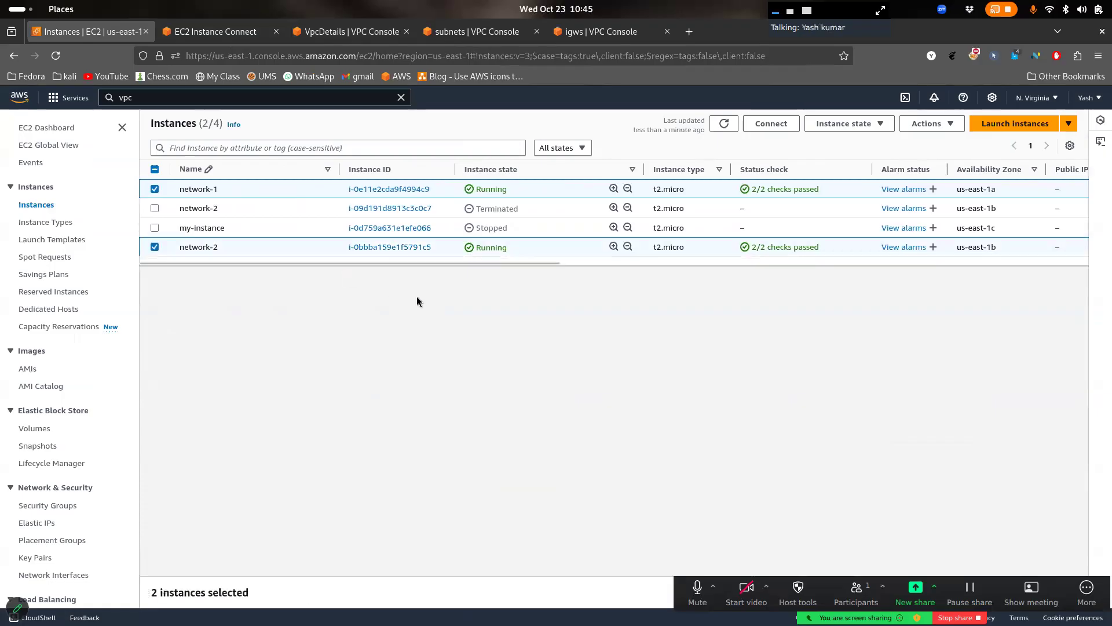
click(404, 254)
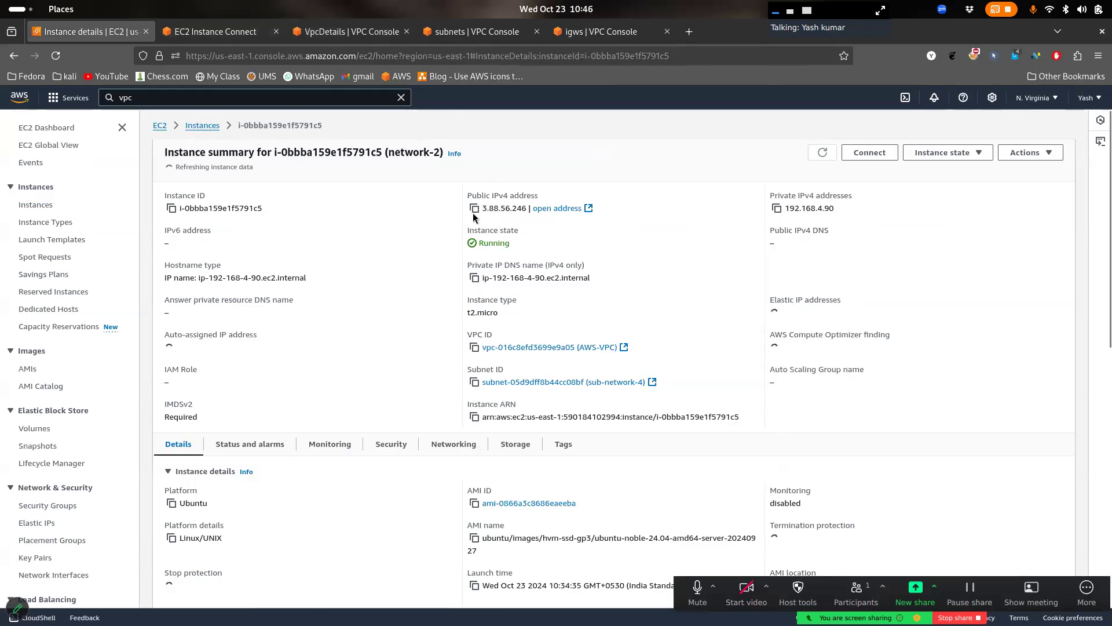
click(475, 211)
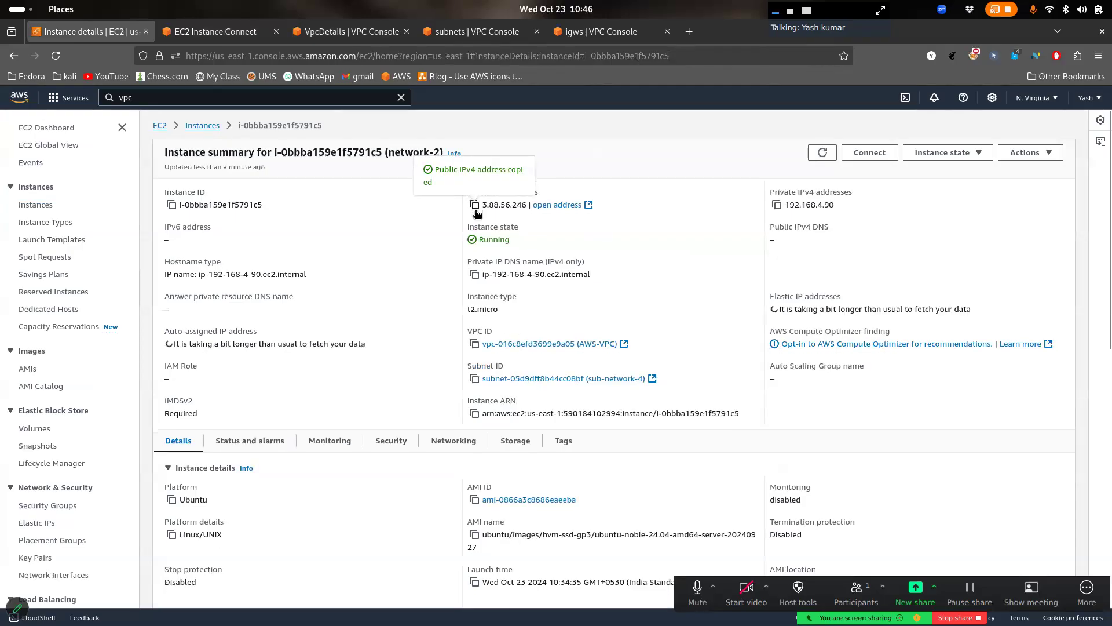
Ping network-2's public IPv4 address 3.88.56.246 from the network-1 terminal
click(215, 31)
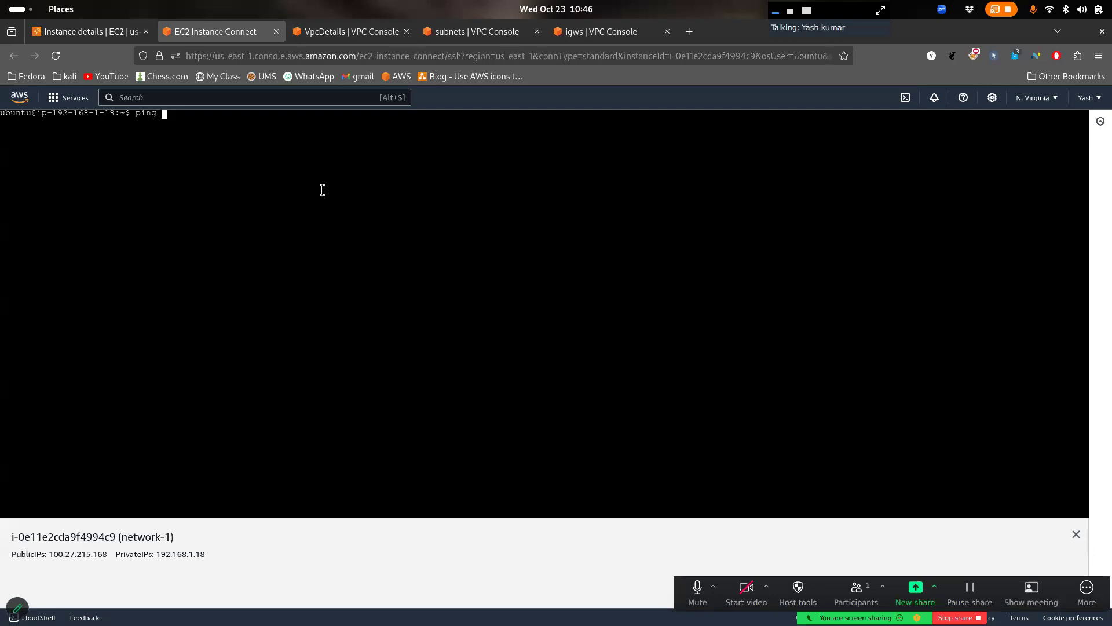
click(108, 33)
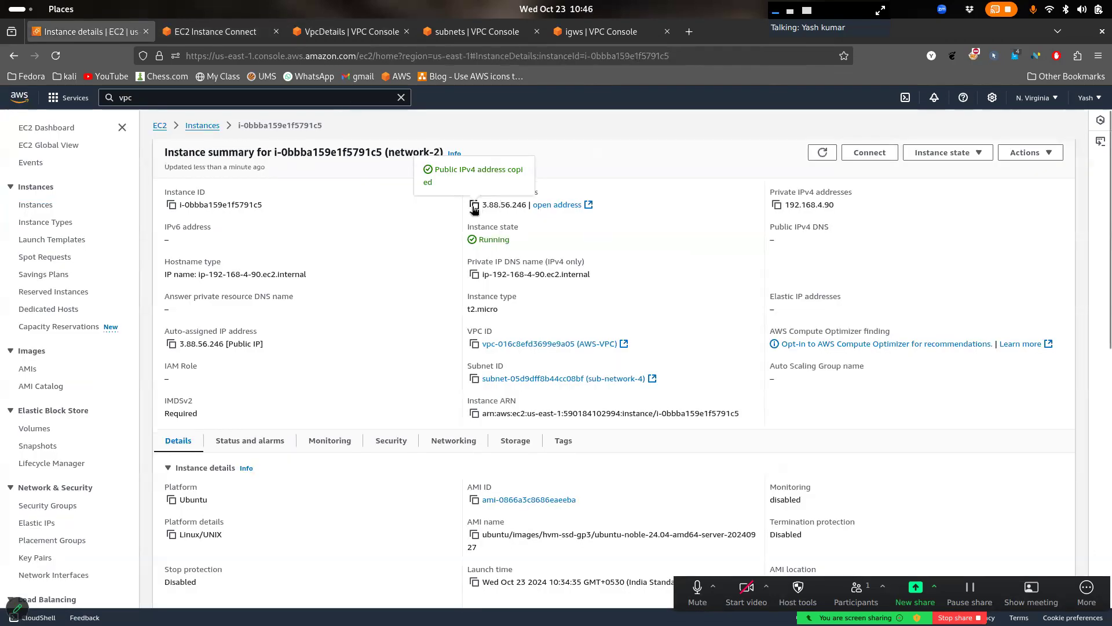
click(204, 29)
key(ctrl+v)
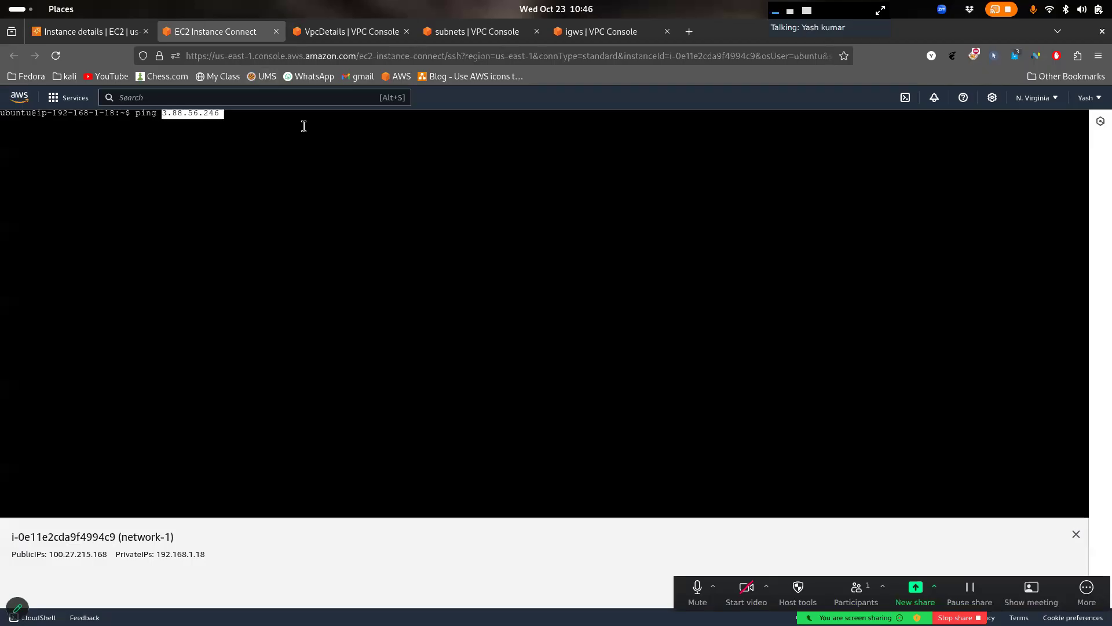
key(Return)
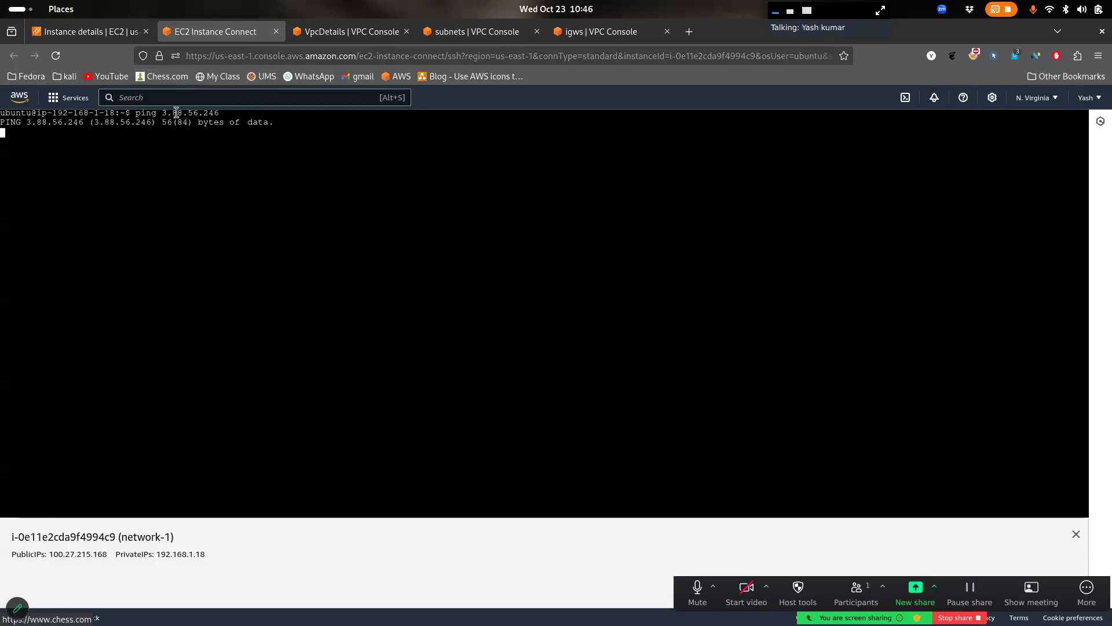
Copy the running network-2 instance's private IPv4 address from its details page and return to the network-1 terminal
click(88, 30)
click(201, 126)
click(215, 31)
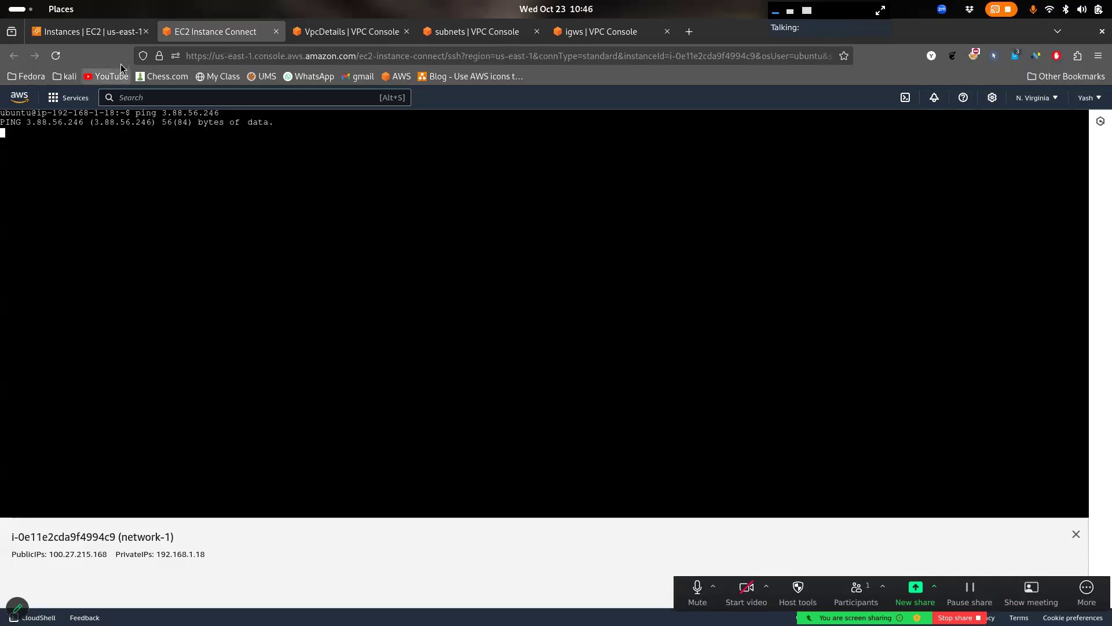
click(96, 31)
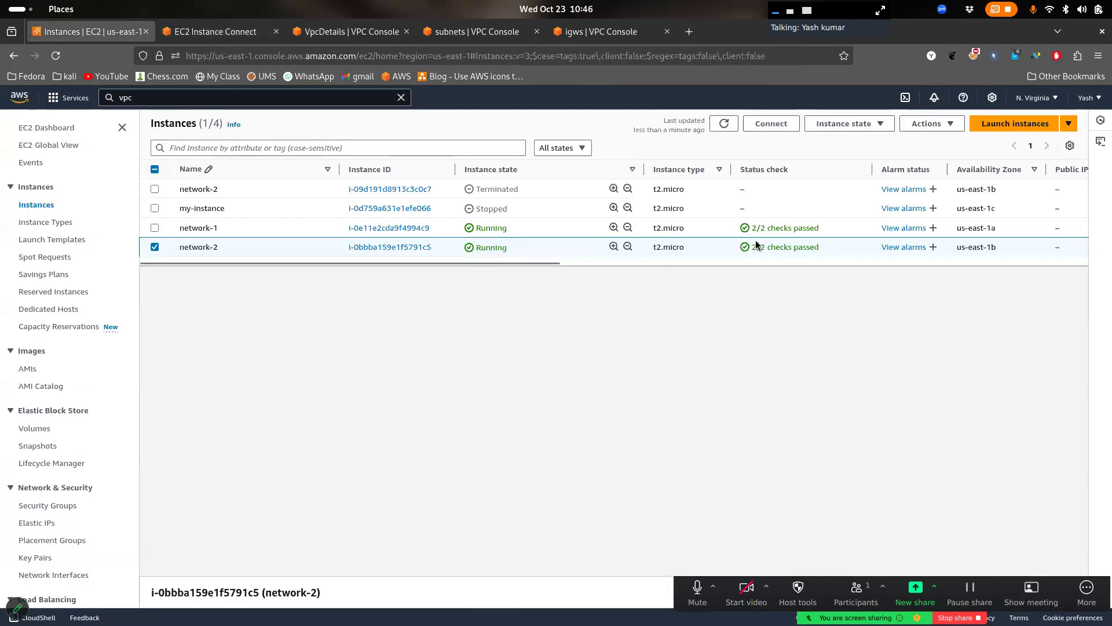
scroll(765, 244, right, 5)
scroll(771, 243, left, 5)
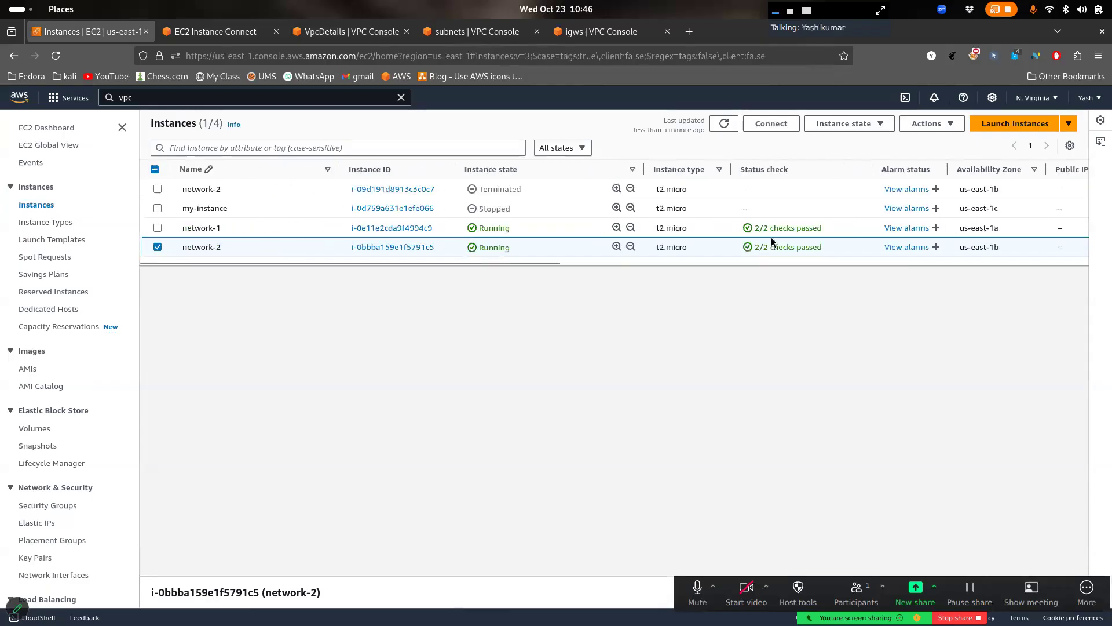
click(405, 248)
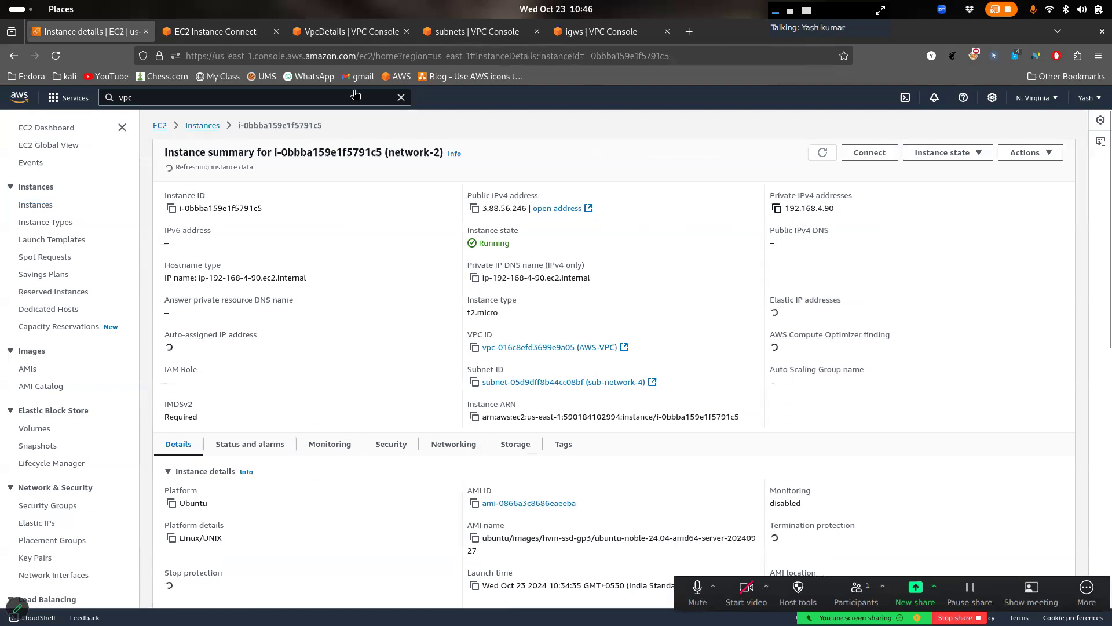
click(238, 31)
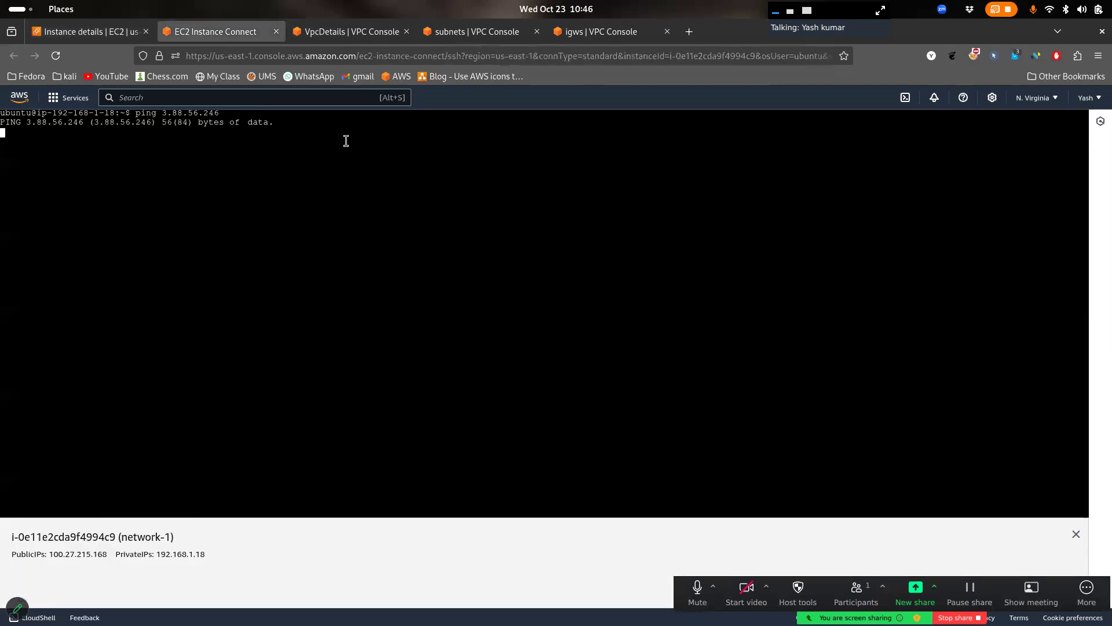
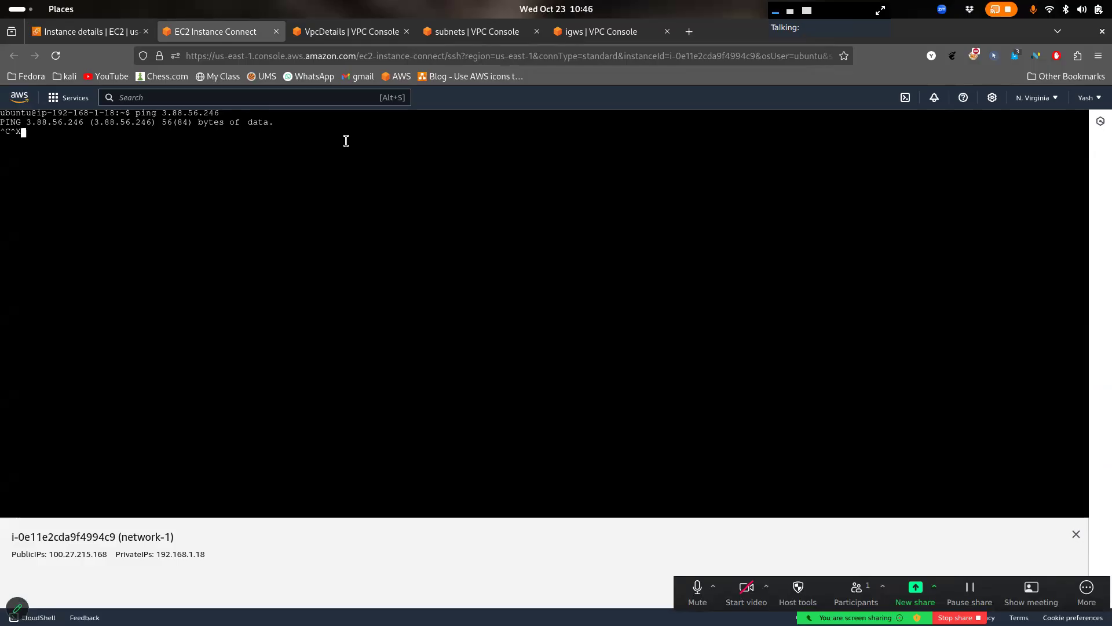
Stop the running ping and ping network-2's private IPv4 address 192.168.4.90 from the network-1 terminal
key(ctrl+c)
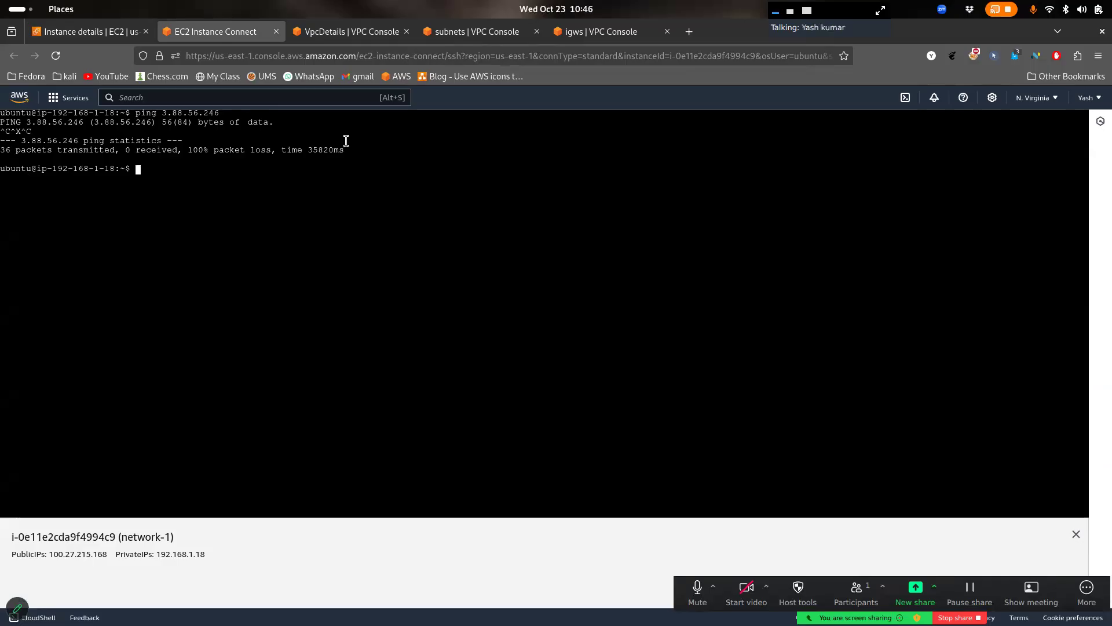
key(Up)
key(BackSpace)
key(BackSpace)
key(BackSpace)
key(BackSpace)
key(BackSpace)
key(BackSpace)
key(BackSpace)
key(BackSpace)
key(BackSpace)
key(BackSpace)
key(ctrl+shift+v)
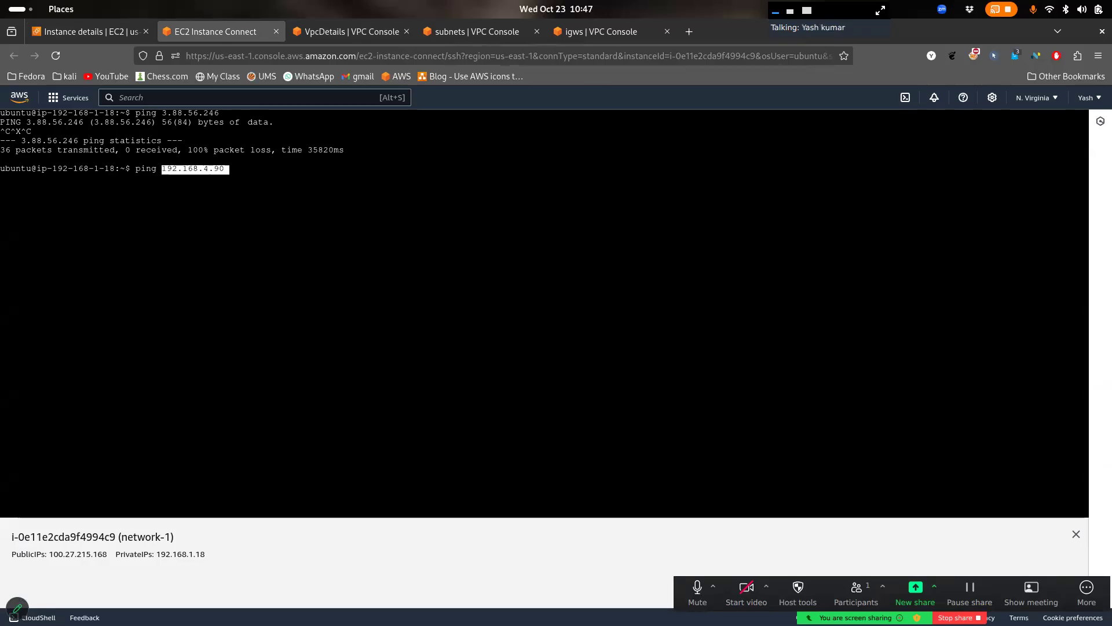
key(Return)
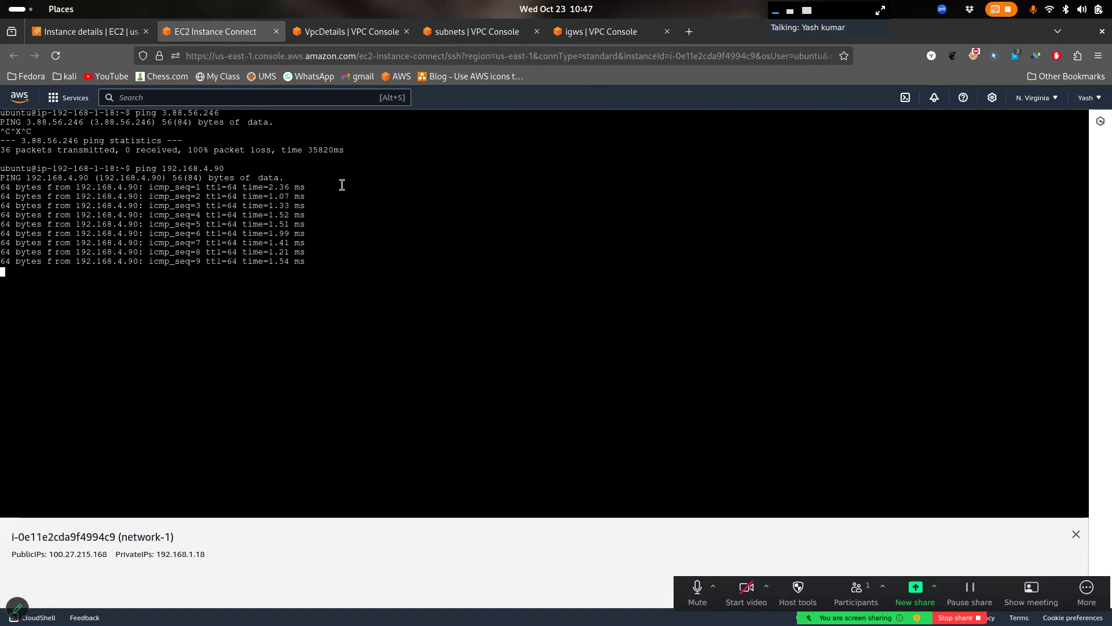
Return the EC2 page to the instances list, and stop the ping and clear the network-1 terminal
click(116, 35)
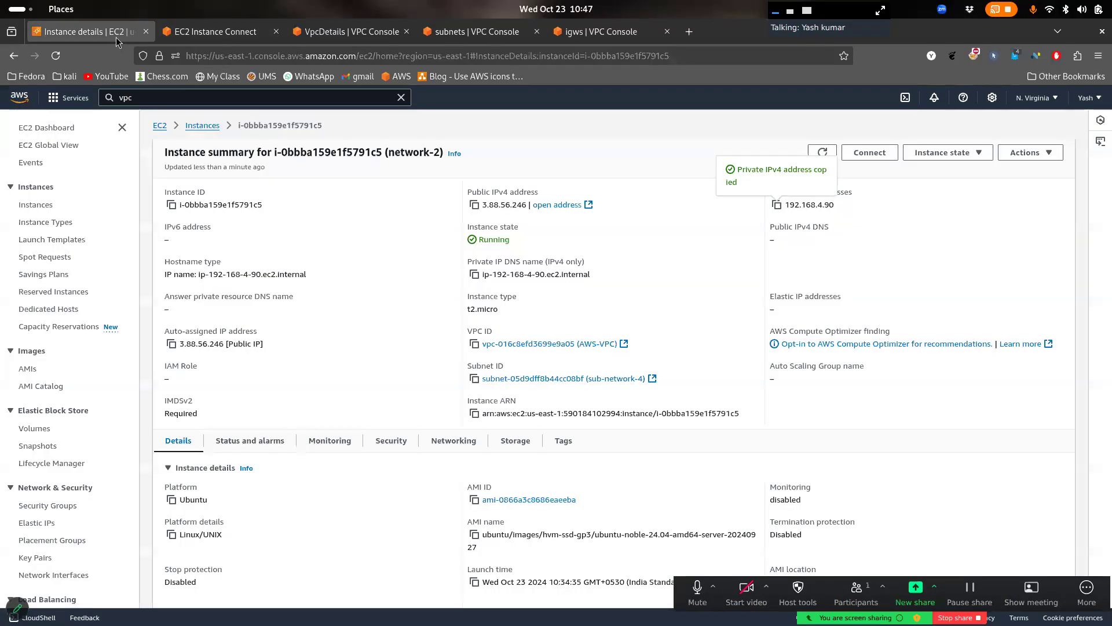
click(213, 127)
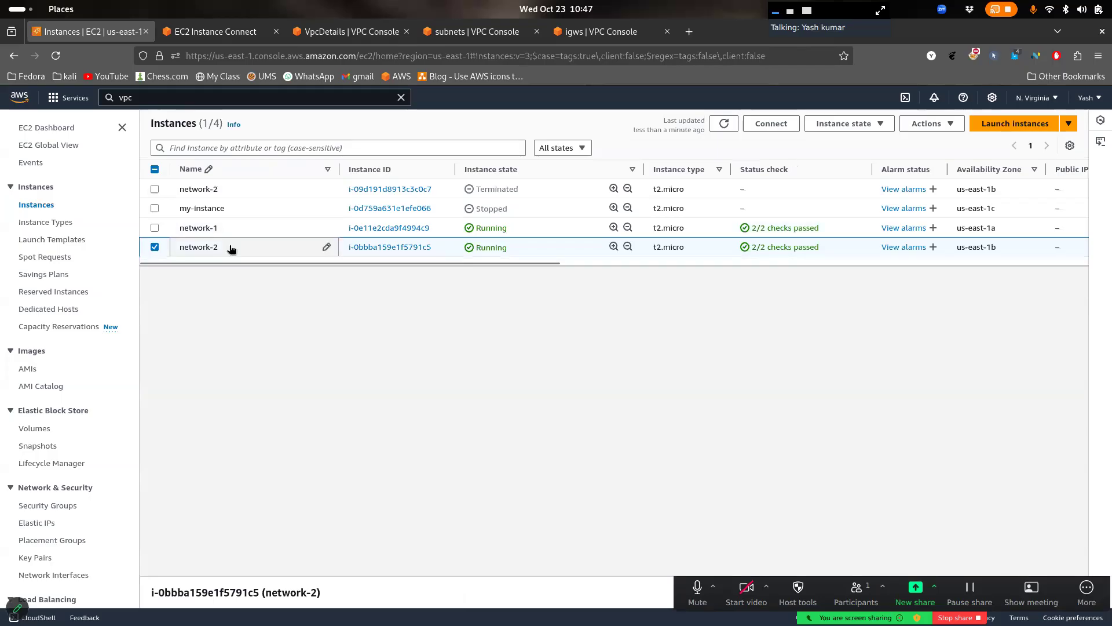
click(244, 31)
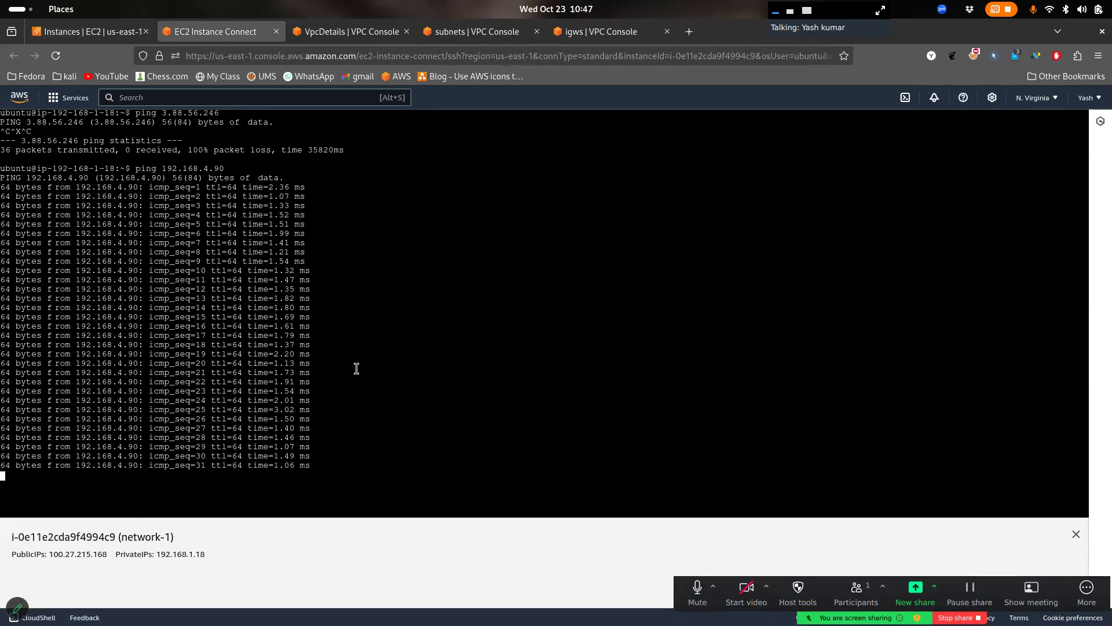
key(ctrl+c)
text(clear)
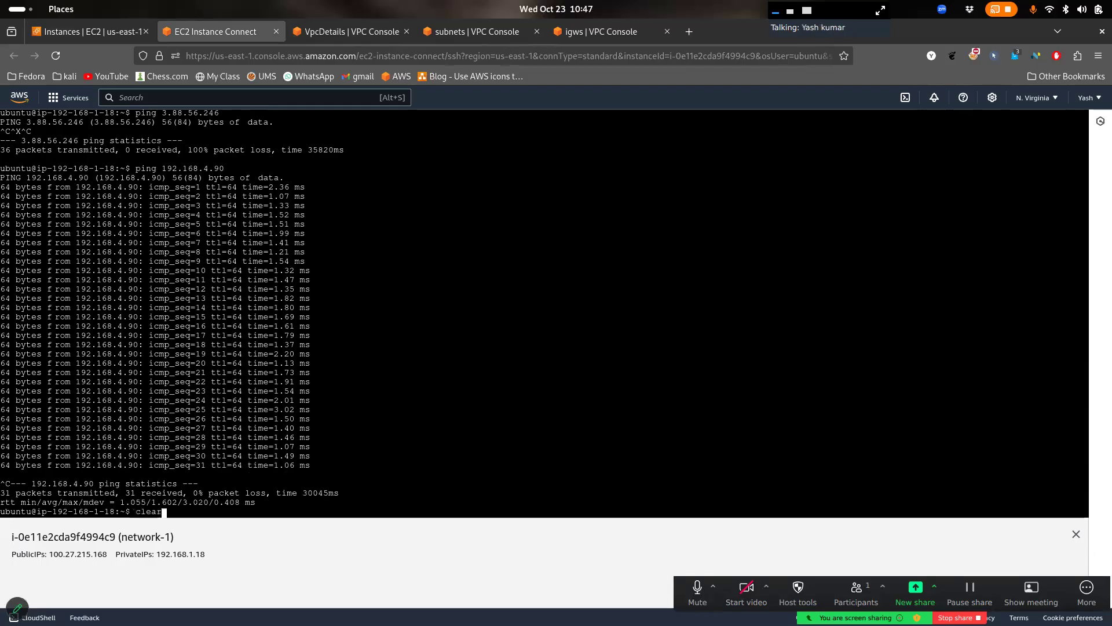
key(Return)
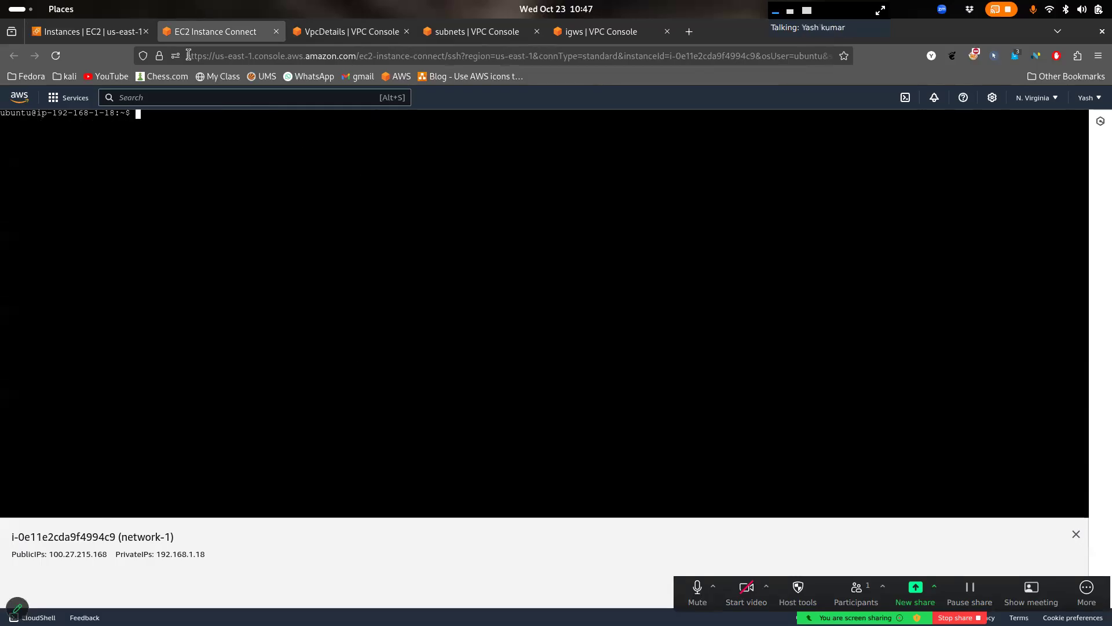
Switch to the local terminal window and draw an annotated laptop labelled "Application" on its blank screen
click(116, 34)
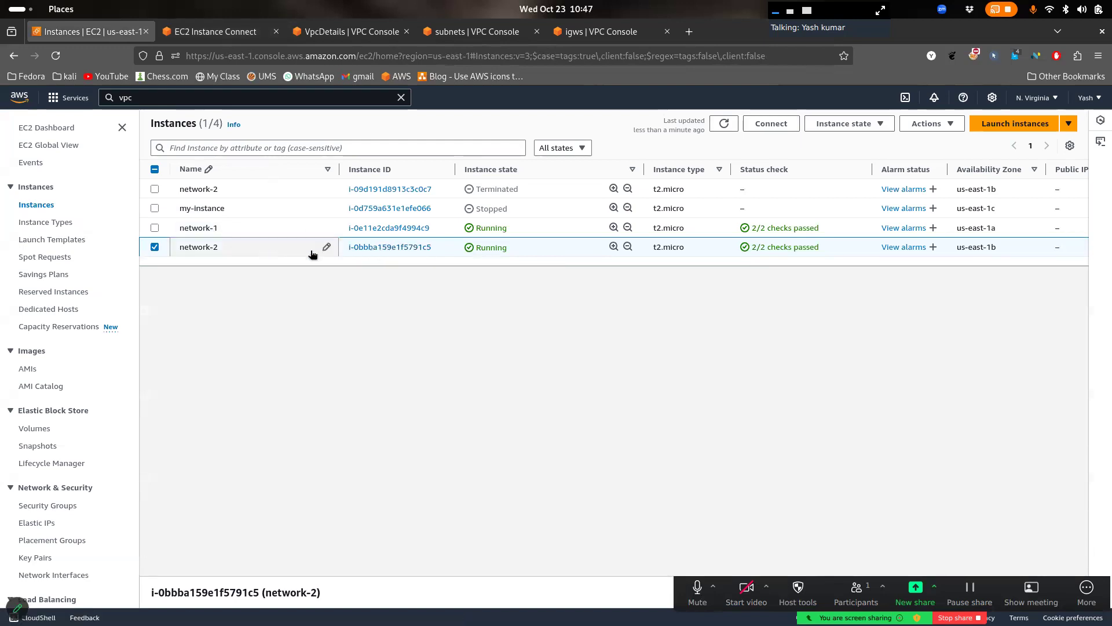
key(super)
click(551, 432)
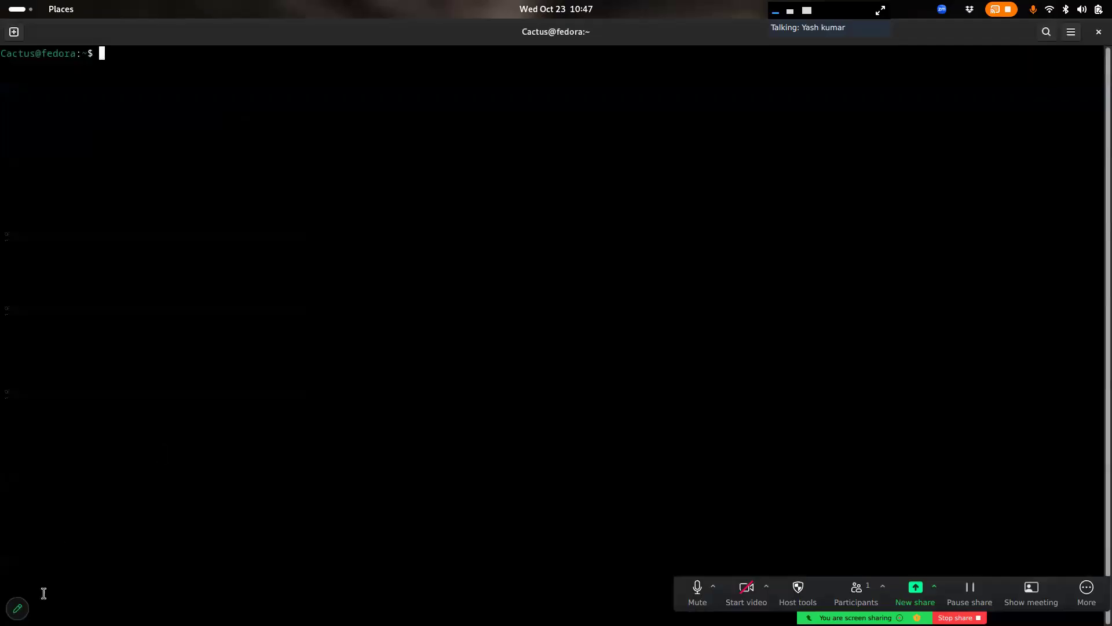
click(21, 614)
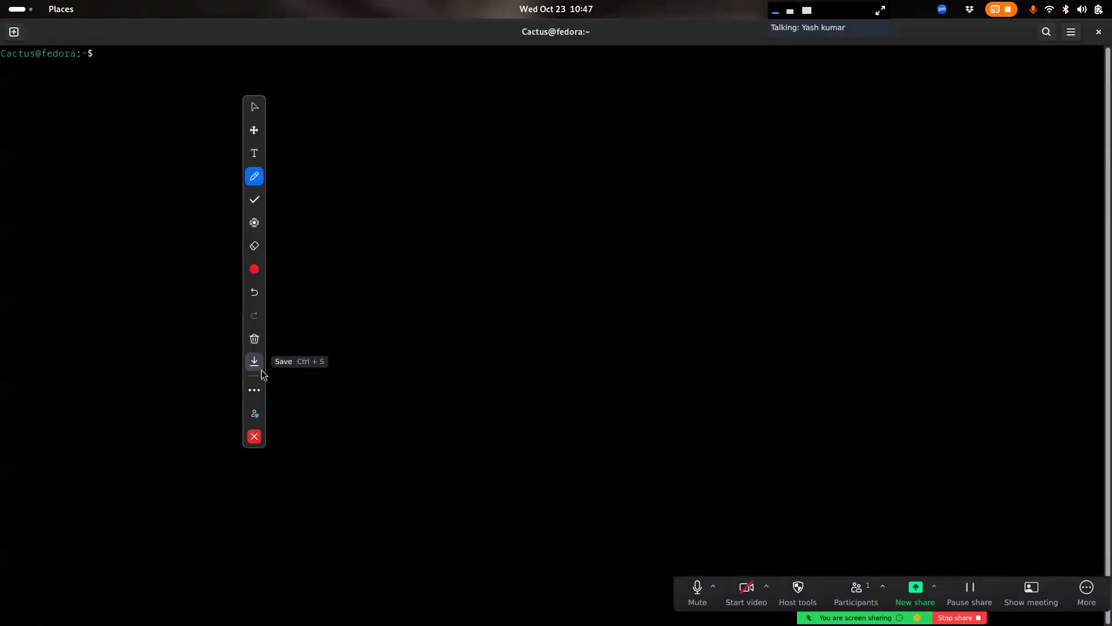
drag(266, 372, 19, 513)
mouse_move(298, 76)
mouse_down()
mouse_move(402, 148)
mouse_move(322, 74)
mouse_move(306, 79)
mouse_up()
mouse_move(301, 155)
mouse_down()
mouse_move(418, 178)
mouse_move(387, 134)
mouse_up()
click(273, 292)
mouse_move(266, 313)
mouse_down()
mouse_move(323, 276)
mouse_move(346, 327)
mouse_move(359, 235)
mouse_move(411, 251)
mouse_move(432, 248)
mouse_move(439, 221)
mouse_move(480, 248)
mouse_move(518, 238)
mouse_up()
click(474, 224)
drag(430, 229, 459, 225)
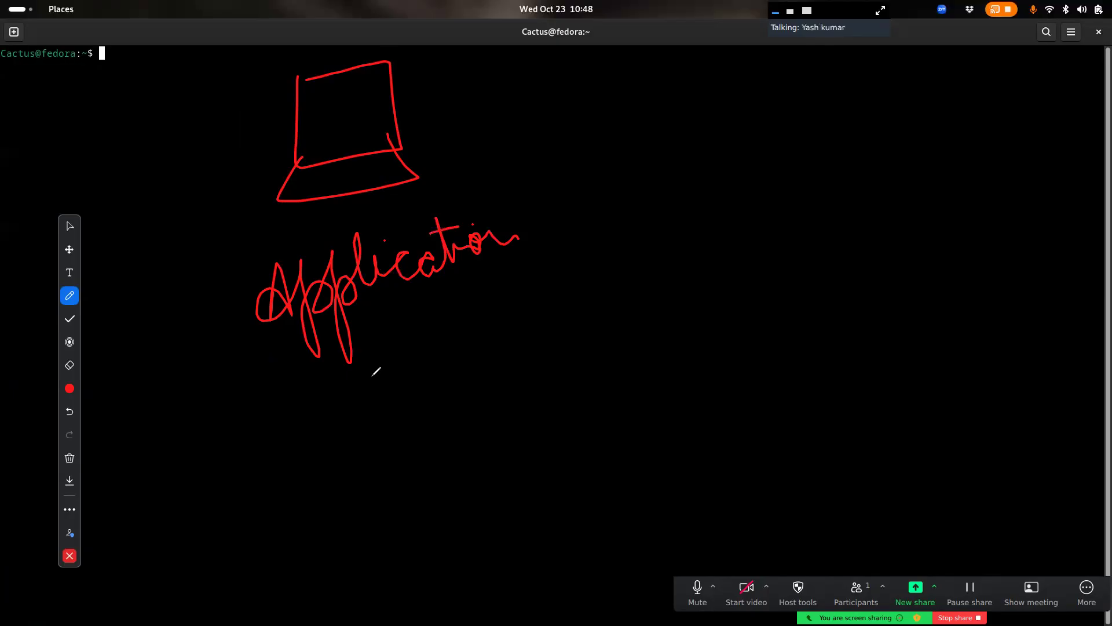
Mark the application laptop "Pub", draw a dividing line, and sketch a second laptop labelled "database" on the other side
mouse_move(212, 67)
mouse_down()
mouse_move(223, 104)
mouse_move(216, 81)
mouse_move(265, 110)
mouse_up()
drag(259, 54, 277, 69)
mouse_move(479, 25)
mouse_down()
mouse_move(567, 372)
mouse_move(608, 625)
mouse_up()
drag(657, 82, 755, 143)
drag(735, 77, 665, 93)
mouse_move(692, 149)
mouse_down()
mouse_move(664, 203)
mouse_move(770, 180)
mouse_up()
drag(747, 141, 770, 181)
mouse_move(692, 262)
mouse_down()
mouse_move(684, 243)
mouse_move(715, 272)
mouse_move(752, 283)
mouse_move(800, 255)
mouse_move(810, 227)
mouse_move(852, 249)
mouse_move(873, 234)
mouse_move(918, 261)
mouse_up()
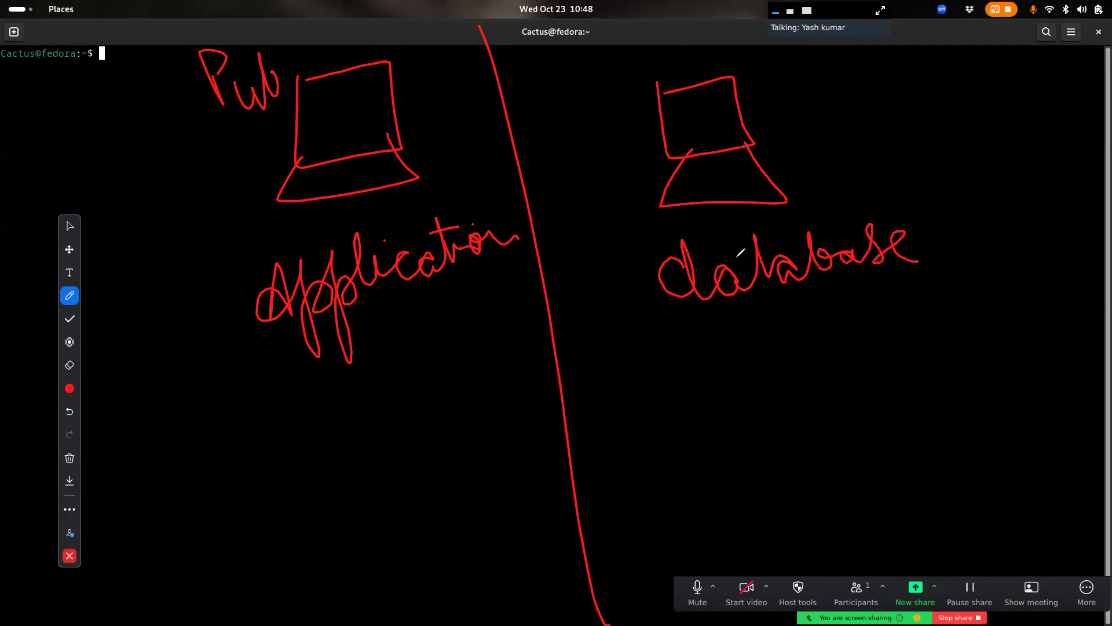
drag(786, 237, 745, 256)
Draw an arrow from the application laptop to the database laptop, plus a circled outside arrow and a tick at the database
mouse_move(382, 110)
mouse_down()
mouse_move(623, 137)
mouse_move(618, 153)
mouse_up()
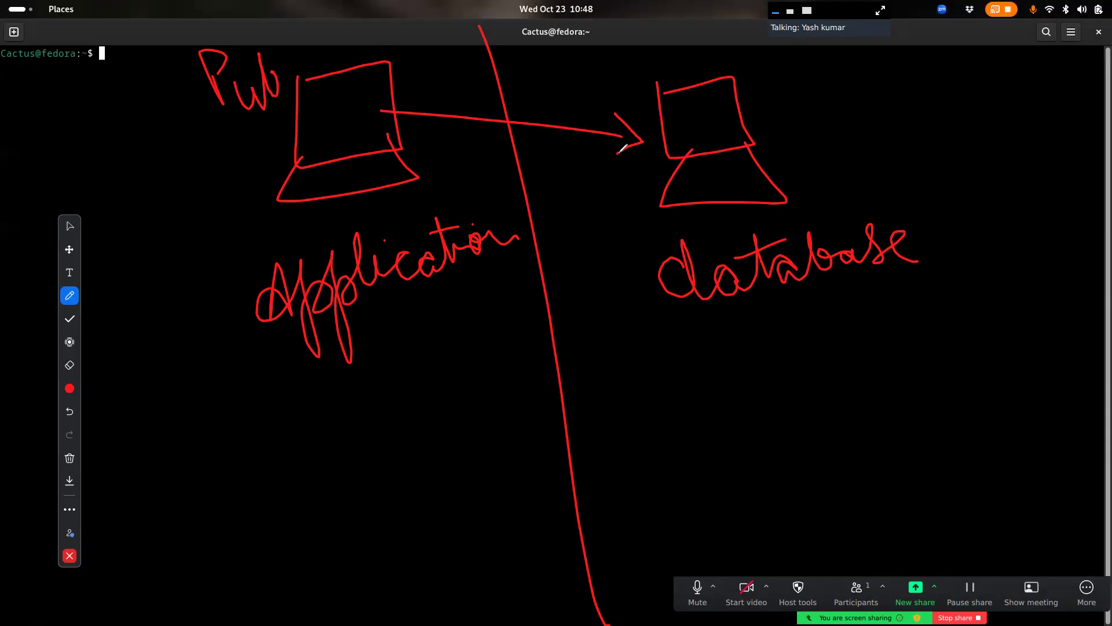
mouse_move(860, 68)
mouse_down()
mouse_move(777, 80)
mouse_move(792, 108)
mouse_up()
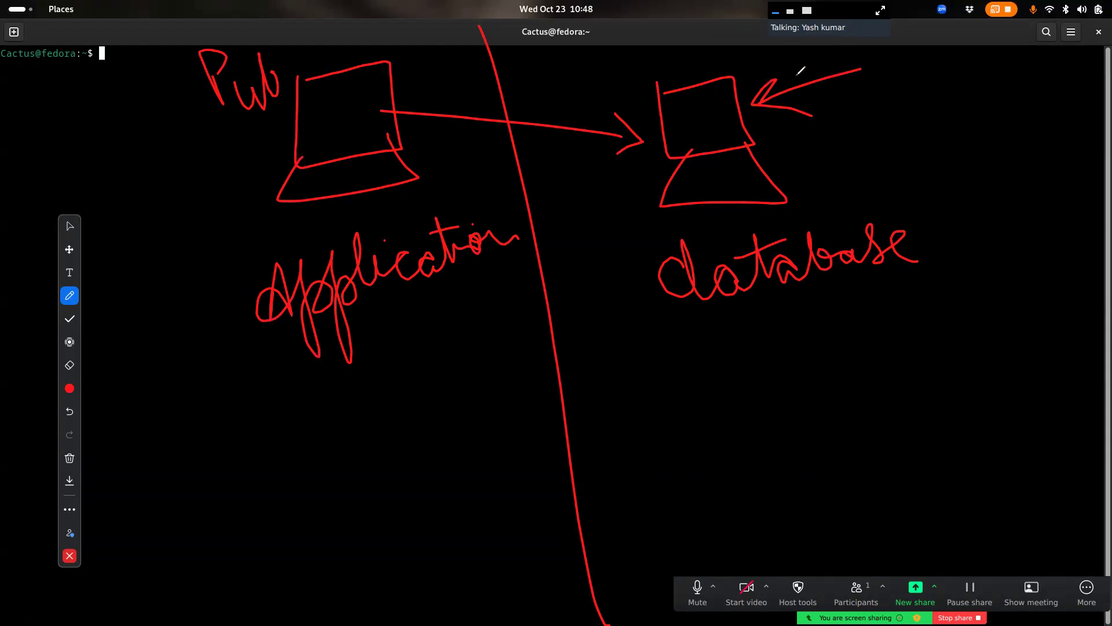
mouse_move(786, 42)
mouse_down()
mouse_move(756, 142)
mouse_move(783, 45)
mouse_up()
mouse_move(928, 242)
mouse_down()
mouse_move(941, 251)
mouse_move(1041, 176)
mouse_up()
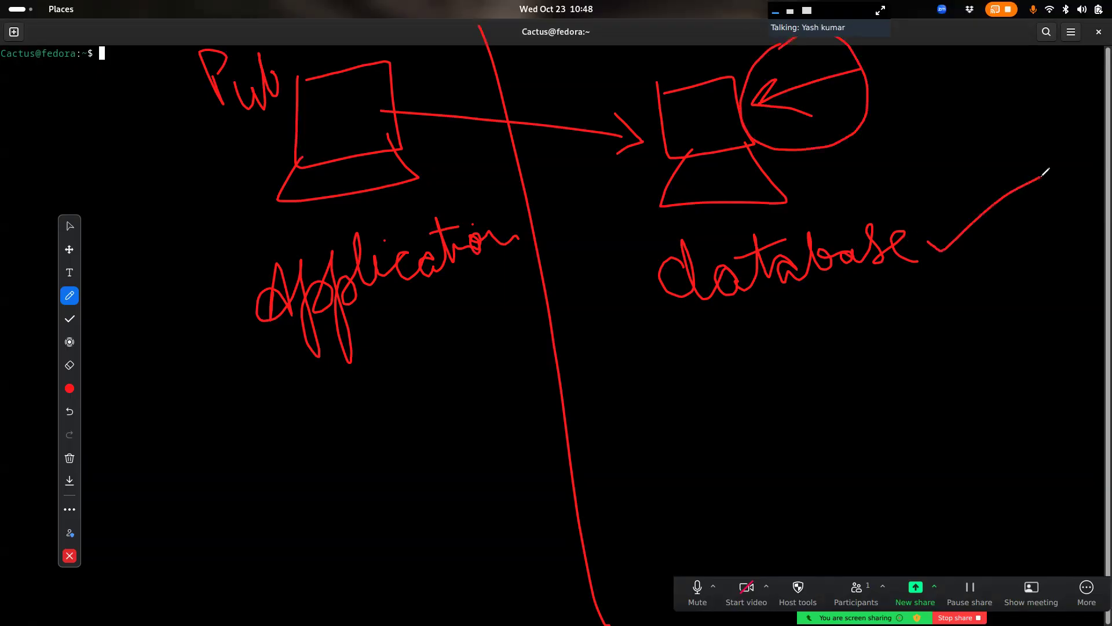
Write "install ?" and "OS - update ?" beneath the database label and underline both notes
mouse_move(665, 362)
mouse_down()
mouse_move(727, 331)
mouse_move(756, 378)
mouse_move(786, 353)
mouse_move(807, 365)
mouse_move(846, 306)
mouse_move(852, 367)
mouse_up()
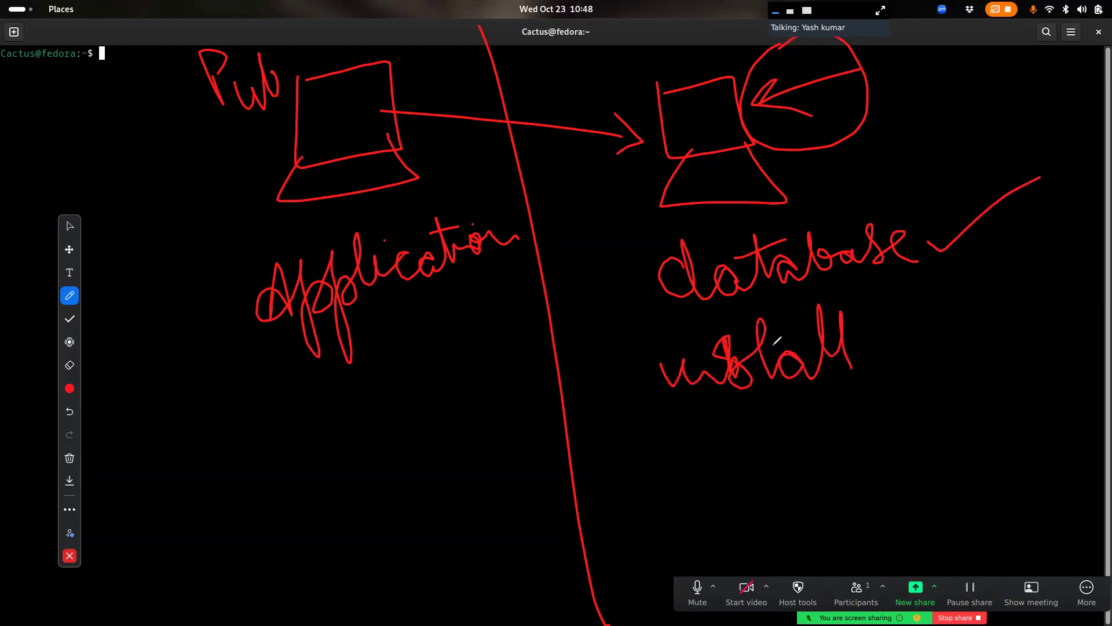
drag(755, 396, 879, 382)
drag(892, 320, 922, 389)
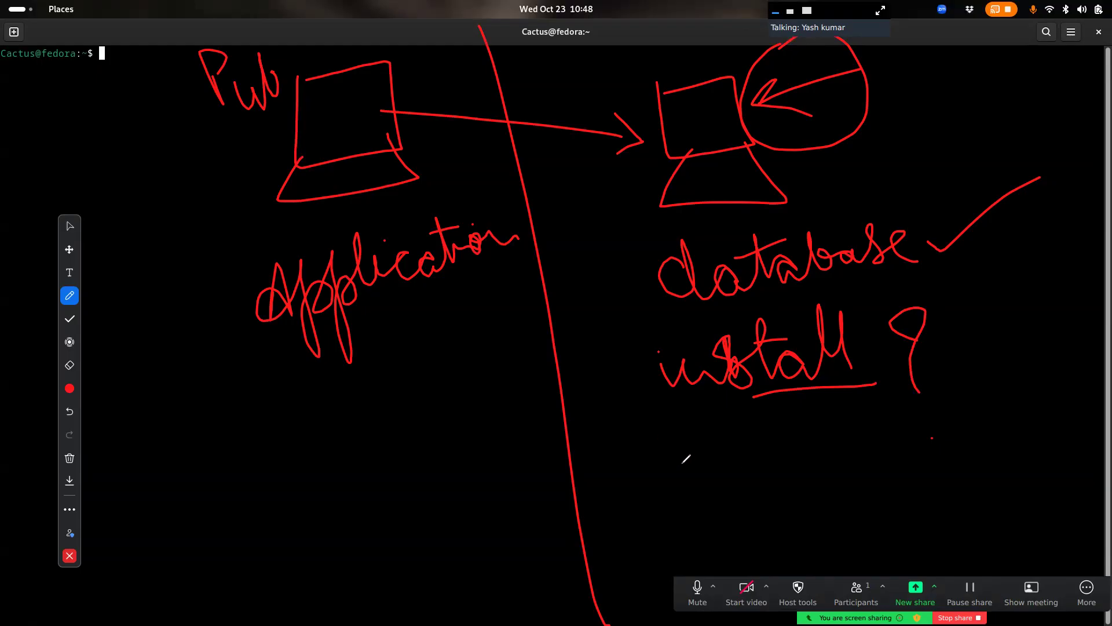
mouse_move(662, 450)
mouse_down()
mouse_move(681, 440)
mouse_move(725, 481)
mouse_up()
mouse_move(748, 445)
mouse_down()
mouse_move(805, 458)
mouse_move(838, 401)
mouse_move(859, 458)
mouse_move(897, 441)
mouse_move(905, 449)
mouse_move(881, 470)
mouse_move(919, 417)
mouse_move(921, 473)
mouse_up()
mouse_move(944, 441)
mouse_down()
mouse_move(935, 488)
mouse_move(968, 474)
mouse_up()
mouse_move(968, 405)
mouse_down()
mouse_move(1006, 500)
mouse_move(678, 485)
mouse_up()
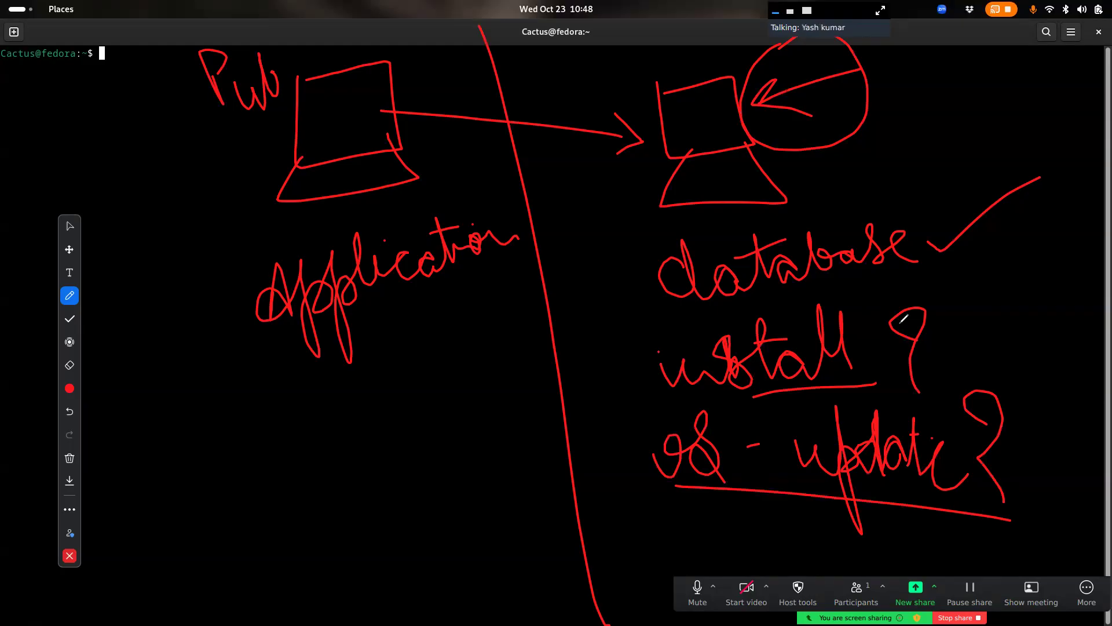
drag(670, 78, 720, 57)
Clear all the annotation drawings and close the annotation tools
click(70, 458)
click(143, 434)
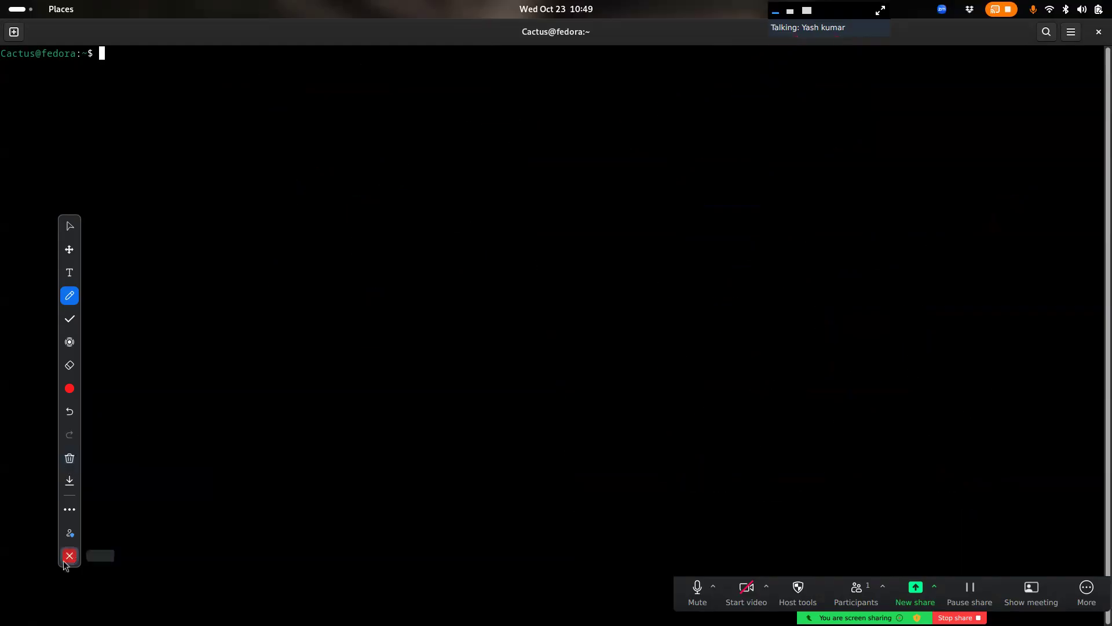
click(70, 556)
Switch back to the browser's EC2 instances list and select only the network-1 instance
key(super)
click(655, 263)
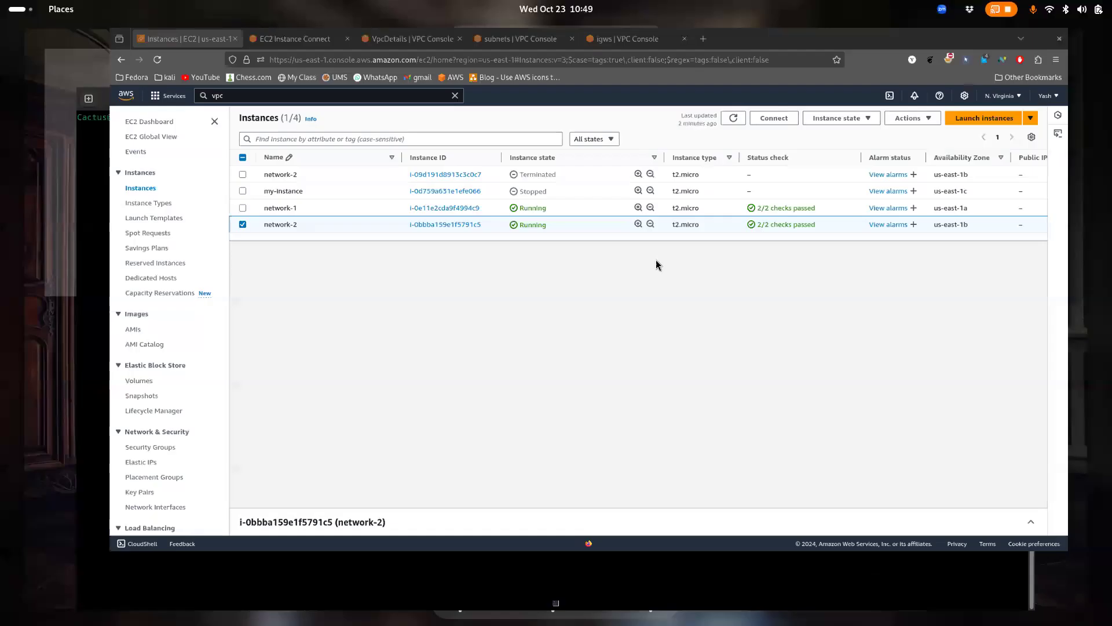
click(154, 228)
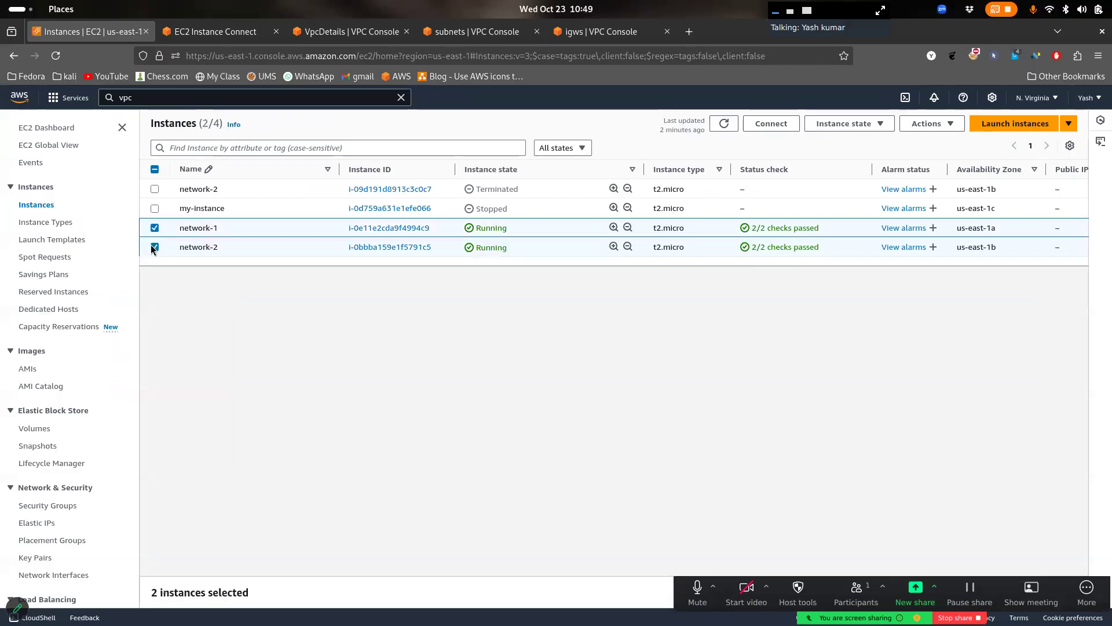
click(154, 247)
click(218, 31)
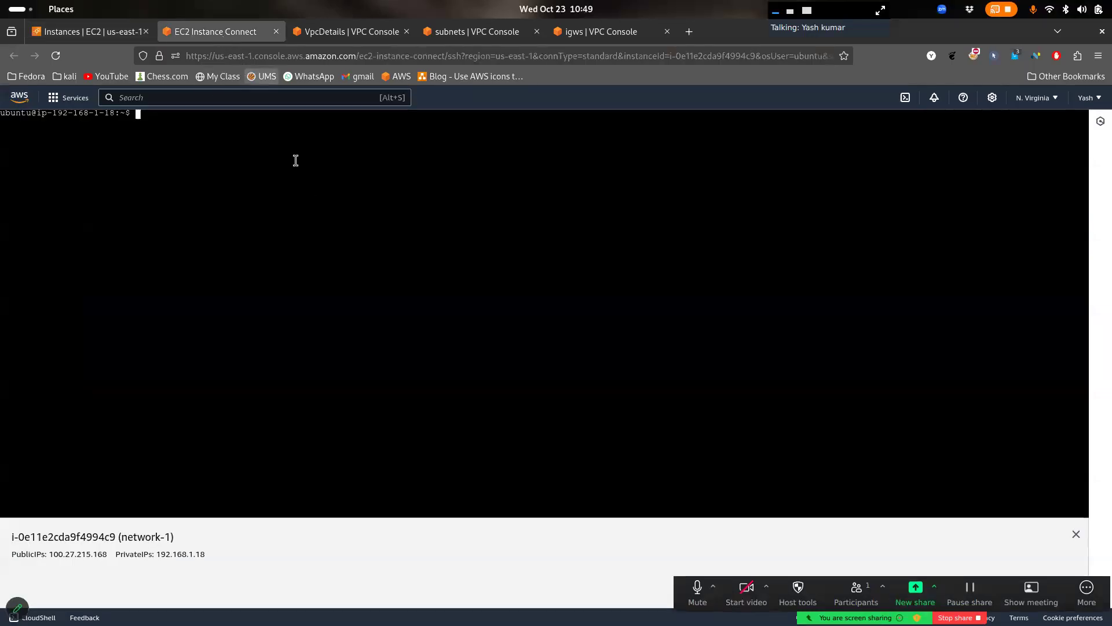
click(118, 29)
click(218, 32)
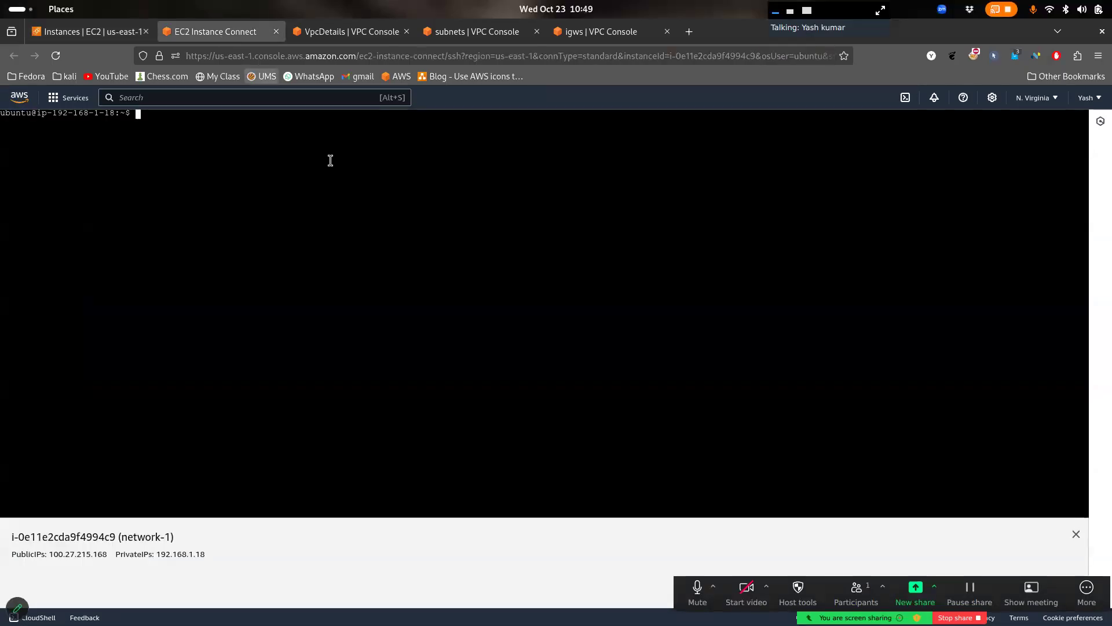
click(94, 34)
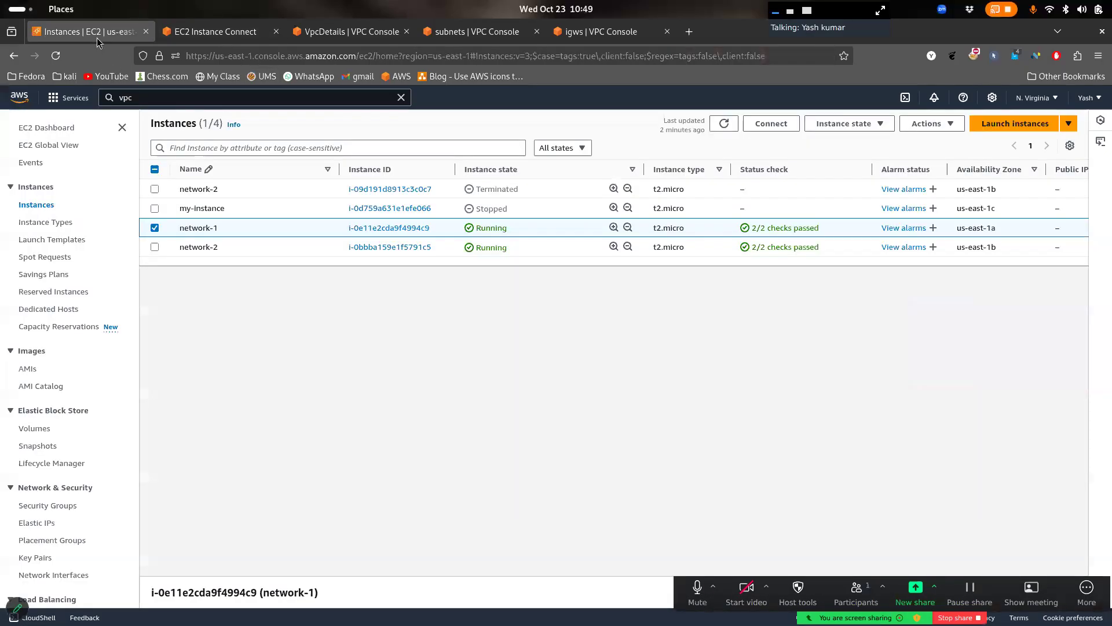
Switch to the local terminal and restore it as a smaller window over the EC2 instances list
key(super)
click(654, 434)
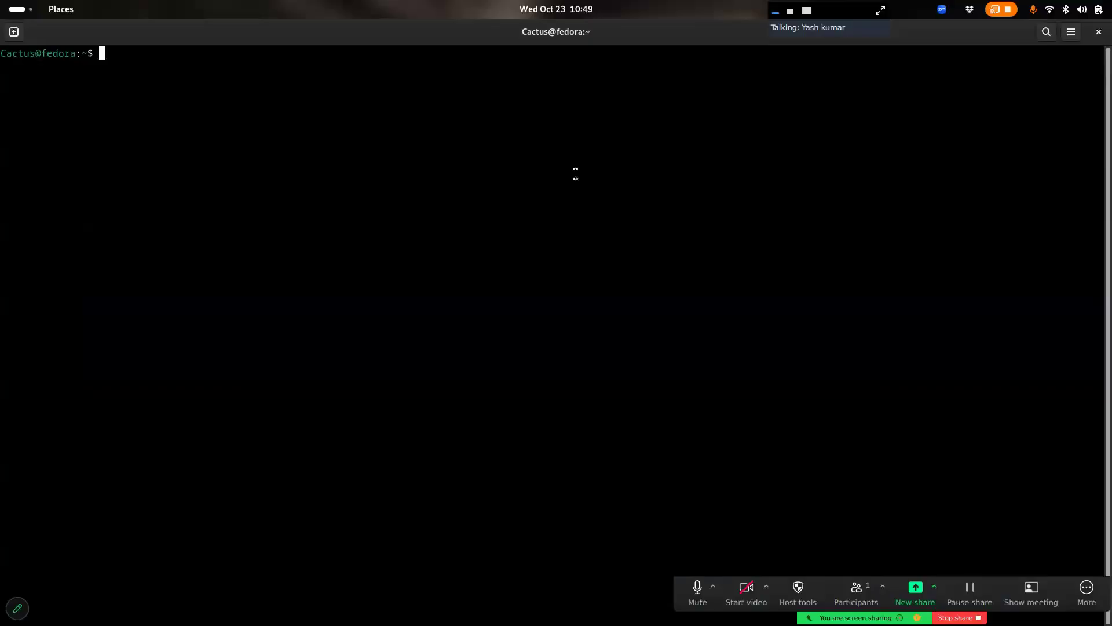
drag(681, 27, 857, 279)
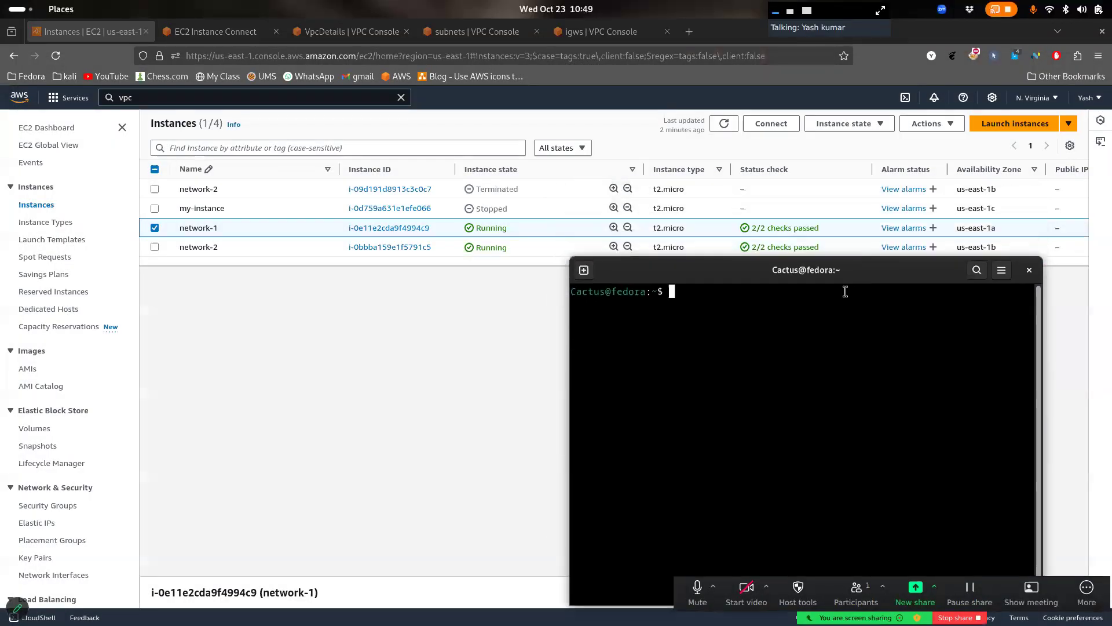
text(ssh)
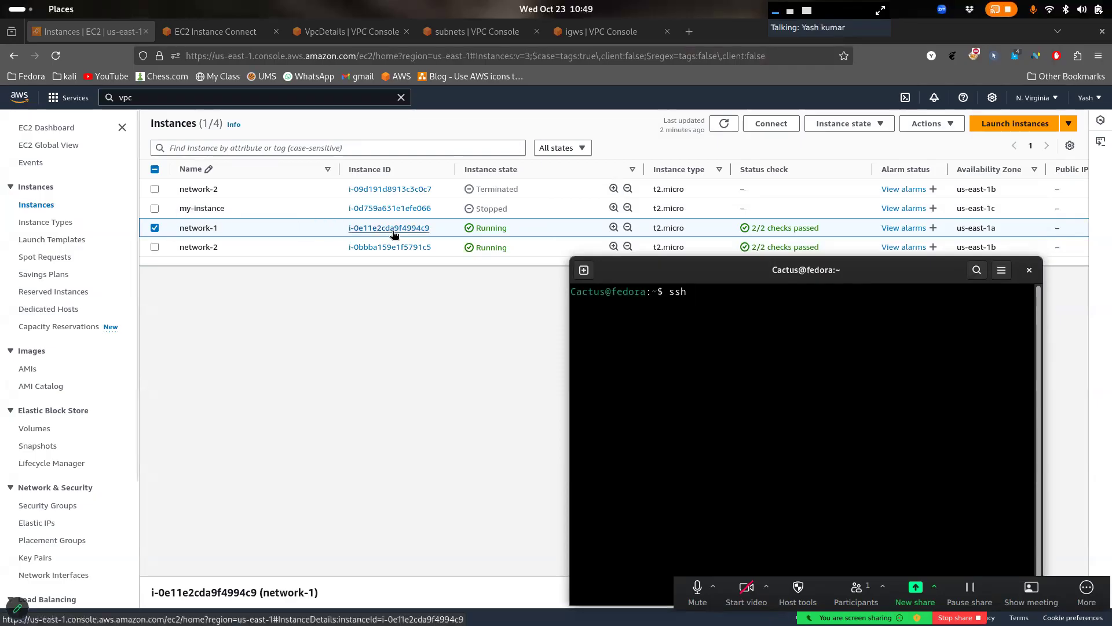
text( -)
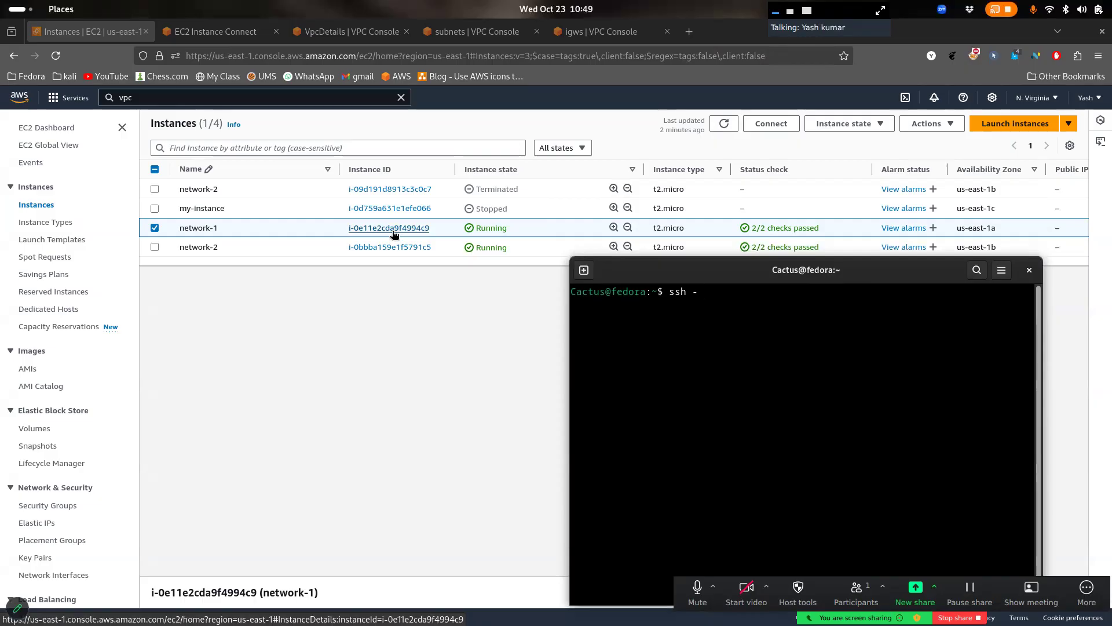
text(i "we)
key(BackSpace)
key(BackSpace)
key(BackSpace)
key(BackSpace)
key(BackSpace)
key(BackSpace)
key(BackSpace)
key(BackSpace)
key(BackSpace)
key(BackSpace)
Change the local terminal's working directory to Downloads and clear the screen
text(cd Docw)
key(Tab)
key(Return)
key(ctrl+l)
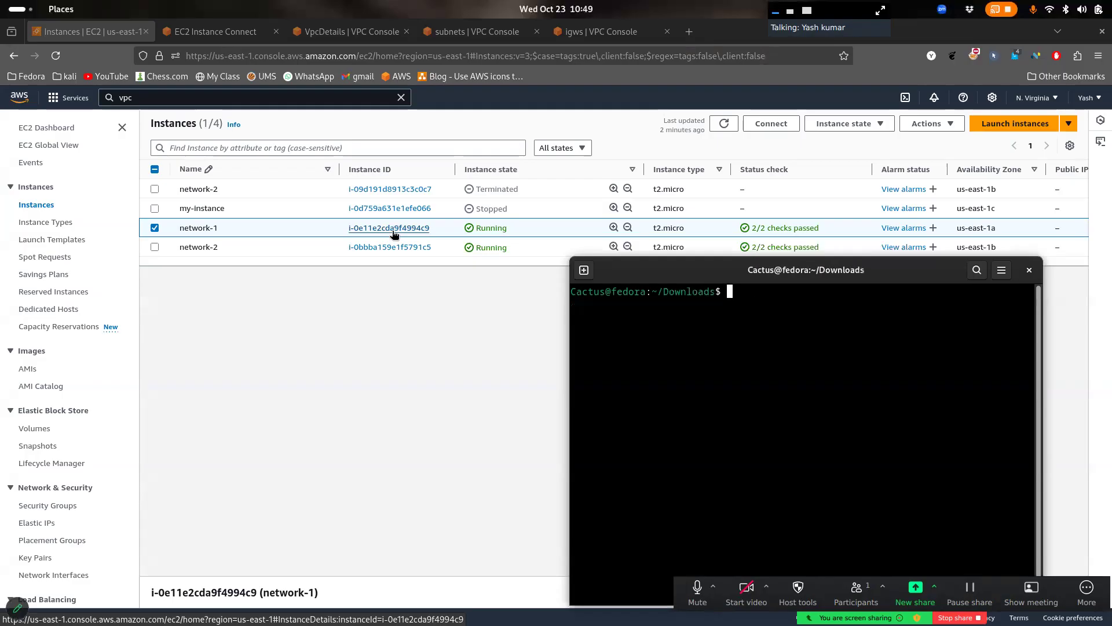
List the website.pem key file in the Downloads directory with ls
text(ls websi)
key(Tab)
key(Return)
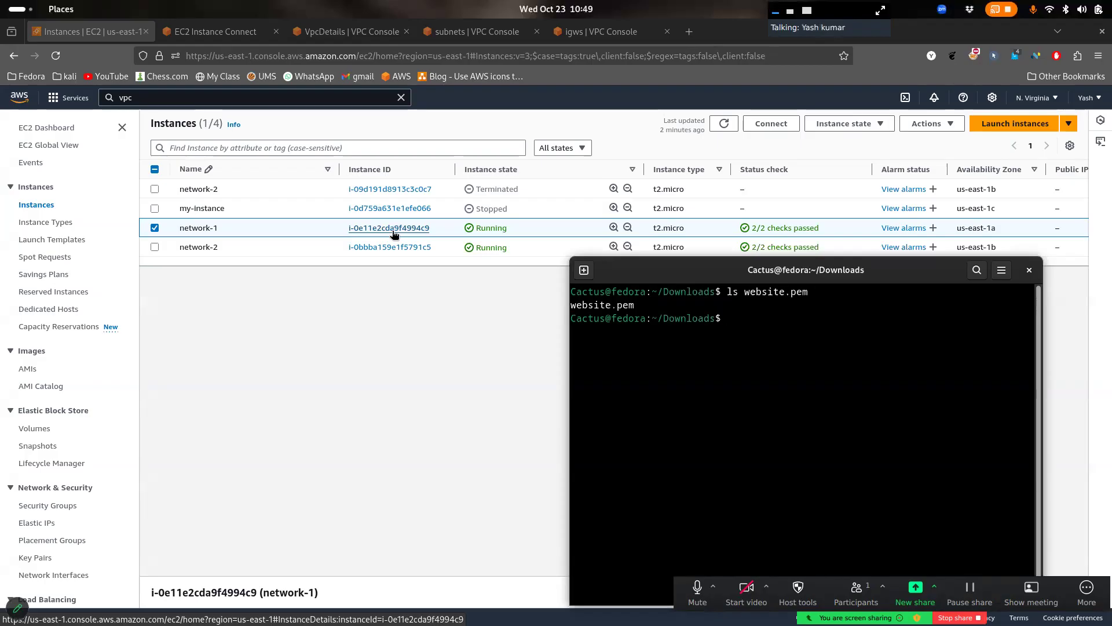
Check the permissions of the key file by running ls -l website.pem
key(Up)
key(Left)
key(Left)
key(Left)
key(Left)
key(Left)
key(Left)
key(Left)
key(Left)
key(Left)
key(Left)
key(Left)
key(Left)
text(-l)
key(Return)
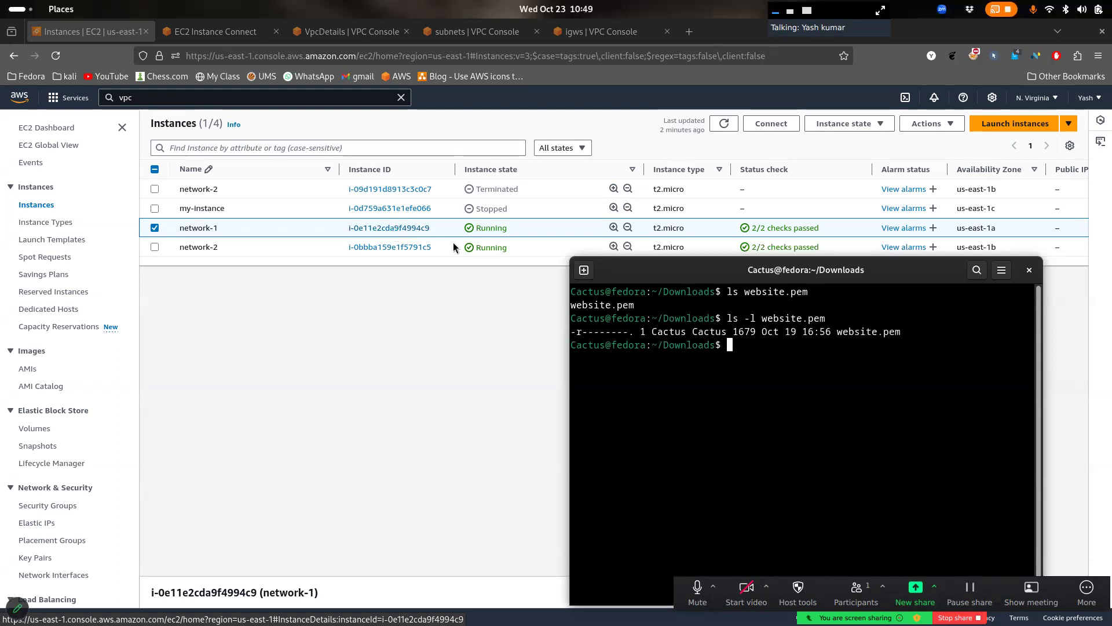
Switch to the browser, open the network-1 instance's details page and check the key pair assigned at launch
key(alt+Tab)
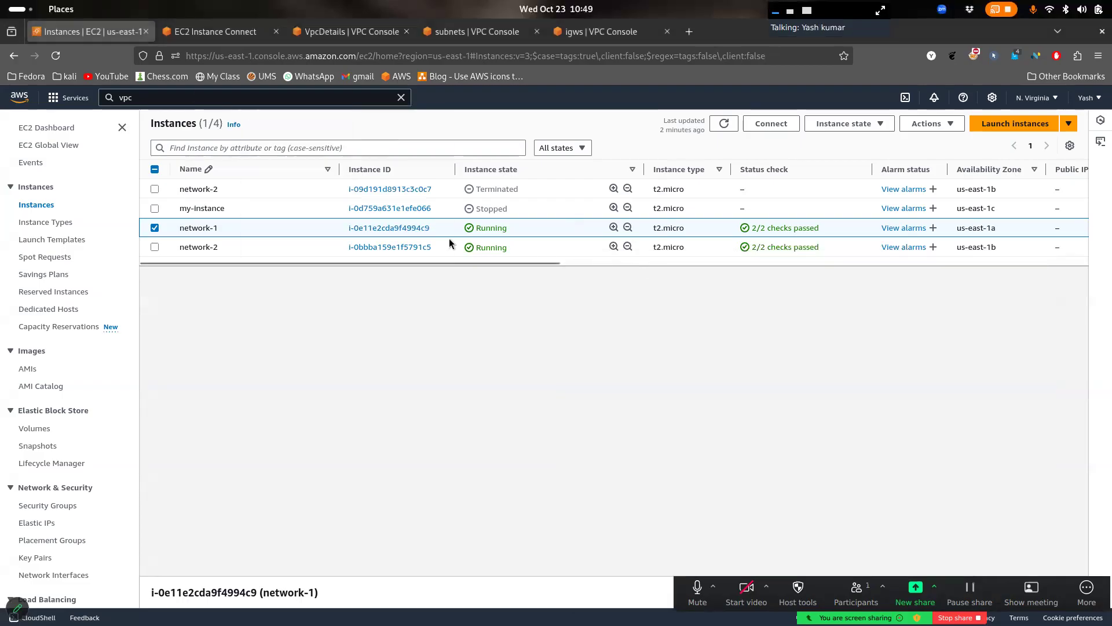
click(393, 230)
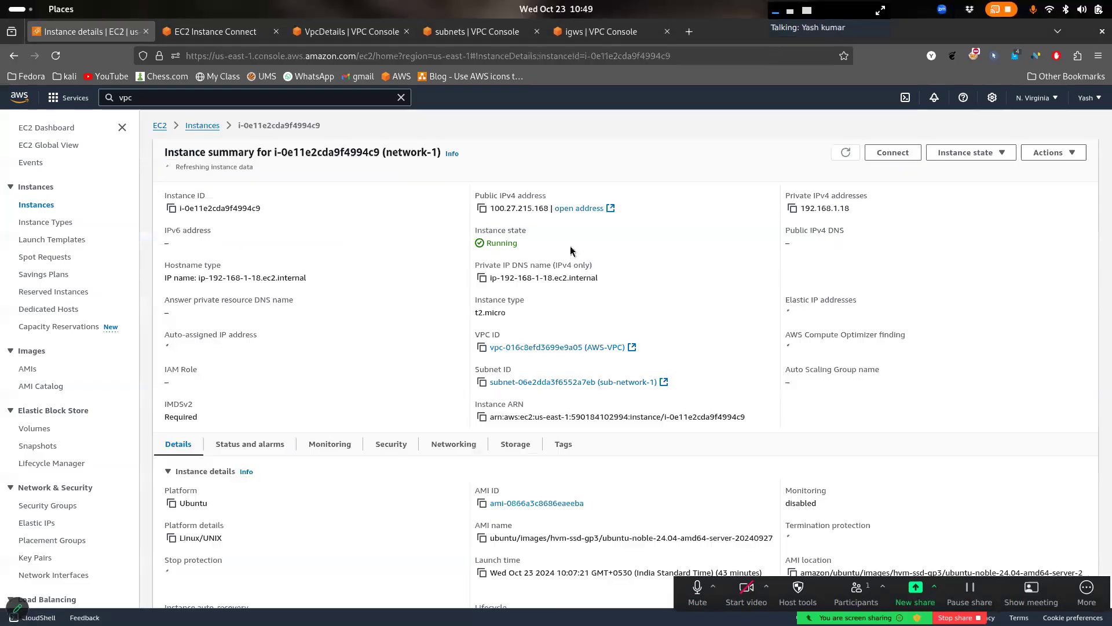
scroll(582, 324, down, 2)
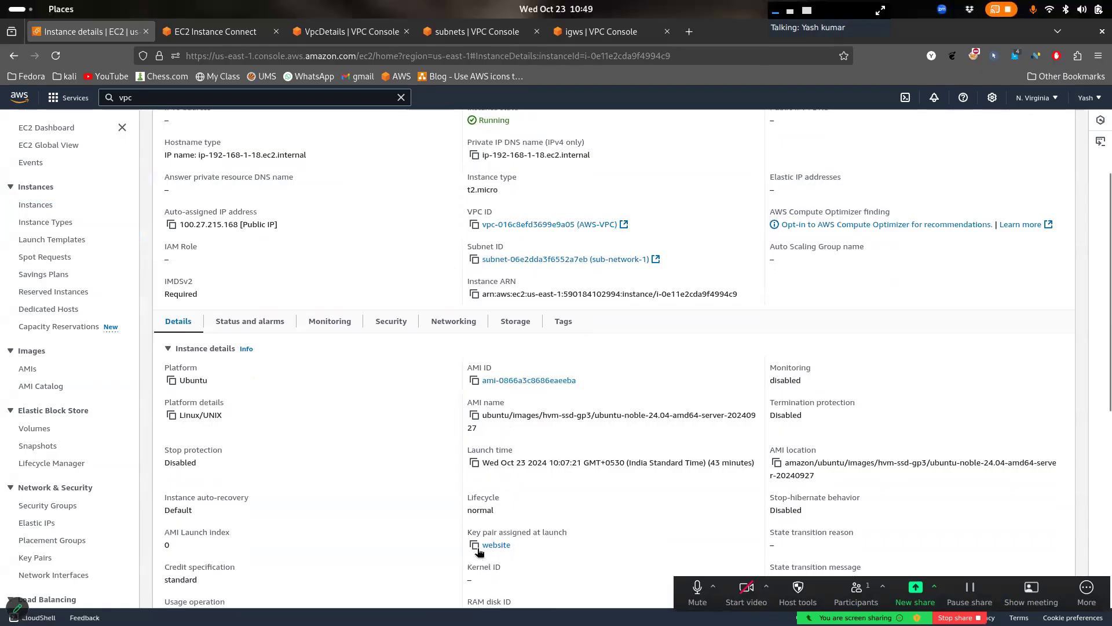
Leave network-1's details page and return to the list of EC2 instances
drag(542, 519, 543, 500)
click(542, 501)
key(alt+Left)
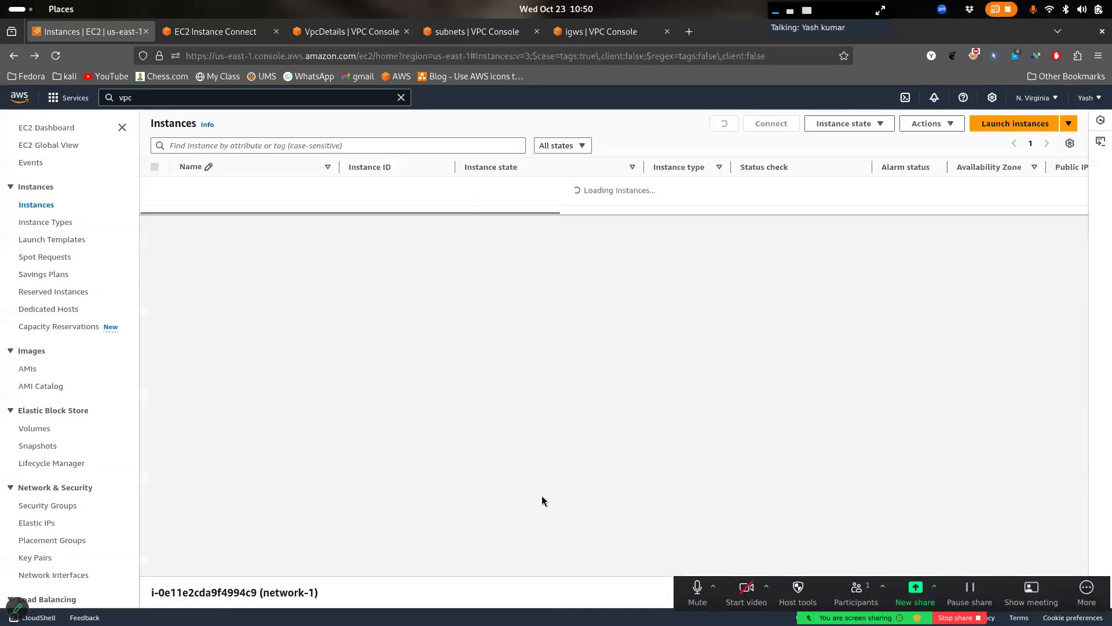
Switch to the local terminal and start the SSH command with ssh -i "website.pem" ubuntu, leaving out the host
key(super)
click(748, 509)
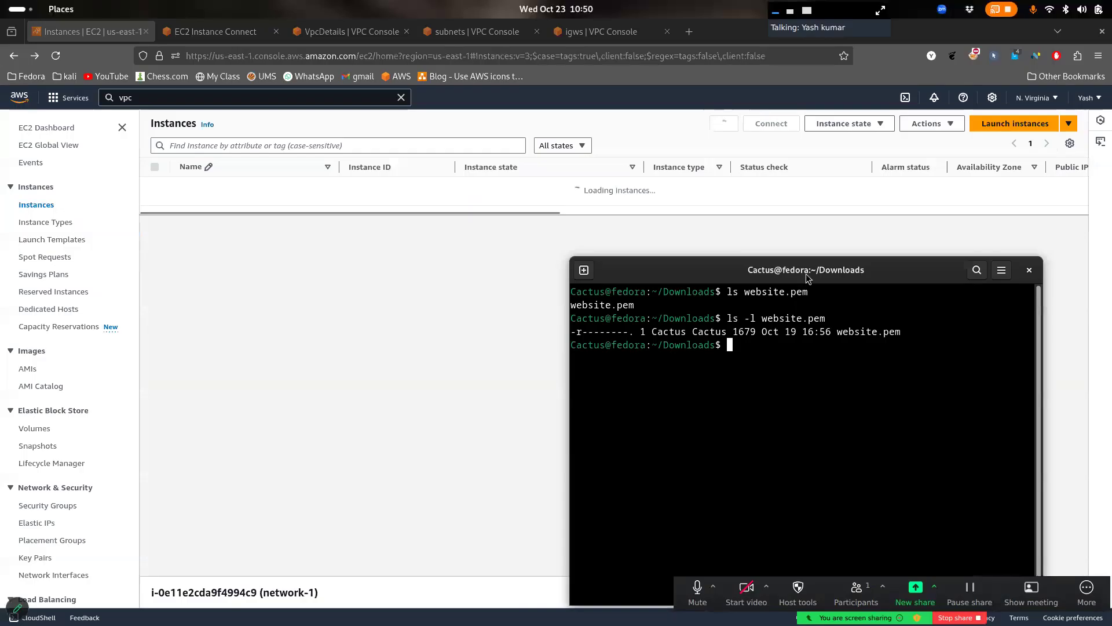
drag(809, 278, 783, 272)
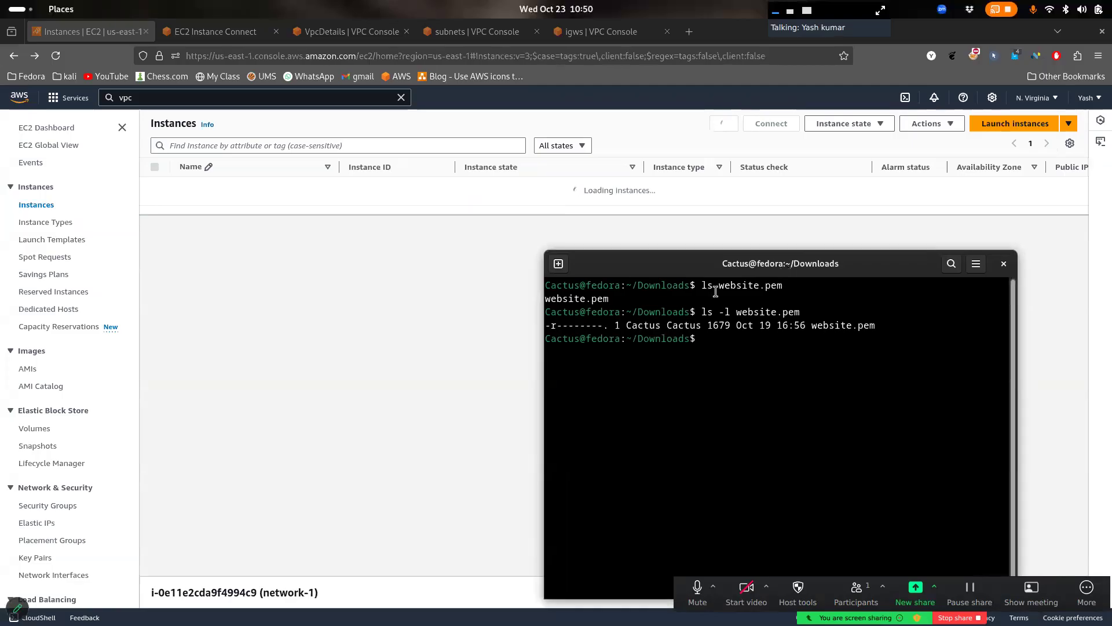
drag(718, 285, 773, 286)
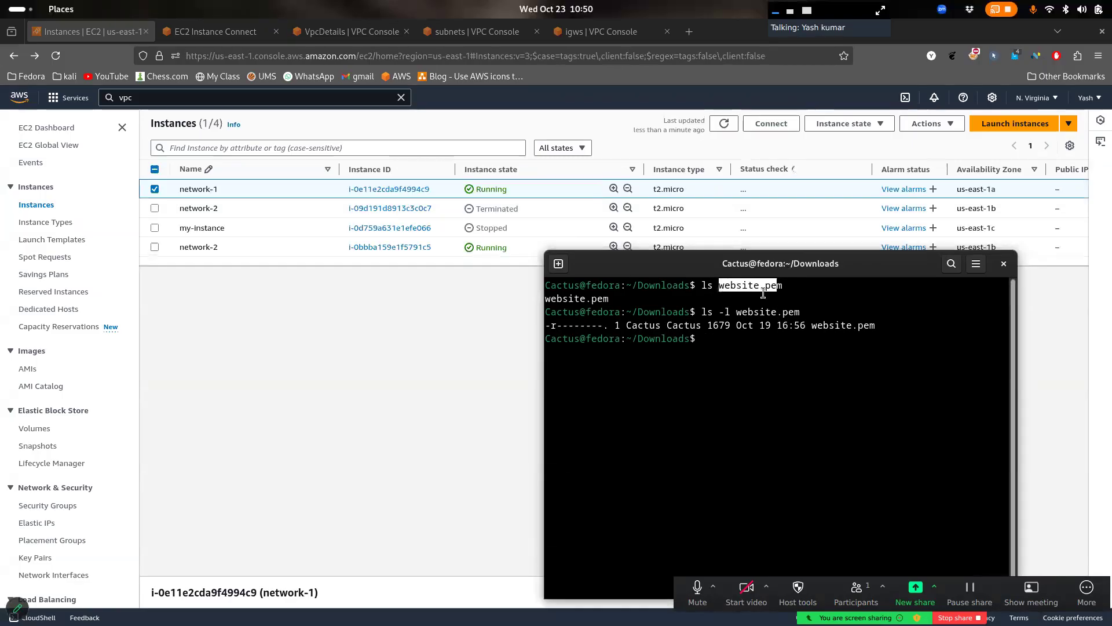
click(728, 346)
text(ssh -i )
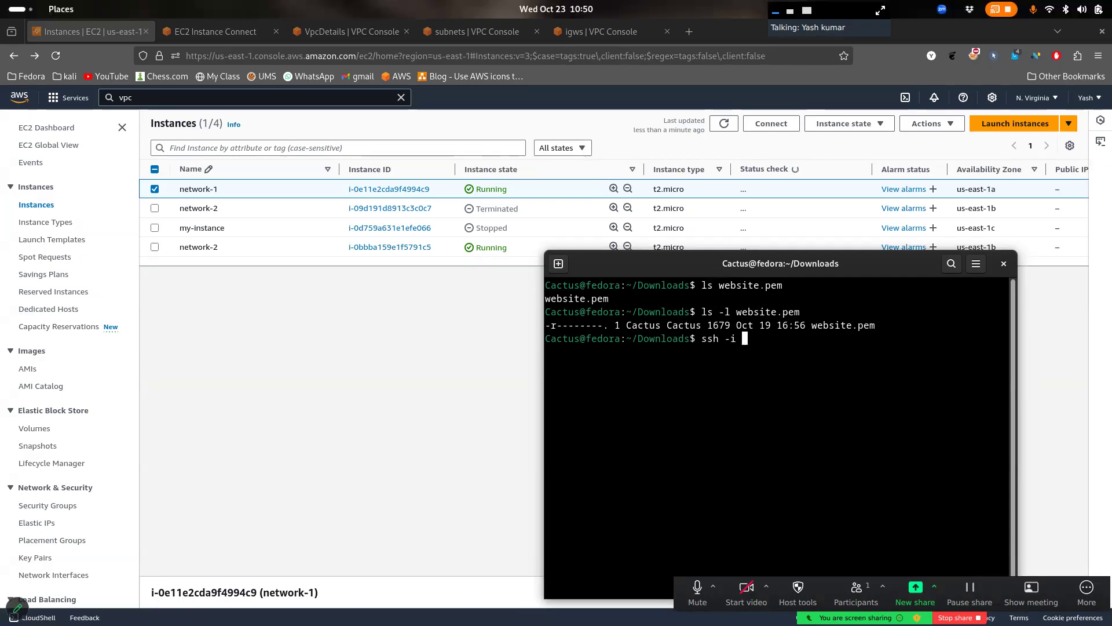
text("web)
key(Tab)
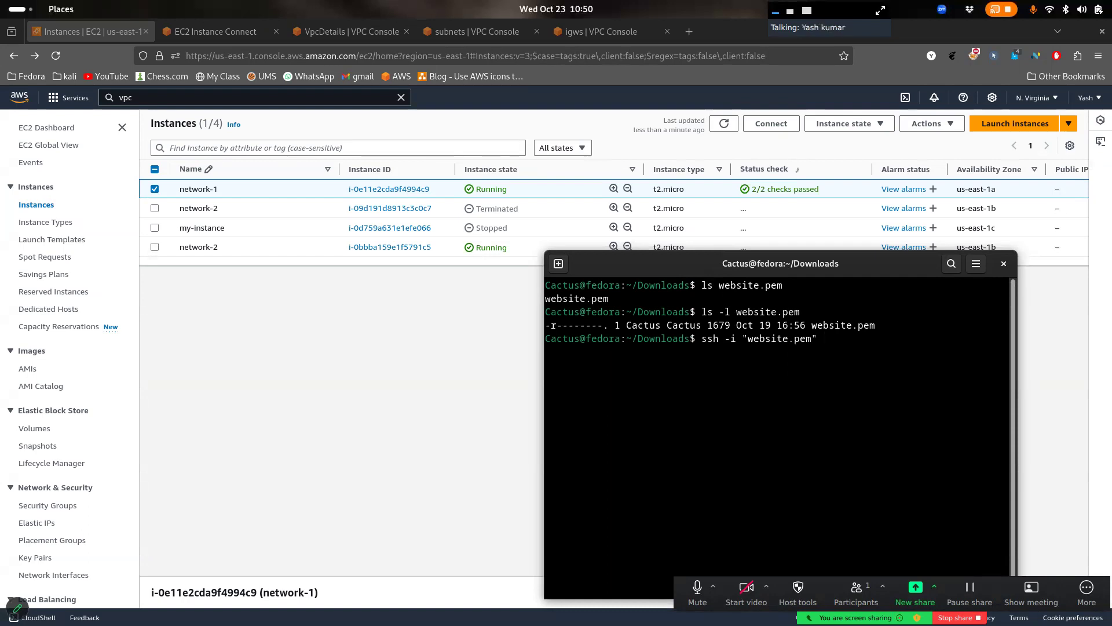
text(ubun)
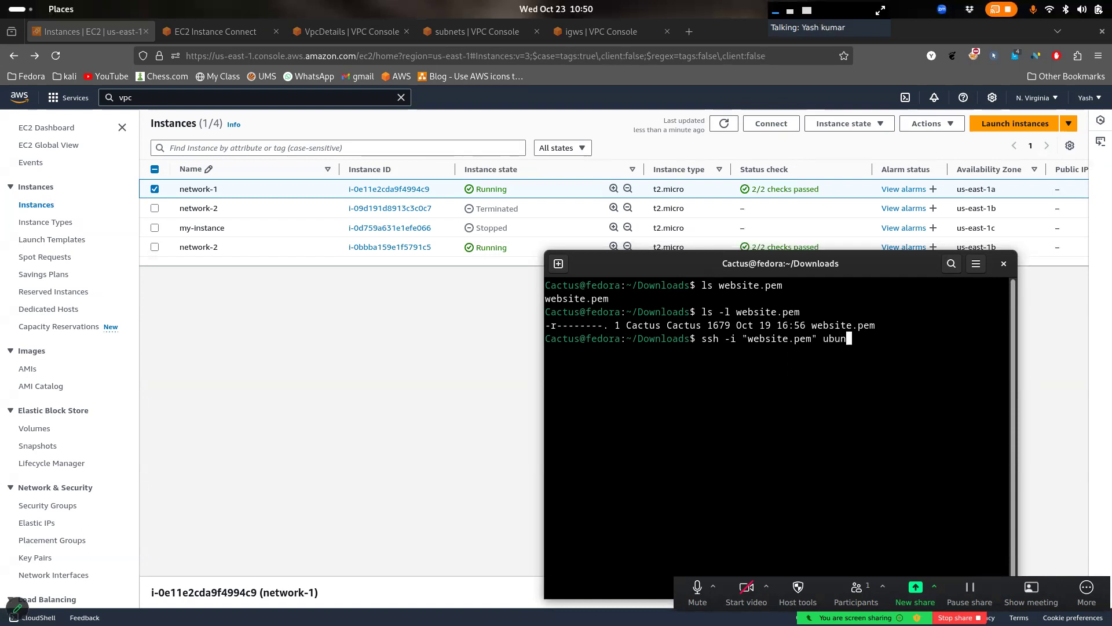
text(tu)
Close the old EC2 Instance Connect session in the browser and open the SSH client instructions for connecting to network-1
scroll(662, 202, right, 5)
scroll(662, 202, left, 5)
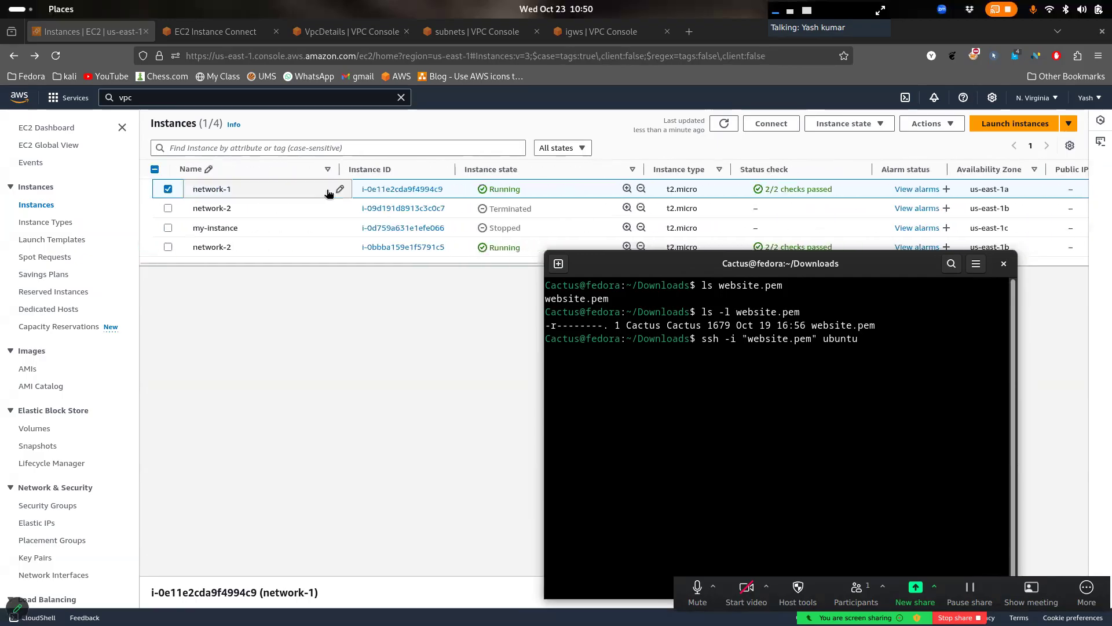
click(387, 190)
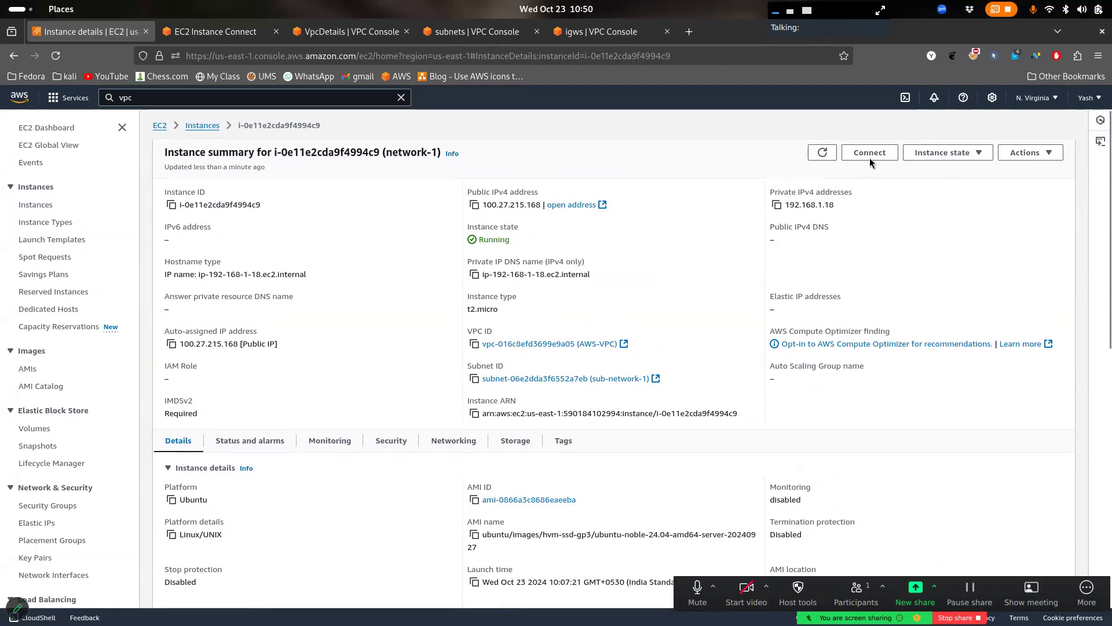
click(264, 34)
click(276, 31)
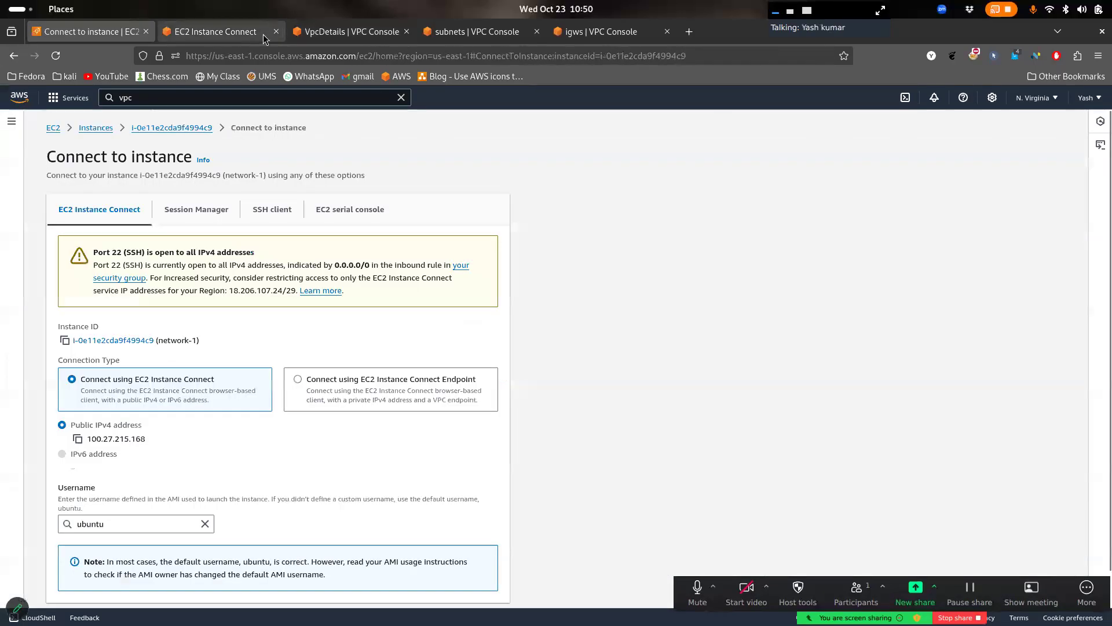
scroll(293, 218, down, 1)
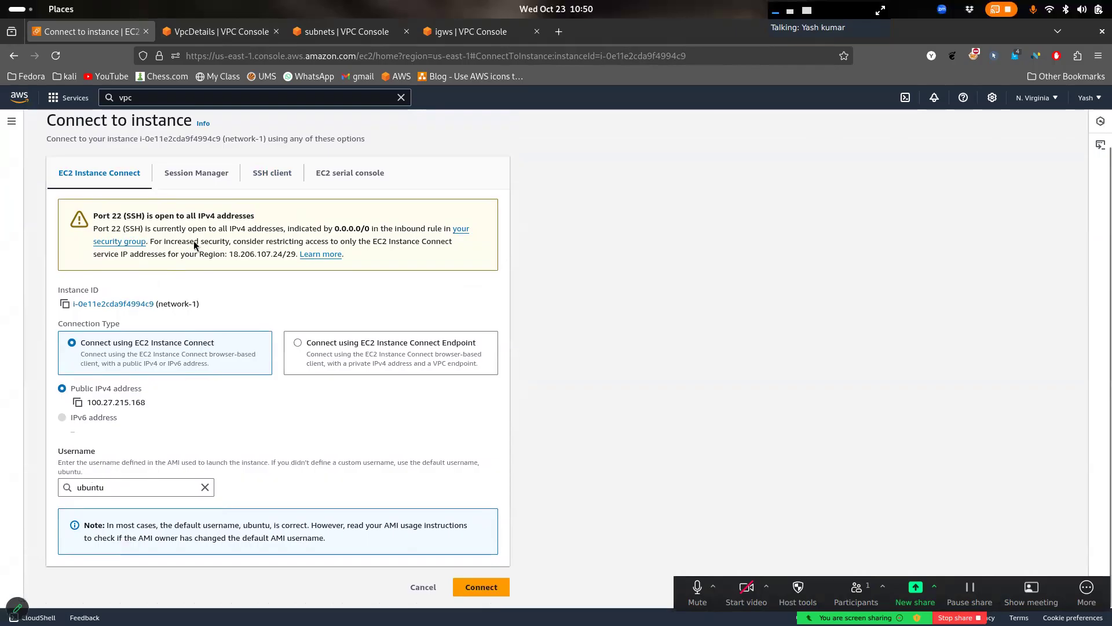
click(278, 173)
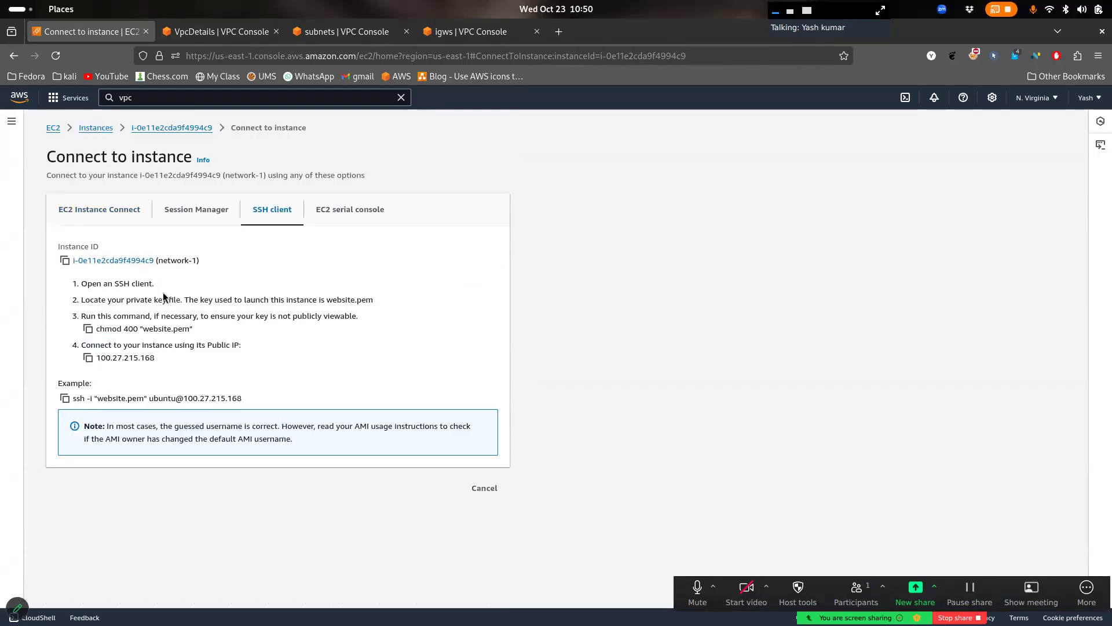
key(alt+Tab)
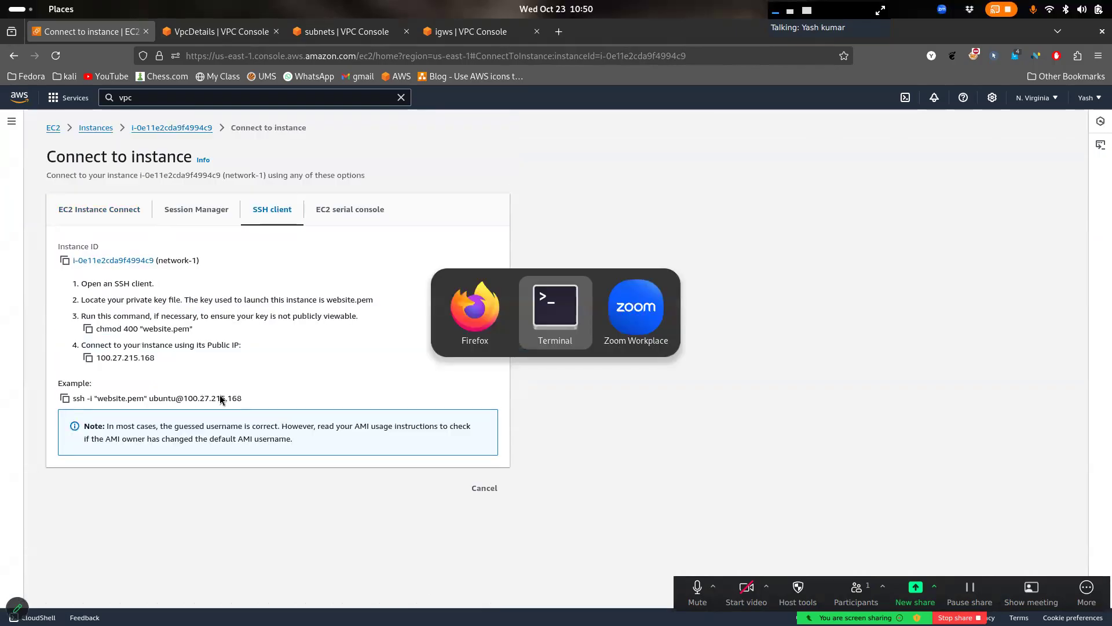
drag(837, 283, 841, 231)
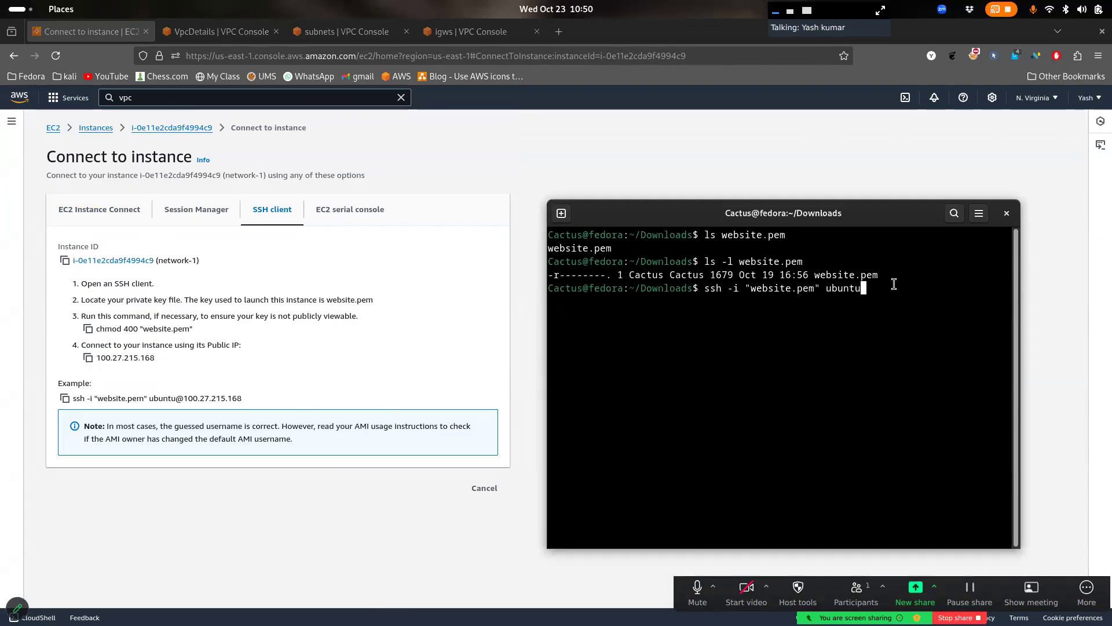
text(@)
click(88, 359)
click(88, 360)
key(alt+Tab)
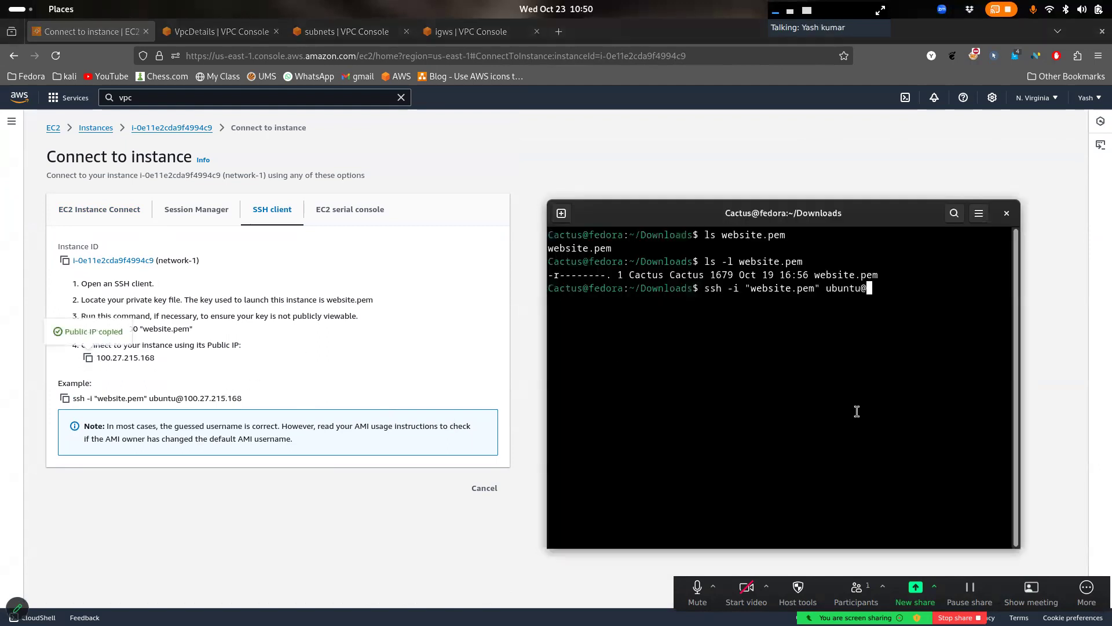
key(ctrl+shift+v)
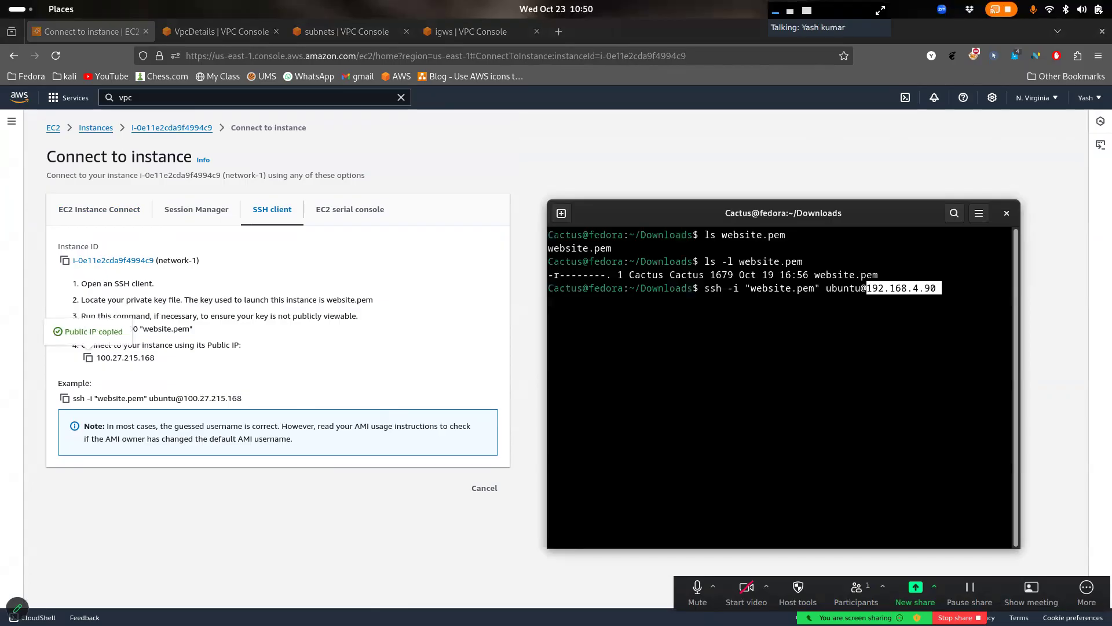
key(Return)
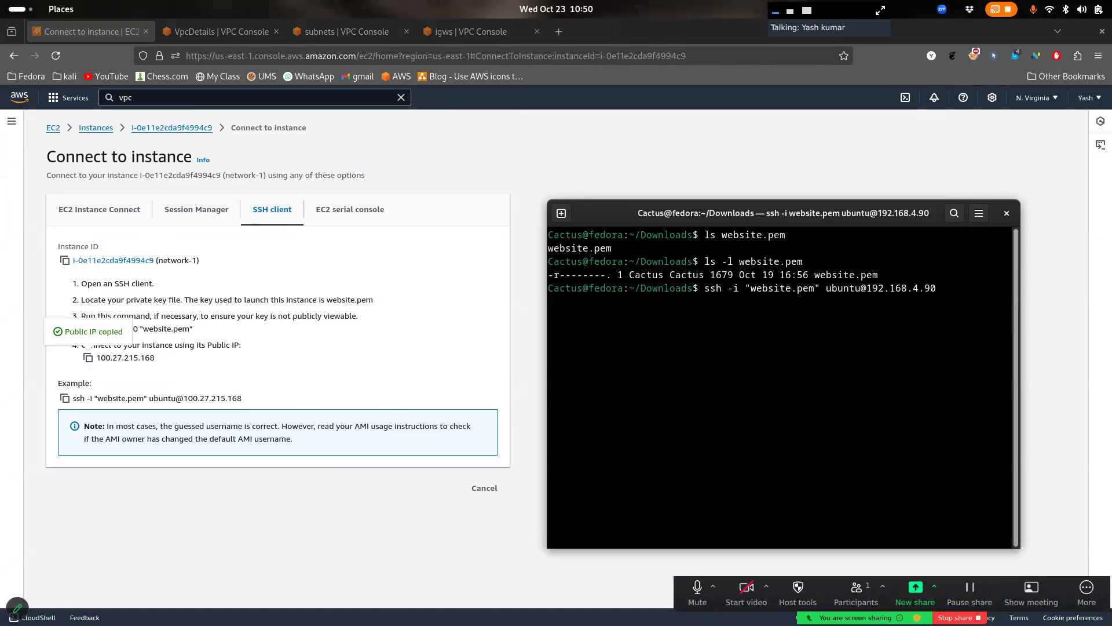
click(90, 359)
key(super)
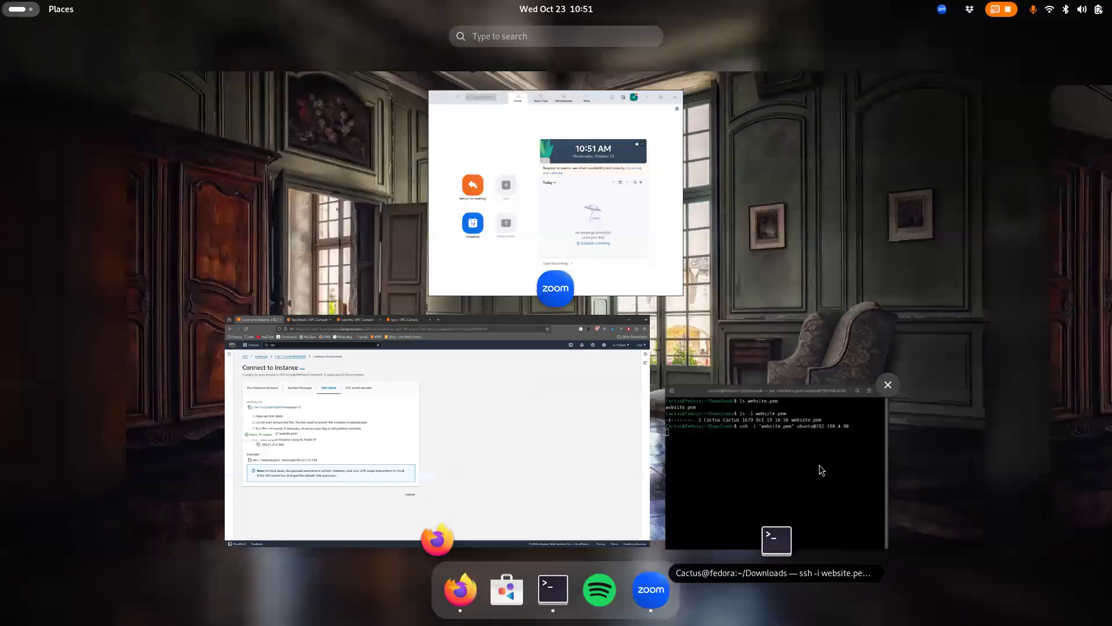
click(819, 466)
key(ctrl+c)
key(Up)
key(BackSpace)
key(BackSpace)
key(BackSpace)
key(BackSpace)
key(BackSpace)
key(BackSpace)
key(BackSpace)
key(BackSpace)
key(BackSpace)
key(BackSpace)
key(BackSpace)
key(BackSpace)
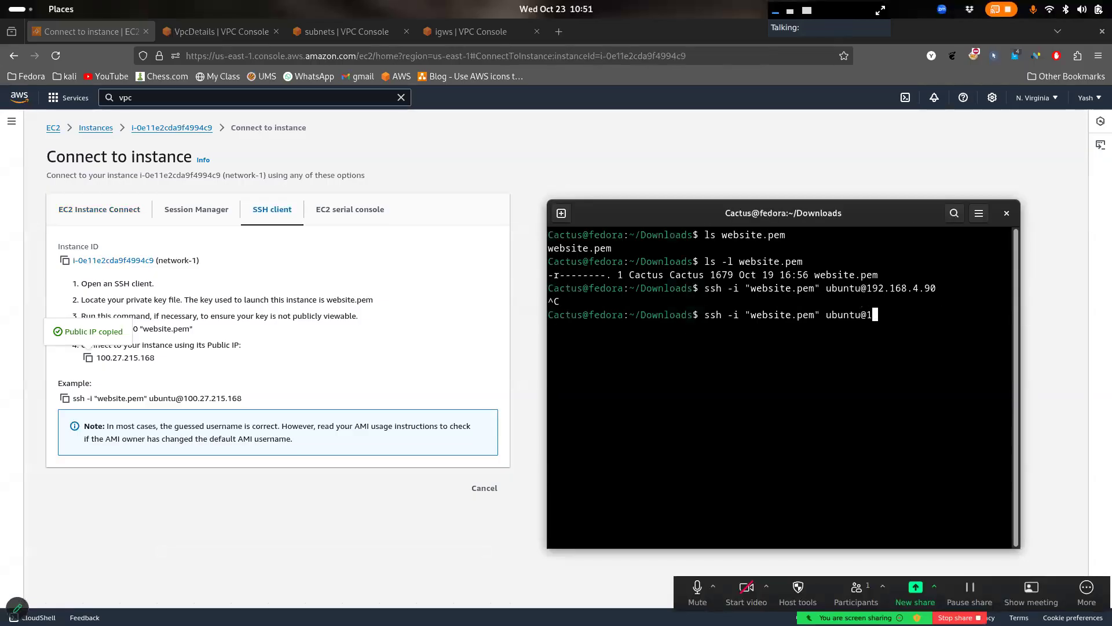
key(ctrl+shift+v)
key(Return)
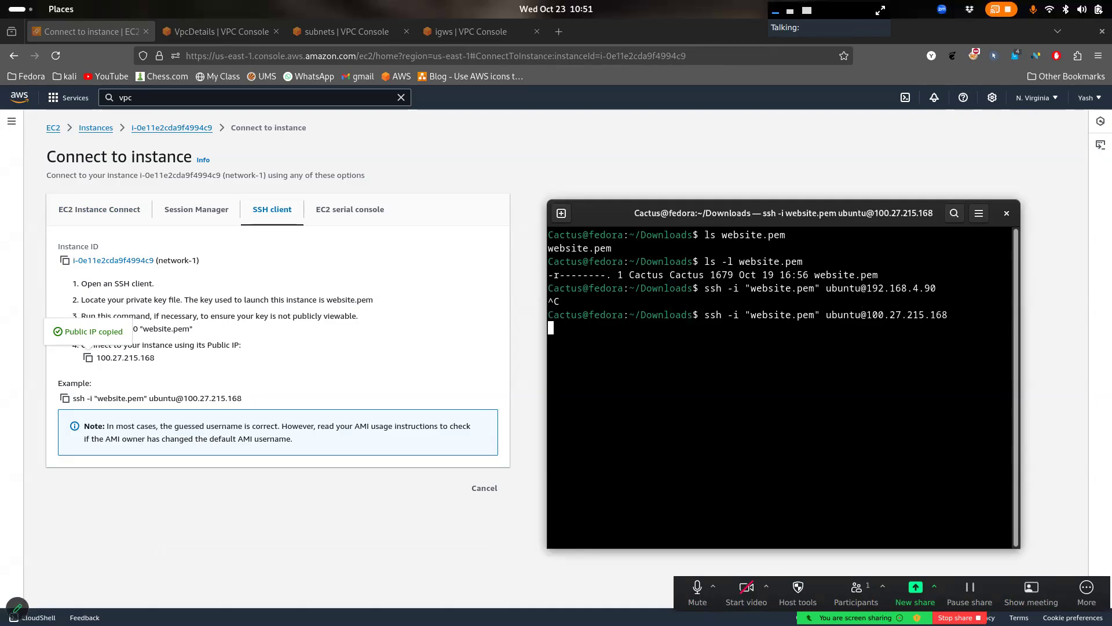
text(yes)
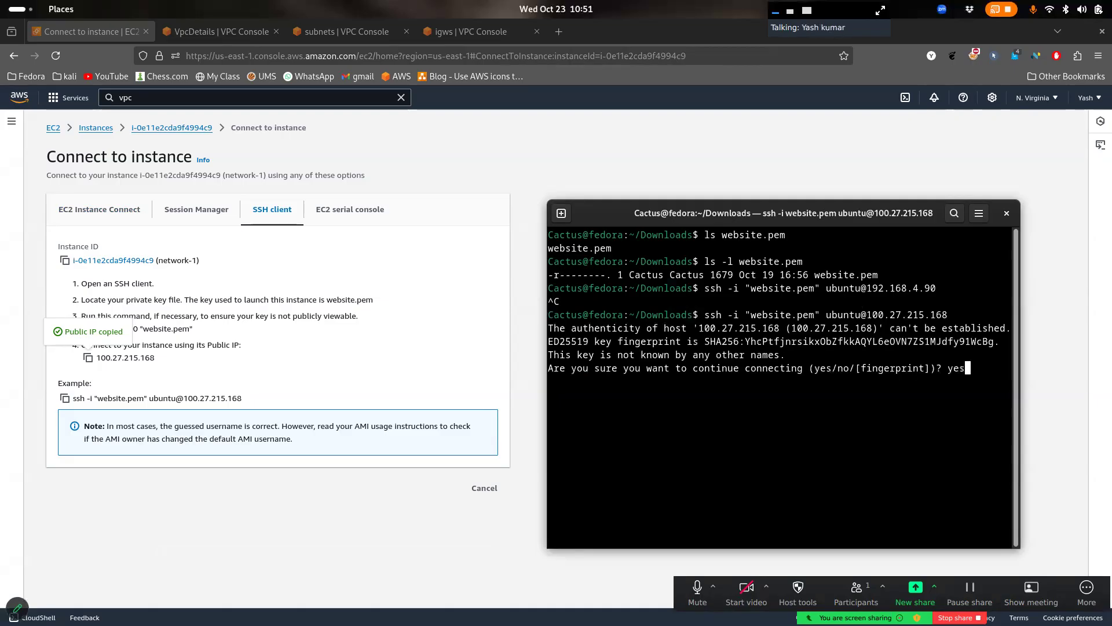
key(Return)
Arrange the browser and the terminal side by side, with the browser on the left half of the screen
drag(879, 221, 874, 156)
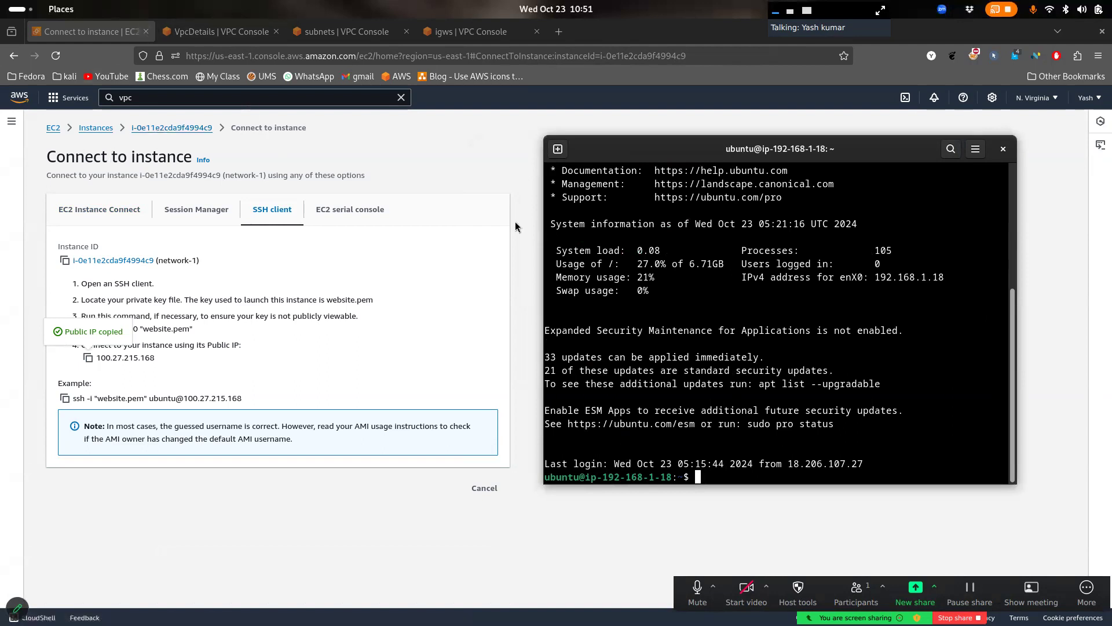
click(499, 215)
key(super+Left)
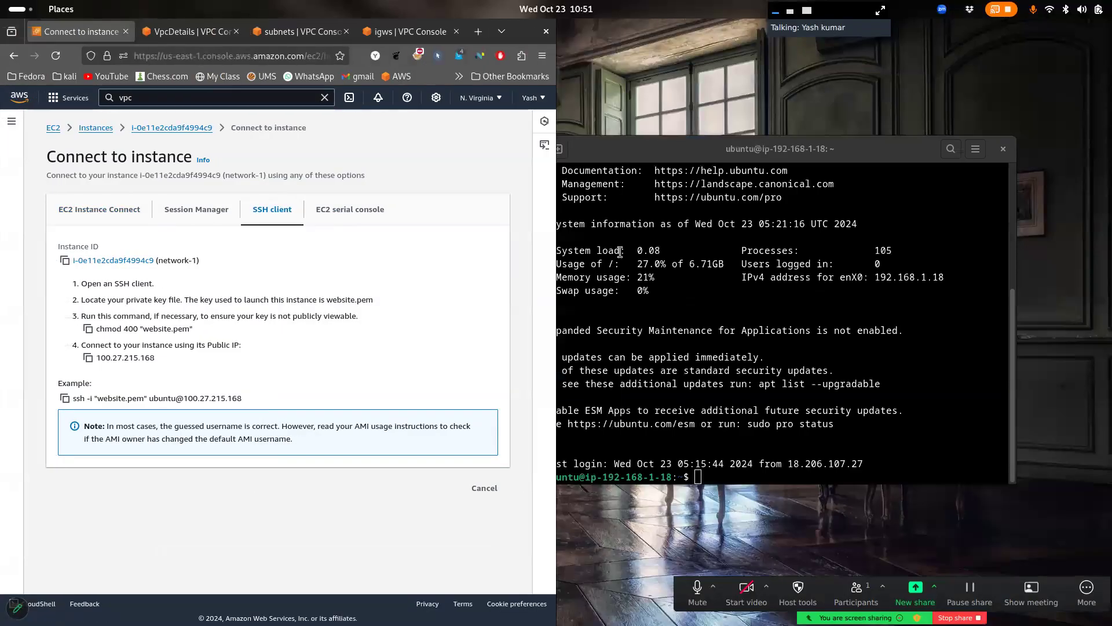
click(724, 295)
key(super+Right)
click(385, 297)
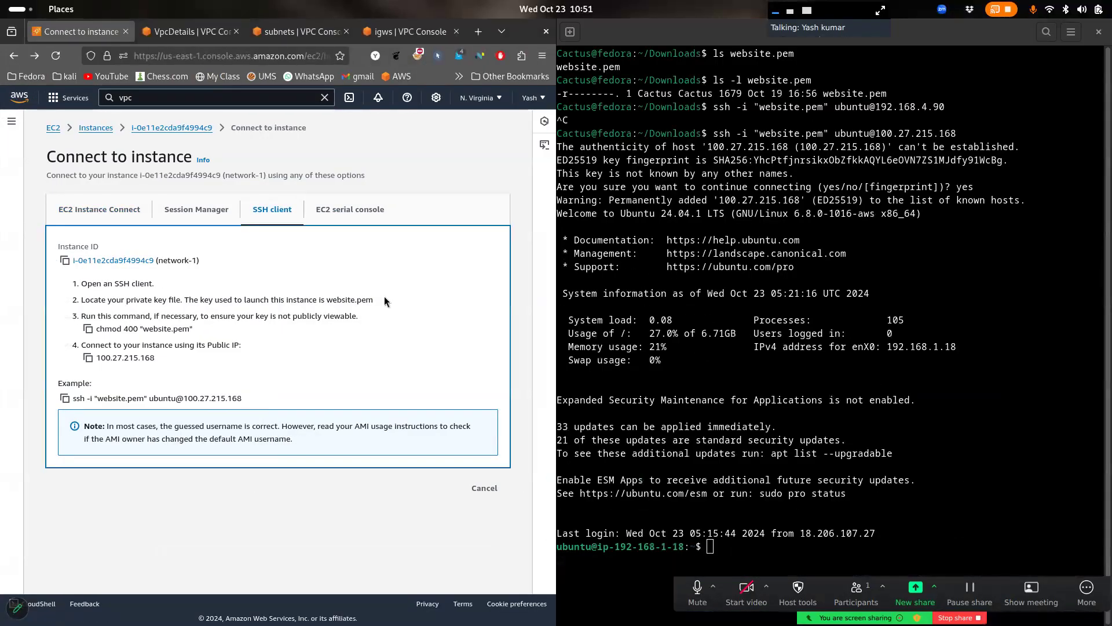
Return to the Instances list from the connection page and clear the selection of network-1
key(alt+Left)
key(super)
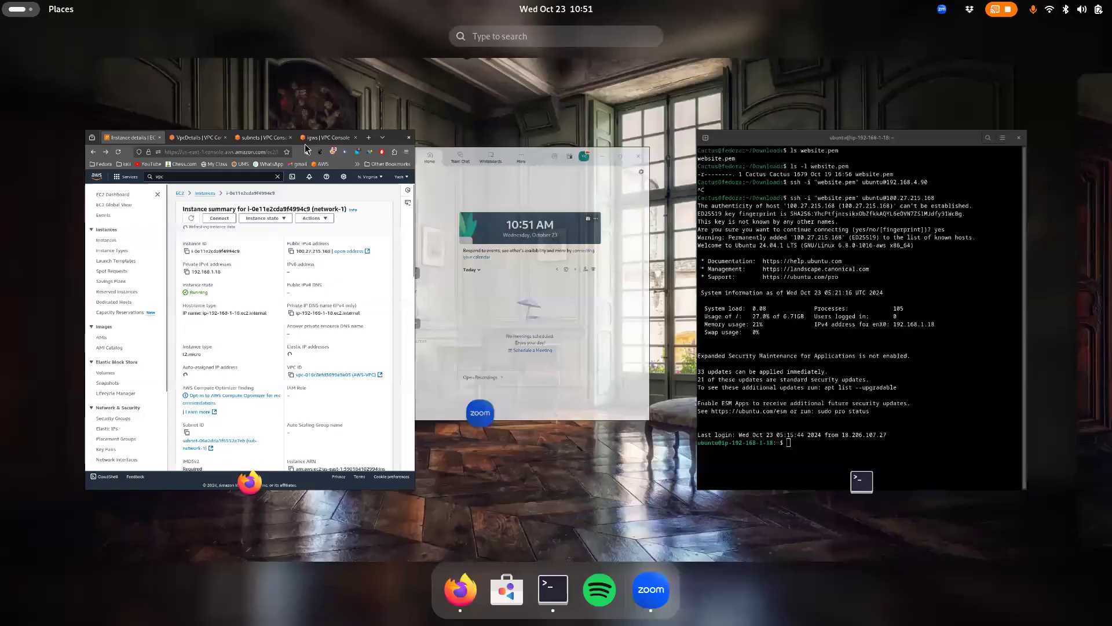
click(306, 149)
click(122, 127)
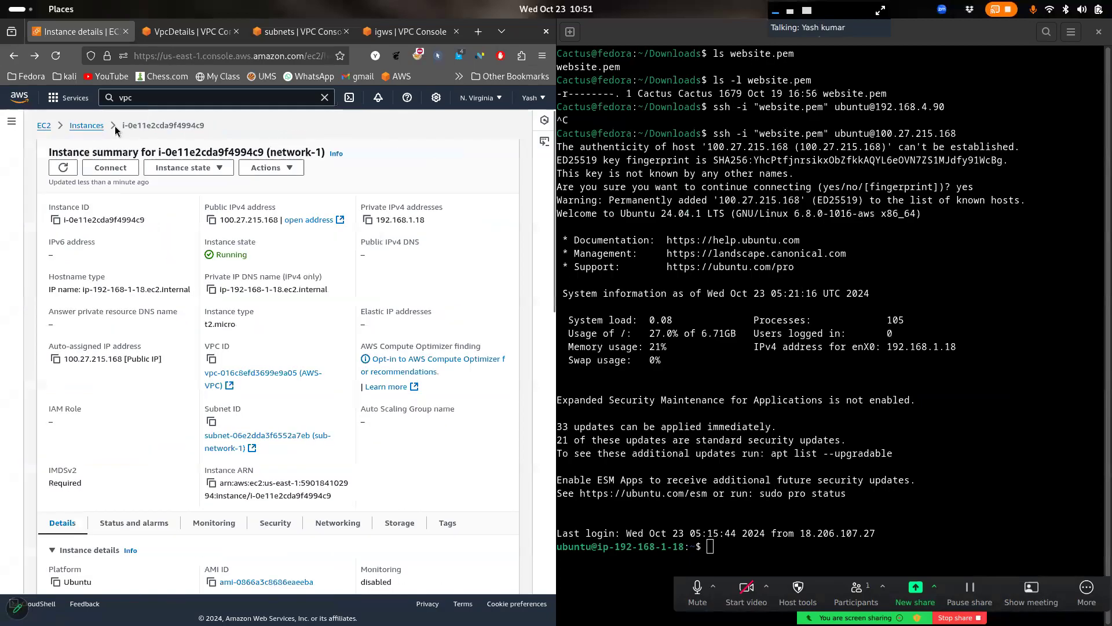
click(89, 126)
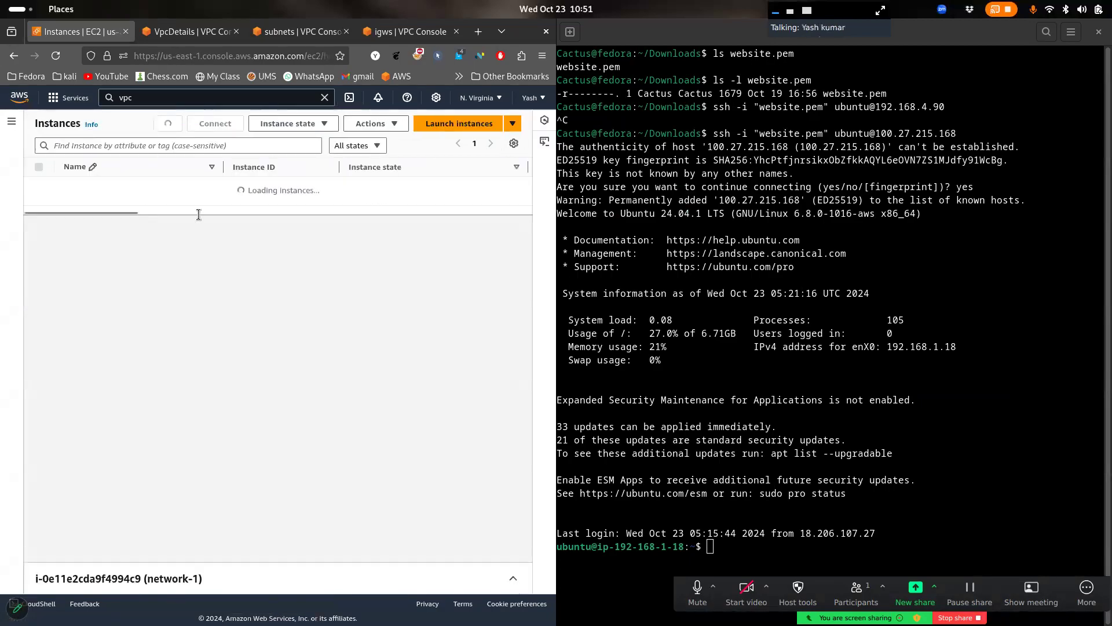
click(711, 327)
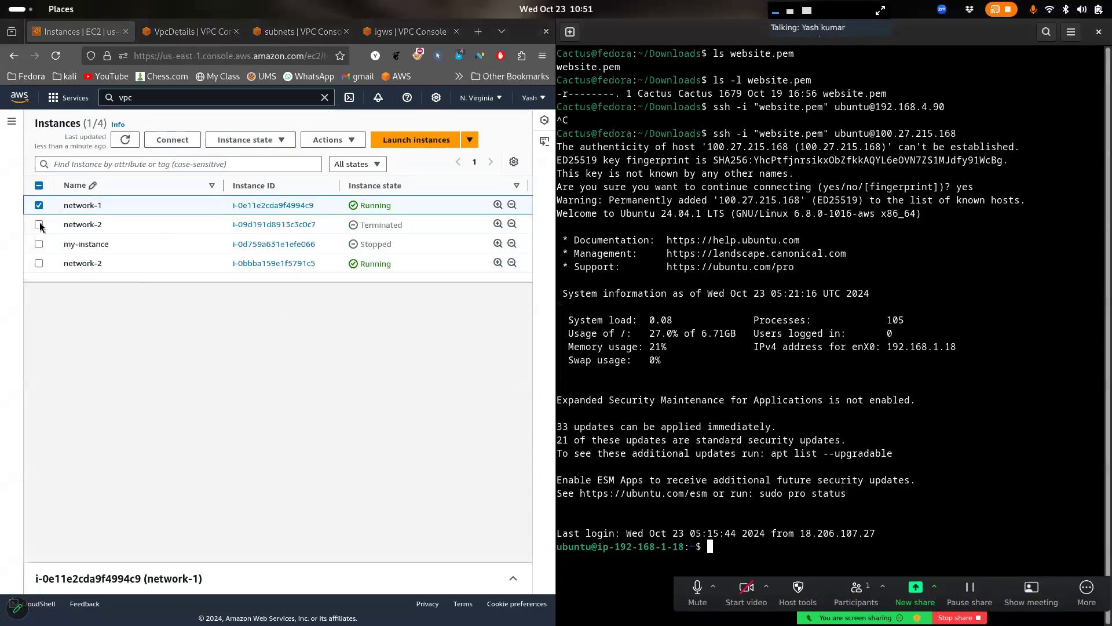
click(41, 223)
click(38, 206)
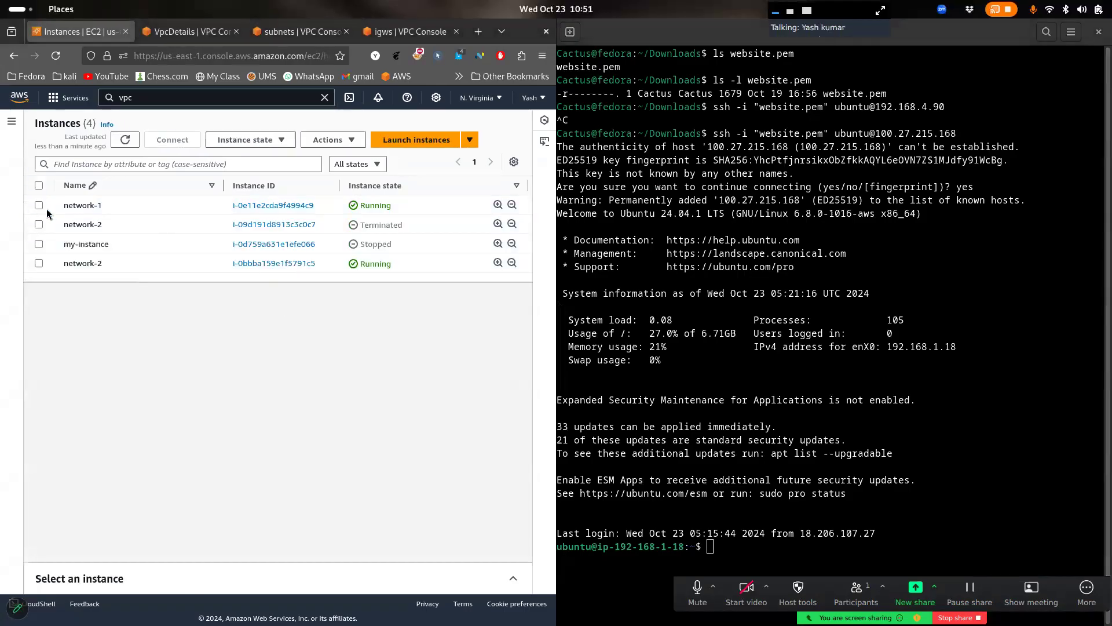
Open the network-1 instance's details page and check its private IPv4 address against the terminal's host name
scroll(384, 245, right, 5)
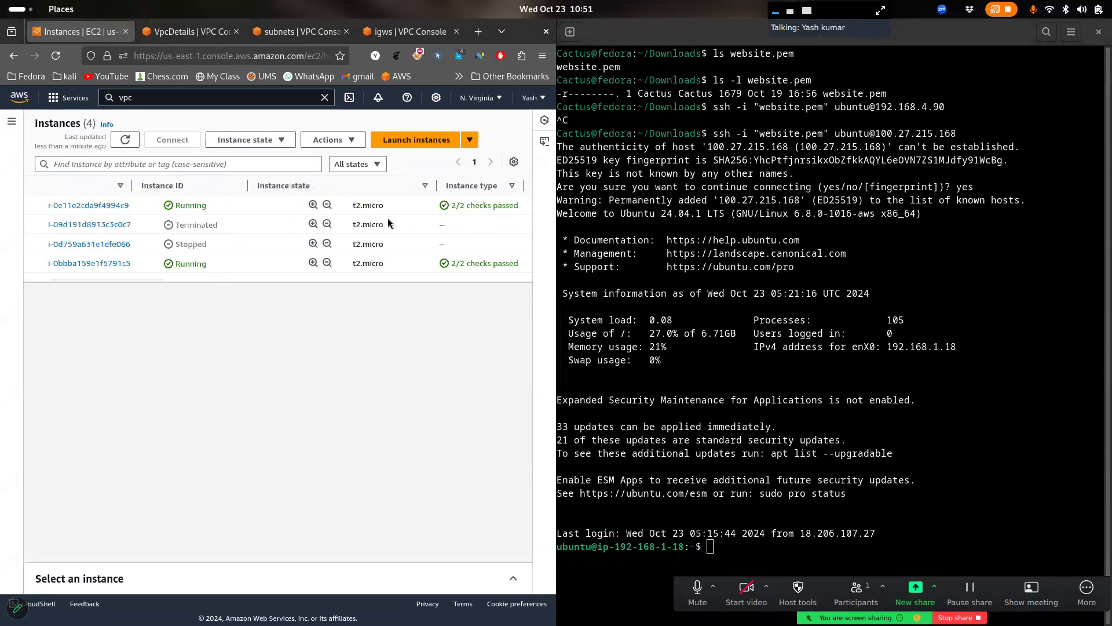
scroll(164, 193, left, 5)
click(278, 205)
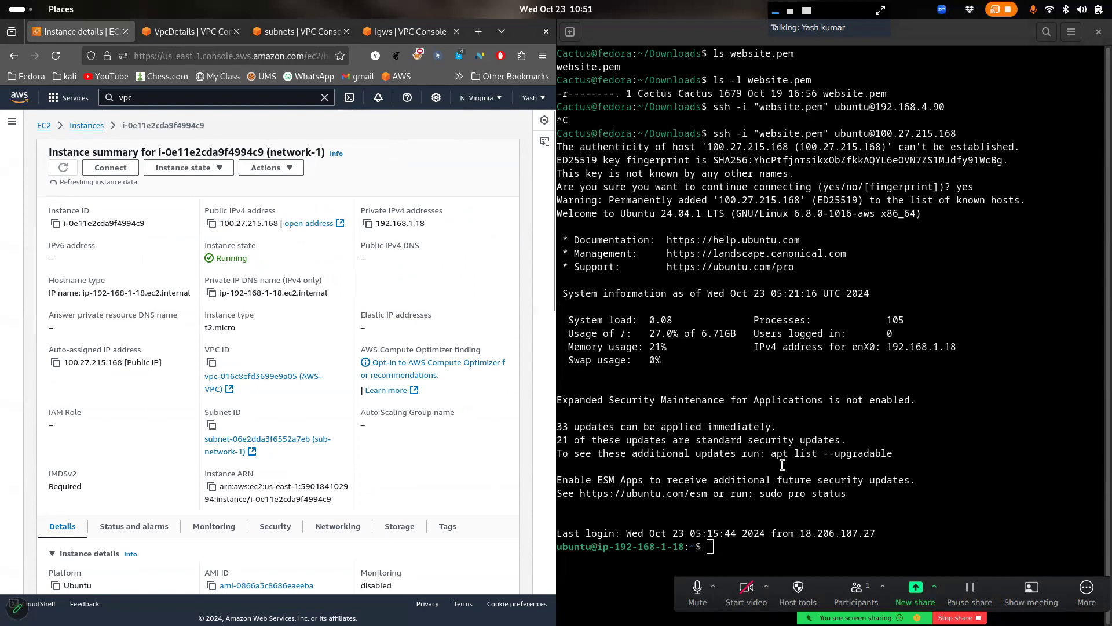
Log out of the network-1 SSH session with exit and clear the terminal screen
text(exit)
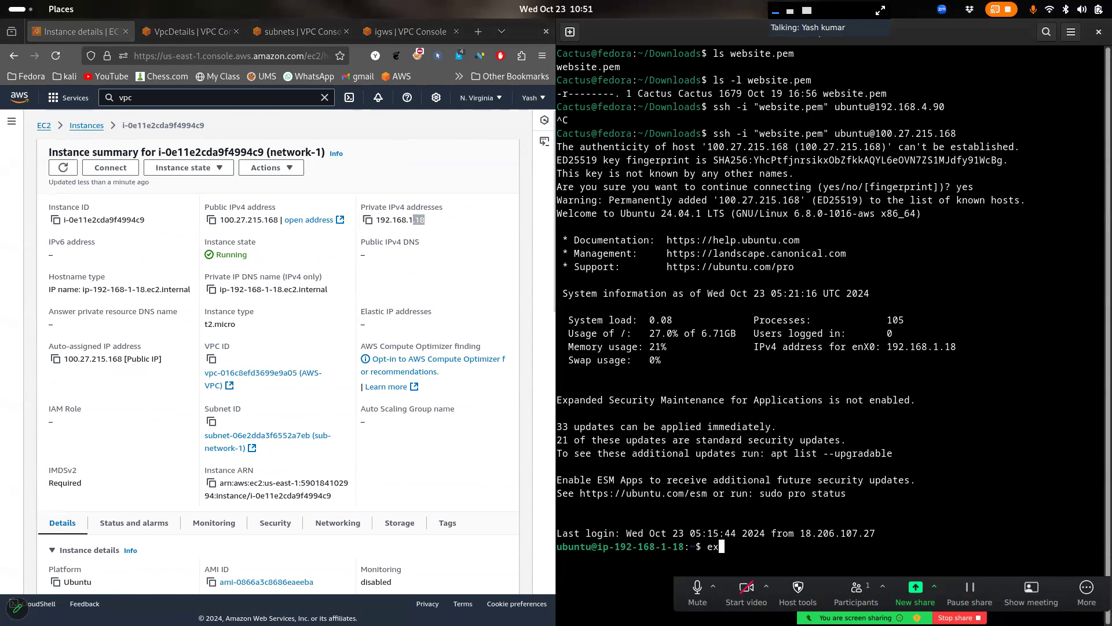
key(Return)
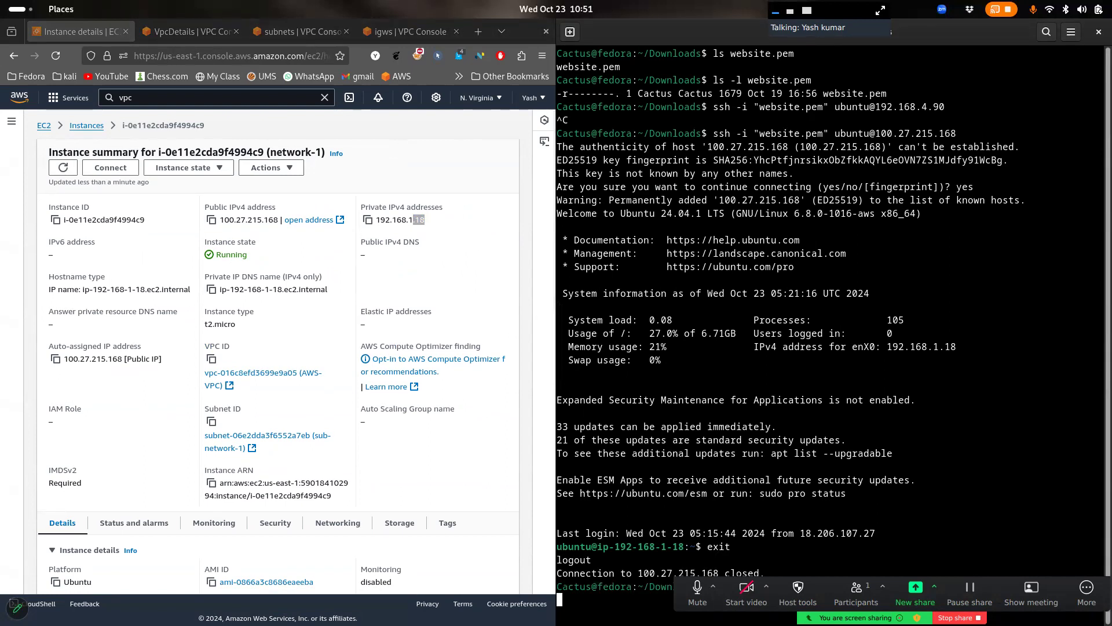
key(ctrl+l)
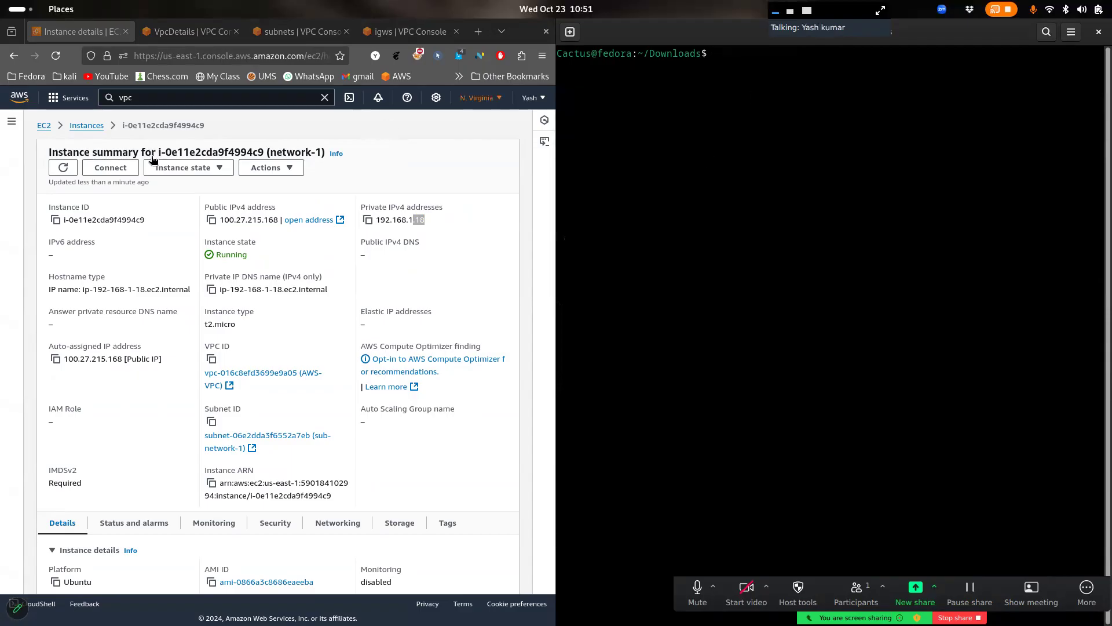
Begin an SSH command in the terminal with website.pem and ubuntu@, and open the running network-2 instance's details page
click(90, 127)
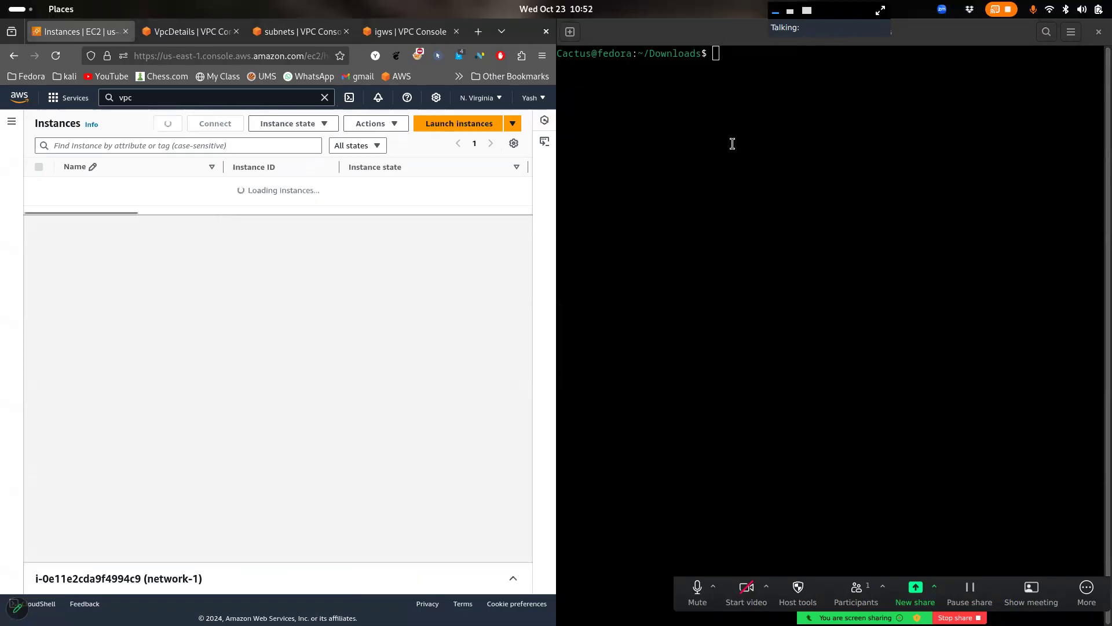
click(753, 141)
text(ssh -i )
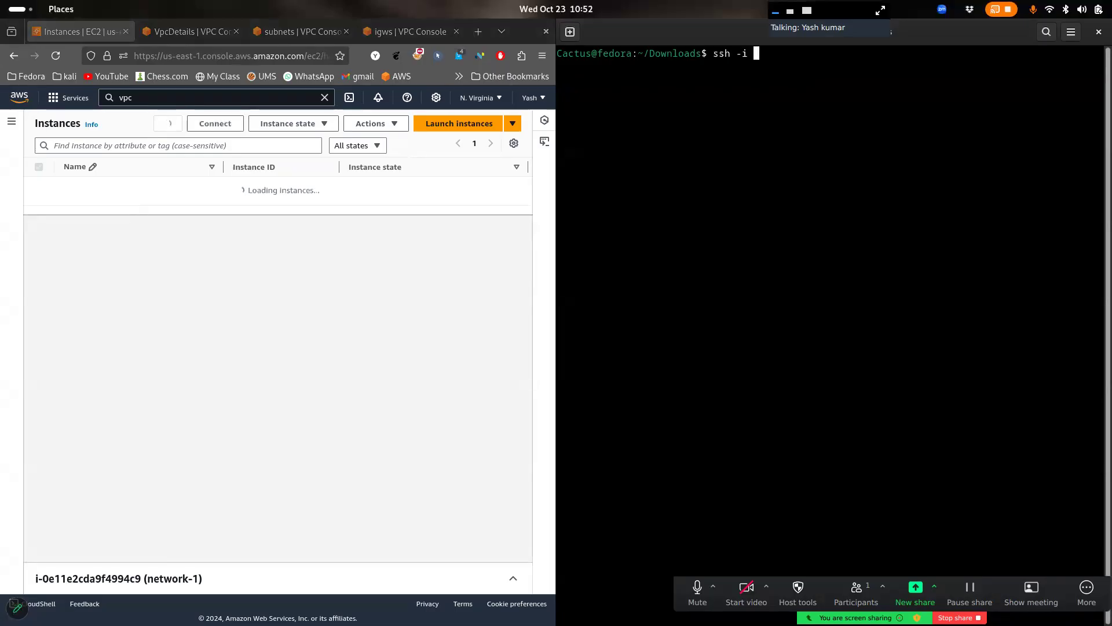
text("website.pem" ubun)
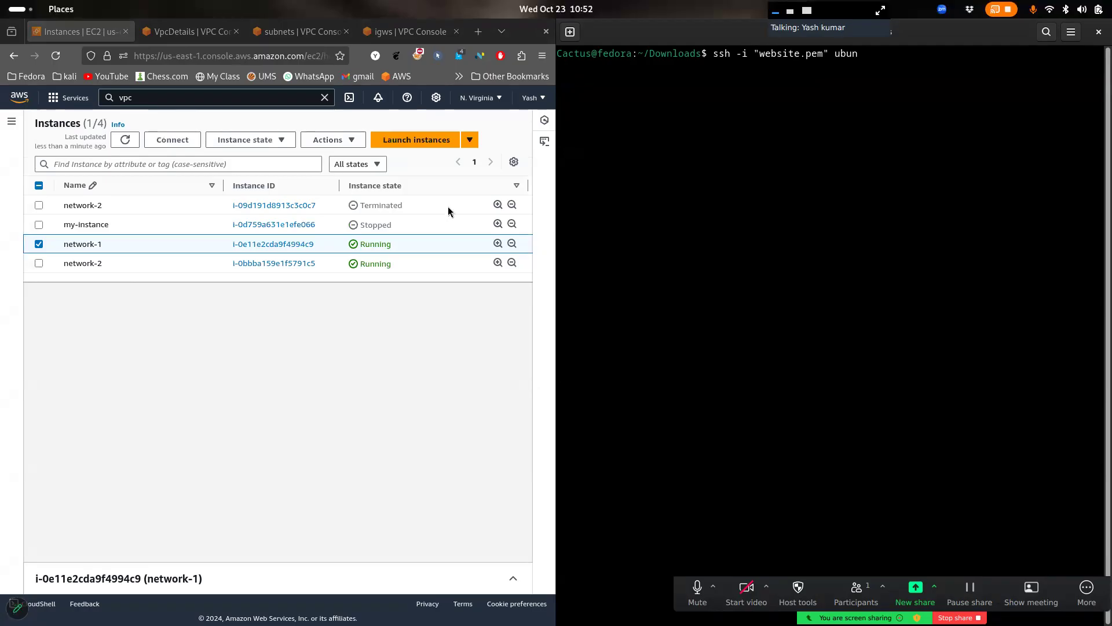
click(264, 263)
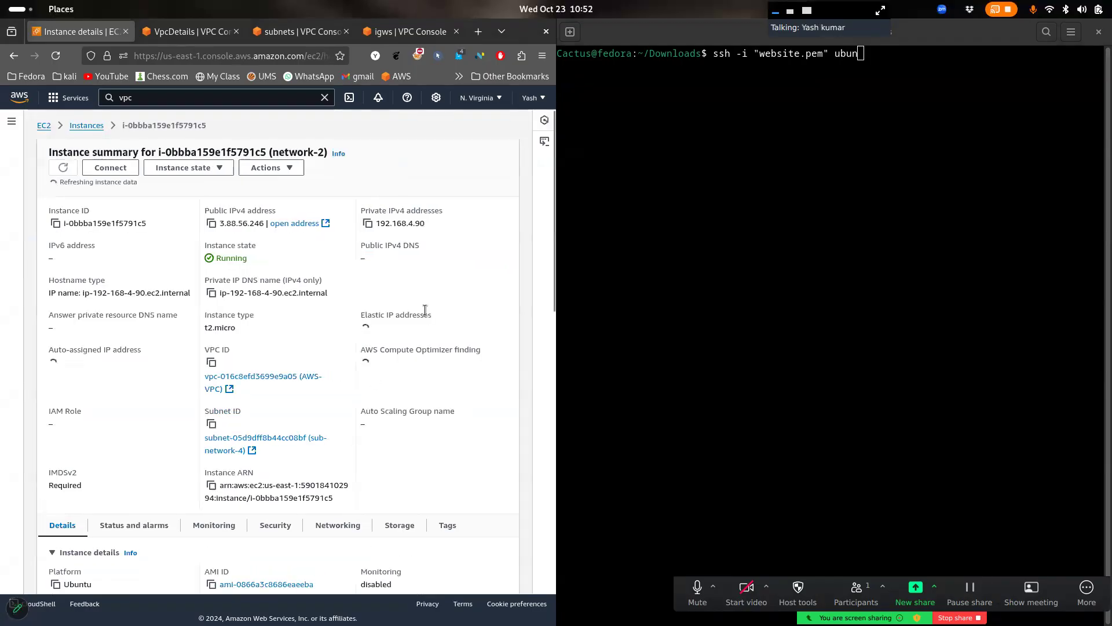
click(834, 220)
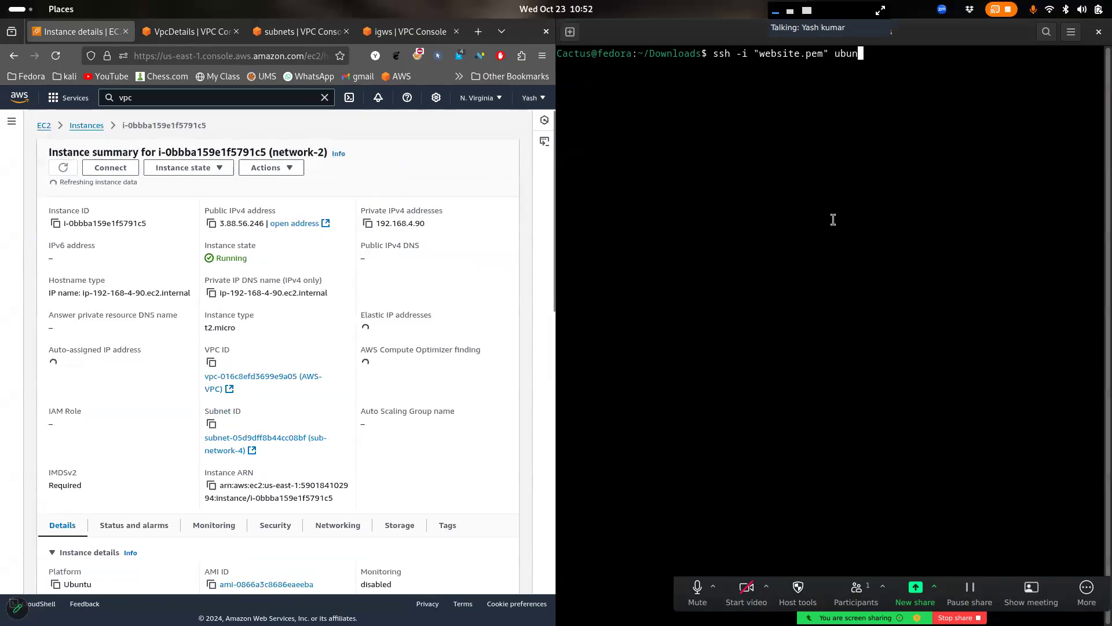
text(tu@)
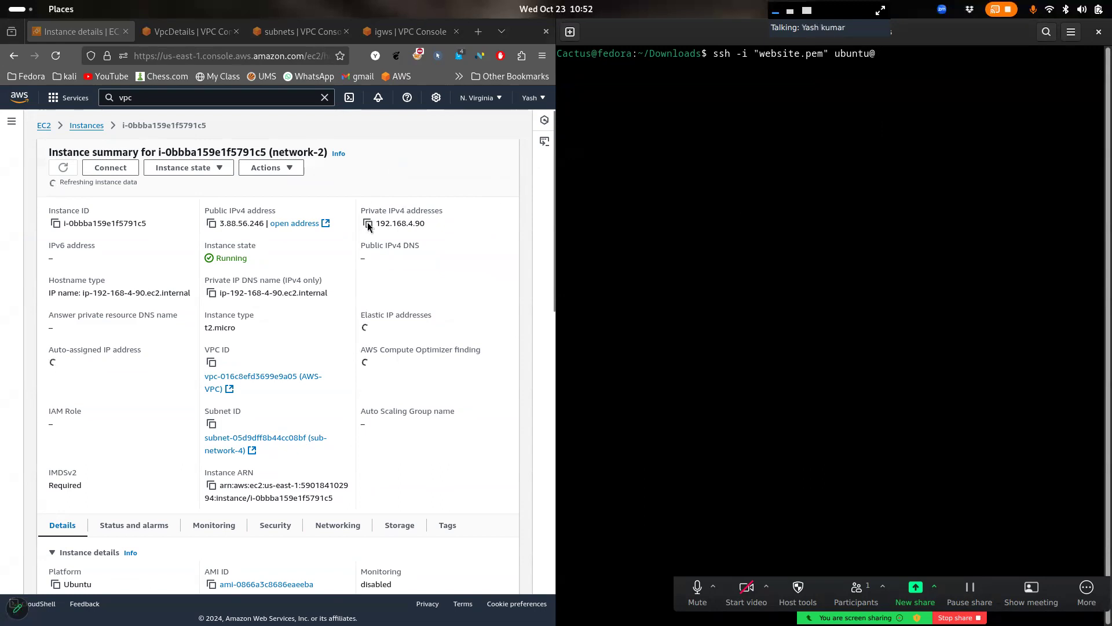
Copy network-2's public IPv4 address 3.88.56.246, add it to the SSH command and run the connection attempt
click(216, 226)
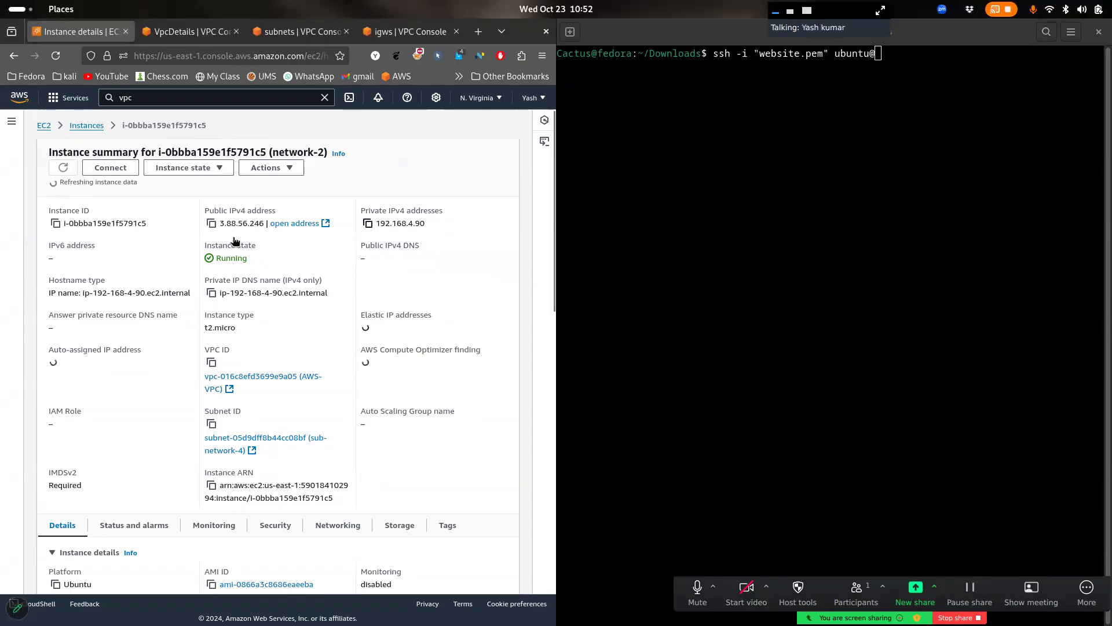
click(211, 224)
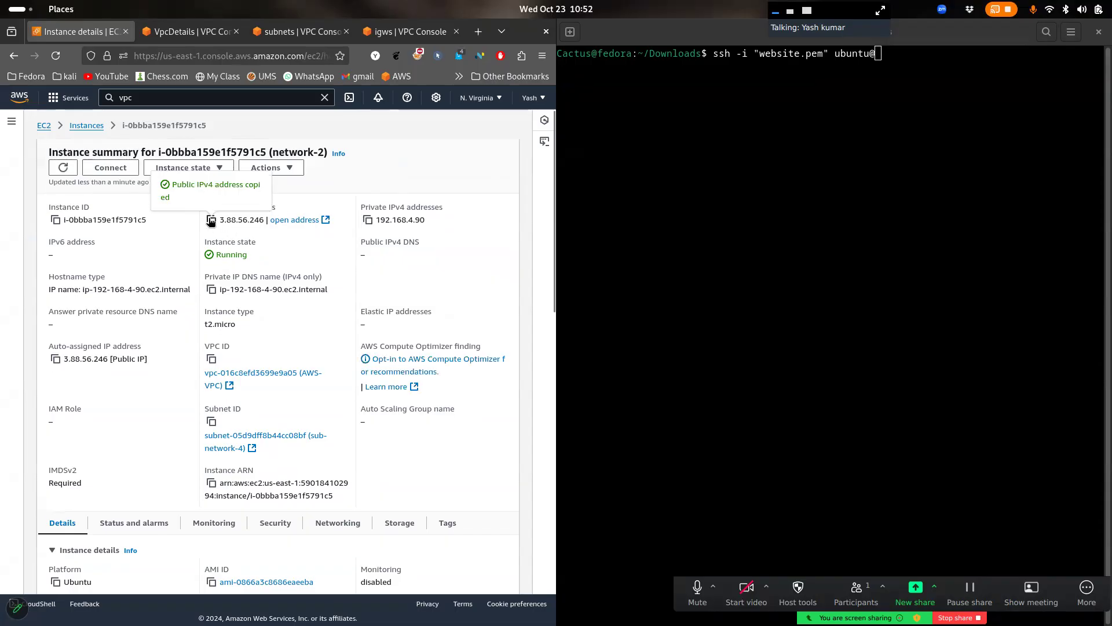
click(965, 139)
key(ctrl+shift+v)
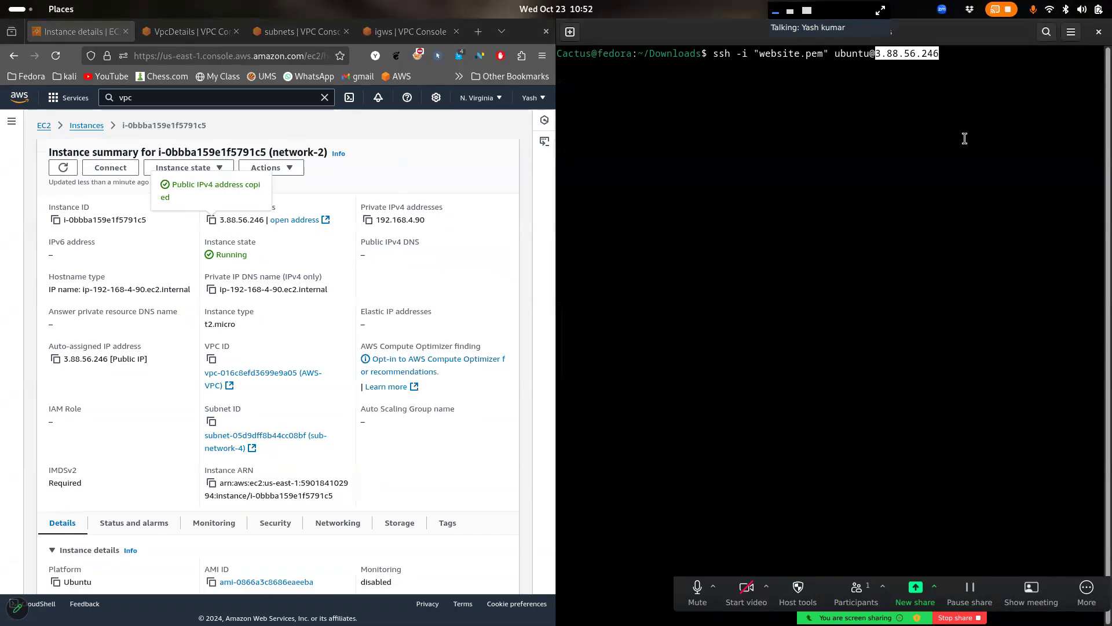
key(Return)
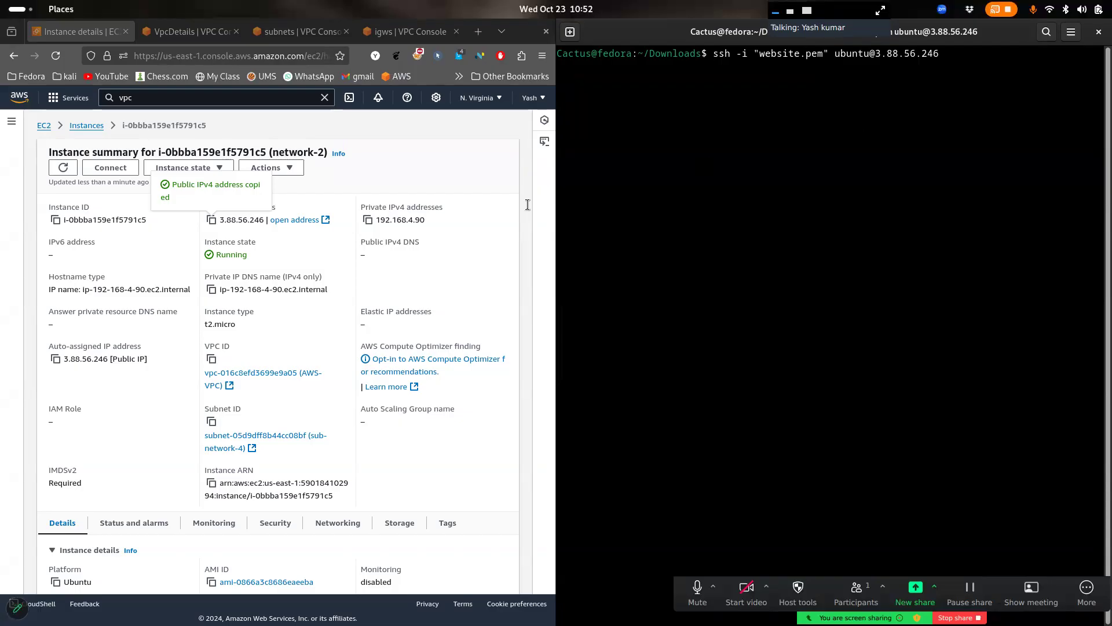
Check the EC2 Instance Connect options for network-2 and view the list of VPCs
click(484, 251)
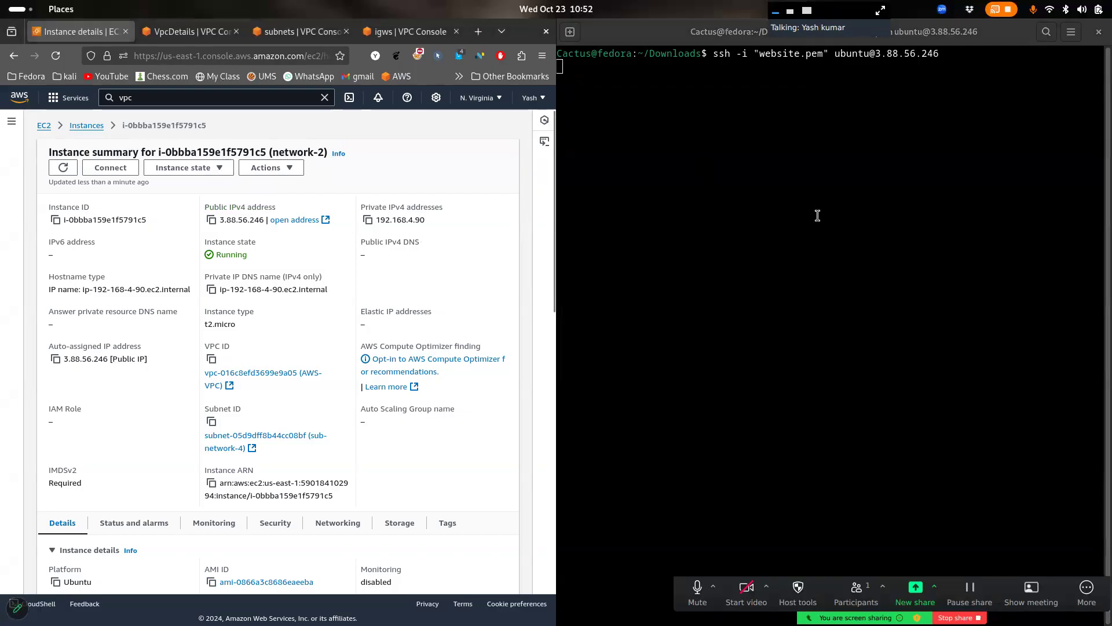
click(93, 172)
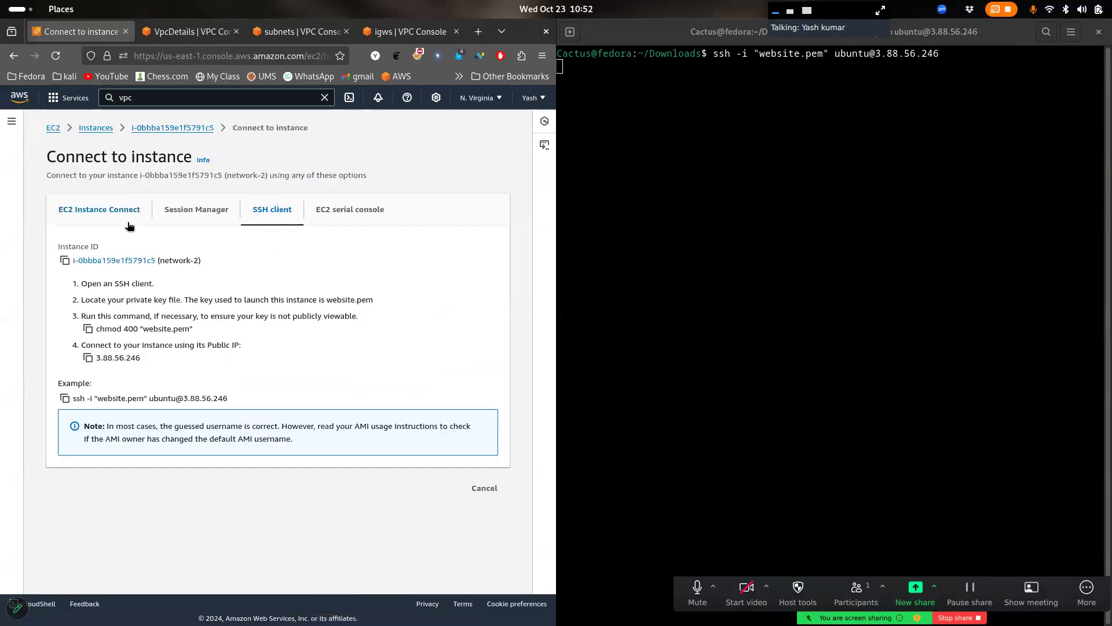
click(109, 214)
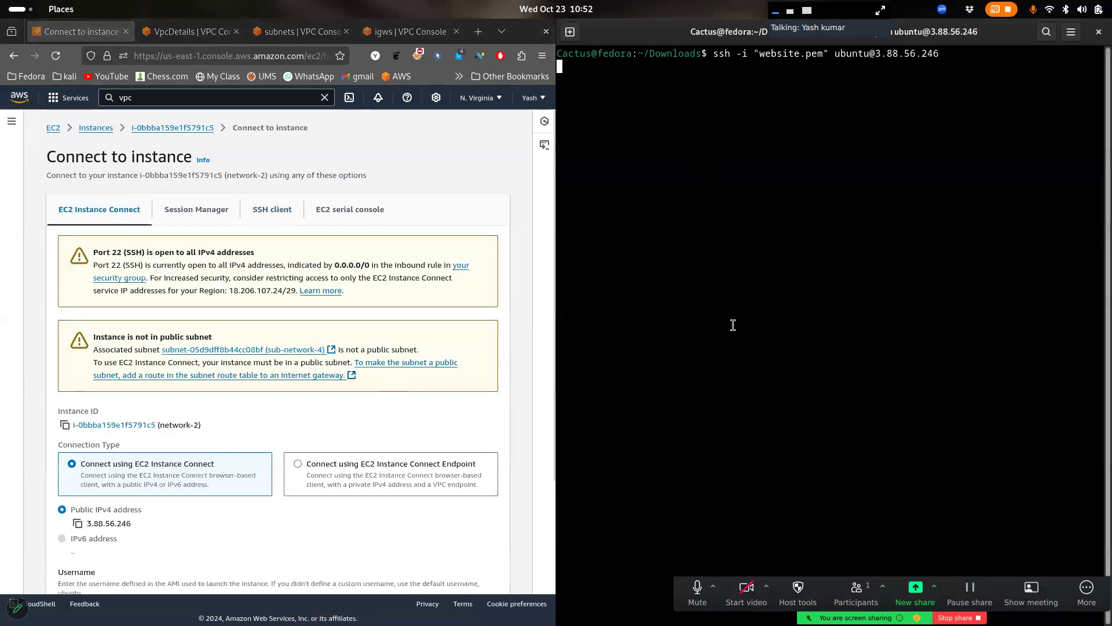
click(298, 32)
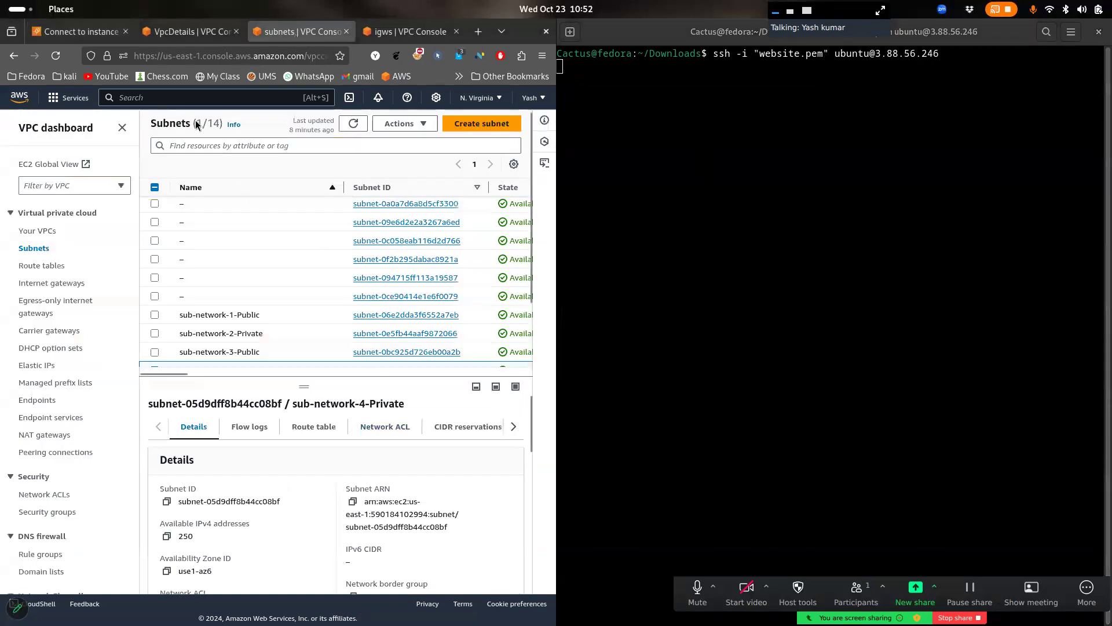
click(49, 232)
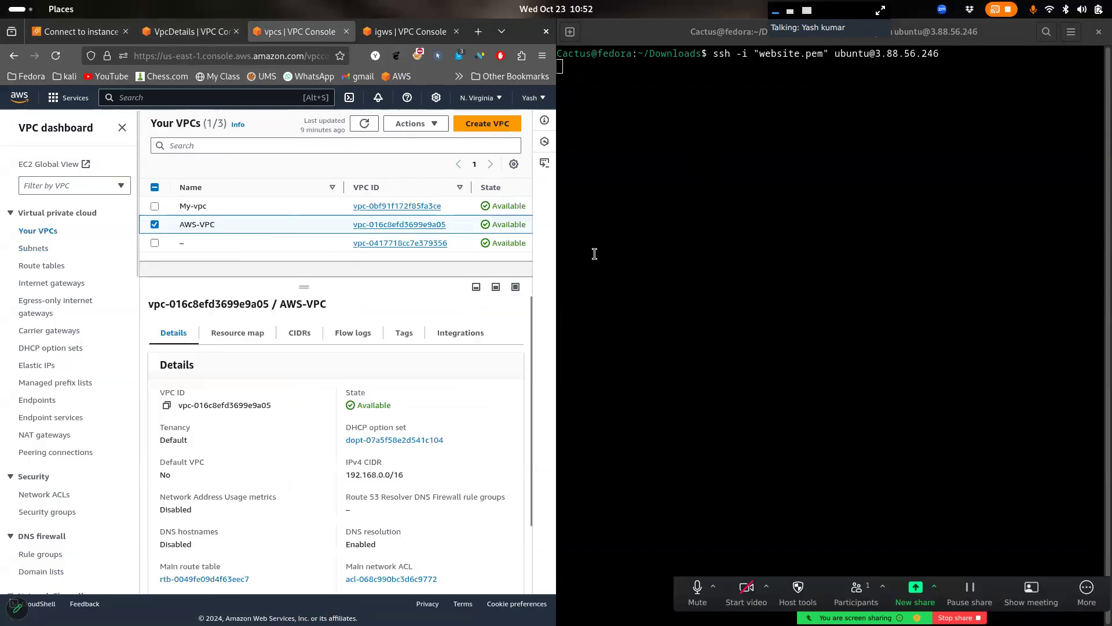
Maximize the terminal and draw an annotation of a computer labelled as EC2 1 on it
key(super)
click(744, 290)
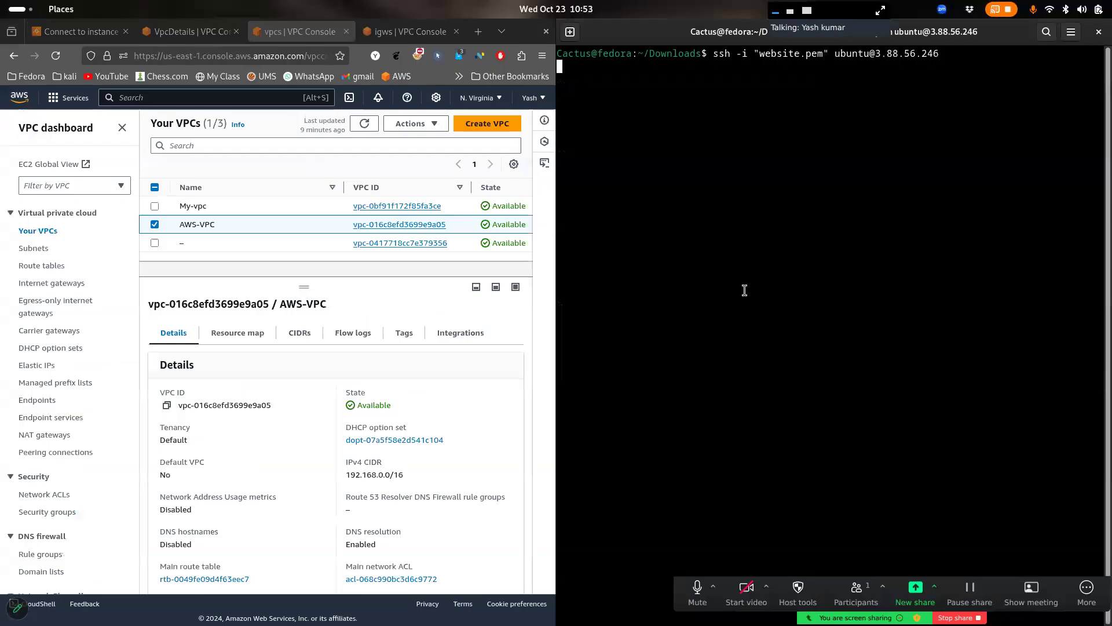
key(super+Up)
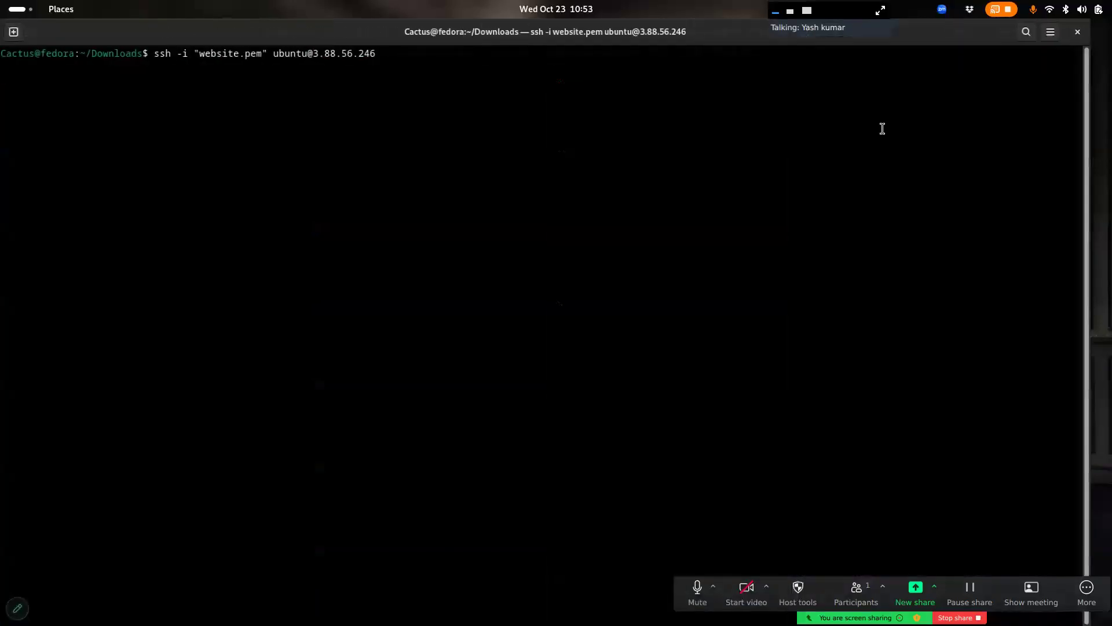
click(18, 608)
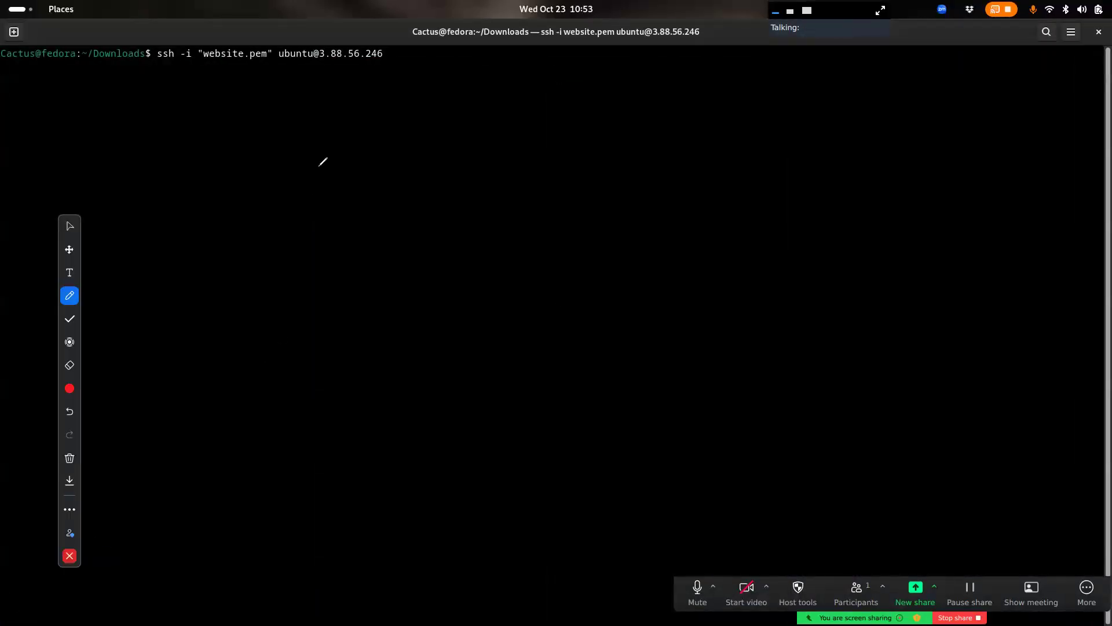
mouse_move(305, 152)
mouse_down()
mouse_move(305, 223)
mouse_move(315, 137)
mouse_move(297, 154)
mouse_up()
click(322, 269)
drag(340, 260, 413, 276)
drag(404, 276, 449, 269)
drag(384, 258, 374, 283)
mouse_move(399, 233)
mouse_down()
mouse_move(429, 286)
mouse_move(384, 219)
mouse_up()
mouse_move(311, 242)
mouse_down()
mouse_move(279, 268)
mouse_move(396, 247)
mouse_up()
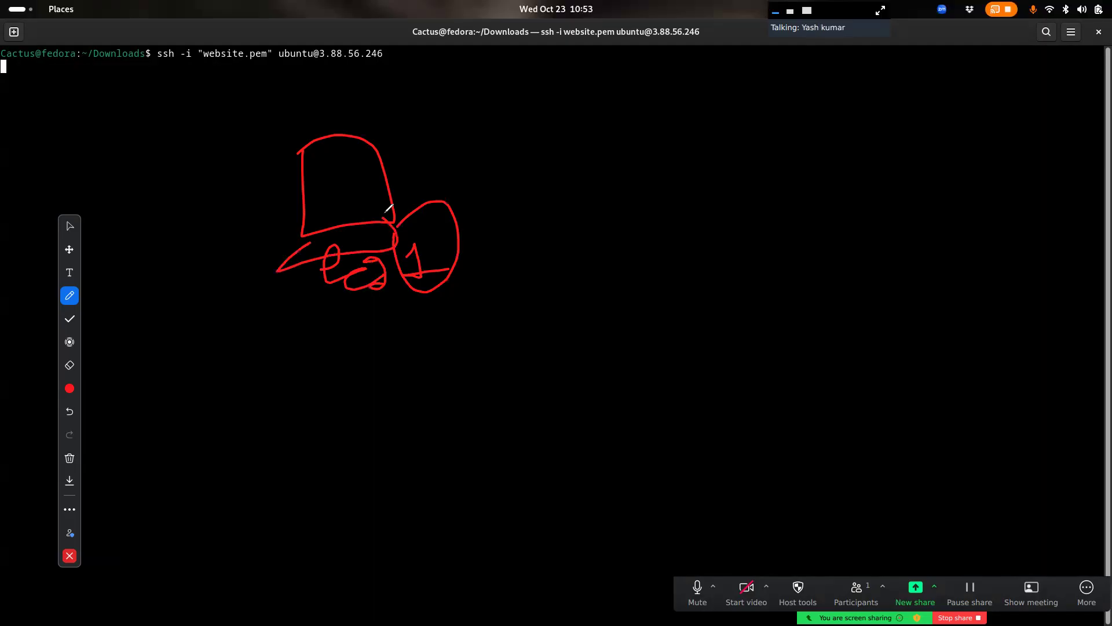
Write "ssh" on the diagram and draw a laptop with an arrow leading to the EC2 1 computer
mouse_move(441, 81)
mouse_down()
mouse_move(449, 110)
mouse_move(466, 112)
mouse_up()
drag(480, 58, 523, 108)
drag(272, 43, 324, 108)
drag(325, 108, 329, 76)
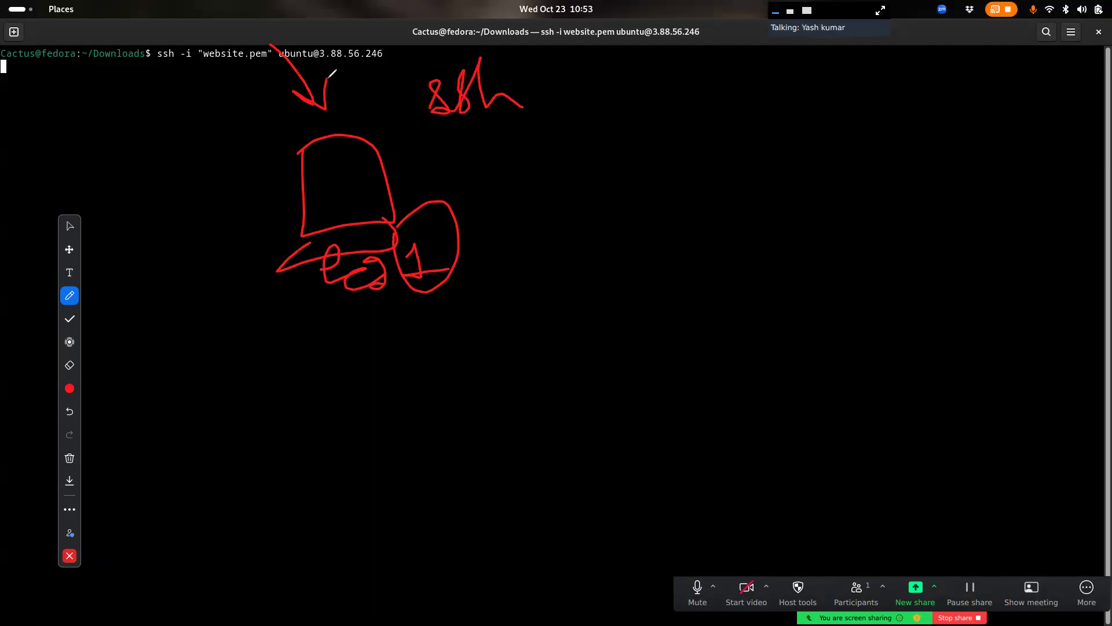
mouse_move(188, 17)
mouse_down()
mouse_move(258, 47)
mouse_move(196, 17)
mouse_up()
mouse_move(191, 65)
mouse_down()
mouse_move(271, 74)
mouse_move(249, 46)
mouse_up()
Draw arrows from EC2 1 towards a second box labelled "ec2 (2)" and retrace the laptop's arrow
mouse_move(465, 171)
mouse_down()
mouse_move(653, 174)
mouse_move(635, 208)
mouse_up()
mouse_move(771, 146)
mouse_down()
mouse_move(852, 202)
mouse_move(822, 142)
mouse_move(781, 149)
mouse_up()
mouse_move(755, 255)
mouse_down()
mouse_move(804, 239)
mouse_move(793, 268)
mouse_move(852, 265)
mouse_up()
drag(879, 221, 889, 266)
mouse_move(913, 222)
mouse_down()
mouse_move(910, 237)
mouse_move(944, 259)
mouse_move(953, 285)
mouse_up()
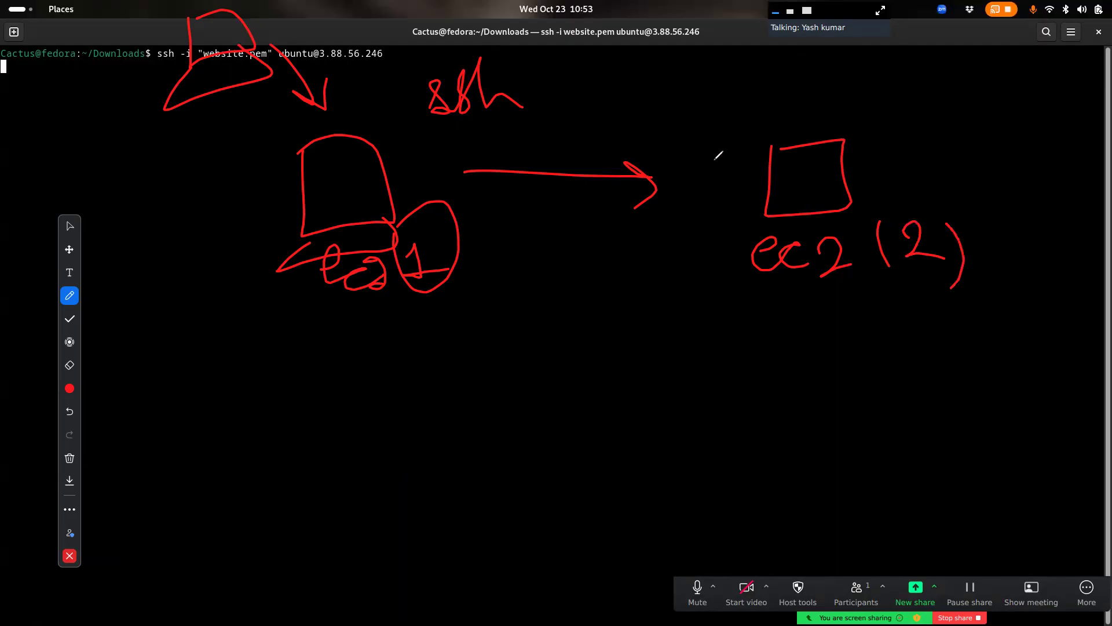
mouse_move(277, 52)
mouse_down()
mouse_move(324, 103)
mouse_move(358, 47)
mouse_up()
mouse_move(497, 132)
mouse_down()
mouse_move(670, 127)
mouse_move(676, 141)
mouse_move(658, 153)
mouse_up()
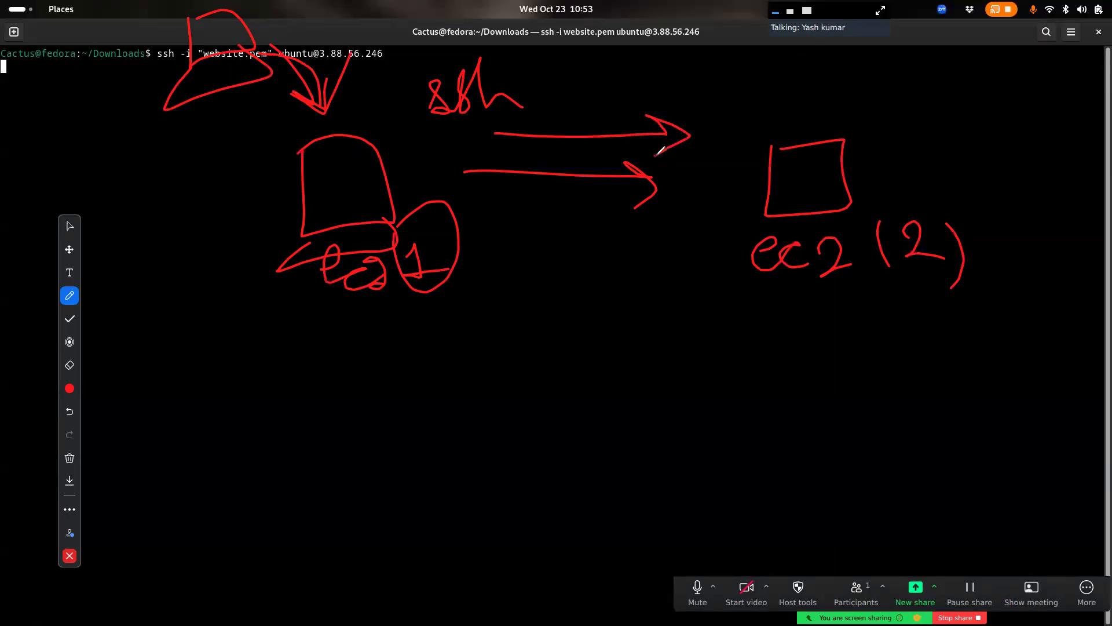
Clear all drawings from the screen and close the annotation tools
key(super)
click(599, 398)
click(70, 458)
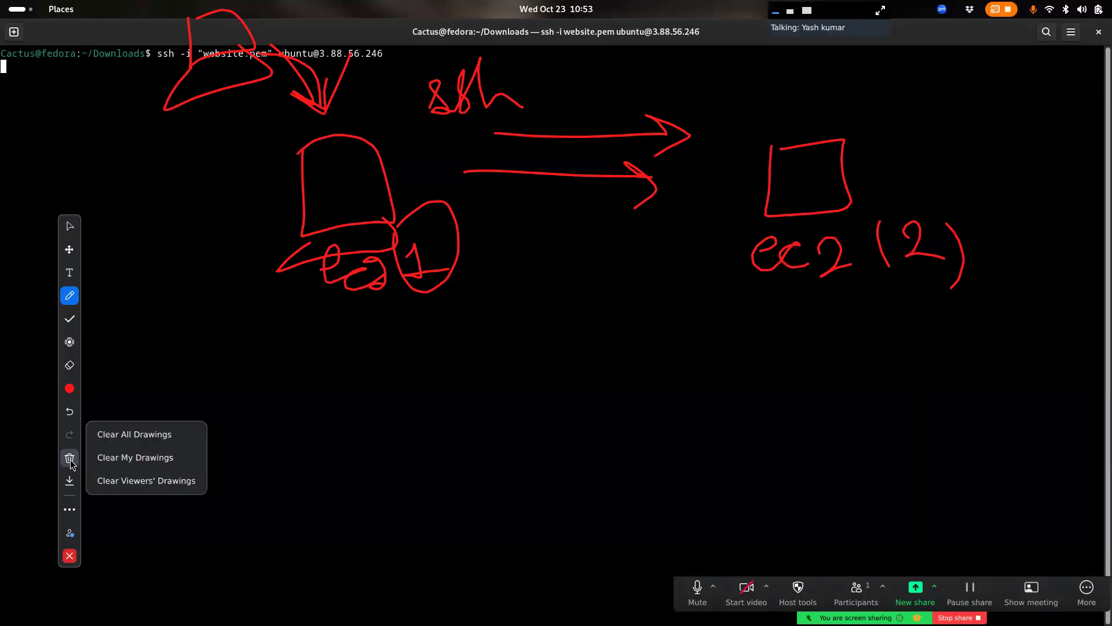
click(162, 433)
click(70, 555)
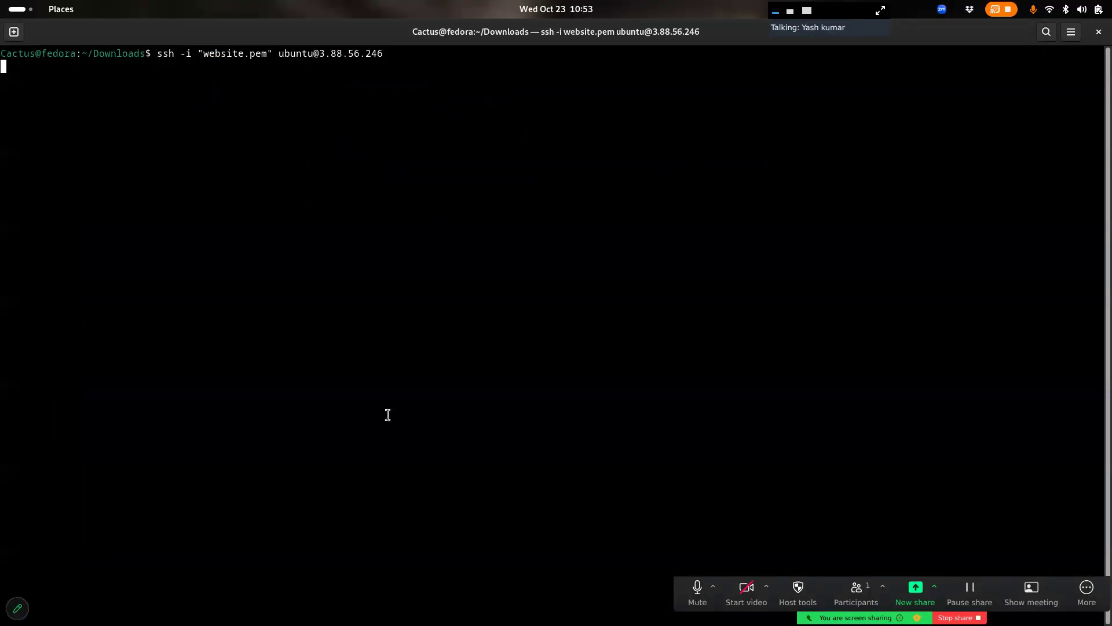
Restore the maximized terminal to a smaller floating window beside the browser
key(super)
click(710, 329)
drag(736, 35, 878, 203)
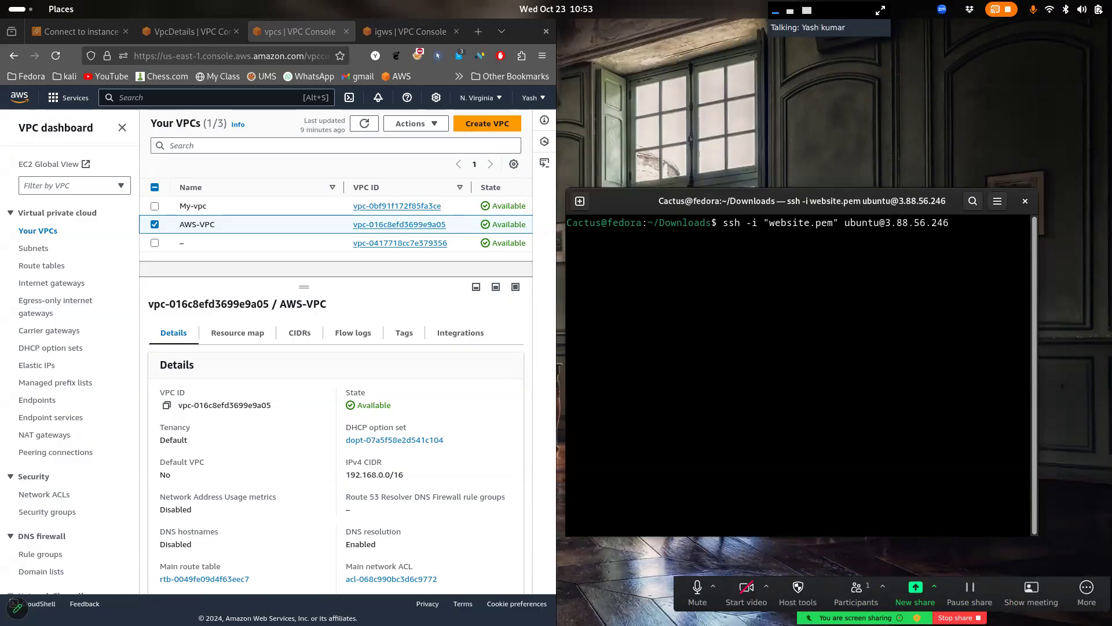
Abort the pending SSH connection, recall its command and delete the IP address after ubuntu@
key(ctrl+x)
key(ctrl+c)
key(Up)
key(BackSpace)
key(BackSpace)
key(BackSpace)
key(BackSpace)
key(BackSpace)
key(BackSpace)
key(BackSpace)
key(BackSpace)
key(BackSpace)
key(BackSpace)
key(BackSpace)
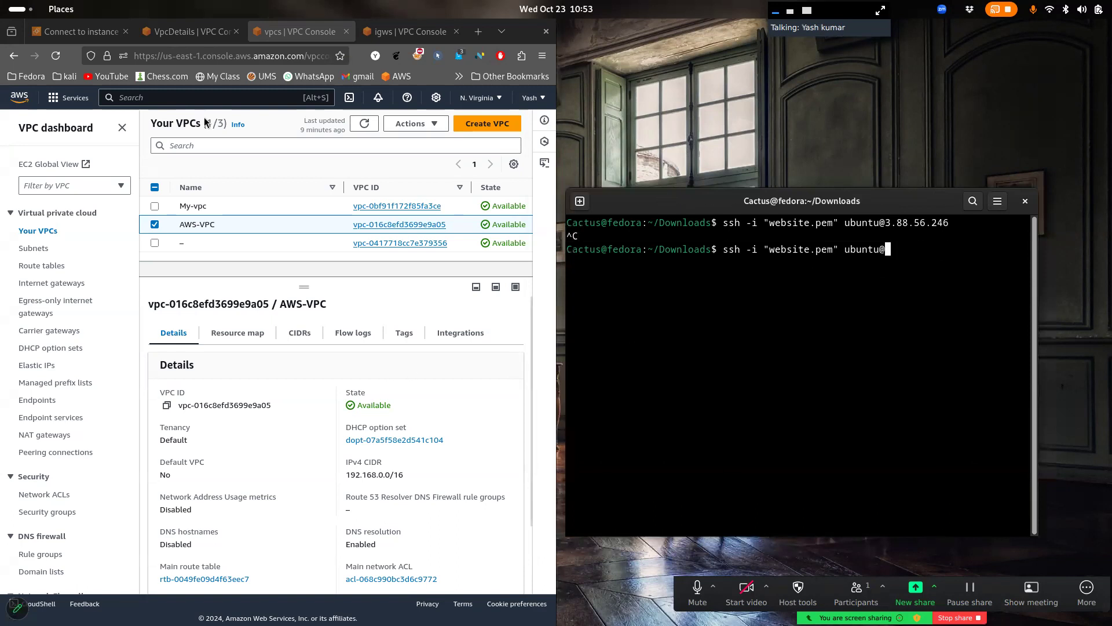
Copy network-2's private IPv4 address 192.168.4.90, add it to the SSH command and run the connection attempt
click(87, 31)
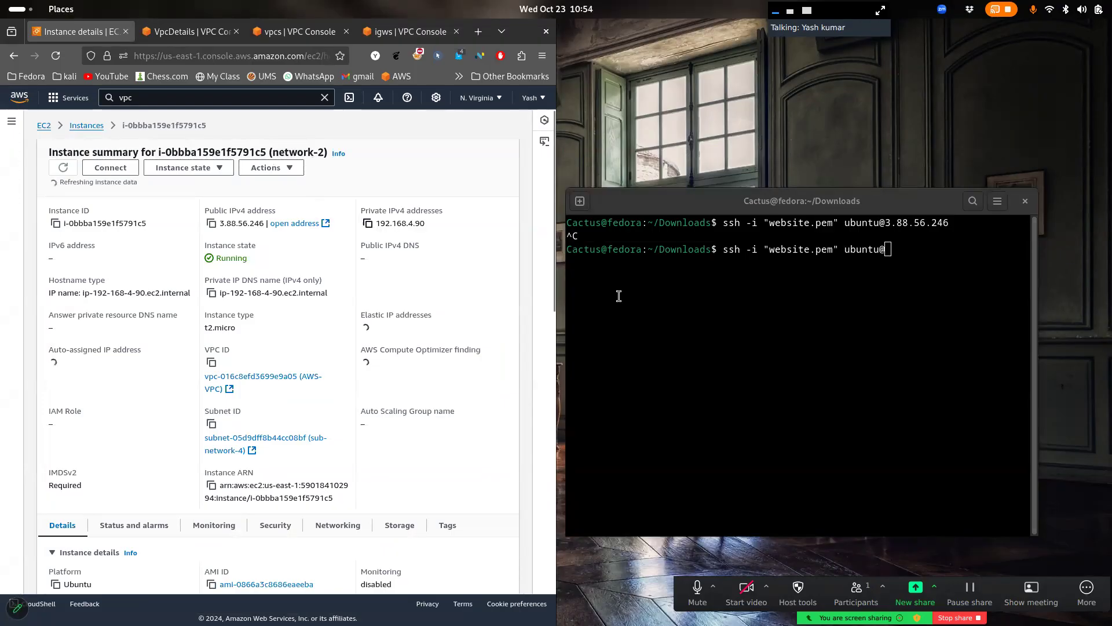
click(367, 223)
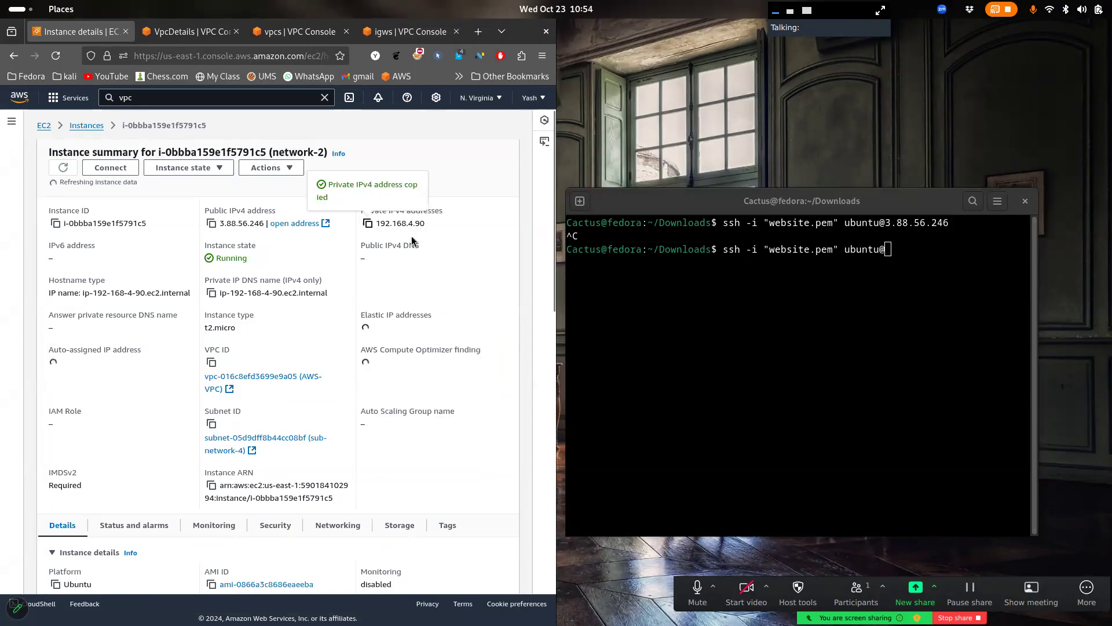
click(933, 332)
key(ctrl+shift+v)
key(Return)
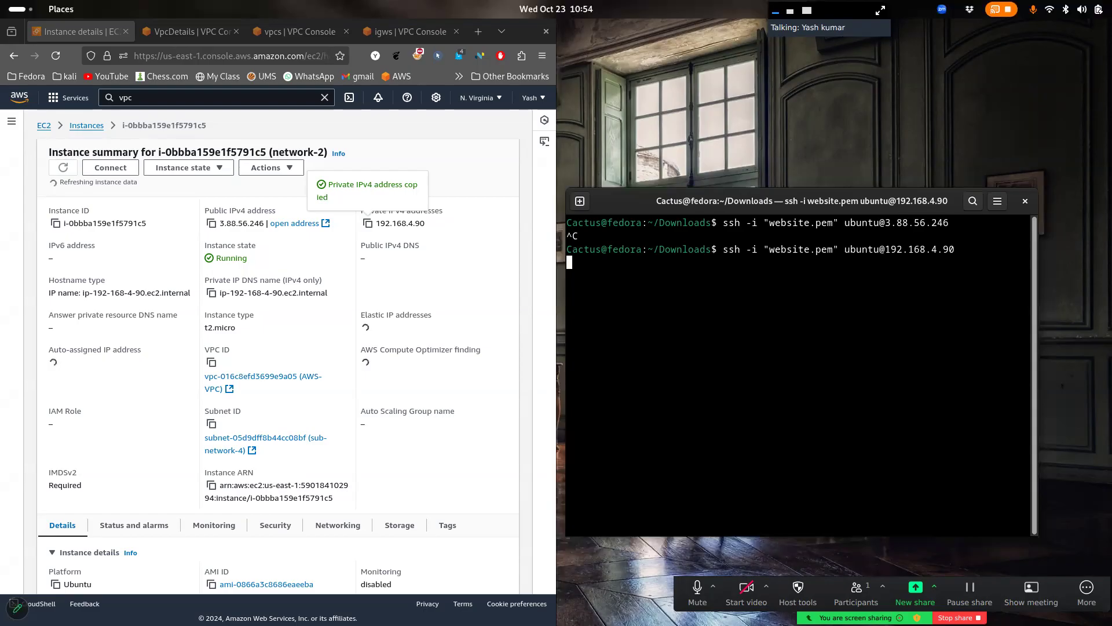
Abort the SSH attempt to the private address and clear the terminal screen
key(ctrl+c)
text(c)
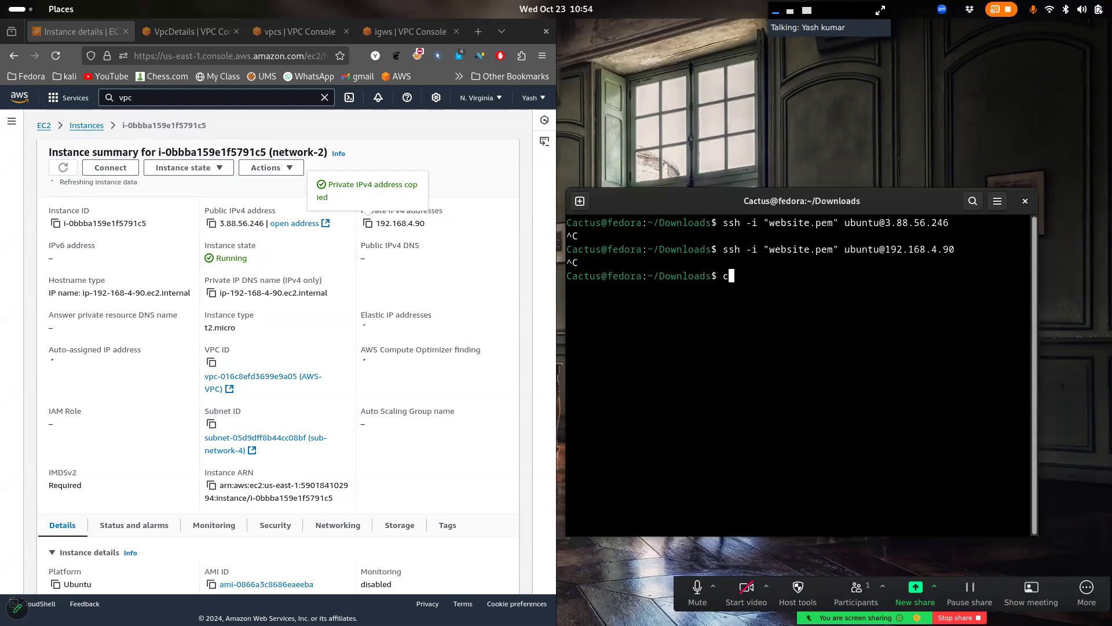
text(lear)
key(Return)
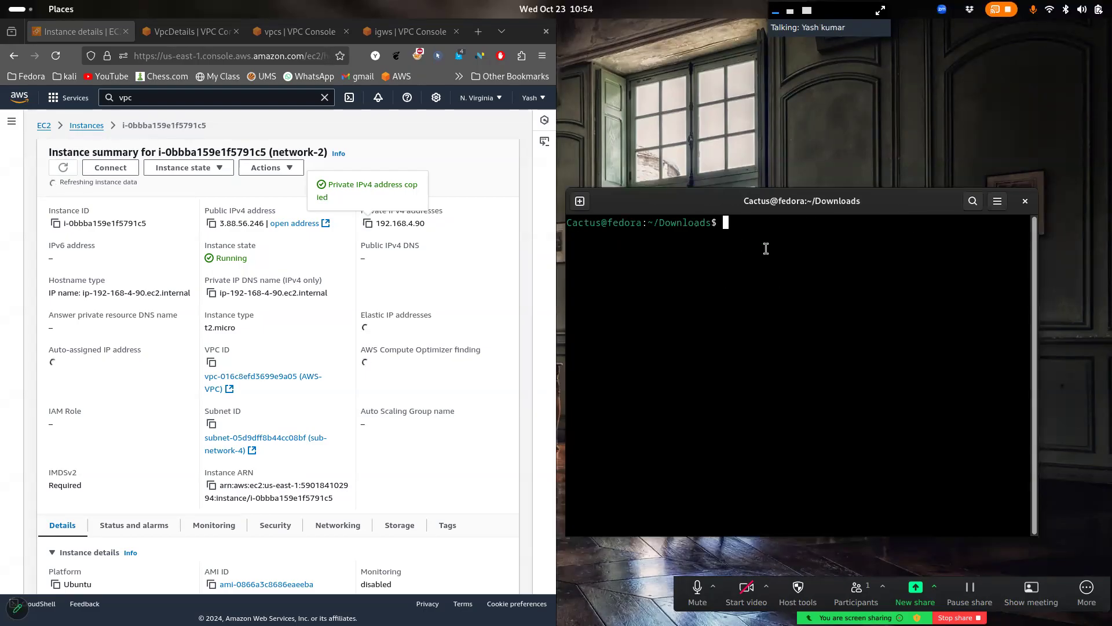
Print the contents of the website.pem key file in the terminal with cat and look through the output
text(cat websi)
key(Tab)
key(Return)
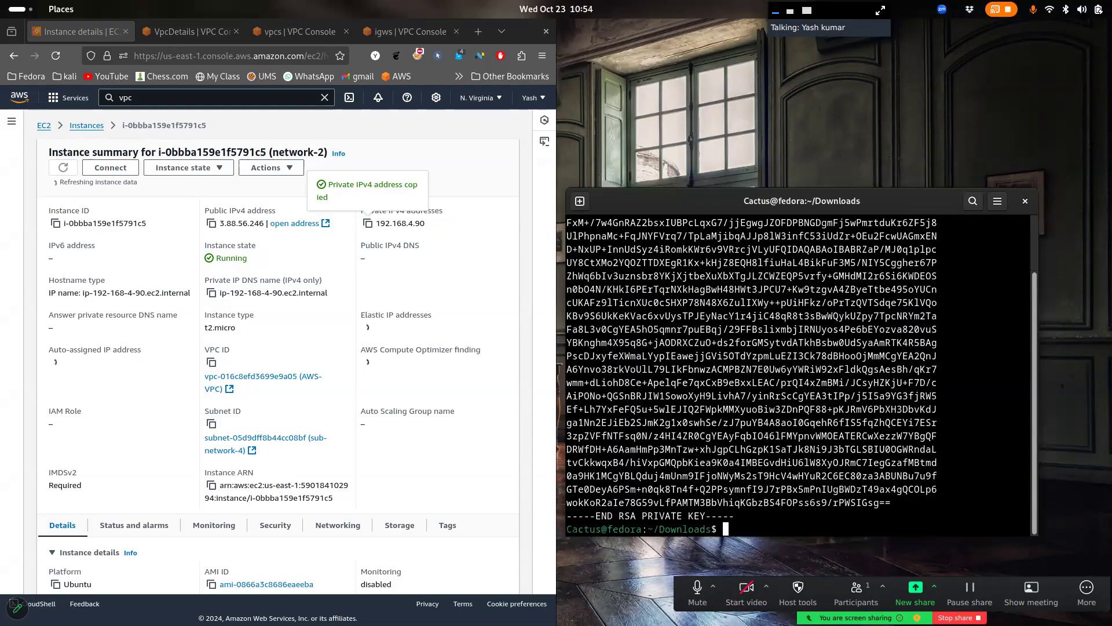
scroll(804, 257, up, 2)
scroll(804, 257, down, 2)
key(super)
key(super)
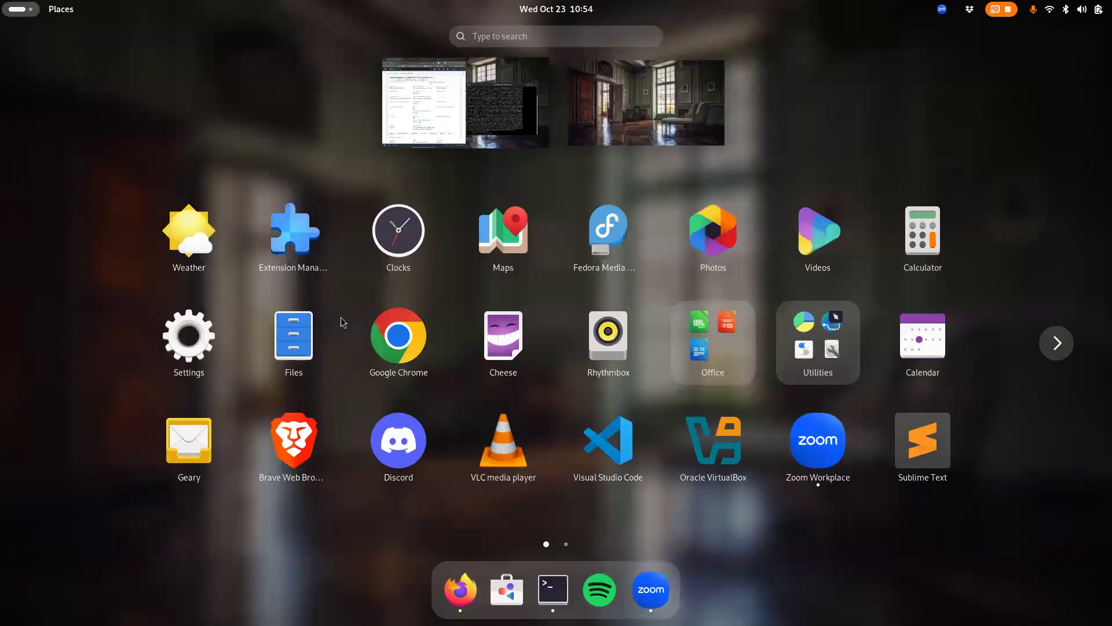
click(913, 461)
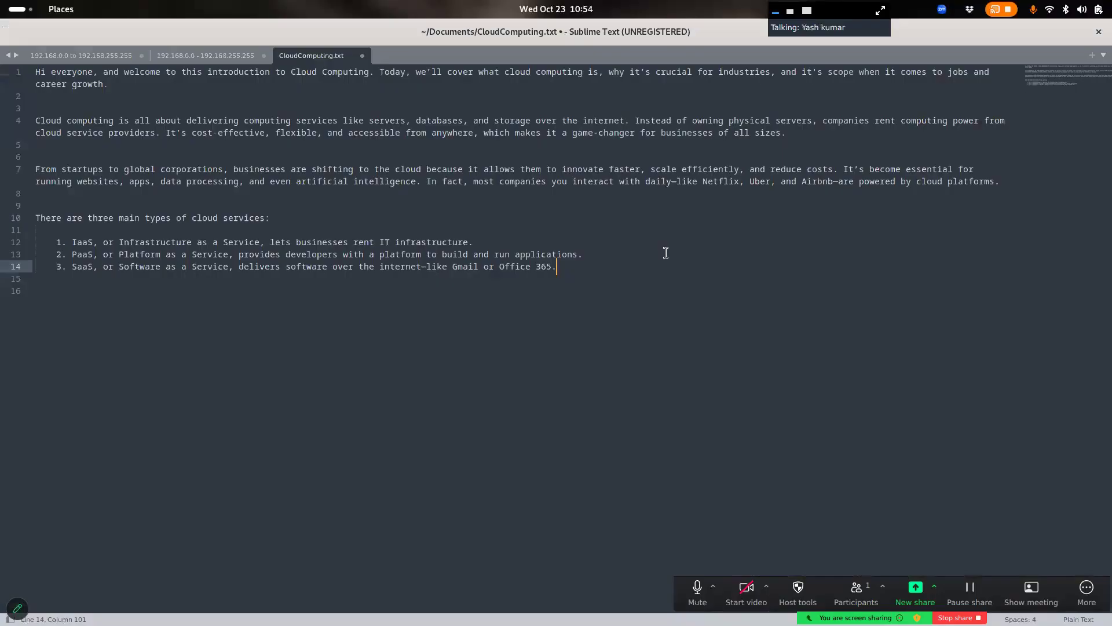
middle_click(451, 35)
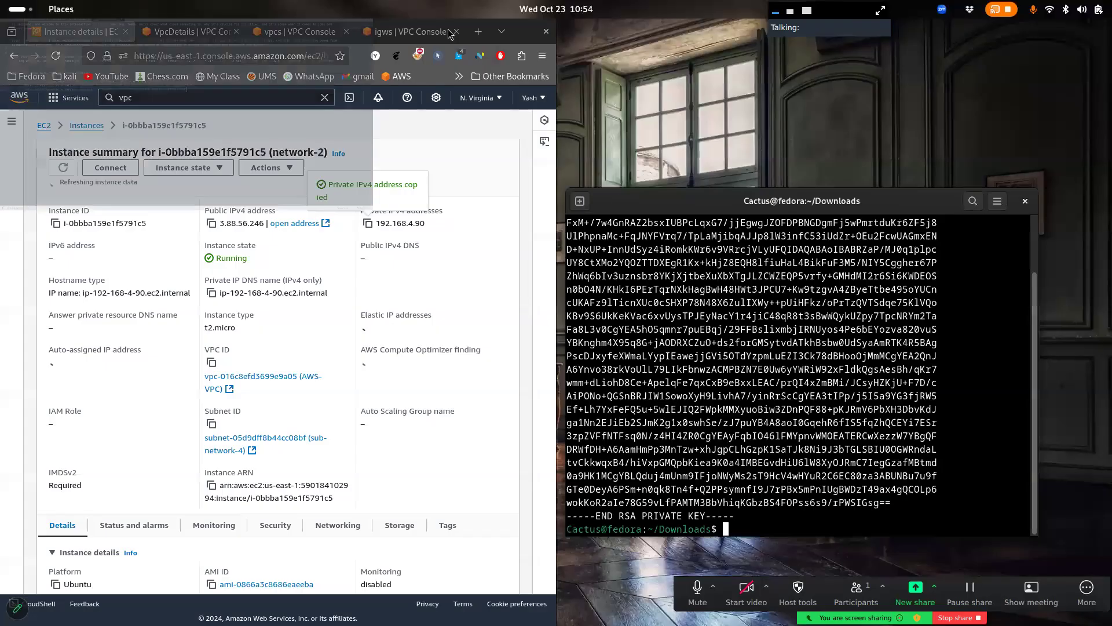
Open website.pem from the Downloads folder in Sublime Text
key(super)
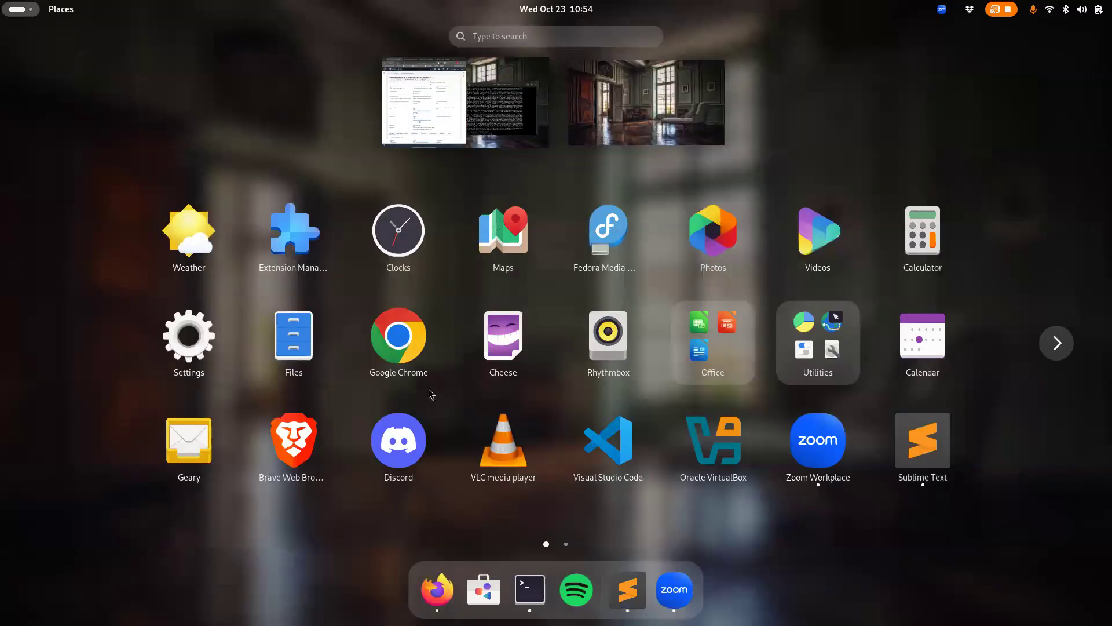
click(328, 329)
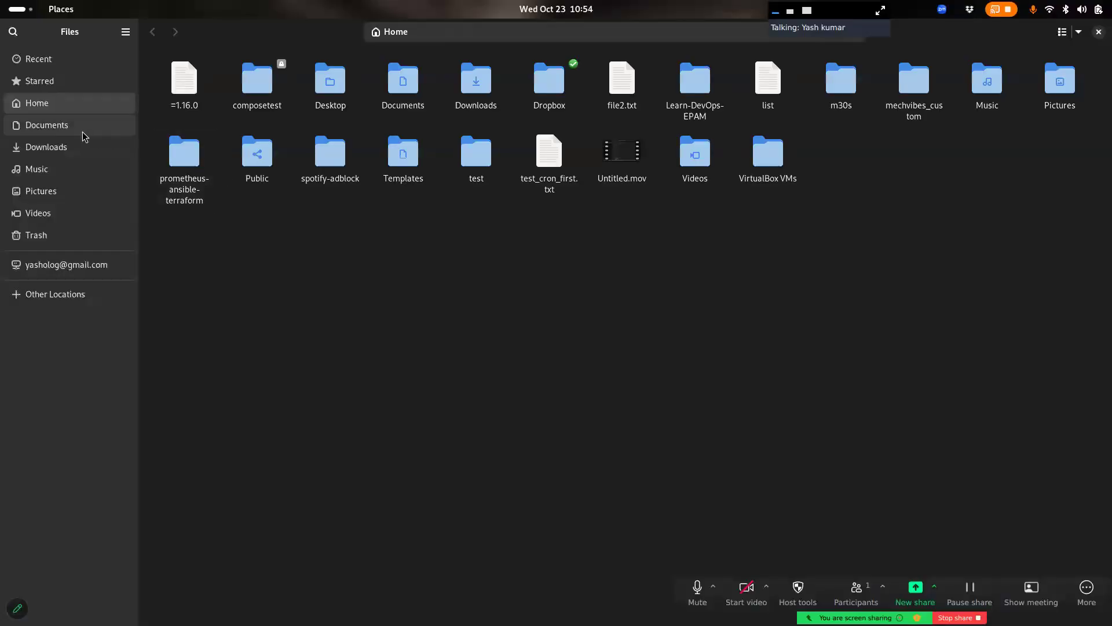
click(78, 152)
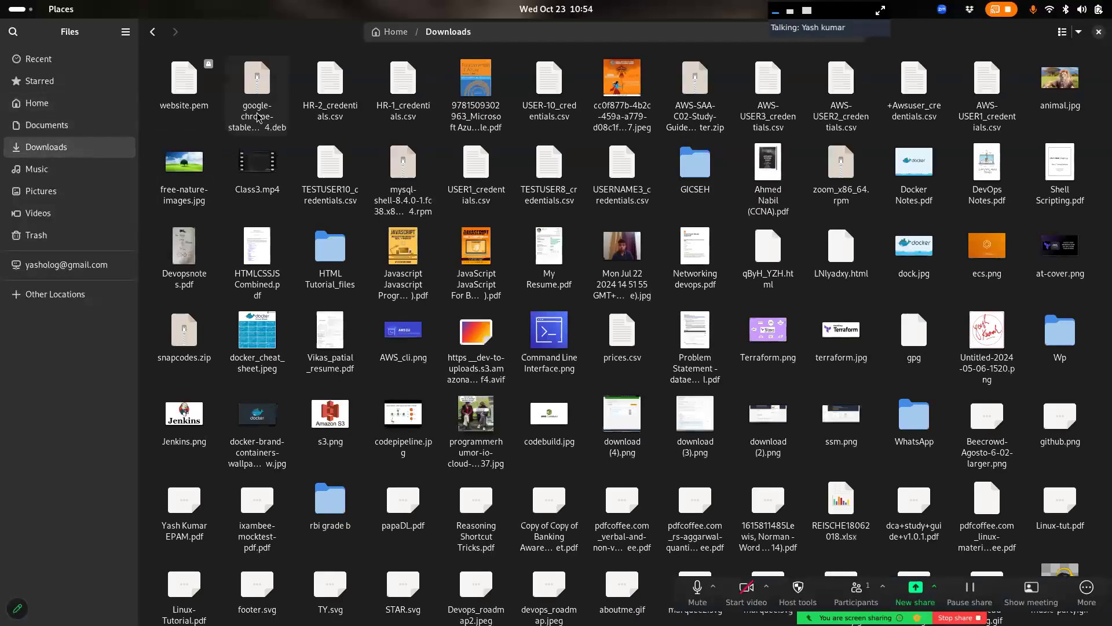
right_click(184, 81)
click(211, 88)
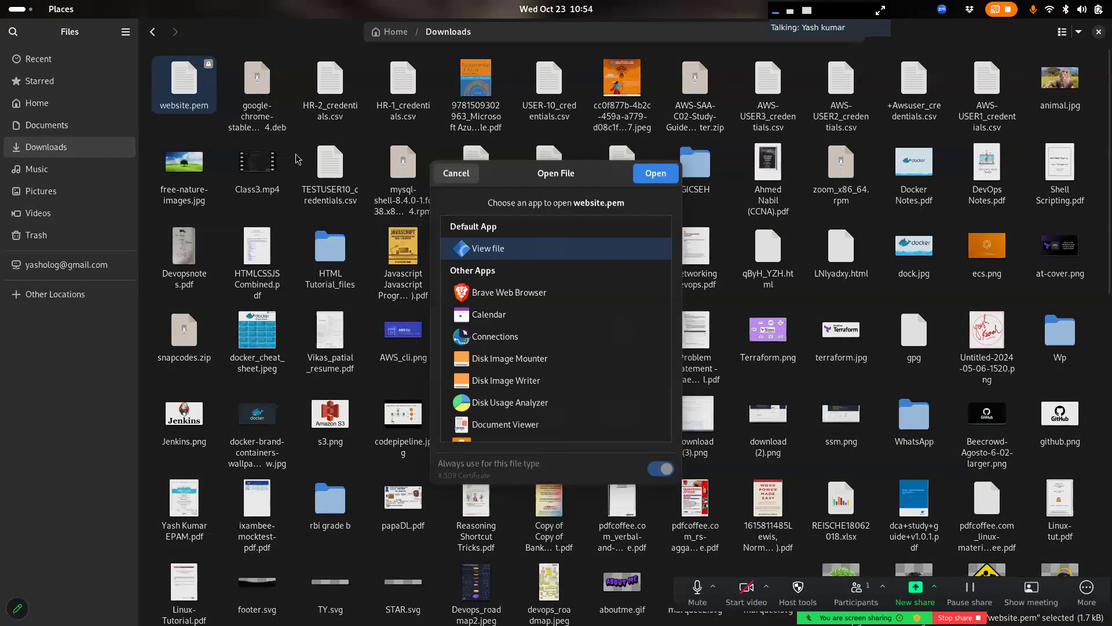
scroll(498, 380, down, 10)
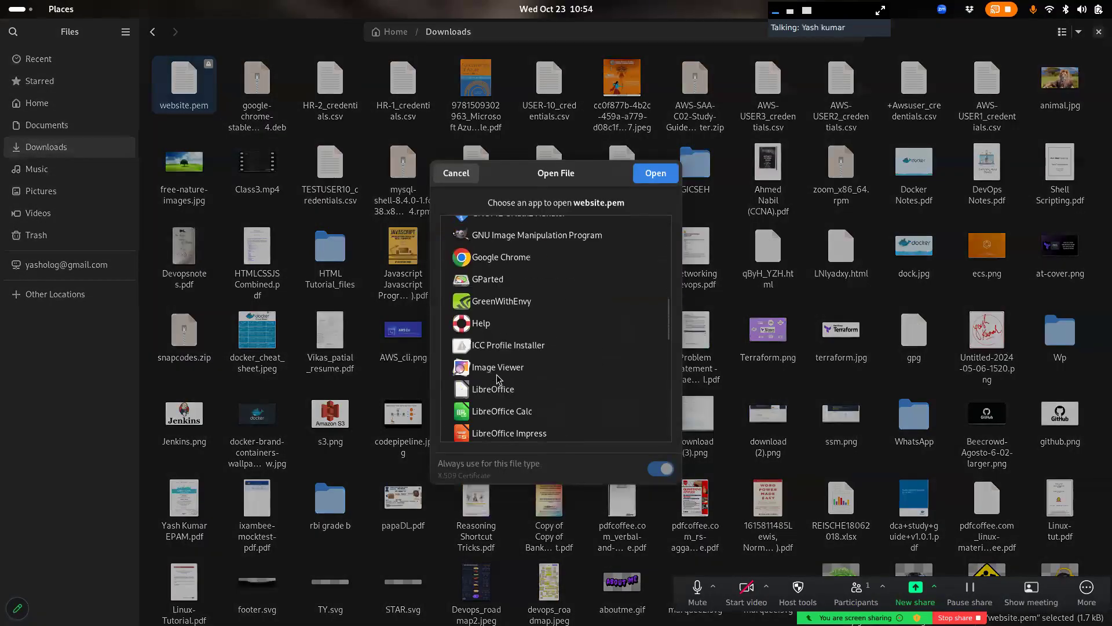
scroll(497, 379, down, 8)
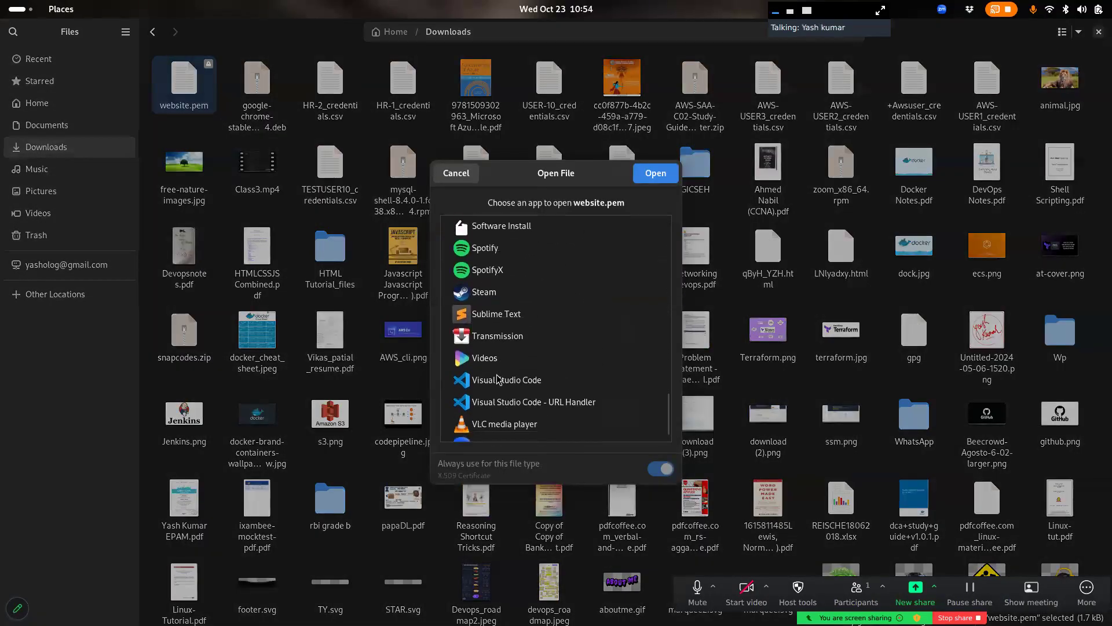
click(512, 313)
click(655, 173)
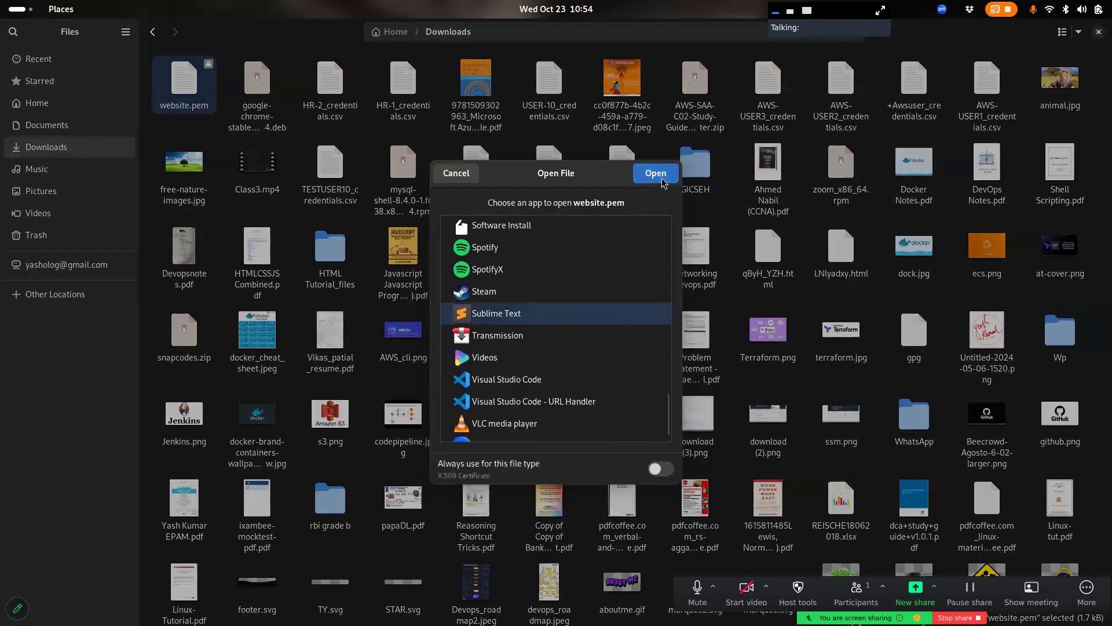
Select the whole private key text in Sublime Text, then return to the terminal and clear its screen
click(1099, 32)
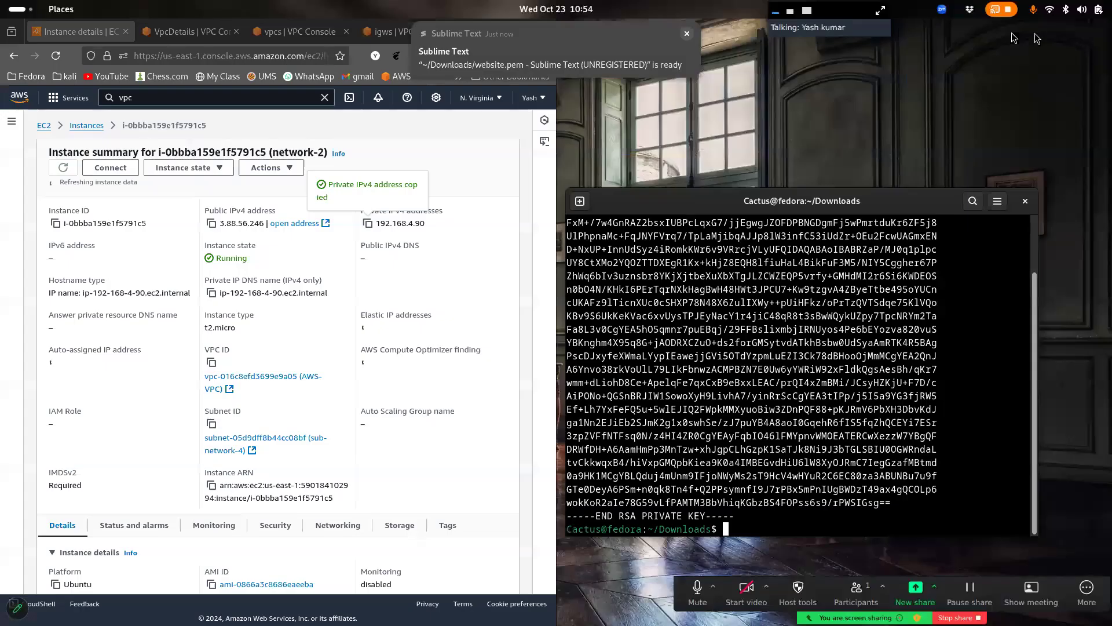
key(super)
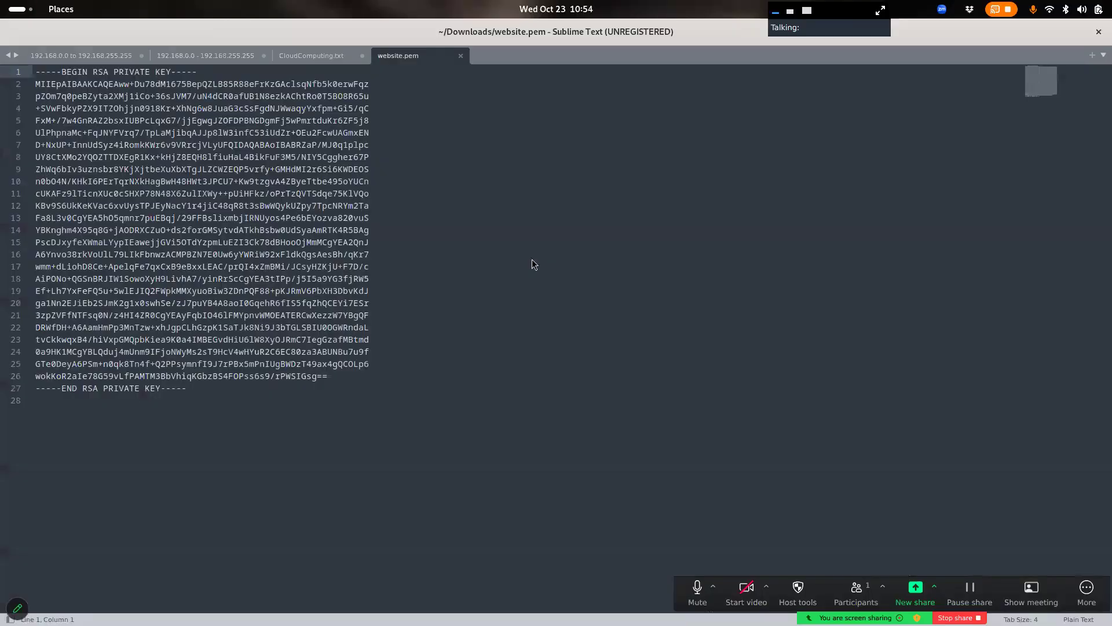
drag(406, 291, 29, 63)
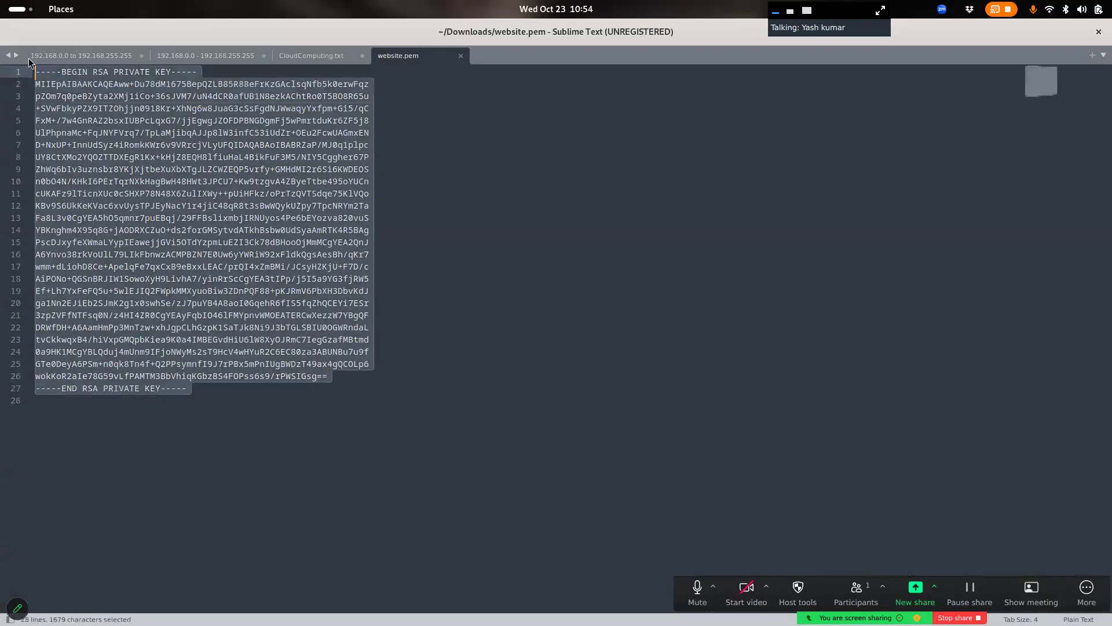
key(alt+F4)
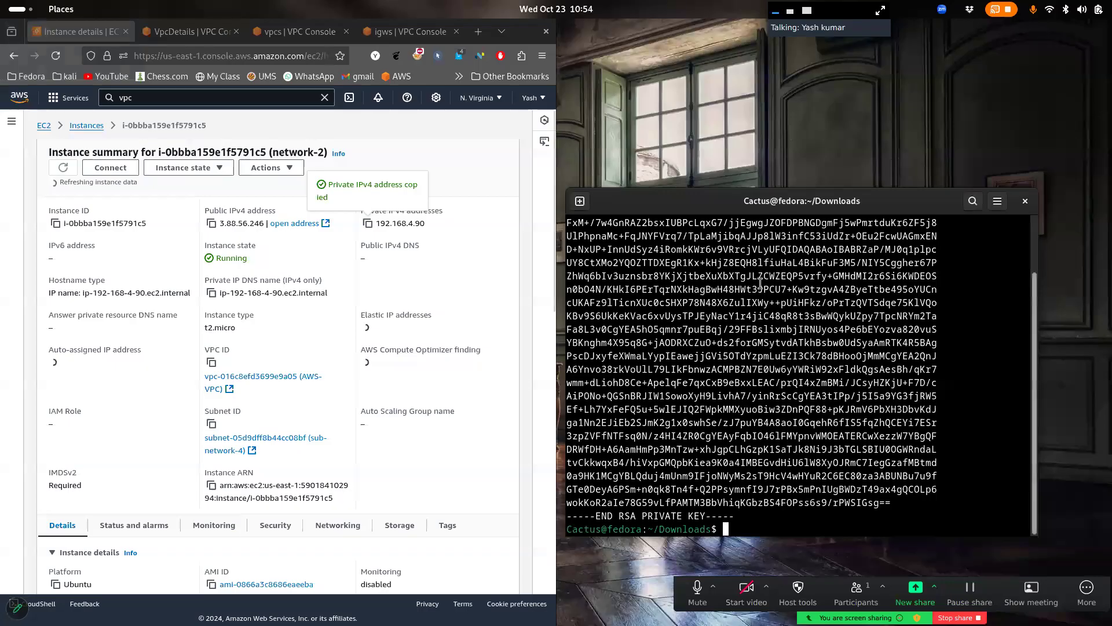
key(ctrl+l)
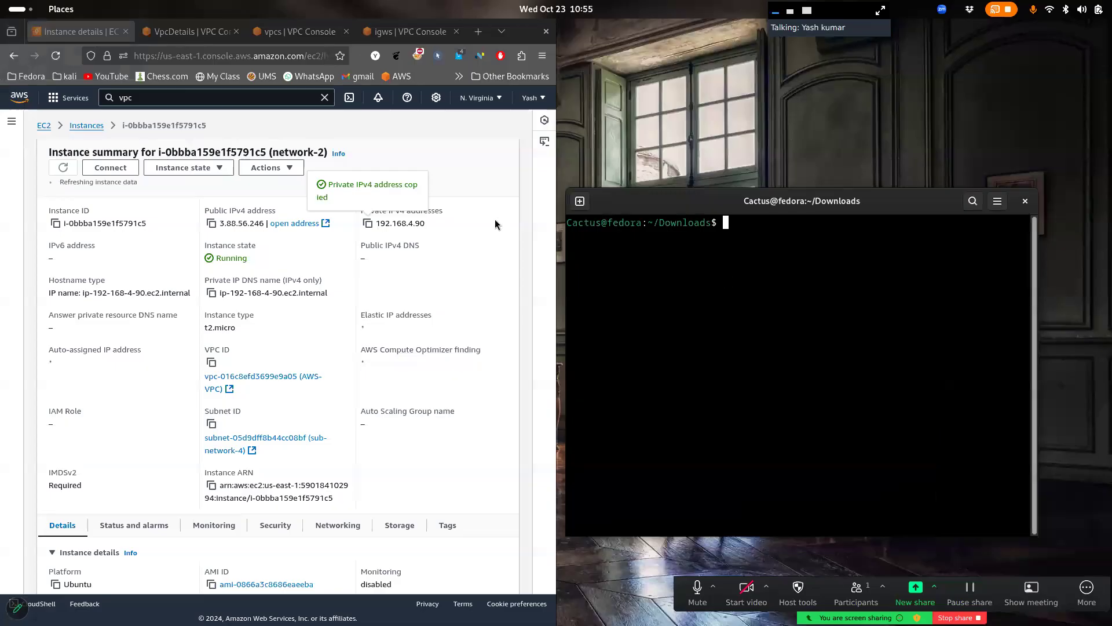
Maximize the browser window with the EC2 console and bring the terminal in front of it
click(87, 127)
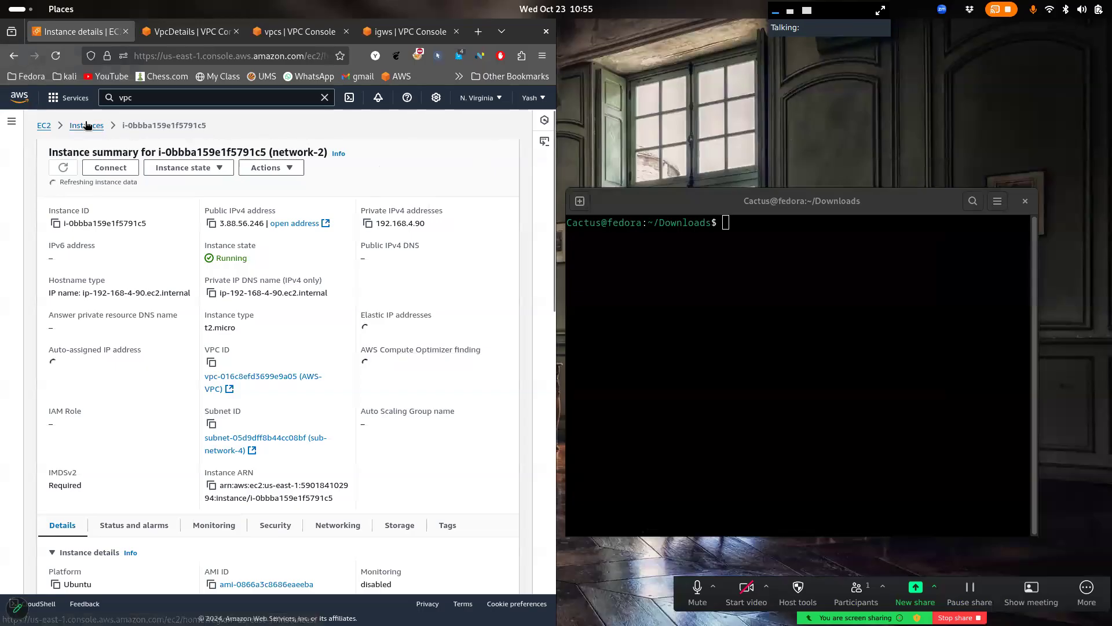
double_click(507, 29)
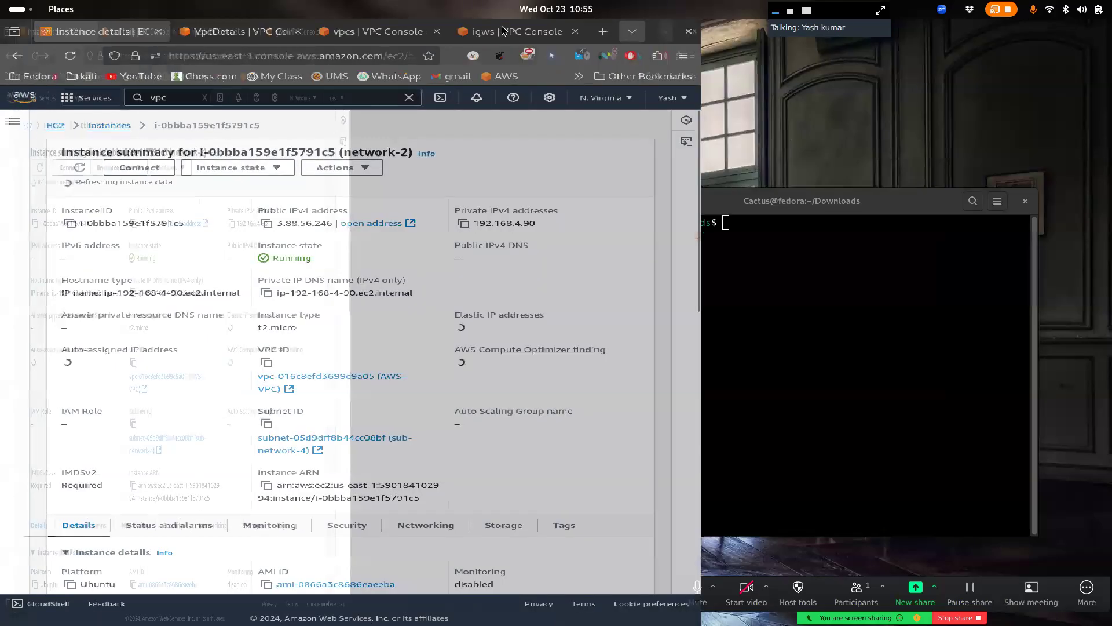
key(super)
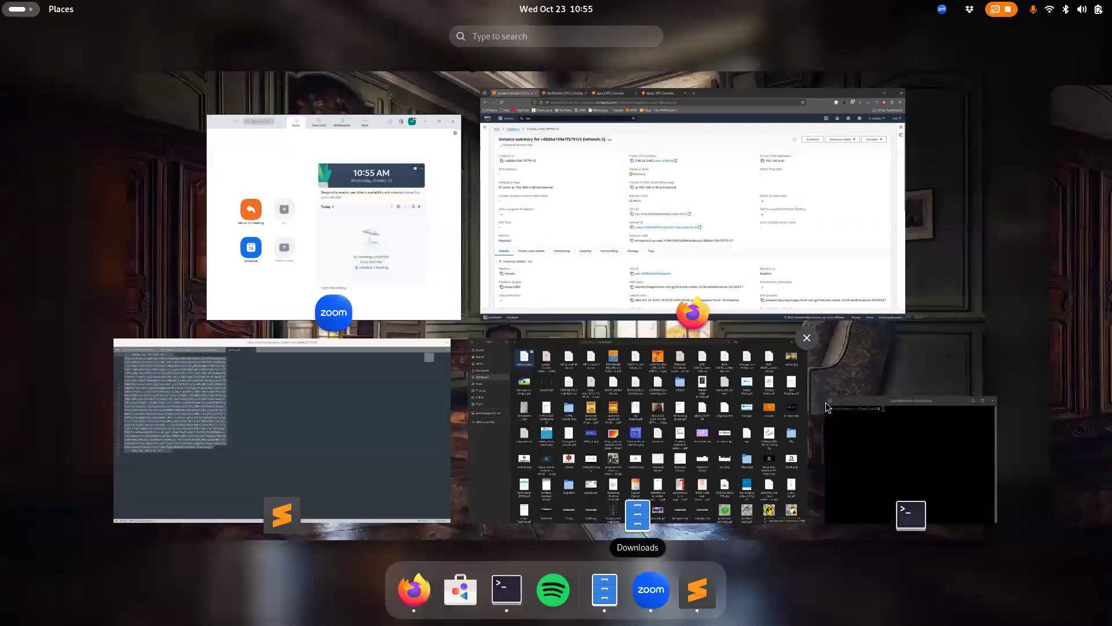
click(826, 402)
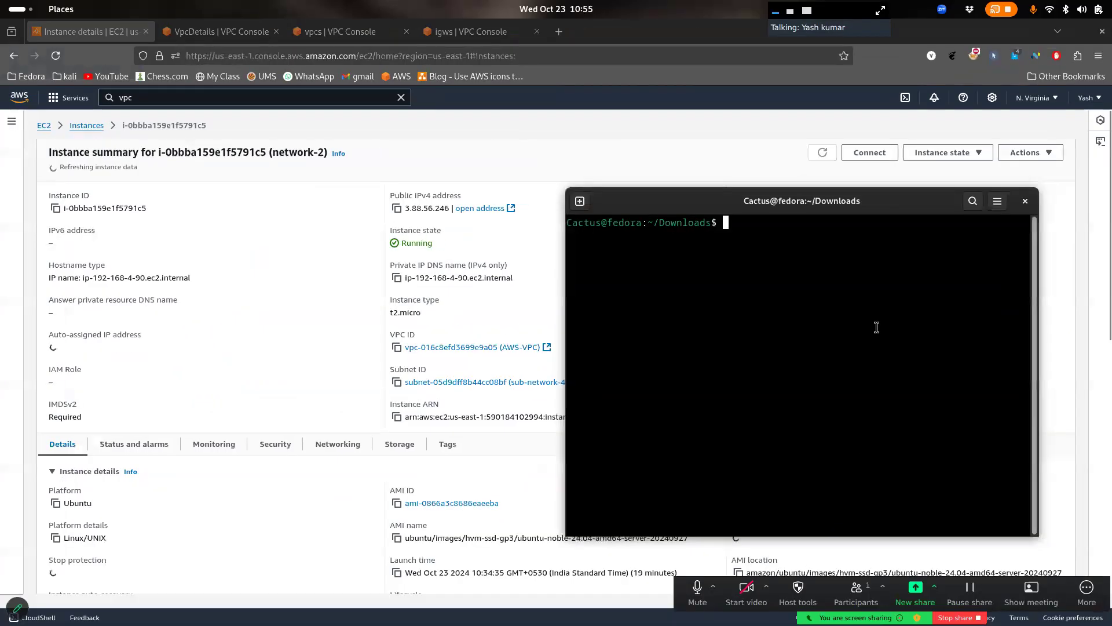
text(ssh)
key(BackSpace)
text(g)
key(BackSpace)
text(h -)
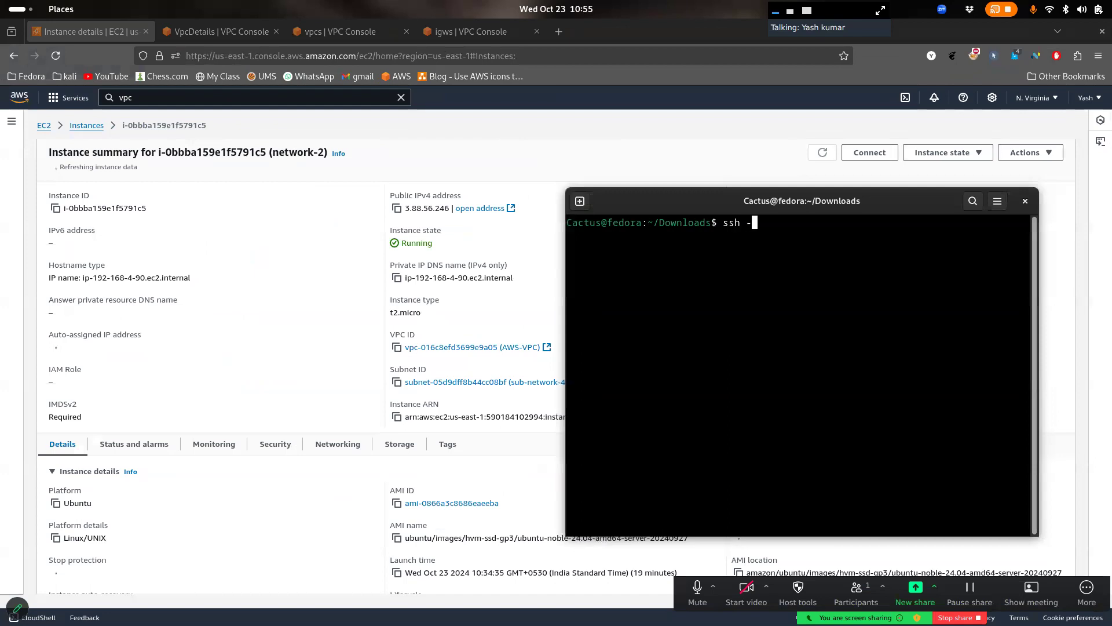
text(i we)
key(Tab)
text(ubuntu@)
key(Up)
key(Up)
key(Up)
key(Up)
key(Up)
key(Up)
key(Up)
key(Up)
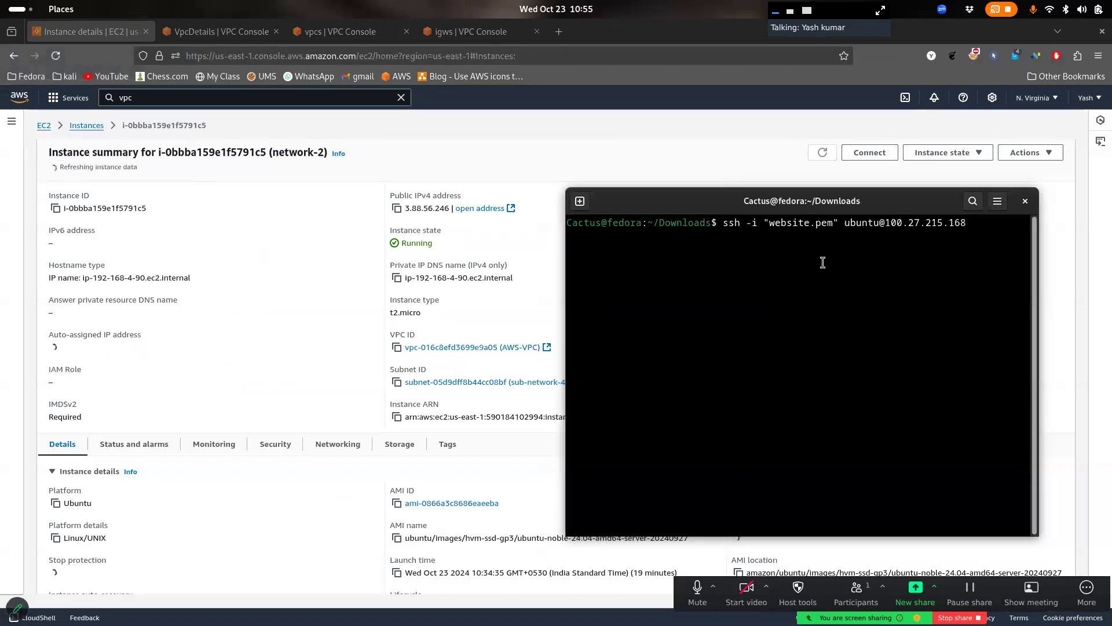
drag(711, 207, 756, 224)
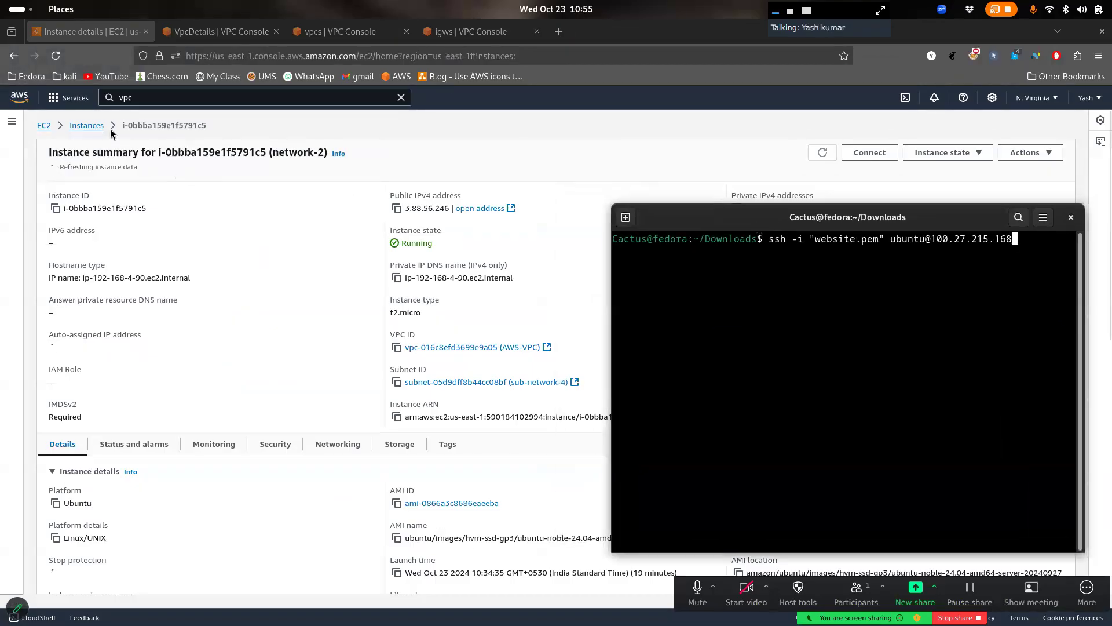
Go from network-2's instance summary to the EC2 Instances list and reload the page
click(1111, 4)
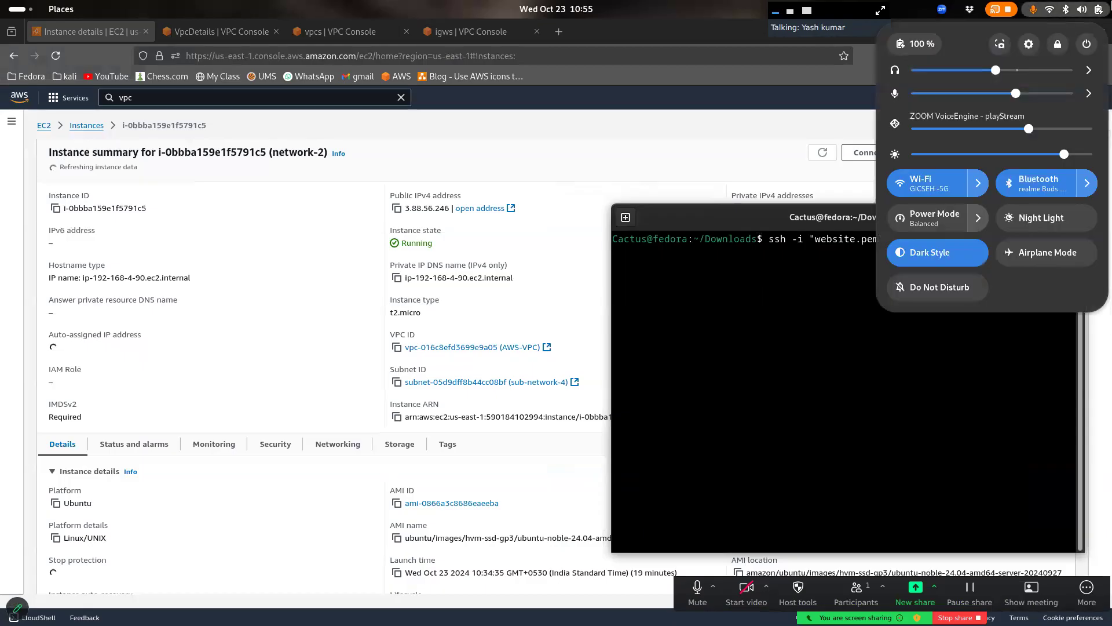
click(1111, 5)
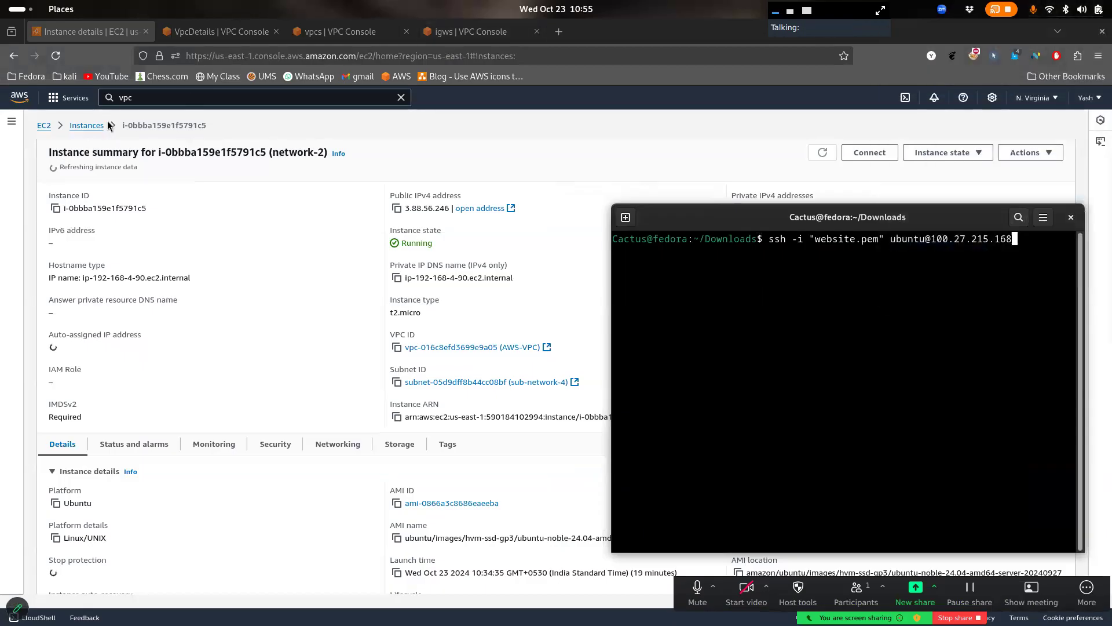
click(89, 127)
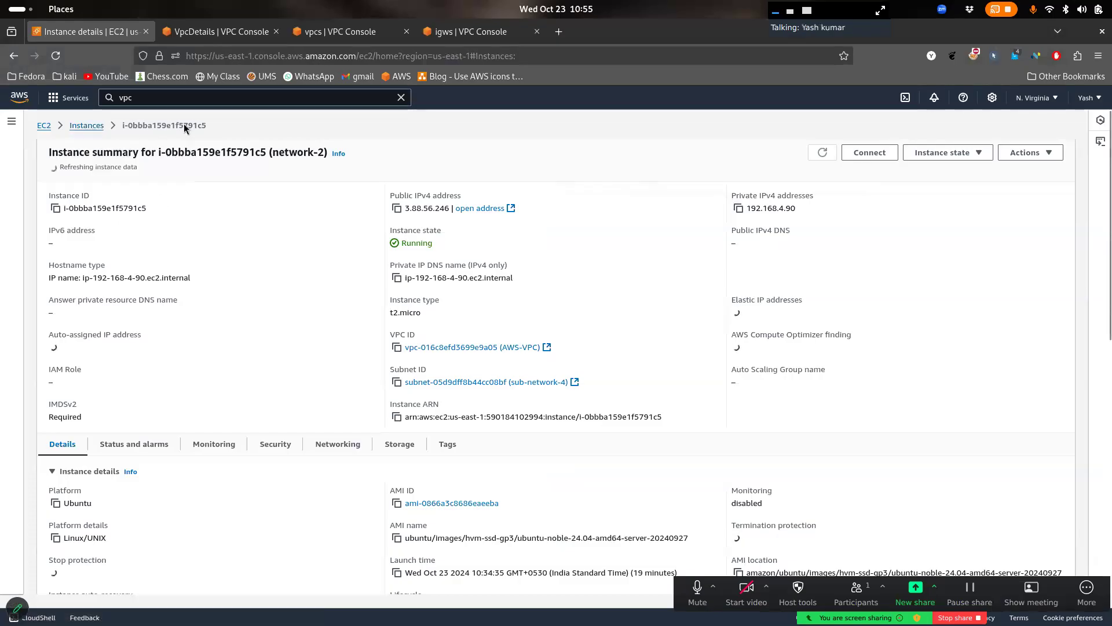
click(56, 56)
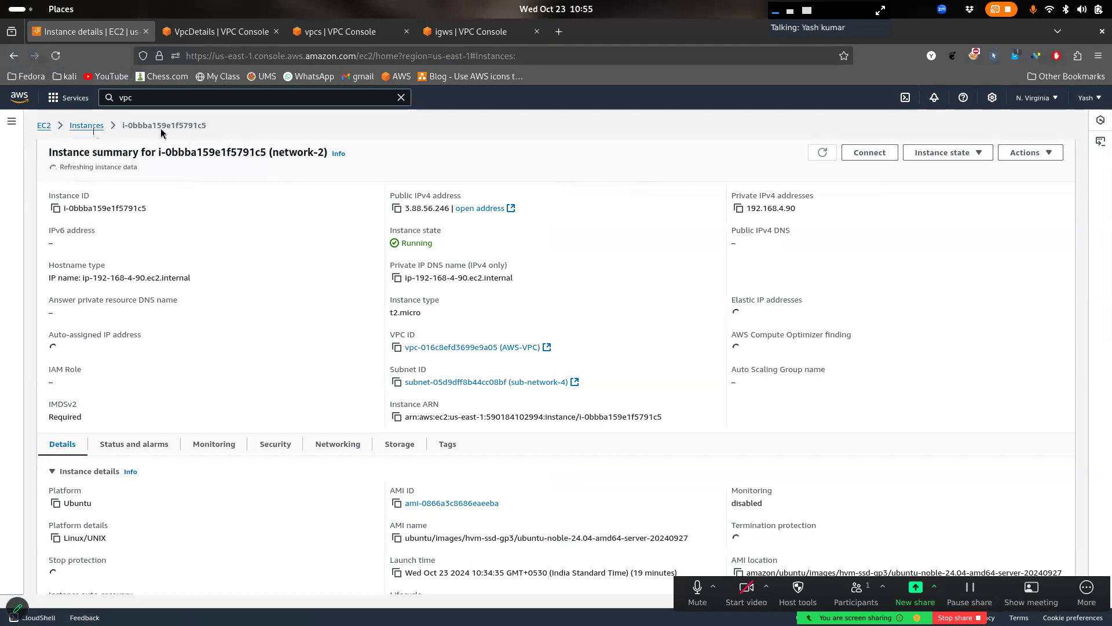
Check the resource map on the VpcDetails page, close the vpcs page and return to the EC2 page
click(231, 28)
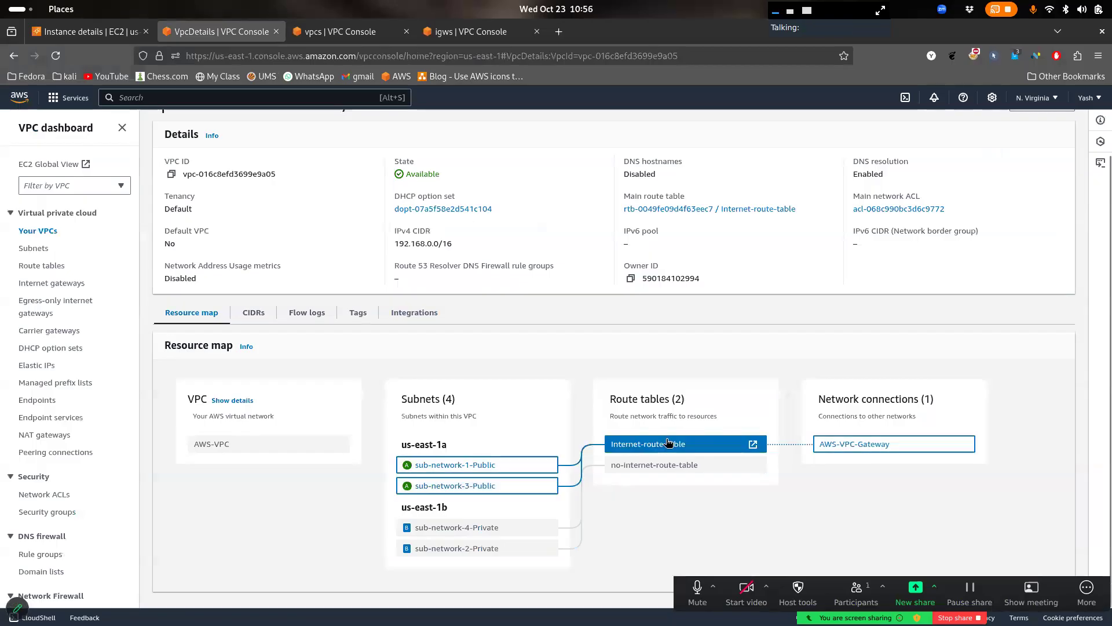
click(346, 32)
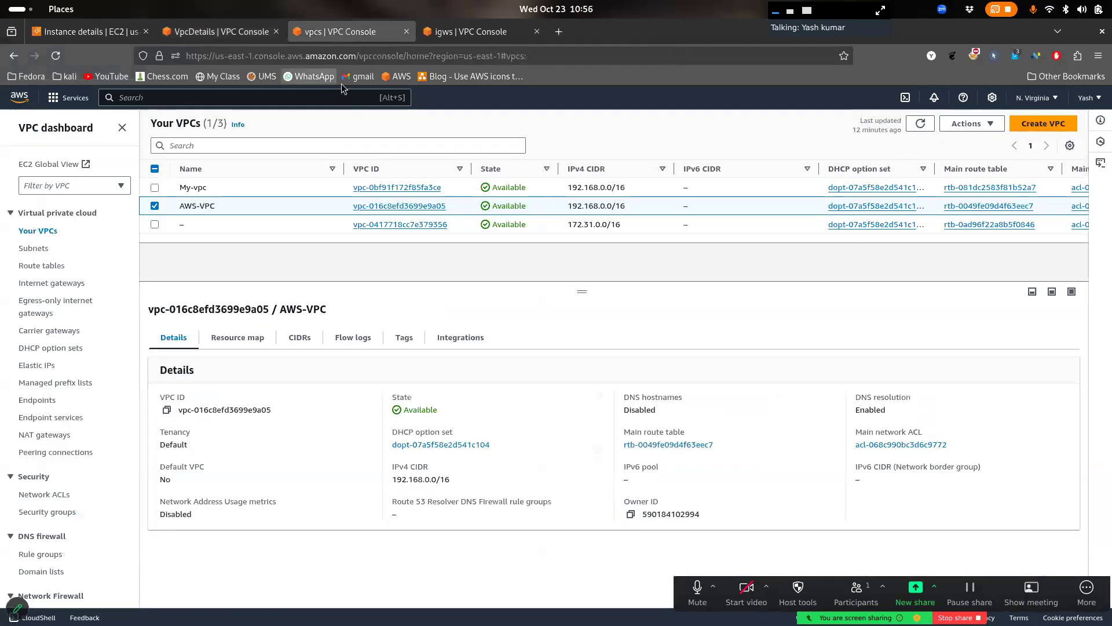
click(406, 31)
click(95, 31)
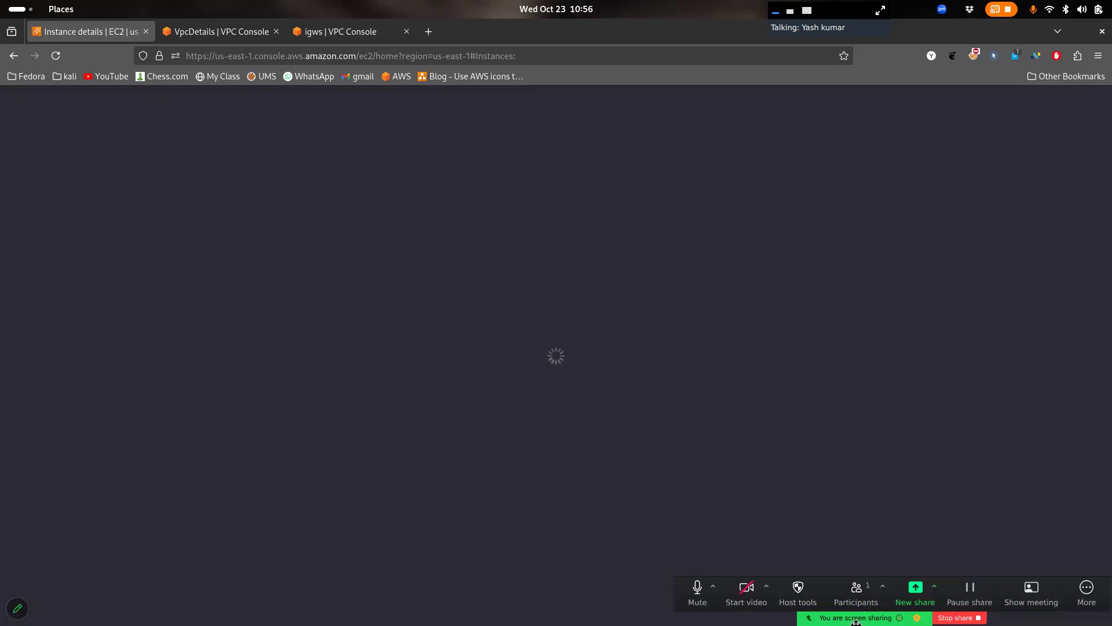
Switch the computer's Wi-Fi connection to the "global hacking" network
click(856, 621)
click(848, 619)
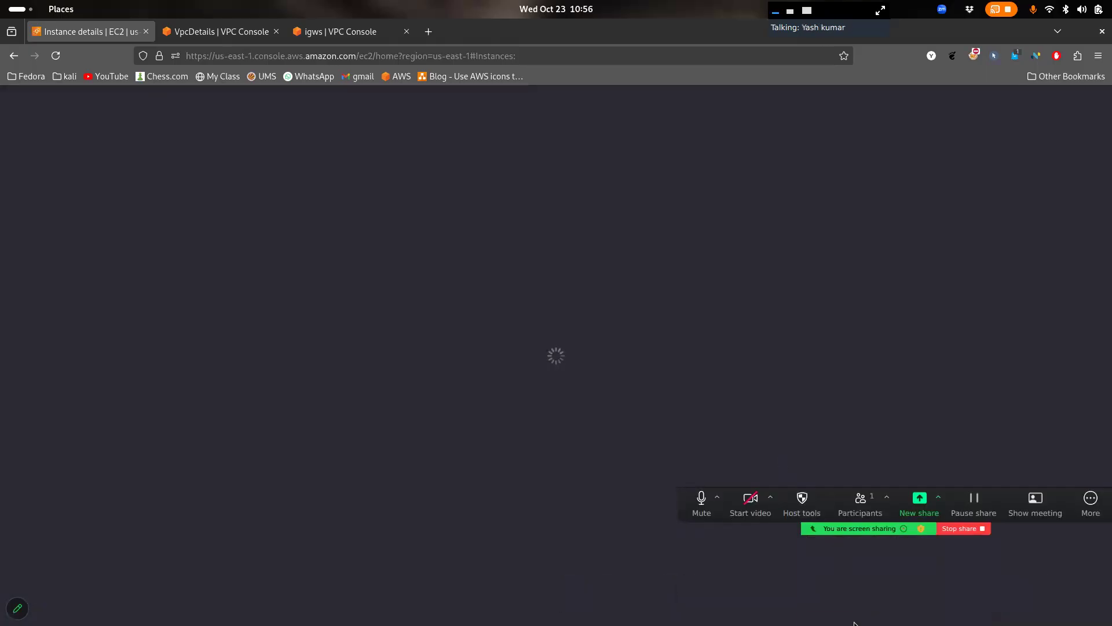
drag(858, 529, 863, 623)
click(1072, 9)
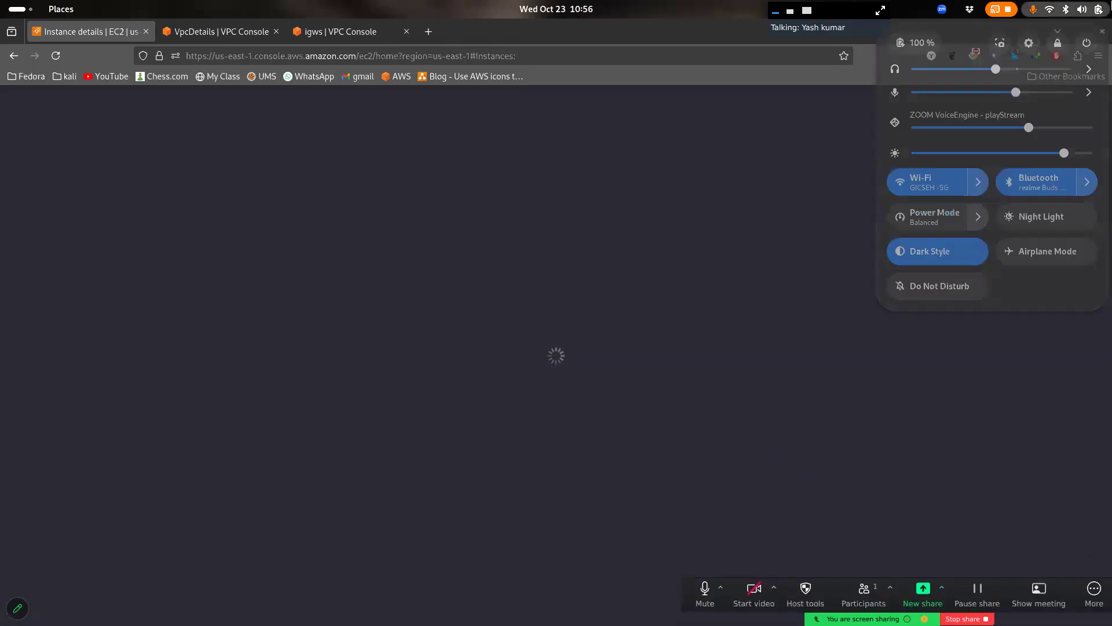
click(978, 183)
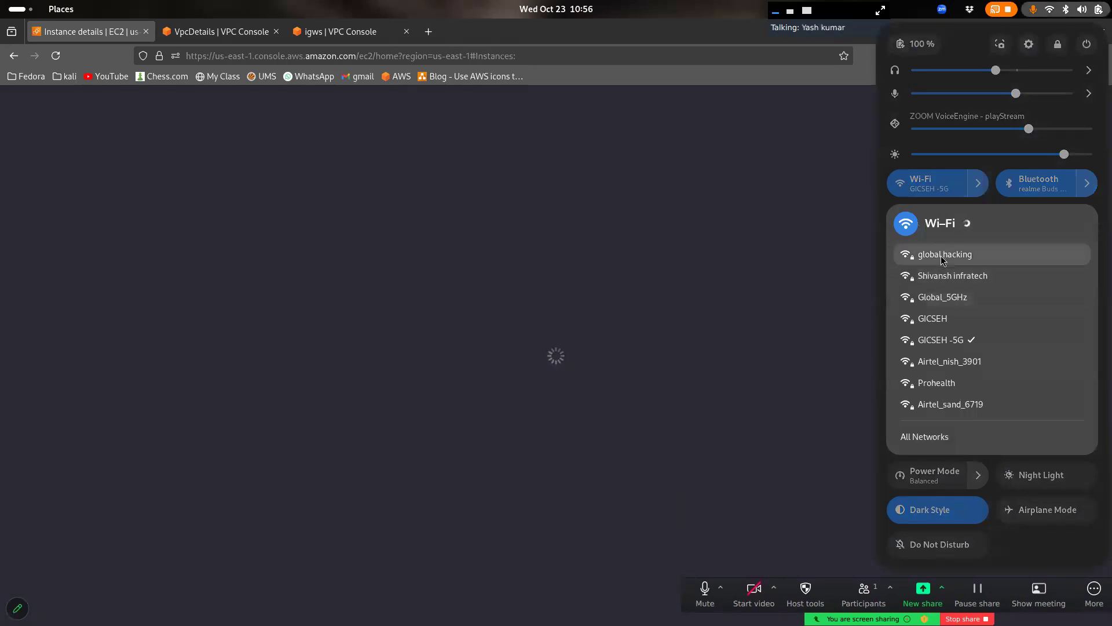
click(945, 253)
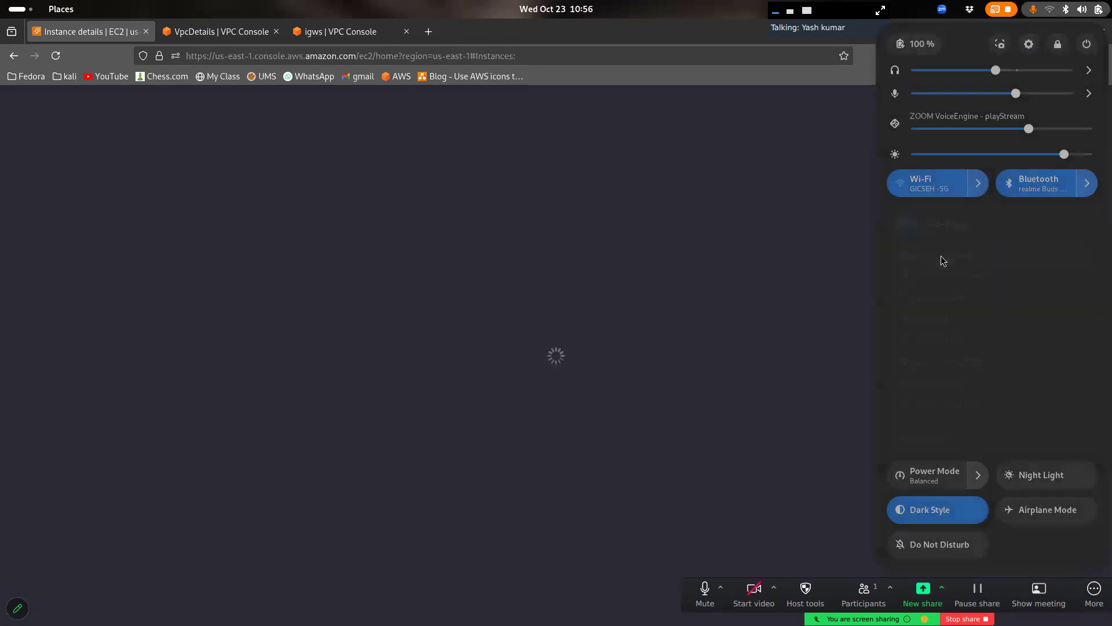
click(757, 307)
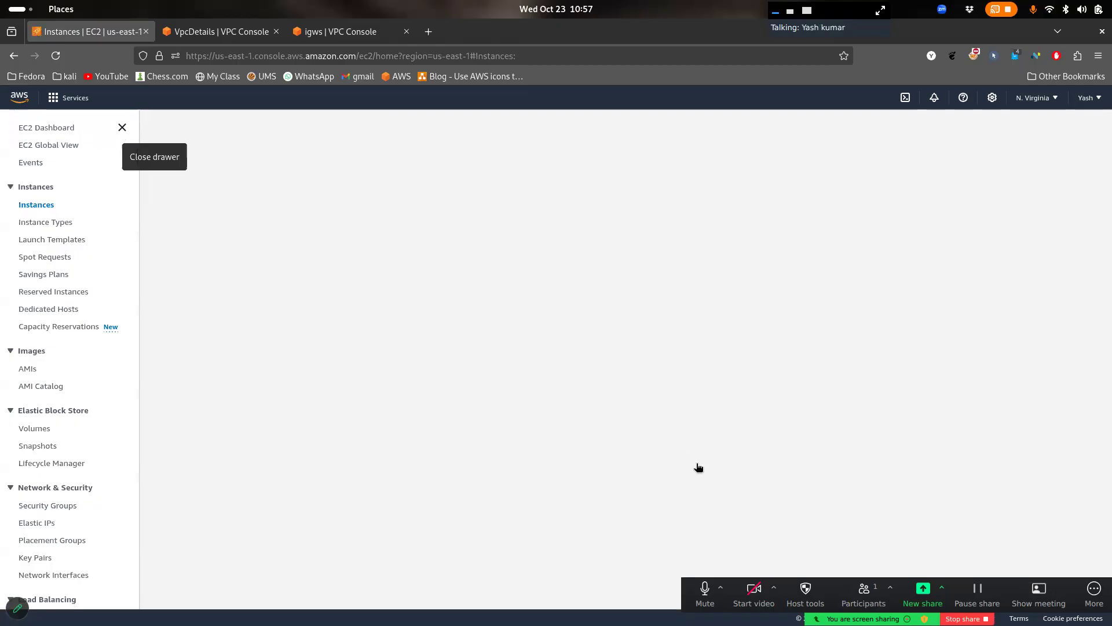
Bring the terminal to the front, move the Zoom meeting controls to its lower side and highlight the SSH command
key(super)
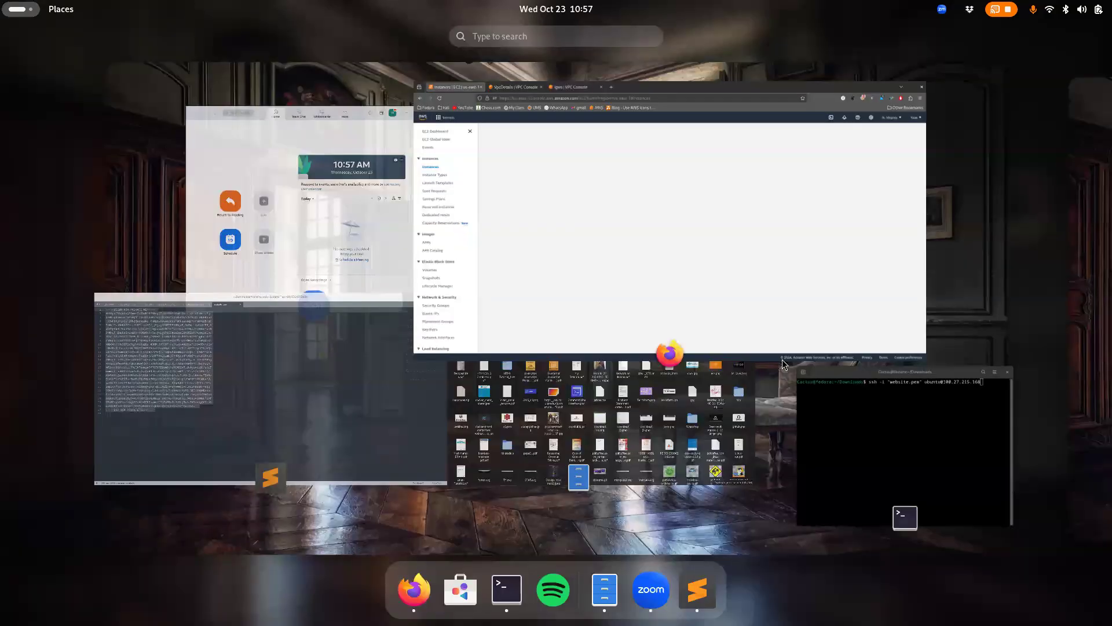
click(863, 432)
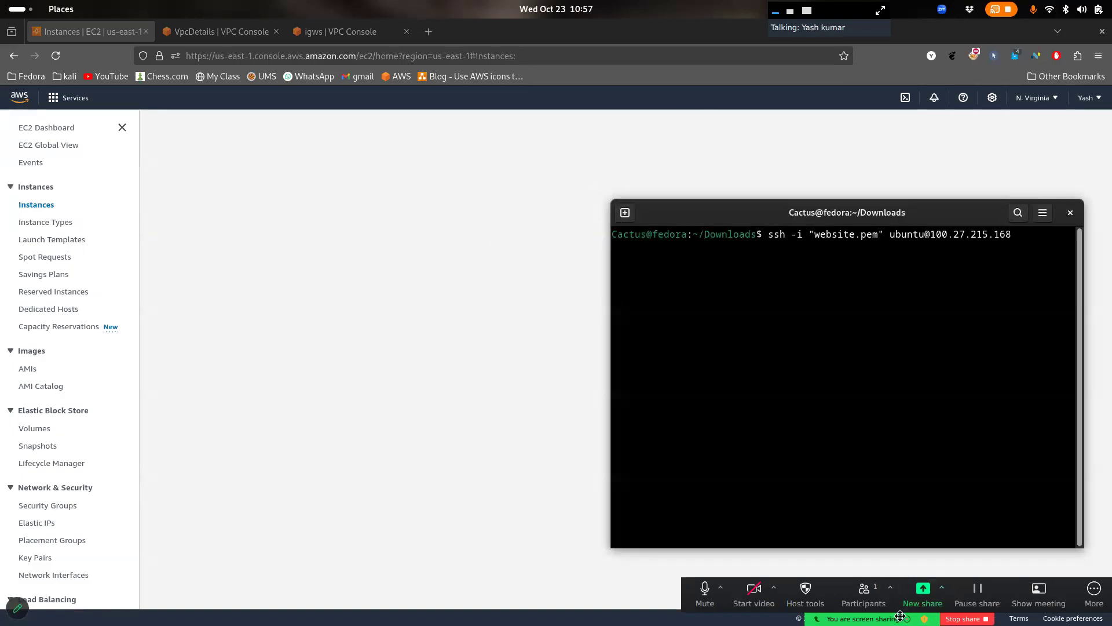
drag(898, 621, 527, 472)
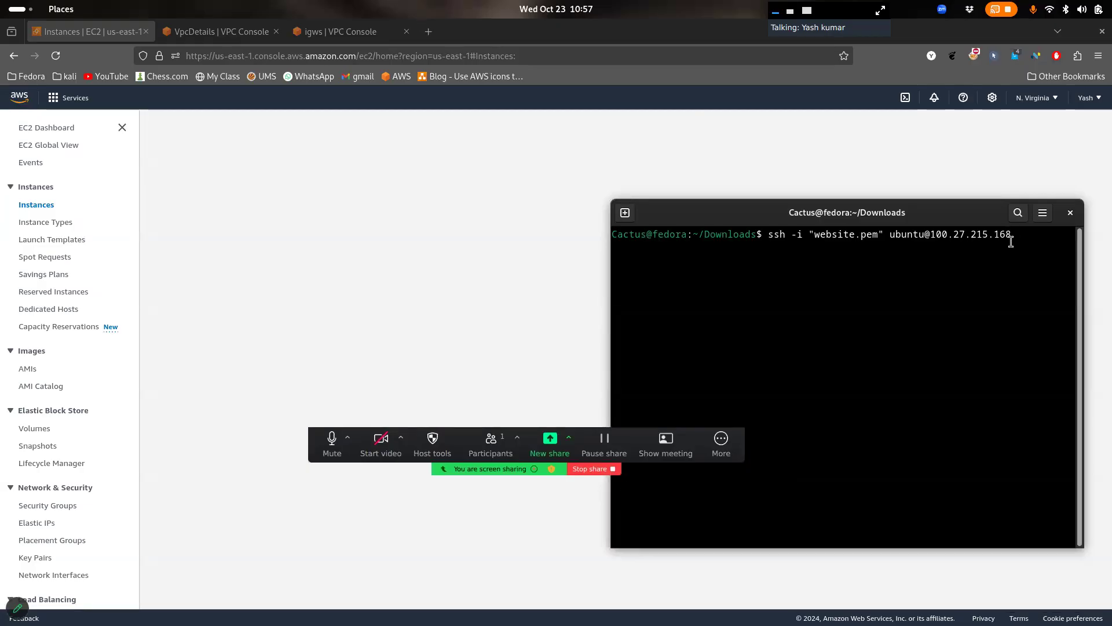
drag(1025, 234, 770, 228)
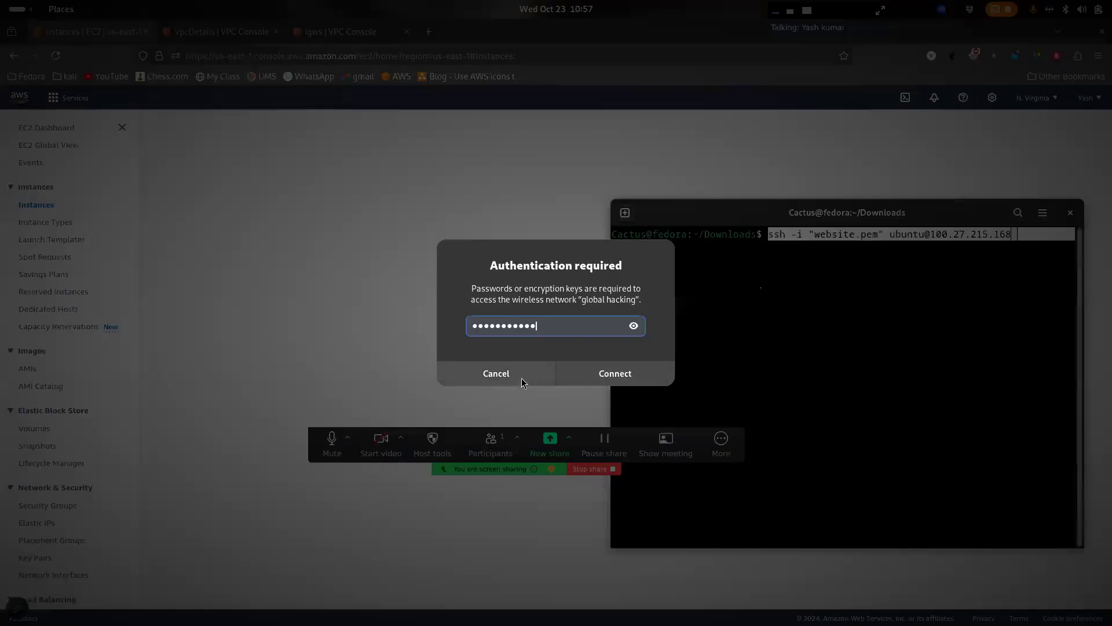
Submit the Wi-Fi password for the "global hacking" network and switch back to the EC2 Instances page
click(582, 371)
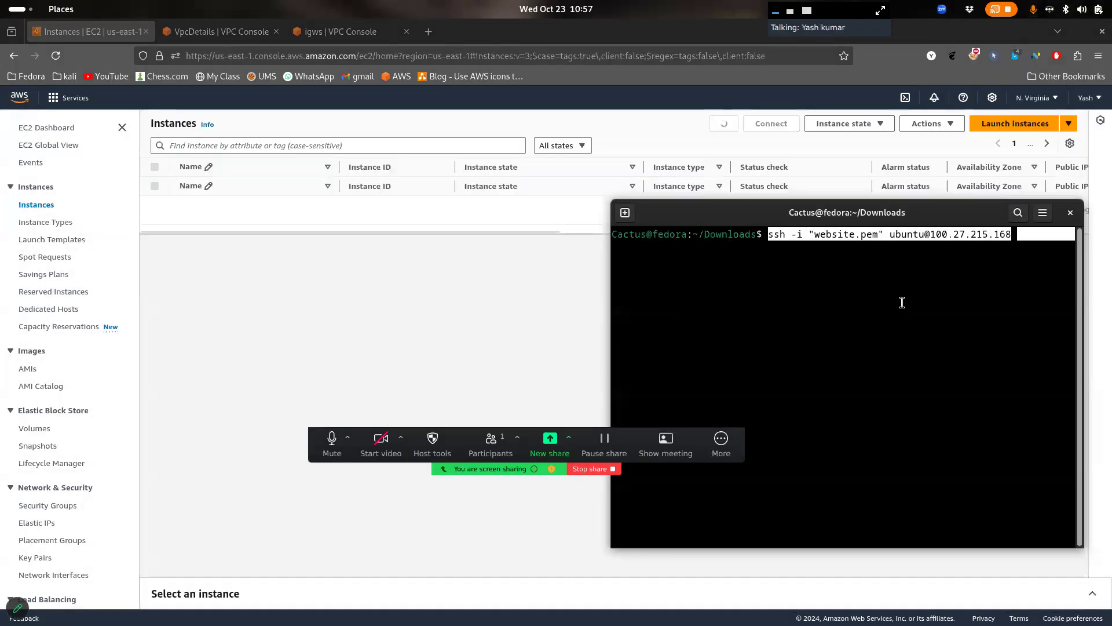
click(902, 302)
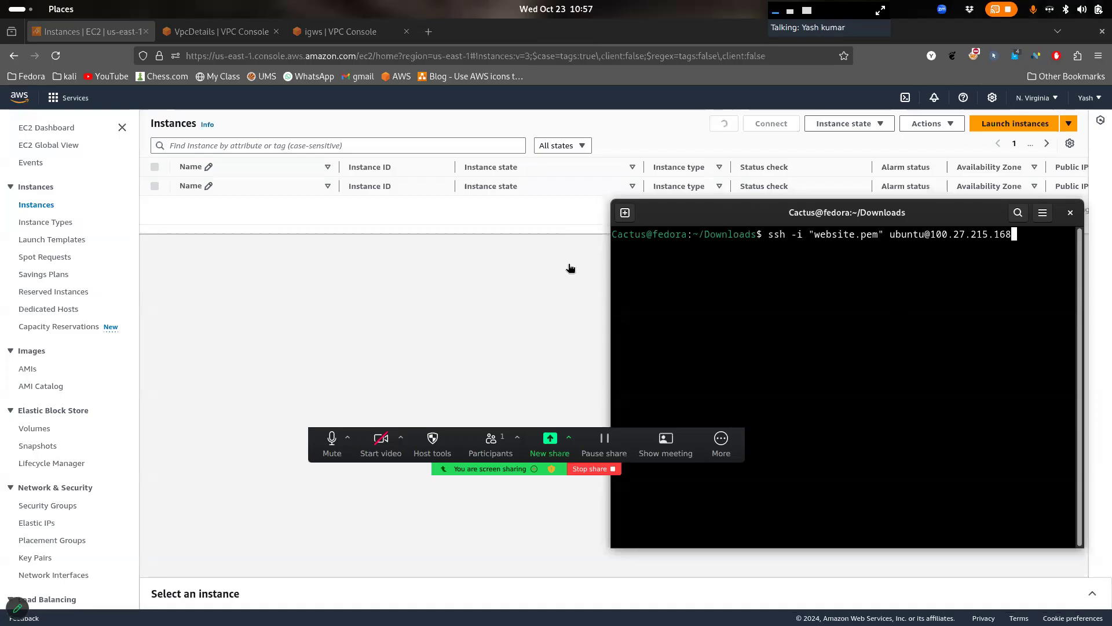
key(alt+Tab)
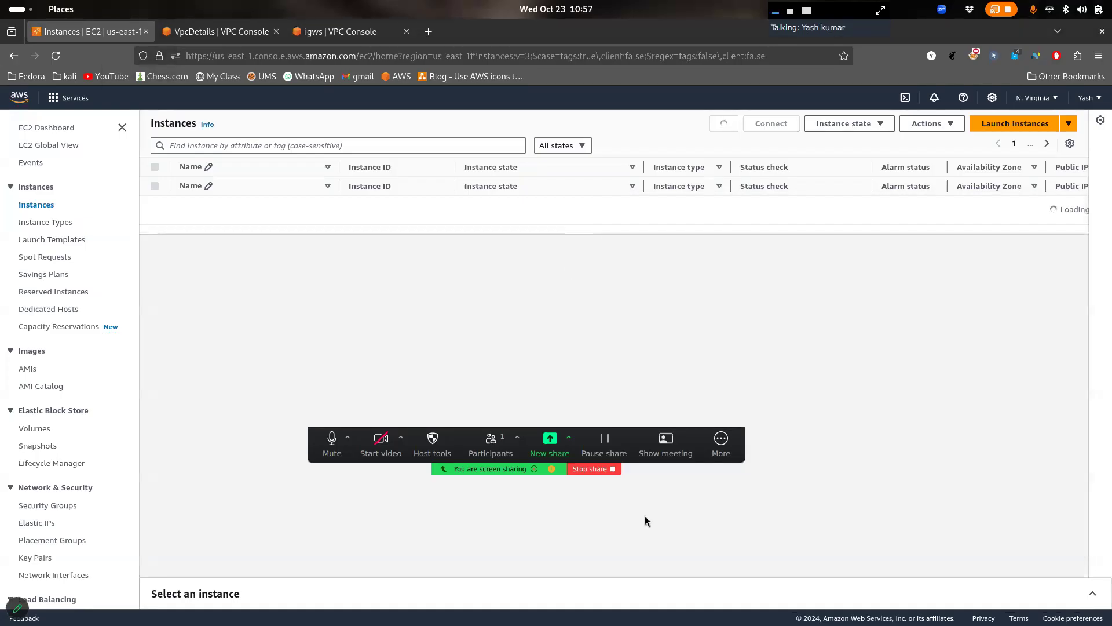